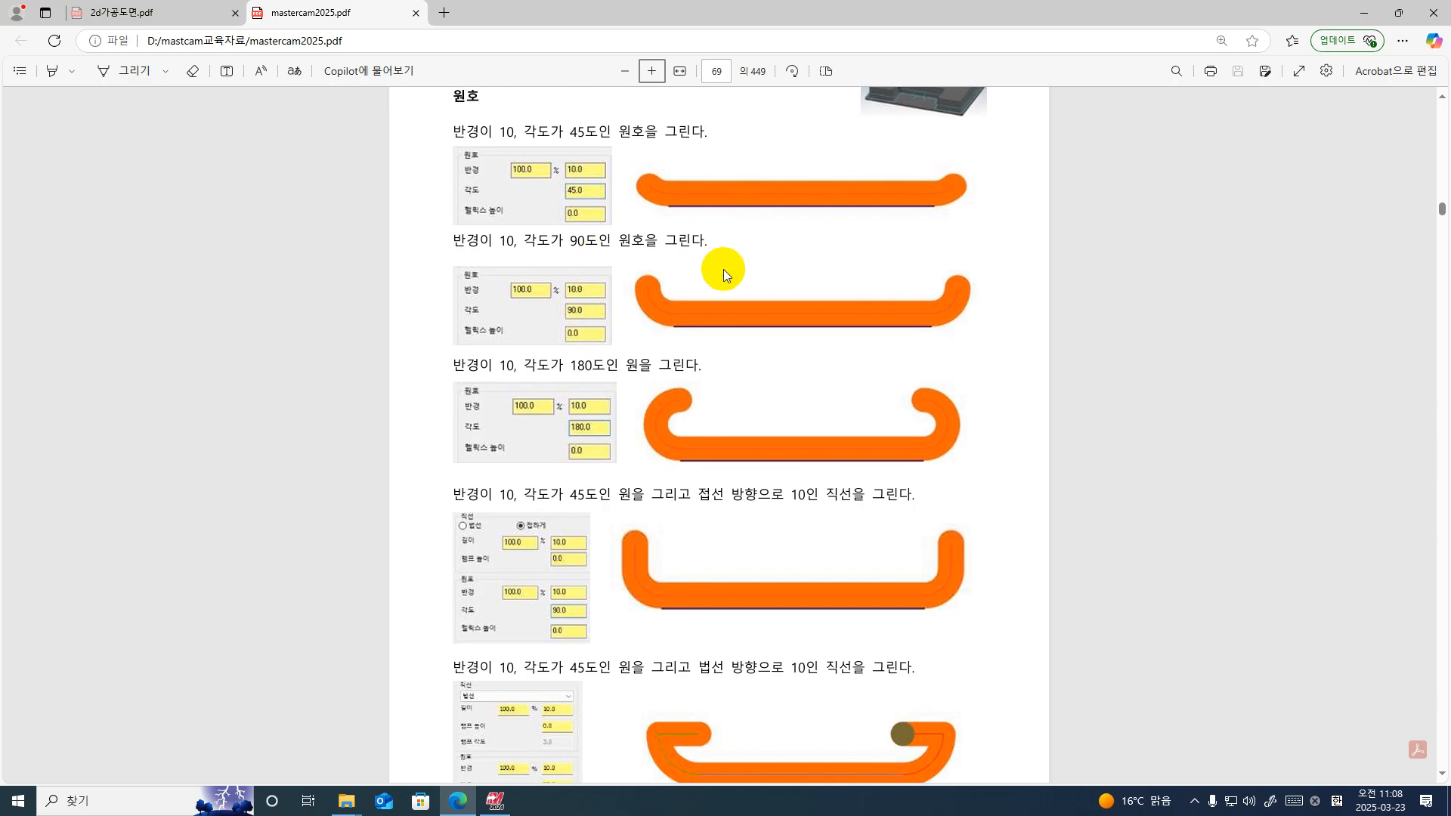
Step: Review the PDF's examples of arc and line lead-in/lead-out settings, and switch to Mastercam
{"action": "scroll", "coordinate": [726, 431], "scroll_direction": "down", "scroll_amount": 2}
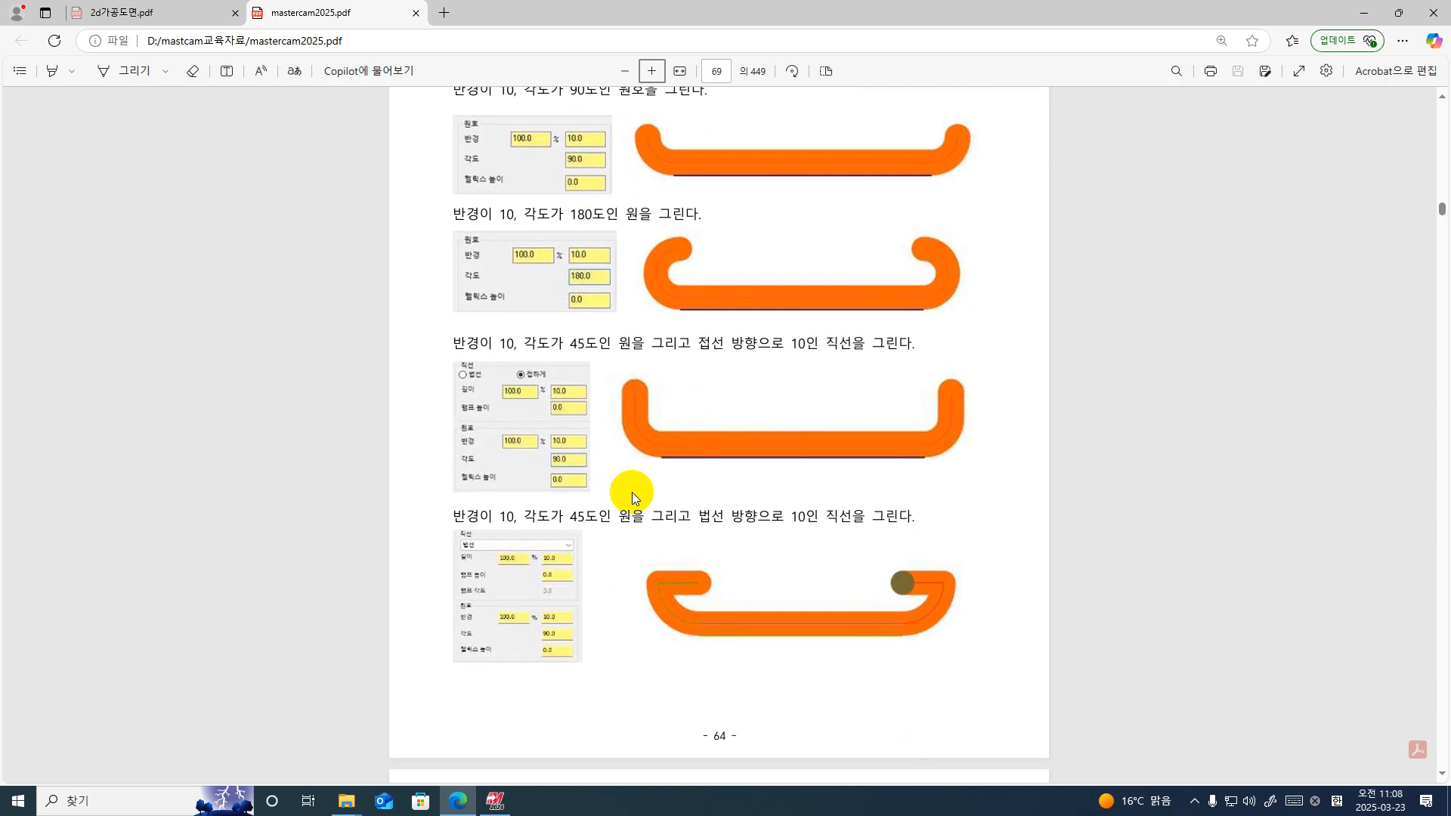
{"action": "left_click", "coordinate": [673, 599]}
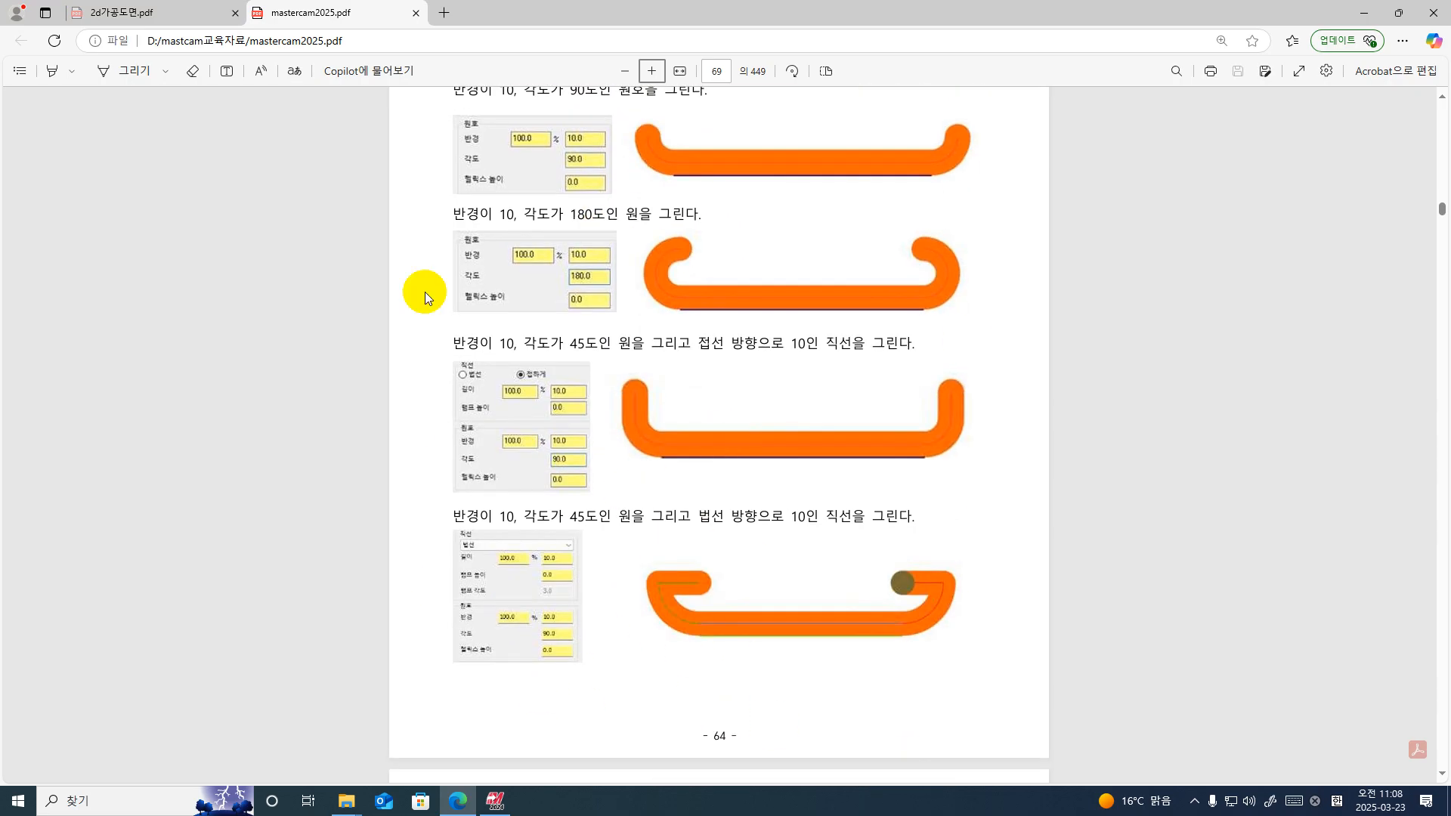
{"action": "left_click", "coordinate": [719, 287]}
{"action": "left_click", "coordinate": [657, 430]}
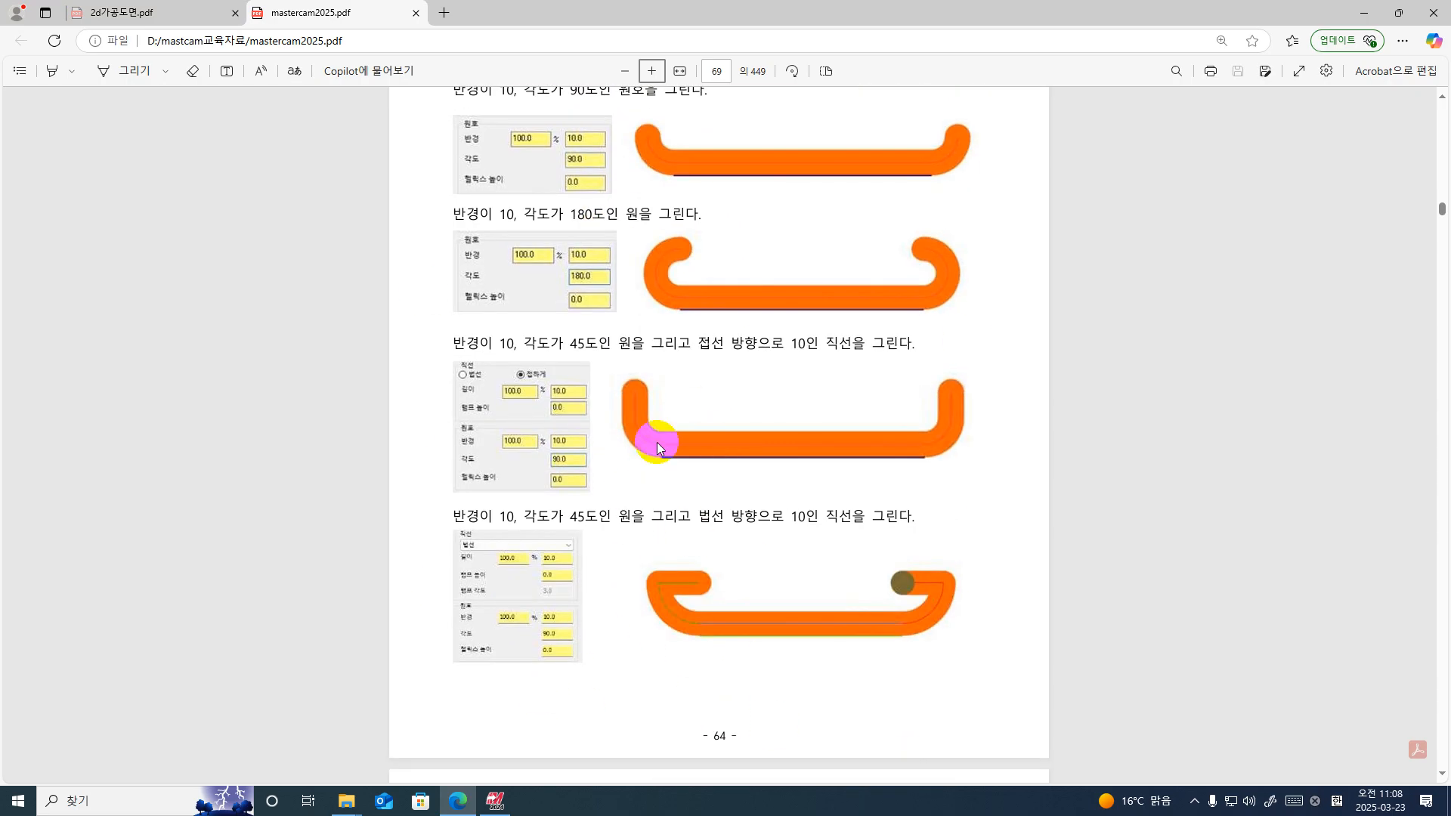
{"action": "left_click", "coordinate": [1365, 16]}
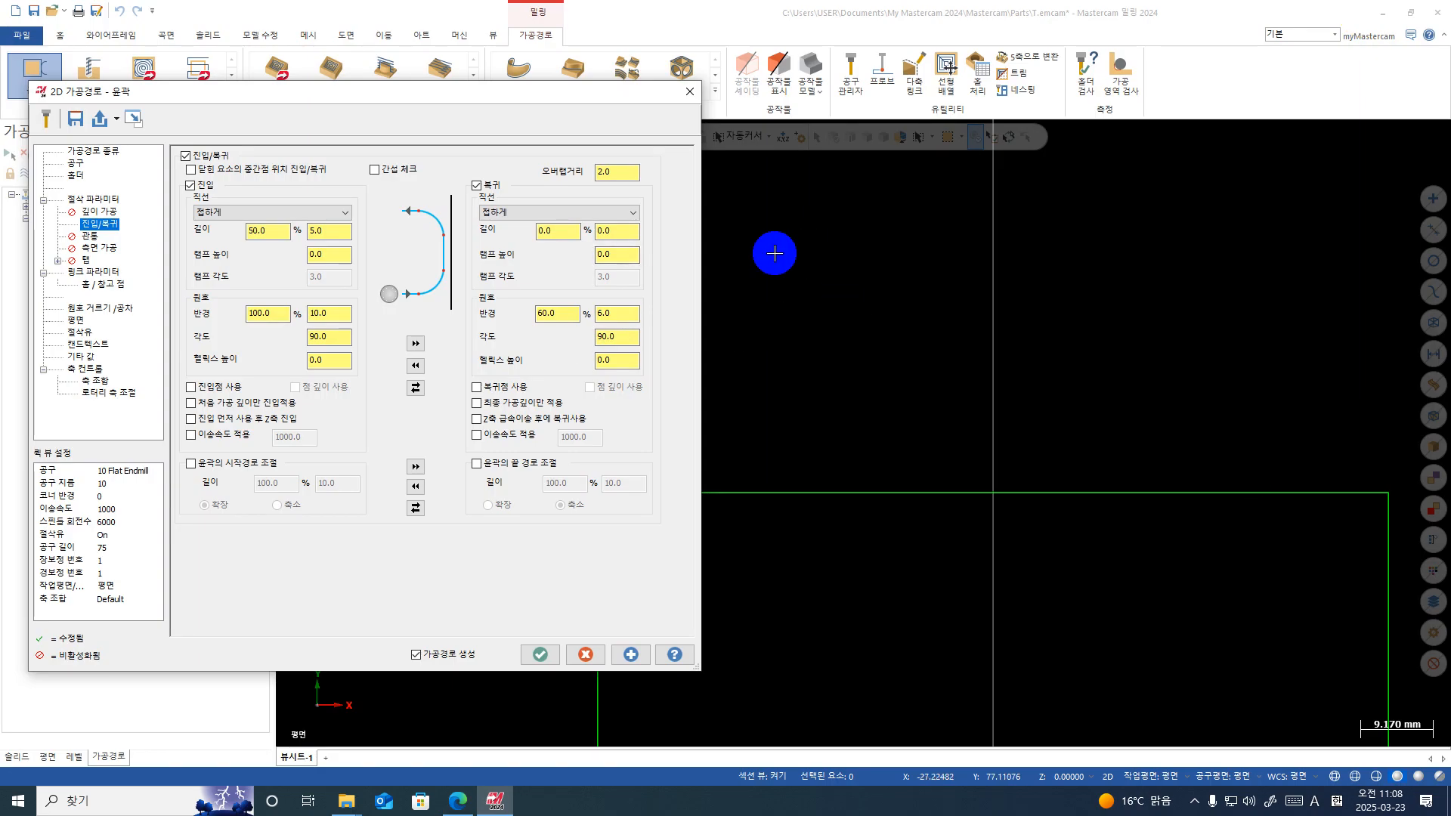
Step: Accept the current contour operation's lead-in/lead-out parameters and bring the whole square into view
{"action": "left_click", "coordinate": [540, 655]}
{"action": "scroll", "coordinate": [544, 350], "scroll_direction": "down", "scroll_amount": 4}
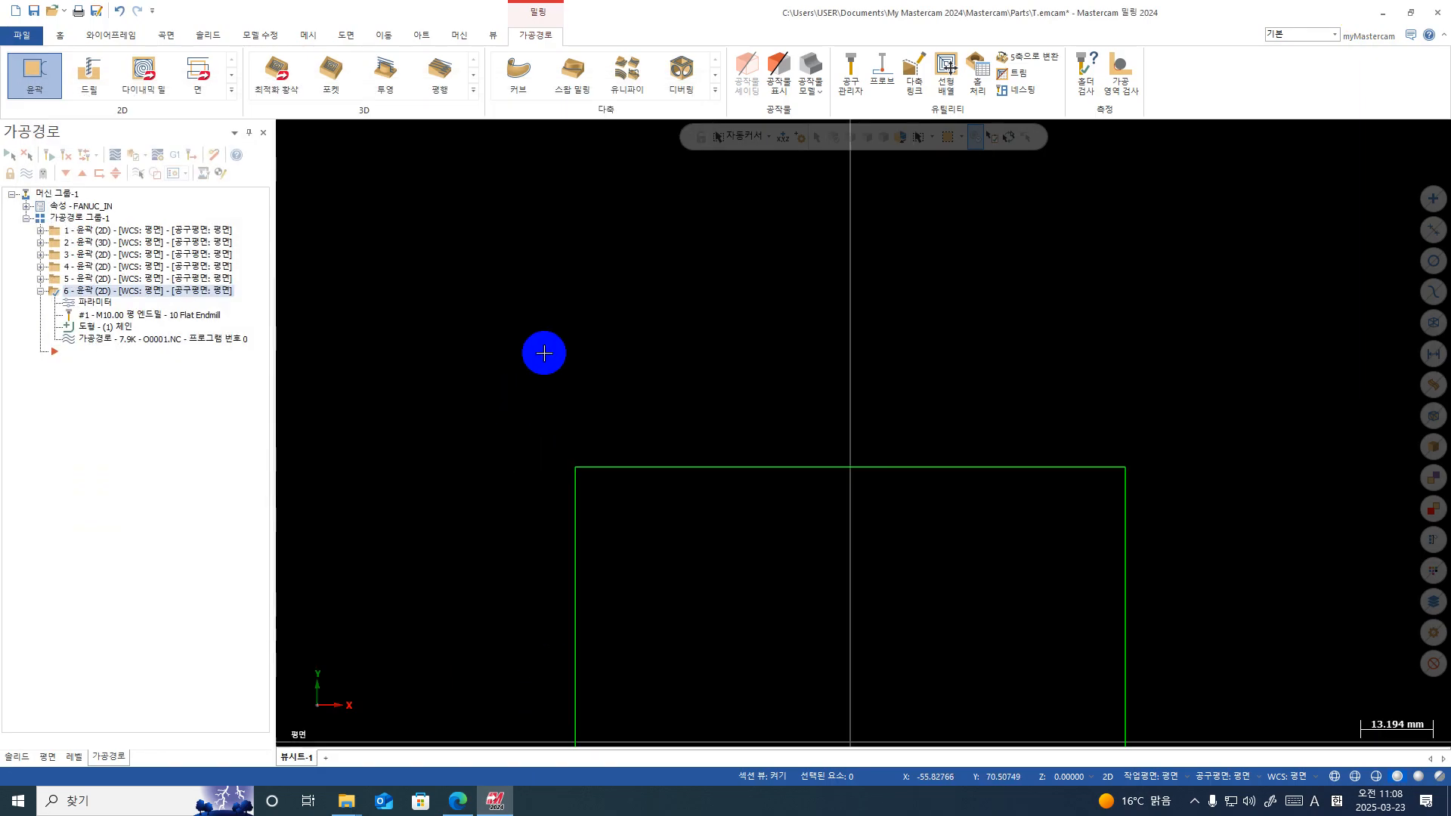
{"action": "scroll", "coordinate": [620, 366], "scroll_direction": "down", "scroll_amount": 5}
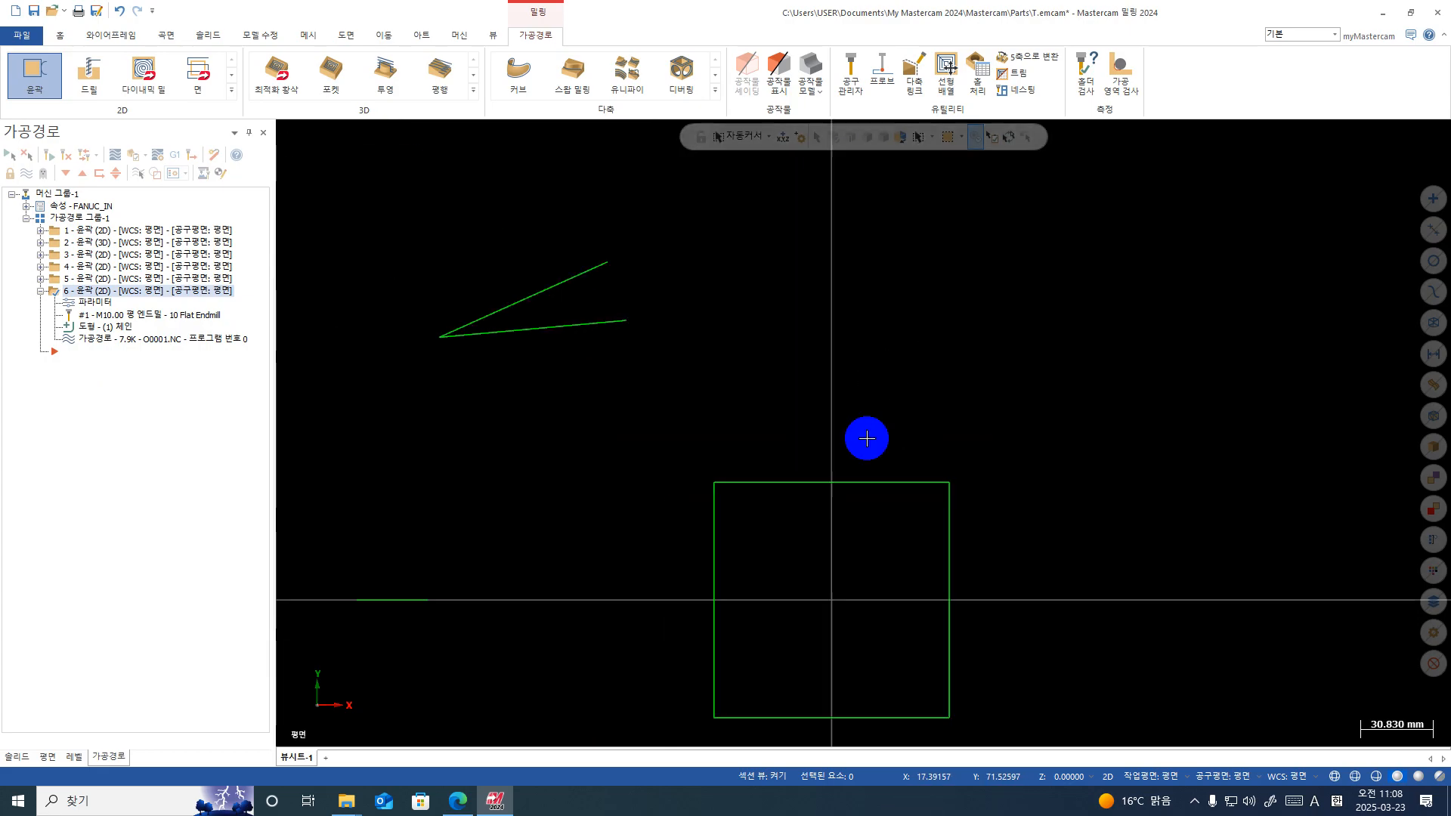
{"action": "scroll", "coordinate": [808, 461], "scroll_direction": "down", "scroll_amount": 2}
{"action": "scroll", "coordinate": [875, 570], "scroll_direction": "up", "scroll_amount": 1}
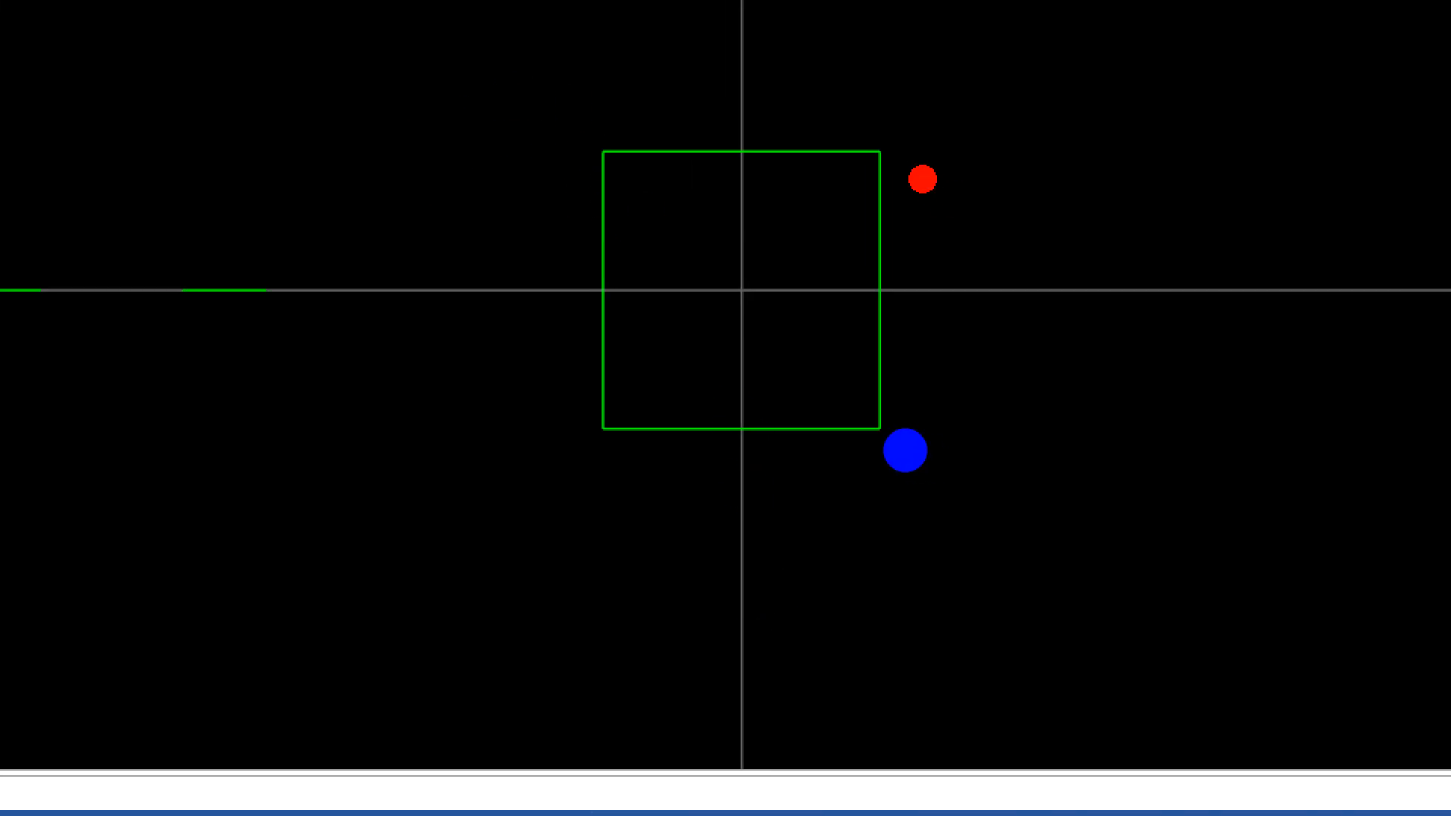
{"action": "mouse_move", "coordinate": [551, 493]}
{"action": "left_mouse_down"}
{"action": "mouse_move", "coordinate": [538, 367]}
{"action": "mouse_move", "coordinate": [940, 58]}
{"action": "mouse_move", "coordinate": [962, 533]}
{"action": "left_mouse_up"}
{"action": "left_click_drag", "start_coordinate": [701, 587], "coordinate": [486, 693]}
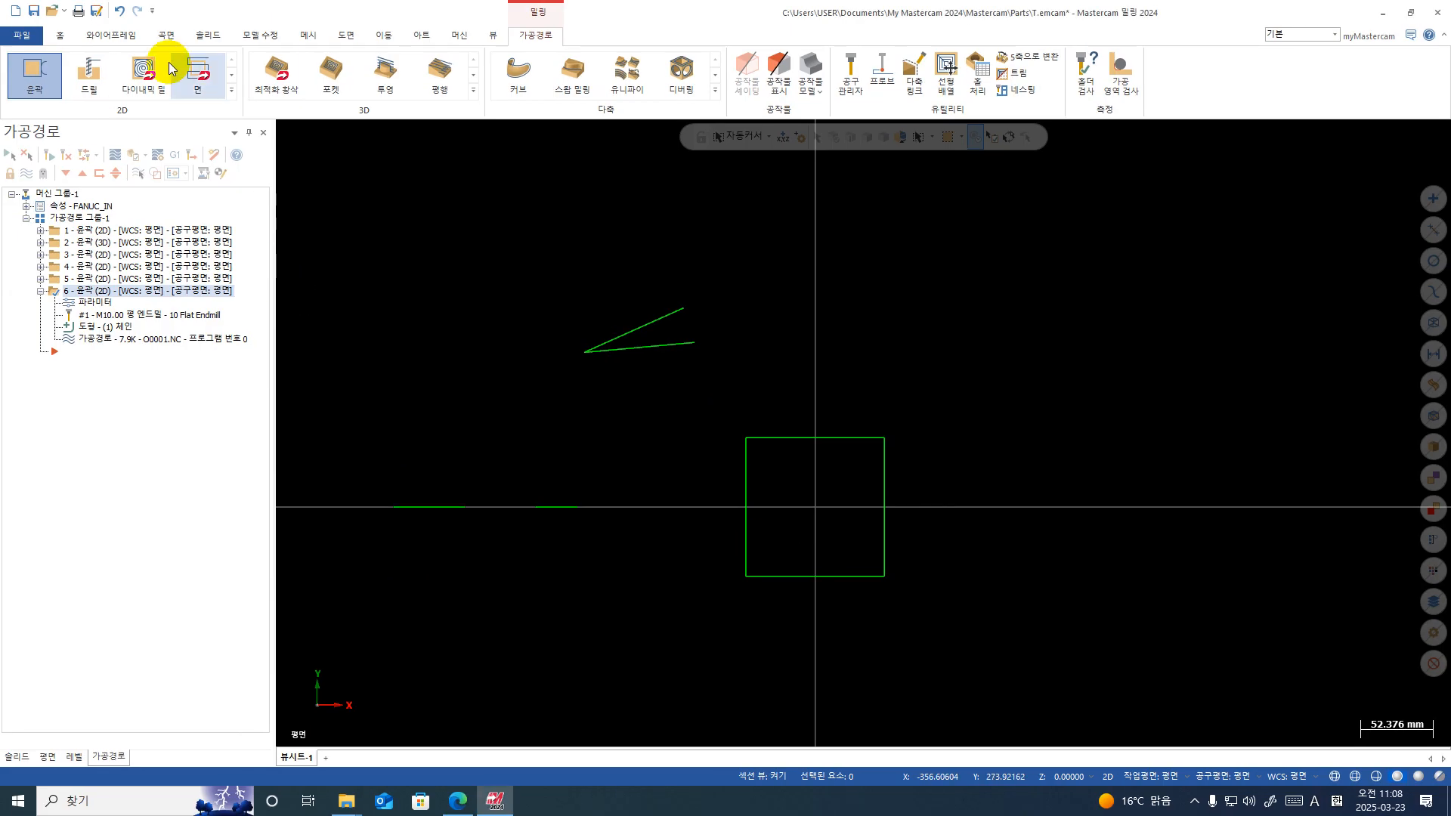
Step: Create a new 2D contour toolpath on a partial chain from the square's left edge over the top to its right edge
{"action": "left_click", "coordinate": [34, 72]}
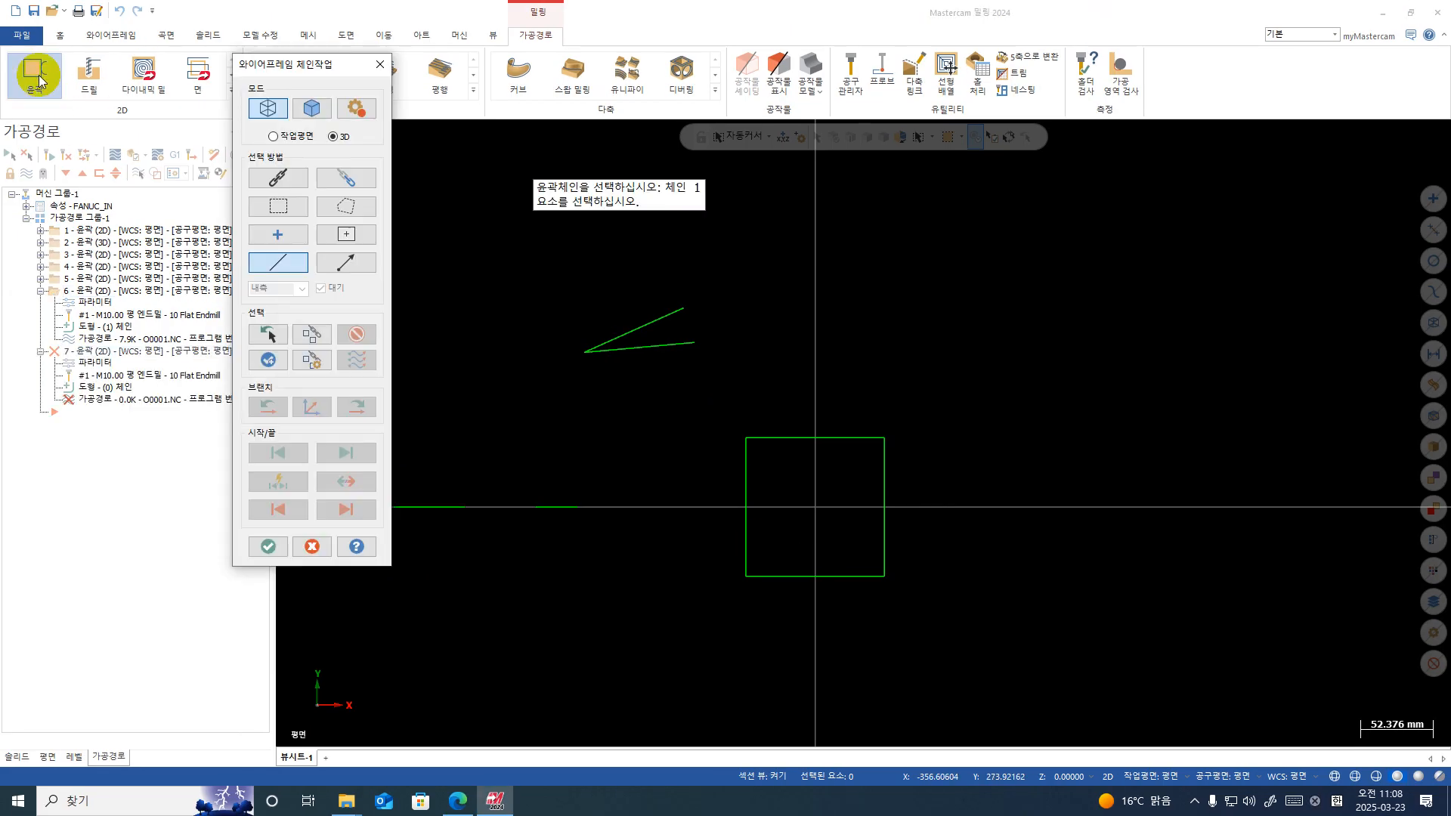
{"action": "left_click", "coordinate": [279, 179]}
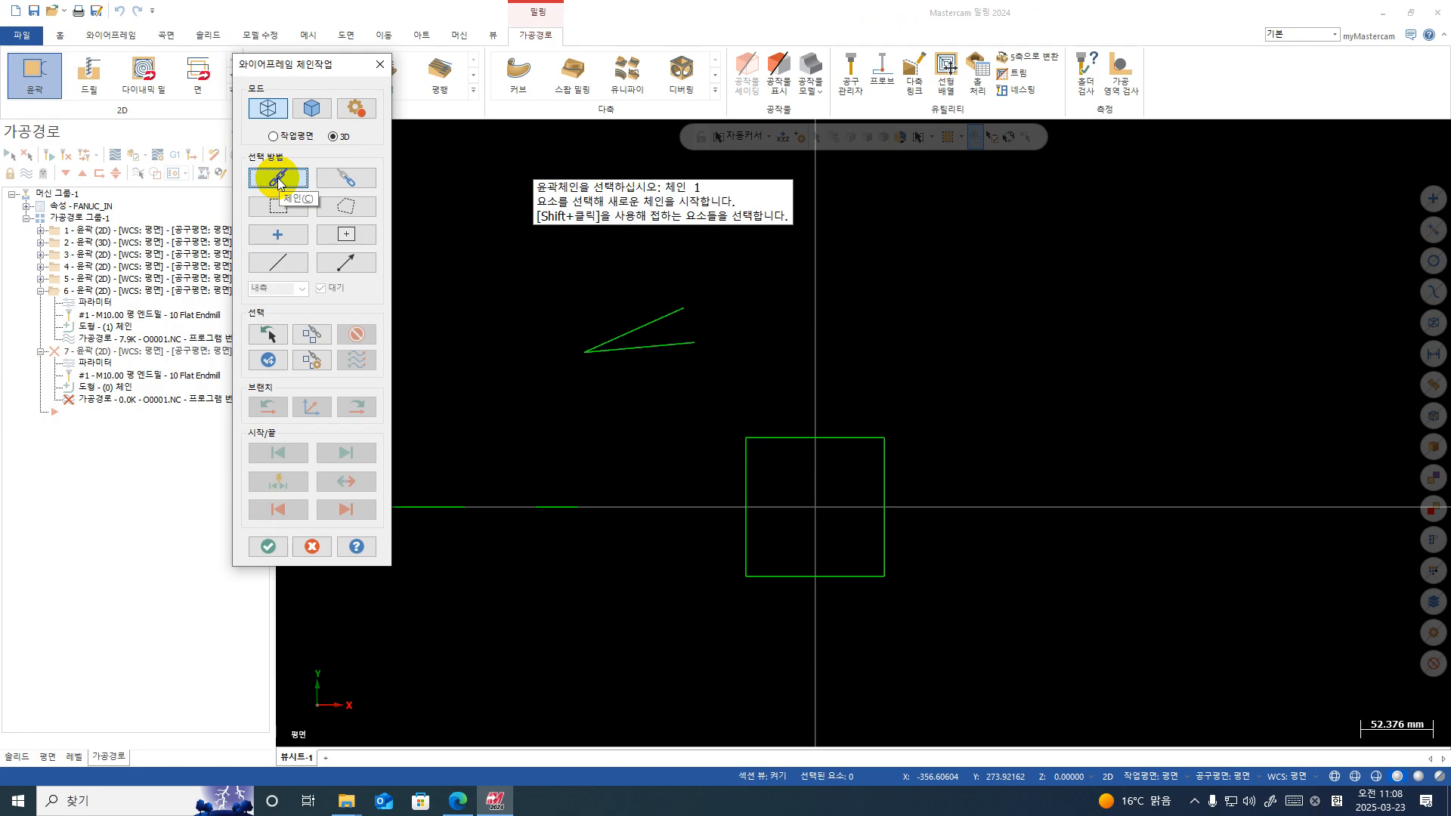
{"action": "left_click", "coordinate": [346, 178]}
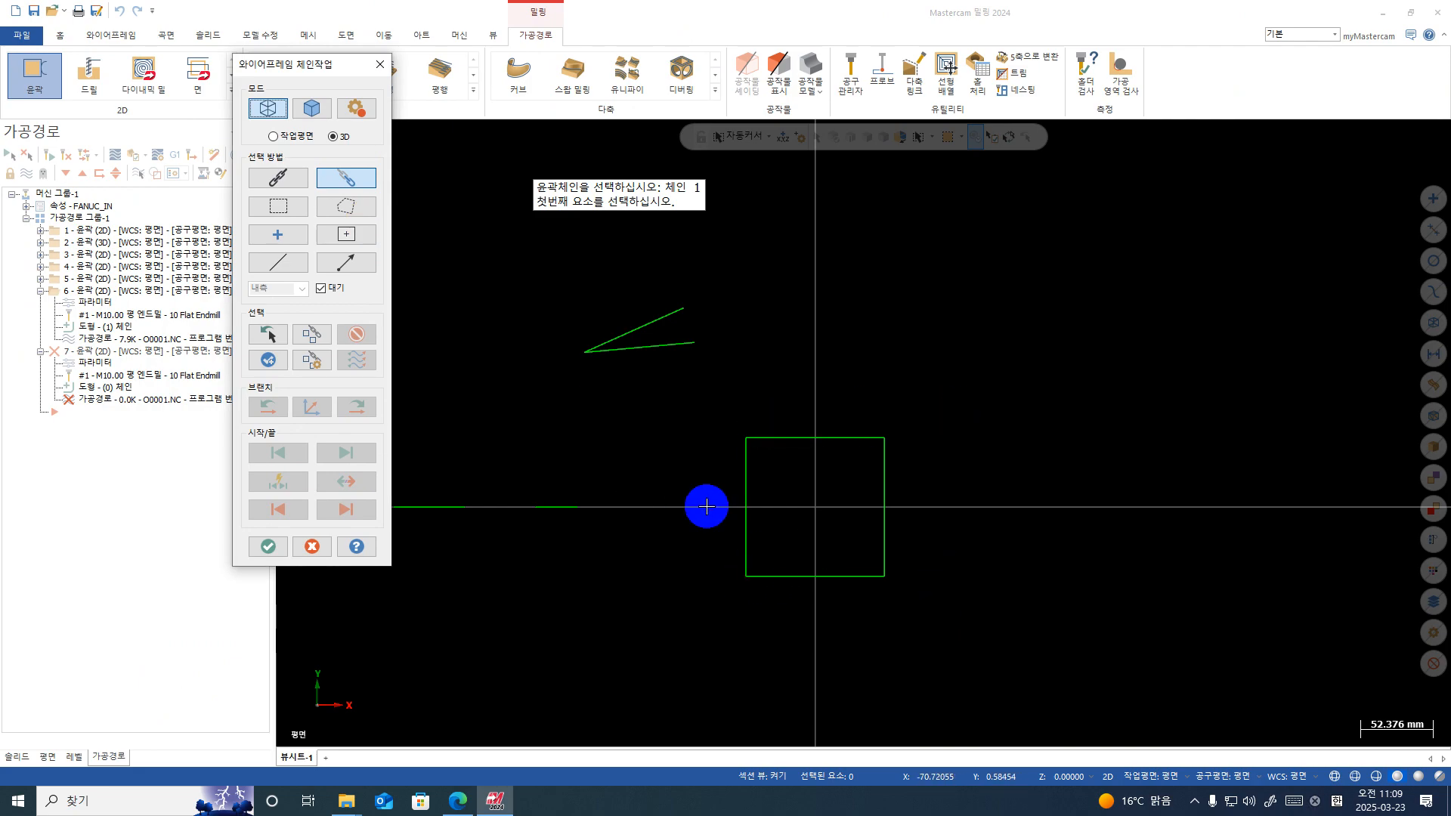
{"action": "left_click", "coordinate": [745, 553]}
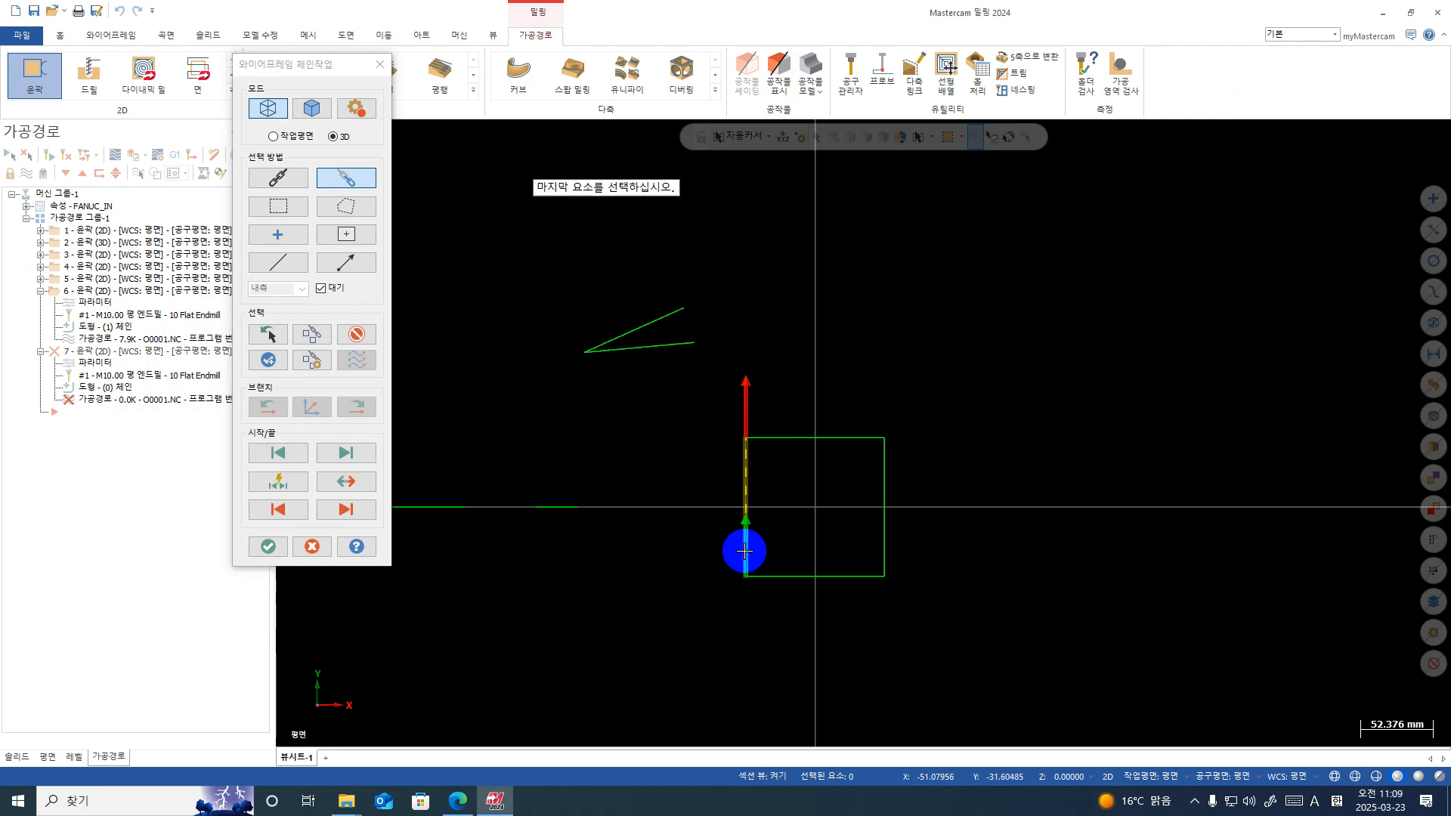
{"action": "left_click", "coordinate": [885, 544]}
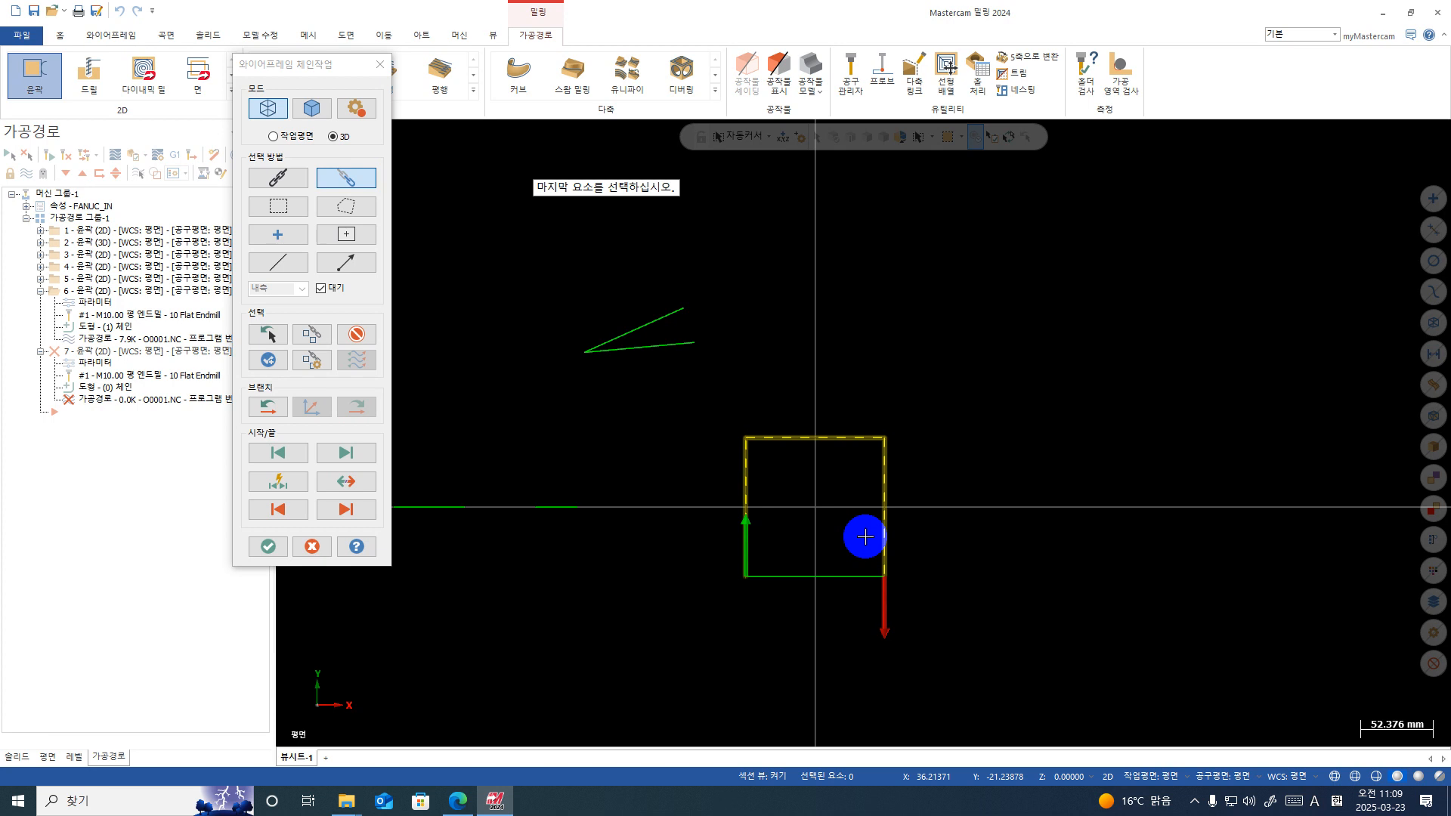
{"action": "left_click", "coordinate": [267, 545]}
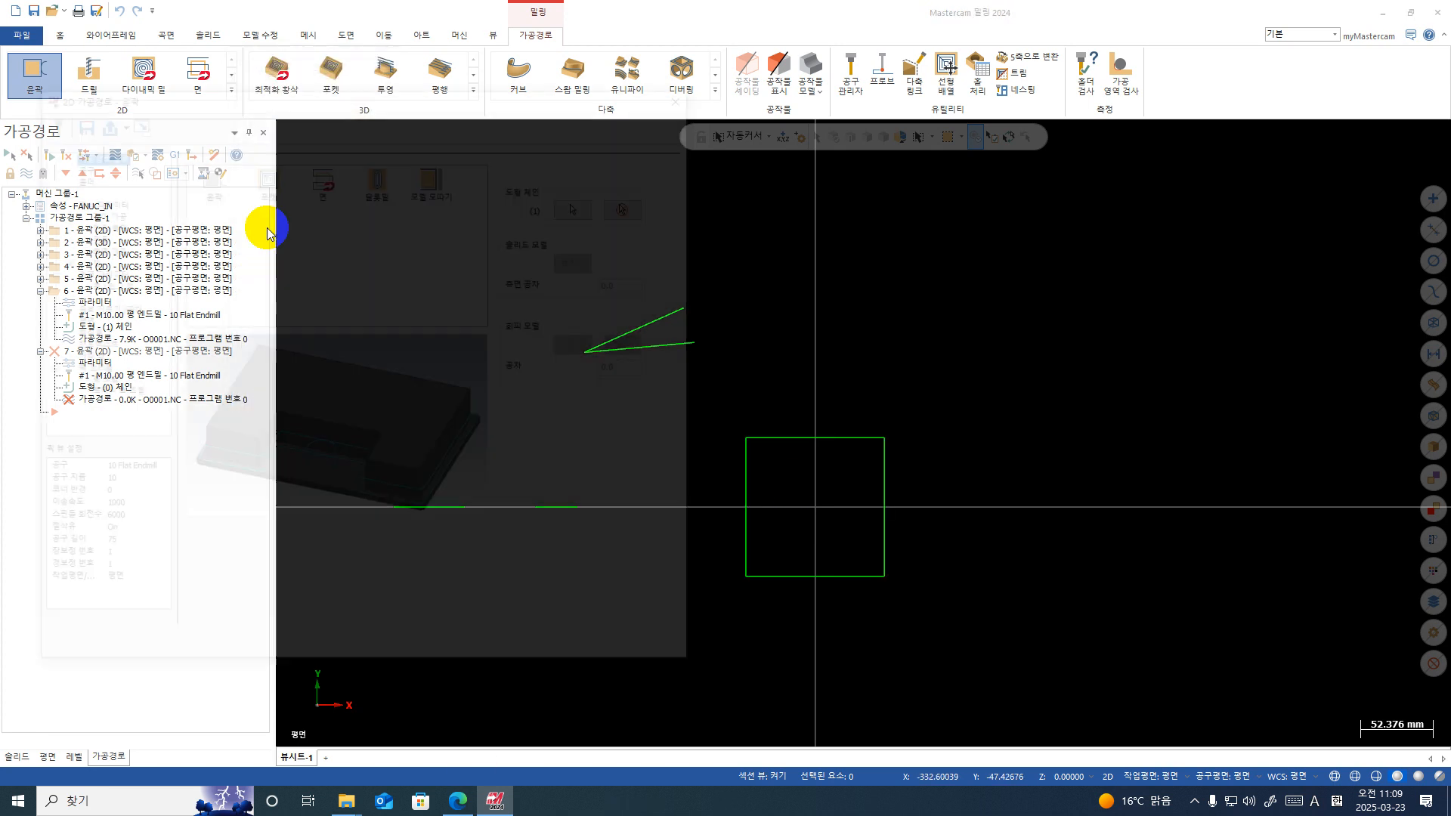
Step: Set the new contour toolpath's cutting depth to -5.0 in the linking parameters
{"action": "left_click", "coordinate": [77, 164]}
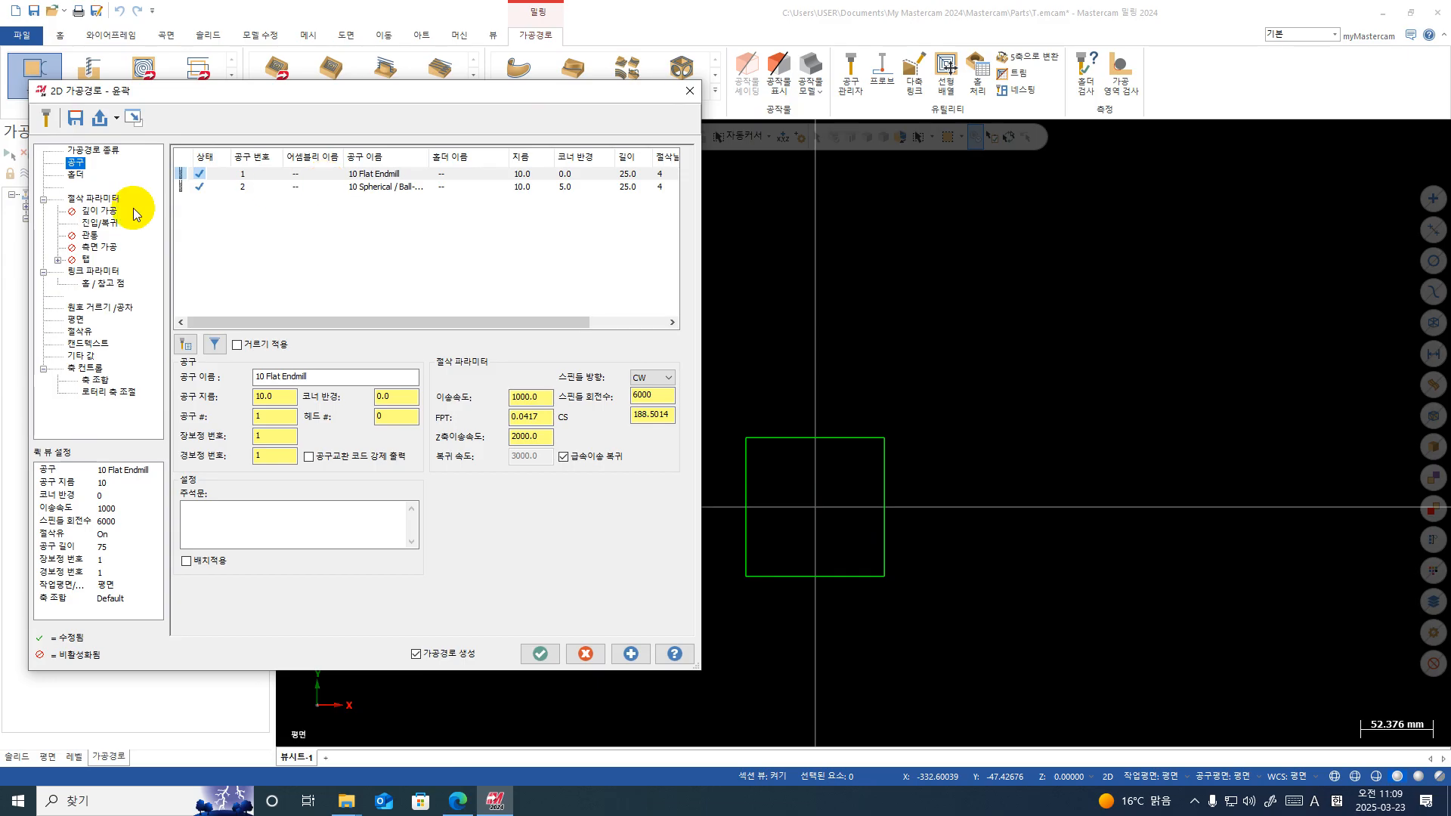
{"action": "left_click", "coordinate": [89, 198]}
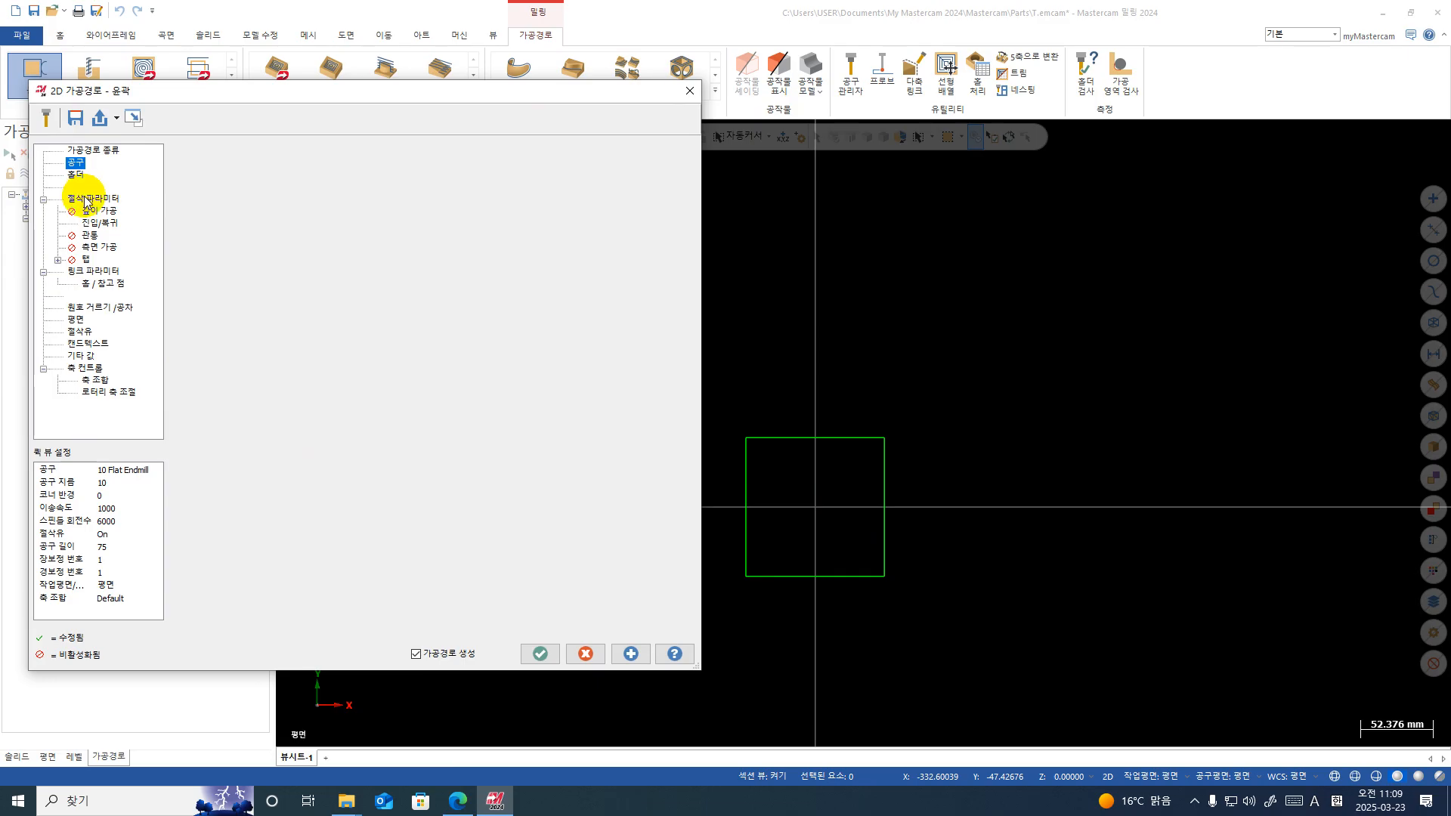
{"action": "left_click", "coordinate": [93, 270]}
{"action": "double_click", "coordinate": [449, 458]}
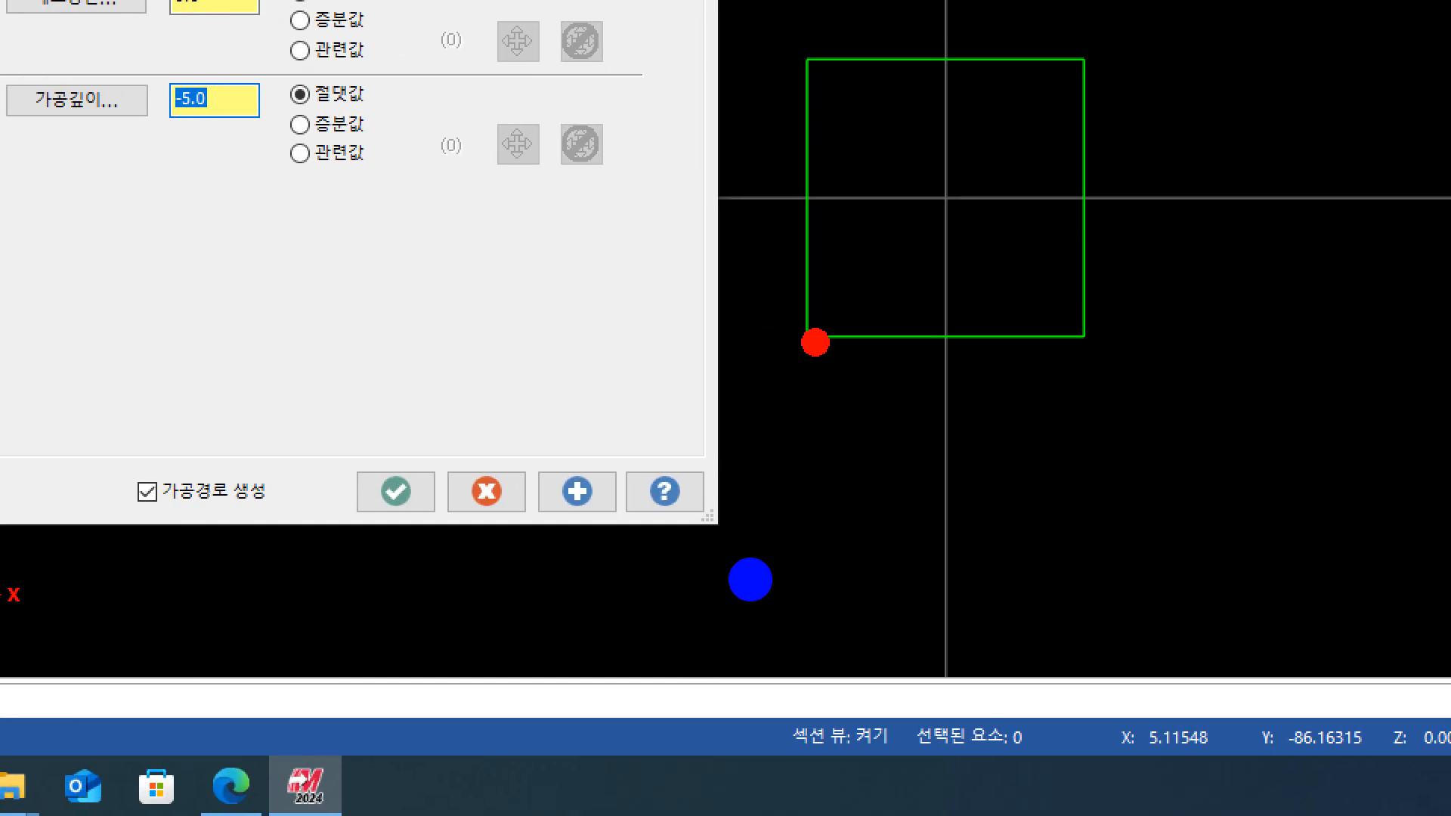
{"action": "mouse_move", "coordinate": [771, 314]}
{"action": "left_mouse_down"}
{"action": "mouse_move", "coordinate": [790, 340]}
{"action": "mouse_move", "coordinate": [737, 316]}
{"action": "left_mouse_up"}
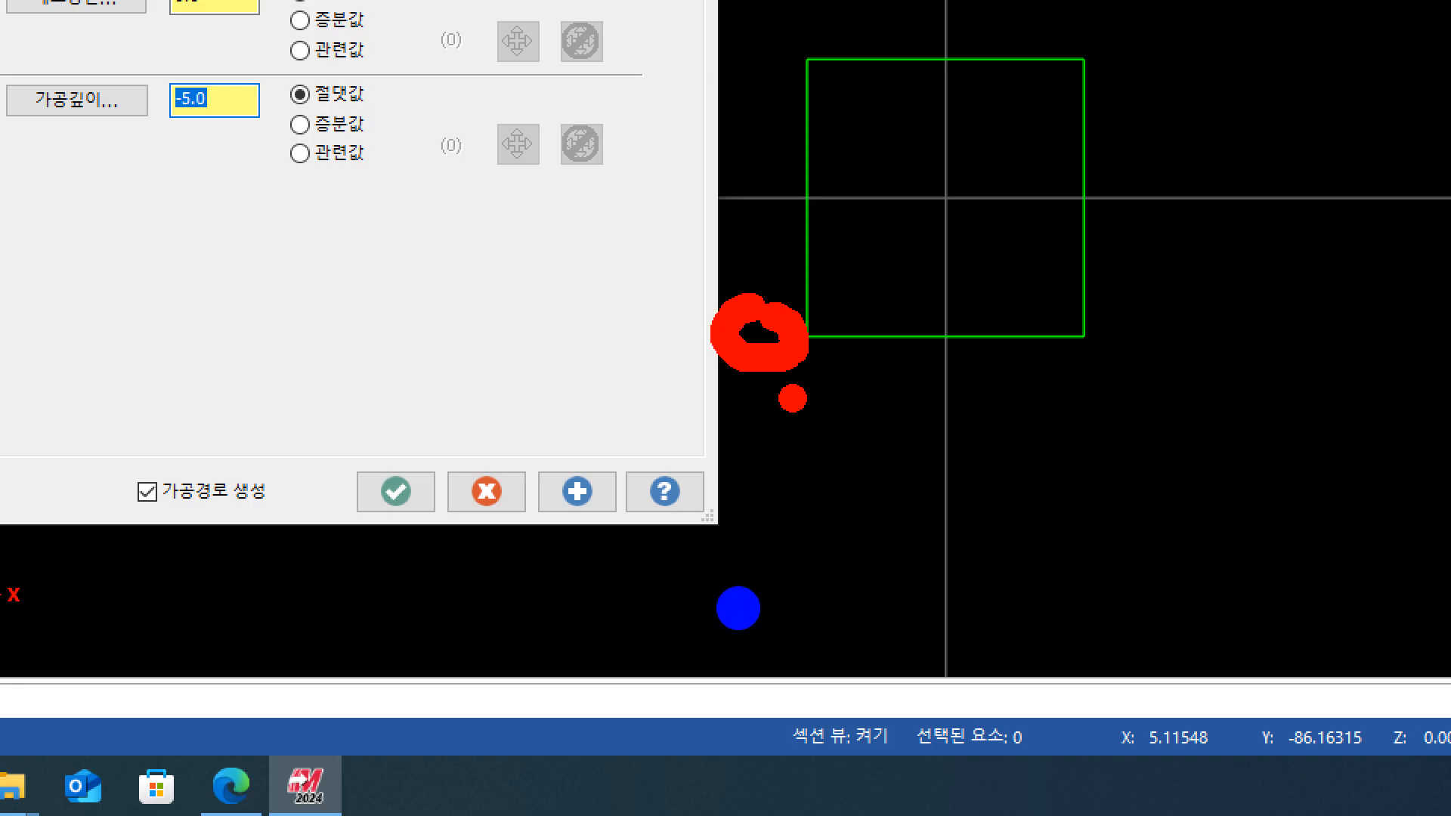
{"action": "left_click_drag", "start_coordinate": [777, 392], "coordinate": [767, 519]}
{"action": "left_click_drag", "start_coordinate": [831, 436], "coordinate": [773, 520]}
{"action": "left_click", "coordinate": [815, 393]}
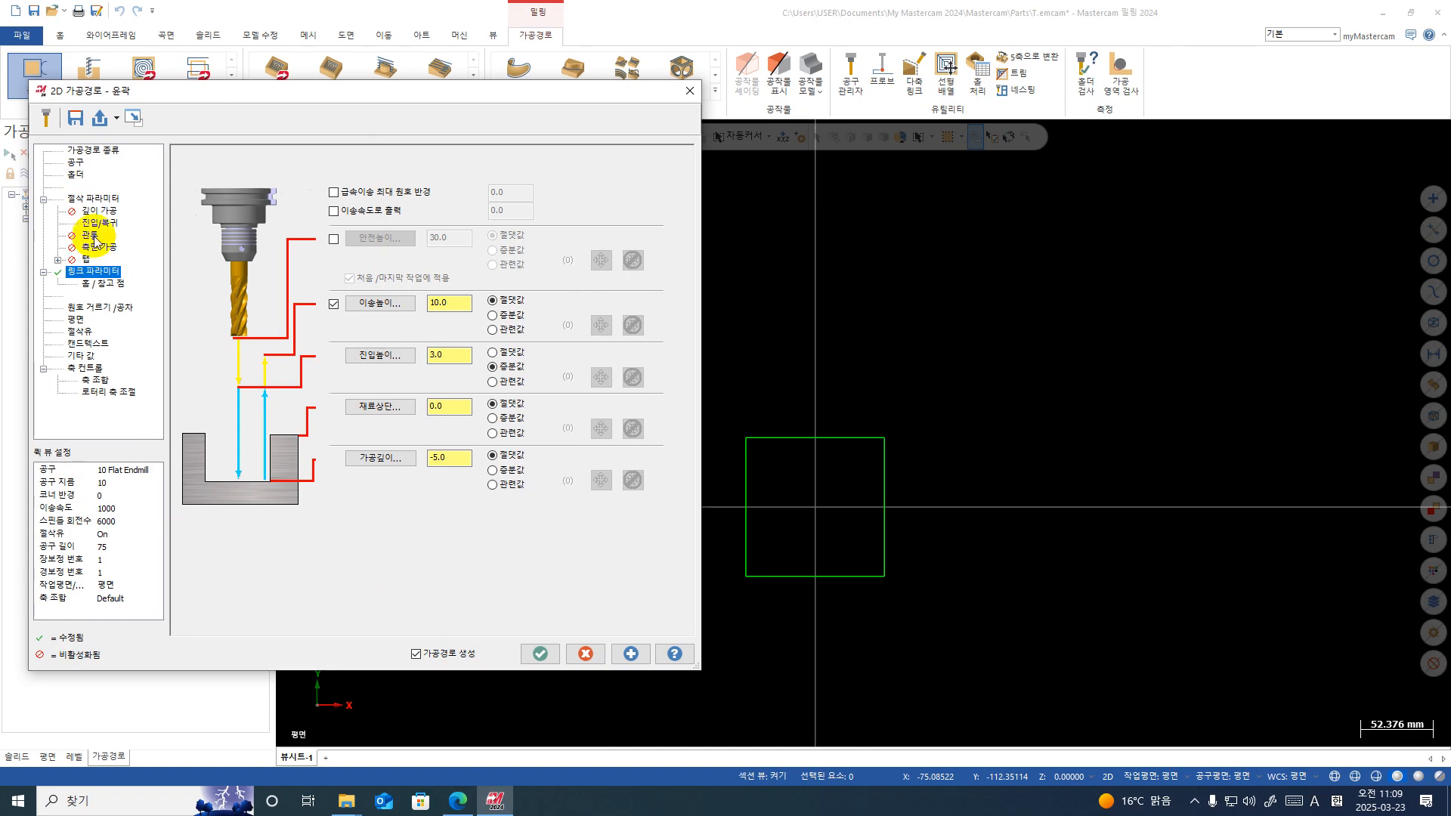
Step: Set the tangent lead-in line to 10 with arc radius 0, copy these values to the lead-out, and generate the toolpath
{"action": "left_click", "coordinate": [97, 223]}
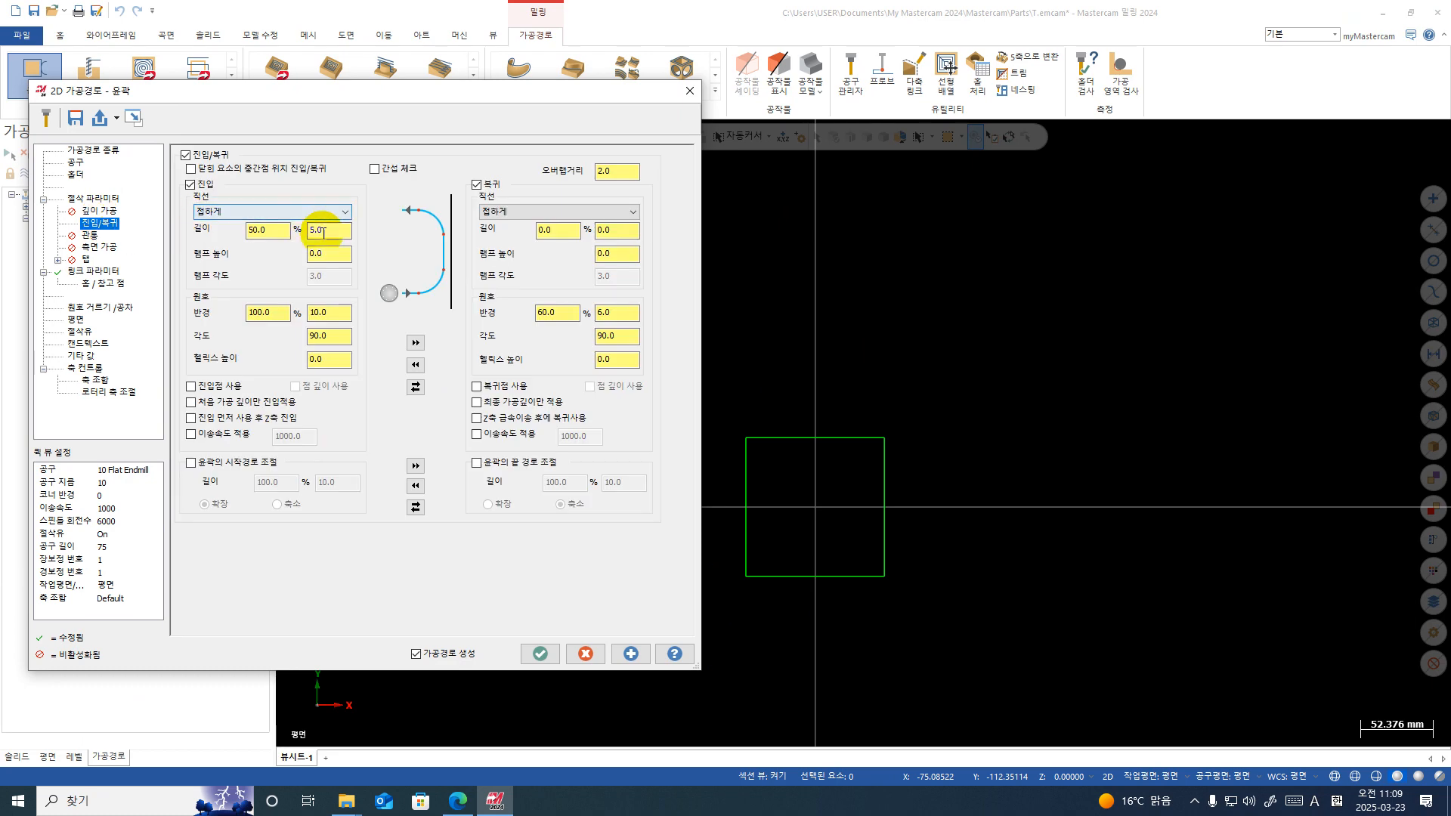
{"action": "double_click", "coordinate": [318, 230]}
{"action": "type", "text": "10"}
{"action": "double_click", "coordinate": [319, 312]}
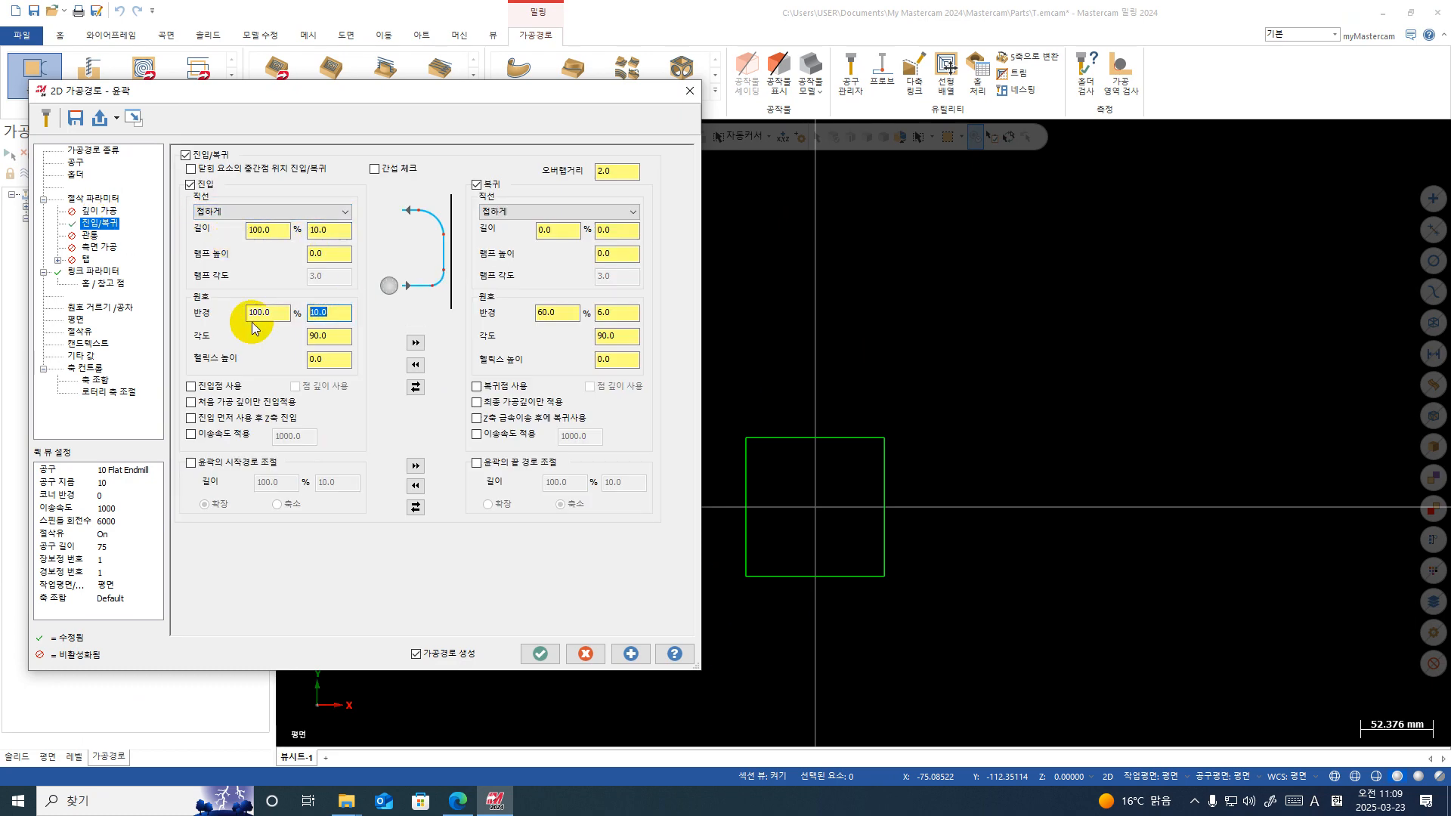
{"action": "left_click", "coordinate": [414, 342]}
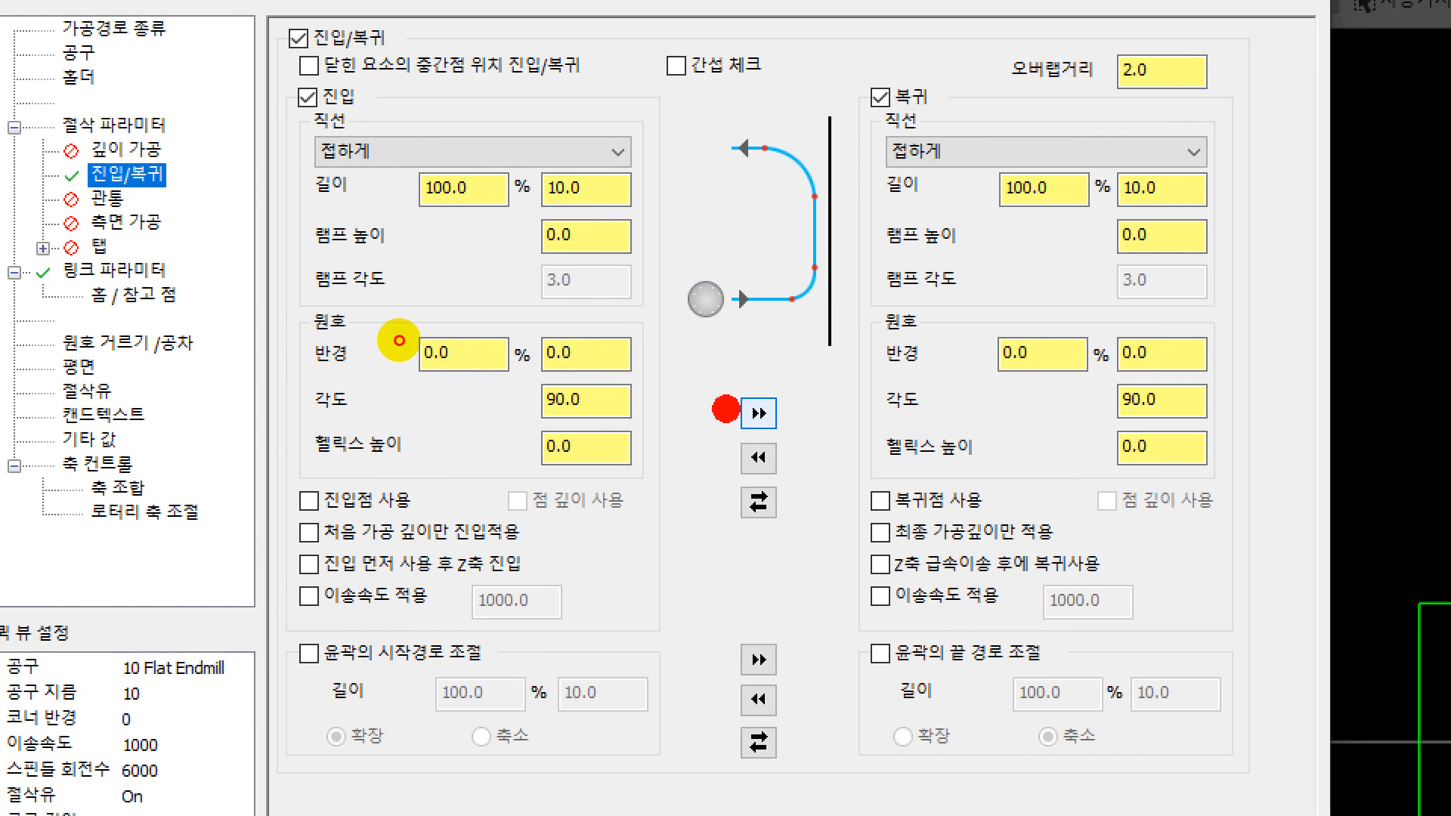
{"action": "mouse_move", "coordinate": [527, 255]}
{"action": "left_mouse_down"}
{"action": "mouse_move", "coordinate": [670, 96]}
{"action": "mouse_move", "coordinate": [498, 273]}
{"action": "left_mouse_up"}
{"action": "mouse_move", "coordinate": [460, 224]}
{"action": "left_mouse_down"}
{"action": "mouse_move", "coordinate": [363, 226]}
{"action": "mouse_move", "coordinate": [469, 189]}
{"action": "mouse_move", "coordinate": [484, 296]}
{"action": "left_mouse_up"}
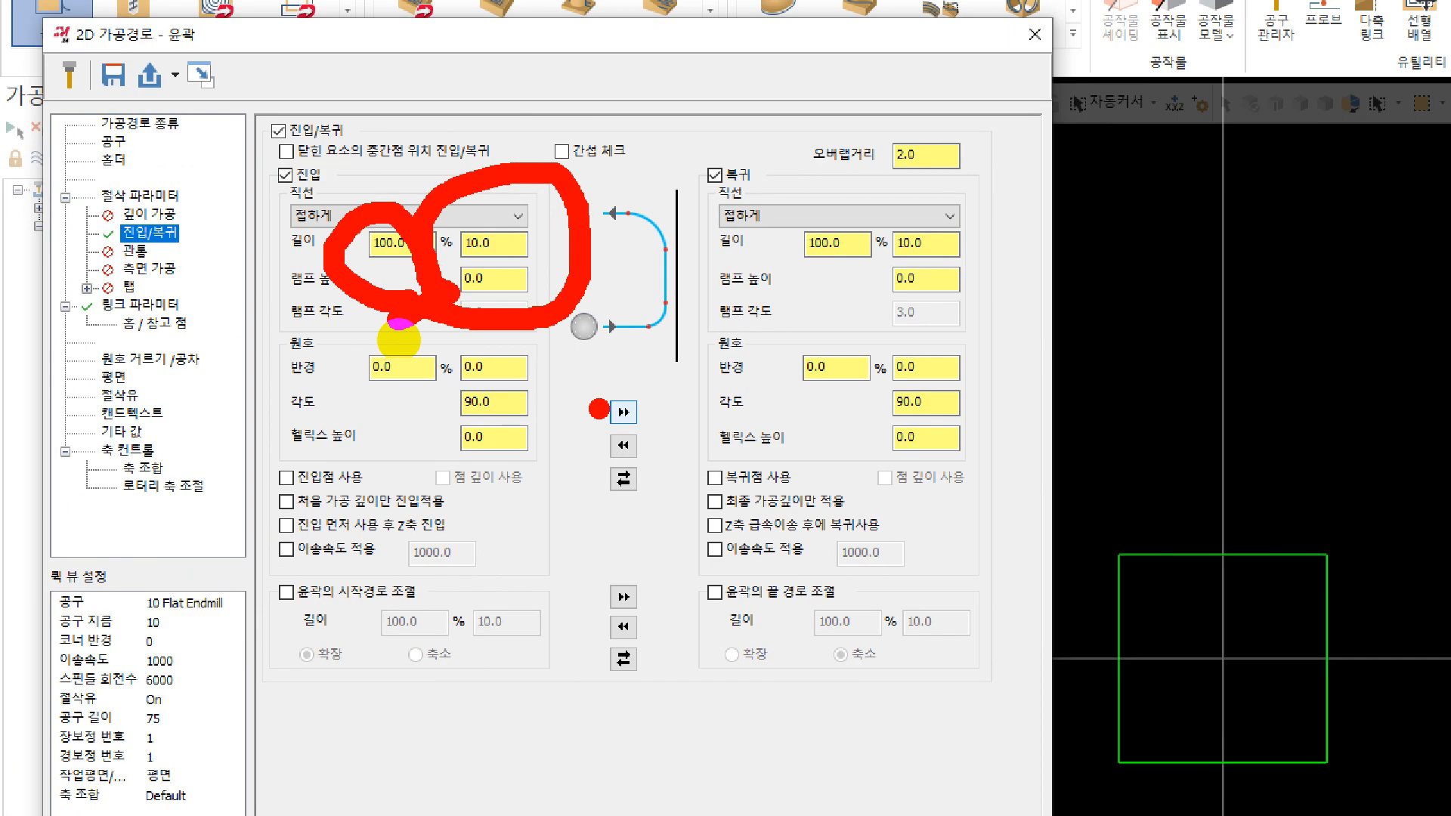
{"action": "key", "text": "Escape"}
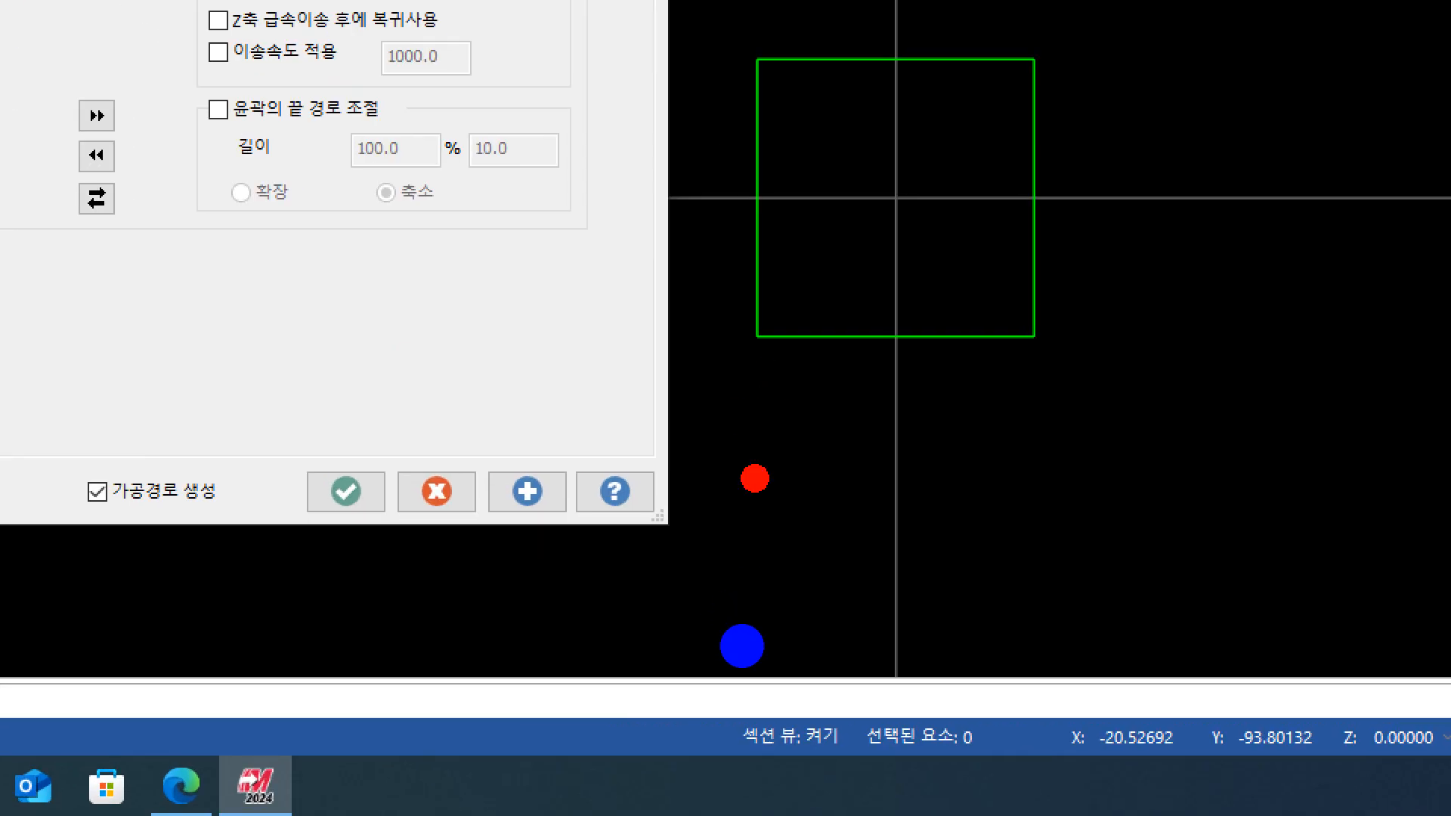
{"action": "mouse_move", "coordinate": [744, 646]}
{"action": "left_mouse_down"}
{"action": "mouse_move", "coordinate": [729, 411]}
{"action": "mouse_move", "coordinate": [897, 408]}
{"action": "mouse_move", "coordinate": [926, 608]}
{"action": "left_mouse_up"}
{"action": "key", "text": "Escape"}
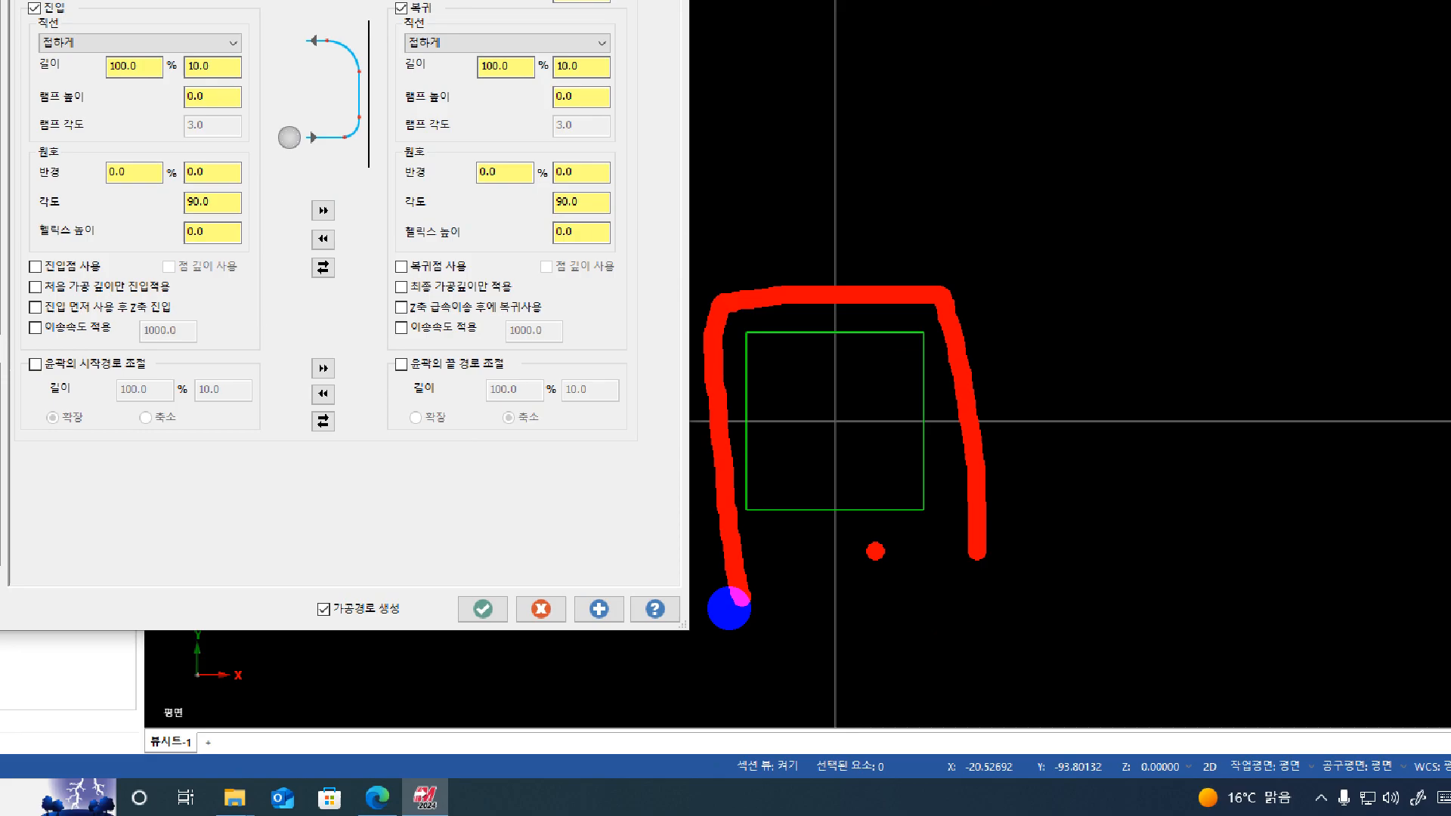
{"action": "left_click", "coordinate": [345, 491]}
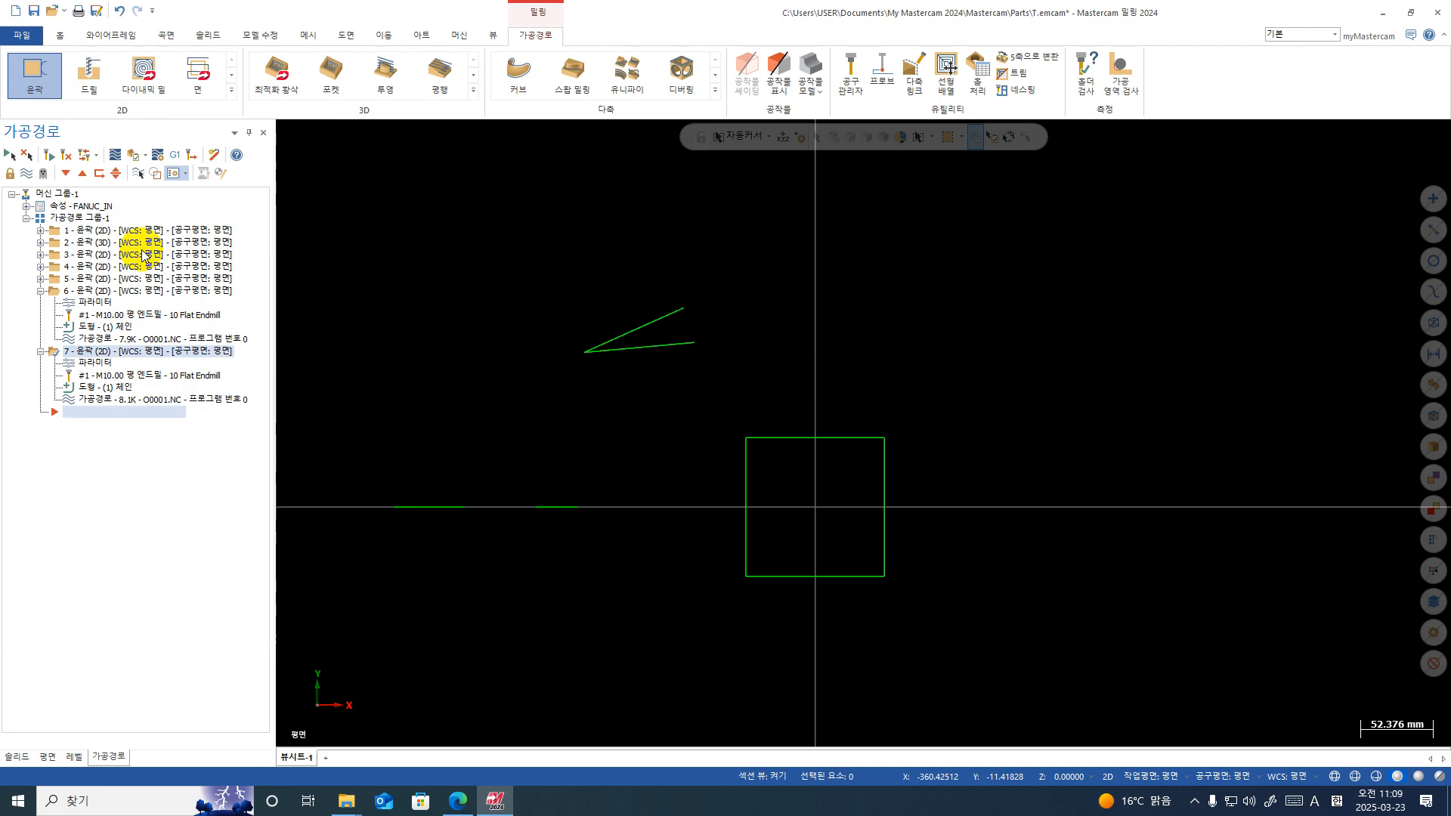
Step: Backplot the new contour toolpath, inspect its entry and exit lines at the open bottom side, and close the backplot
{"action": "left_click", "coordinate": [115, 155]}
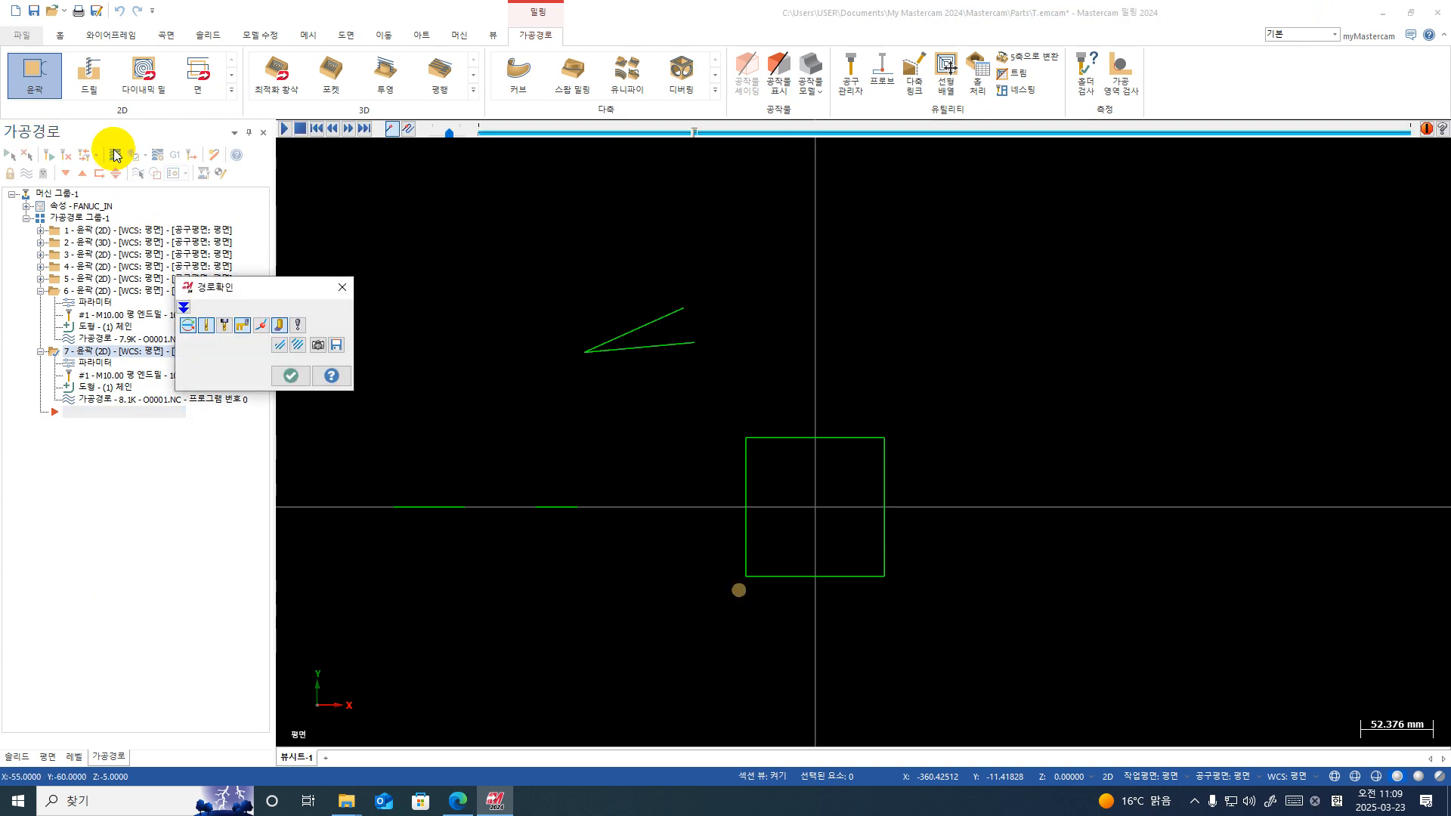
{"action": "scroll", "coordinate": [625, 461], "scroll_direction": "up", "scroll_amount": 2}
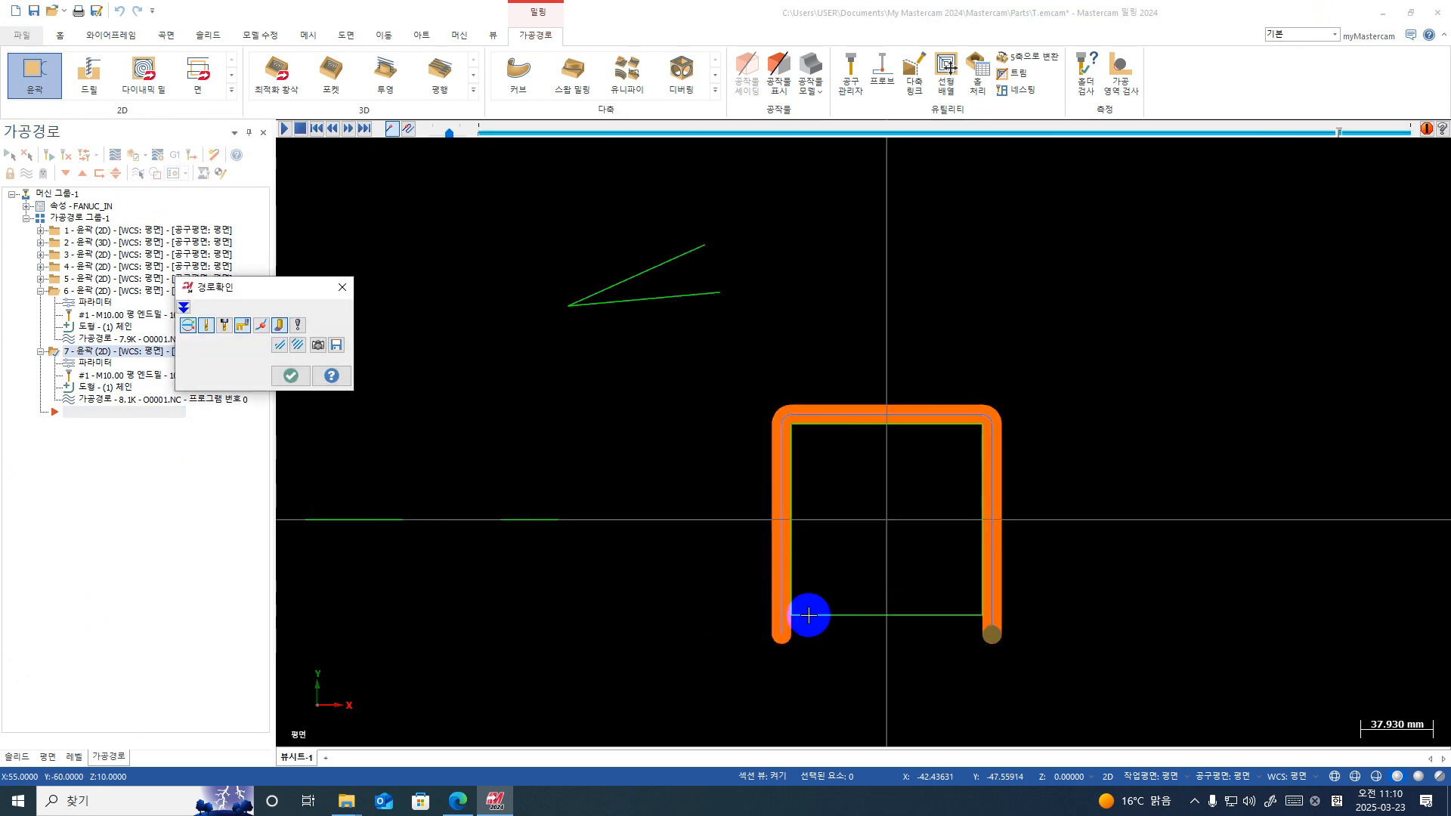
{"action": "scroll", "coordinate": [801, 627], "scroll_direction": "up", "scroll_amount": 2}
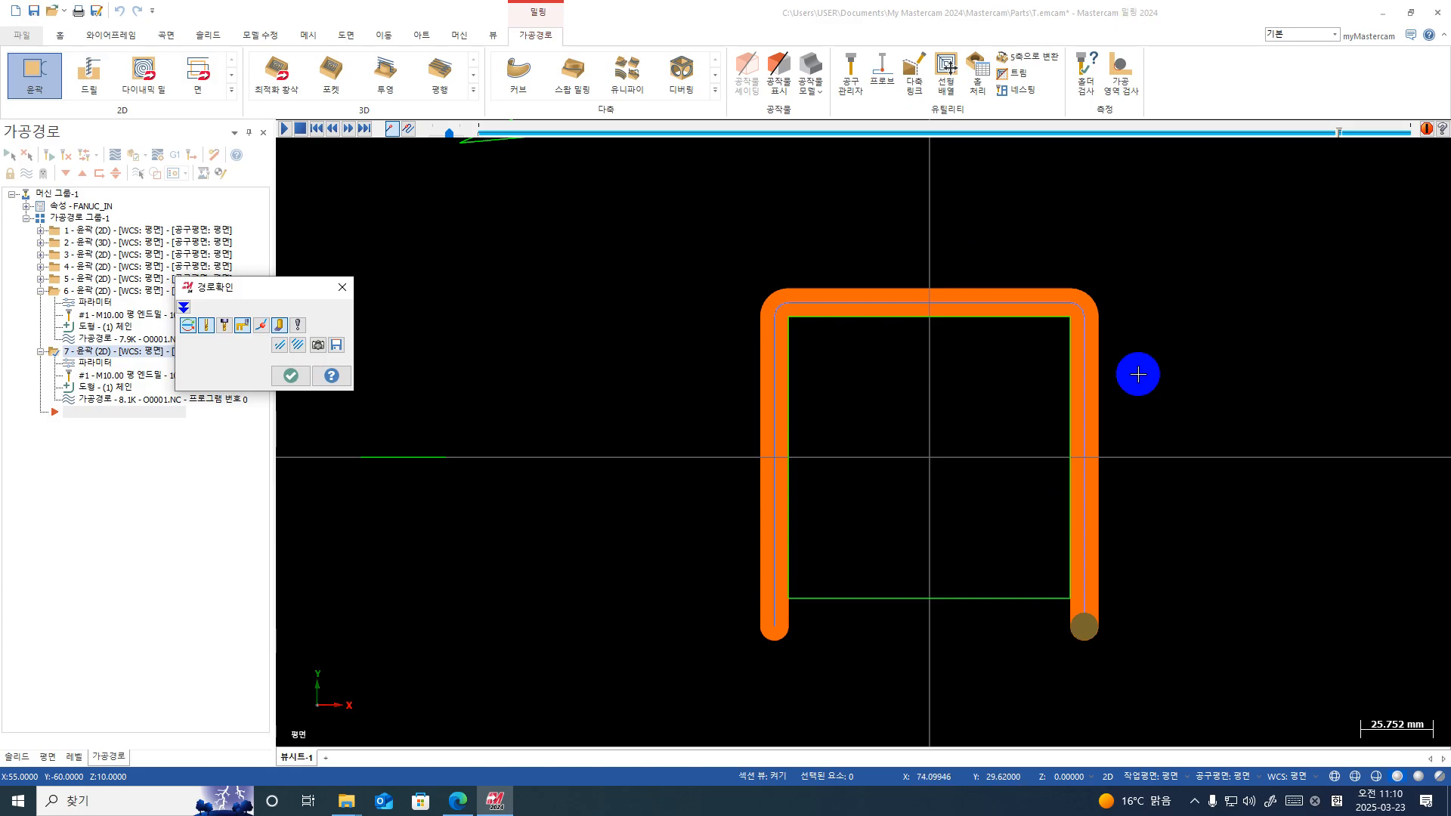
{"action": "left_click", "coordinate": [290, 375]}
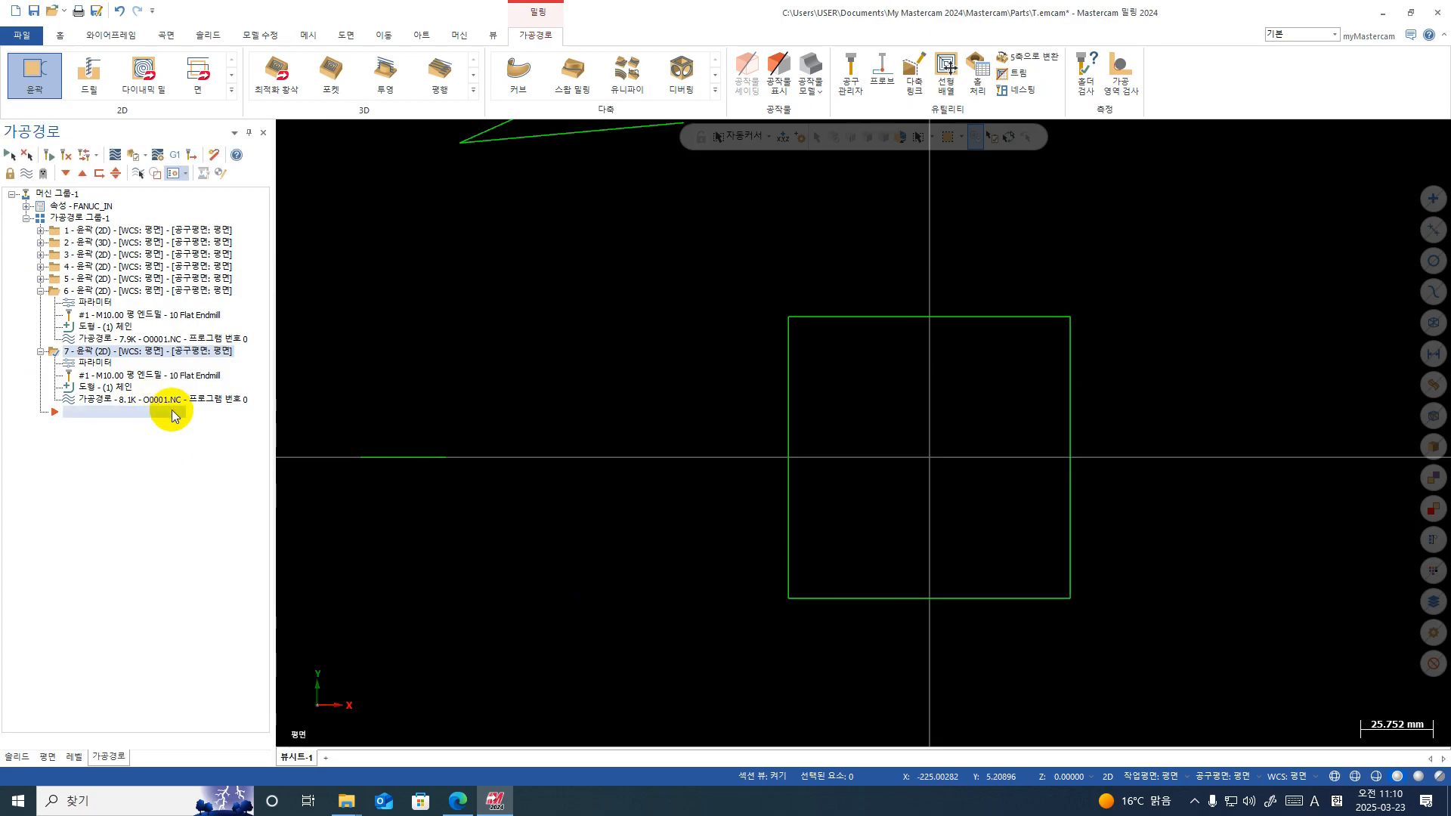
Step: Rechain the last contour toolpath as a full closed chain starting down the square's right edge, and regenerate it
{"action": "left_click", "coordinate": [119, 393]}
{"action": "right_click", "coordinate": [381, 221]}
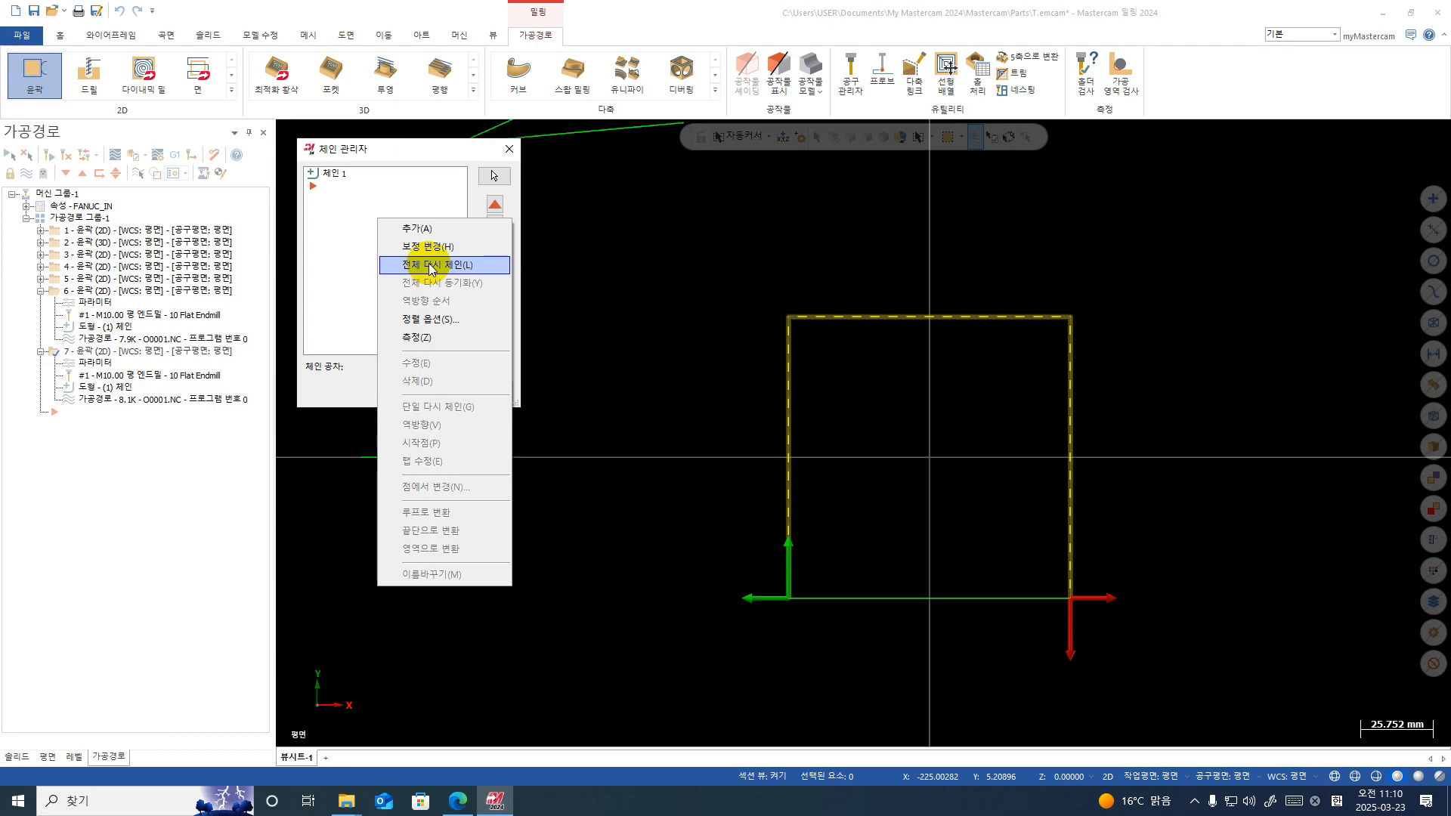
{"action": "left_click", "coordinate": [432, 266]}
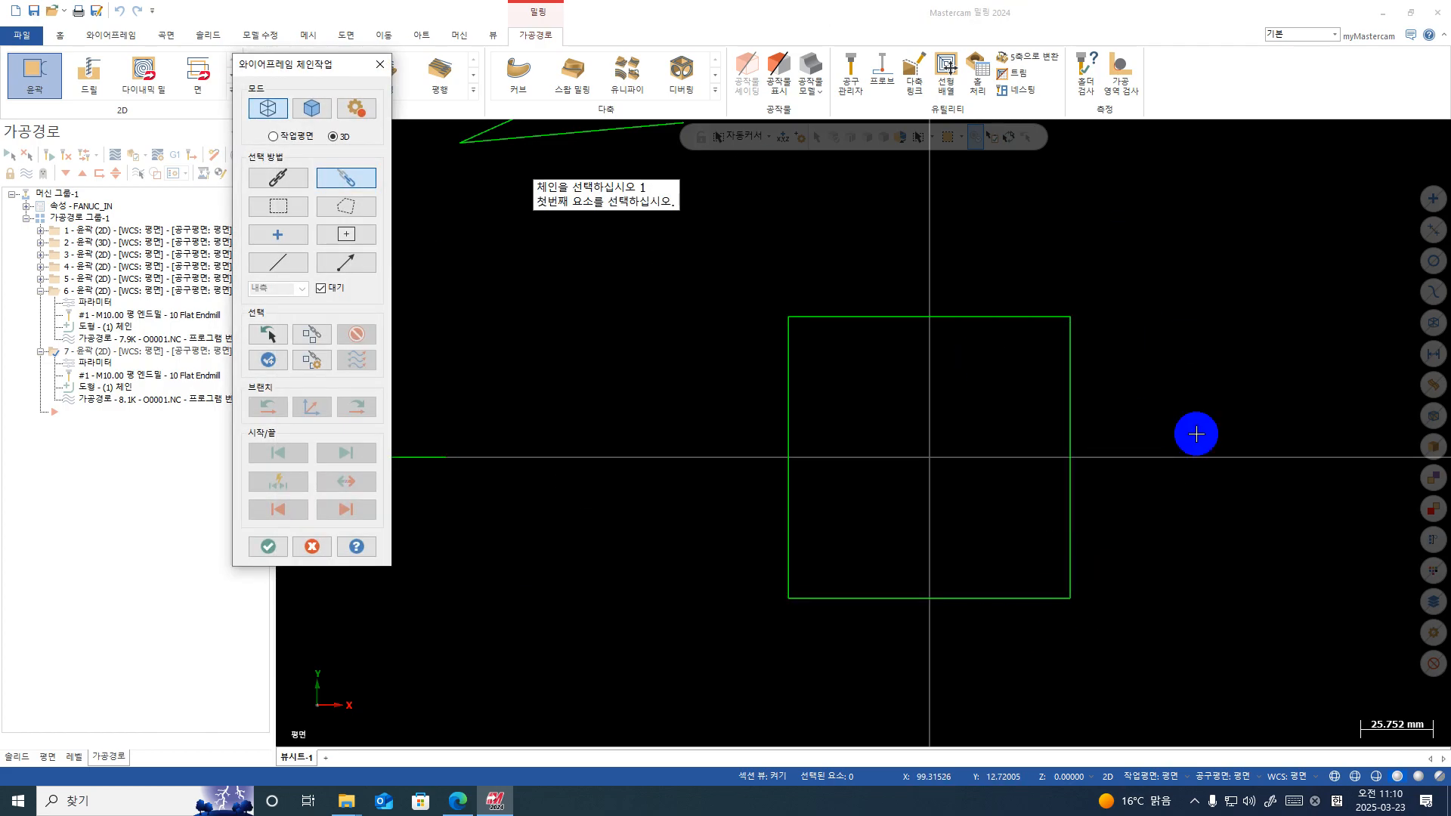
{"action": "left_click", "coordinate": [1083, 360]}
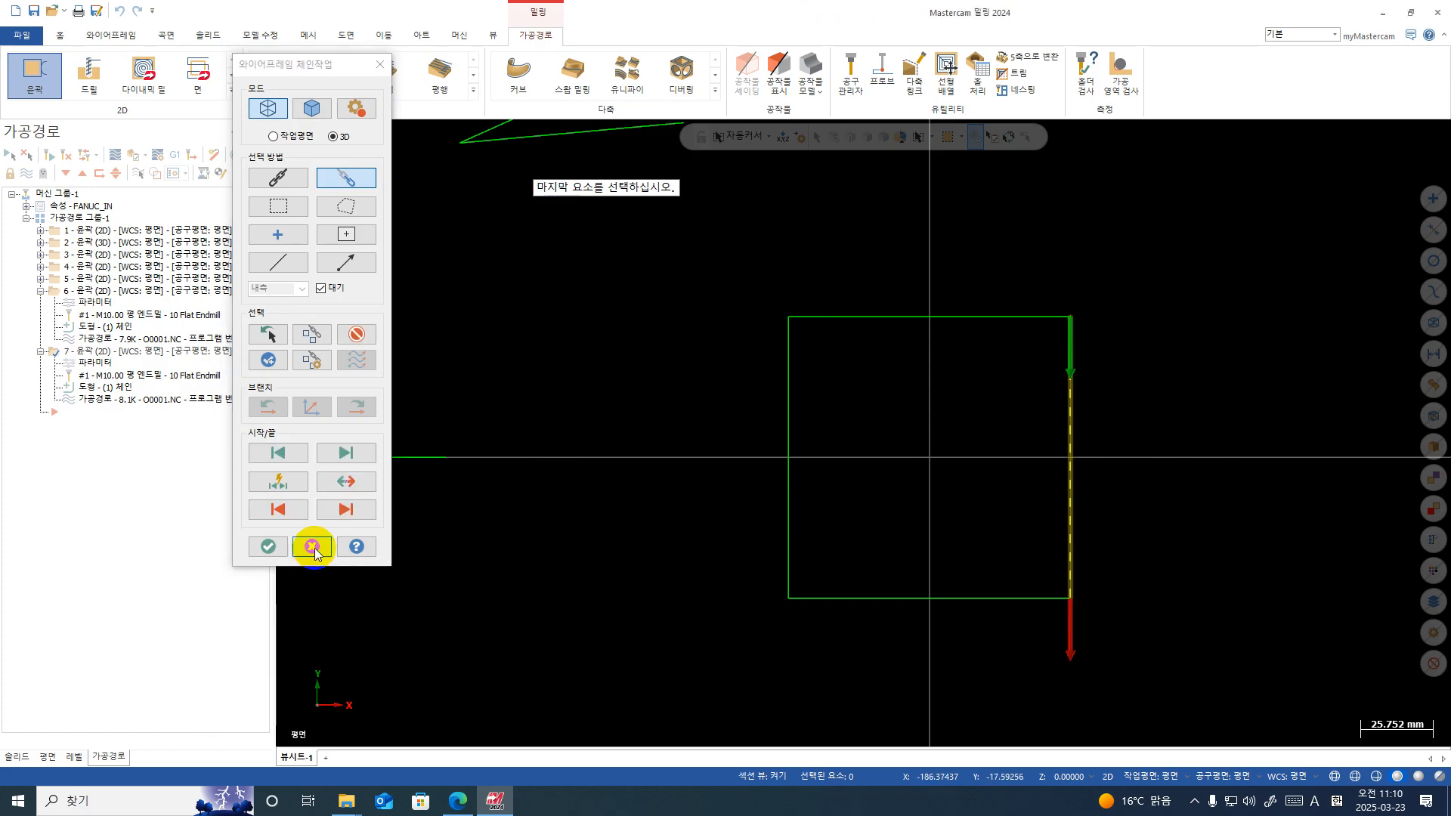
{"action": "left_click", "coordinate": [356, 342]}
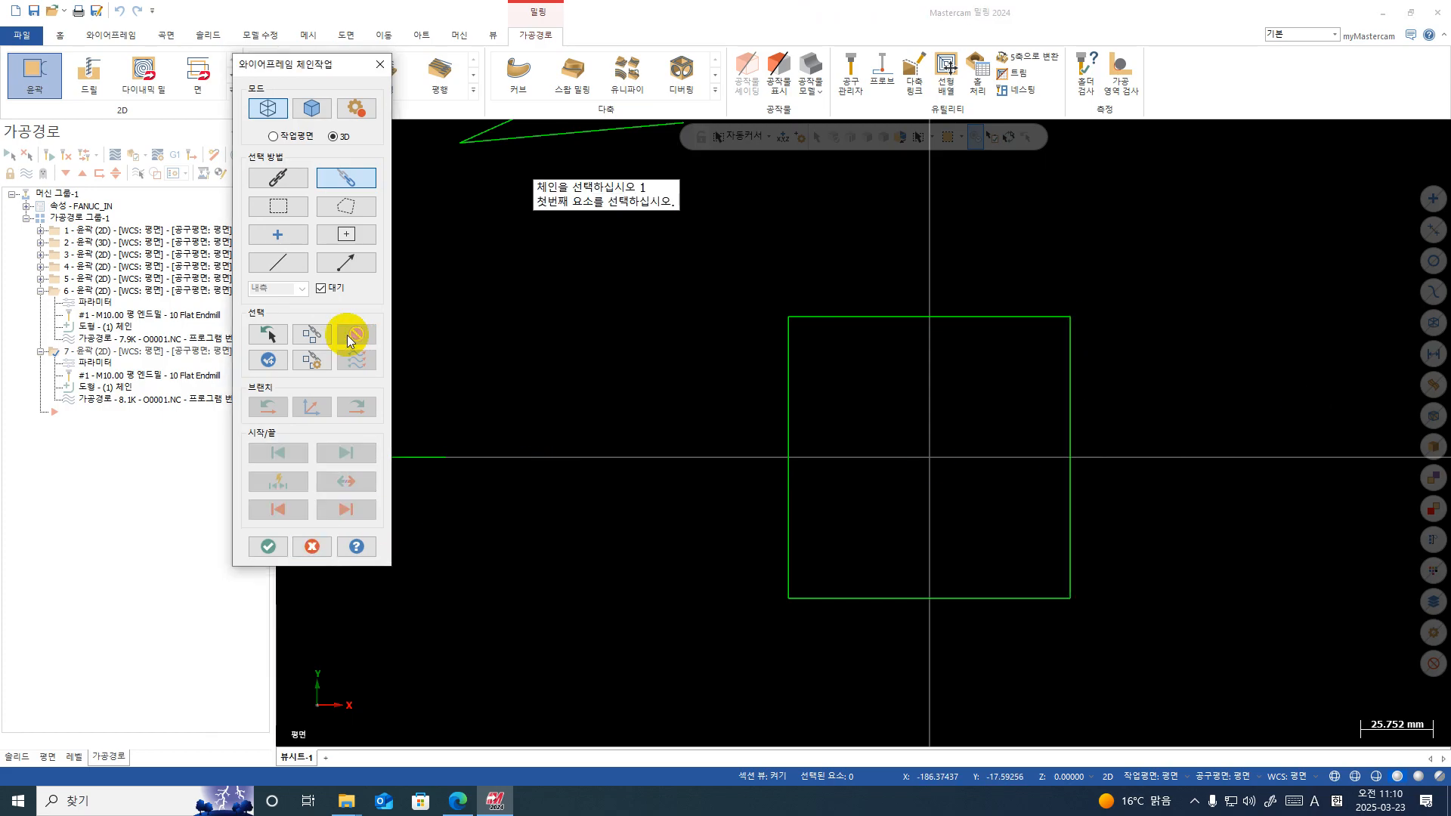
{"action": "left_click", "coordinate": [269, 179]}
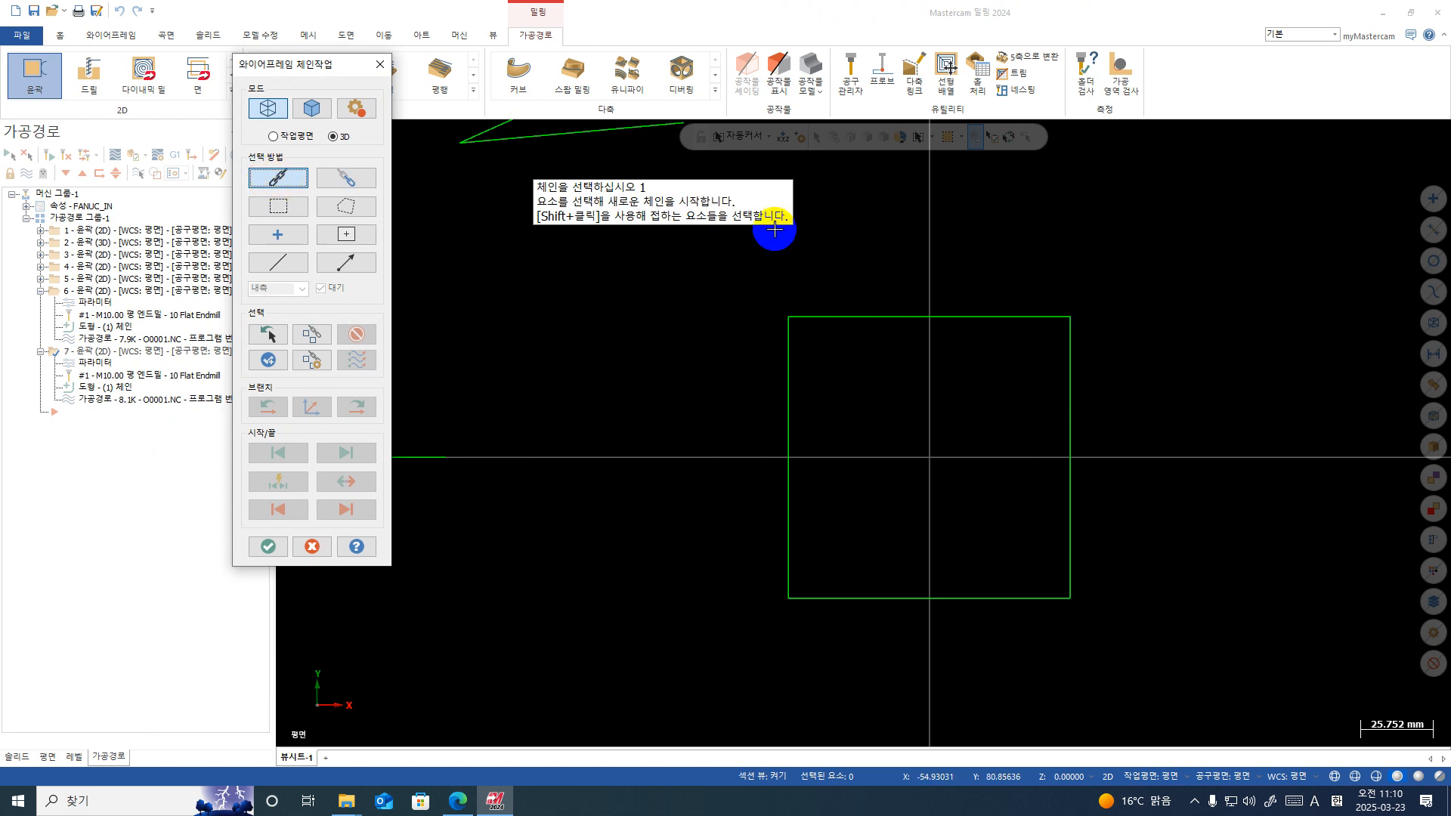
{"action": "left_click", "coordinate": [1078, 342]}
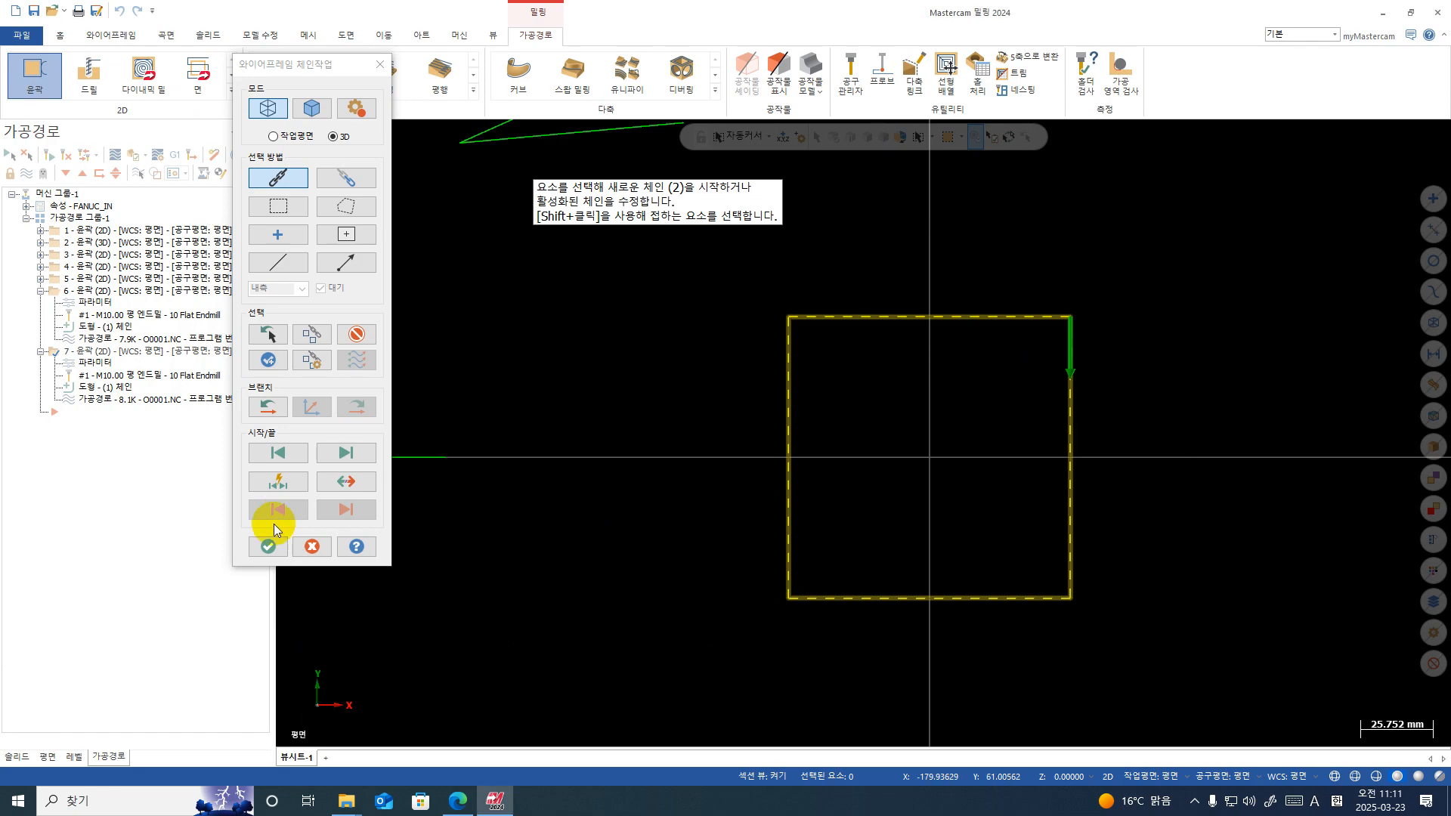
{"action": "left_click", "coordinate": [269, 547]}
{"action": "left_click", "coordinate": [443, 392]}
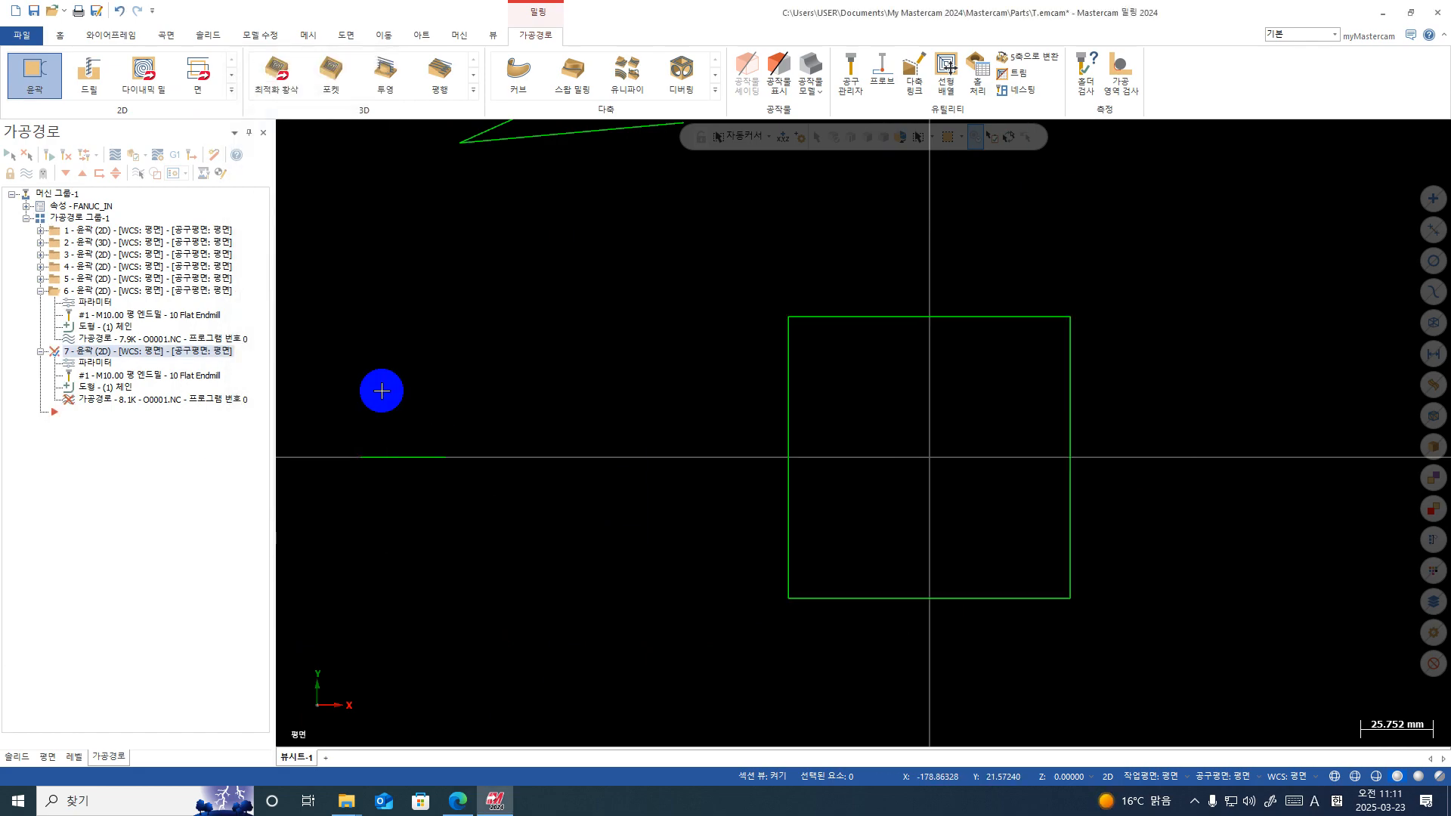
{"action": "left_click", "coordinate": [66, 154]}
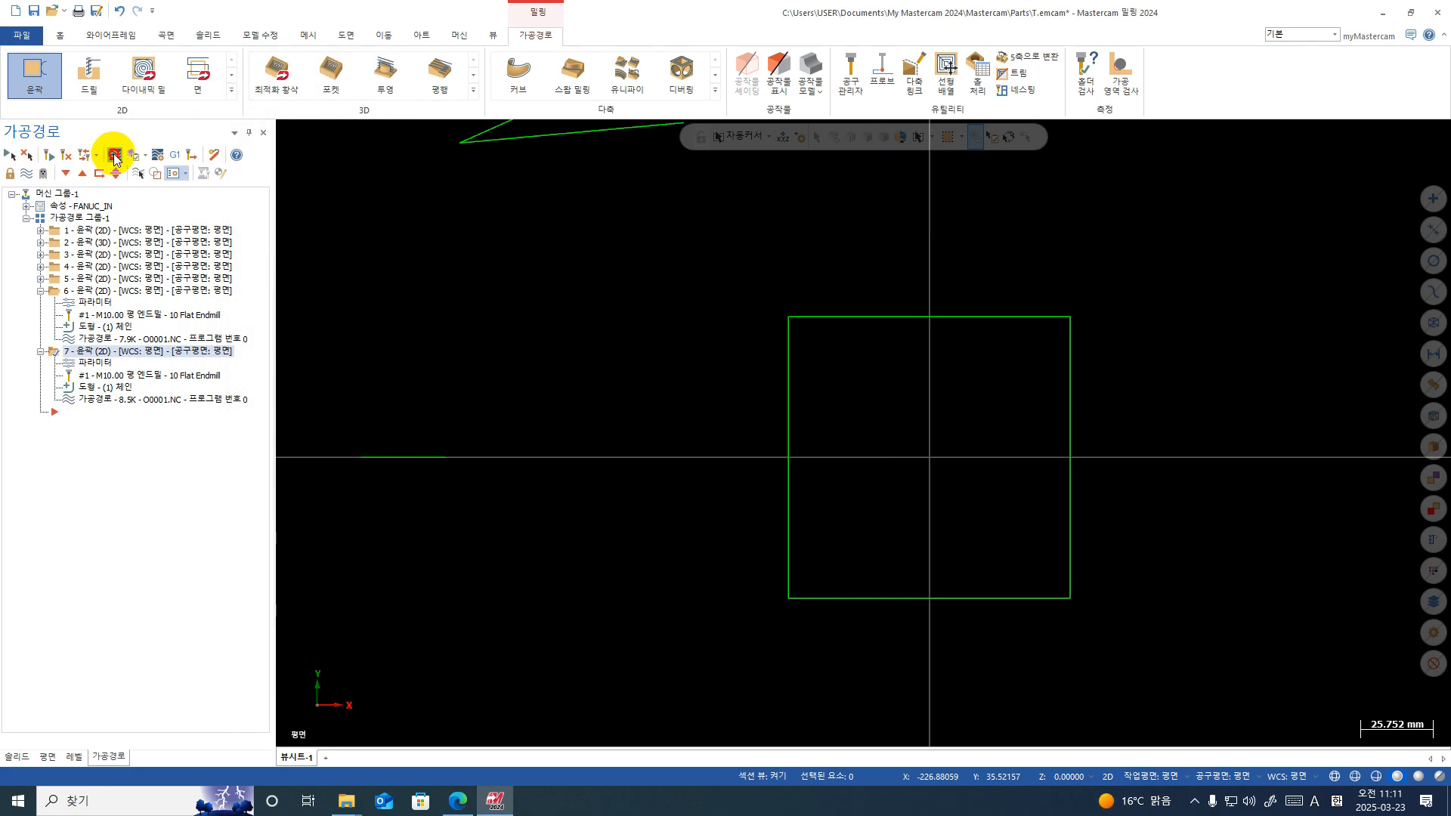
Step: Backplot the closed-chain contour, examine its entry and exit near the upper-right corner with cut material shown and hidden, and close the backplot
{"action": "left_click", "coordinate": [114, 156]}
{"action": "scroll", "coordinate": [1082, 284], "scroll_direction": "up", "scroll_amount": 1}
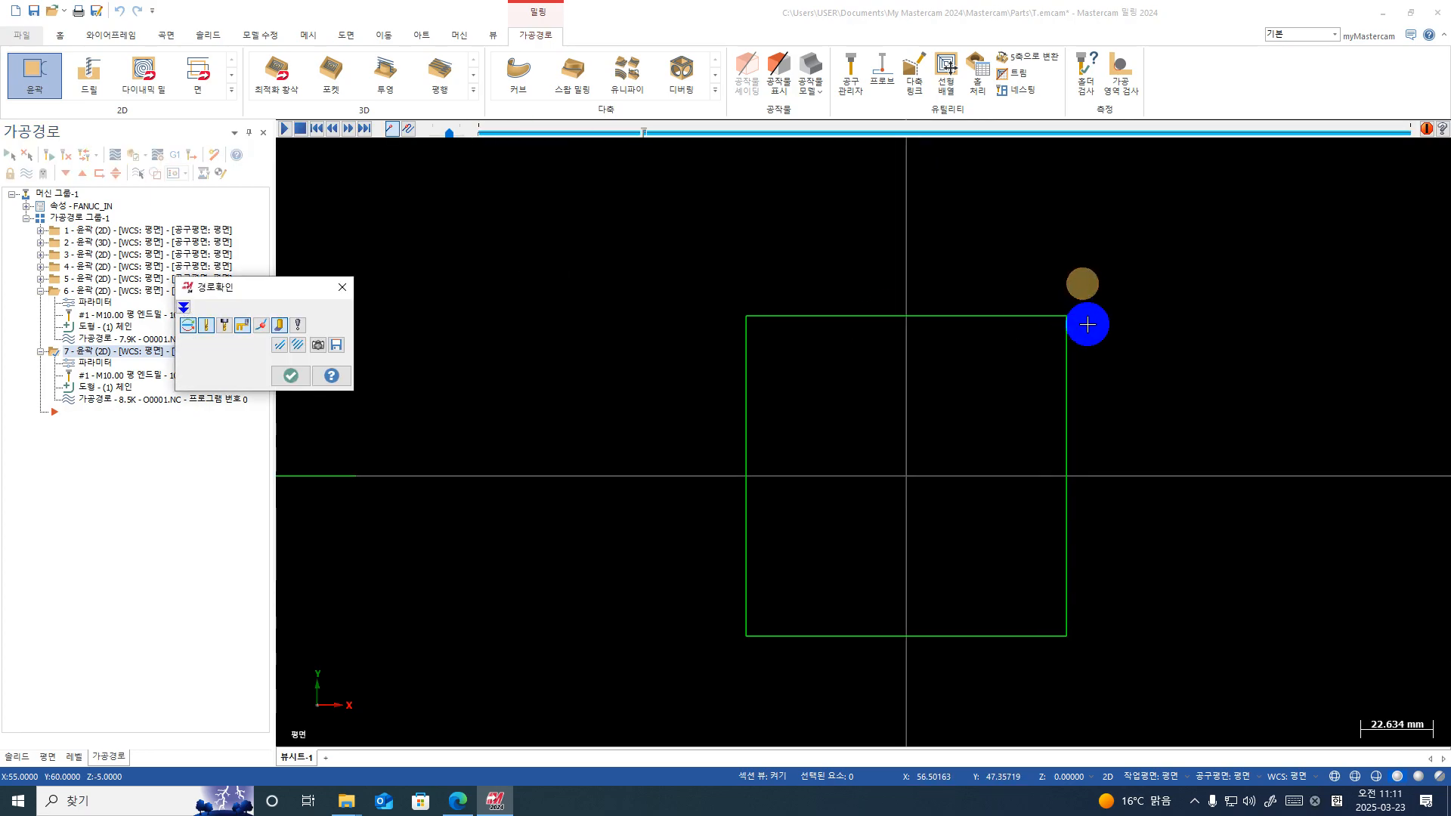
{"action": "left_click", "coordinate": [1086, 325]}
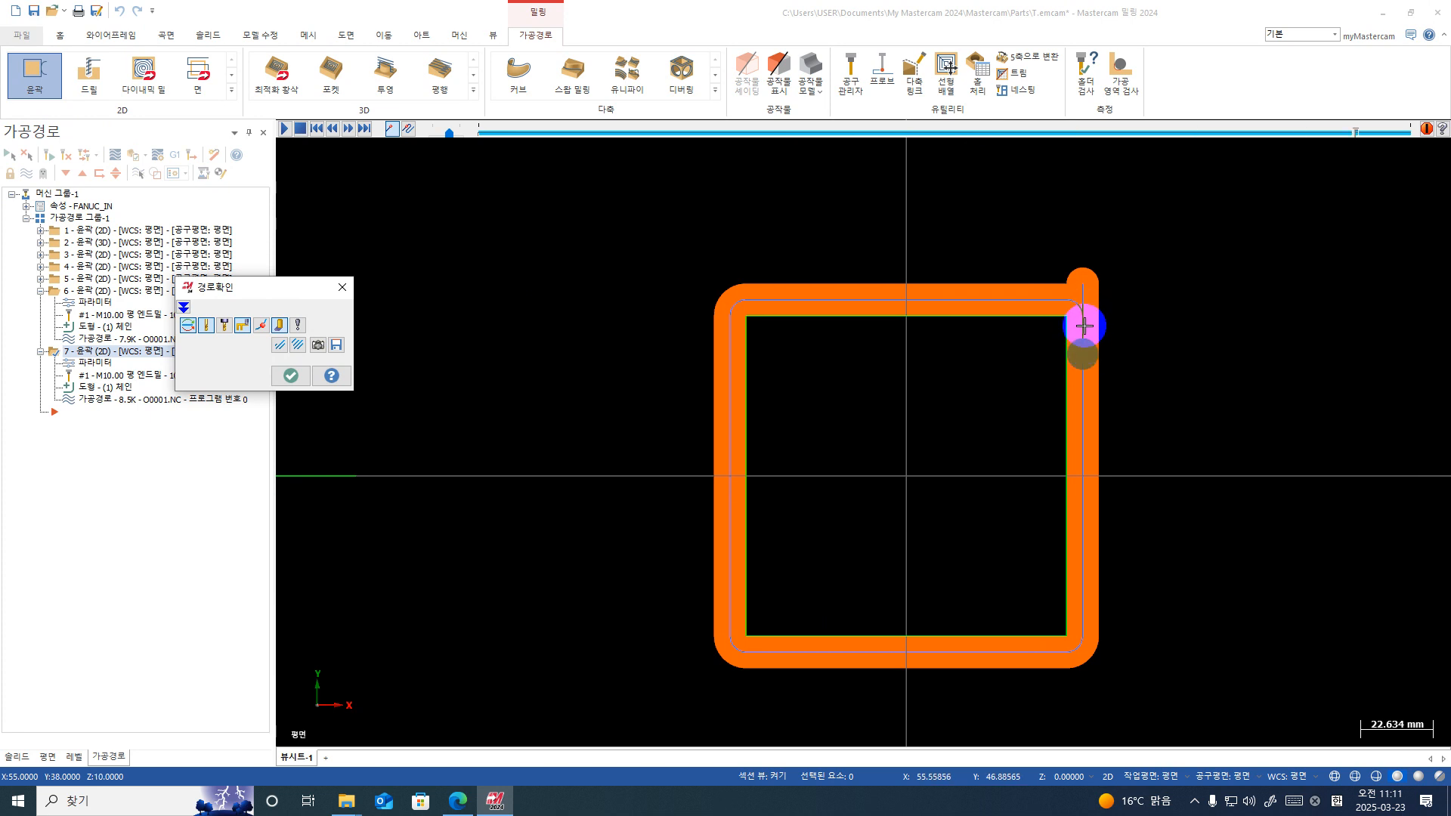
{"action": "left_click", "coordinate": [279, 325]}
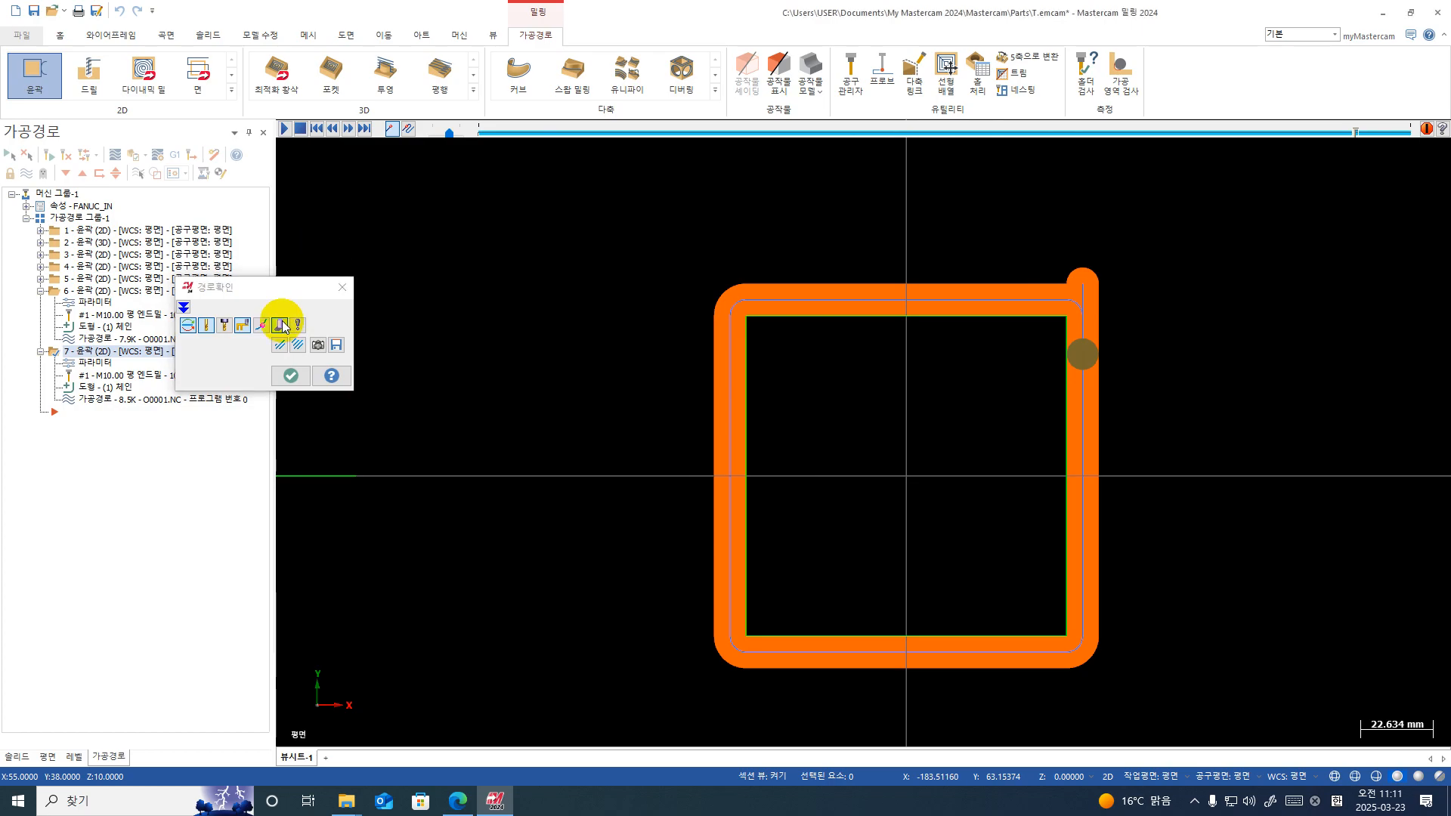
{"action": "scroll", "coordinate": [1061, 340], "scroll_direction": "up", "scroll_amount": 2}
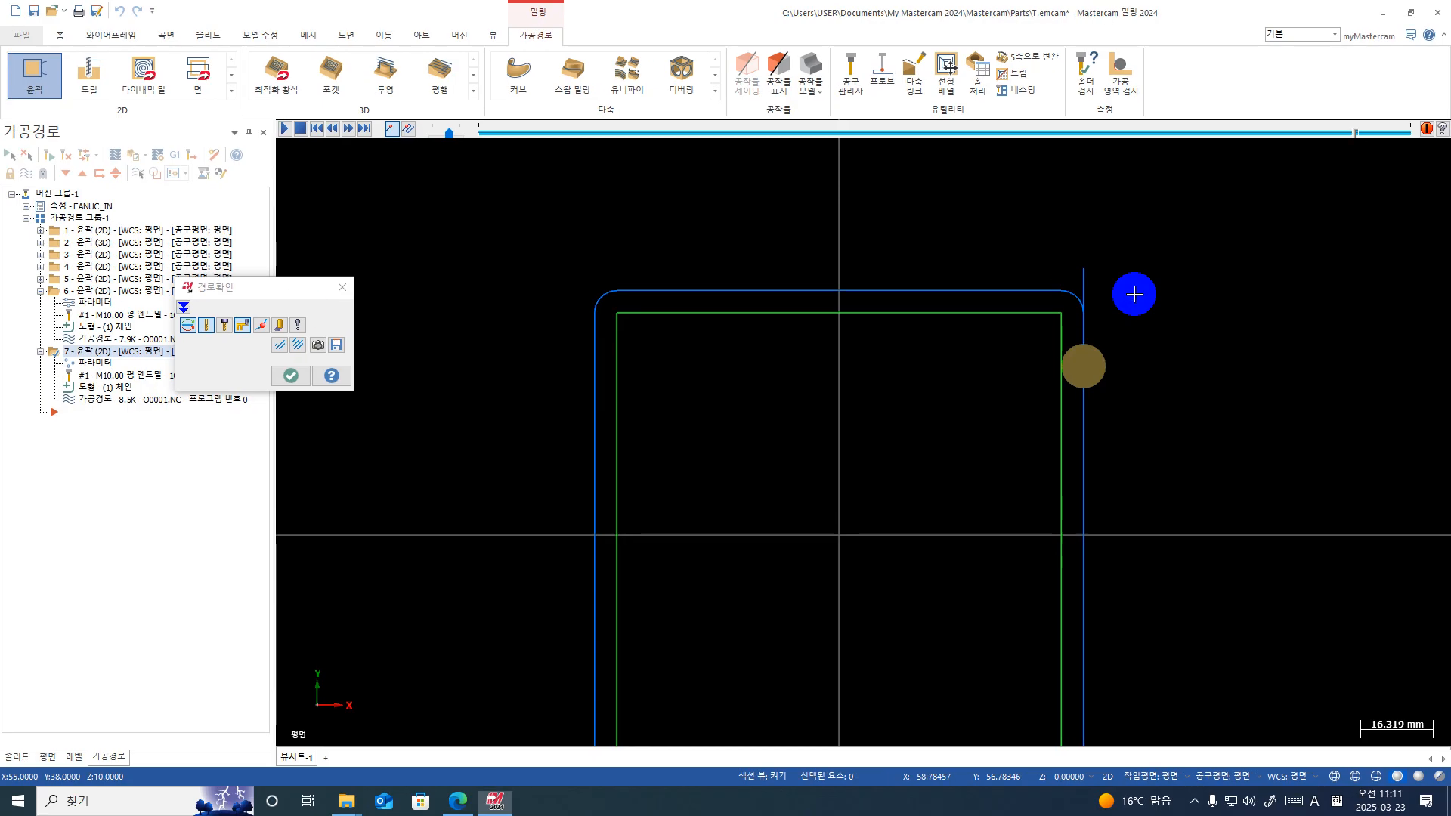
{"action": "left_click", "coordinate": [291, 376]}
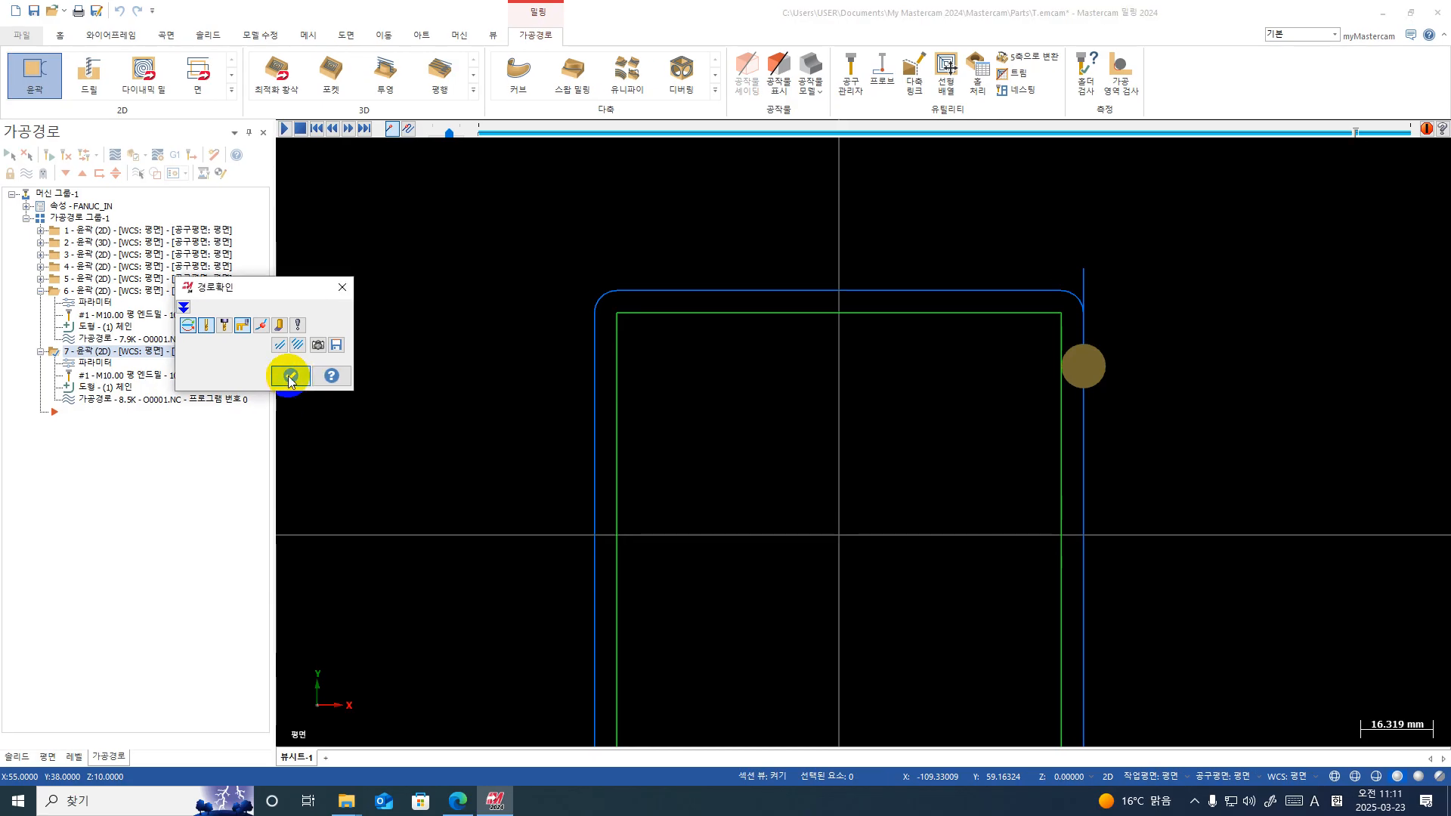
{"action": "scroll", "coordinate": [1052, 320], "scroll_direction": "up", "scroll_amount": 1}
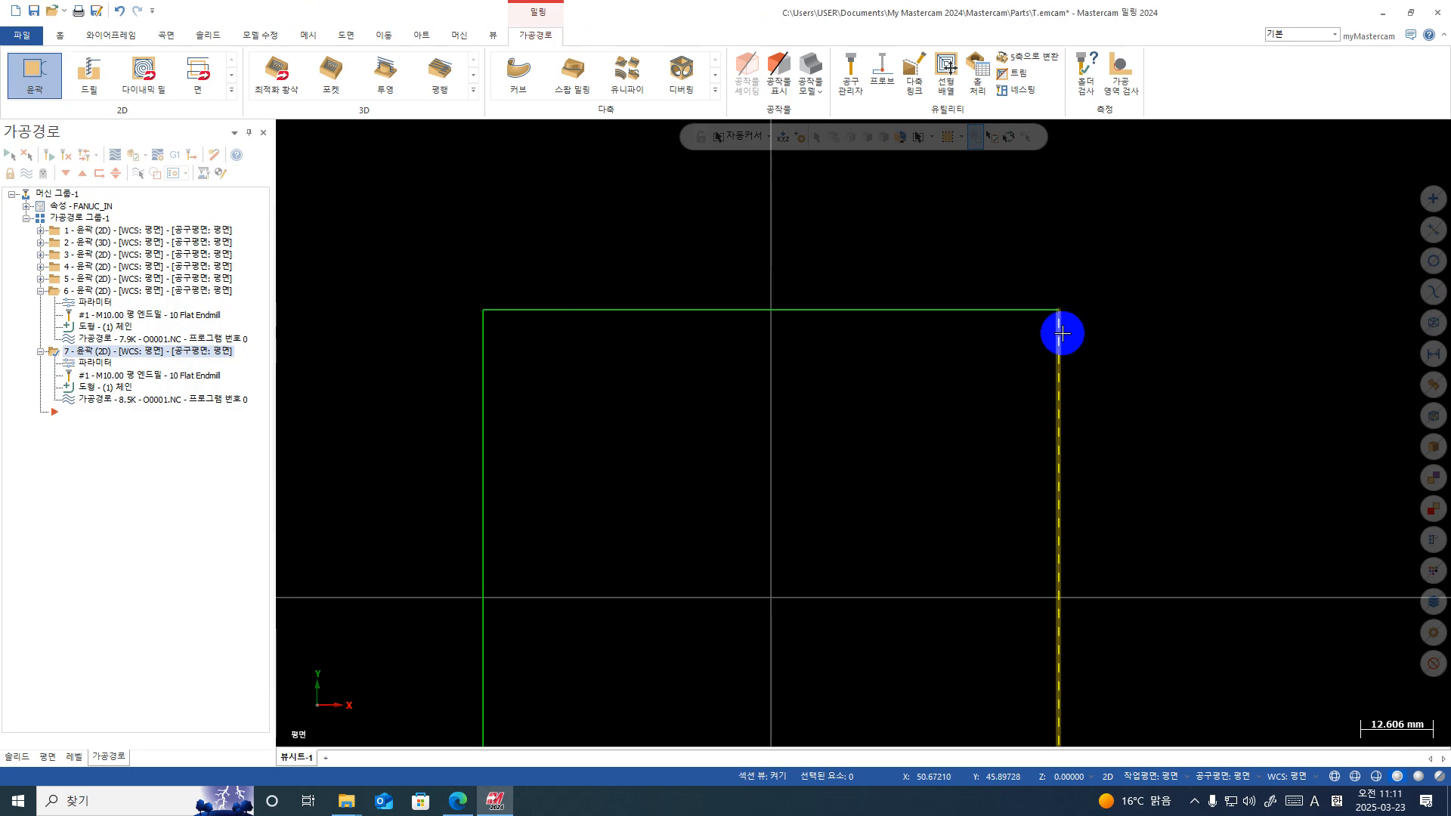
Step: Set the contour's corner rolling to none (안 함) in the cut parameters, regenerate the toolpath, and check it in a backplot
{"action": "left_click", "coordinate": [106, 367]}
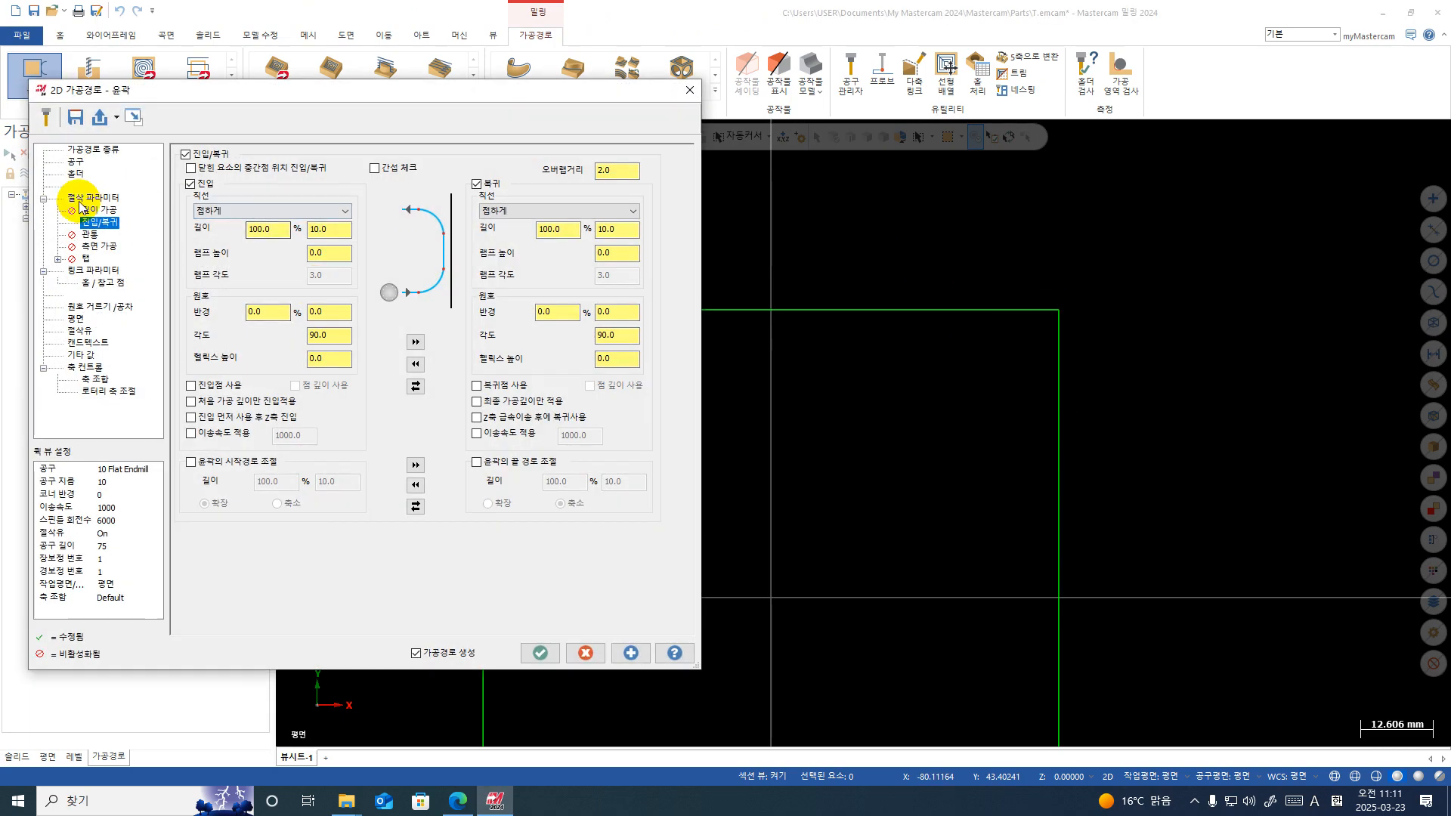
{"action": "left_click", "coordinate": [89, 198]}
{"action": "left_click", "coordinate": [332, 279]}
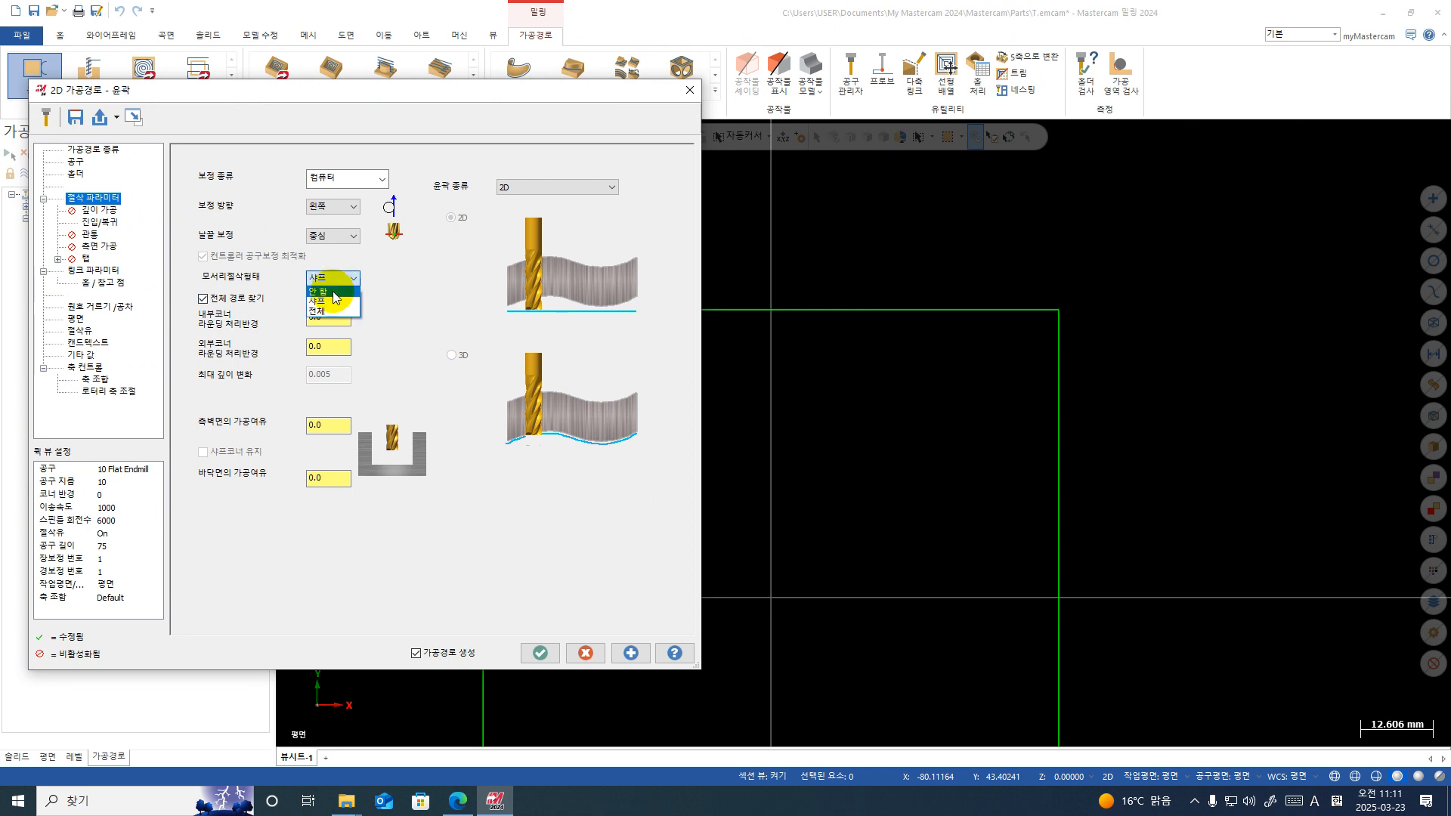
{"action": "left_click", "coordinate": [334, 293]}
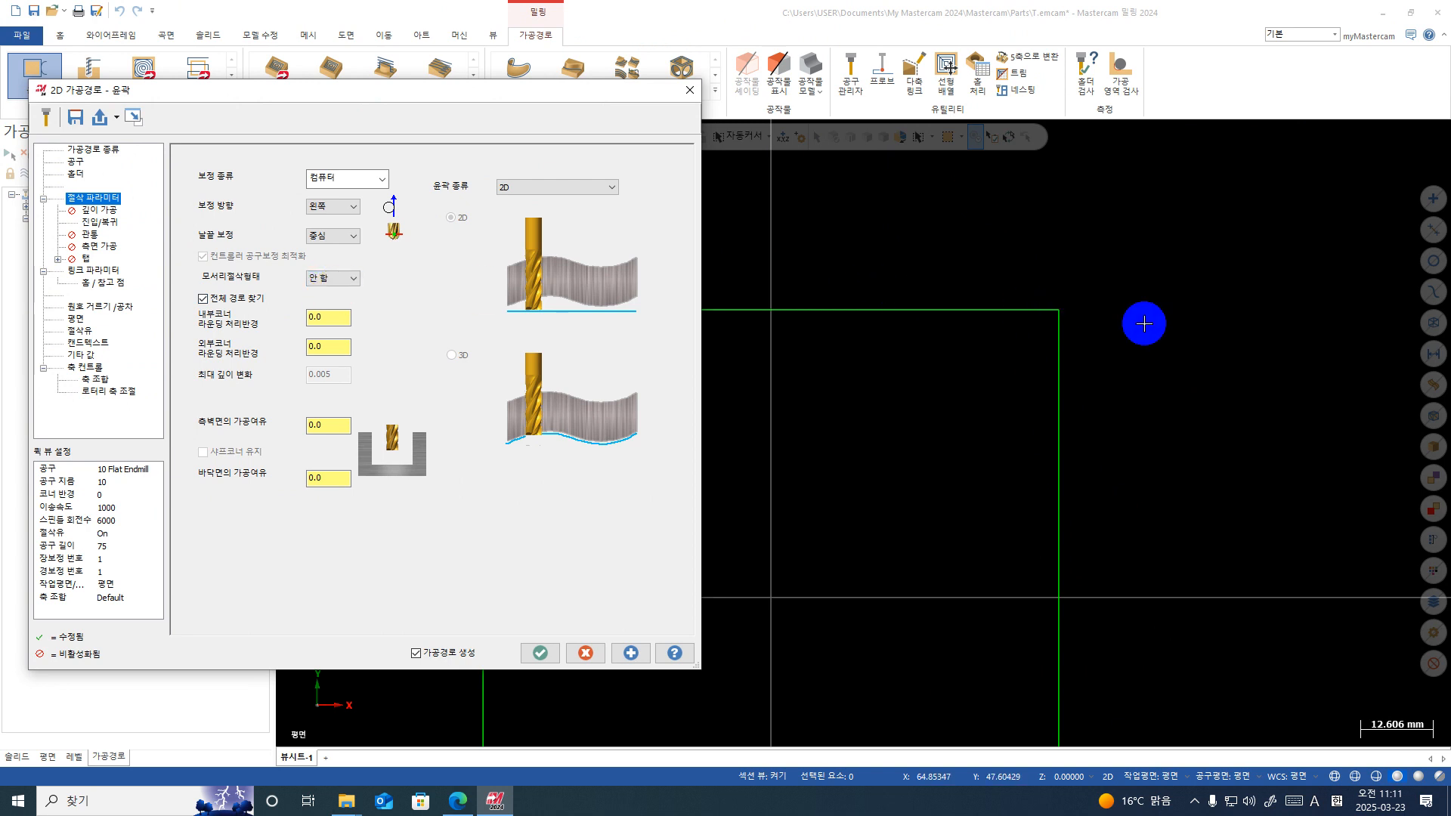
{"action": "left_click", "coordinate": [550, 651]}
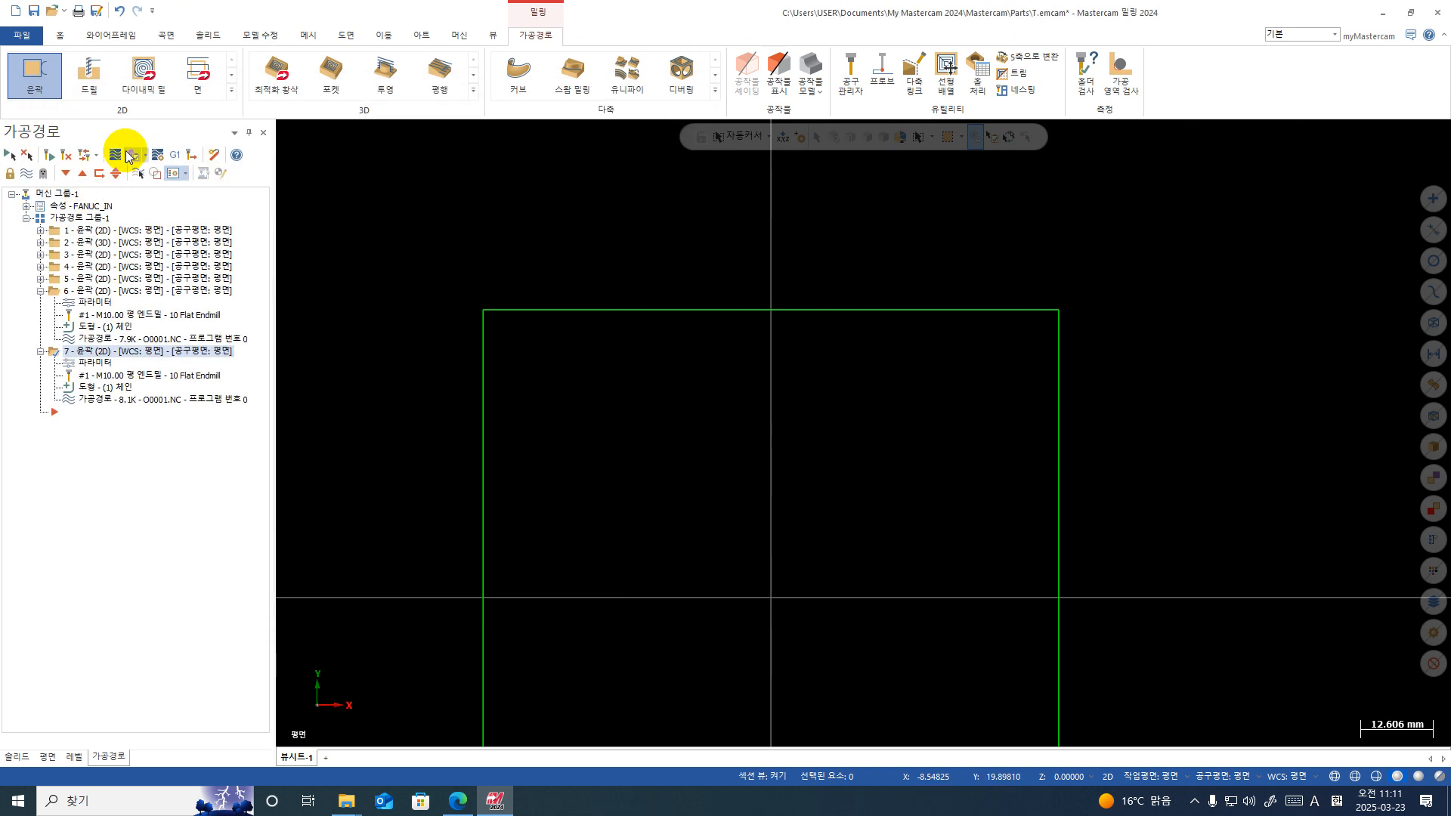
{"action": "left_click", "coordinate": [114, 157]}
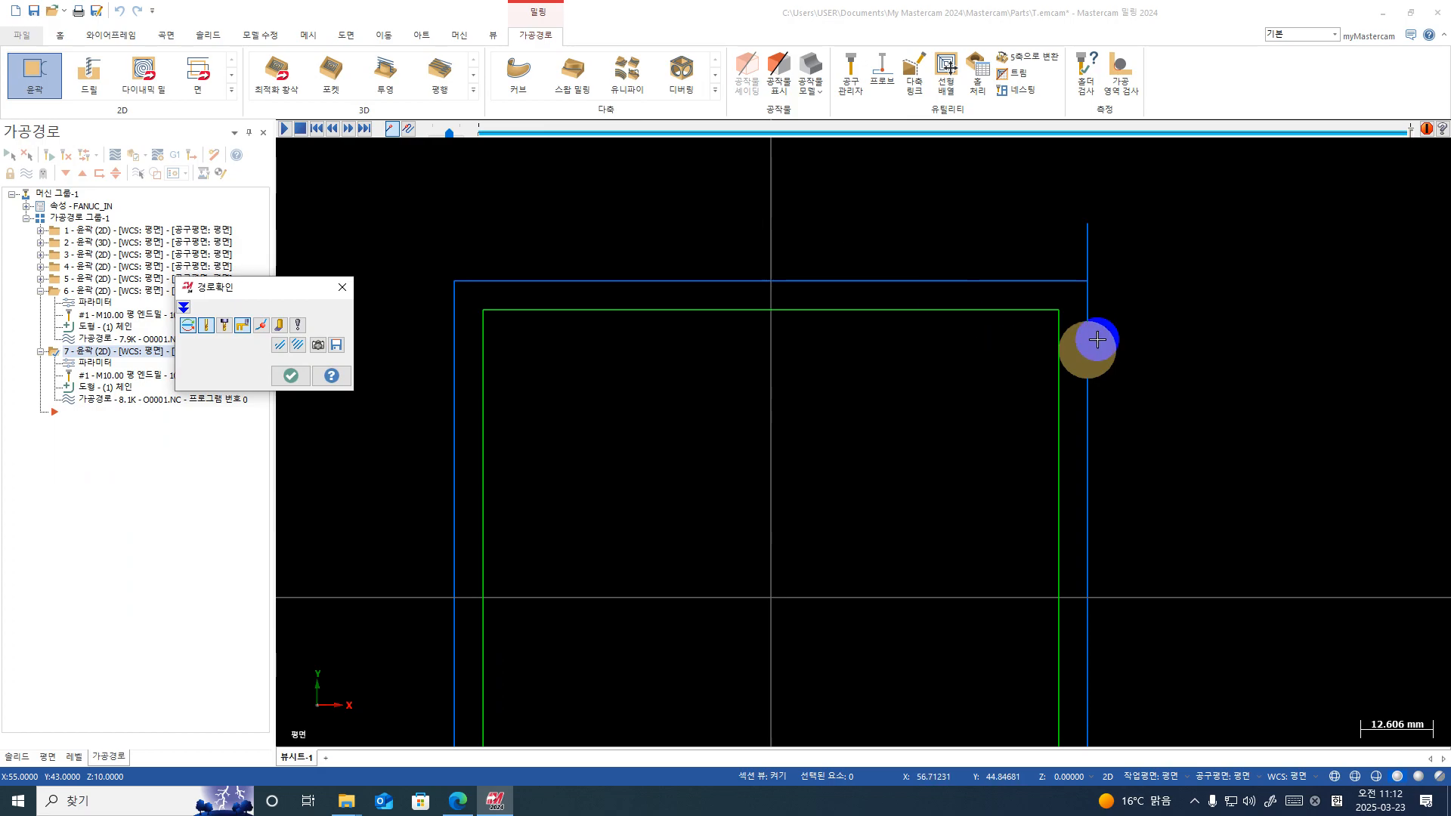
{"action": "key", "text": "Escape"}
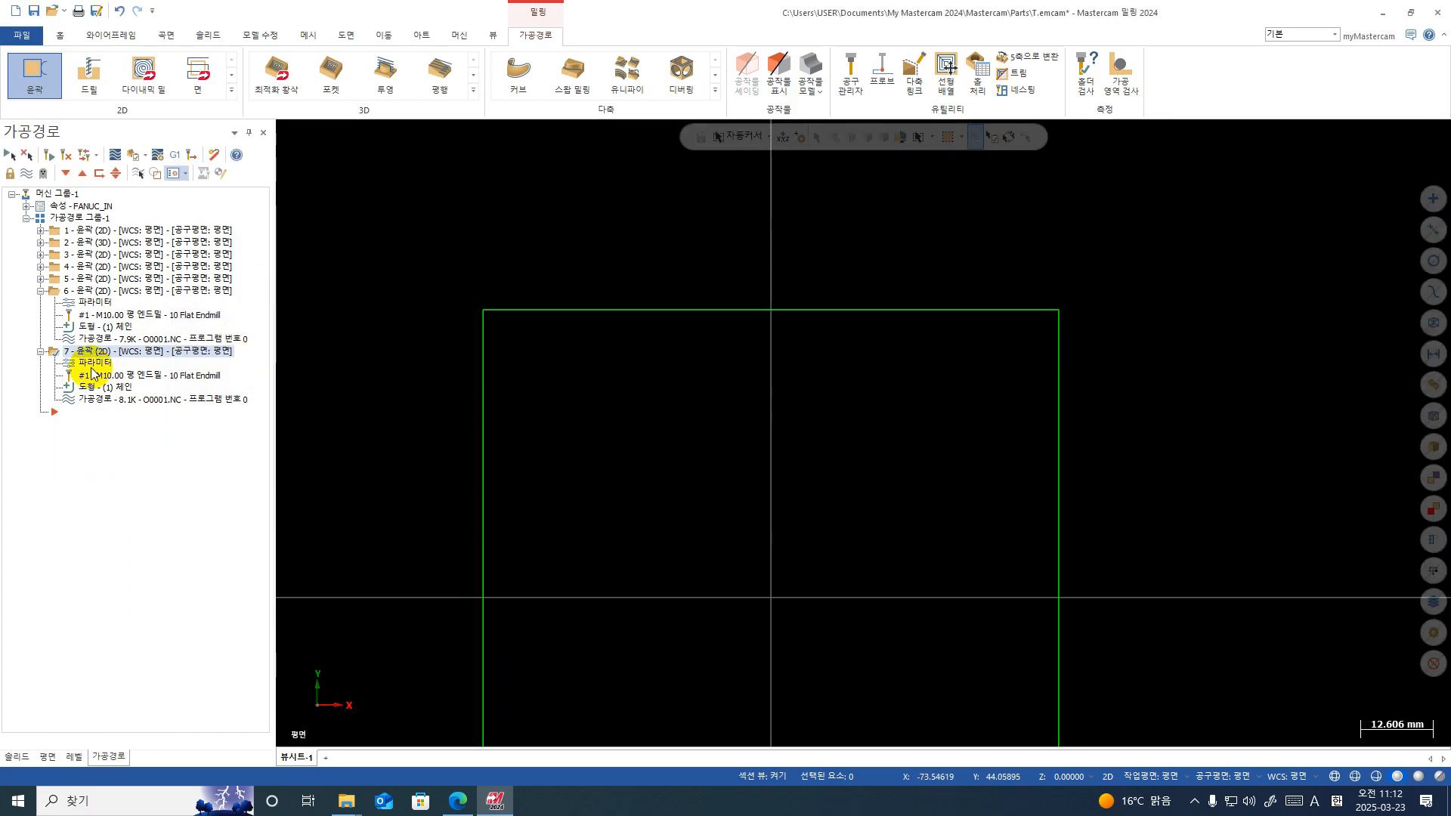
Step: Set the contour's lead-in/lead-out overlap distance to 0.0 and regenerate the toolpath
{"action": "left_click", "coordinate": [91, 369]}
{"action": "left_click", "coordinate": [121, 223]}
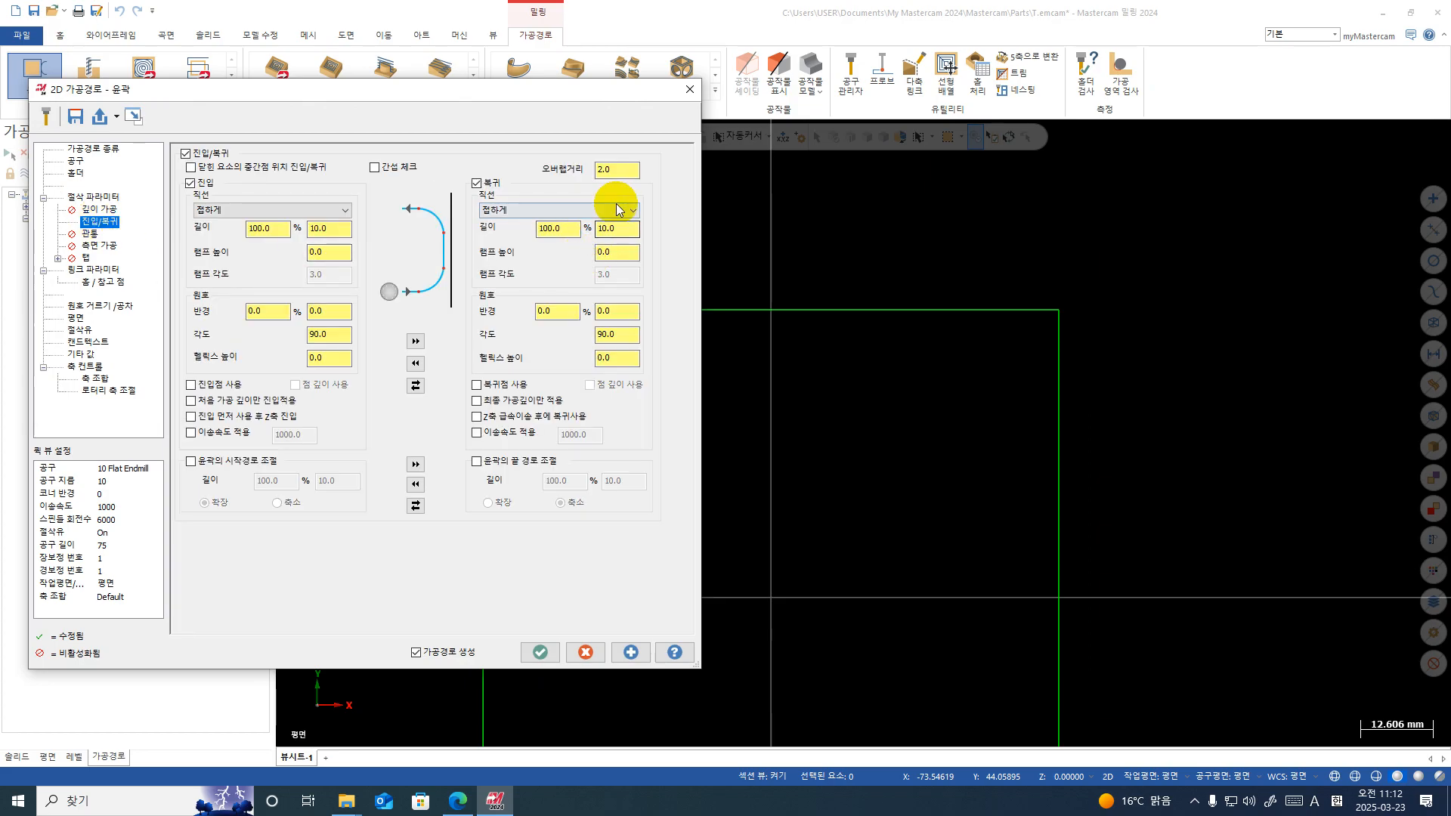
{"action": "double_click", "coordinate": [617, 173]}
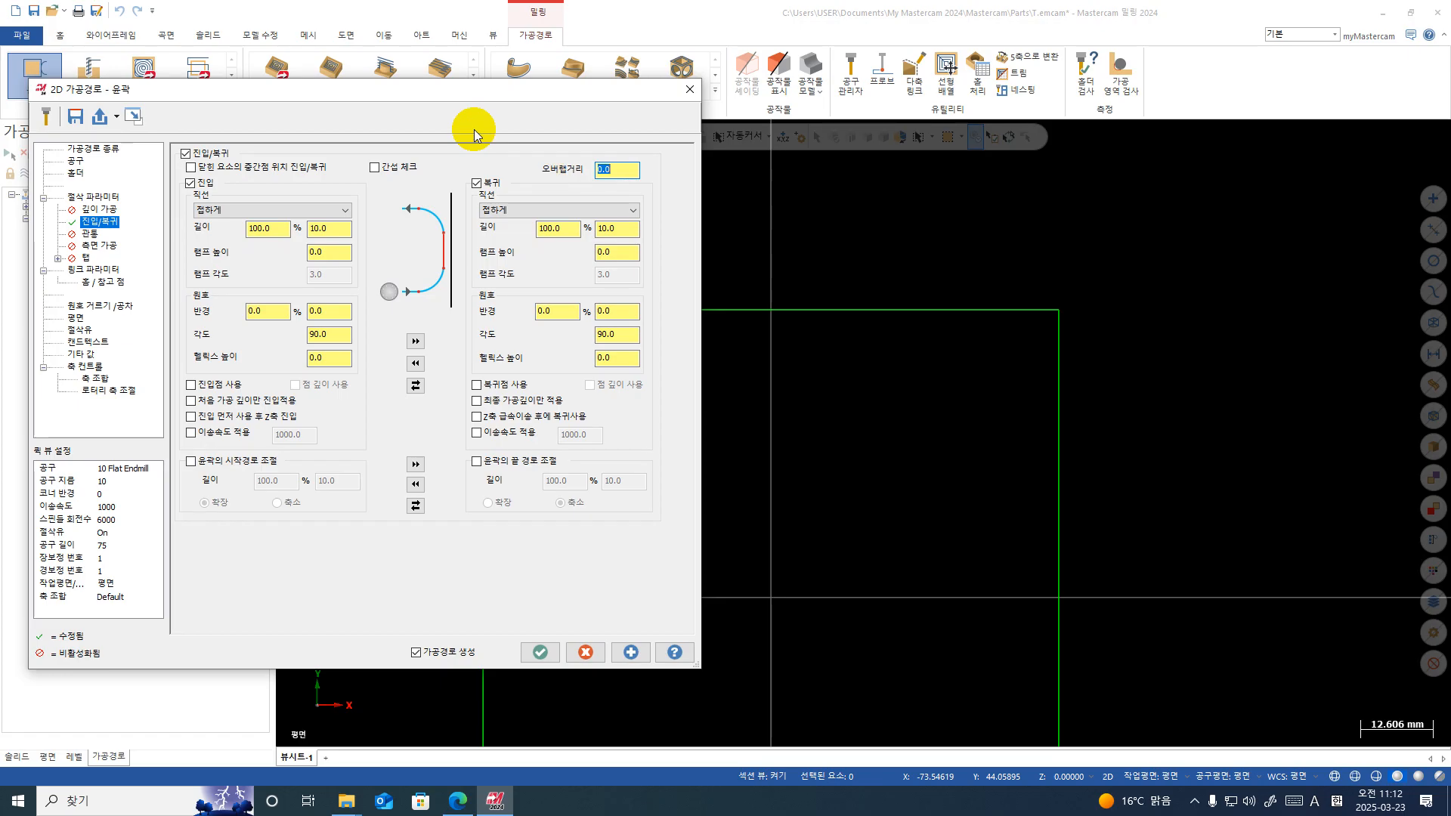
{"action": "left_click", "coordinate": [540, 652]}
Step: Step through the contour's backplot, display the cut material, examine the crossing entry and exit lines at the upper-right corner, and close it
{"action": "left_click", "coordinate": [114, 155]}
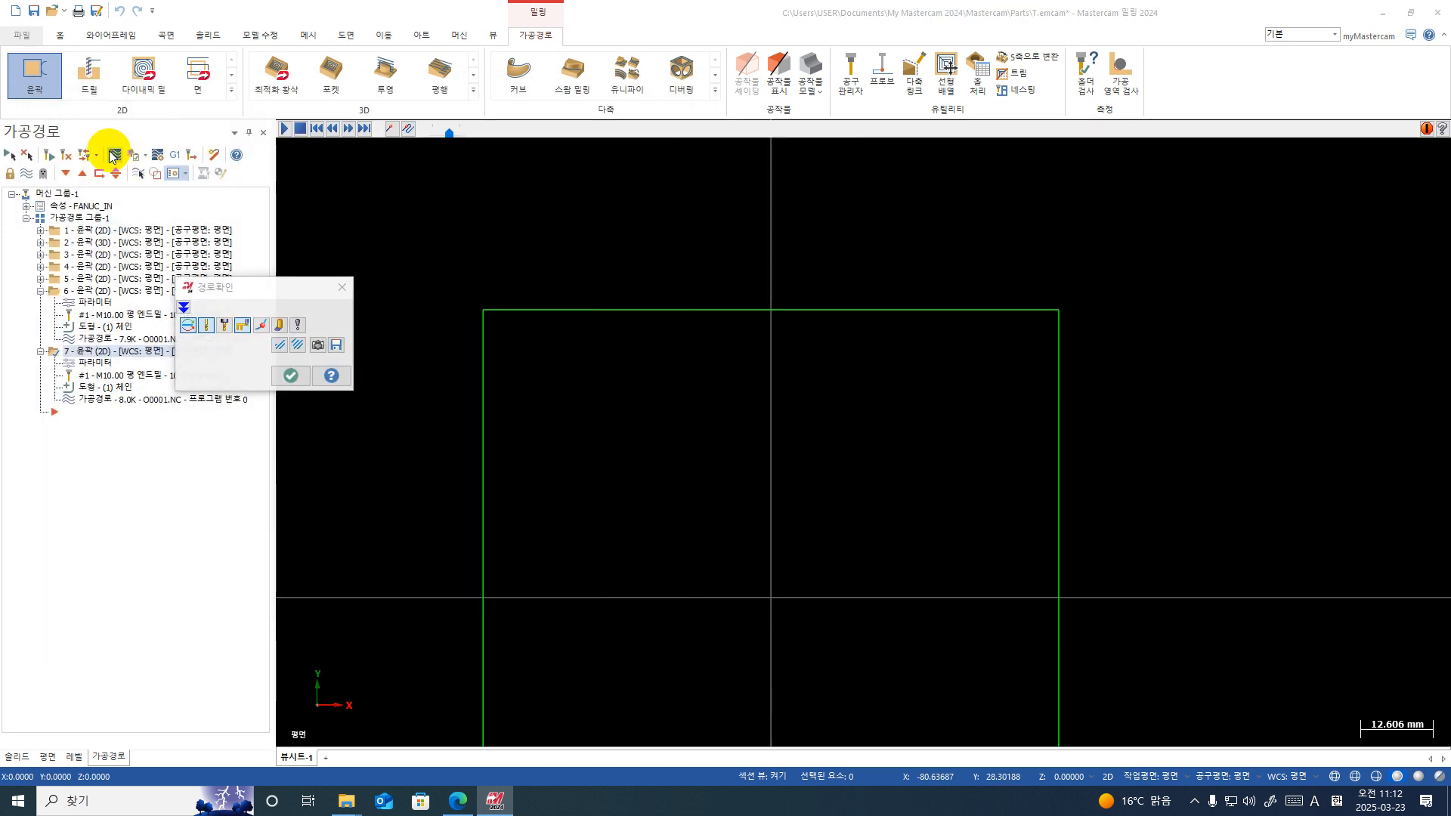
{"action": "key", "text": "s"}
{"action": "key", "text": "s"}
{"action": "key", "text": "s"}
{"action": "key", "text": "s"}
{"action": "key", "text": "s"}
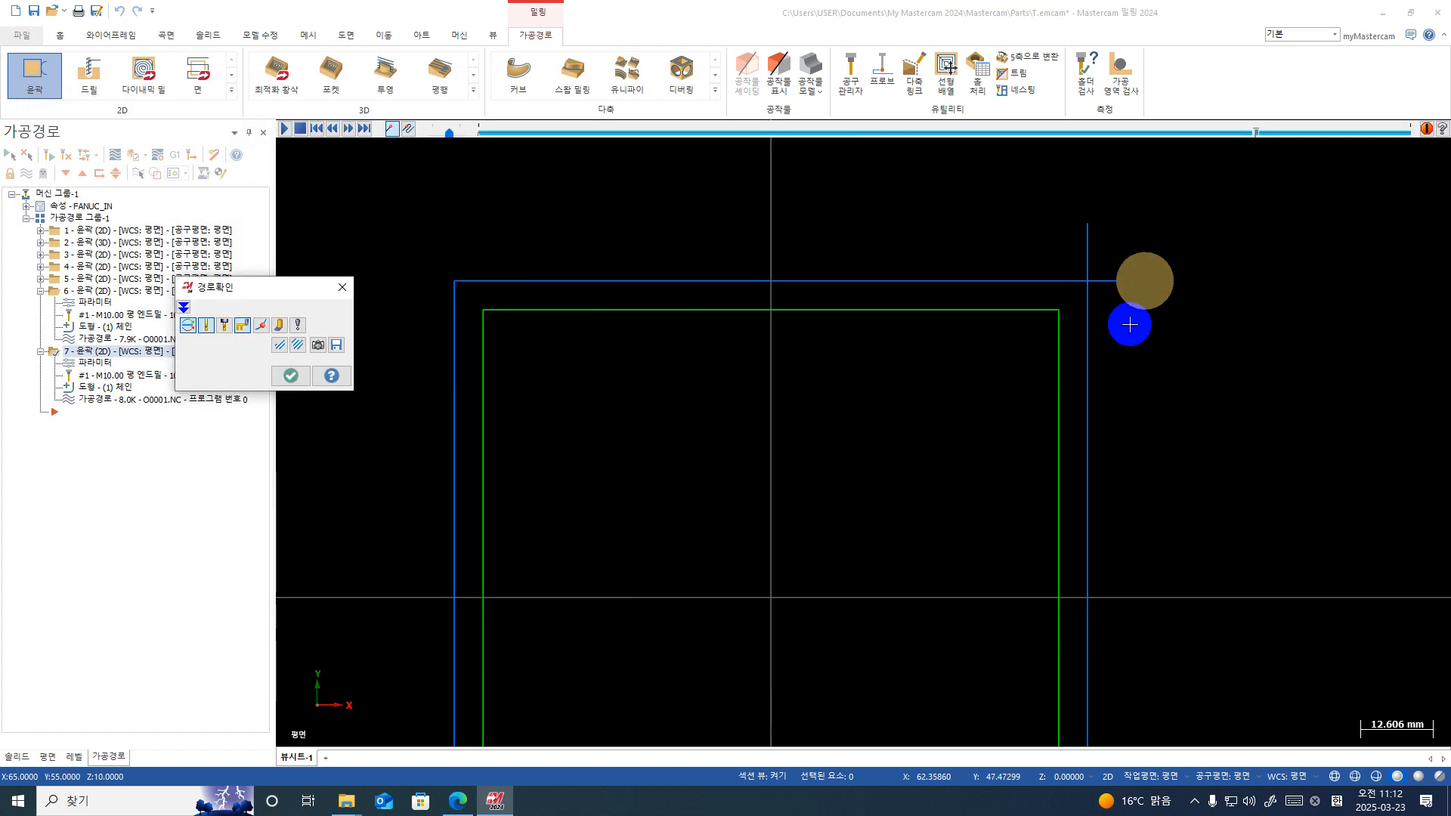
{"action": "left_click", "coordinate": [279, 325]}
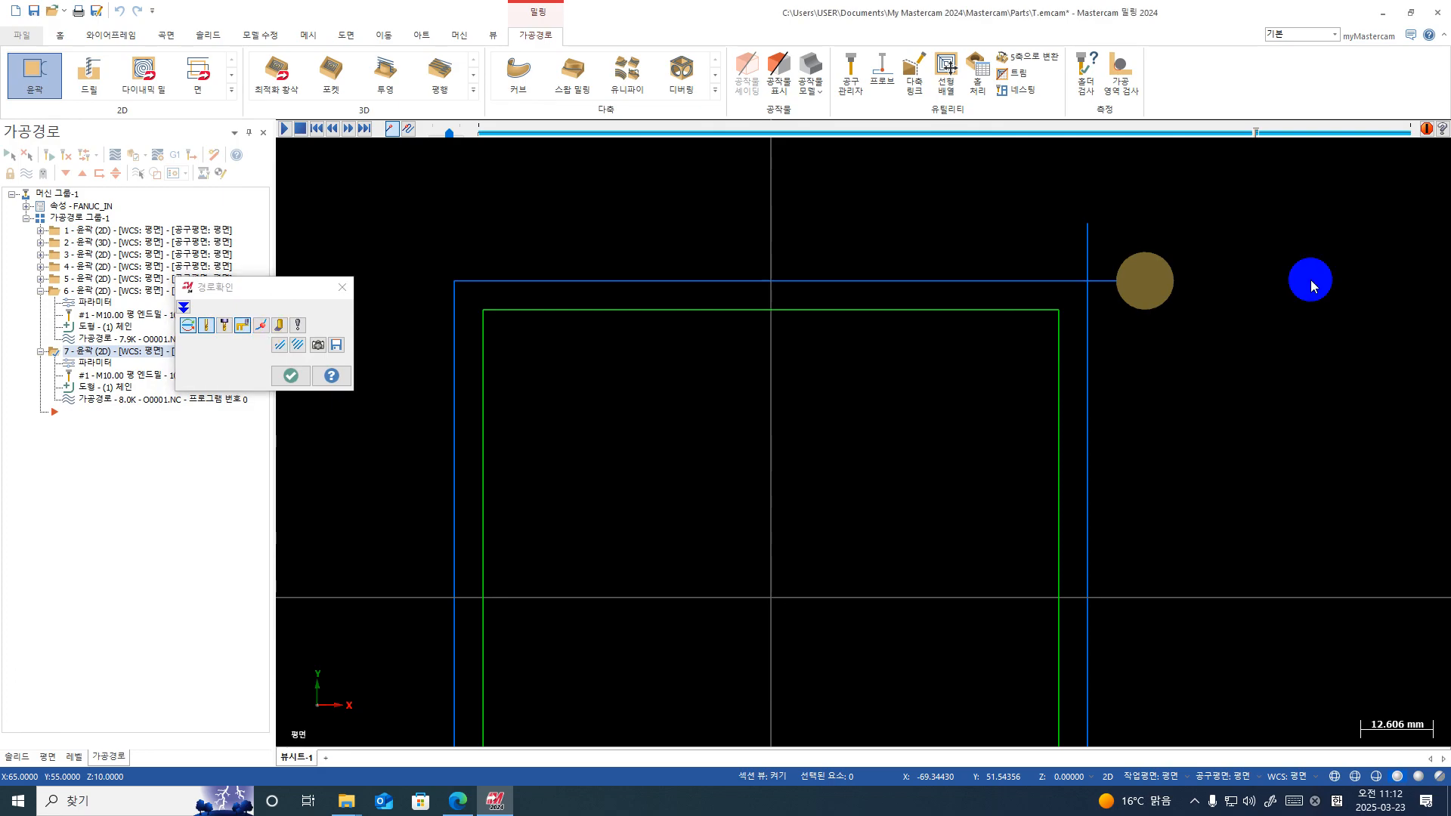
{"action": "scroll", "coordinate": [1150, 271], "scroll_direction": "up", "scroll_amount": 1}
{"action": "scroll", "coordinate": [1150, 271], "scroll_direction": "up", "scroll_amount": 1}
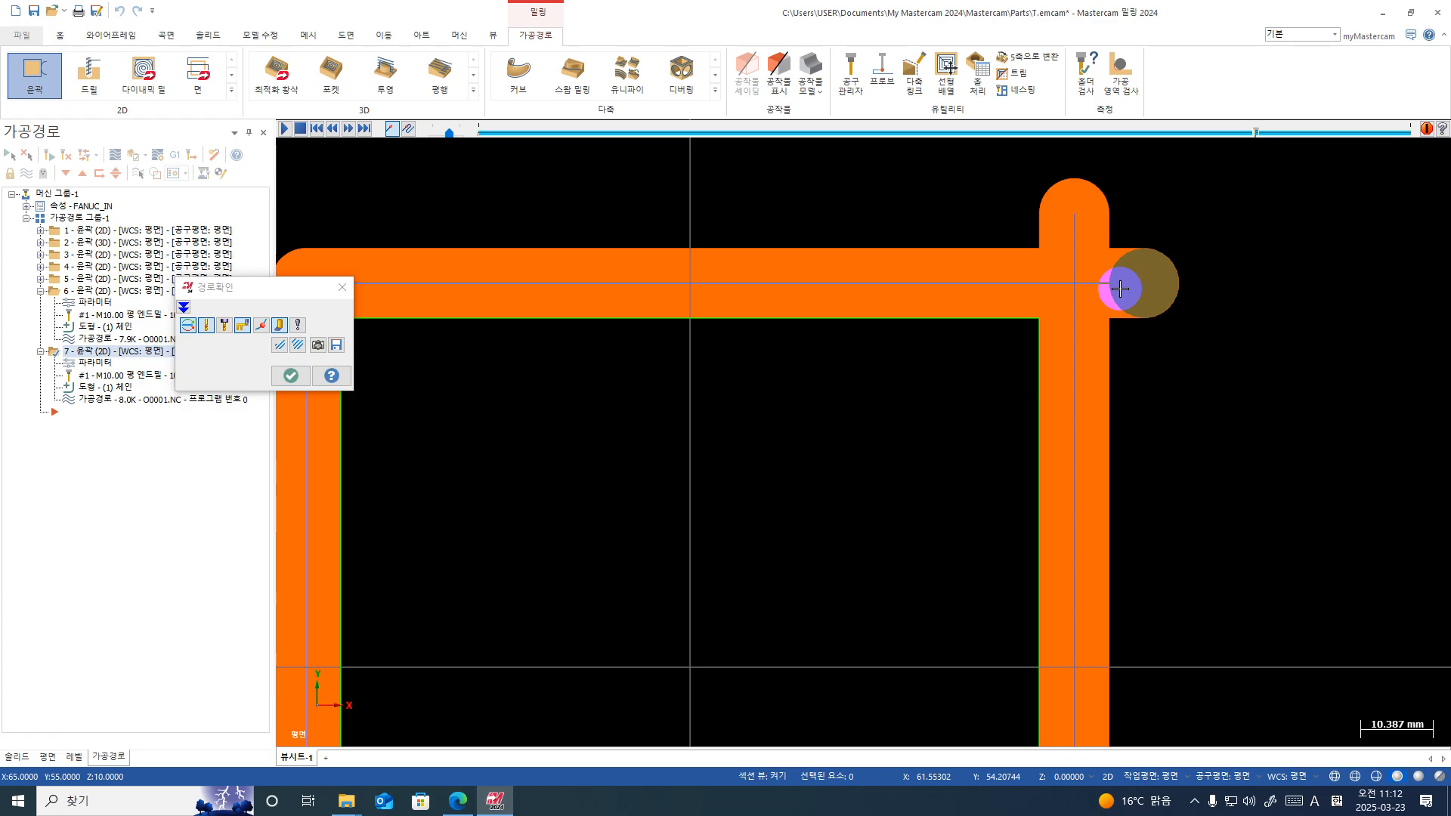
{"action": "key", "text": "Escape"}
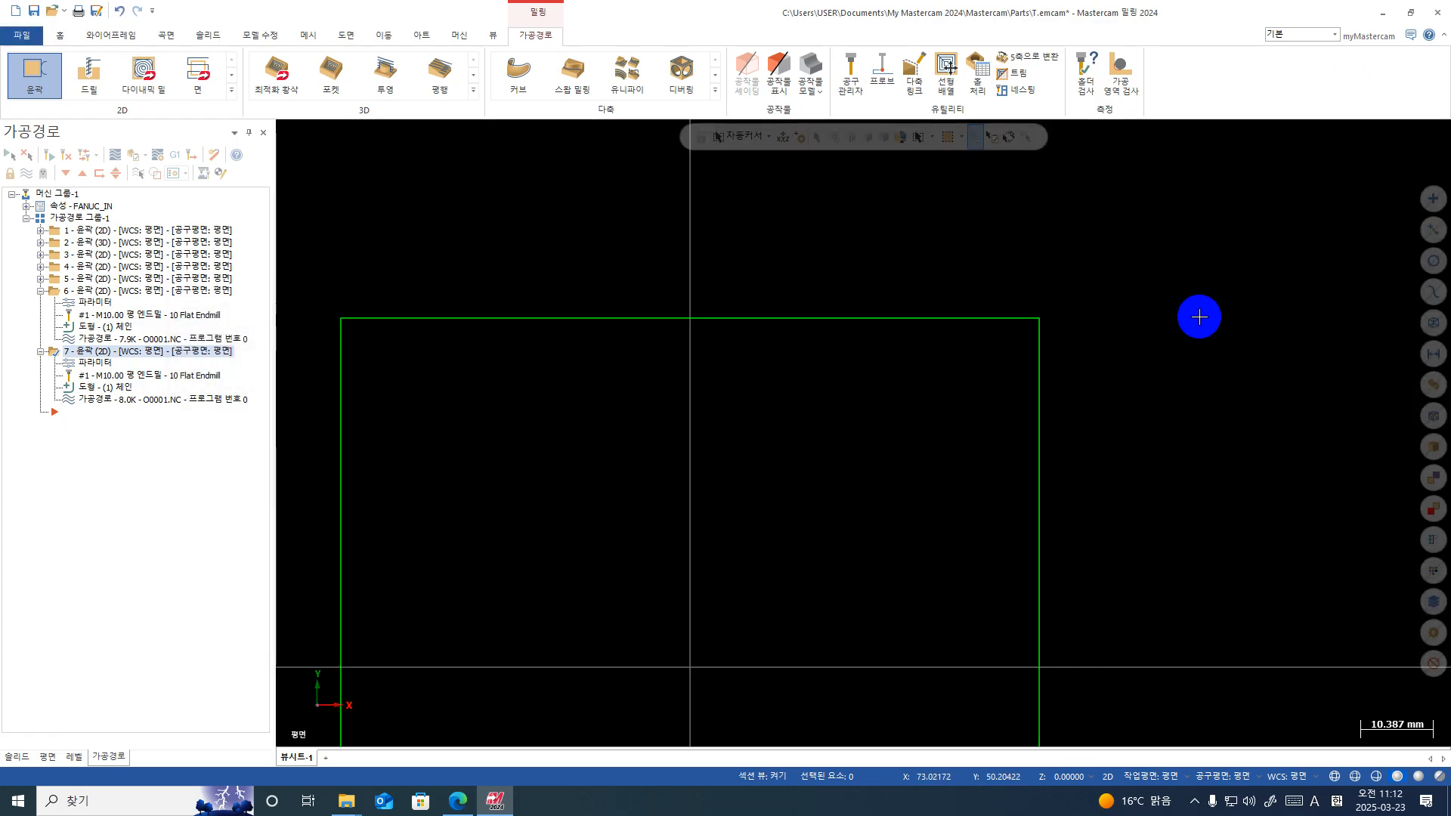
Step: Set the contour's lead-out arc radius to 5.0 and its lead-out line length to 0.0
{"action": "left_click", "coordinate": [80, 368]}
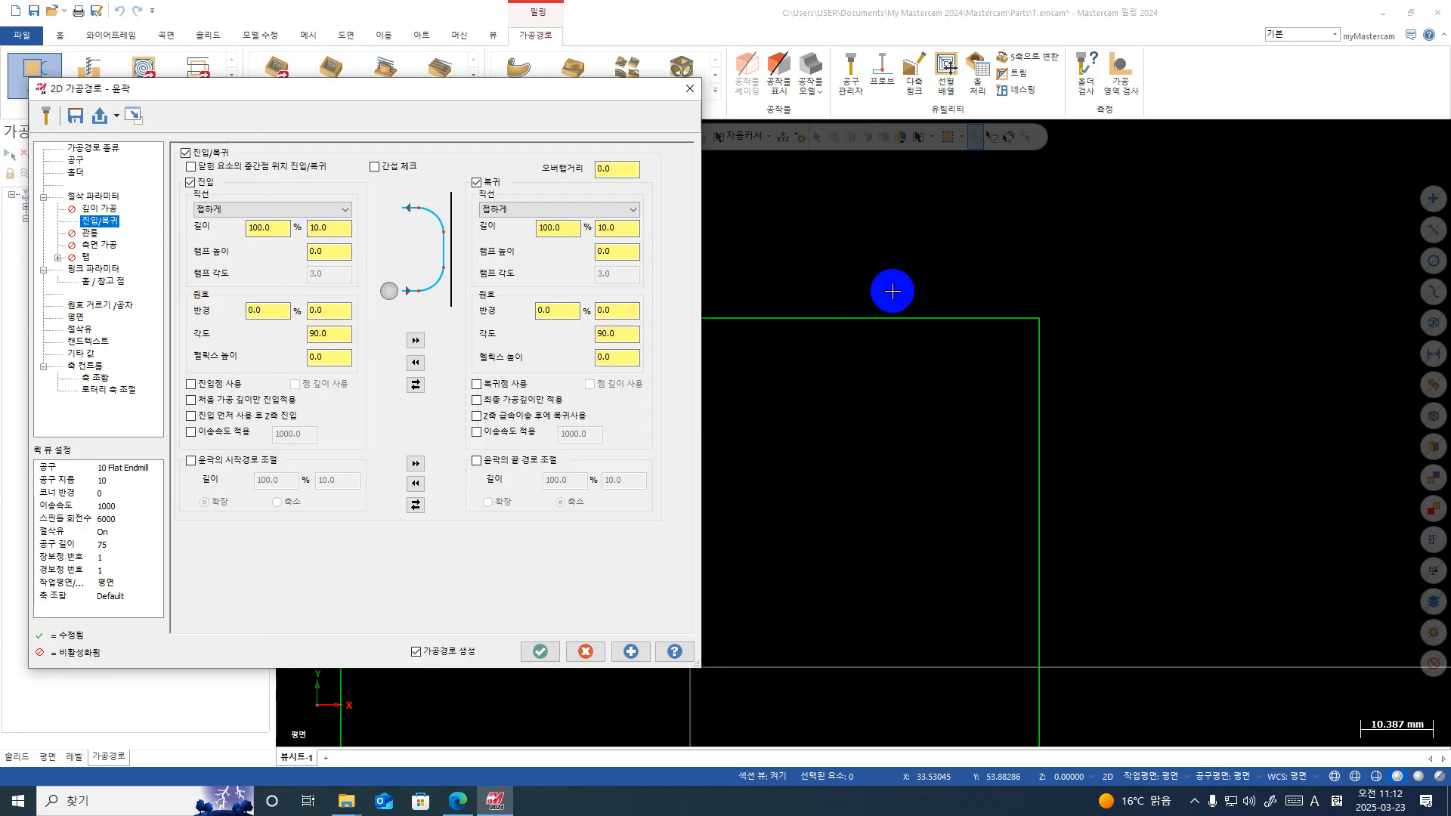
{"action": "left_click", "coordinate": [618, 310]}
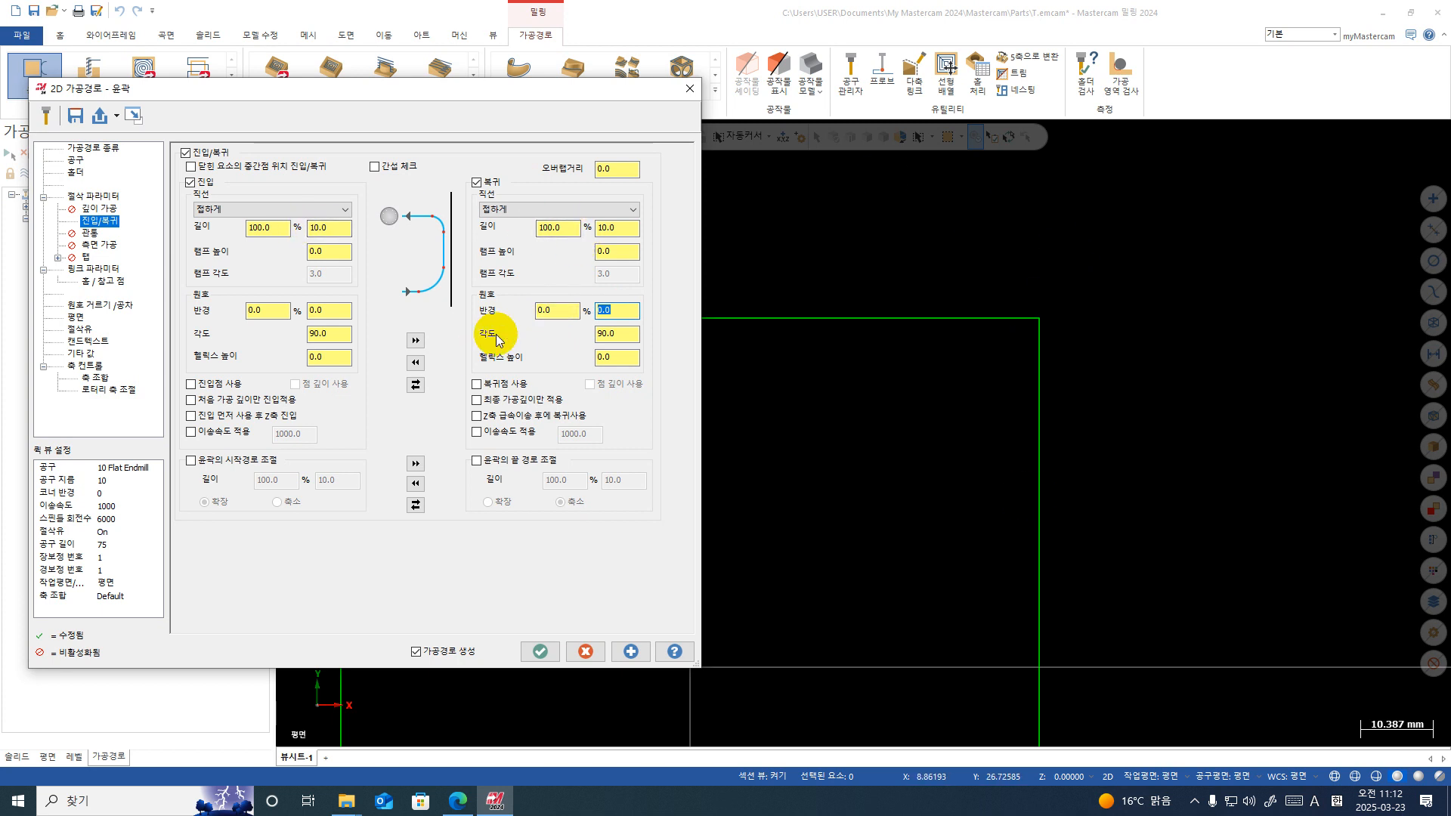
{"action": "type", "text": "5"}
{"action": "key", "text": "Return"}
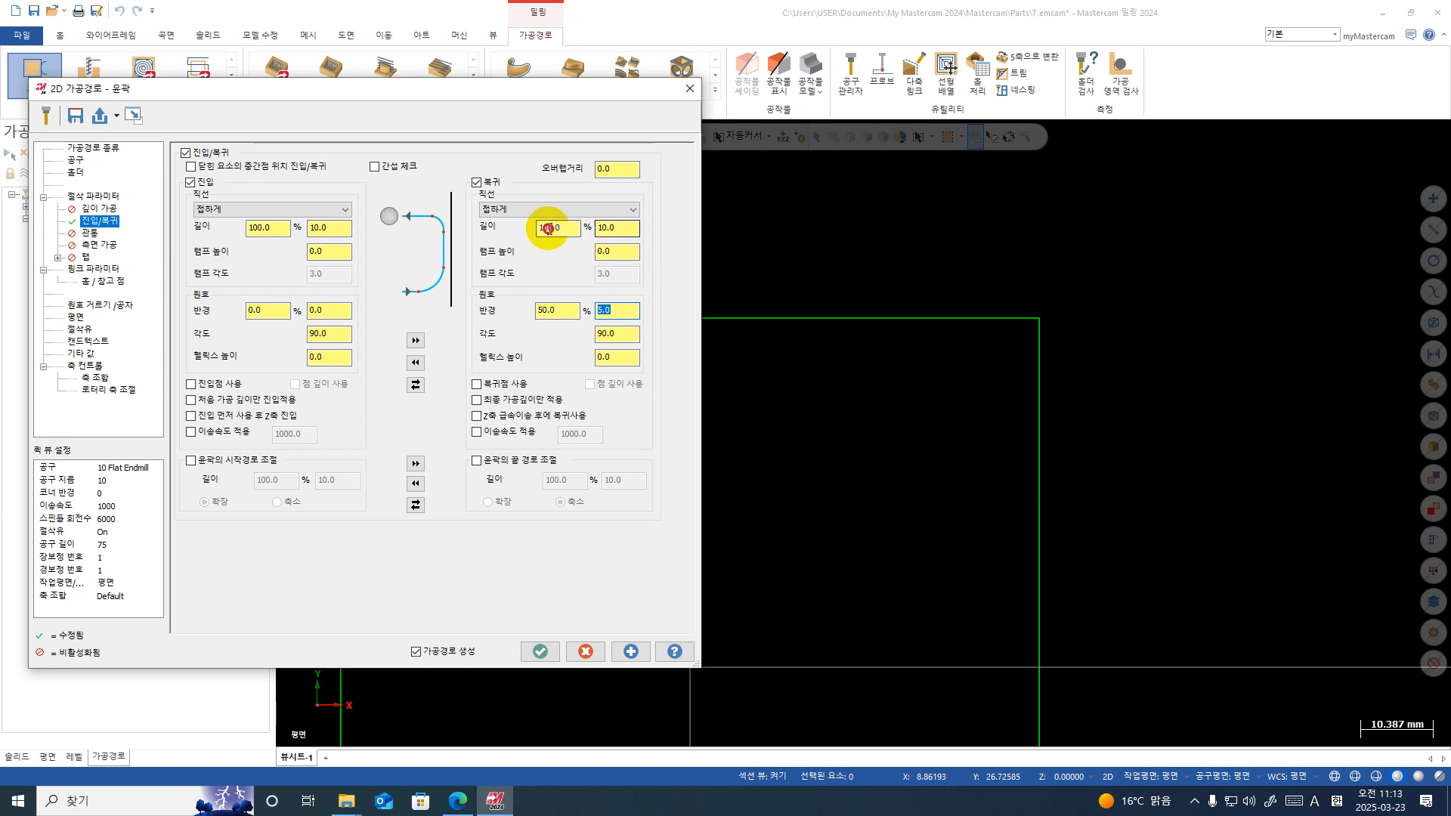
{"action": "left_click_drag", "start_coordinate": [621, 229], "coordinate": [582, 233]}
{"action": "type", "text": "0"}
{"action": "key", "text": "Return"}
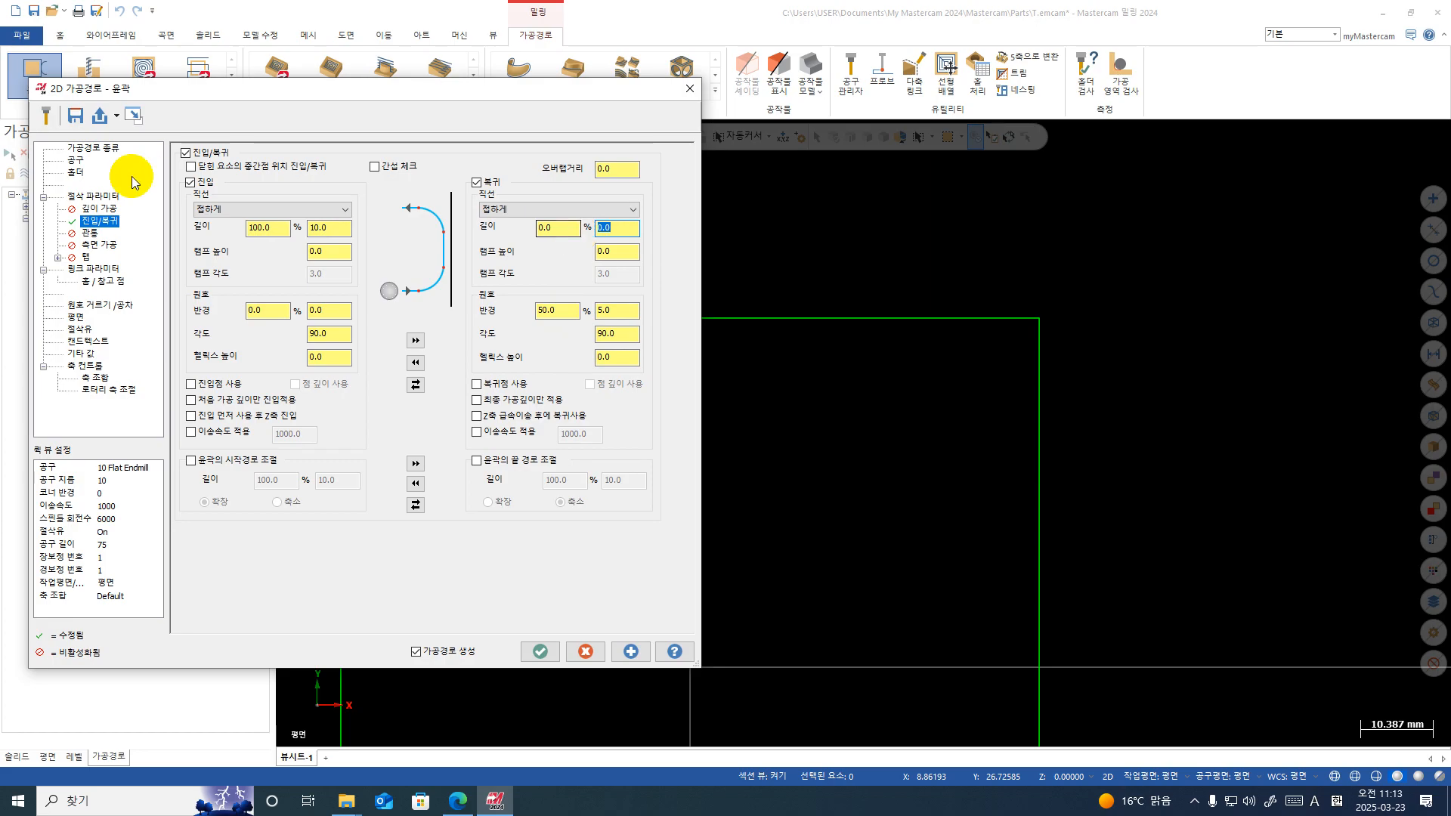
Step: Set the contour's corner rolling to sharp (샤프) in the cut parameters and regenerate the toolpath
{"action": "left_click", "coordinate": [97, 196]}
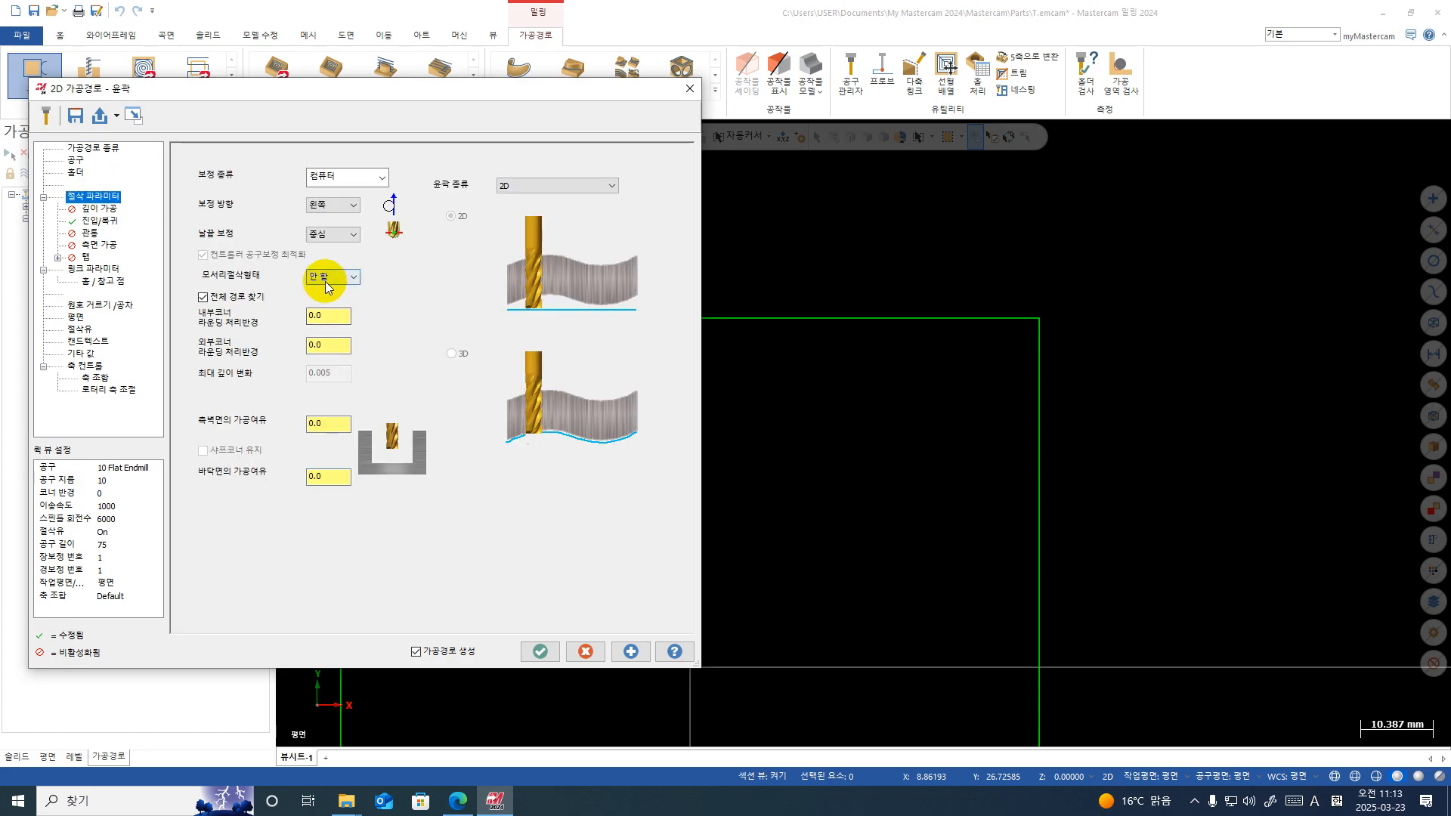
{"action": "left_click", "coordinate": [336, 277]}
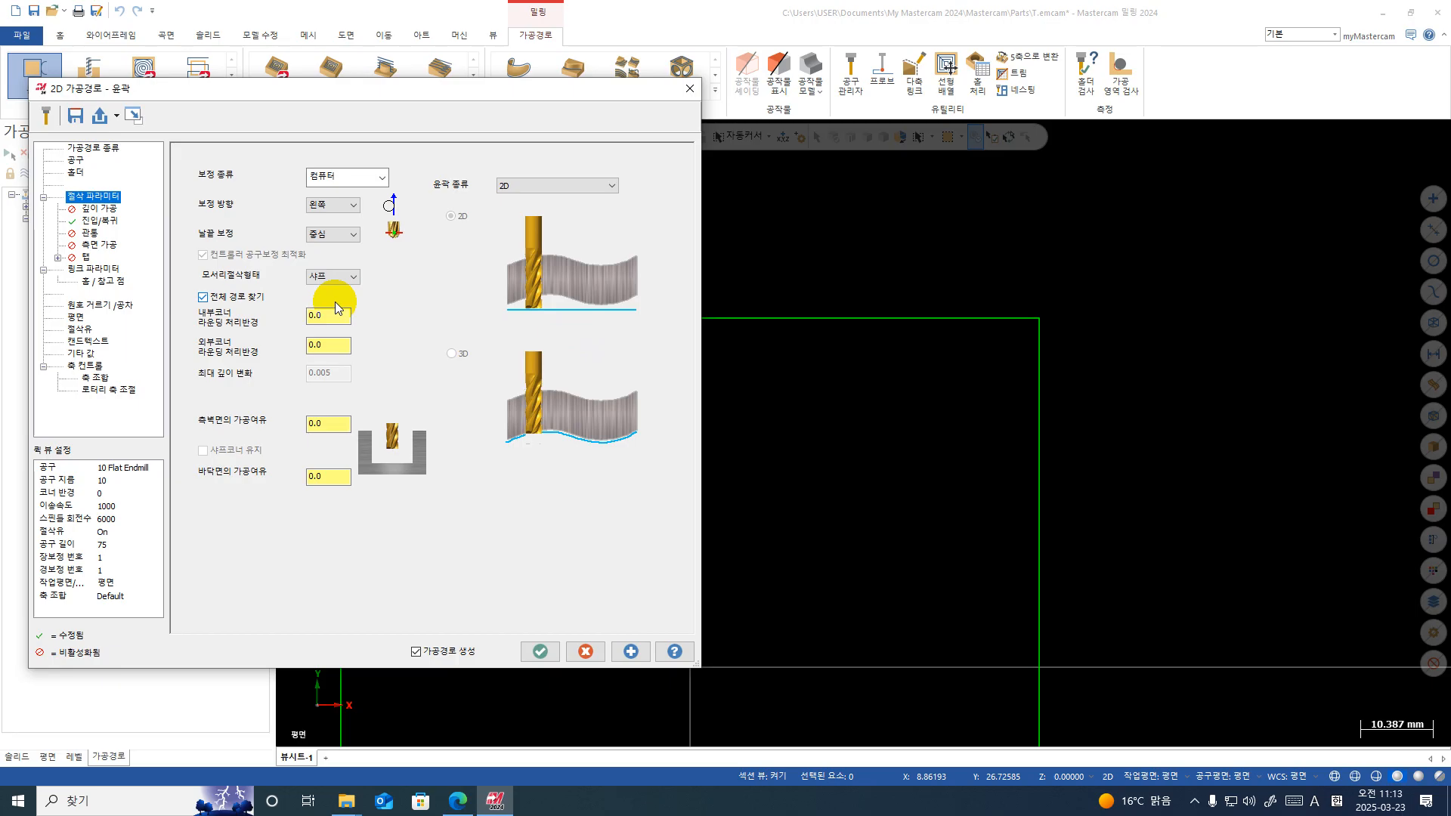
{"action": "left_click", "coordinate": [540, 650]}
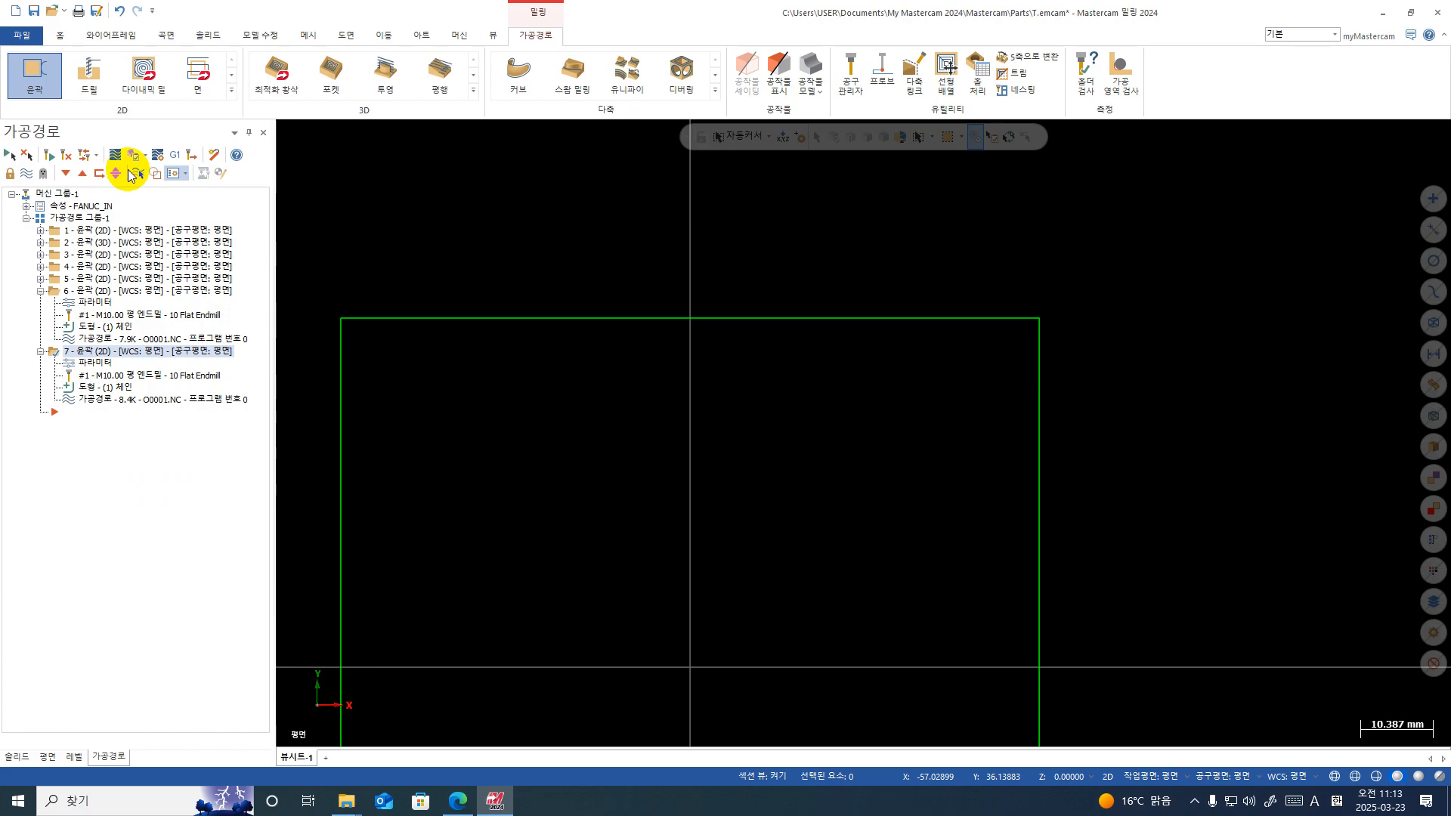
Step: Backplot the contour around the square, examine its entry and exit at the upper-right corner, and close the backplot
{"action": "left_click", "coordinate": [115, 155]}
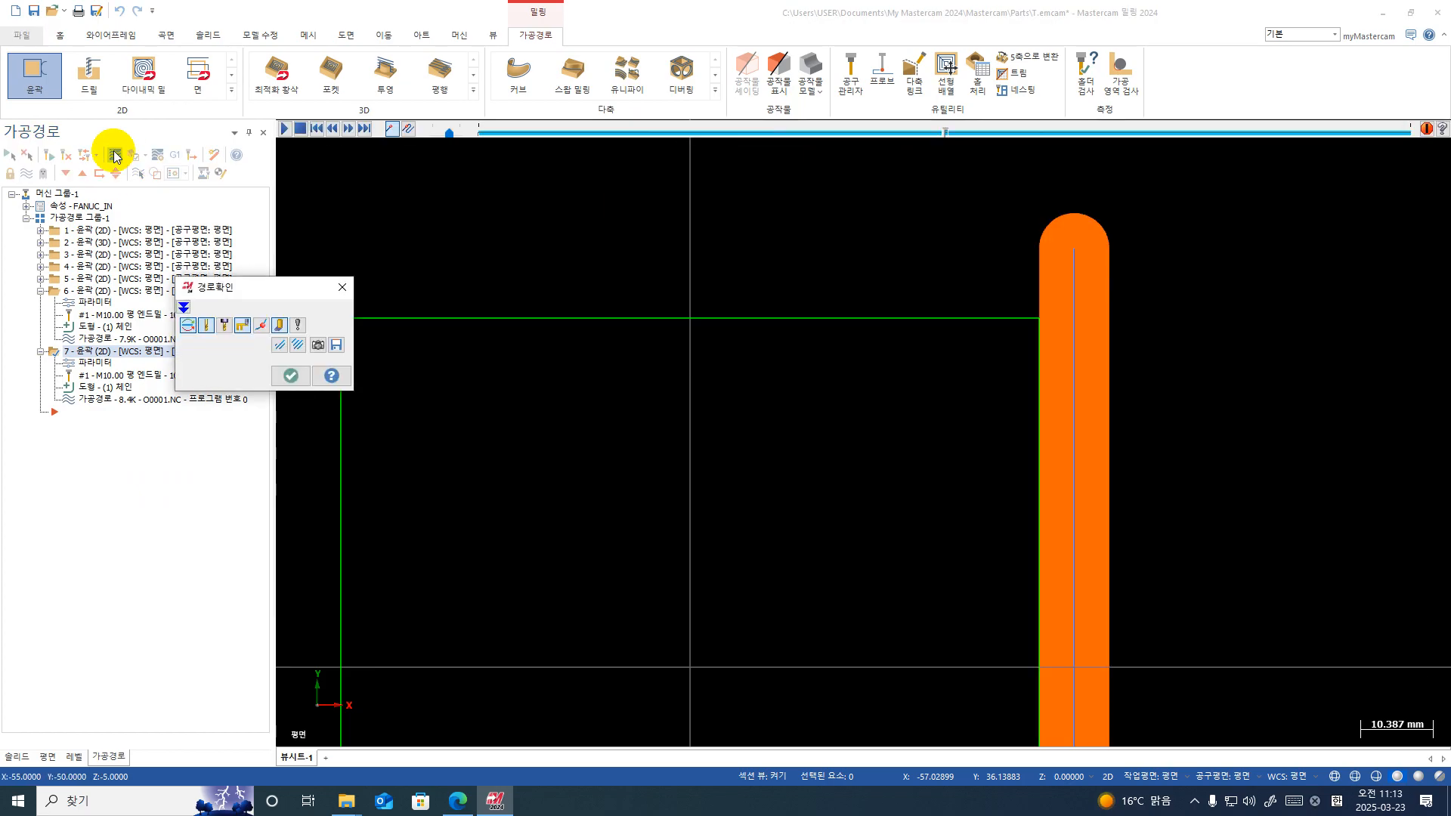
{"action": "scroll", "coordinate": [1053, 337], "scroll_direction": "up", "scroll_amount": 1}
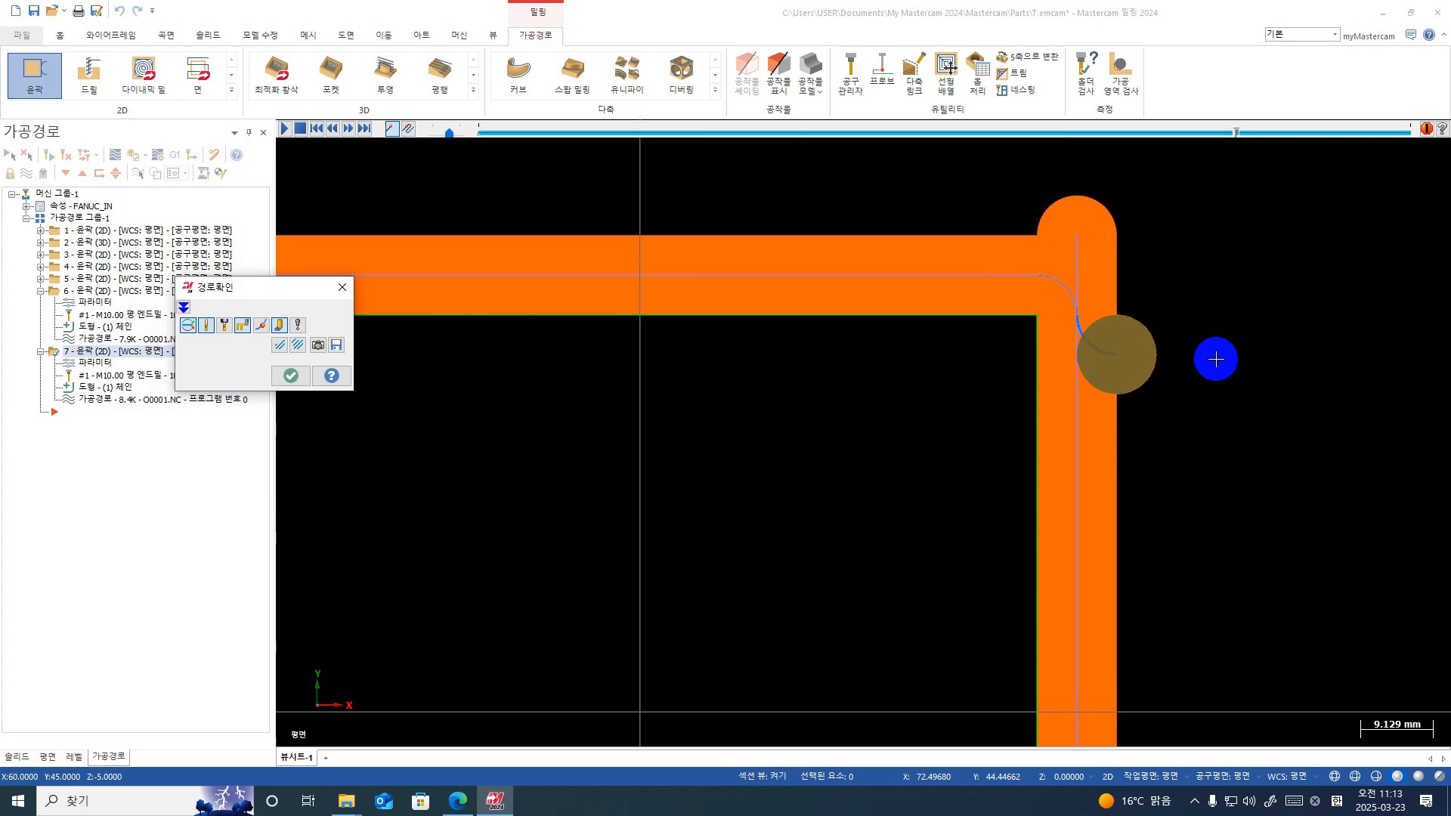
{"action": "key", "text": "Escape"}
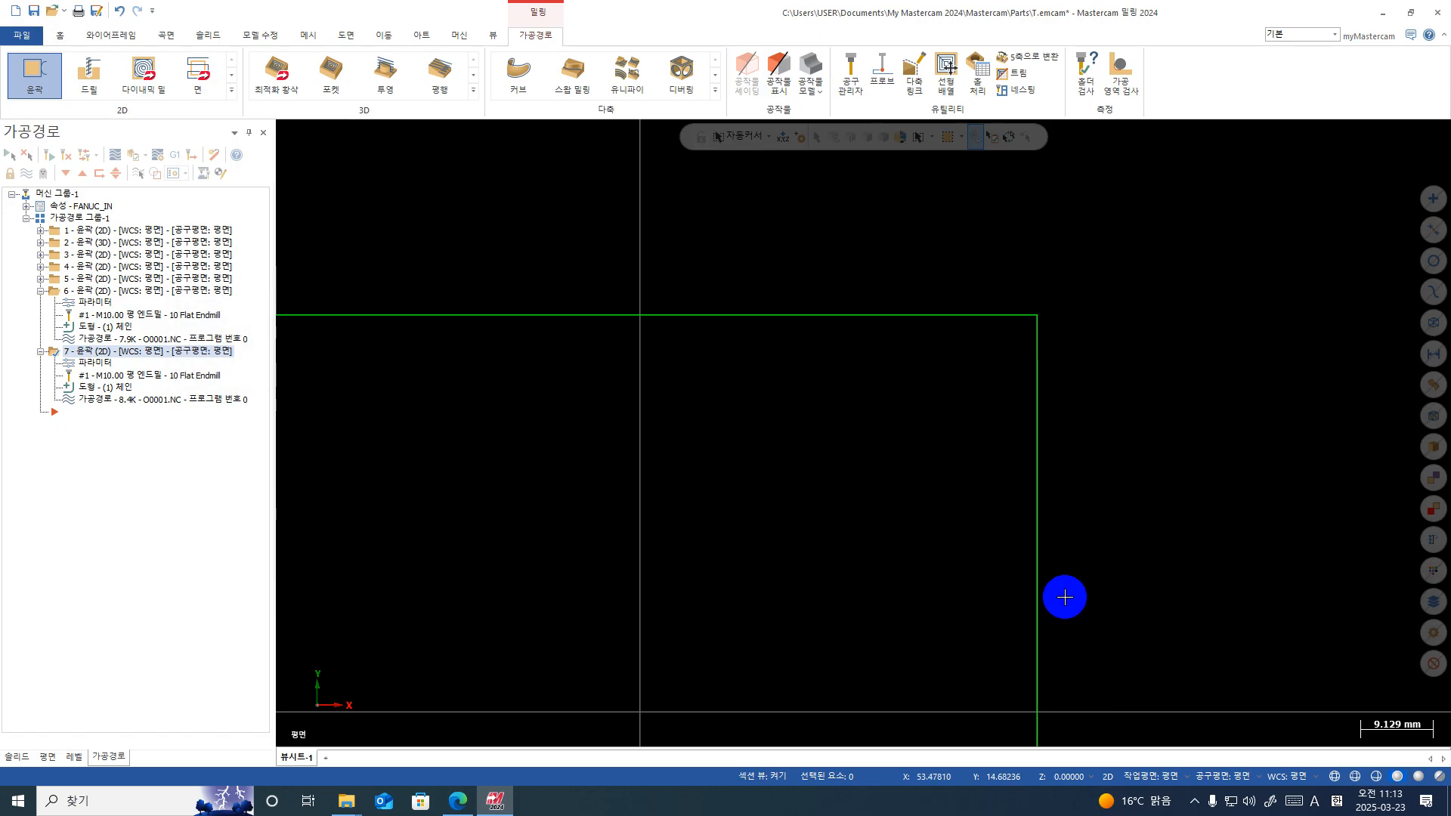
Step: Create a new contour toolpath from a full chain of the square, starting at its upper-left corner and running clockwise
{"action": "scroll", "coordinate": [585, 291], "scroll_direction": "down", "scroll_amount": 3}
{"action": "scroll", "coordinate": [676, 283], "scroll_direction": "down", "scroll_amount": 1}
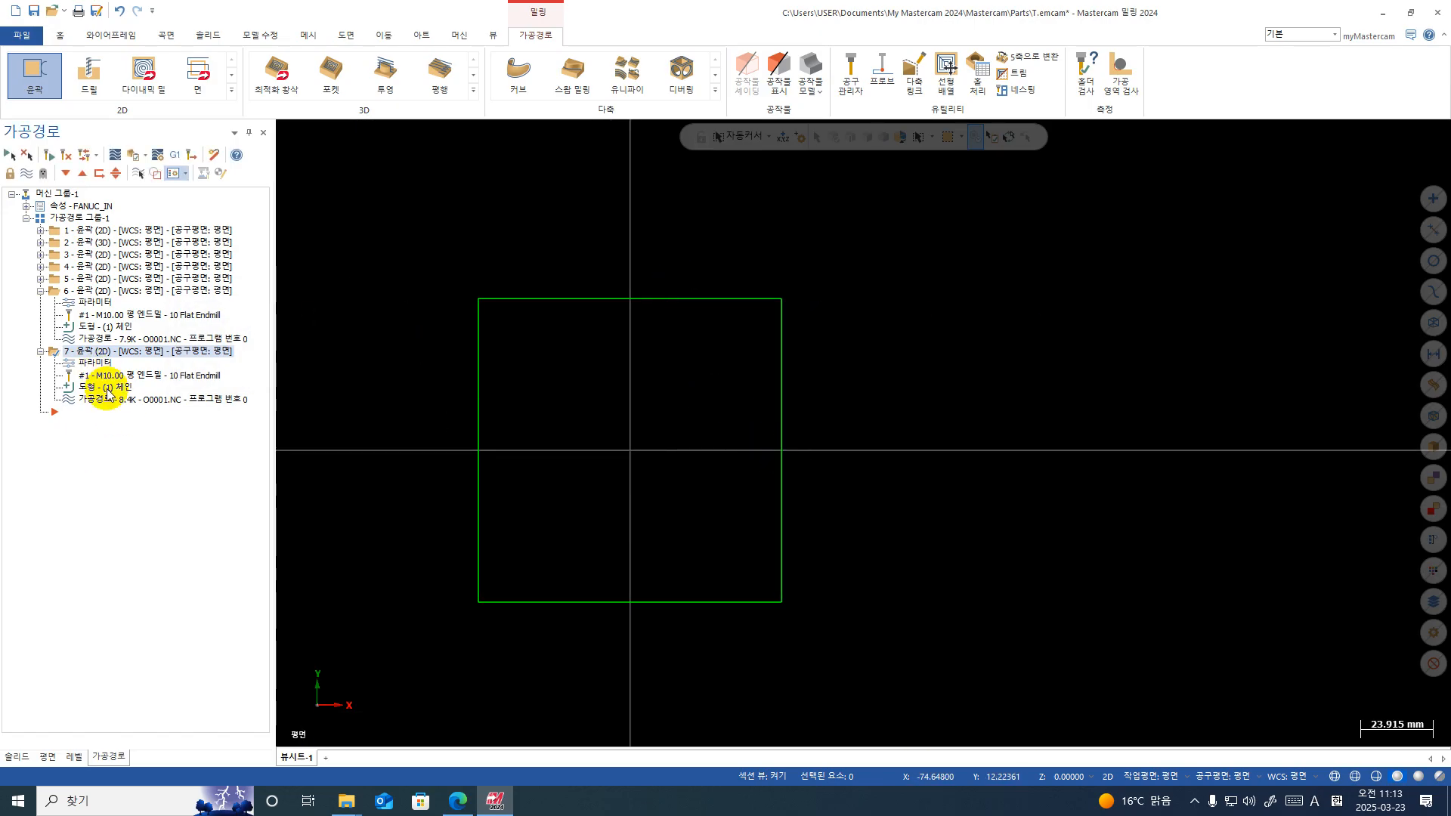
{"action": "left_click", "coordinate": [41, 290]}
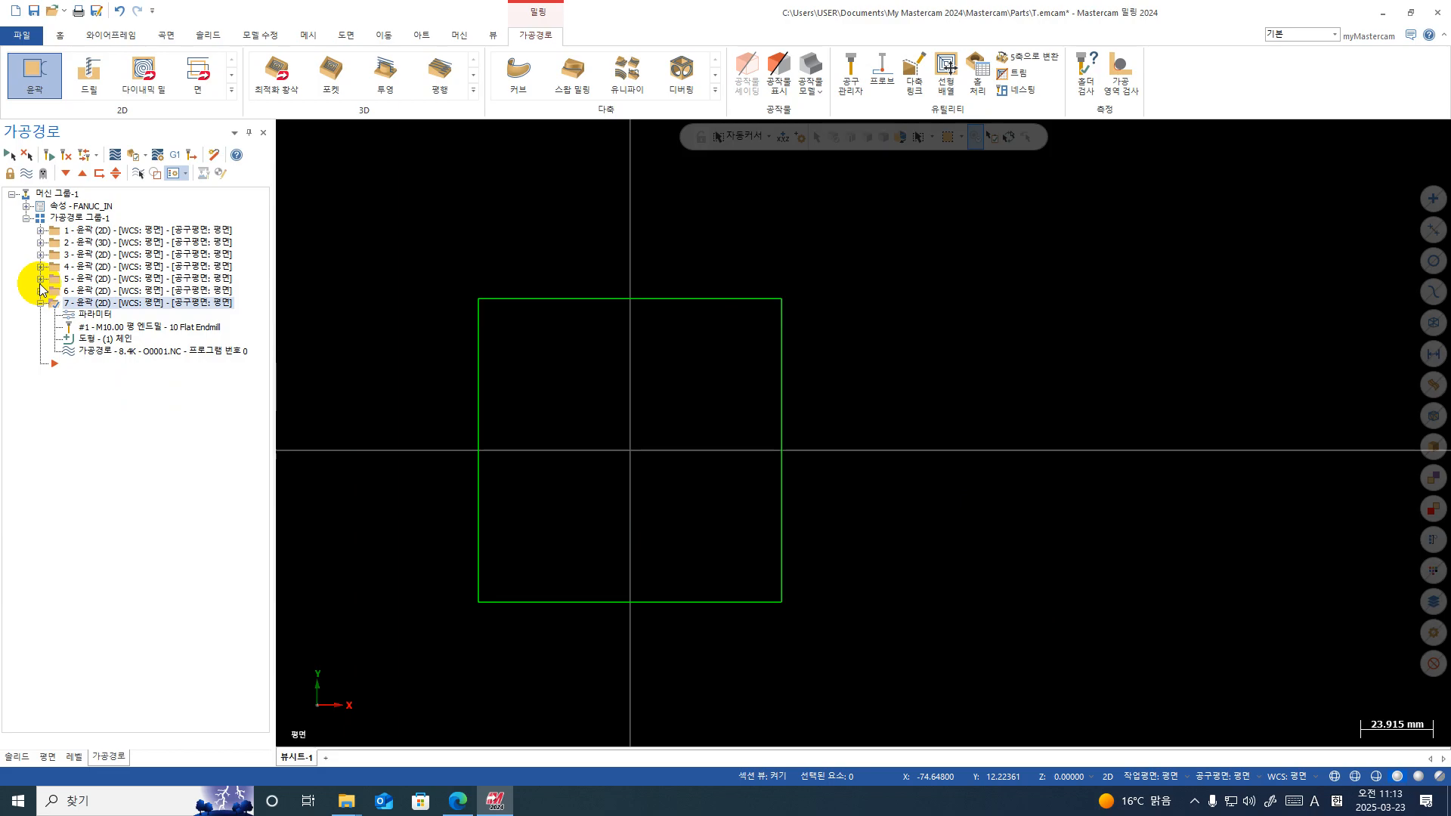
{"action": "left_click", "coordinate": [6, 68]}
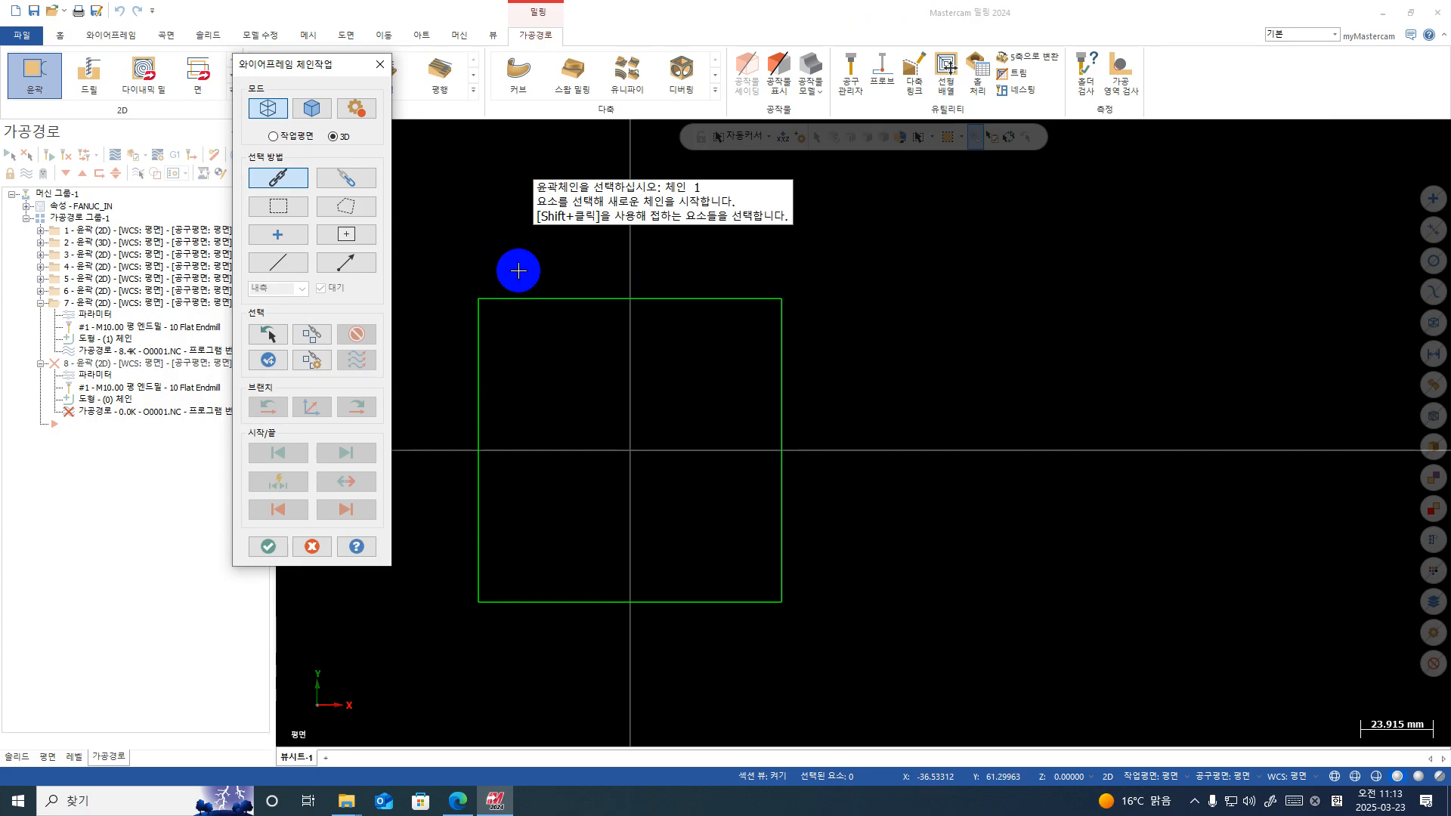
{"action": "left_click", "coordinate": [530, 295]}
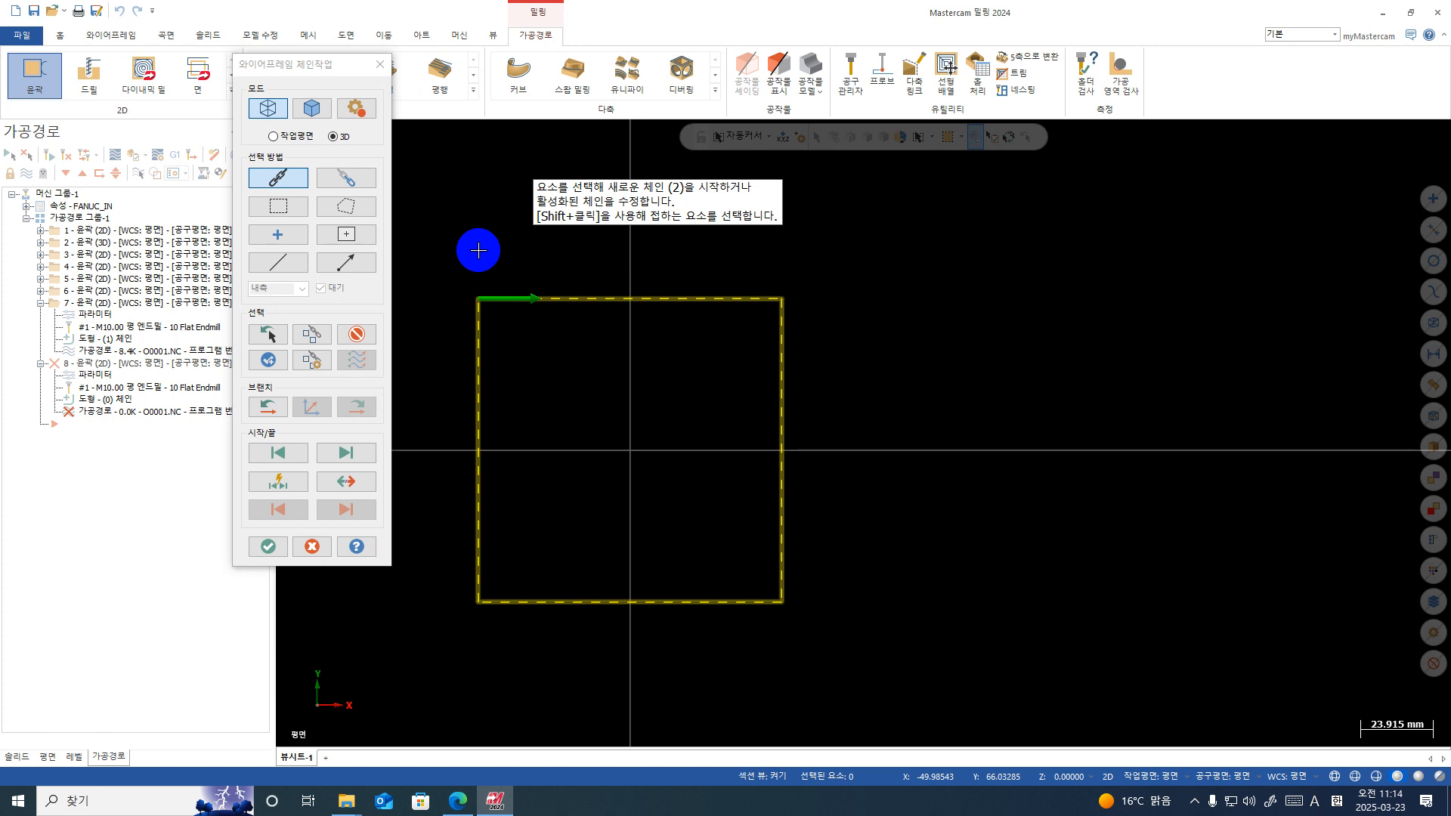
{"action": "left_click", "coordinate": [280, 545]}
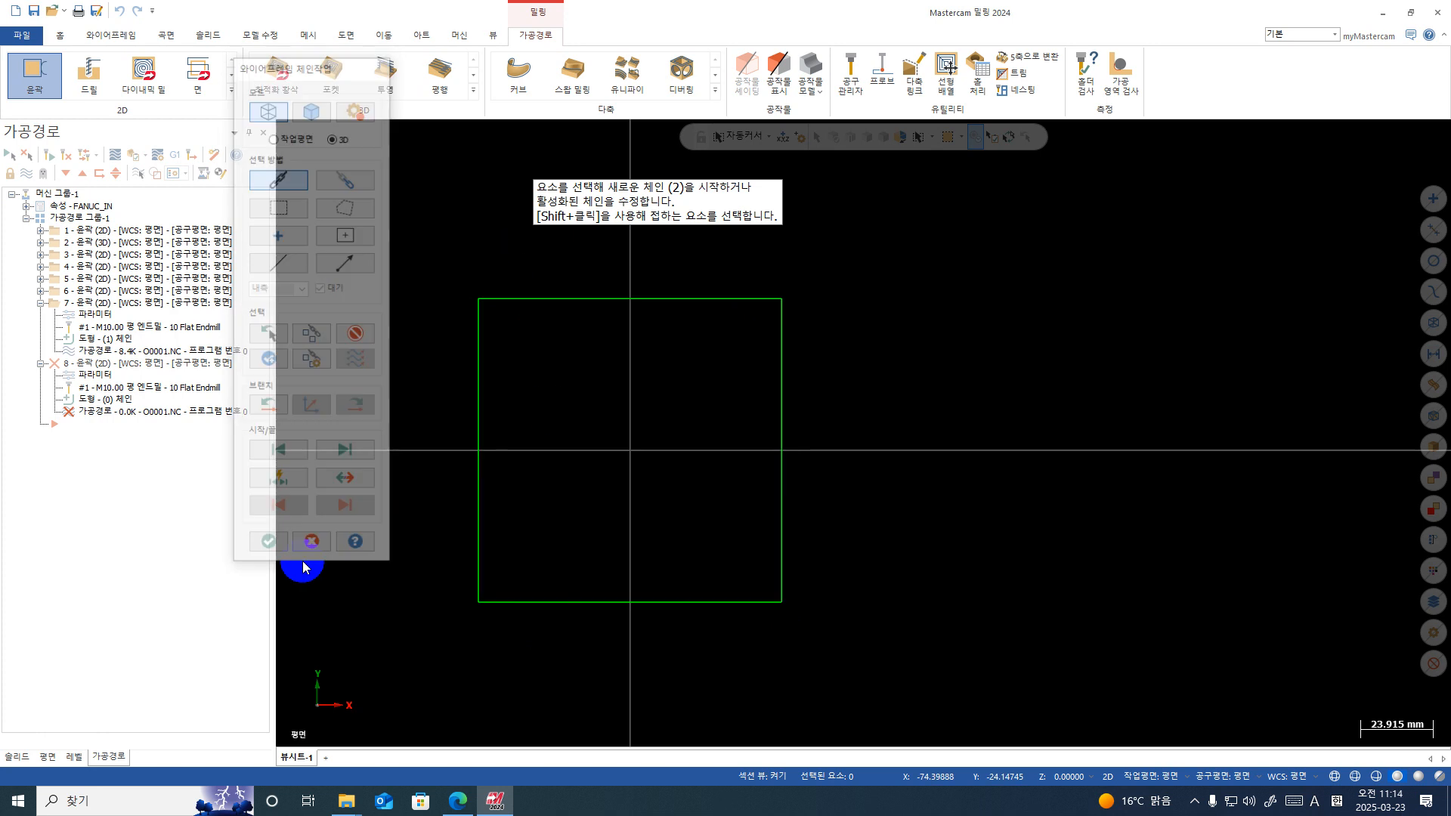
Step: Set the new contour's machining depth to -5.0 as an absolute value in the linking parameters
{"action": "left_click", "coordinate": [76, 161]}
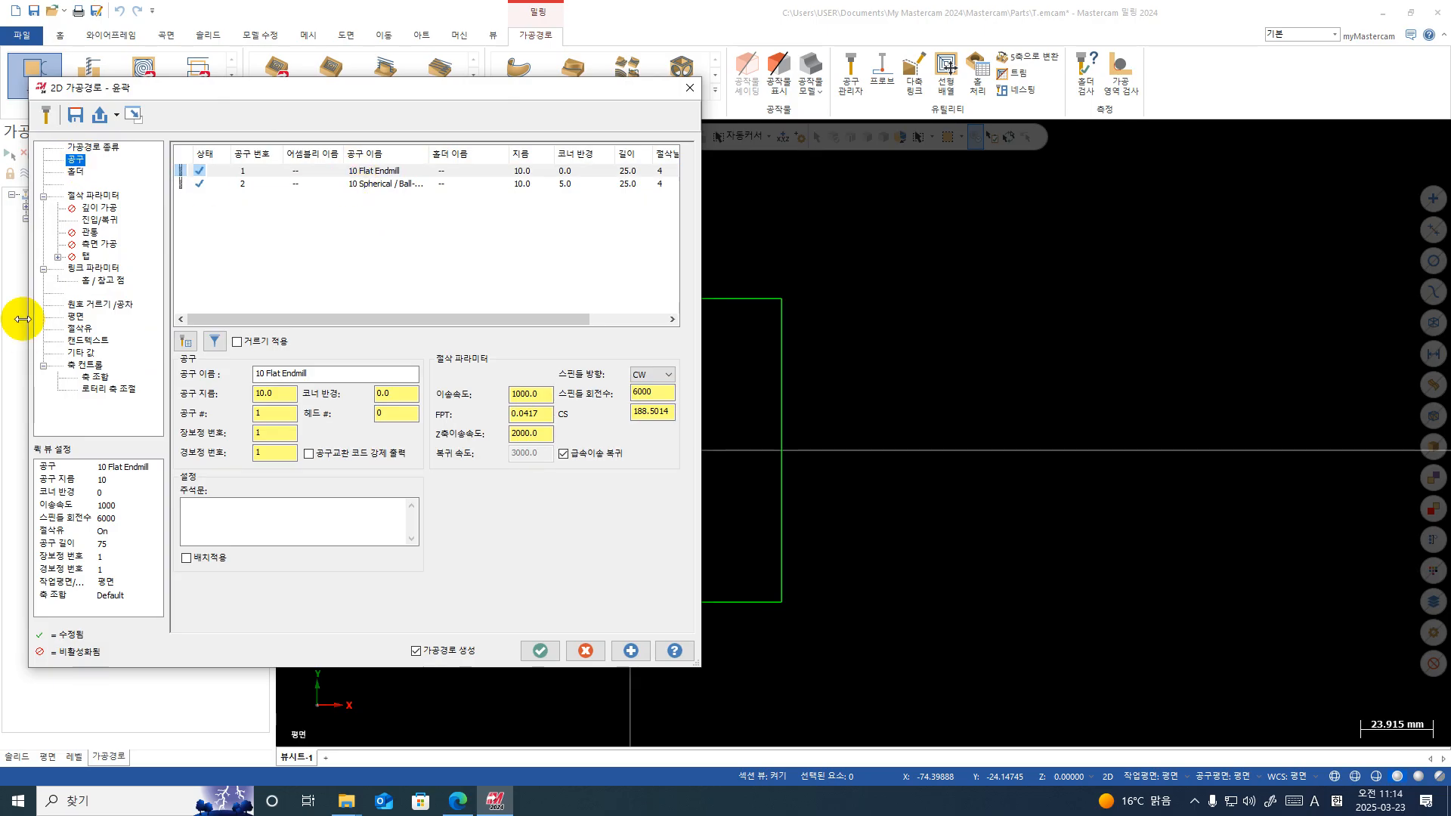
{"action": "left_click", "coordinate": [86, 269]}
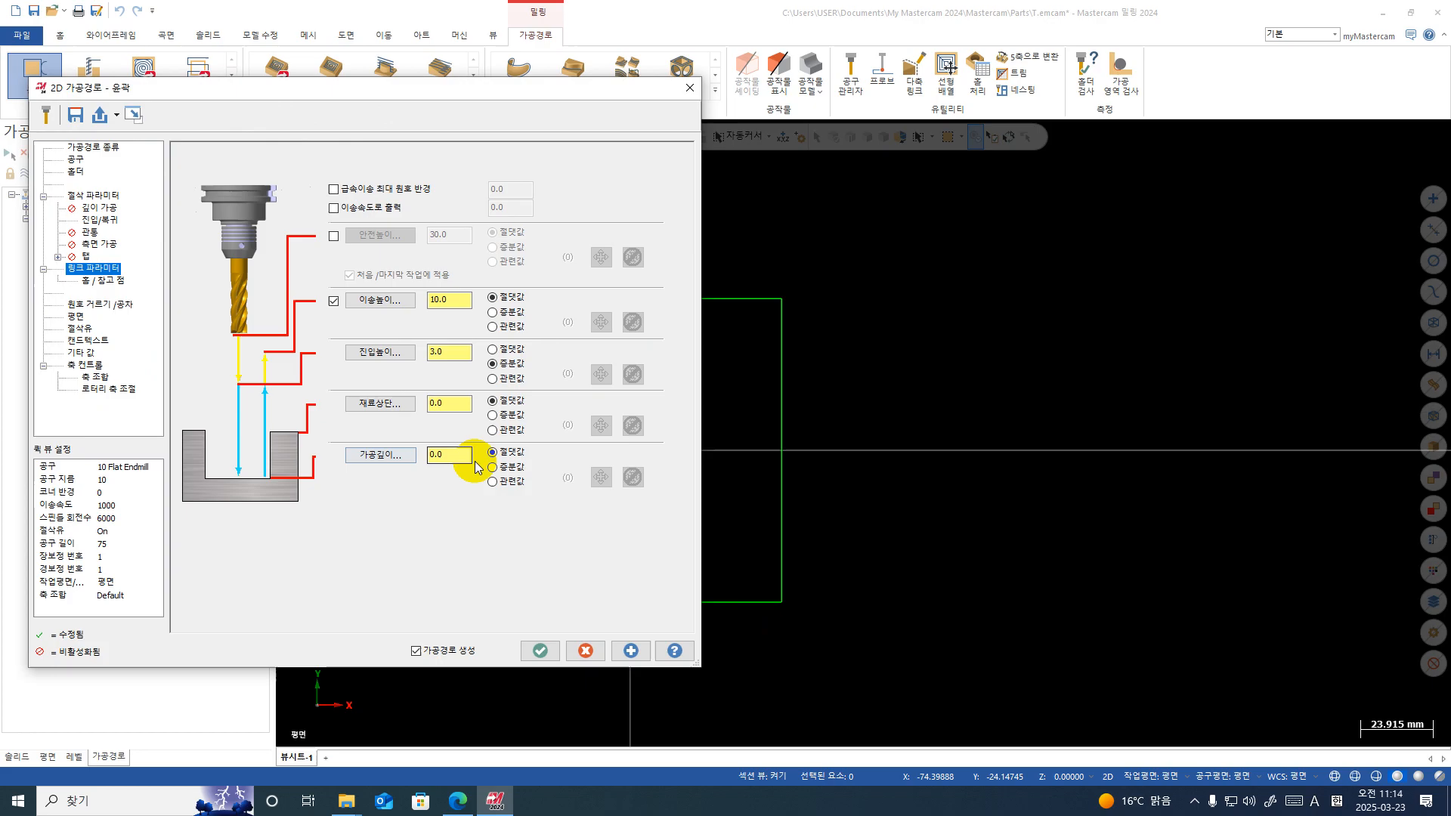
{"action": "double_click", "coordinate": [435, 454]}
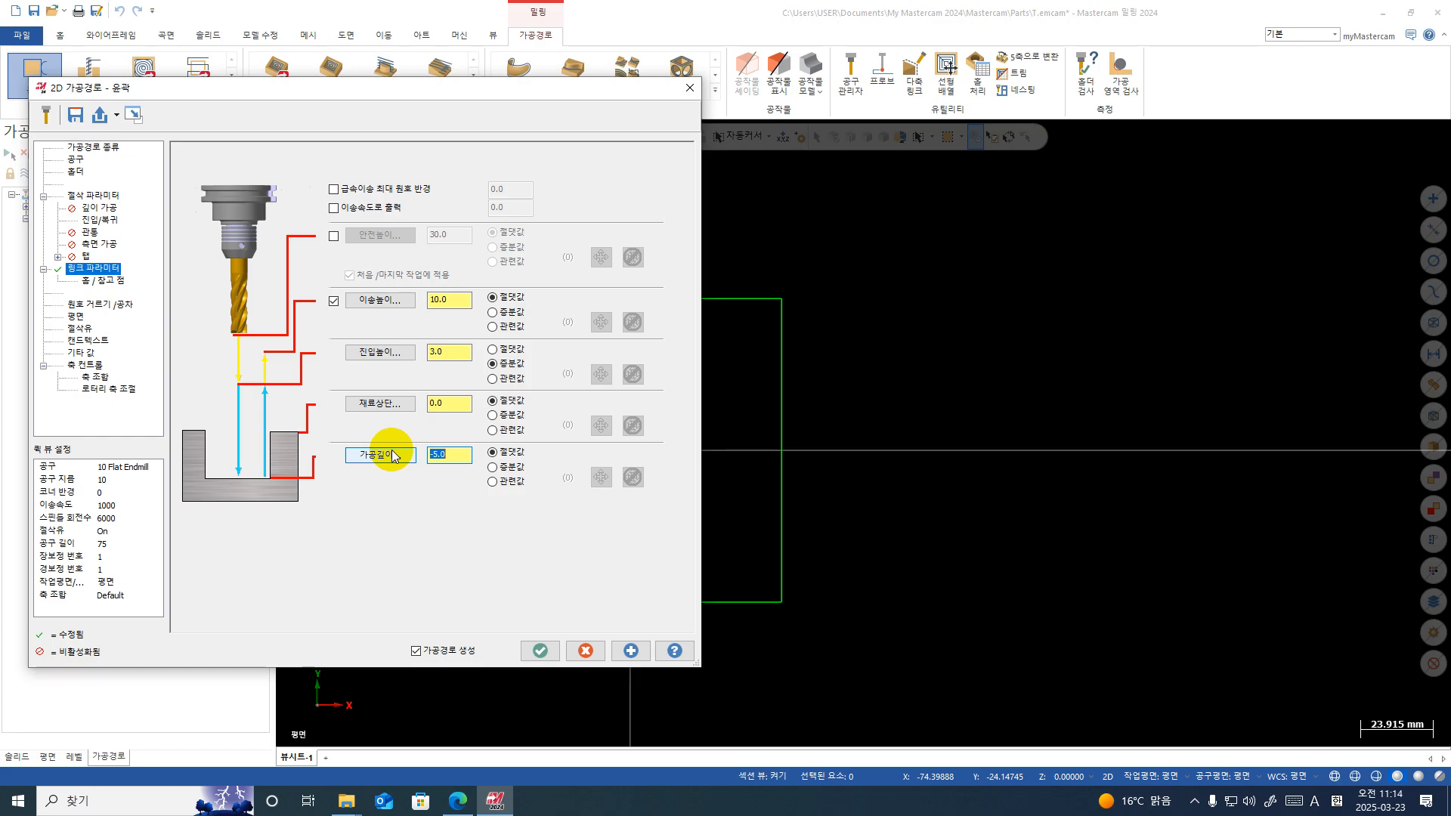
Step: Set the lead-in line length to 0.0 and arc radius to 6.0, copy these to the lead-out, and generate the toolpath
{"action": "left_click", "coordinate": [84, 221]}
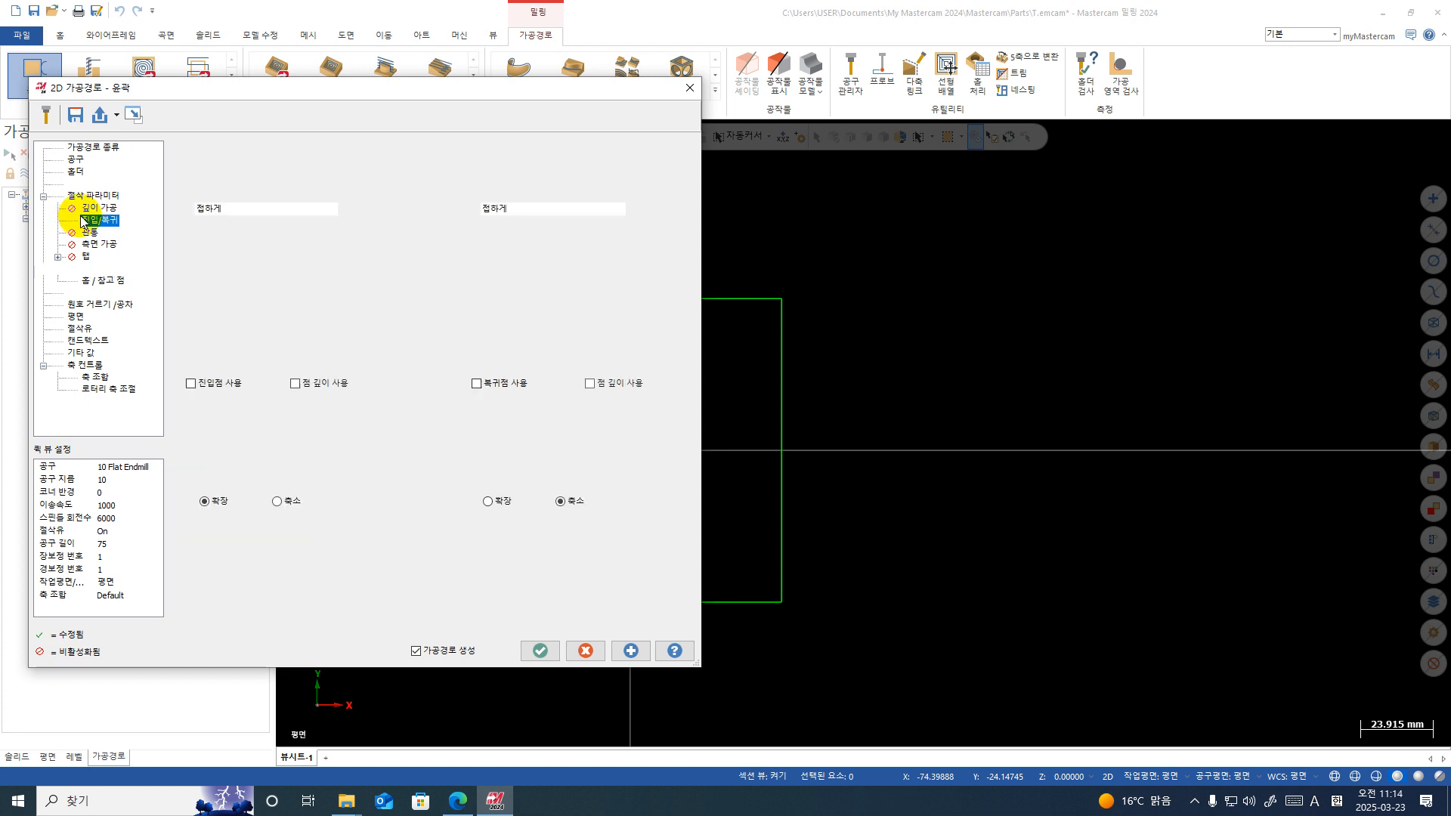
{"action": "double_click", "coordinate": [319, 226]}
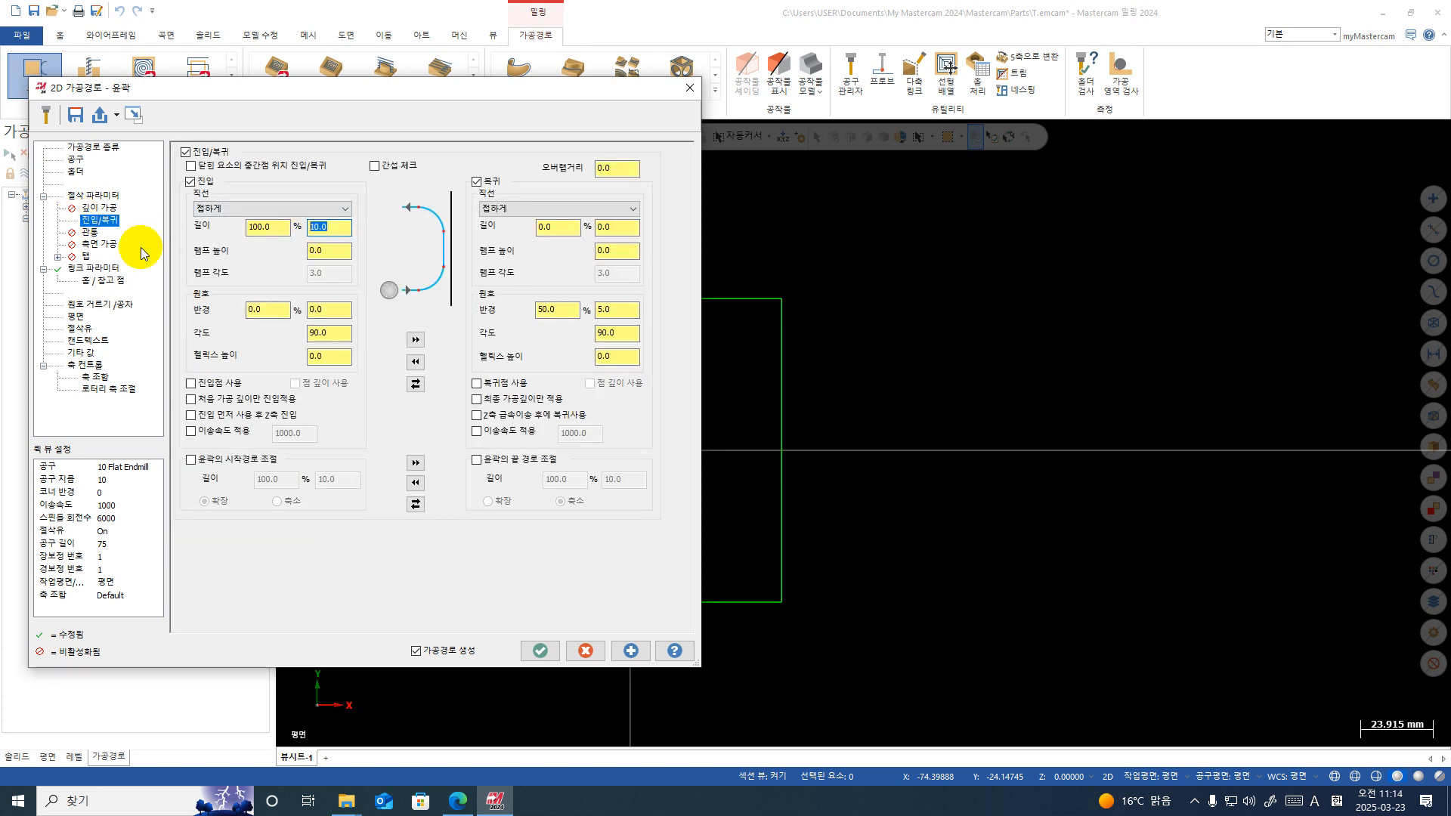
{"action": "double_click", "coordinate": [324, 226]}
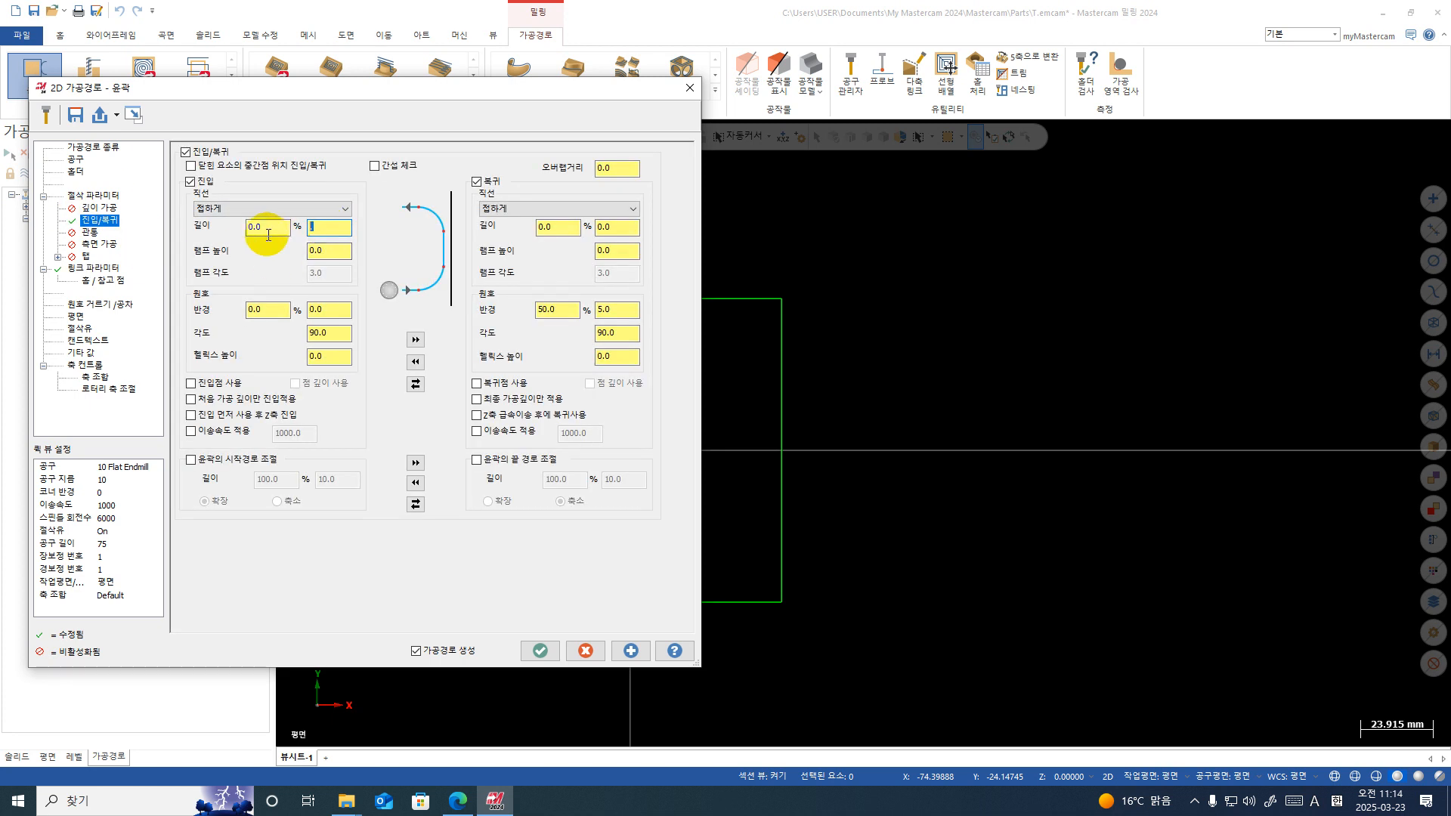
{"action": "double_click", "coordinate": [324, 310]}
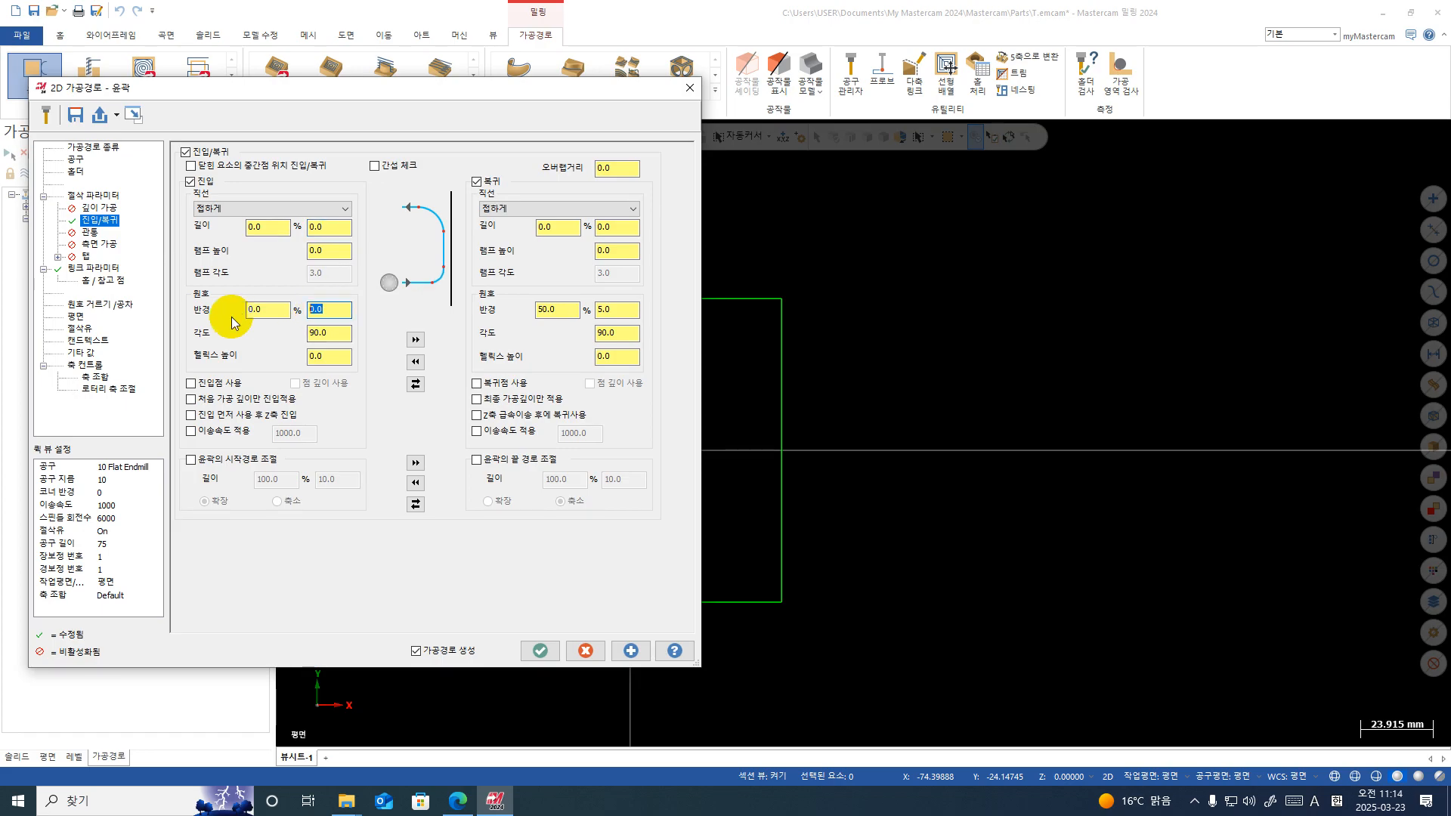
{"action": "left_click", "coordinate": [414, 339]}
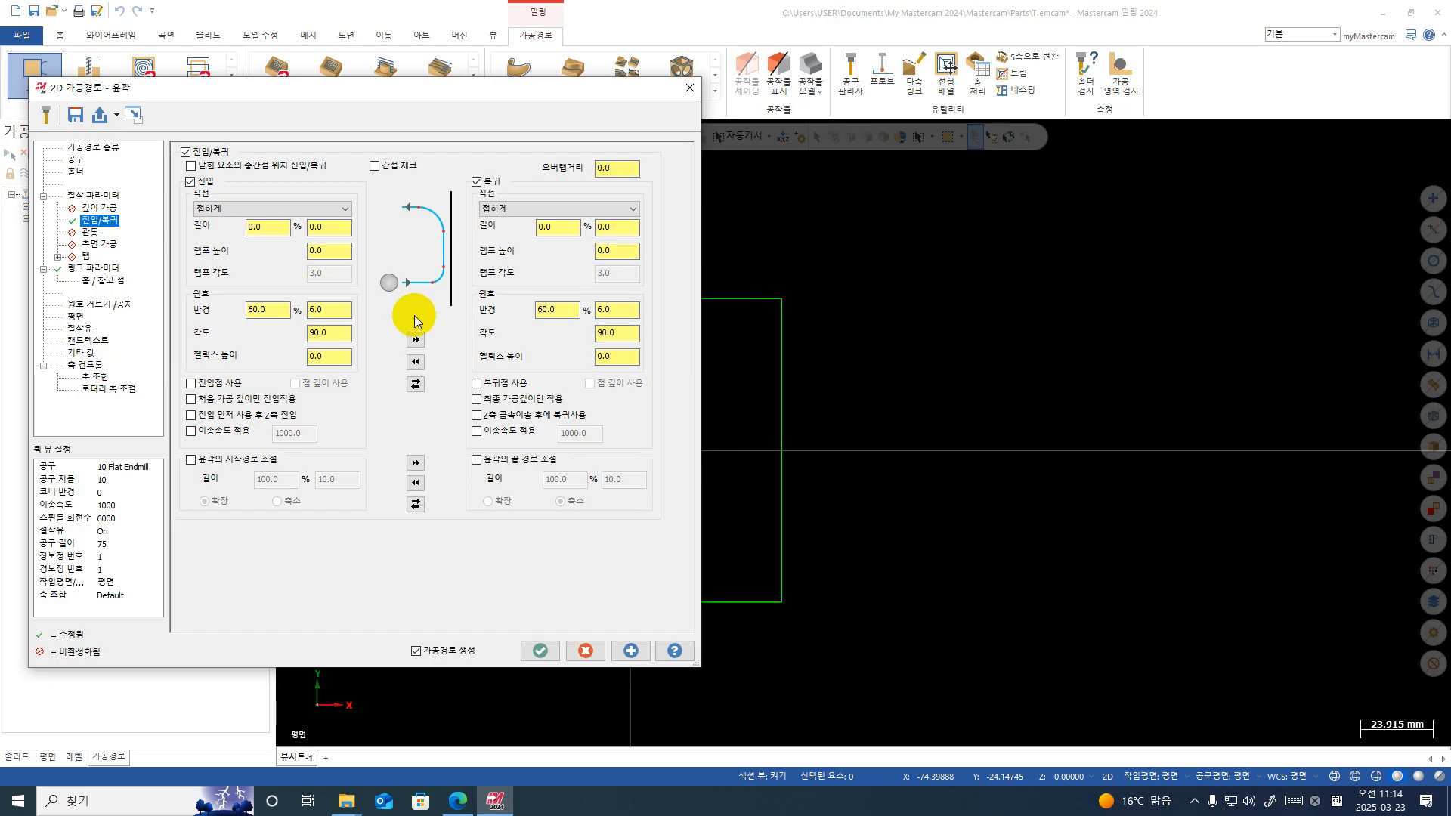
{"action": "left_click", "coordinate": [268, 310]}
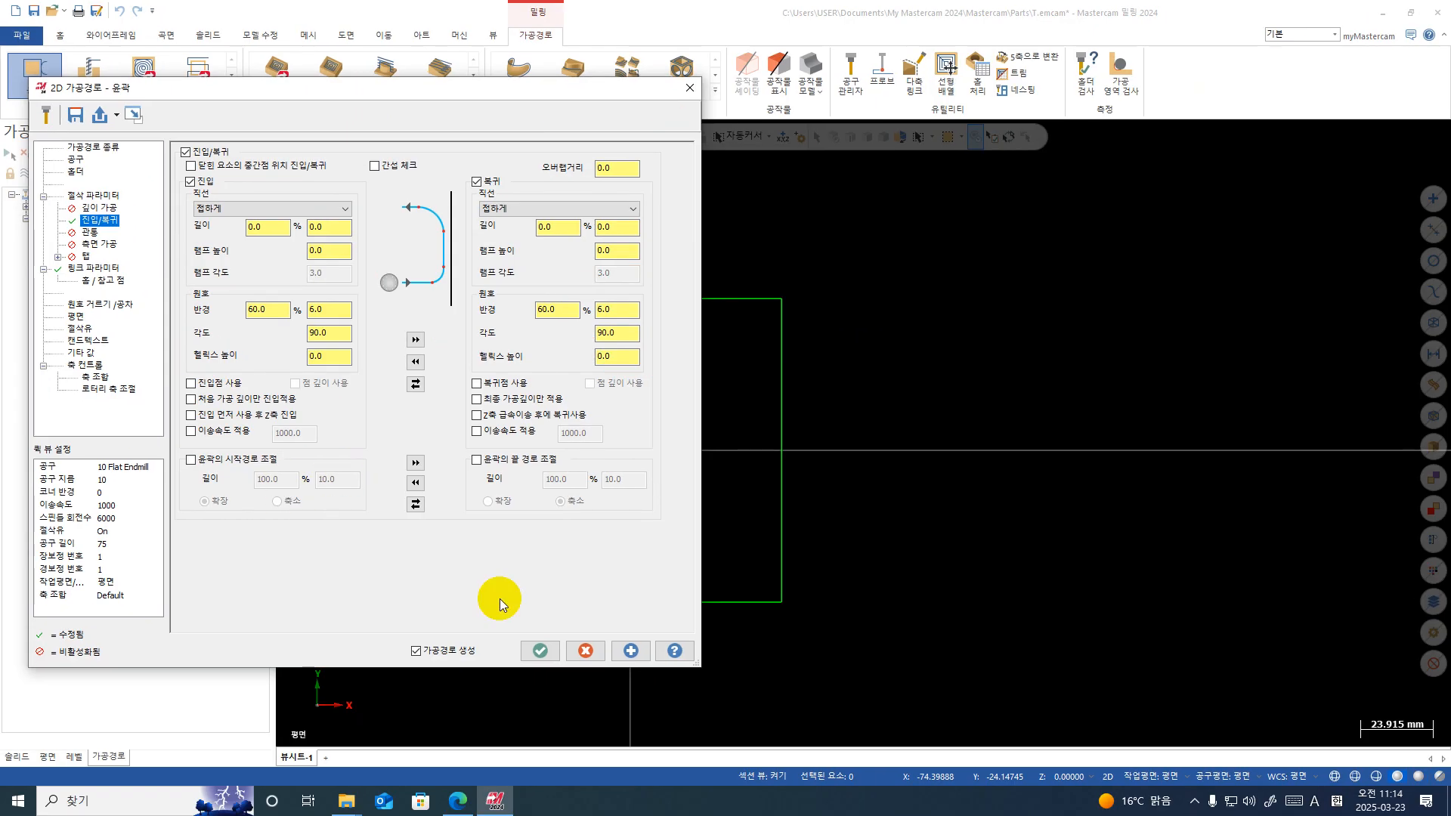
{"action": "left_click", "coordinate": [541, 652]}
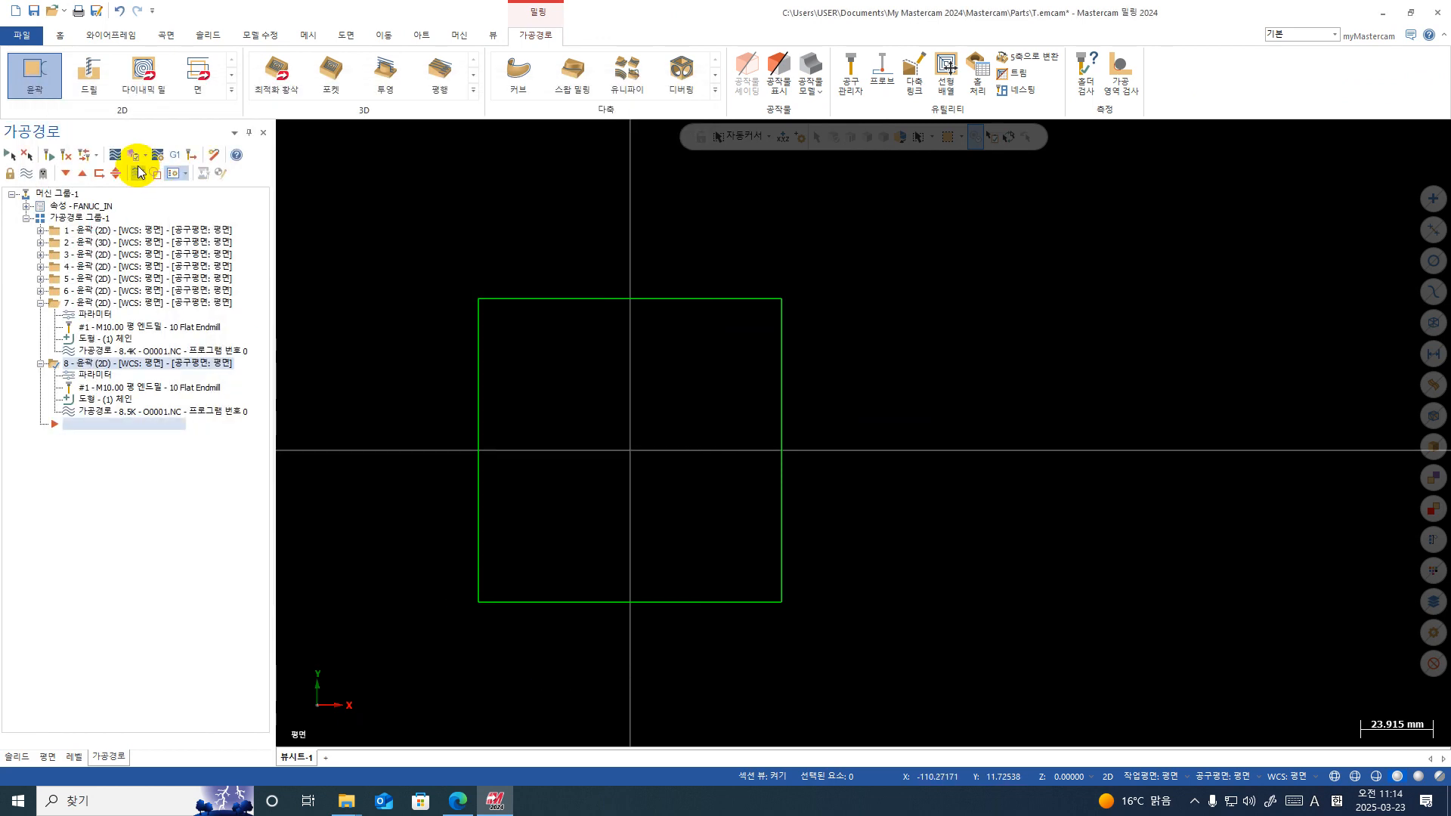
Step: Backplot the new contour, examine the entry and exit arcs at the square's upper-left corner, and close the backplot
{"action": "left_click", "coordinate": [115, 155]}
{"action": "scroll", "coordinate": [481, 301], "scroll_direction": "up", "scroll_amount": 3}
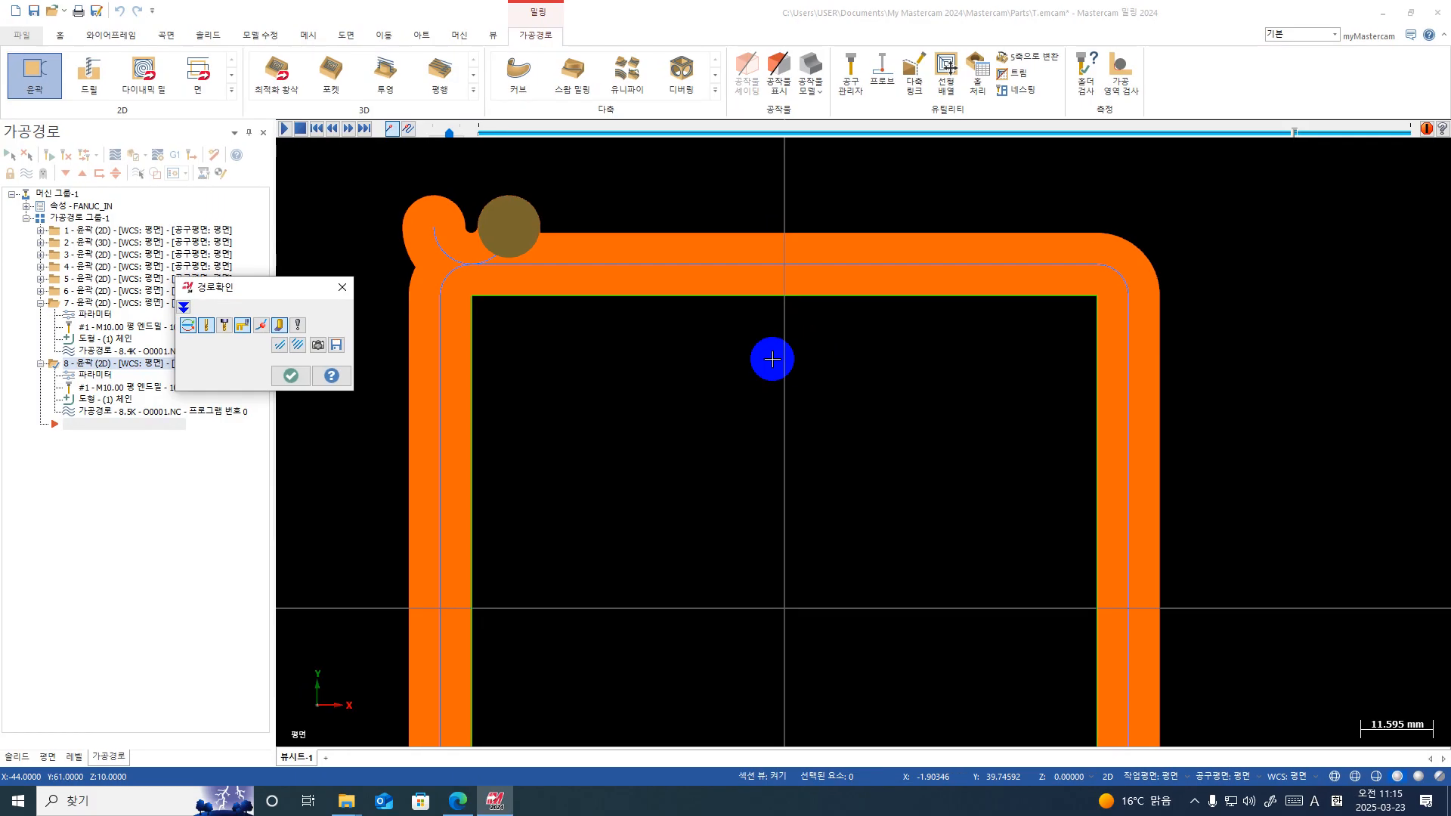
{"action": "left_click", "coordinate": [91, 366]}
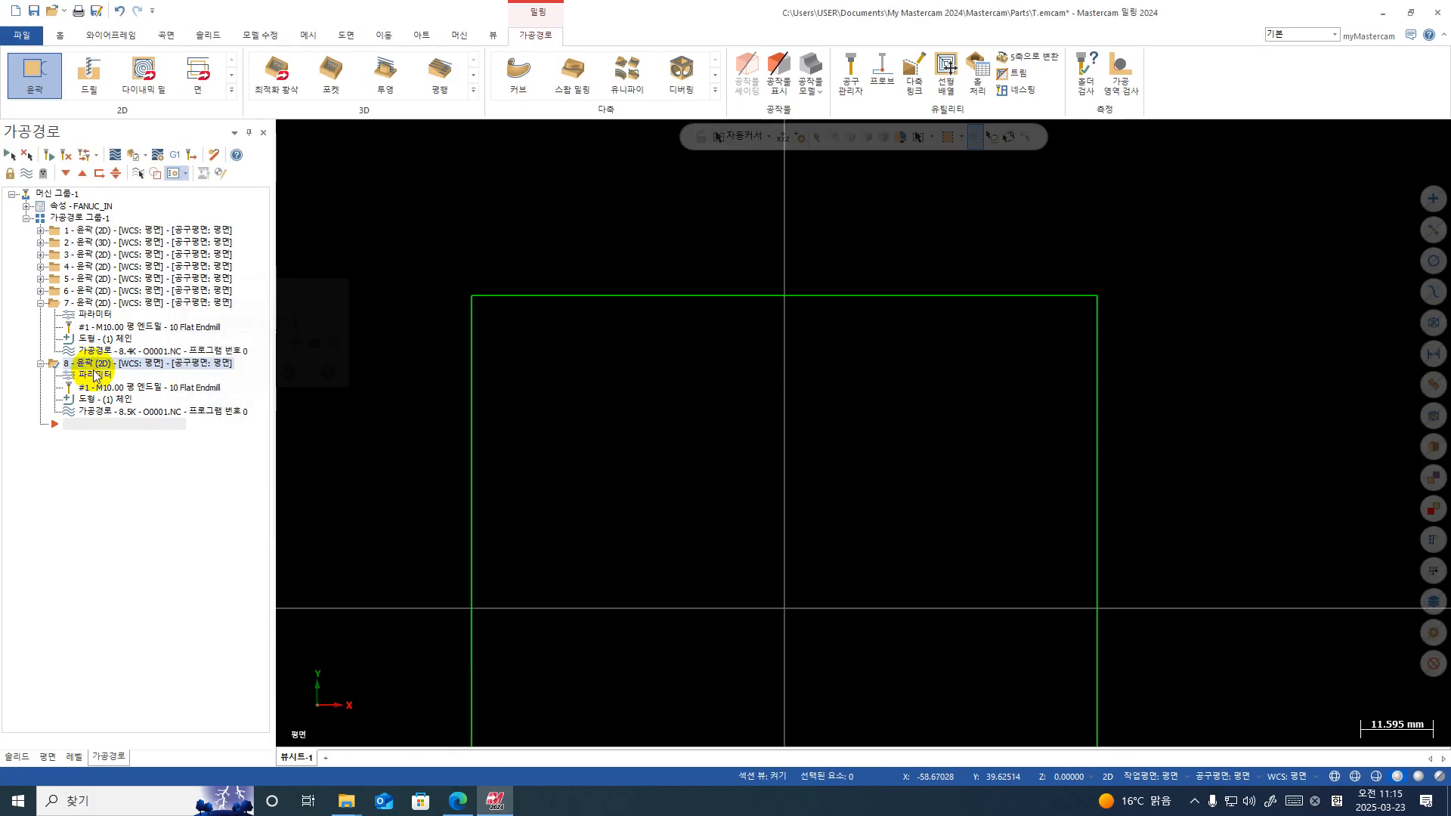
Step: Enable entry and exit at the midpoint of closed contours in the lead-in/lead-out settings and accept the parameters
{"action": "left_click", "coordinate": [90, 377]}
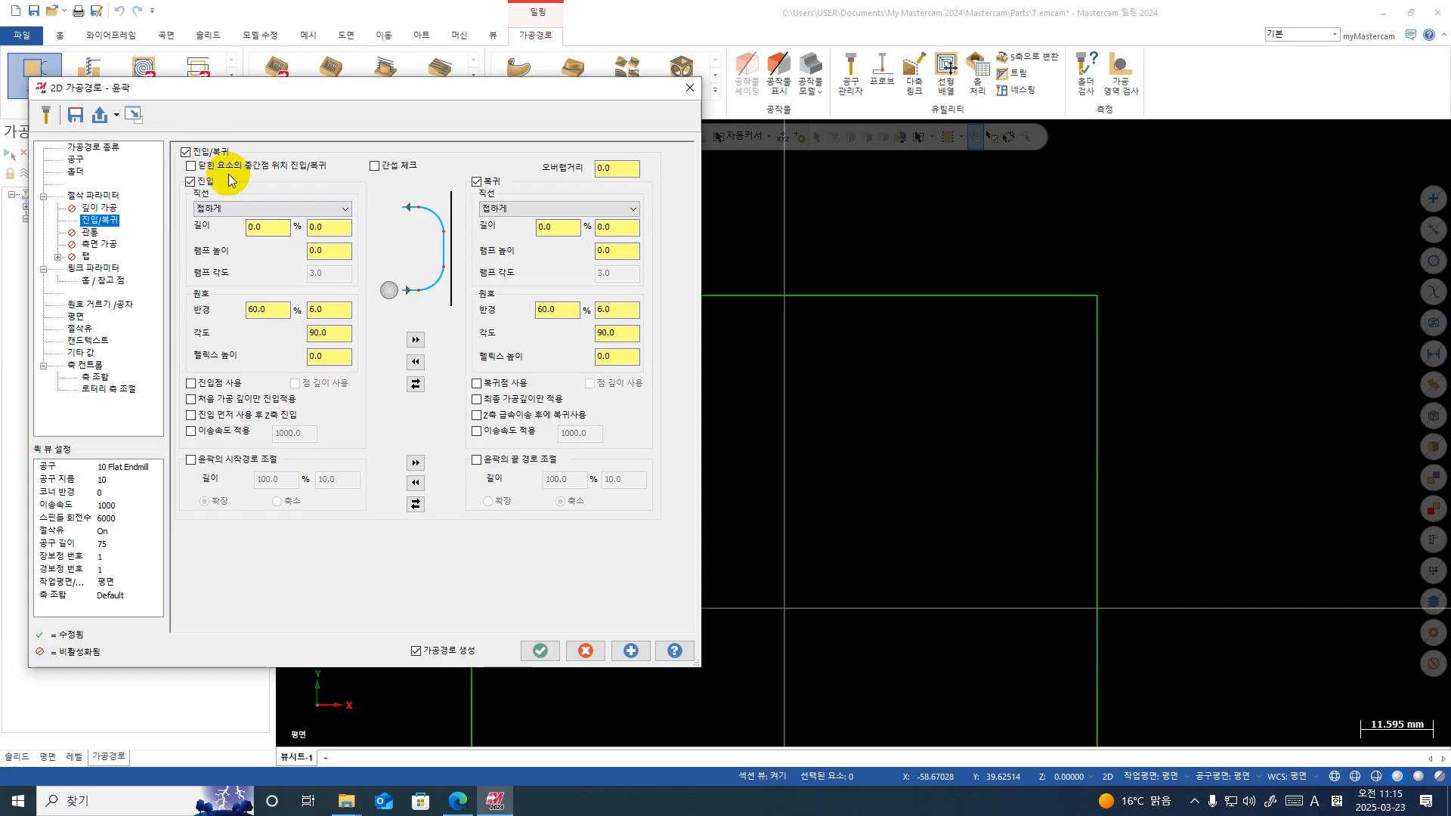
{"action": "key", "text": "super+space"}
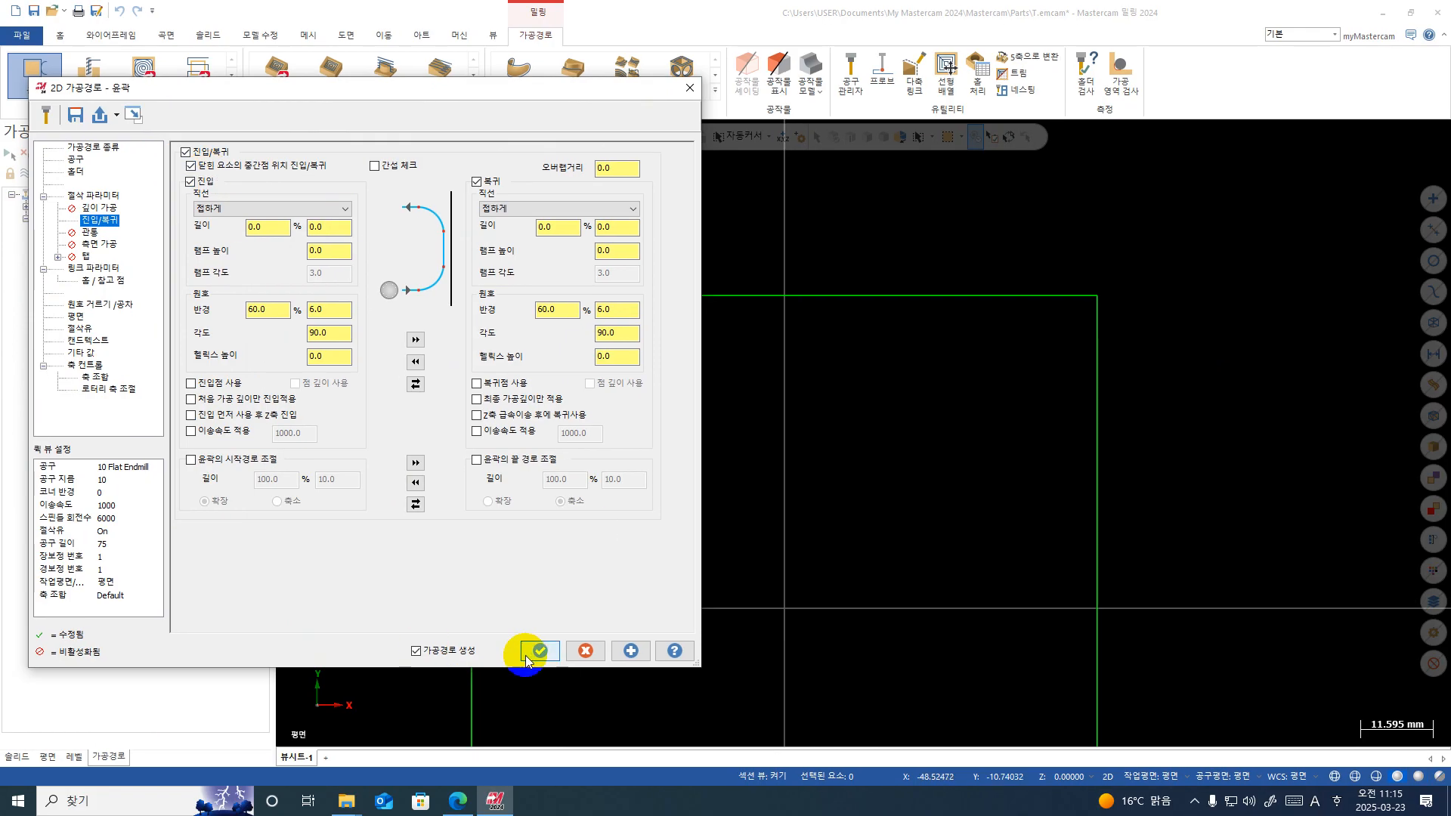
{"action": "left_click", "coordinate": [522, 649]}
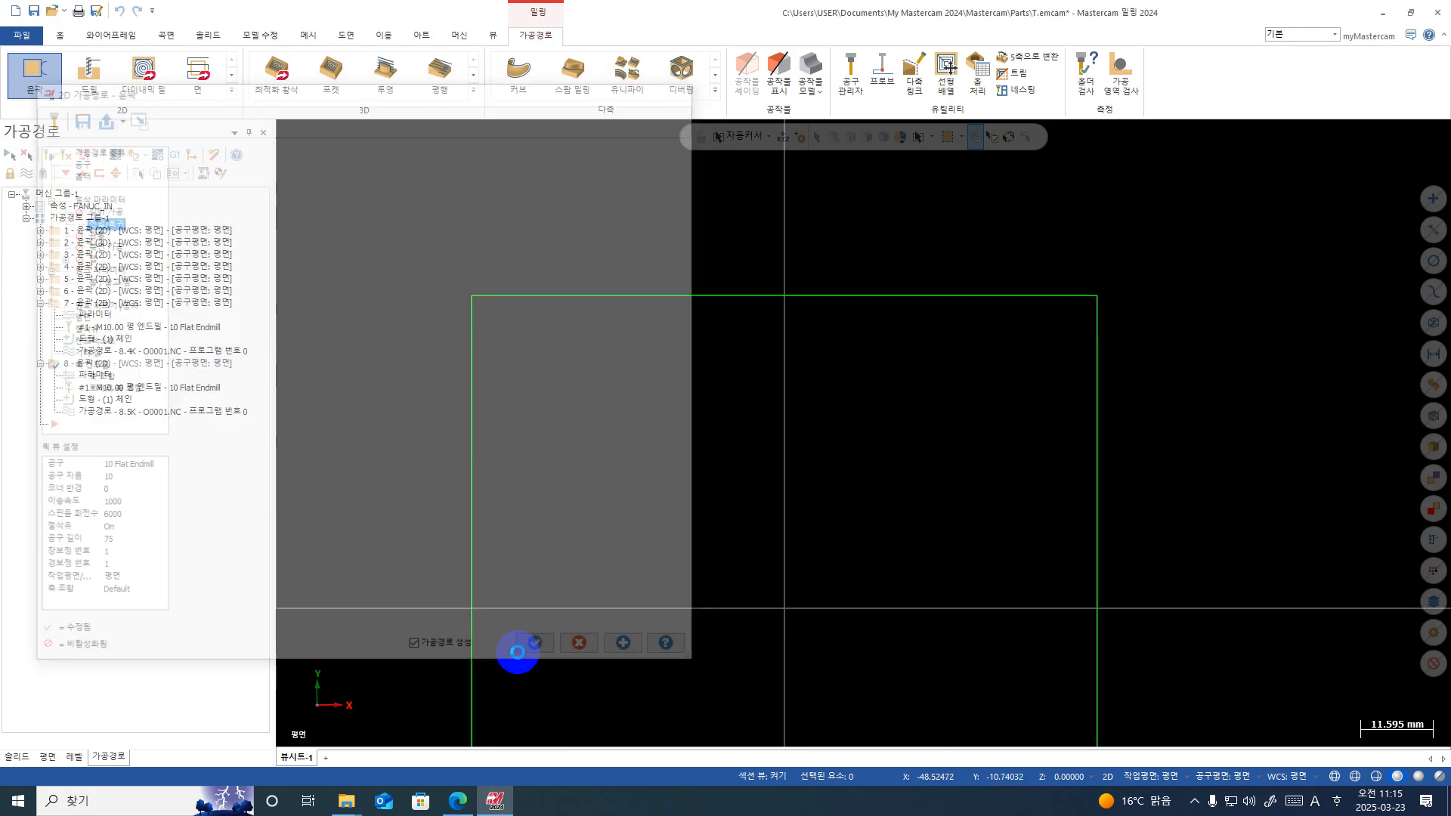
Step: Step through the contour's backplot, examine the entry and exit arcs at the middle of the square's upper edge, and close it
{"action": "left_click", "coordinate": [115, 155]}
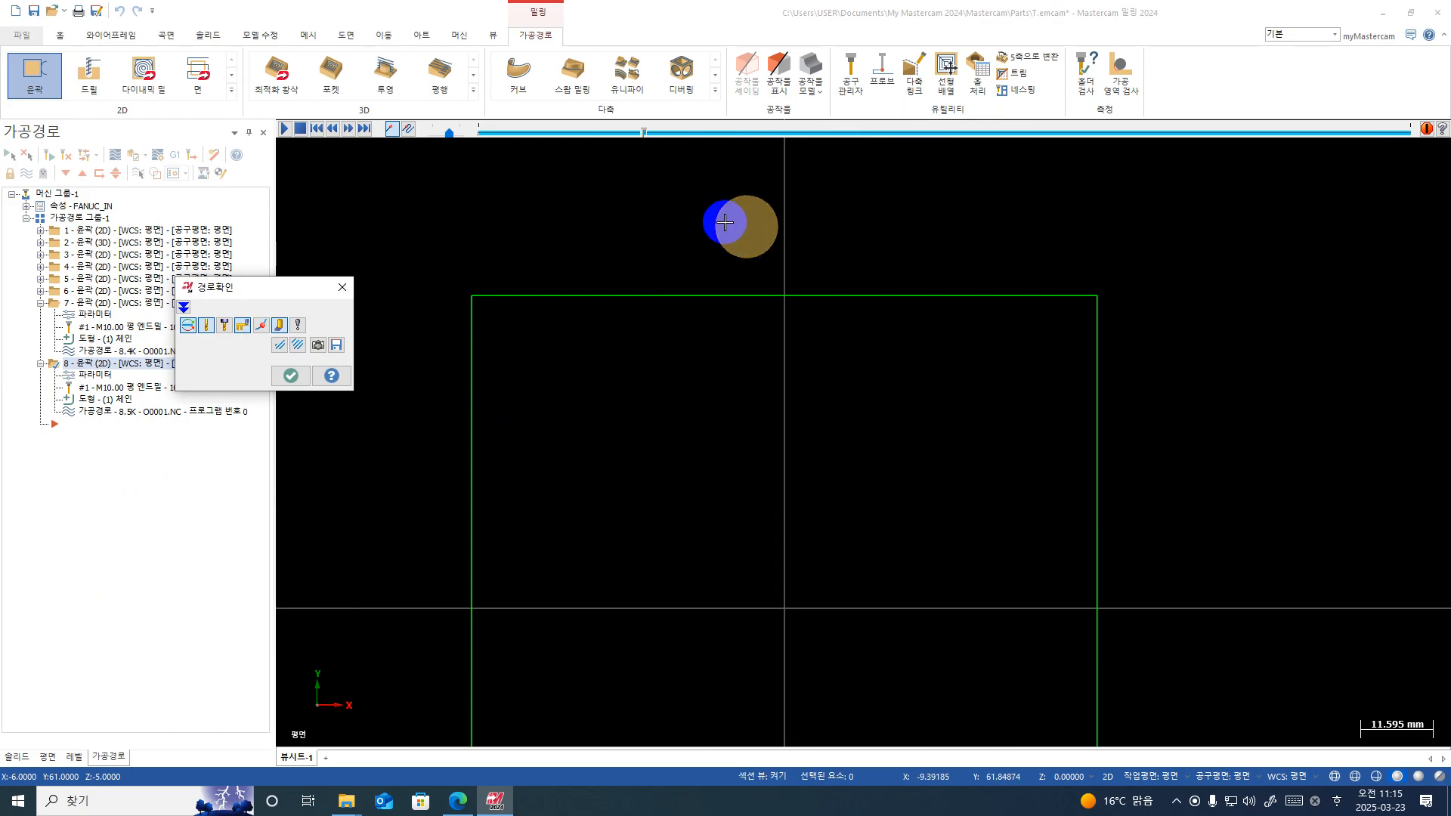
{"action": "key", "text": "s"}
{"action": "key", "text": "s"}
{"action": "key", "text": "s"}
{"action": "key", "text": "s"}
{"action": "key", "text": "s"}
{"action": "key", "text": "s"}
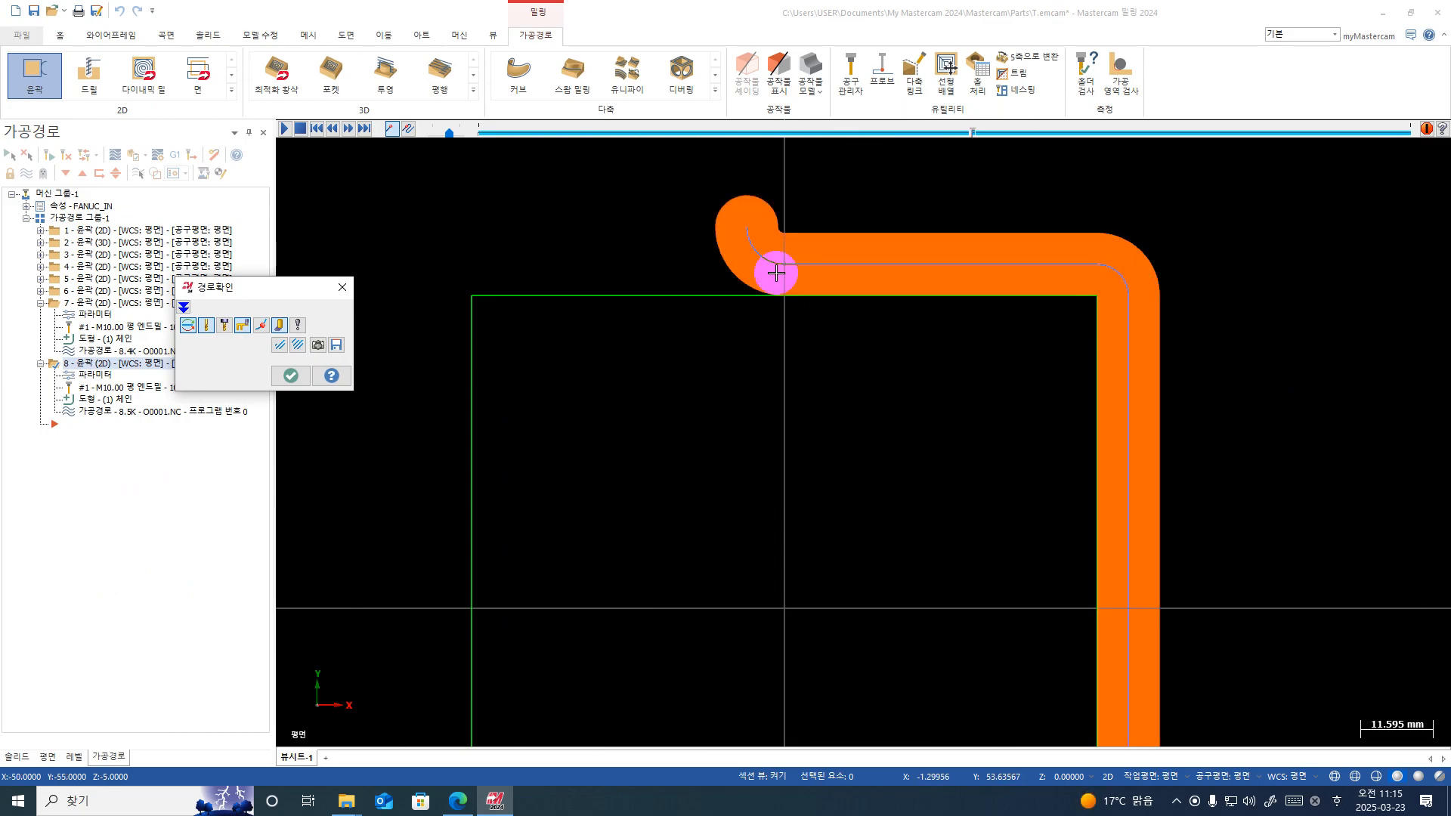
{"action": "key", "text": "s"}
{"action": "key", "text": "s"}
{"action": "key", "text": "s"}
{"action": "key", "text": "s"}
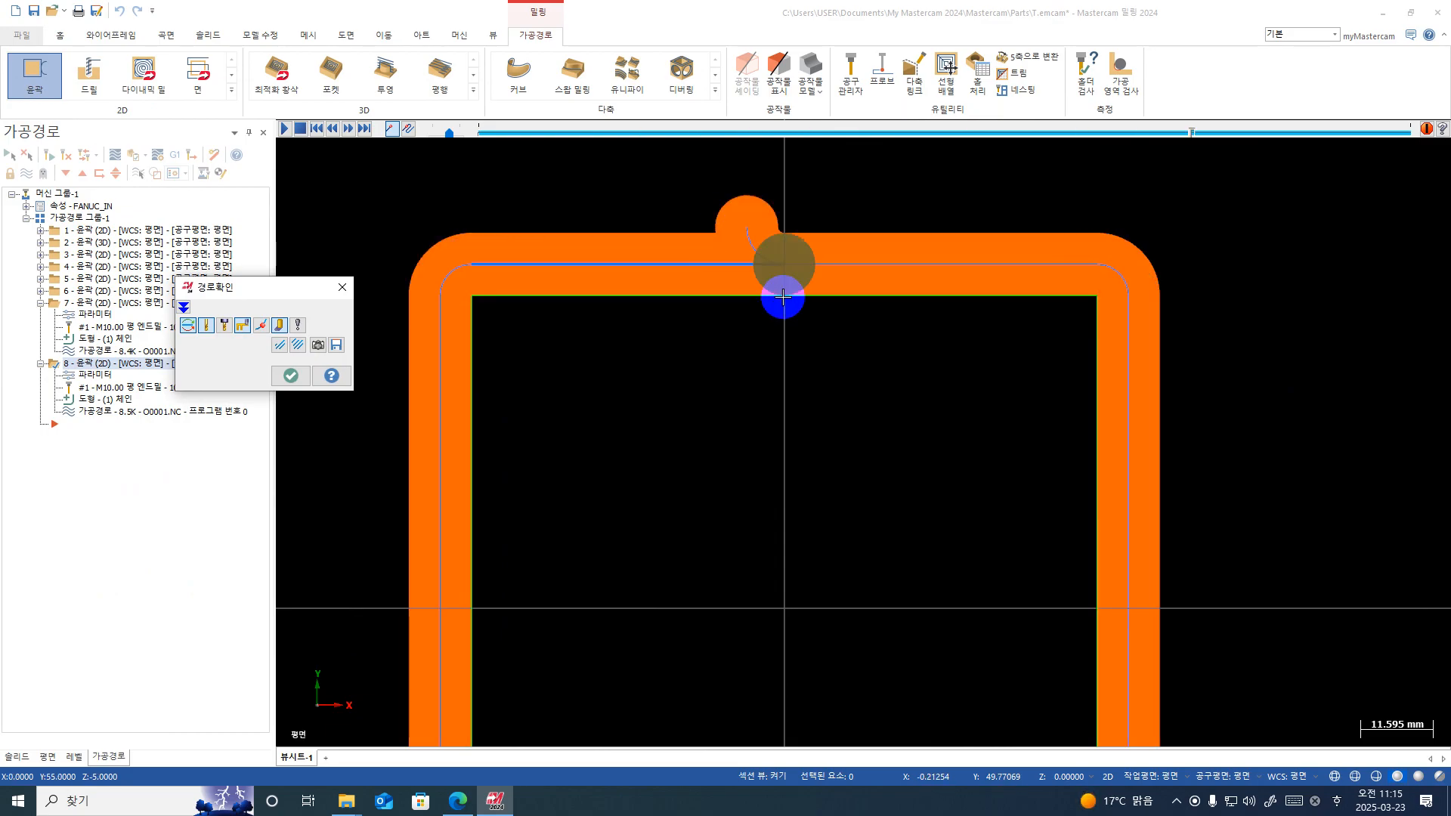
{"action": "key", "text": "s"}
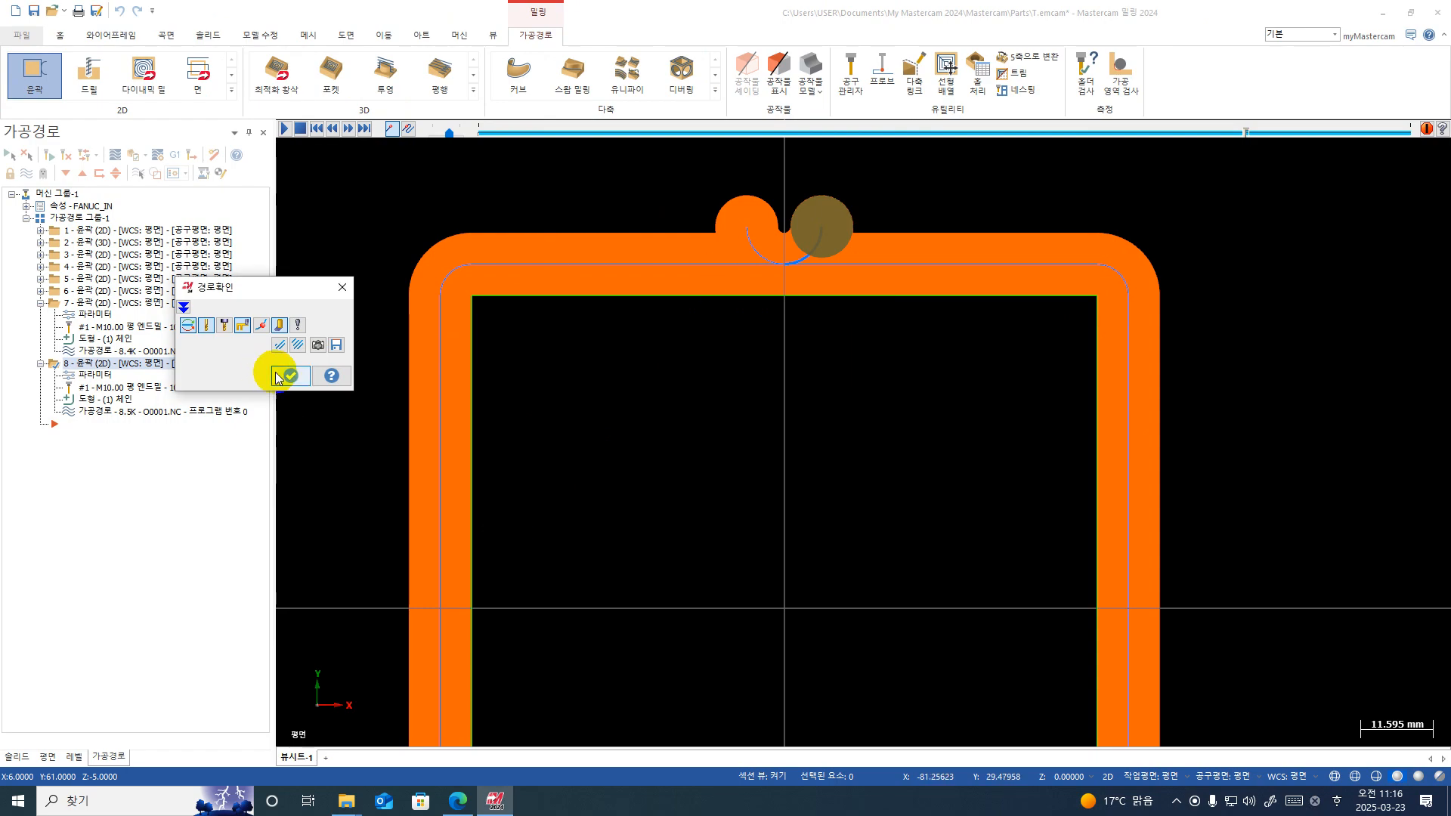
{"action": "left_click", "coordinate": [285, 376]}
Step: Set the contour's lead-in/lead-out overlap distance to 2.0 and accept the parameters
{"action": "left_click", "coordinate": [92, 374]}
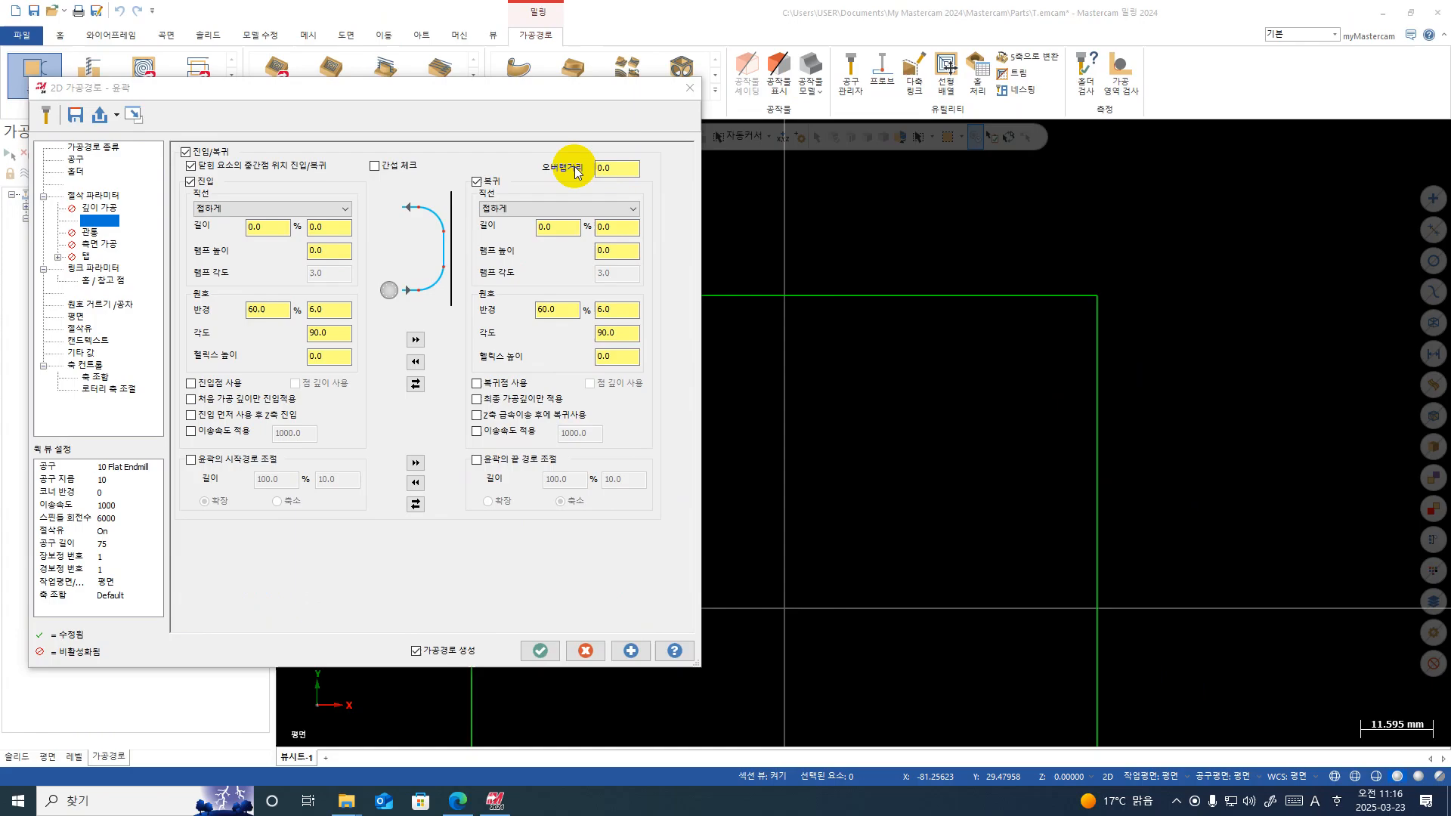
{"action": "left_click_drag", "start_coordinate": [619, 169], "coordinate": [566, 174]}
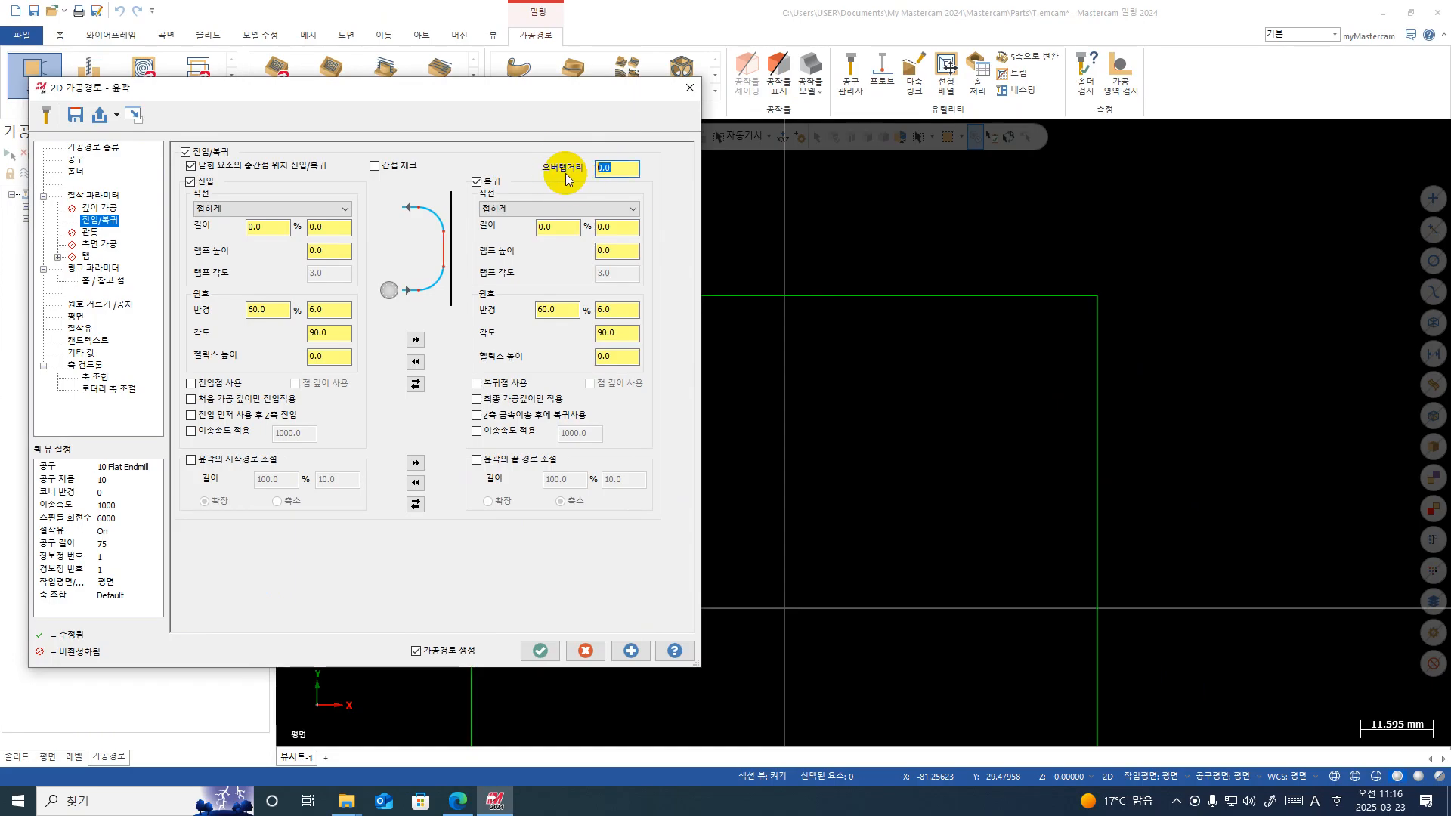
{"action": "type", "text": "2.0"}
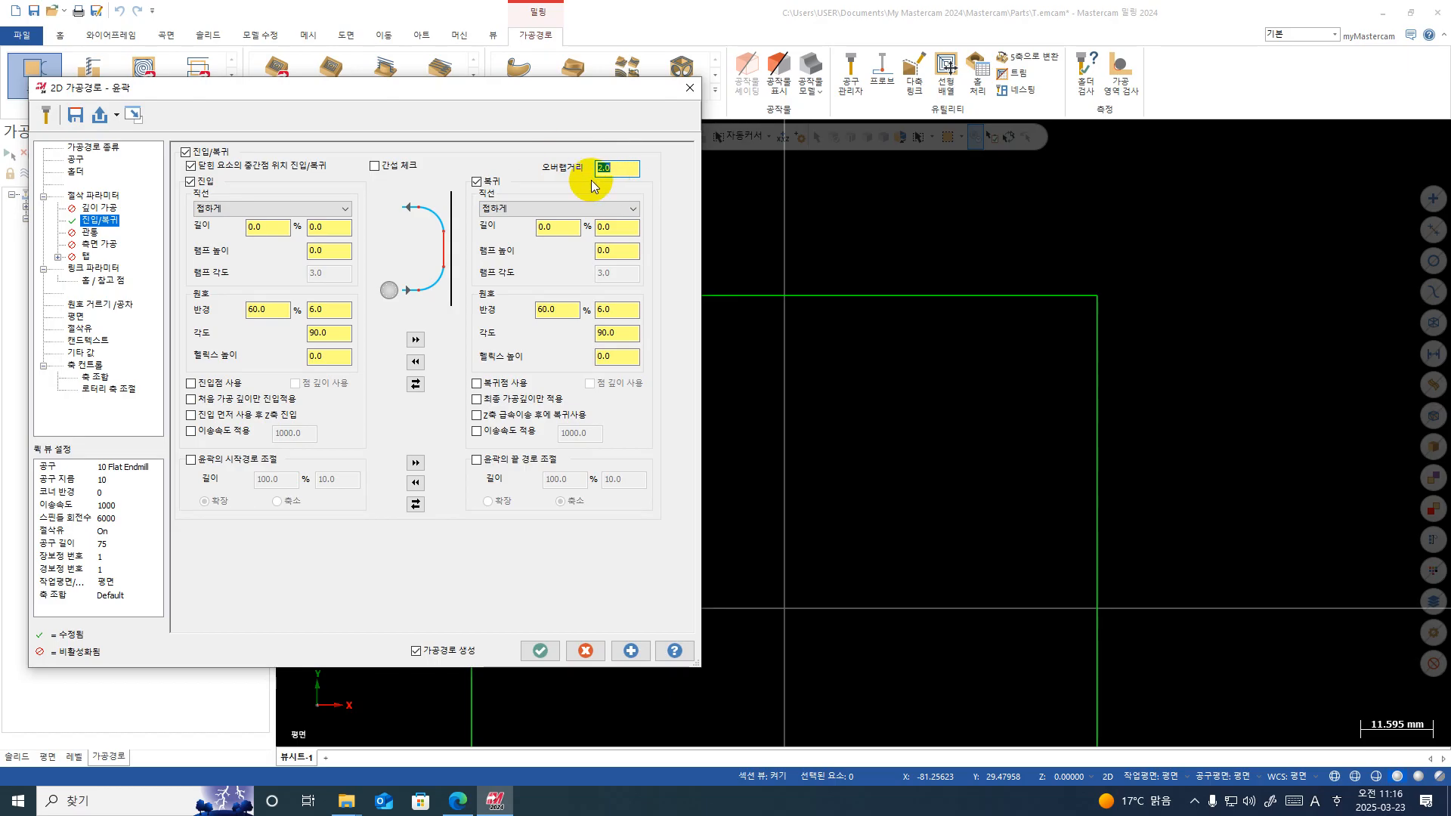
{"action": "left_click", "coordinate": [538, 650]}
Step: Backplot the contour, hide the cut material, and examine the overlap between the entry and exit arcs at the upper edge's middle
{"action": "left_click", "coordinate": [112, 154]}
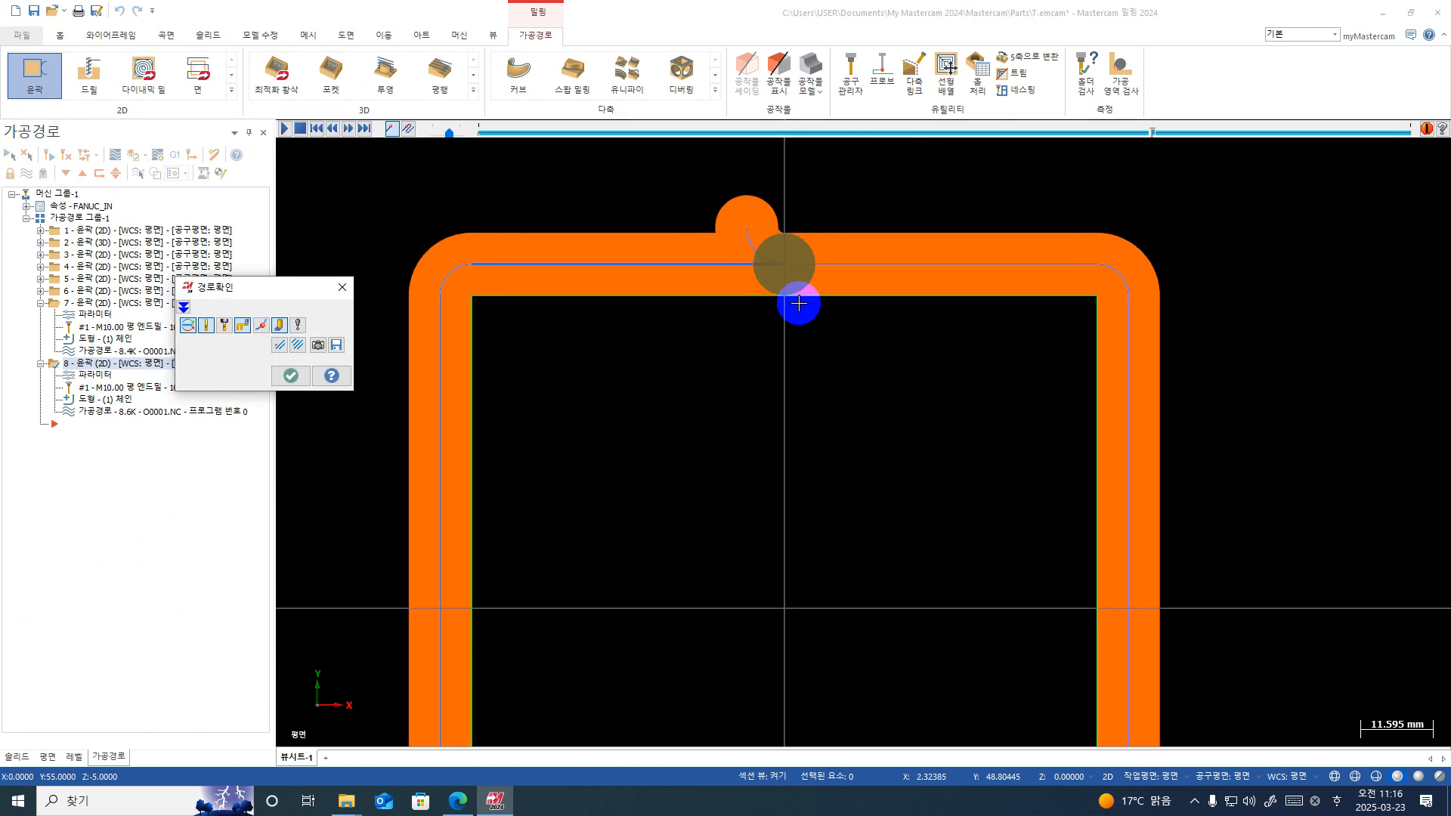
{"action": "scroll", "coordinate": [784, 302], "scroll_direction": "up", "scroll_amount": 4}
{"action": "scroll", "coordinate": [784, 301], "scroll_direction": "up", "scroll_amount": 1}
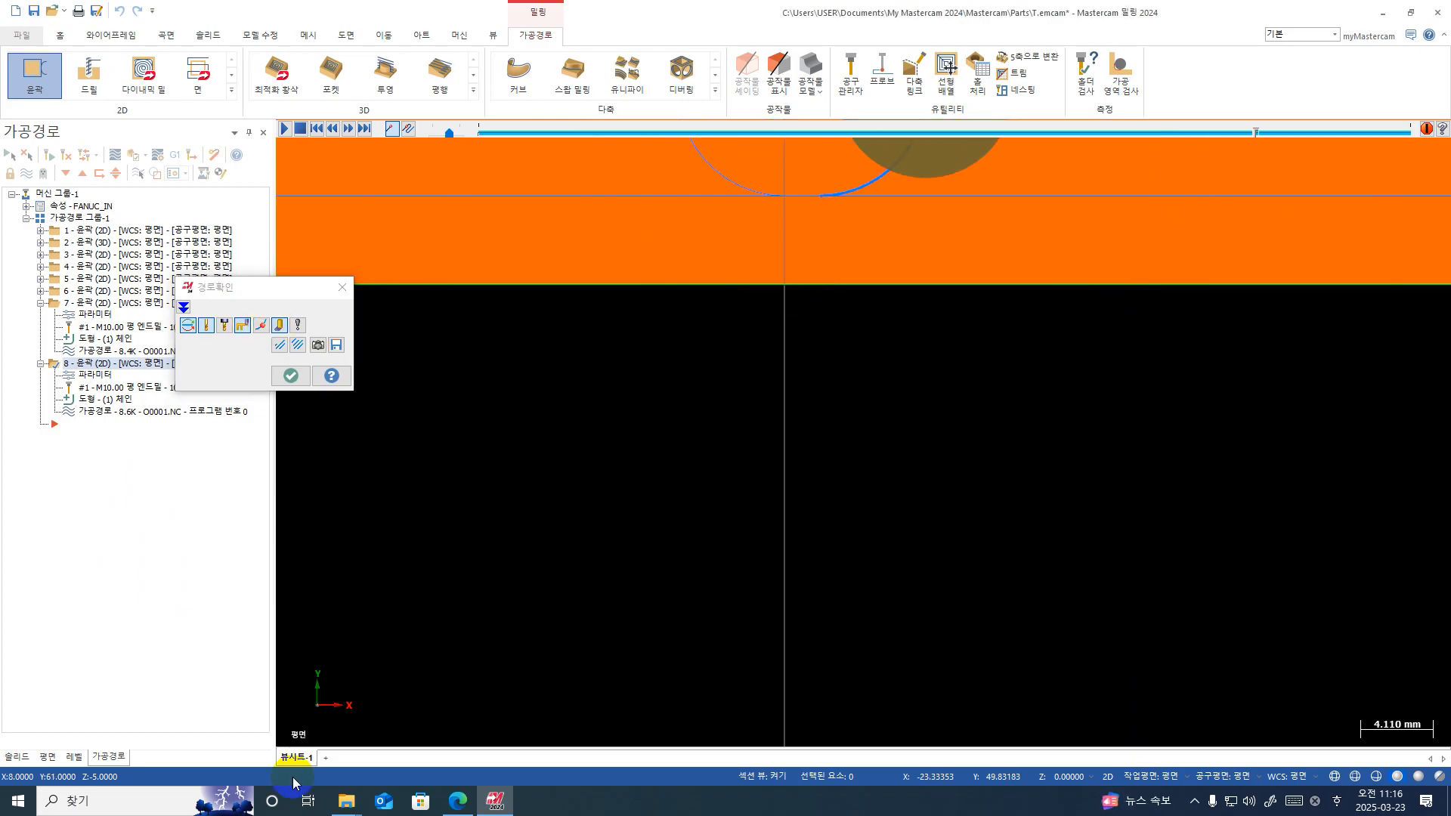
{"action": "left_click", "coordinate": [526, 638]}
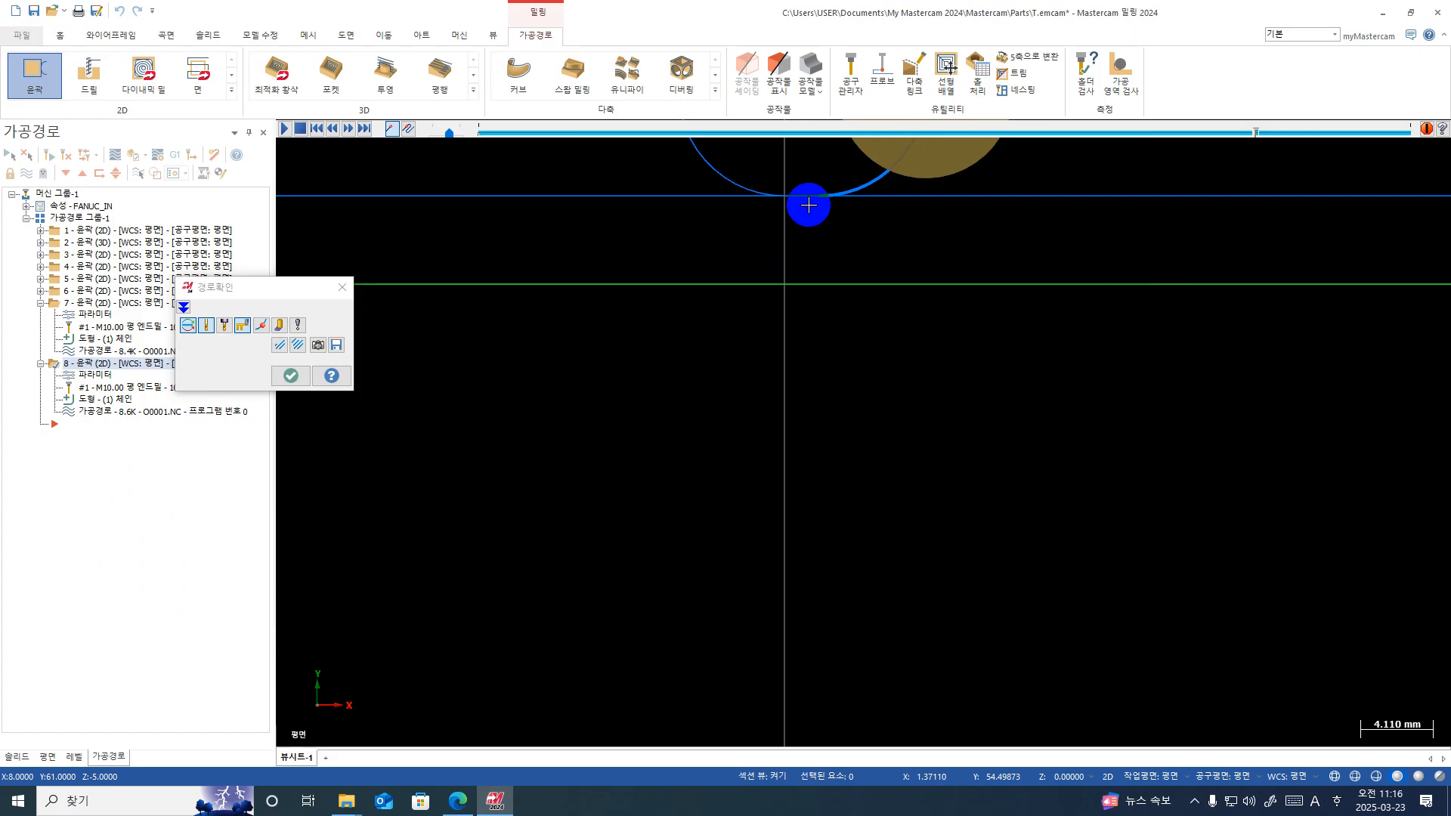
{"action": "scroll", "coordinate": [635, 443], "scroll_direction": "down", "scroll_amount": 5}
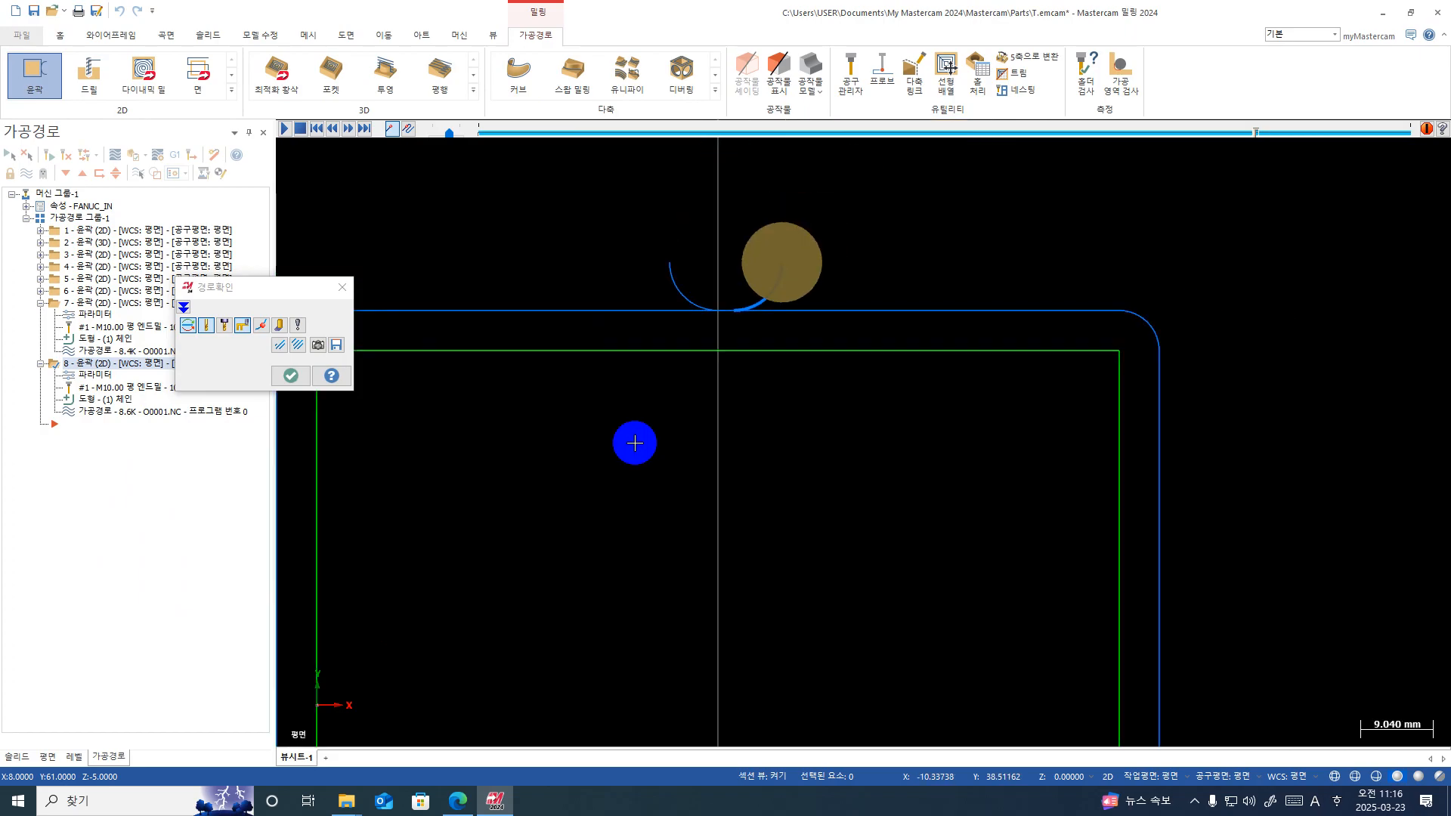
{"action": "scroll", "coordinate": [635, 443], "scroll_direction": "down", "scroll_amount": 2}
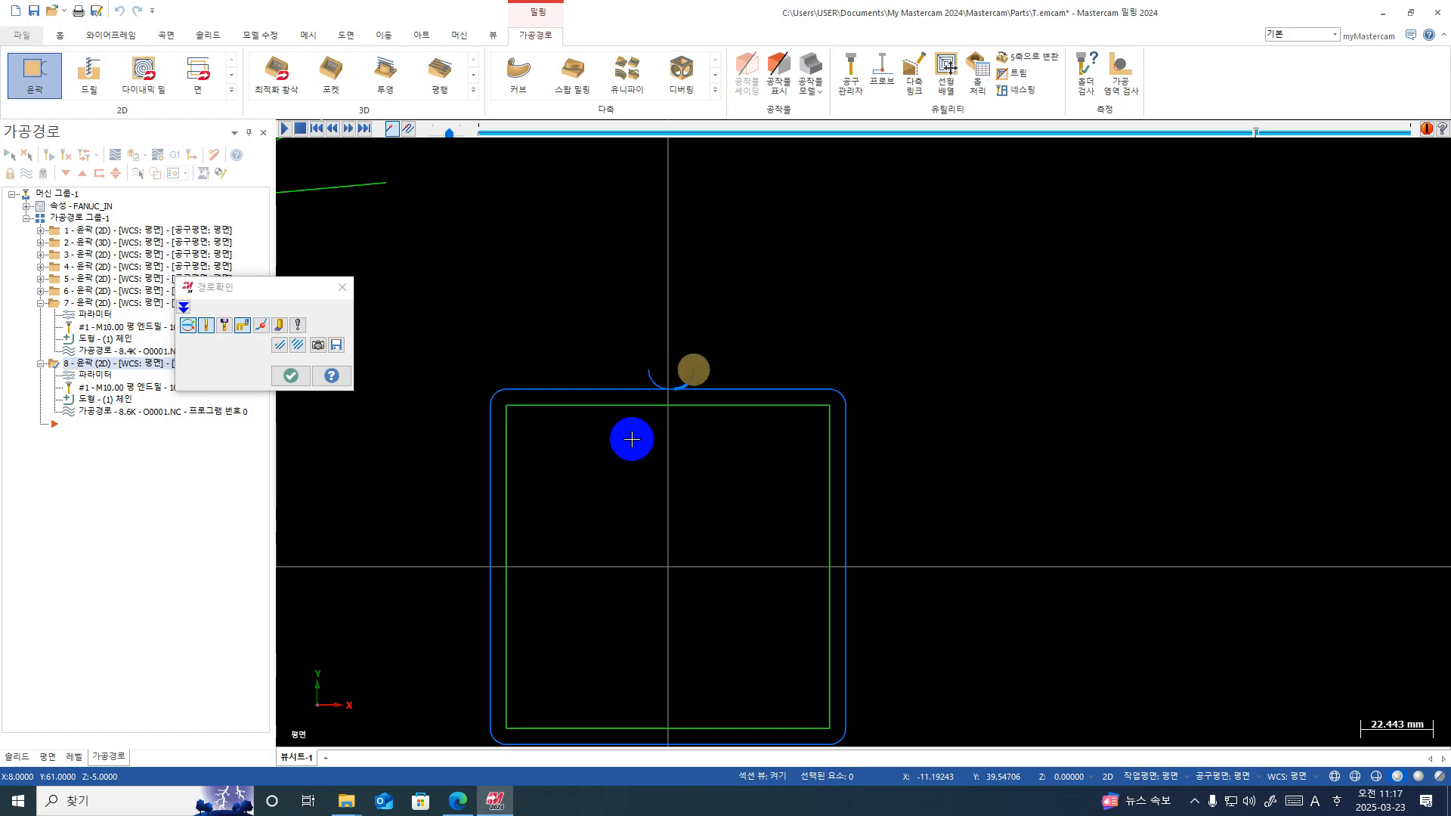
Step: Close the backplot and review the contour's midpoint entry/exit and overlap distance settings without changing them
{"action": "left_click", "coordinate": [291, 376]}
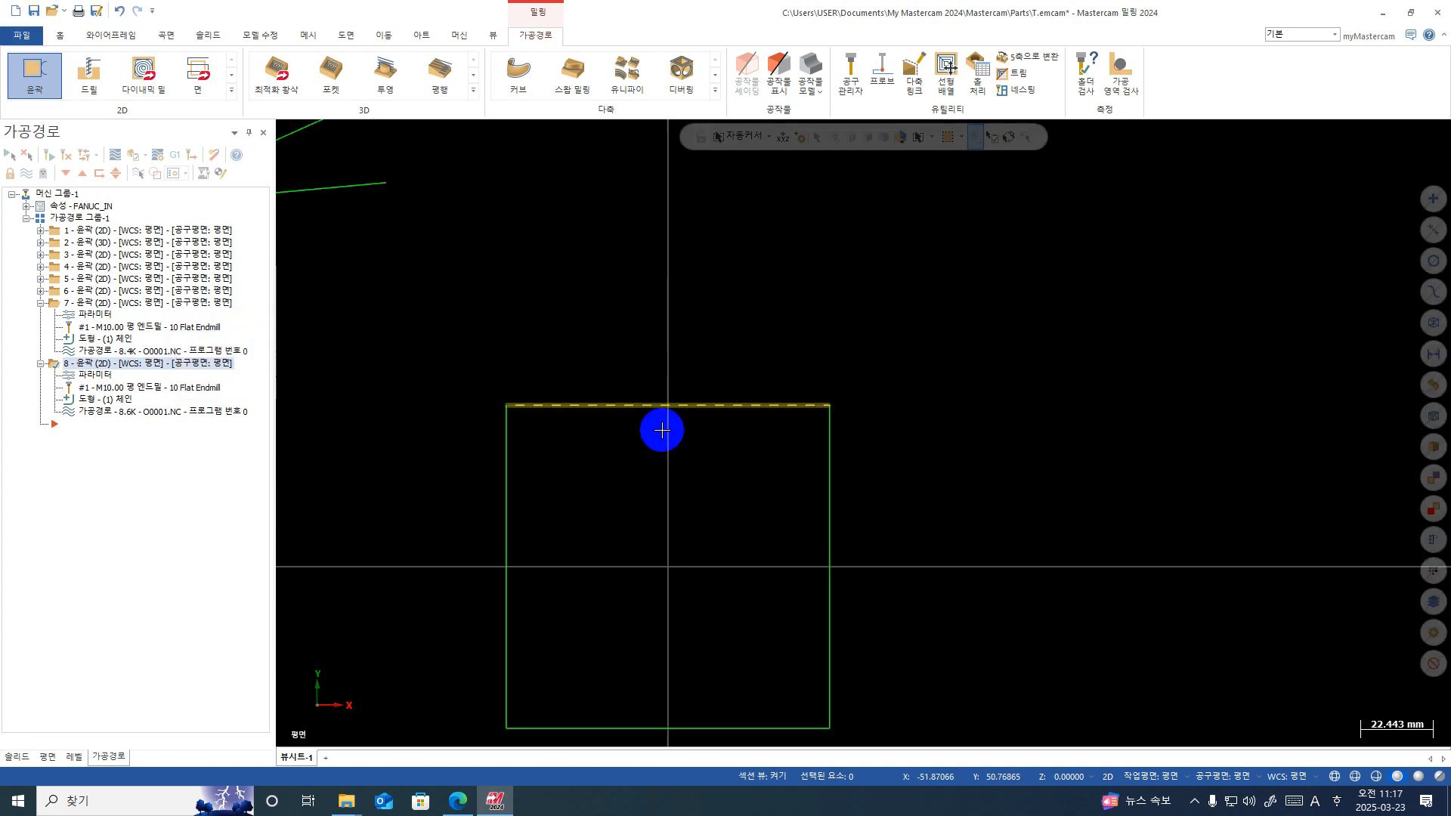
{"action": "left_click", "coordinate": [90, 374]}
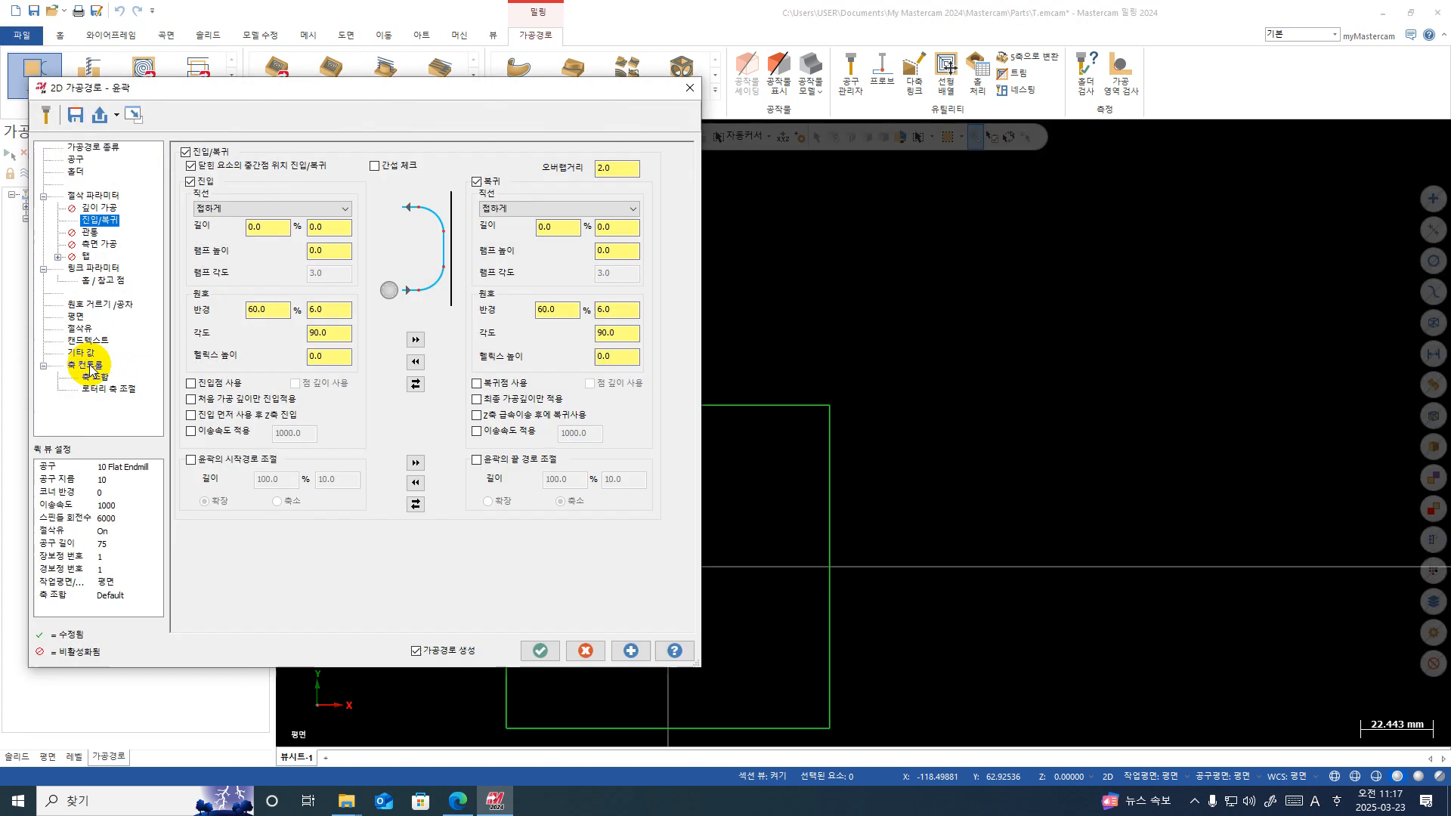
{"action": "left_click", "coordinate": [616, 170]}
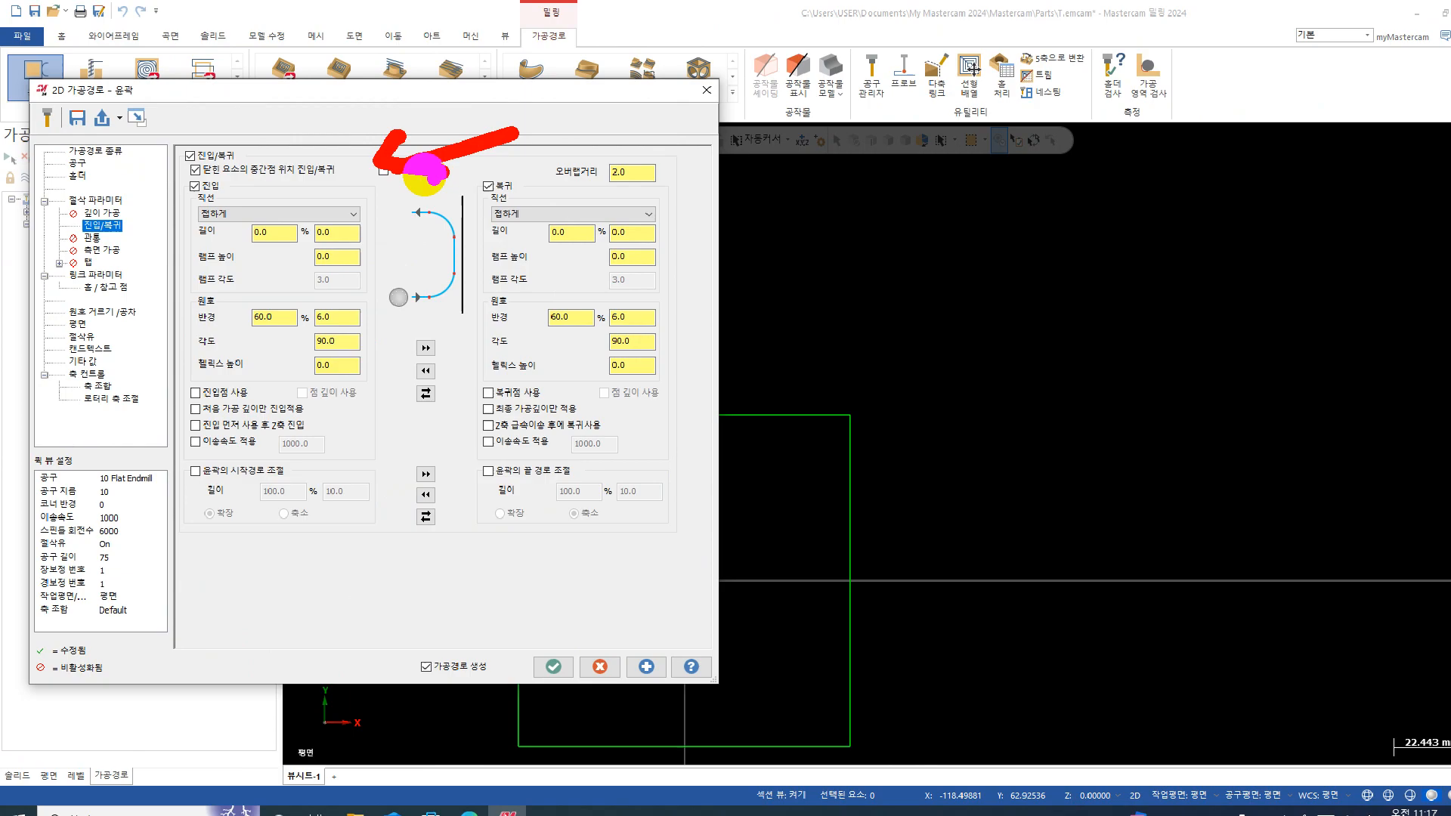
{"action": "left_click", "coordinate": [703, 92]}
Step: Draw a center-point circle with a 50 mm diameter in the empty area above and to the right of the square
{"action": "scroll", "coordinate": [613, 505], "scroll_direction": "down", "scroll_amount": 2}
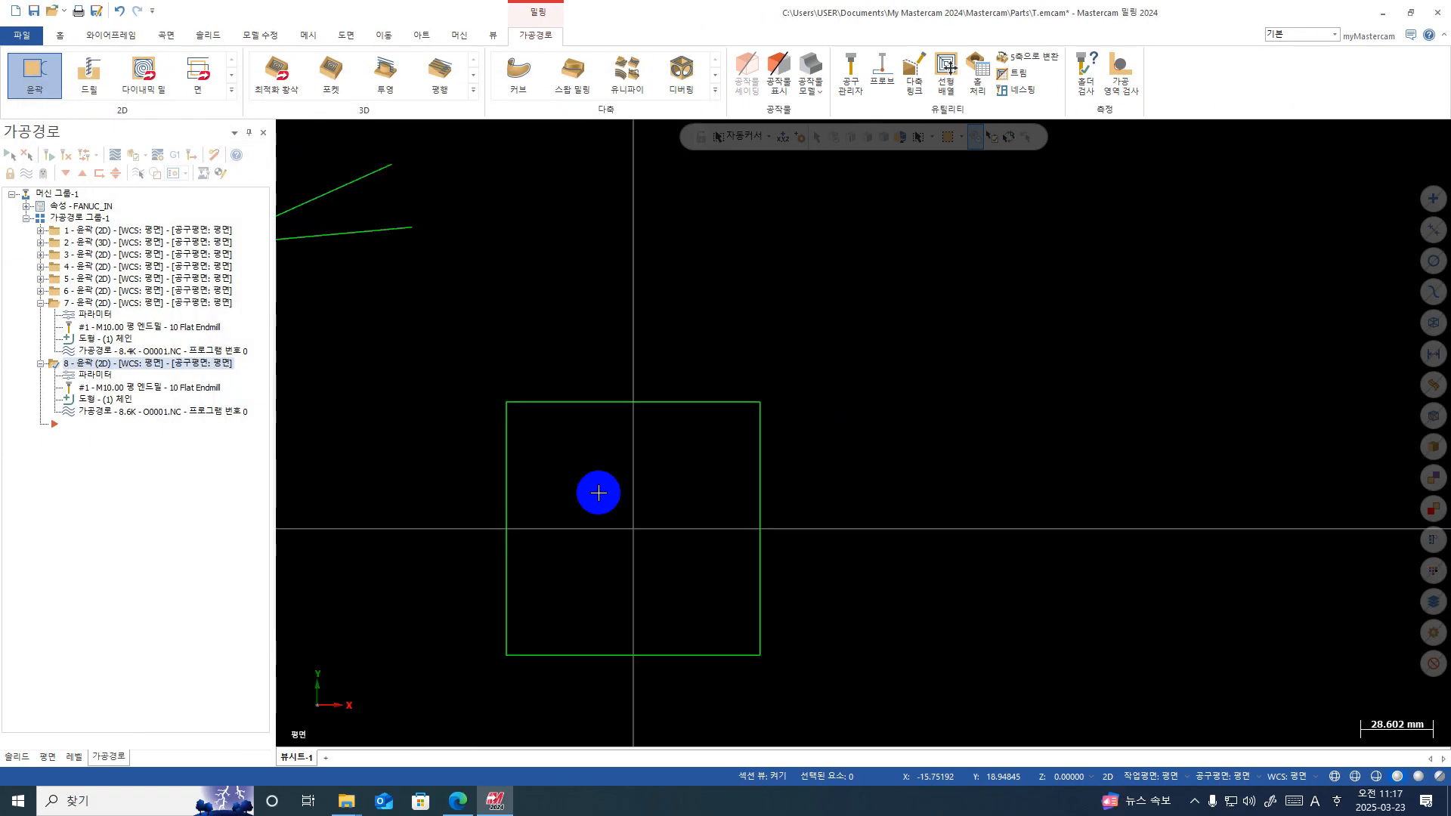
{"action": "scroll", "coordinate": [598, 493], "scroll_direction": "down", "scroll_amount": 2}
{"action": "left_click", "coordinate": [111, 35]}
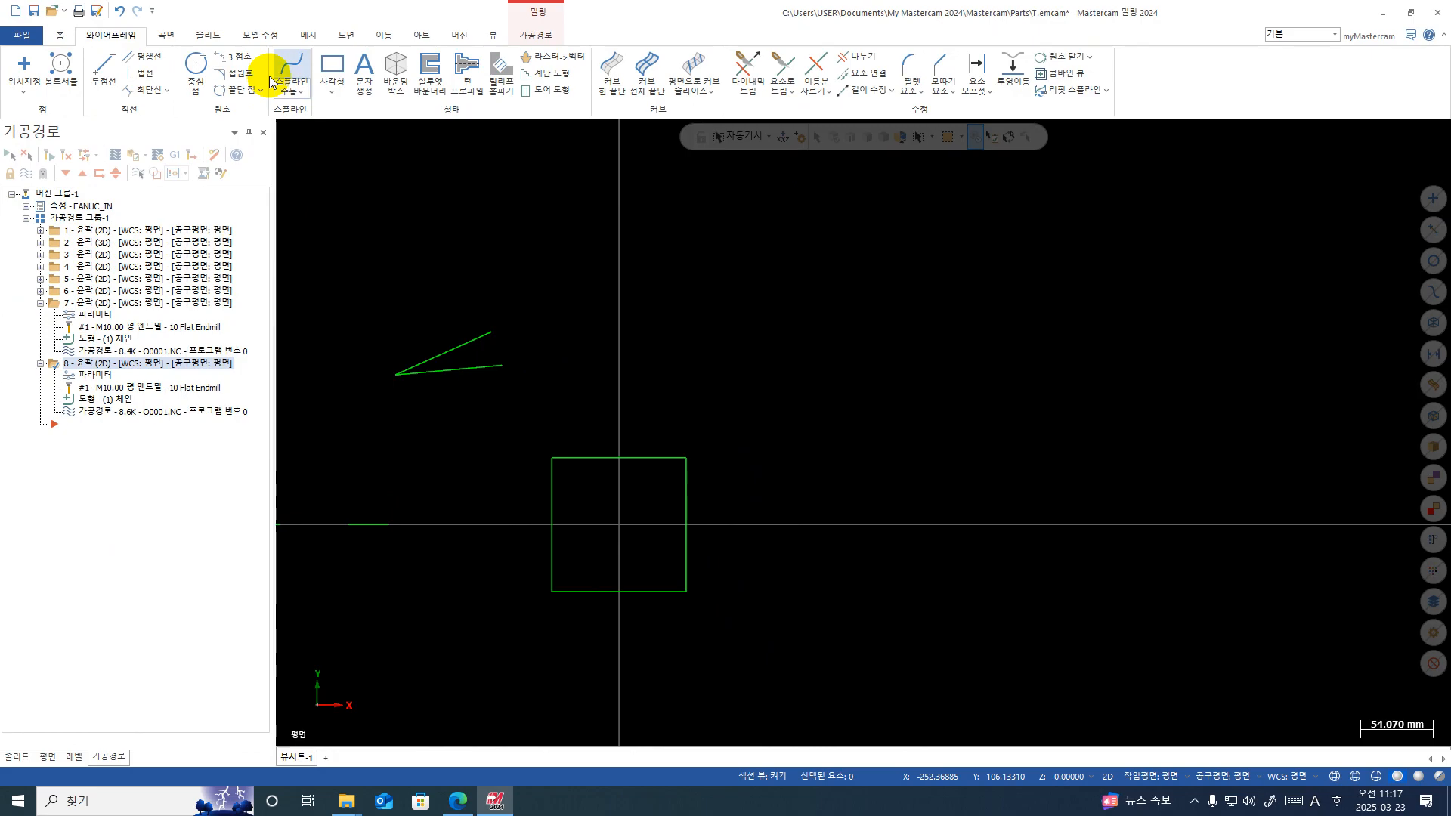
{"action": "left_click", "coordinate": [196, 68]}
{"action": "left_click", "coordinate": [886, 360]}
{"action": "left_click", "coordinate": [913, 395]}
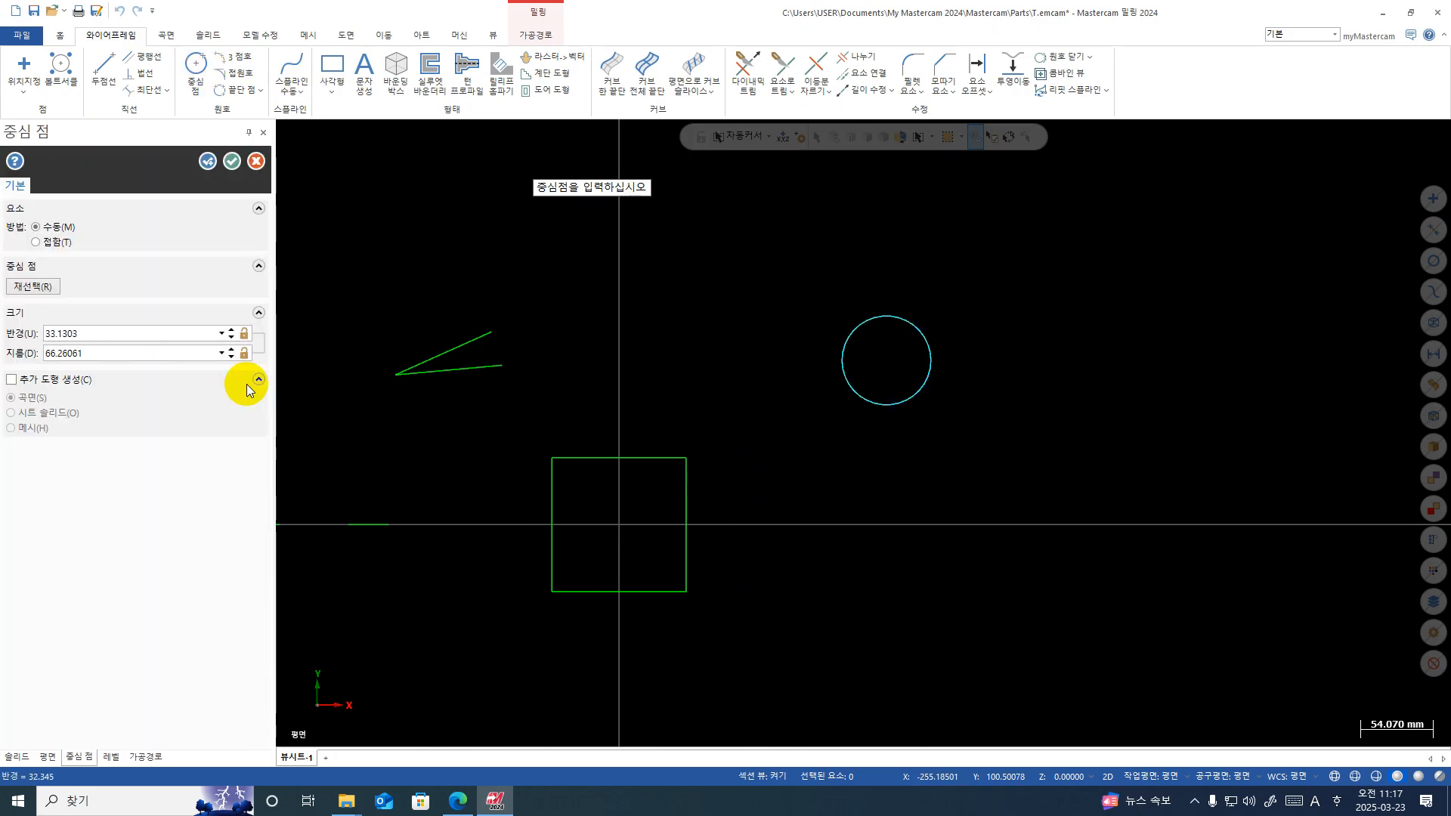
{"action": "left_click", "coordinate": [142, 351]}
{"action": "type", "text": "50"}
{"action": "key", "text": "Return"}
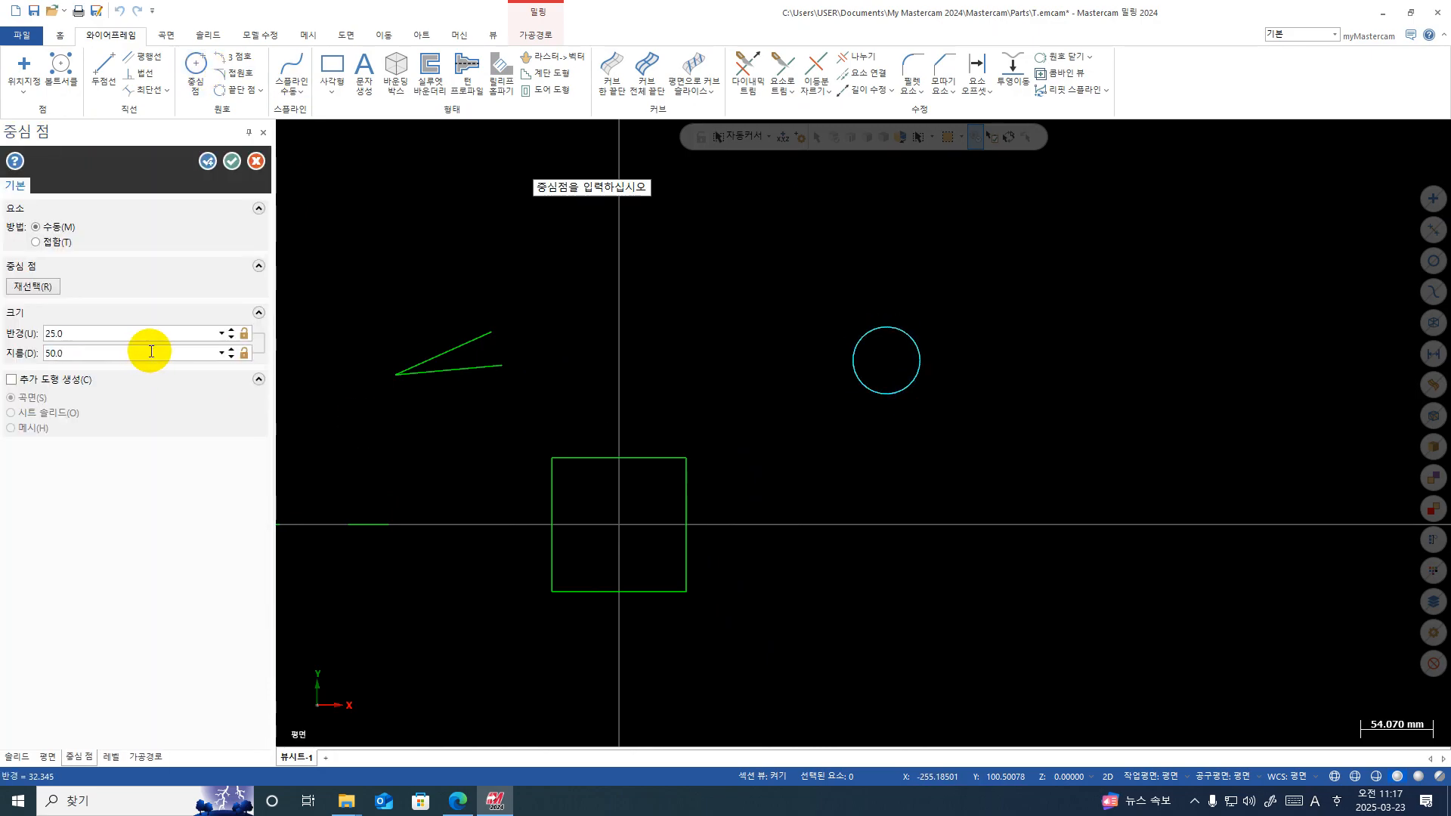
{"action": "left_click", "coordinate": [232, 161]}
Step: Collapse operations 7 and 8 in the toolpath list and start a new contour toolpath for the circle
{"action": "key", "text": "F1"}
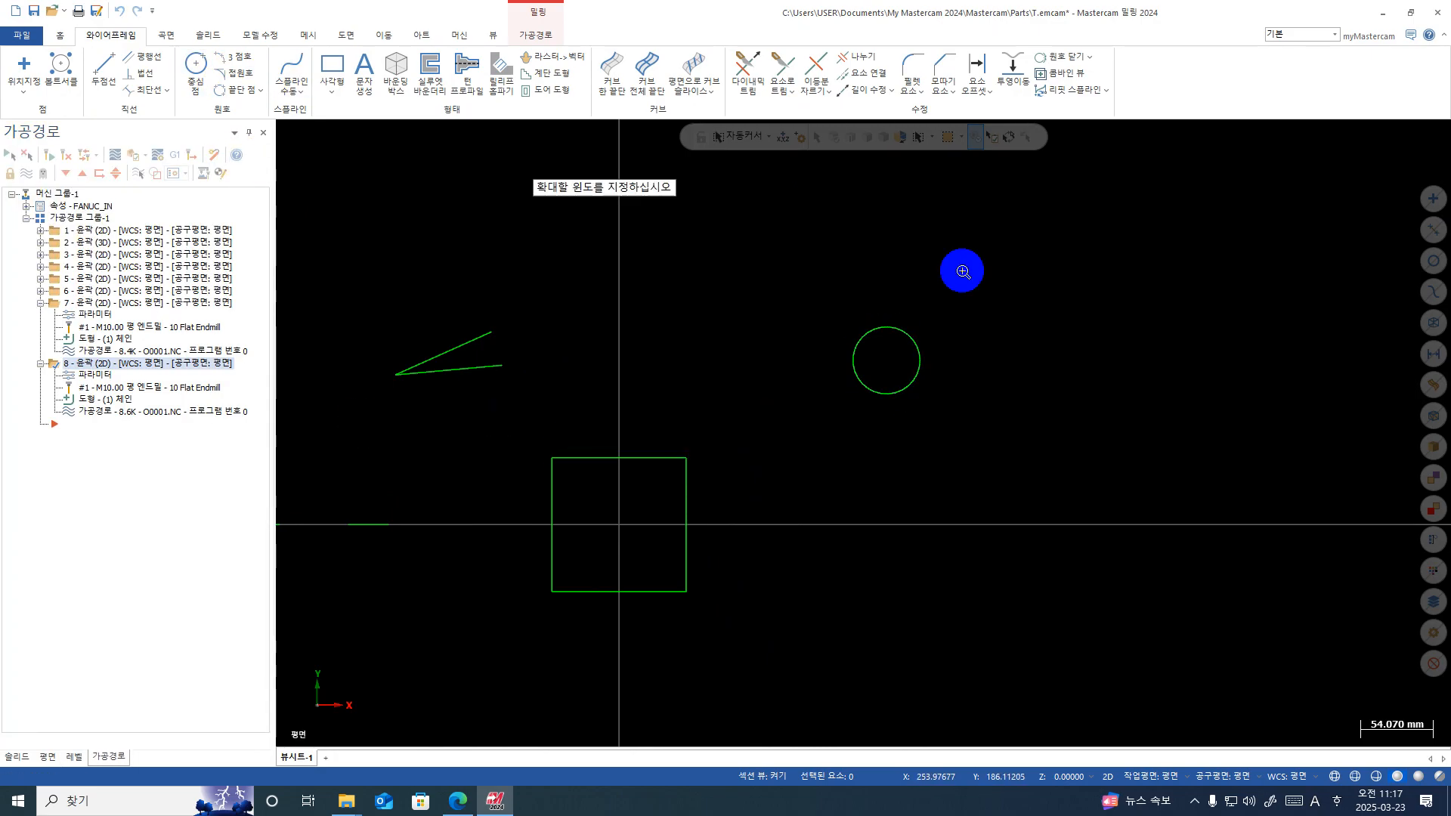
{"action": "left_click_drag", "start_coordinate": [962, 271], "coordinate": [765, 452]}
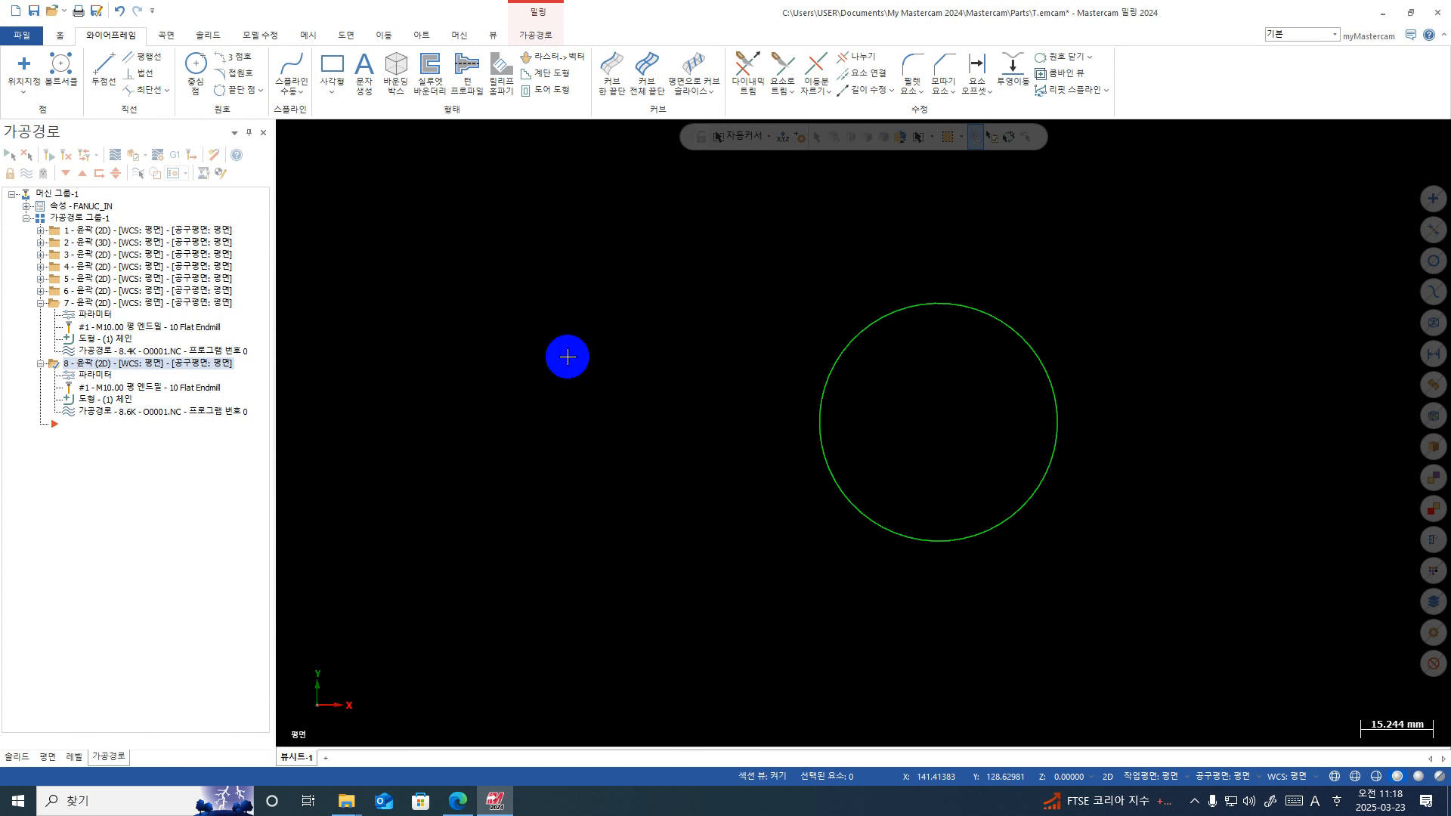
{"action": "left_click", "coordinate": [30, 310]}
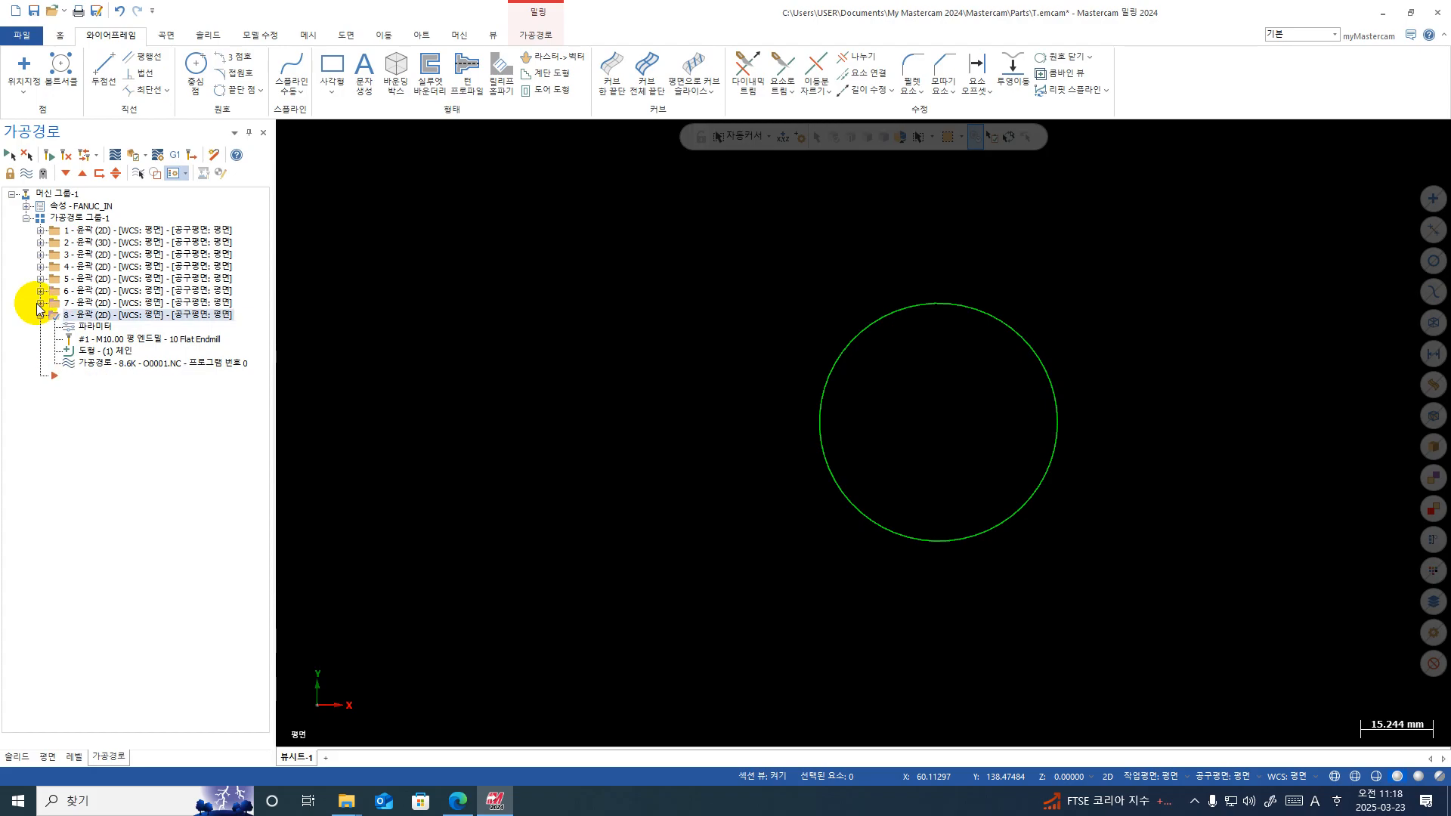
{"action": "left_click", "coordinate": [40, 315]}
{"action": "left_click", "coordinate": [535, 35]}
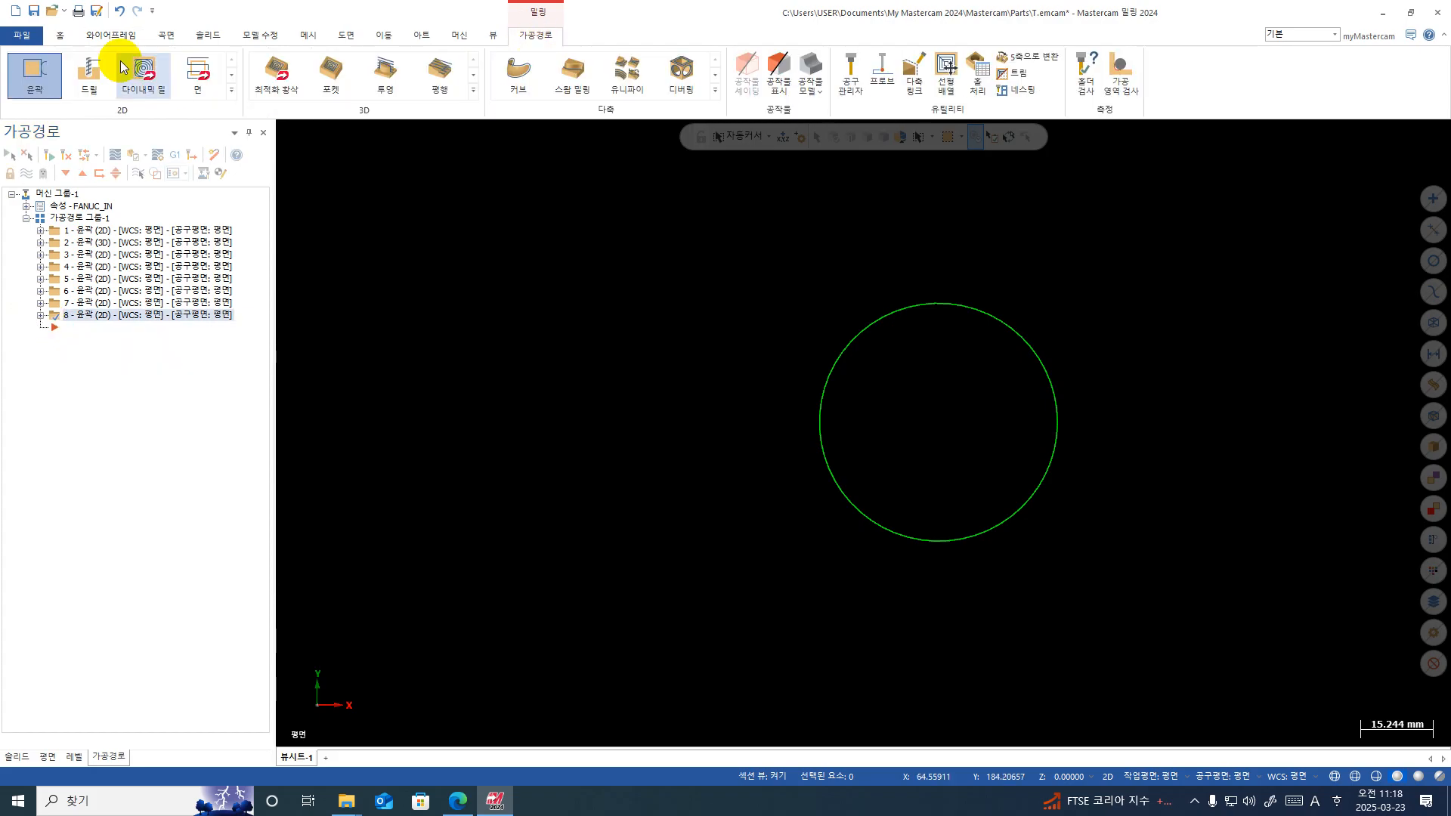
{"action": "left_click", "coordinate": [31, 63]}
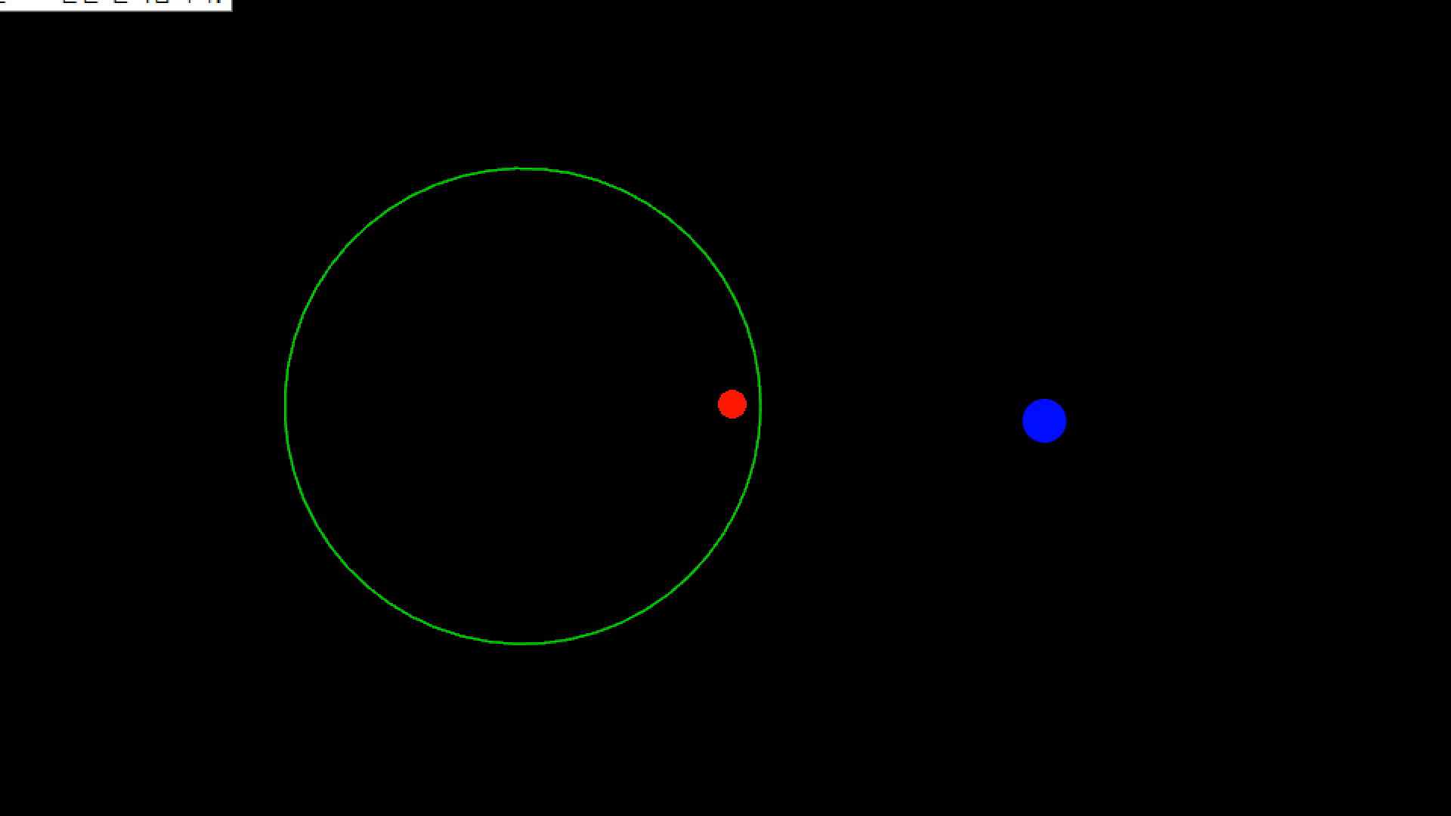
{"action": "left_click_drag", "start_coordinate": [1031, 428], "coordinate": [1064, 427]}
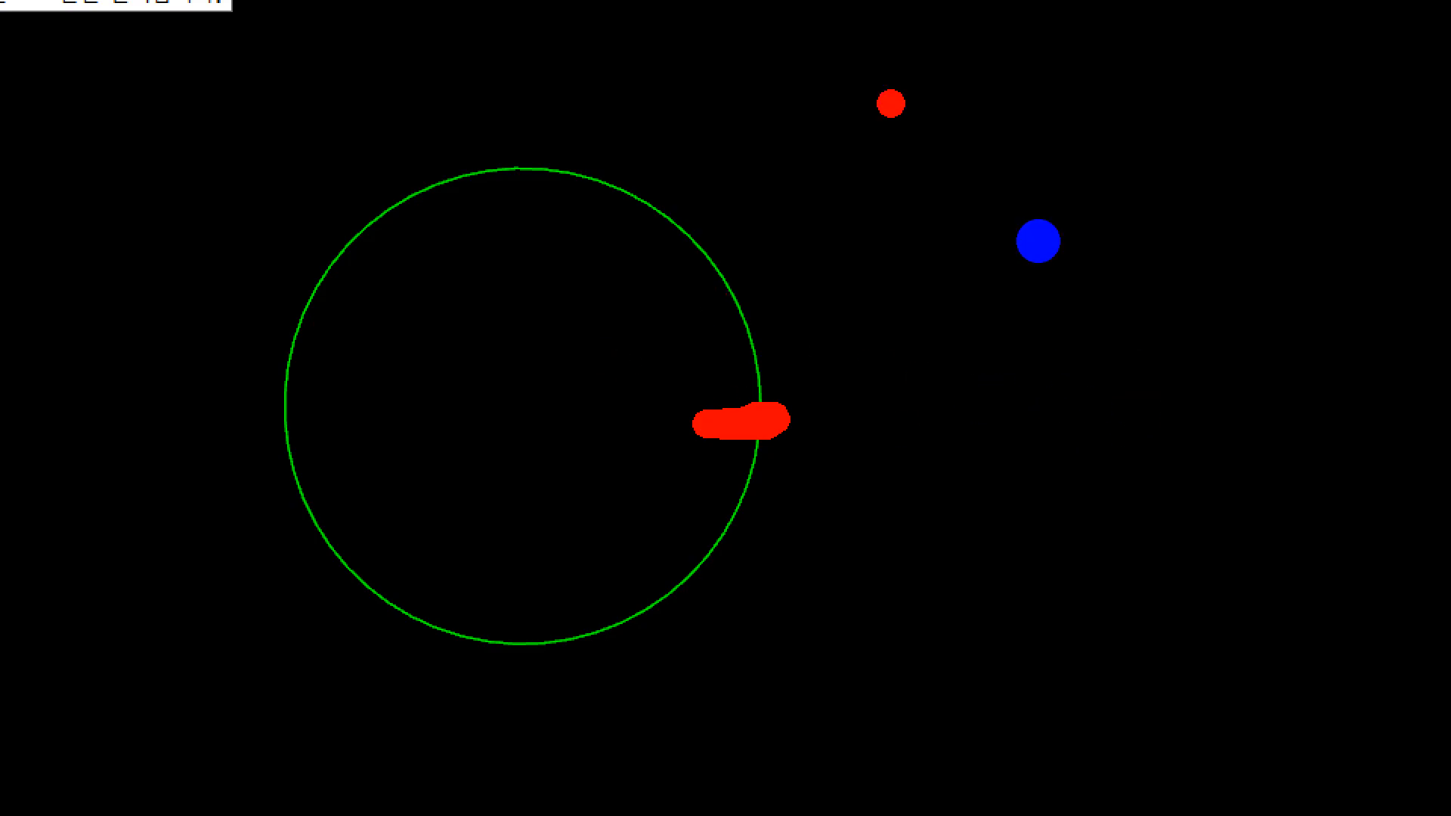
{"action": "mouse_move", "coordinate": [826, 421]}
{"action": "left_mouse_down"}
{"action": "mouse_move", "coordinate": [839, 418]}
{"action": "mouse_move", "coordinate": [819, 407]}
{"action": "left_mouse_up"}
{"action": "key", "text": "Escape"}
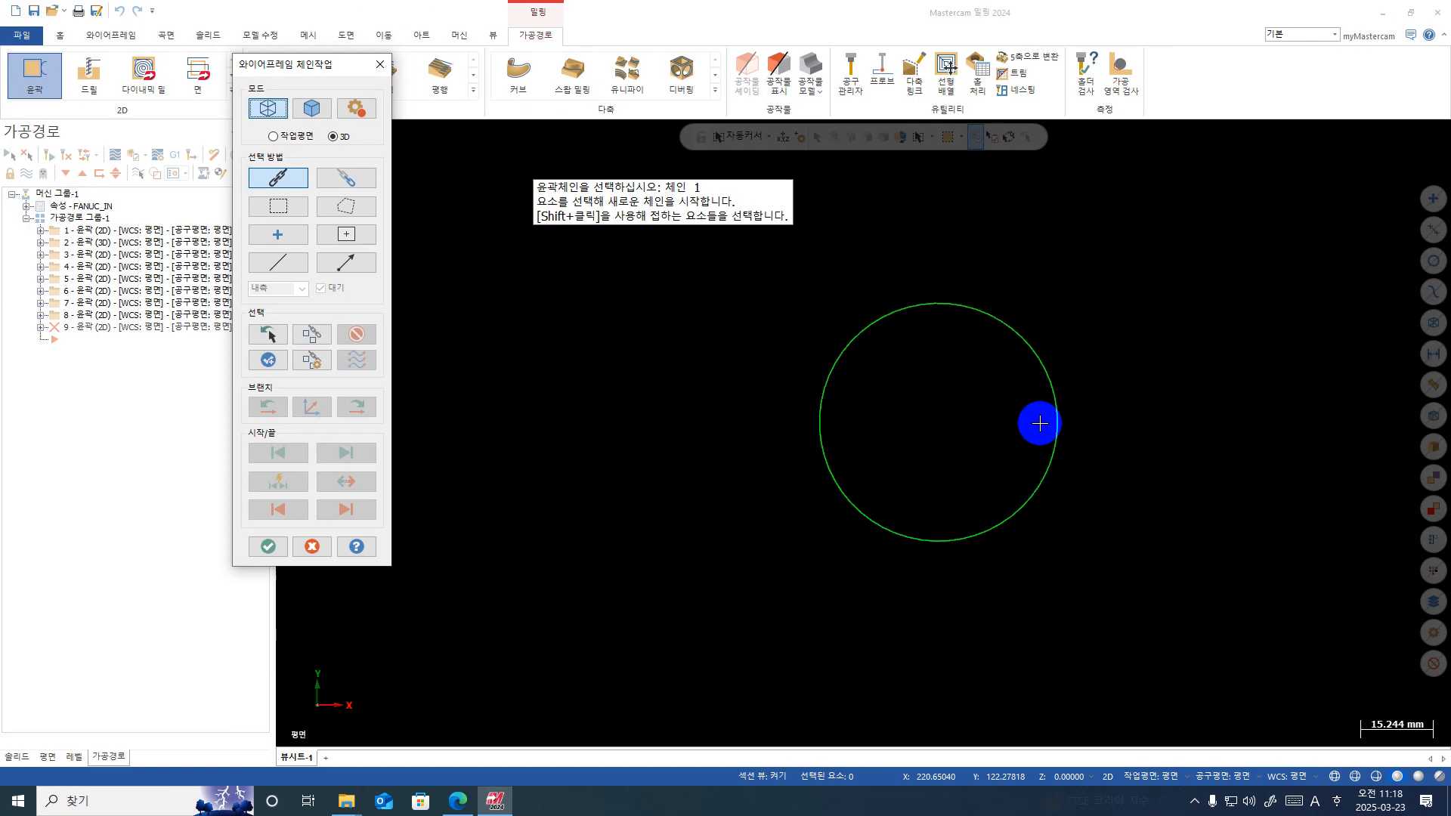
{"action": "key", "text": "ctrl+1"}
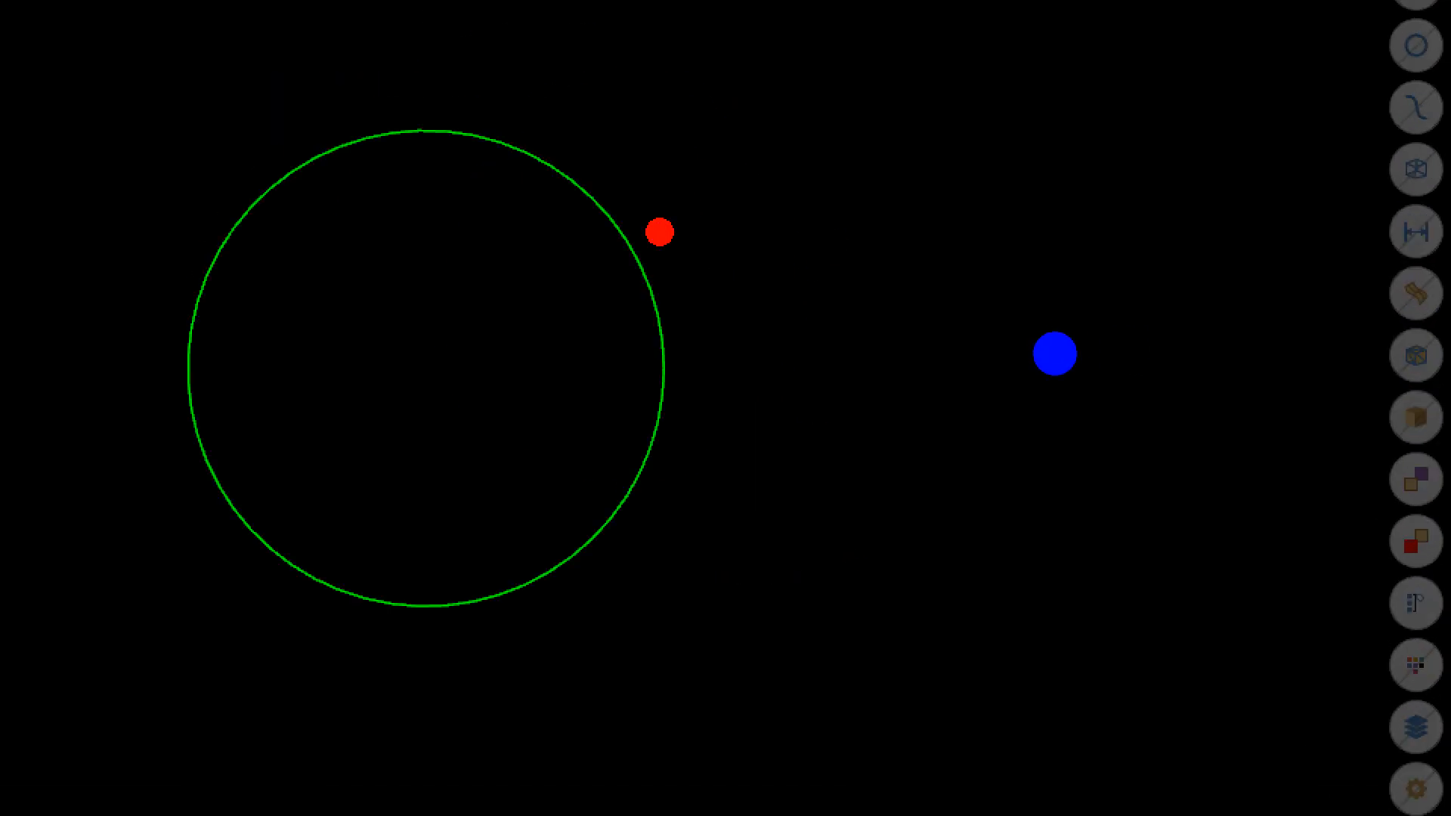
{"action": "mouse_move", "coordinate": [1036, 428]}
{"action": "left_mouse_down"}
{"action": "mouse_move", "coordinate": [1020, 431]}
{"action": "mouse_move", "coordinate": [1039, 430]}
{"action": "left_mouse_up"}
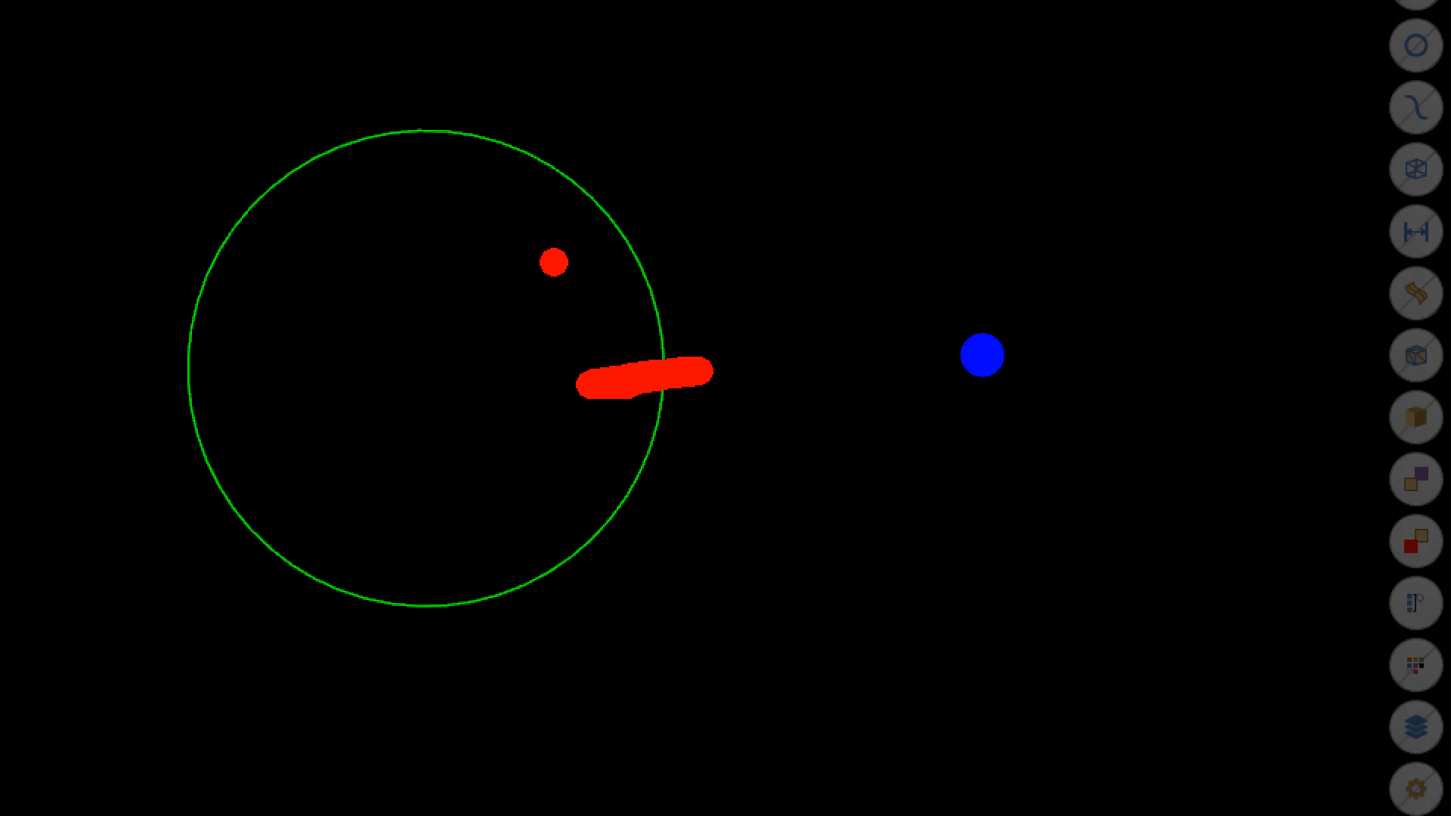
{"action": "left_click_drag", "start_coordinate": [1030, 366], "coordinate": [1054, 330]}
{"action": "mouse_move", "coordinate": [1051, 514]}
{"action": "left_mouse_down"}
{"action": "mouse_move", "coordinate": [1023, 492]}
{"action": "mouse_move", "coordinate": [1063, 438]}
{"action": "mouse_move", "coordinate": [1023, 392]}
{"action": "mouse_move", "coordinate": [854, 440]}
{"action": "mouse_move", "coordinate": [1074, 424]}
{"action": "left_mouse_up"}
{"action": "mouse_move", "coordinate": [1127, 405]}
{"action": "left_mouse_down"}
{"action": "mouse_move", "coordinate": [1270, 372]}
{"action": "mouse_move", "coordinate": [1119, 618]}
{"action": "left_mouse_up"}
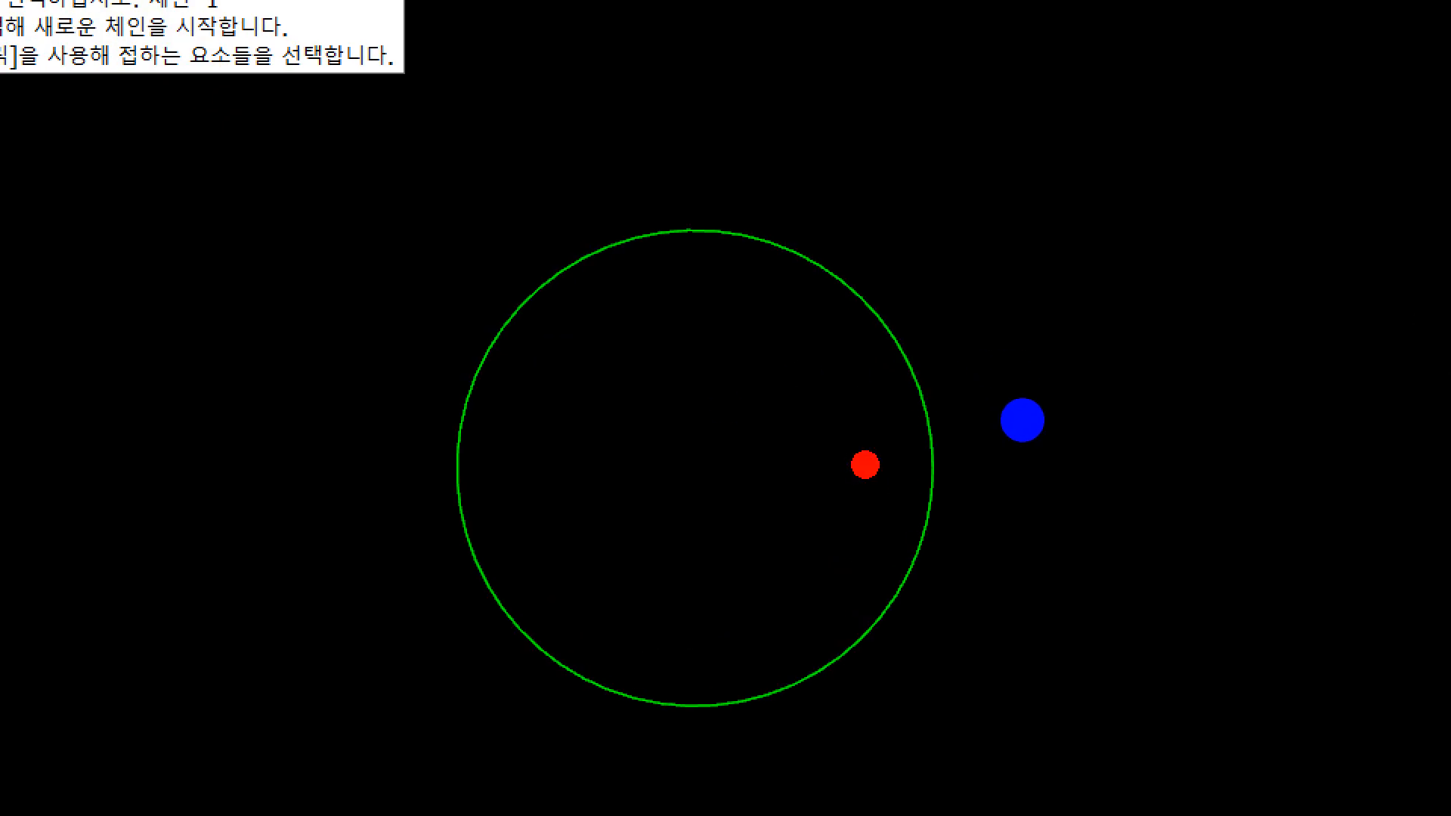
{"action": "left_click_drag", "start_coordinate": [726, 463], "coordinate": [1051, 463]}
{"action": "mouse_move", "coordinate": [805, 352]}
{"action": "left_mouse_down"}
{"action": "mouse_move", "coordinate": [820, 370]}
{"action": "mouse_move", "coordinate": [902, 211]}
{"action": "left_mouse_up"}
{"action": "mouse_move", "coordinate": [858, 359]}
{"action": "left_mouse_down"}
{"action": "mouse_move", "coordinate": [894, 505]}
{"action": "mouse_move", "coordinate": [873, 335]}
{"action": "left_mouse_up"}
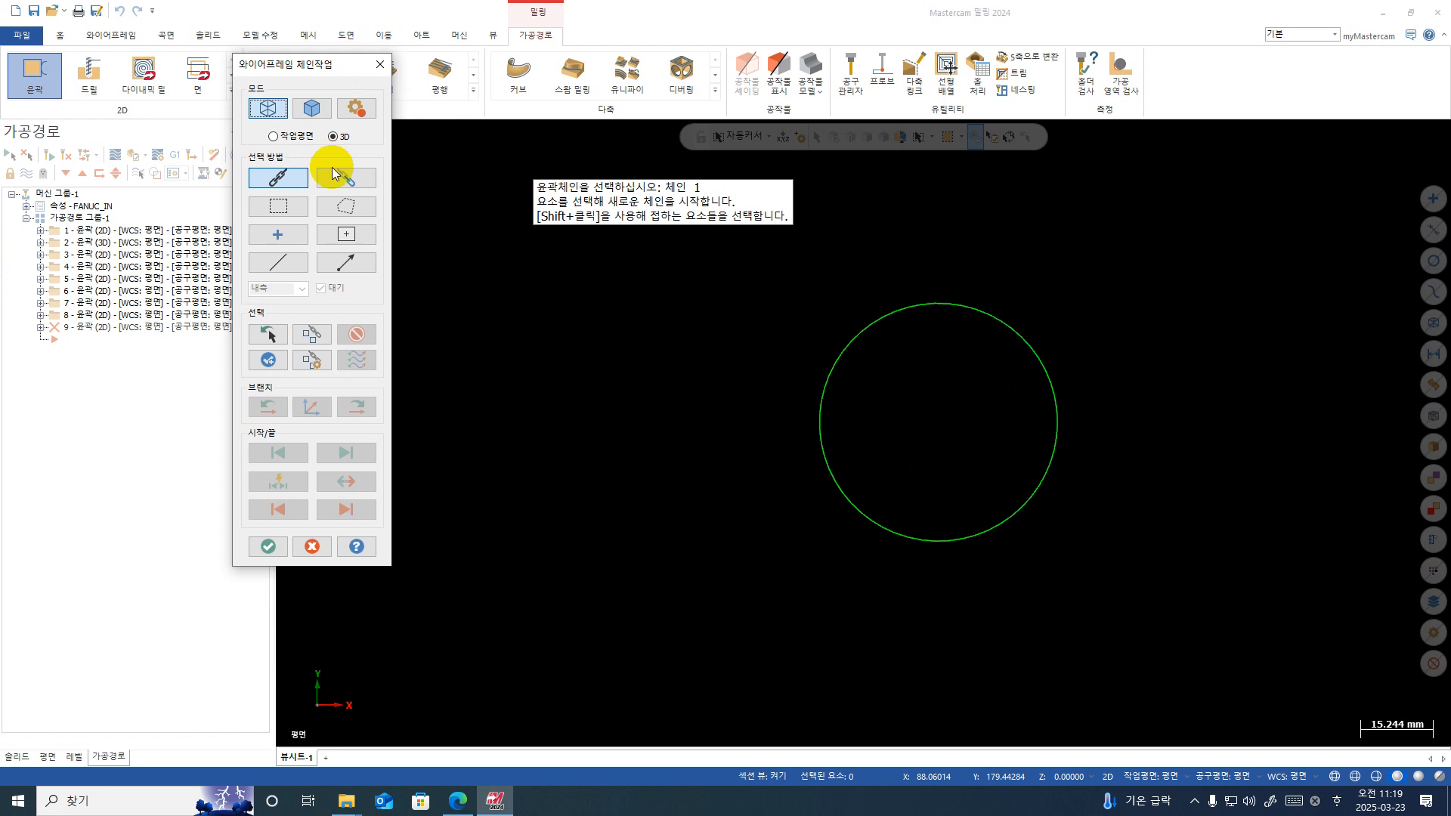
Step: Chain the whole circle for the contour and review its tool and cut parameters
{"action": "left_click", "coordinate": [1032, 364]}
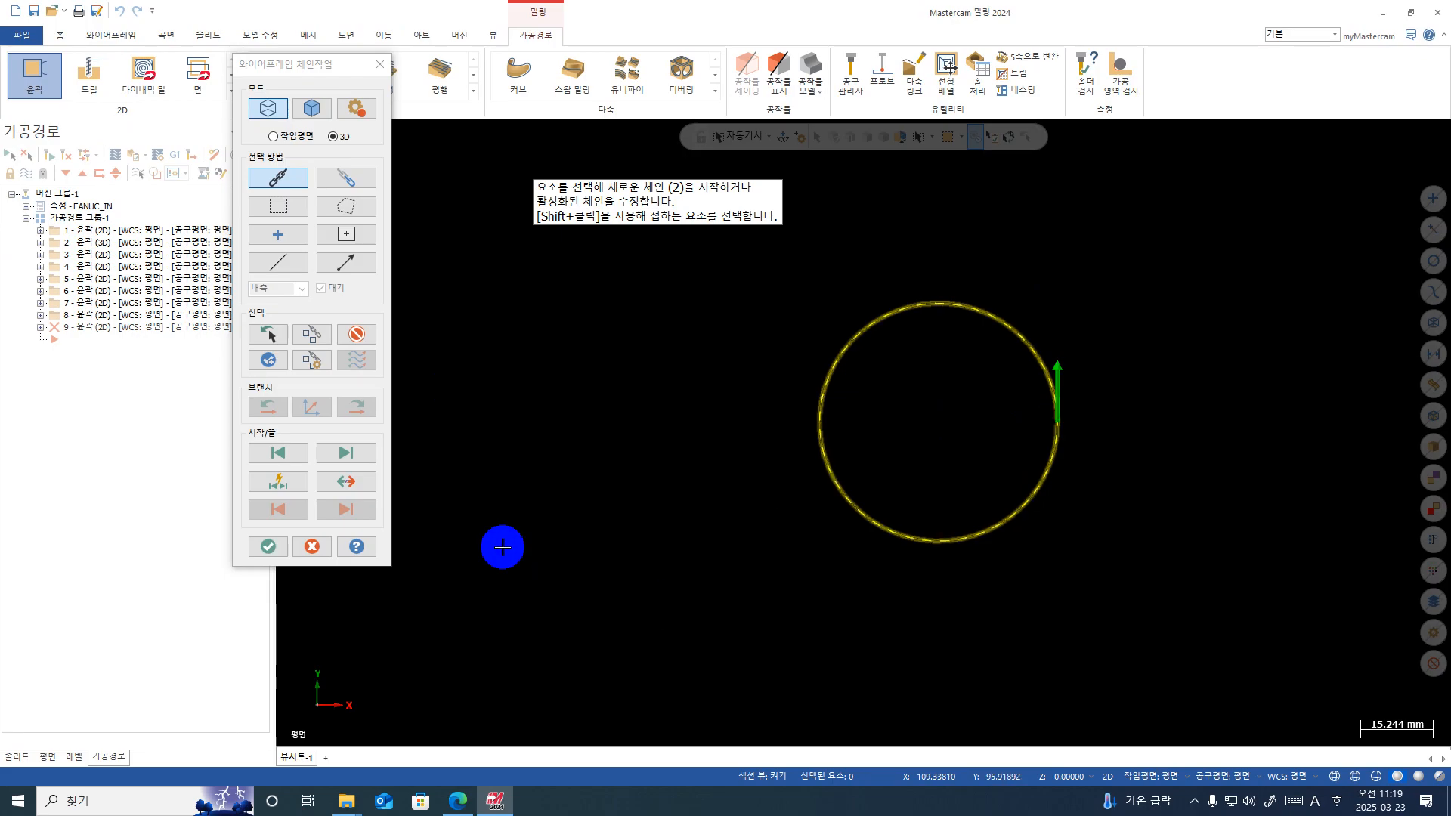
{"action": "left_click", "coordinate": [273, 546]}
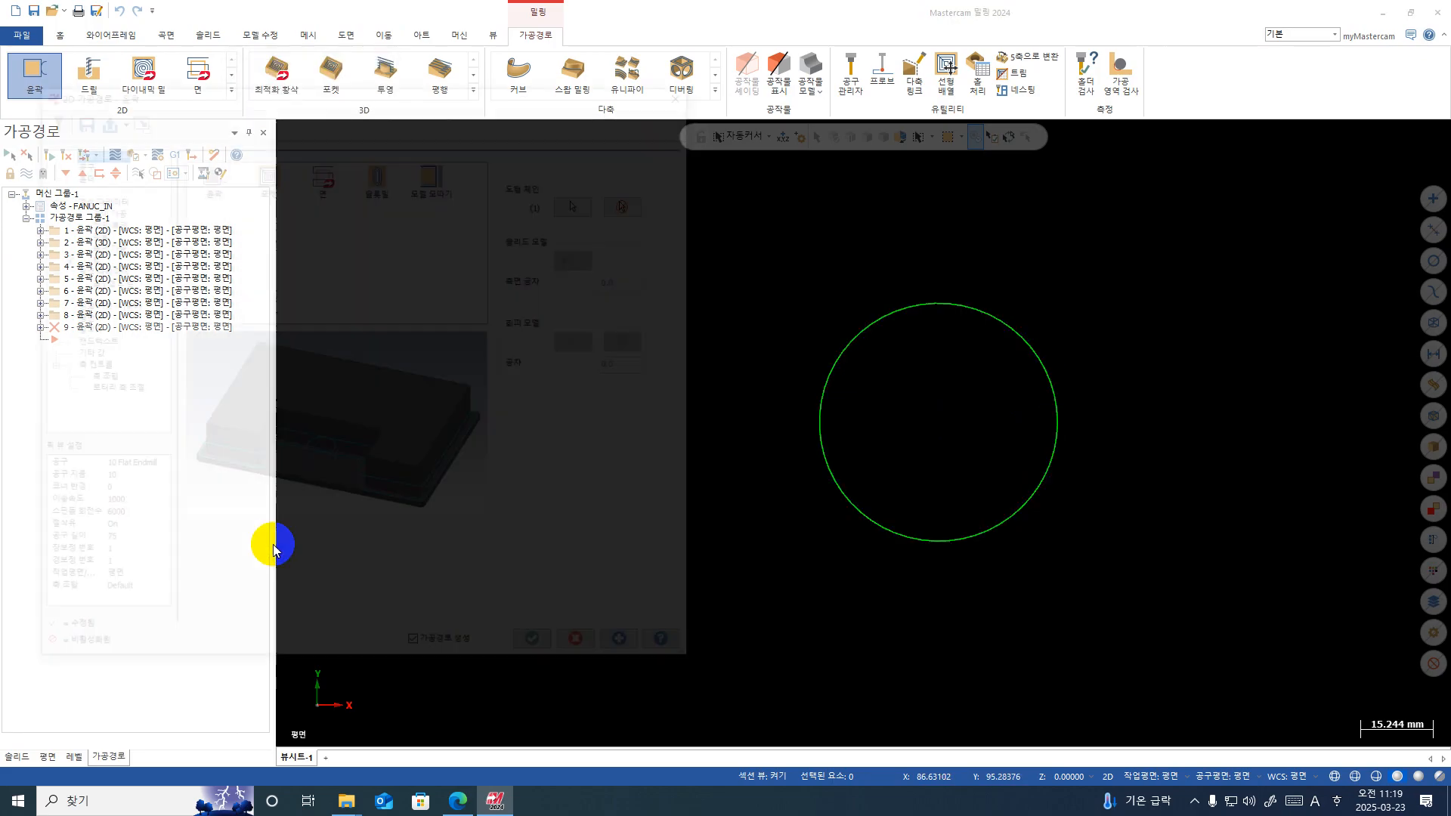
{"action": "left_click", "coordinate": [76, 159]}
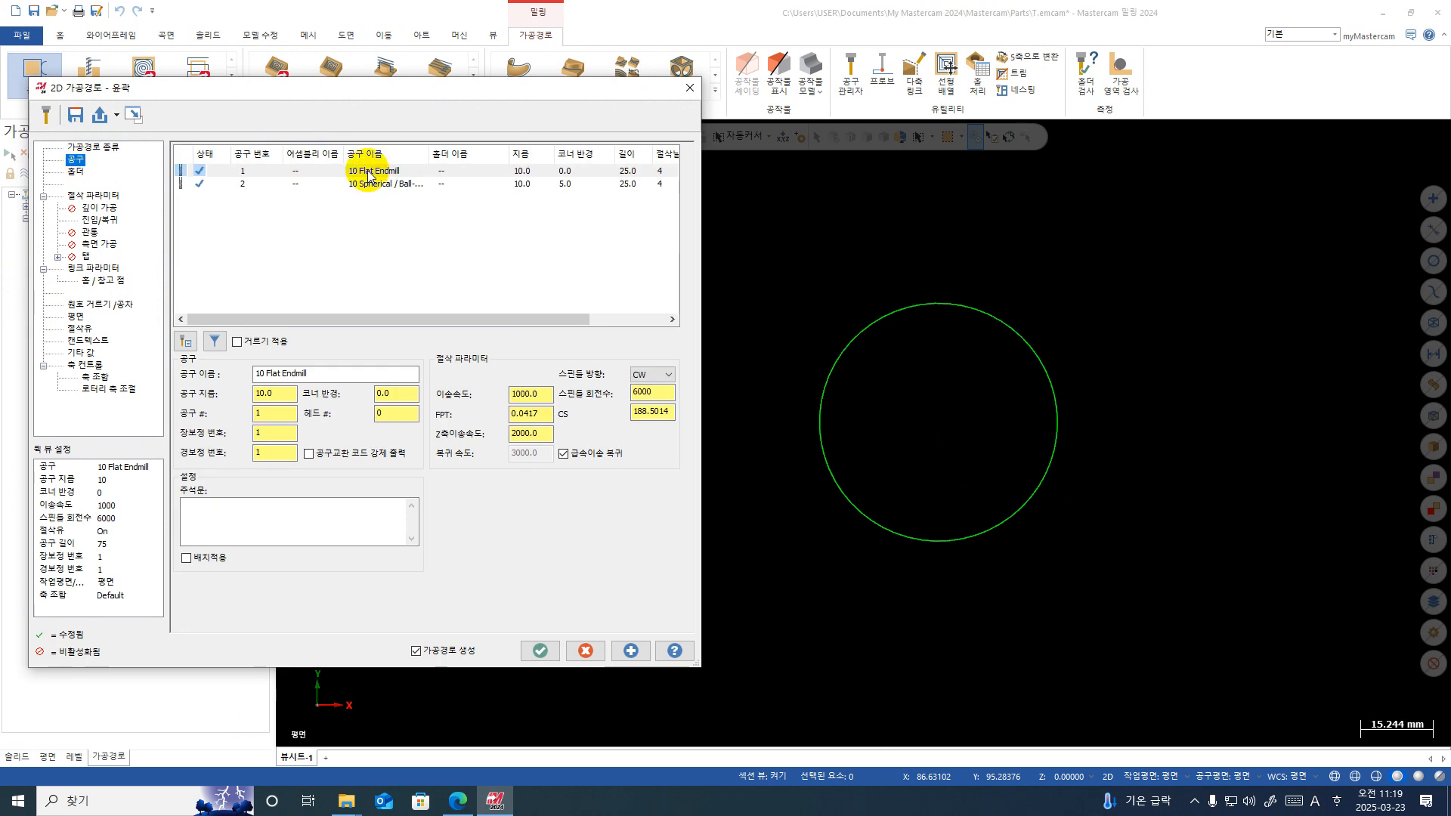
{"action": "left_click", "coordinate": [97, 197]}
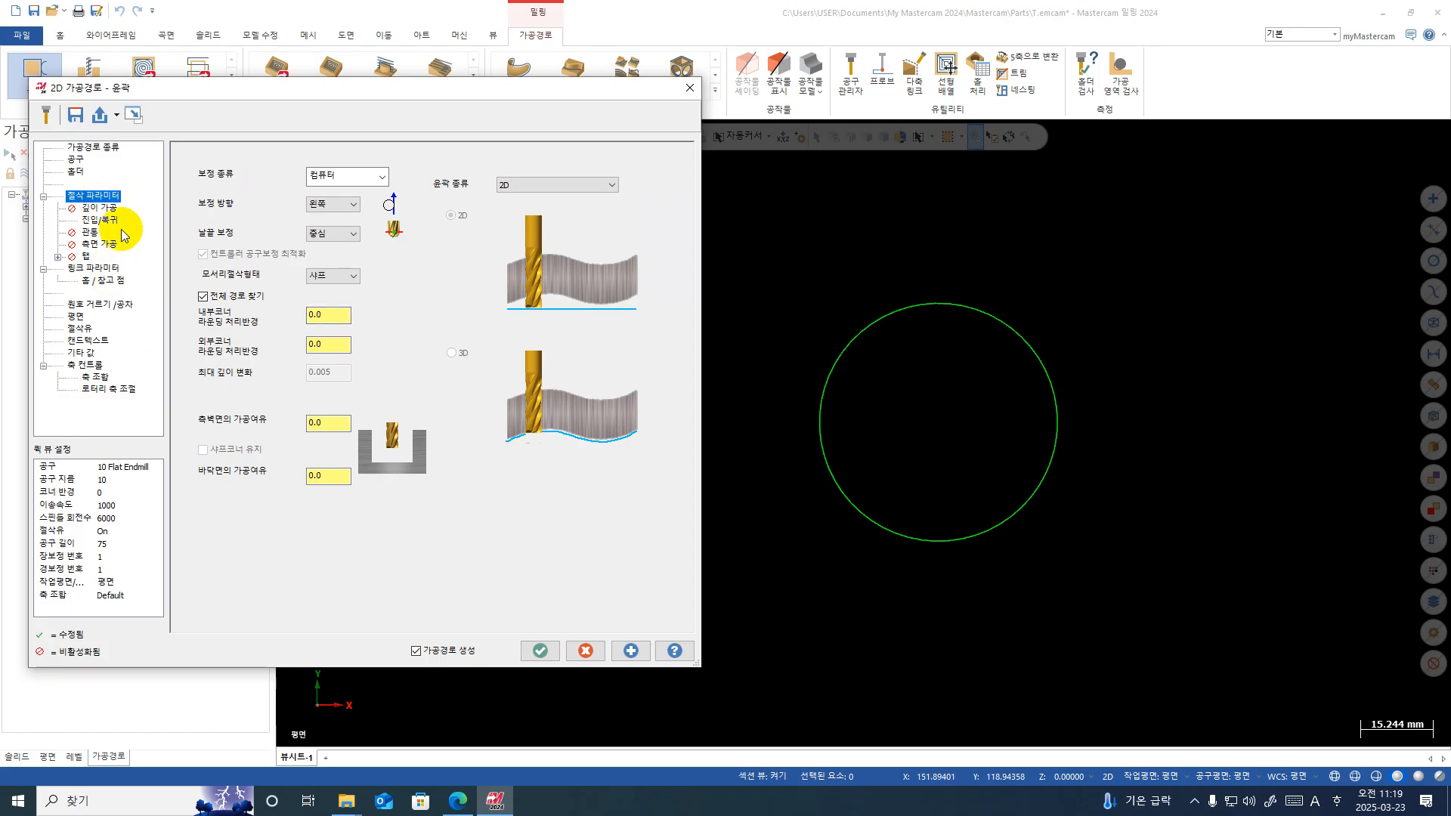
Step: Set the circle contour's machining depth to -5 in the linking parameters
{"action": "left_click", "coordinate": [94, 269]}
{"action": "double_click", "coordinate": [450, 454]}
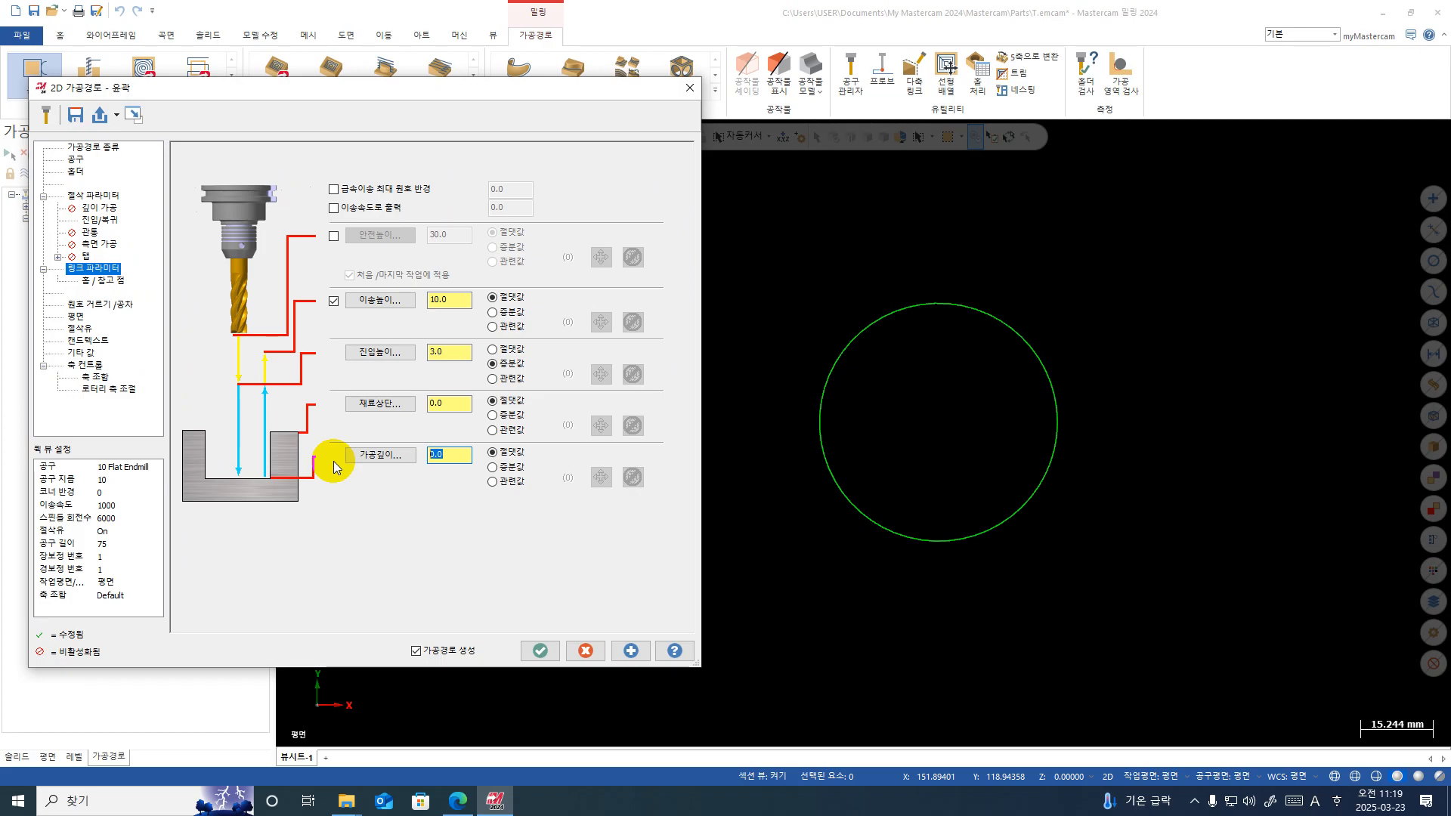
{"action": "type", "text": "-5"}
{"action": "key", "text": "Return"}
Step: Set the lead-in arc radius to 0 and the tangent line length to 10, and copy the lead-in values to the lead-out
{"action": "left_click", "coordinate": [106, 220]}
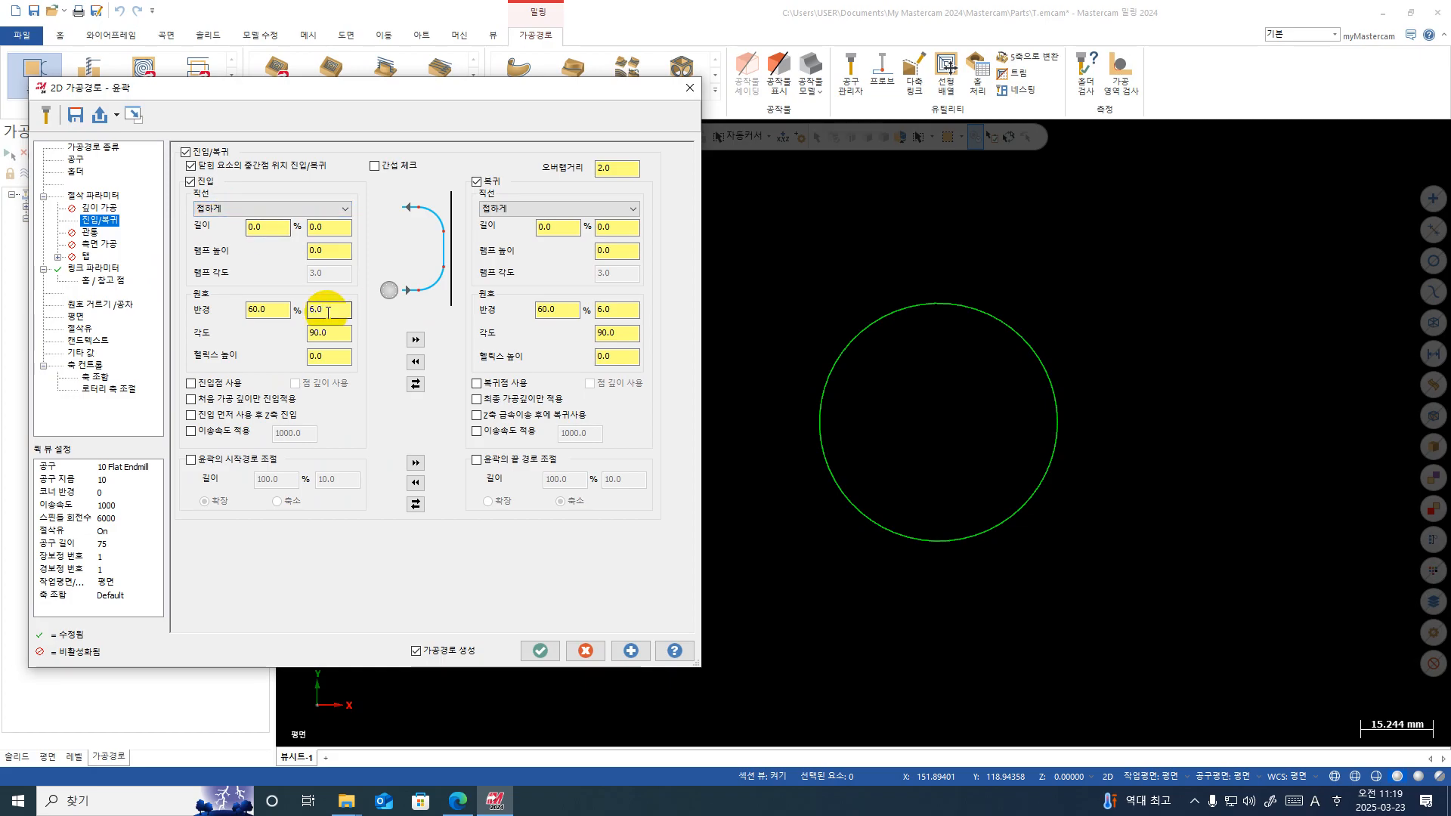
{"action": "left_click_drag", "start_coordinate": [327, 310], "coordinate": [257, 304]}
{"action": "type", "text": "0"}
{"action": "key", "text": "Return"}
{"action": "left_click_drag", "start_coordinate": [326, 224], "coordinate": [247, 238]}
{"action": "type", "text": "10"}
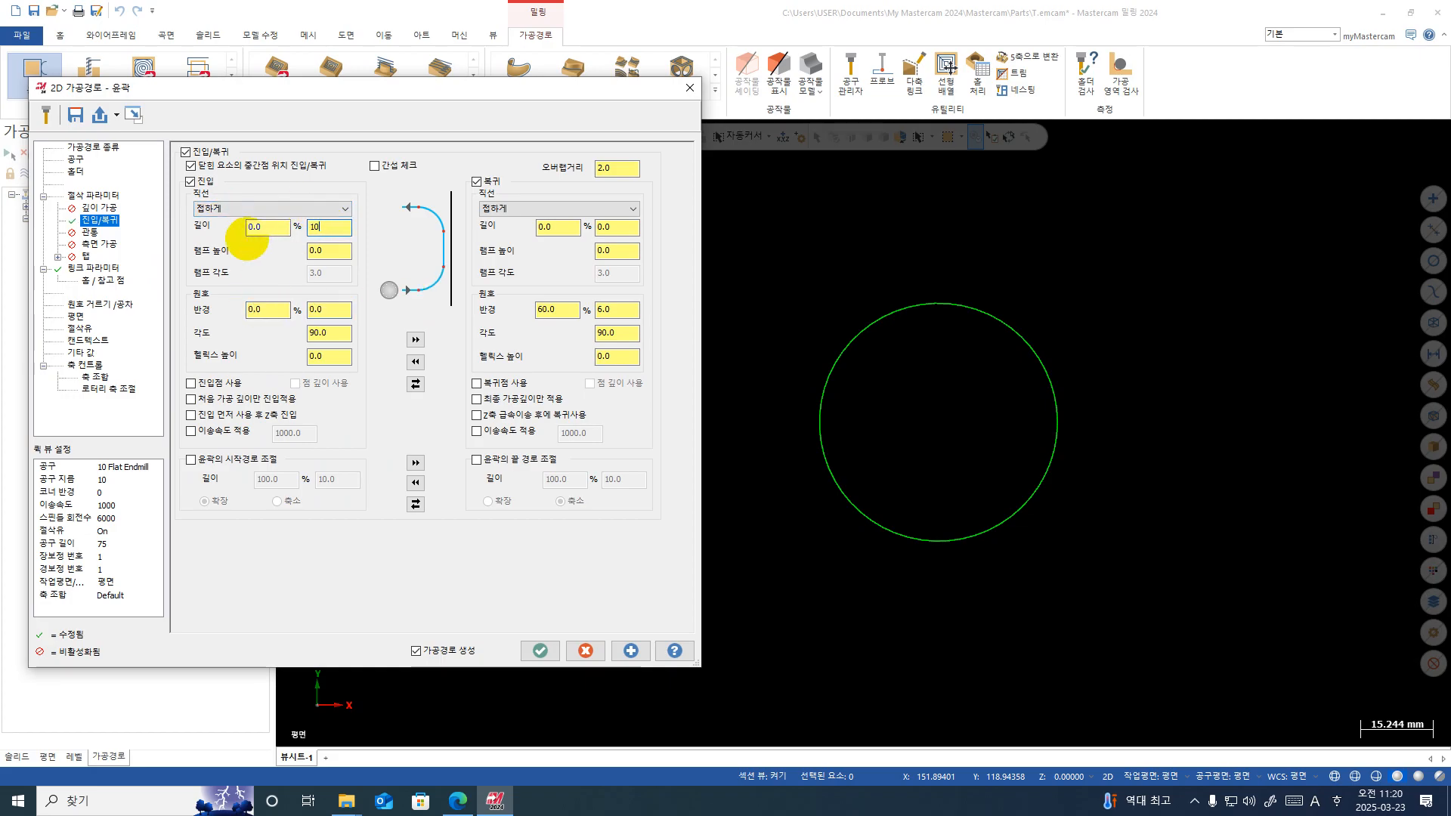
{"action": "key", "text": "Return"}
{"action": "left_click", "coordinate": [416, 339]}
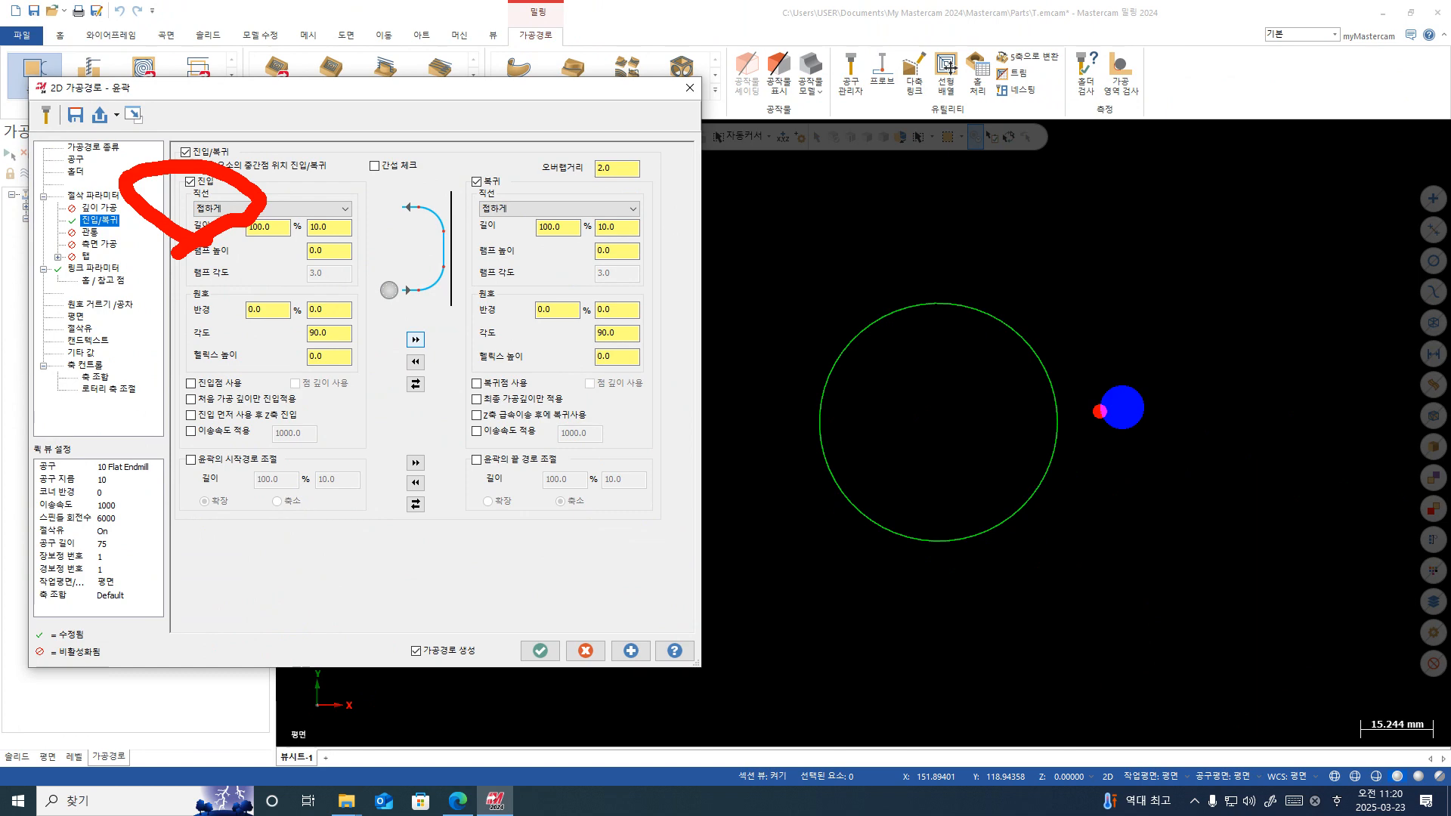
{"action": "left_click_drag", "start_coordinate": [932, 418], "coordinate": [943, 417]}
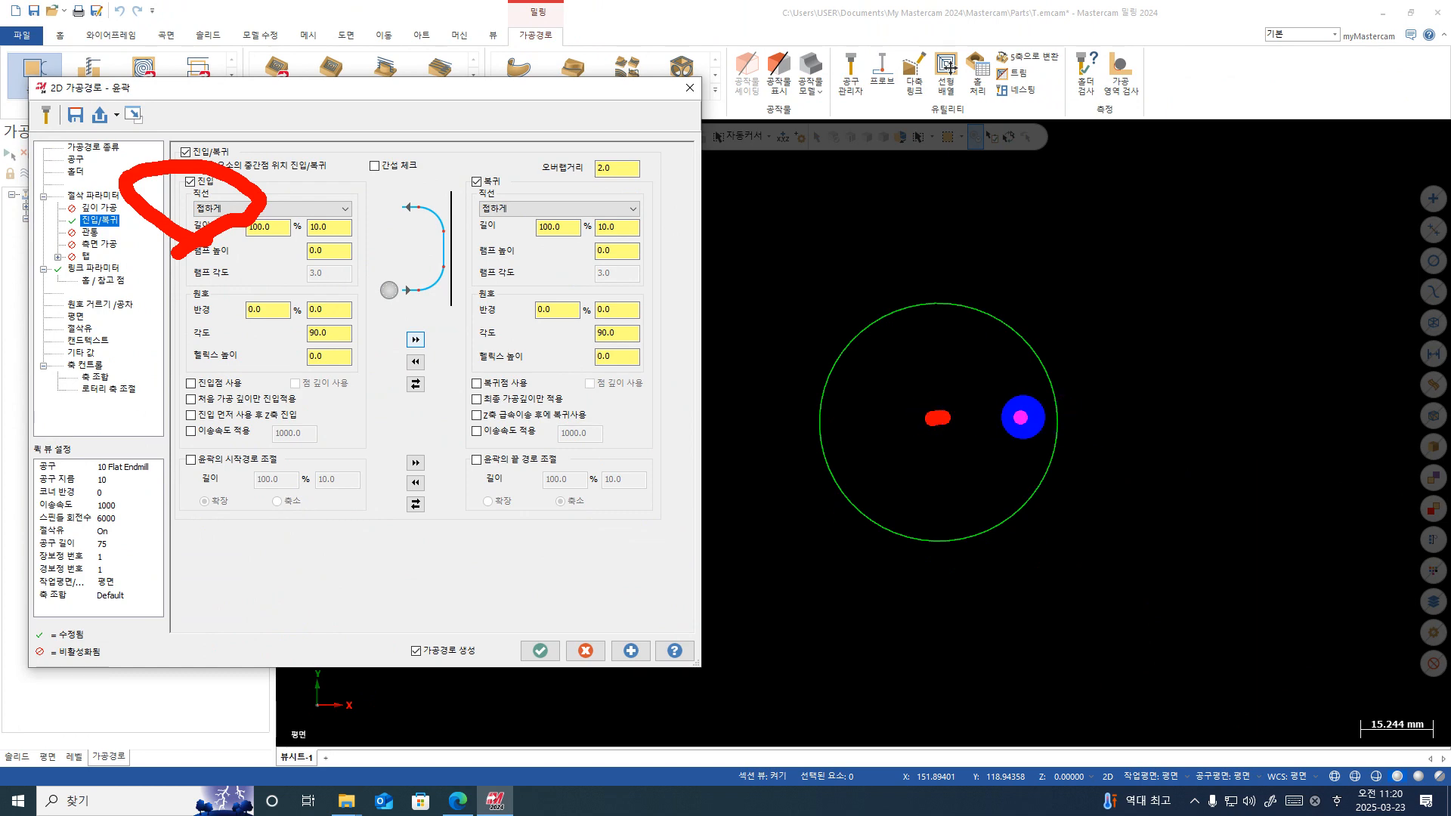
{"action": "mouse_move", "coordinate": [1057, 412]}
{"action": "left_mouse_down"}
{"action": "mouse_move", "coordinate": [1051, 443]}
{"action": "mouse_move", "coordinate": [1030, 359]}
{"action": "mouse_move", "coordinate": [1048, 431]}
{"action": "mouse_move", "coordinate": [1056, 421]}
{"action": "mouse_move", "coordinate": [1052, 732]}
{"action": "mouse_move", "coordinate": [1008, 627]}
{"action": "left_mouse_up"}
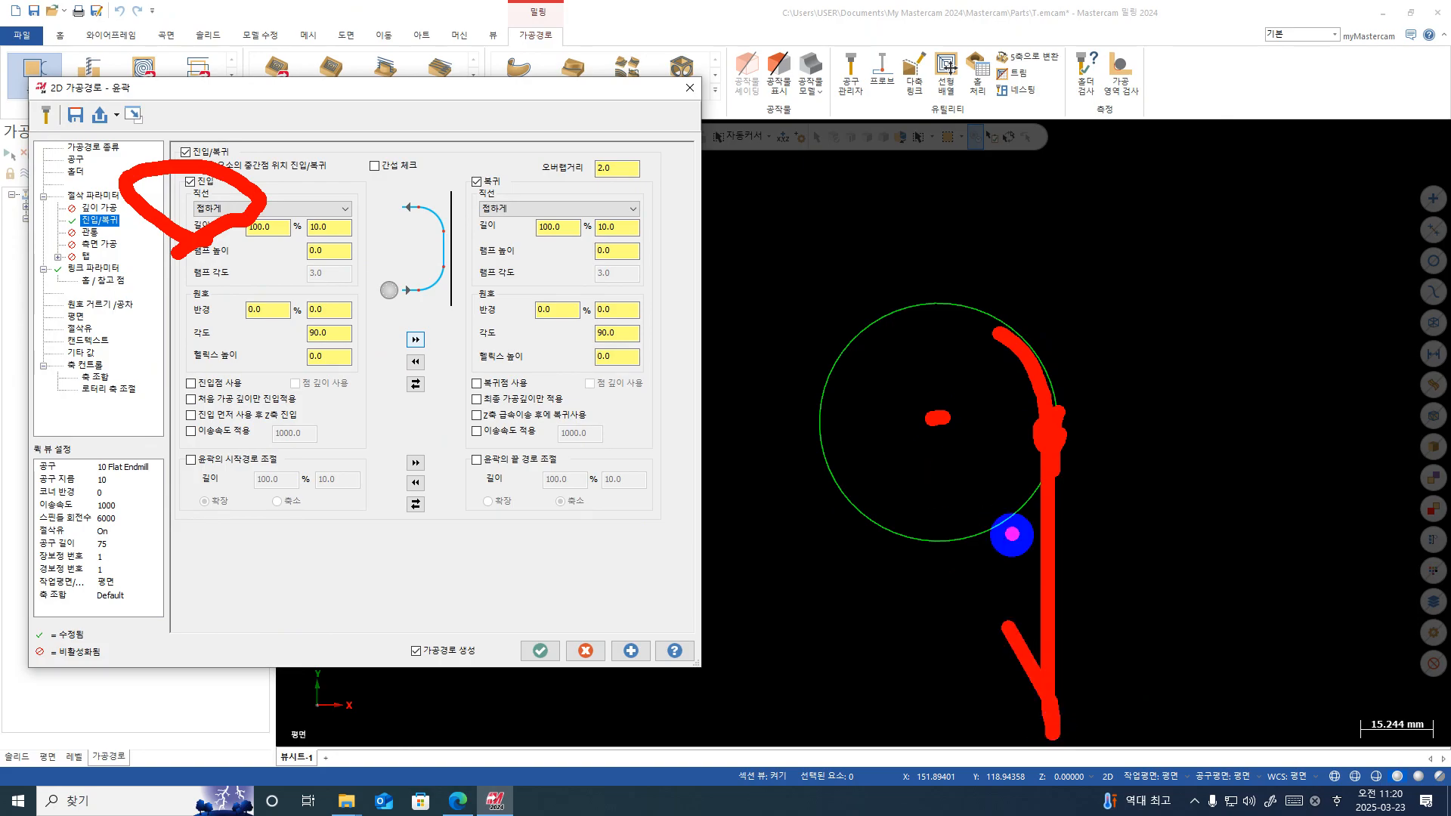
{"action": "mouse_move", "coordinate": [1028, 722]}
{"action": "left_mouse_down"}
{"action": "mouse_move", "coordinate": [1008, 247]}
{"action": "mouse_move", "coordinate": [930, 557]}
{"action": "mouse_move", "coordinate": [1000, 146]}
{"action": "left_mouse_up"}
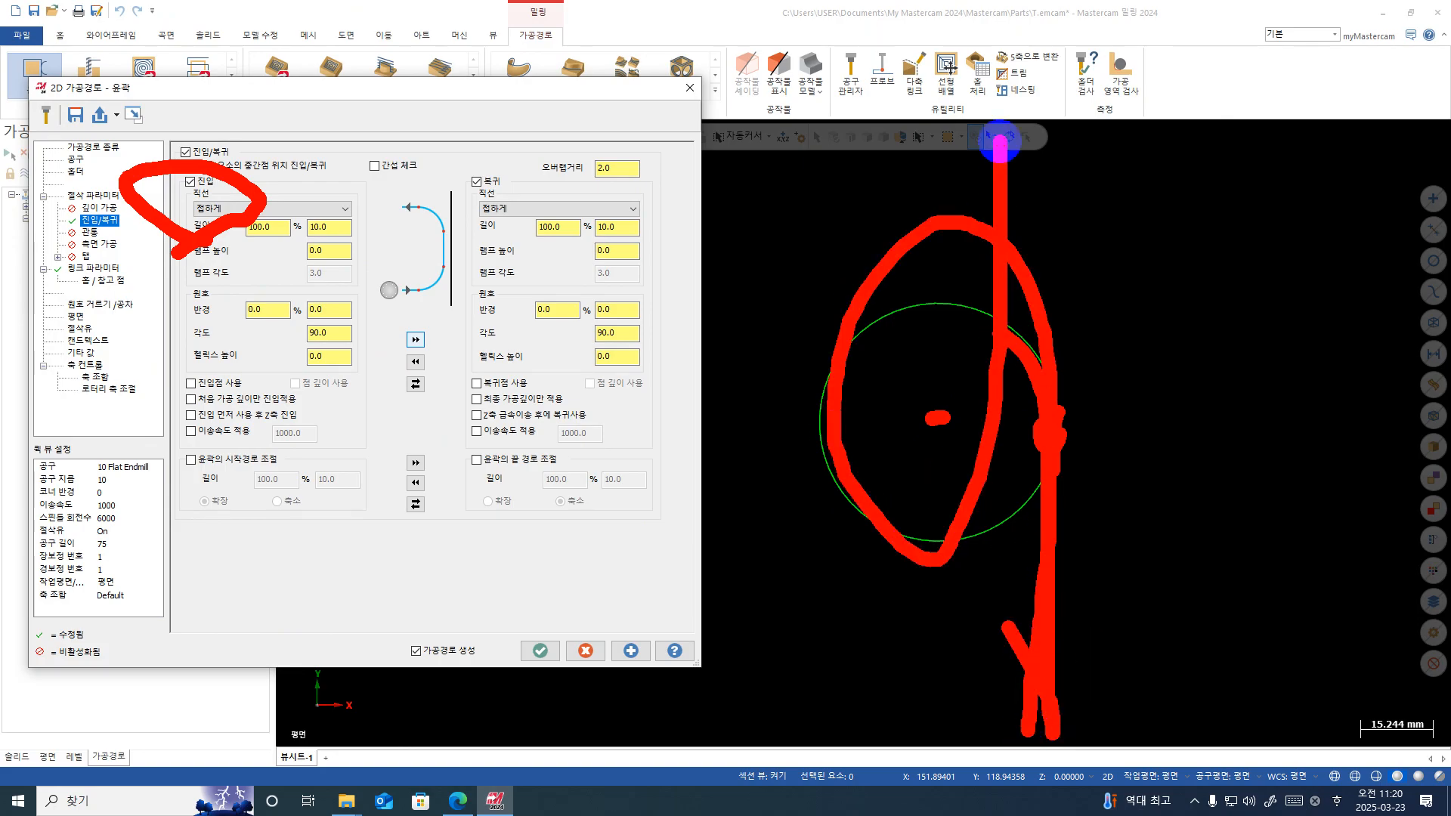
{"action": "key", "text": "Escape"}
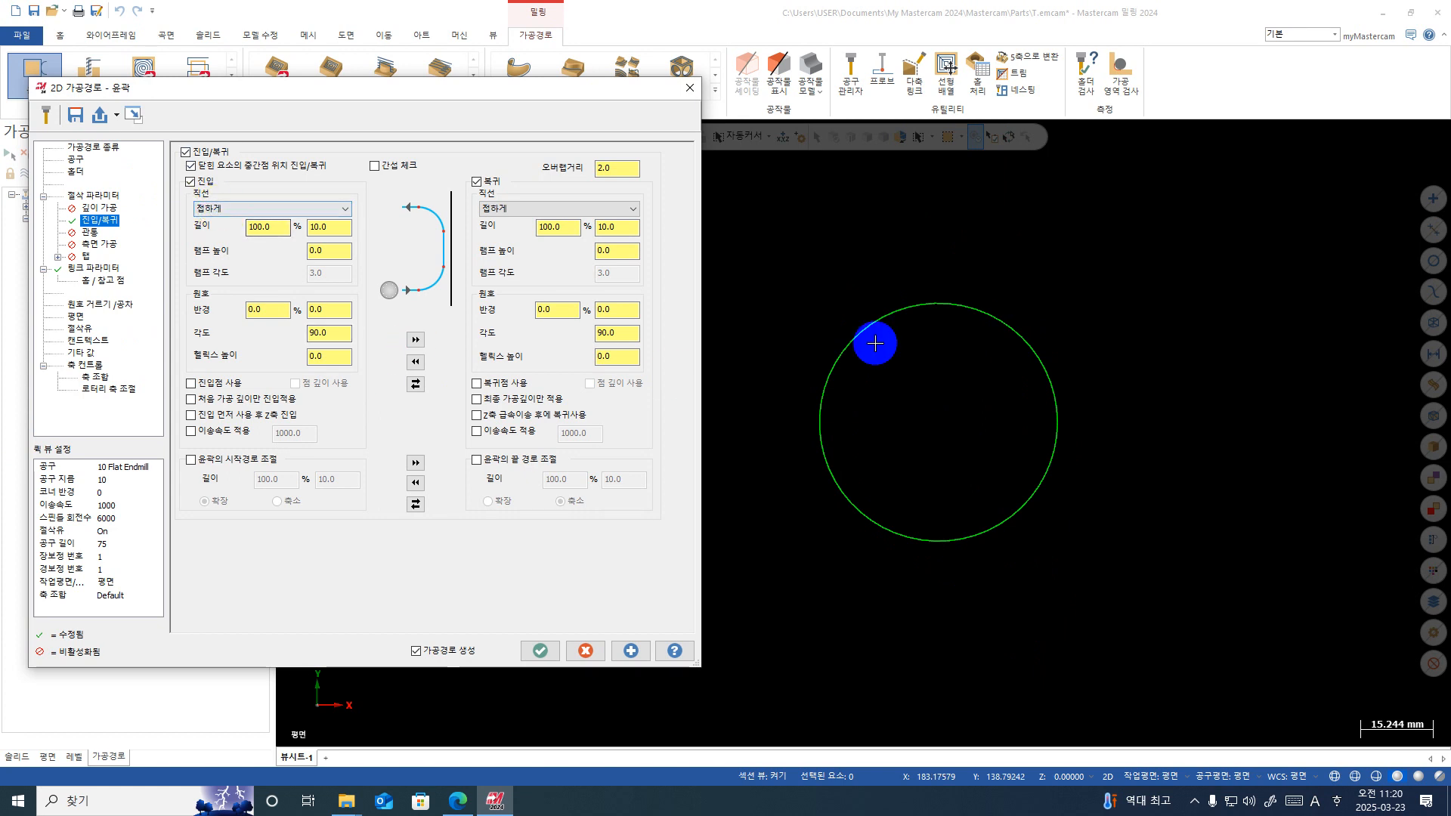
Step: Accept the parameters, backplot the circle contour to examine its tangent line entry and exit, and close the backplot
{"action": "left_click", "coordinate": [540, 650]}
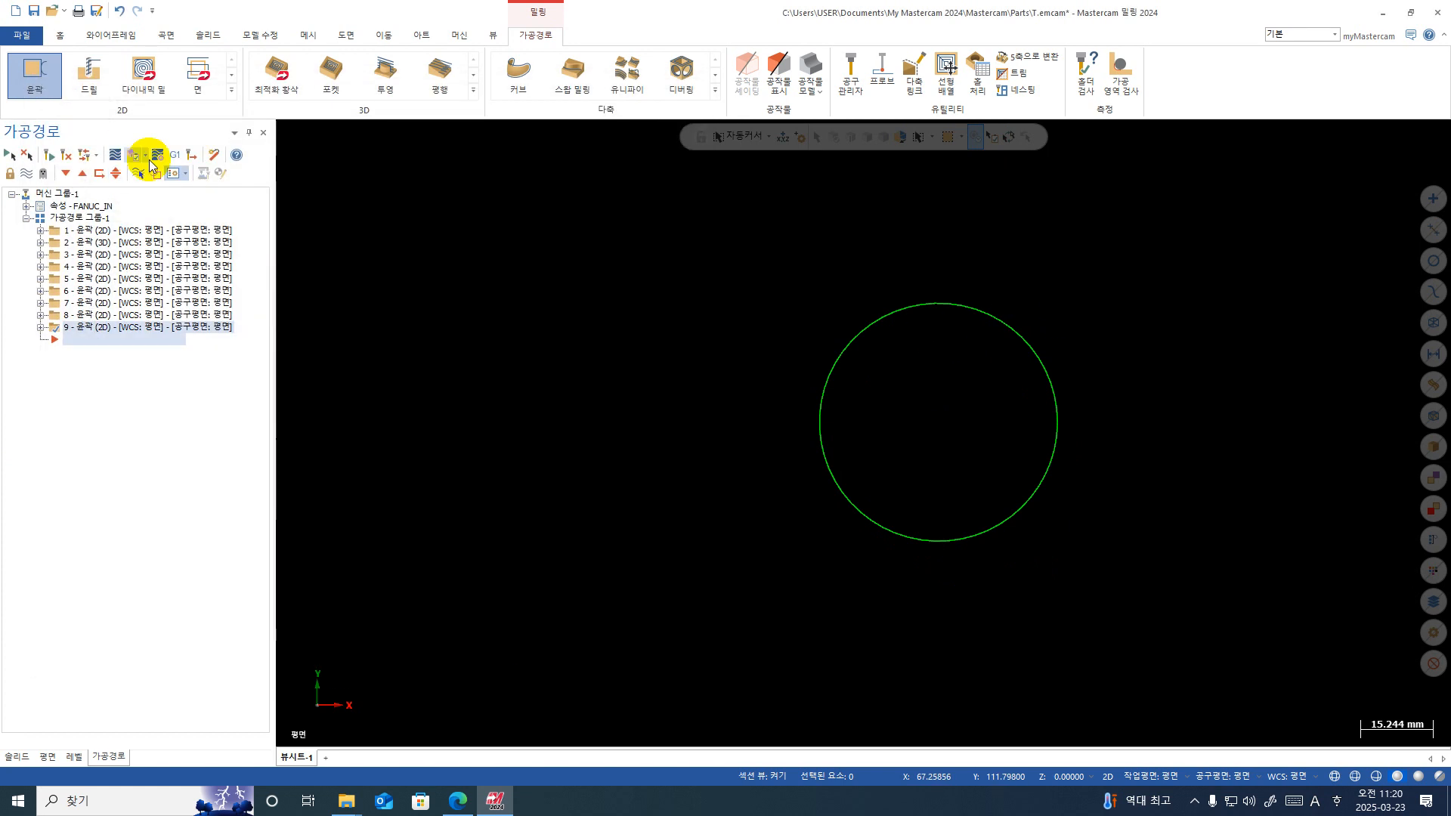
{"action": "left_click", "coordinate": [114, 155]}
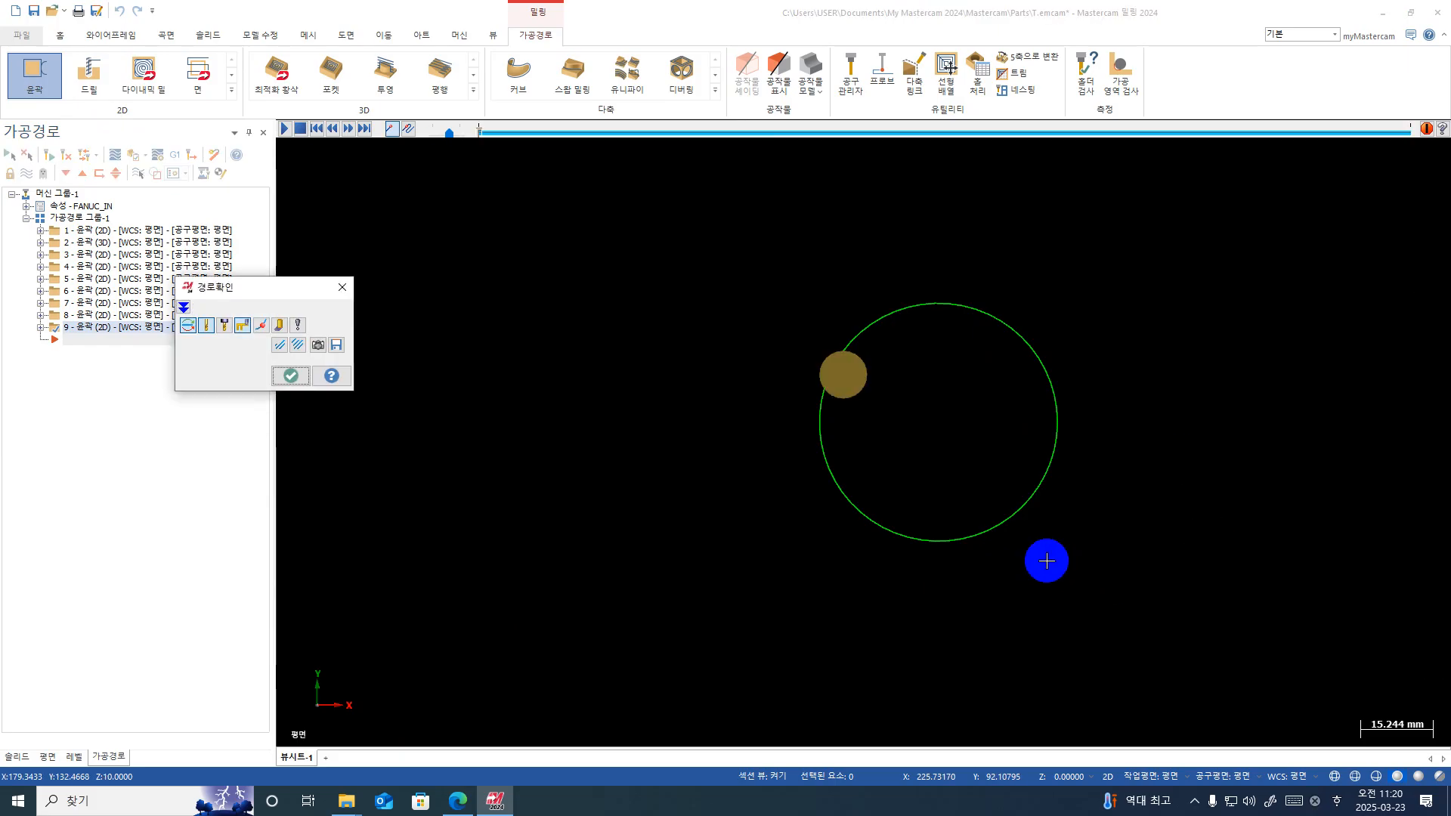
{"action": "left_click", "coordinate": [290, 375]}
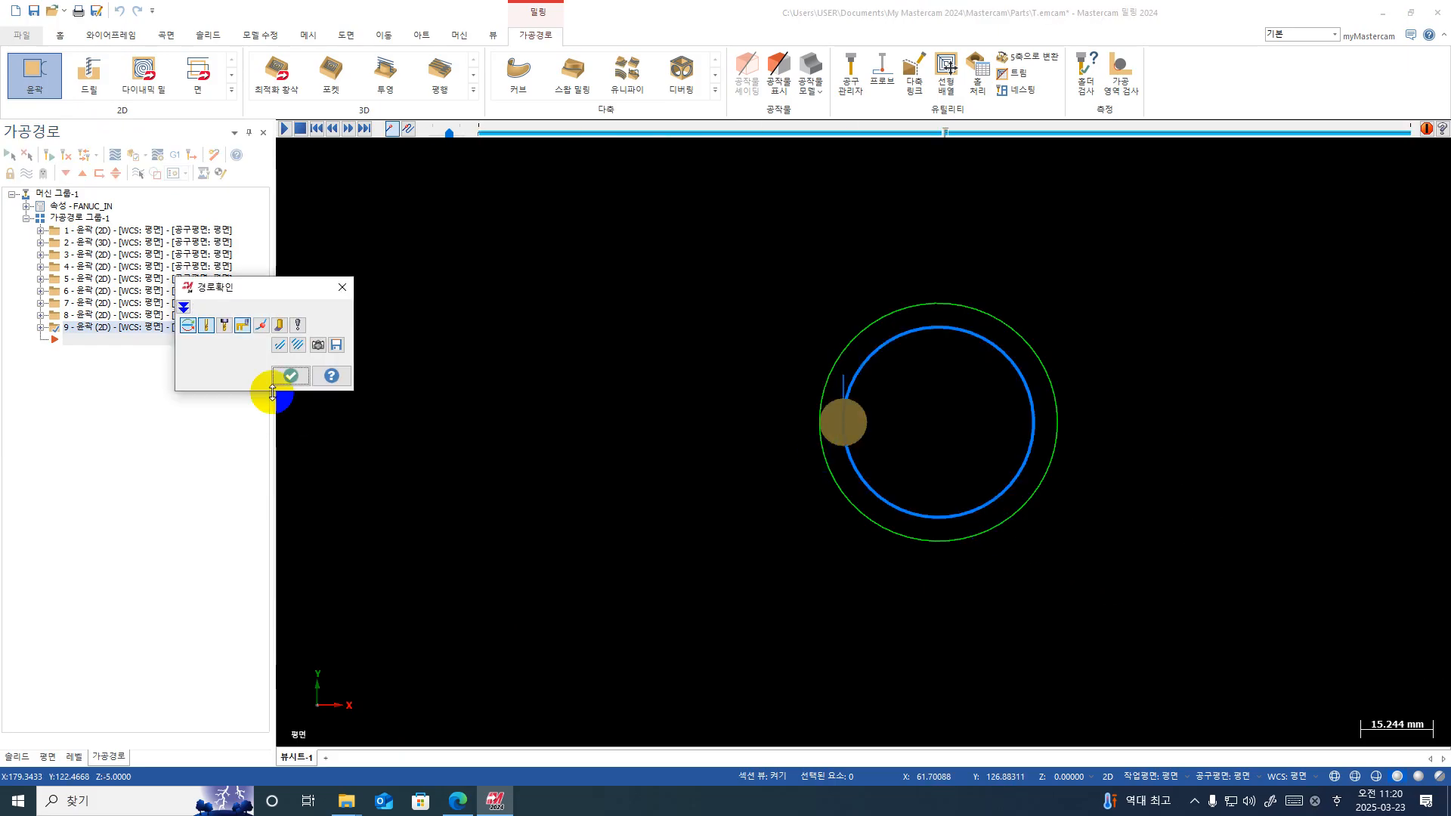
Step: Review the circle contour's lead-in/lead-out settings, accept them, and backplot the toolpath with the tool's swept area displayed
{"action": "left_click", "coordinate": [40, 326]}
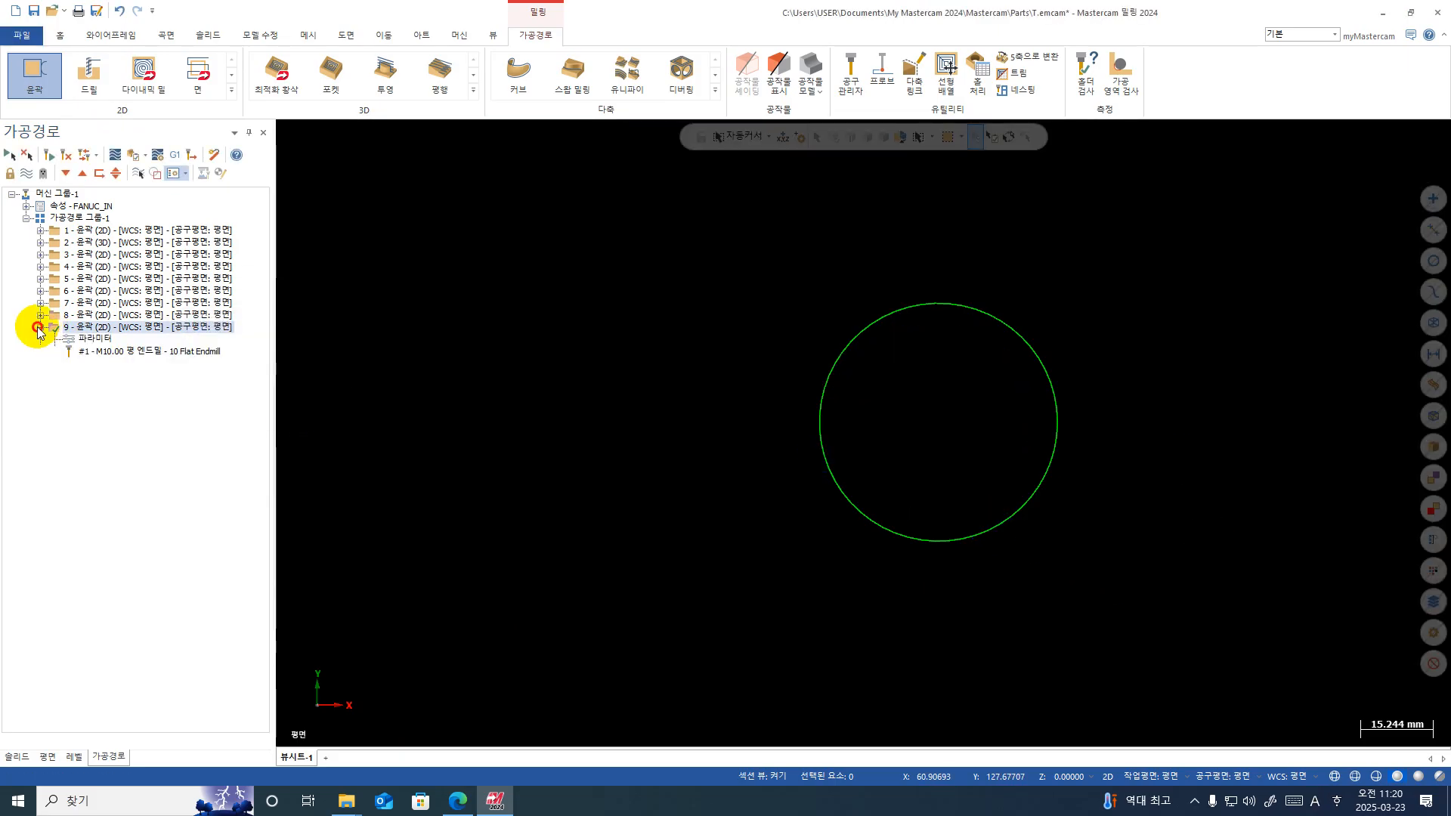
{"action": "left_click", "coordinate": [95, 341]}
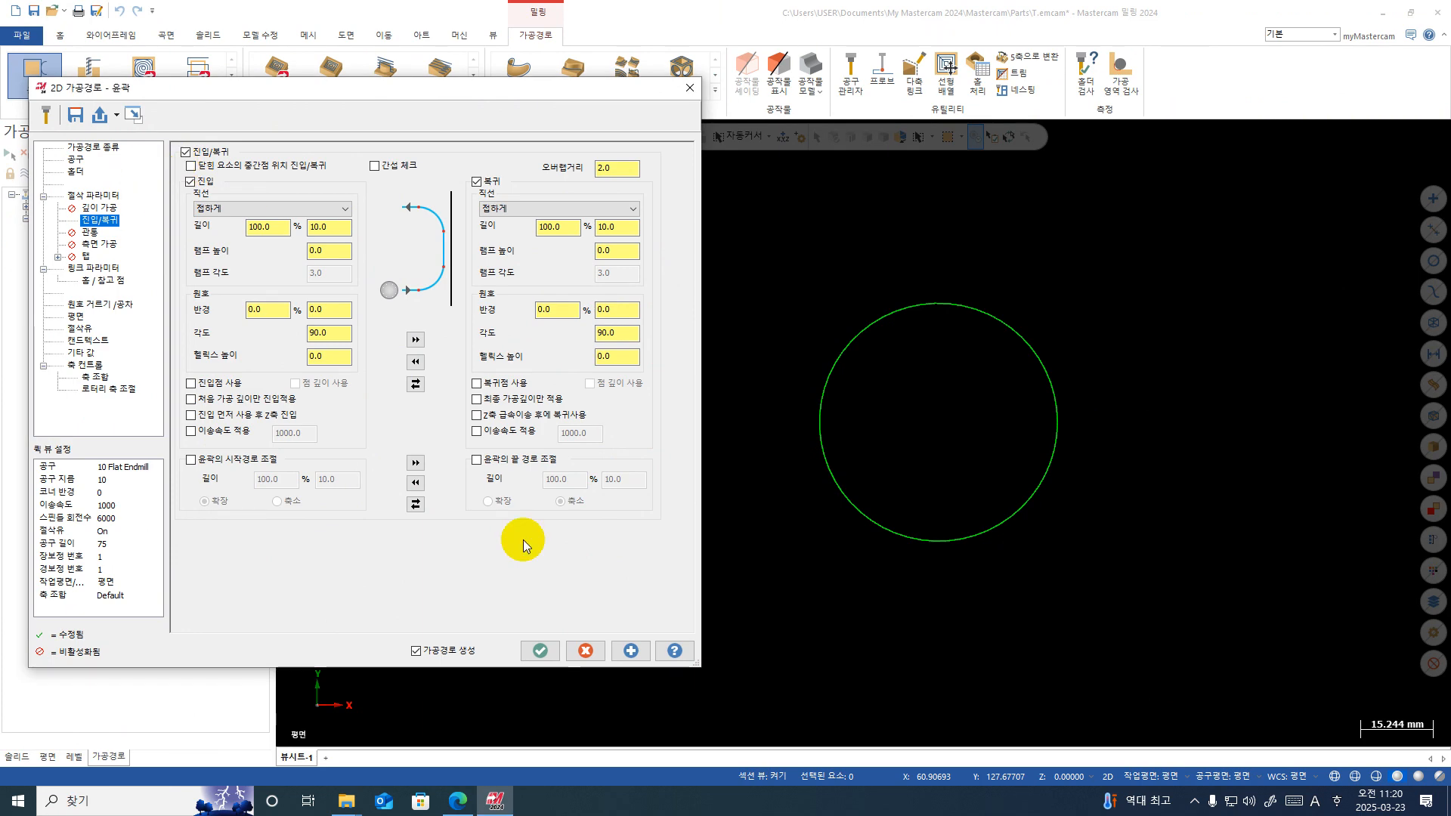
{"action": "left_click", "coordinate": [540, 647]}
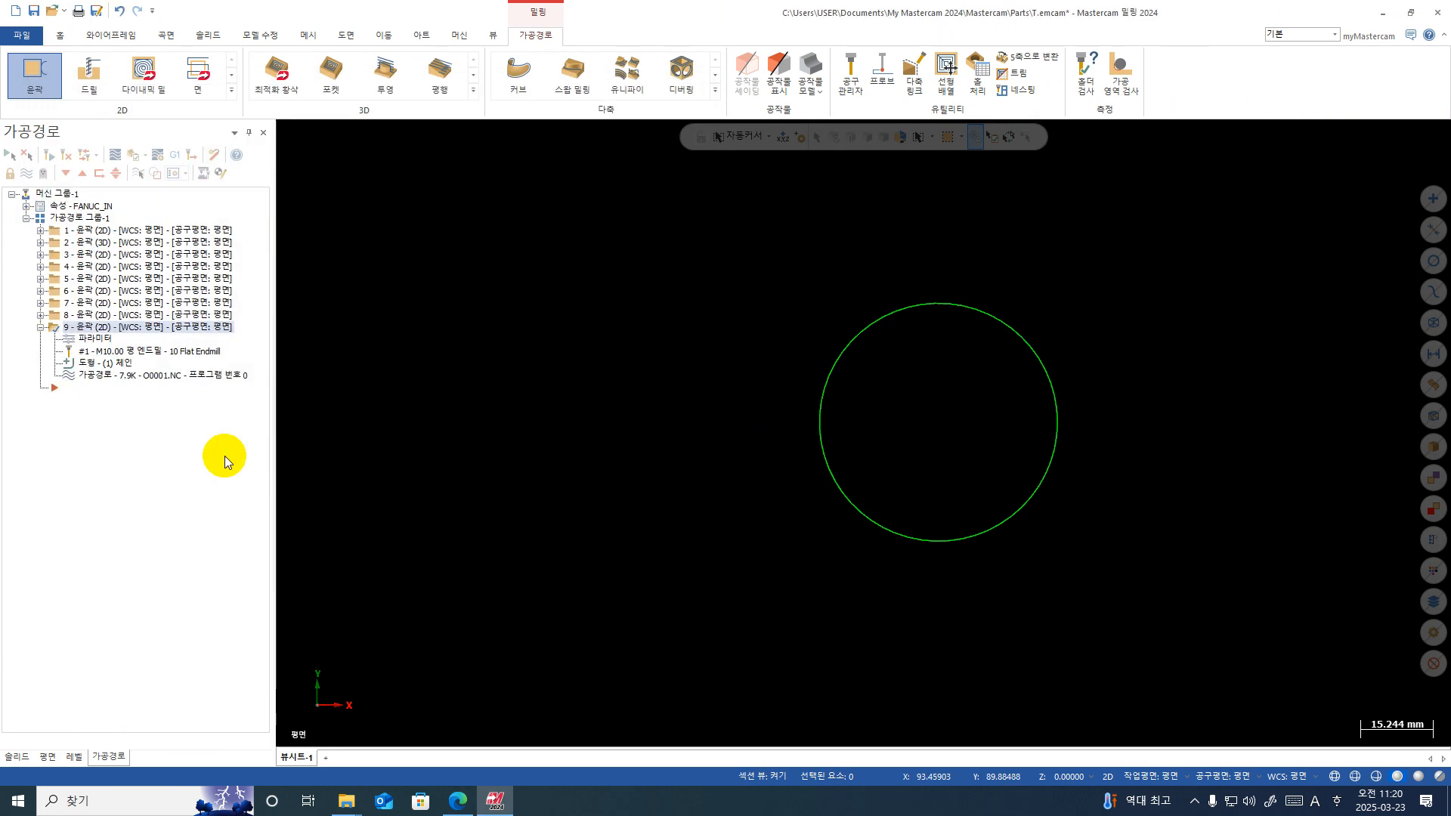
{"action": "left_click", "coordinate": [115, 156]}
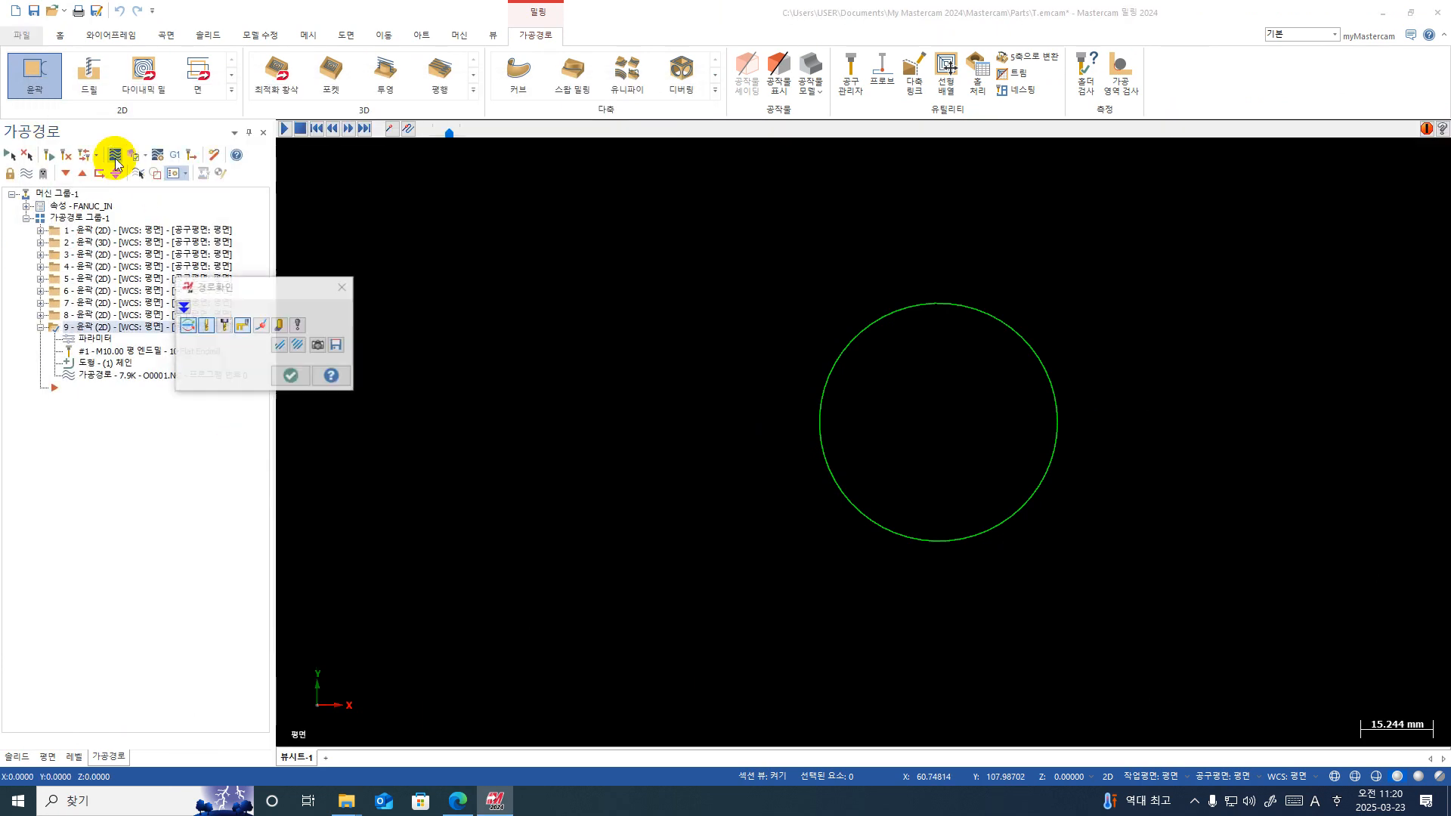
{"action": "left_click", "coordinate": [274, 325]}
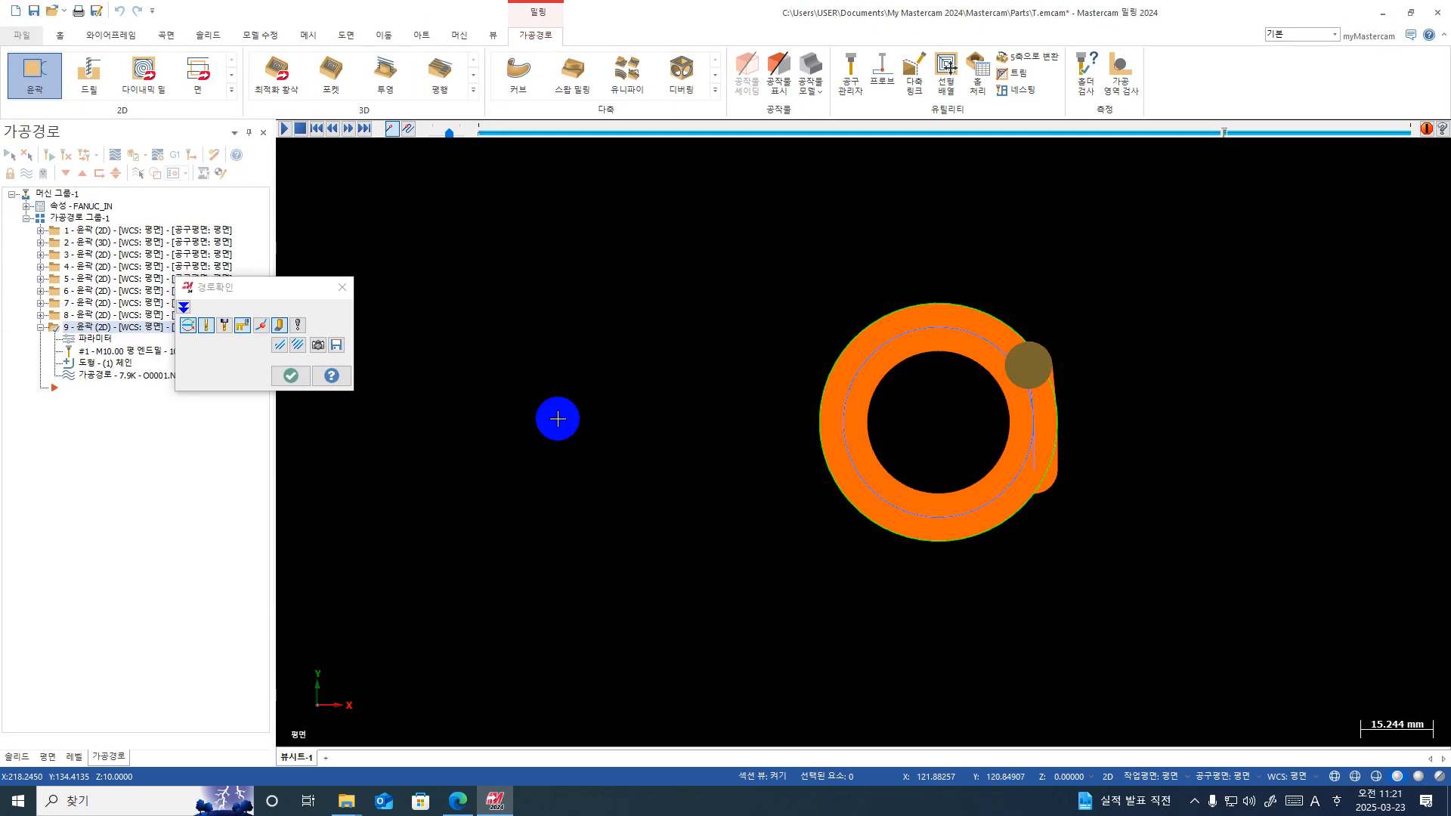
{"action": "left_click", "coordinate": [290, 376]}
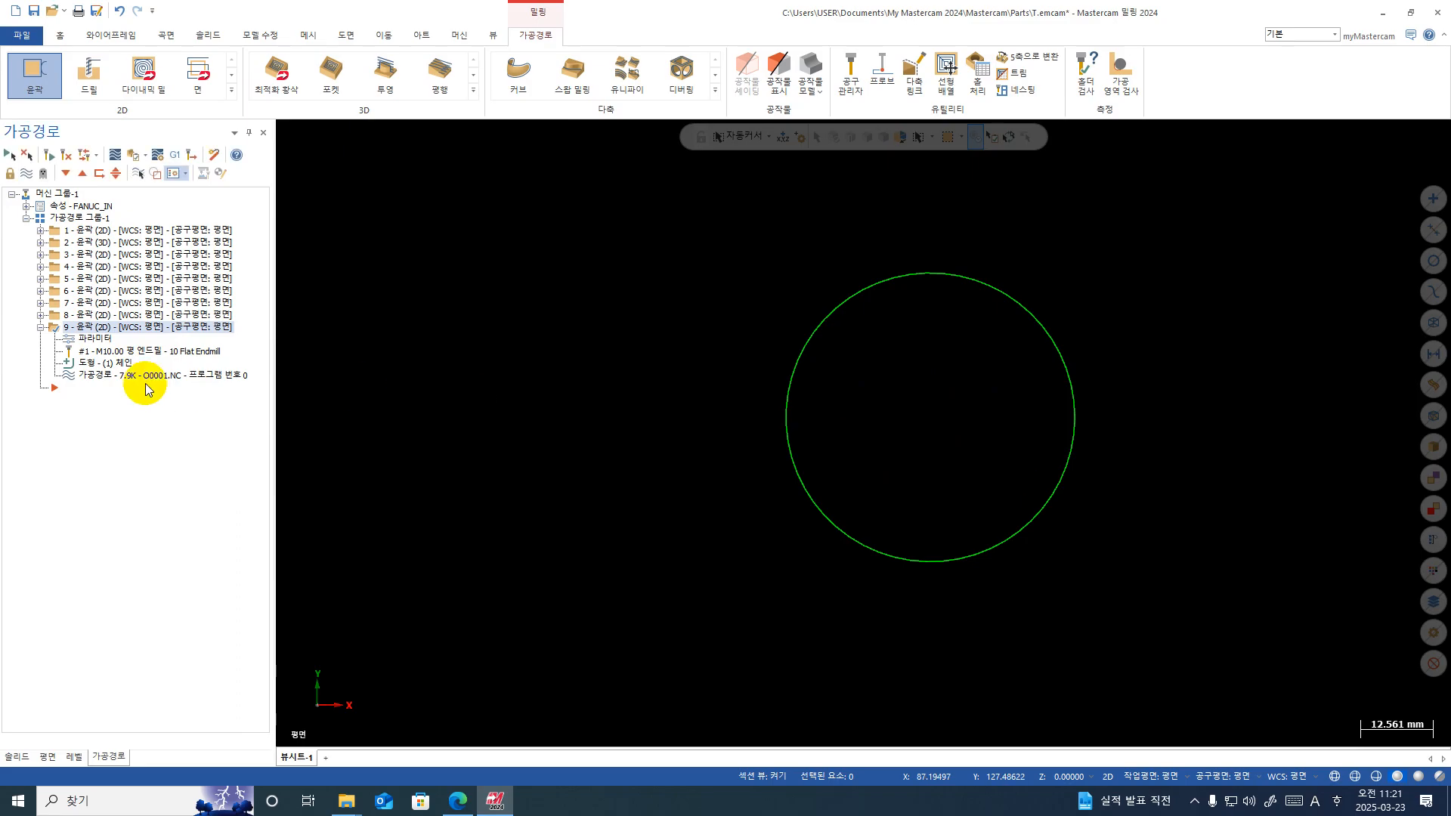
Step: Enable gouge check in the circle contour's lead-in/lead-out settings and backplot the regenerated toolpath up close
{"action": "left_click", "coordinate": [78, 342]}
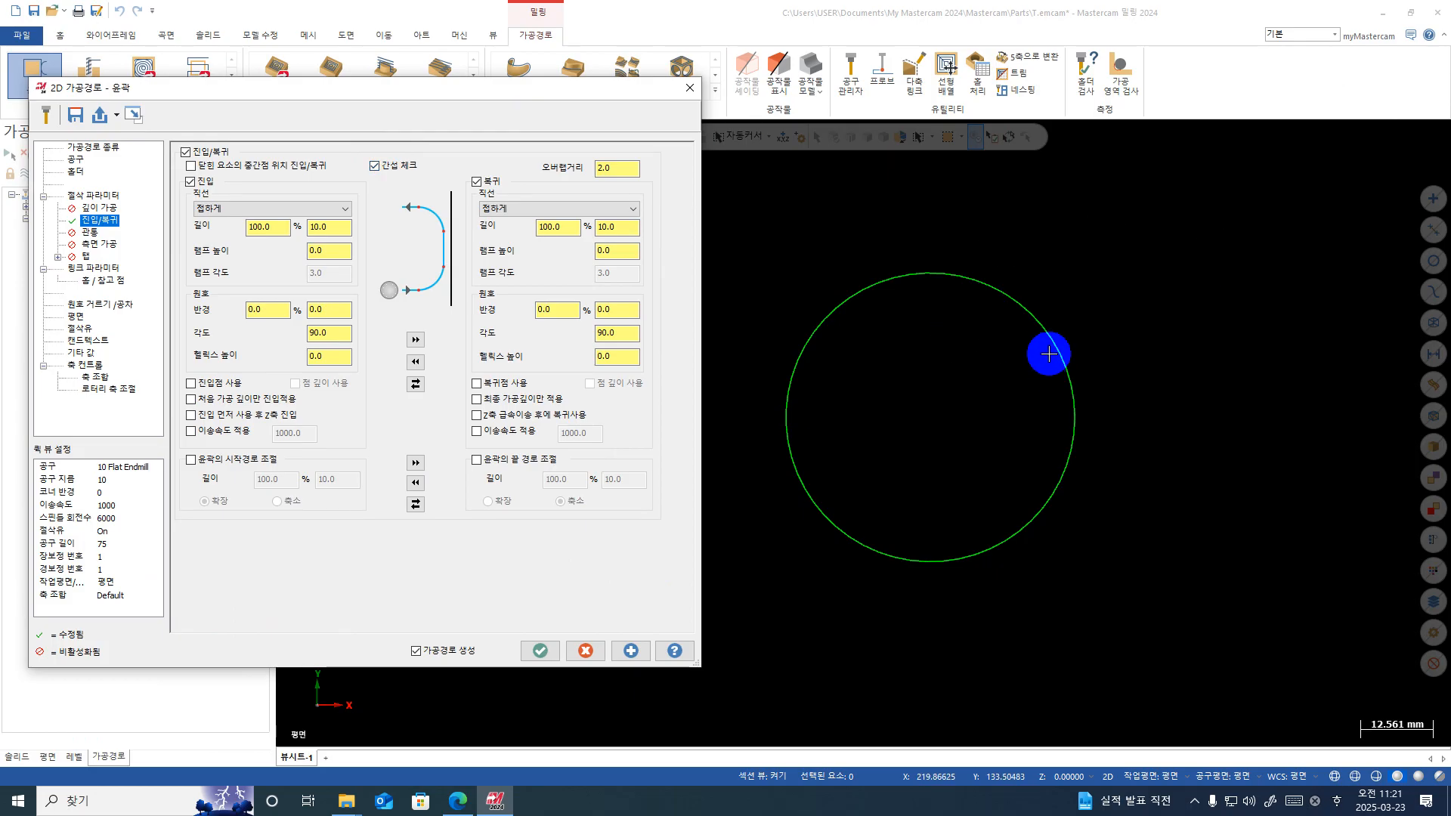
{"action": "left_click", "coordinate": [541, 649]}
{"action": "left_click", "coordinate": [114, 156]}
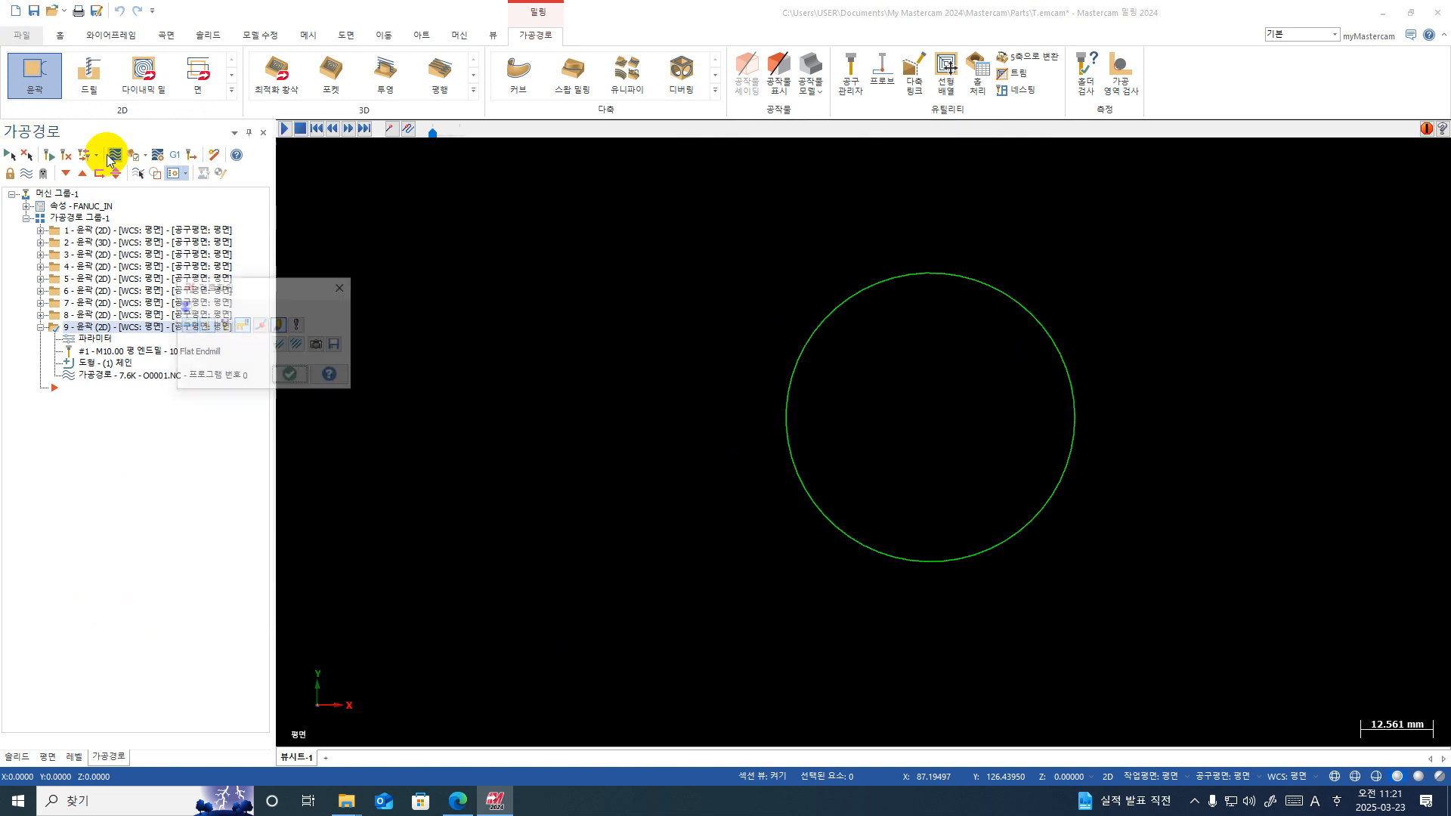
{"action": "scroll", "coordinate": [1121, 502], "scroll_direction": "up", "scroll_amount": 2}
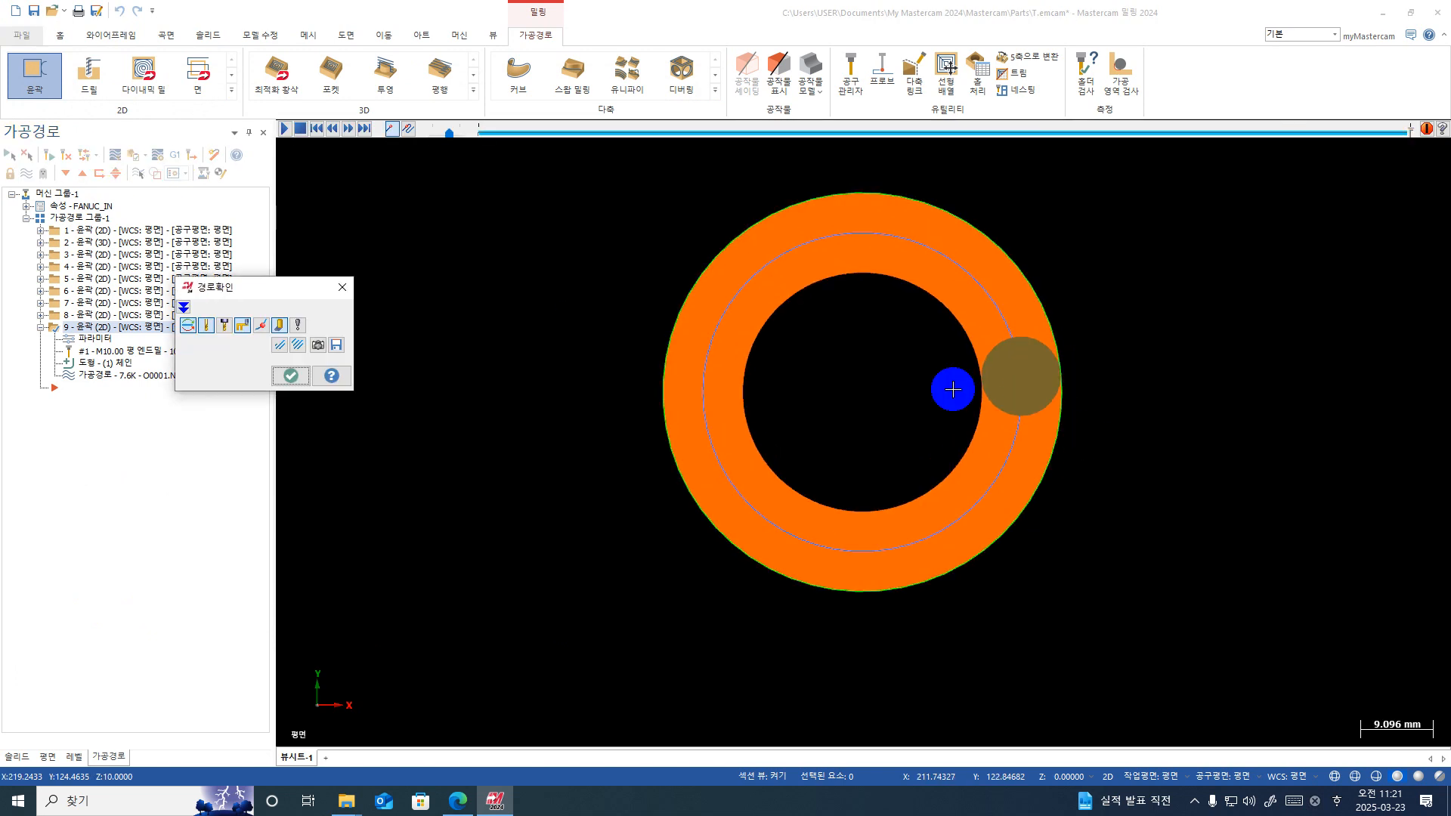
{"action": "key", "text": "Escape"}
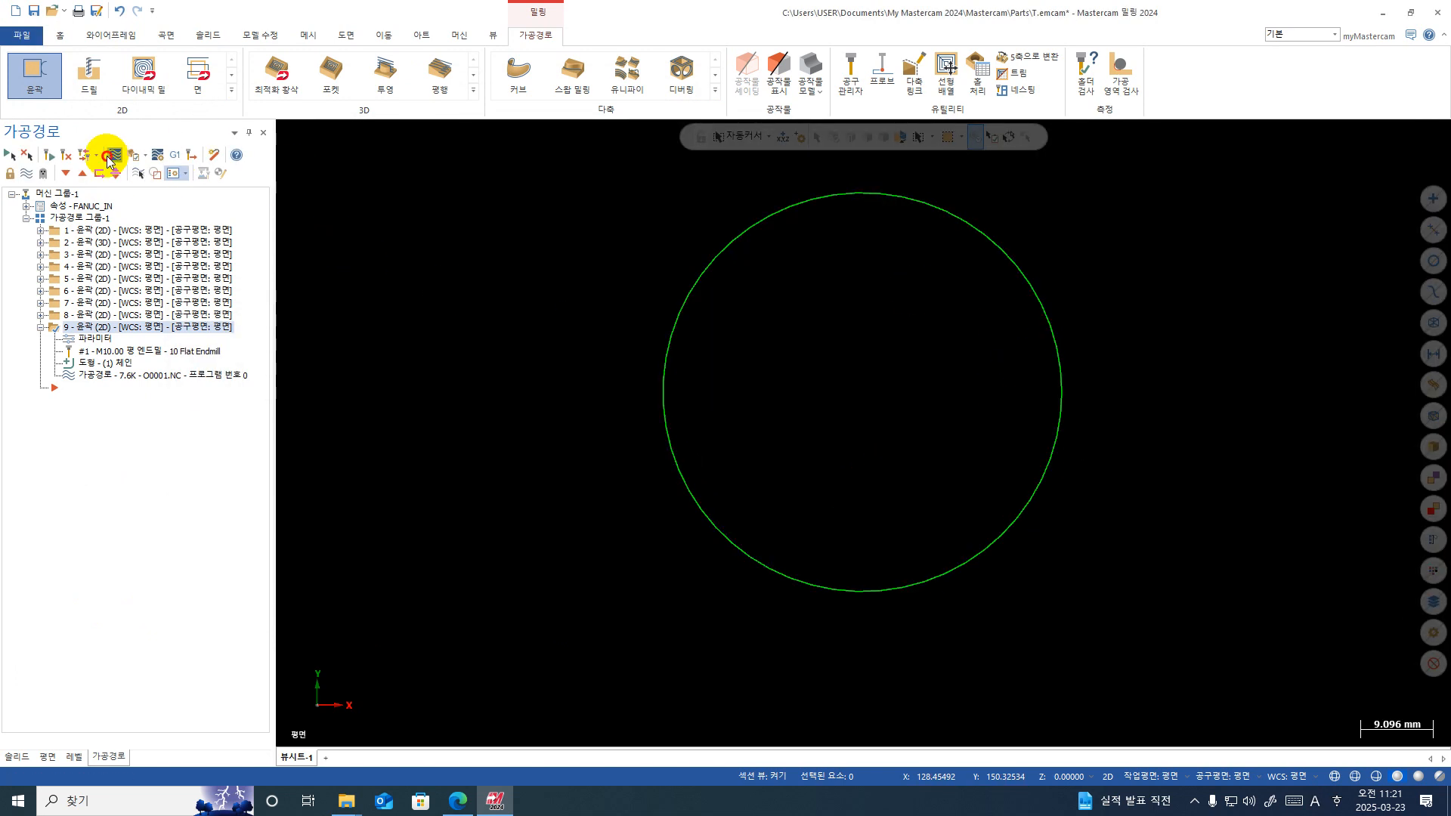
{"action": "left_click", "coordinate": [109, 160]}
{"action": "scroll", "coordinate": [1074, 349], "scroll_direction": "up", "scroll_amount": 2}
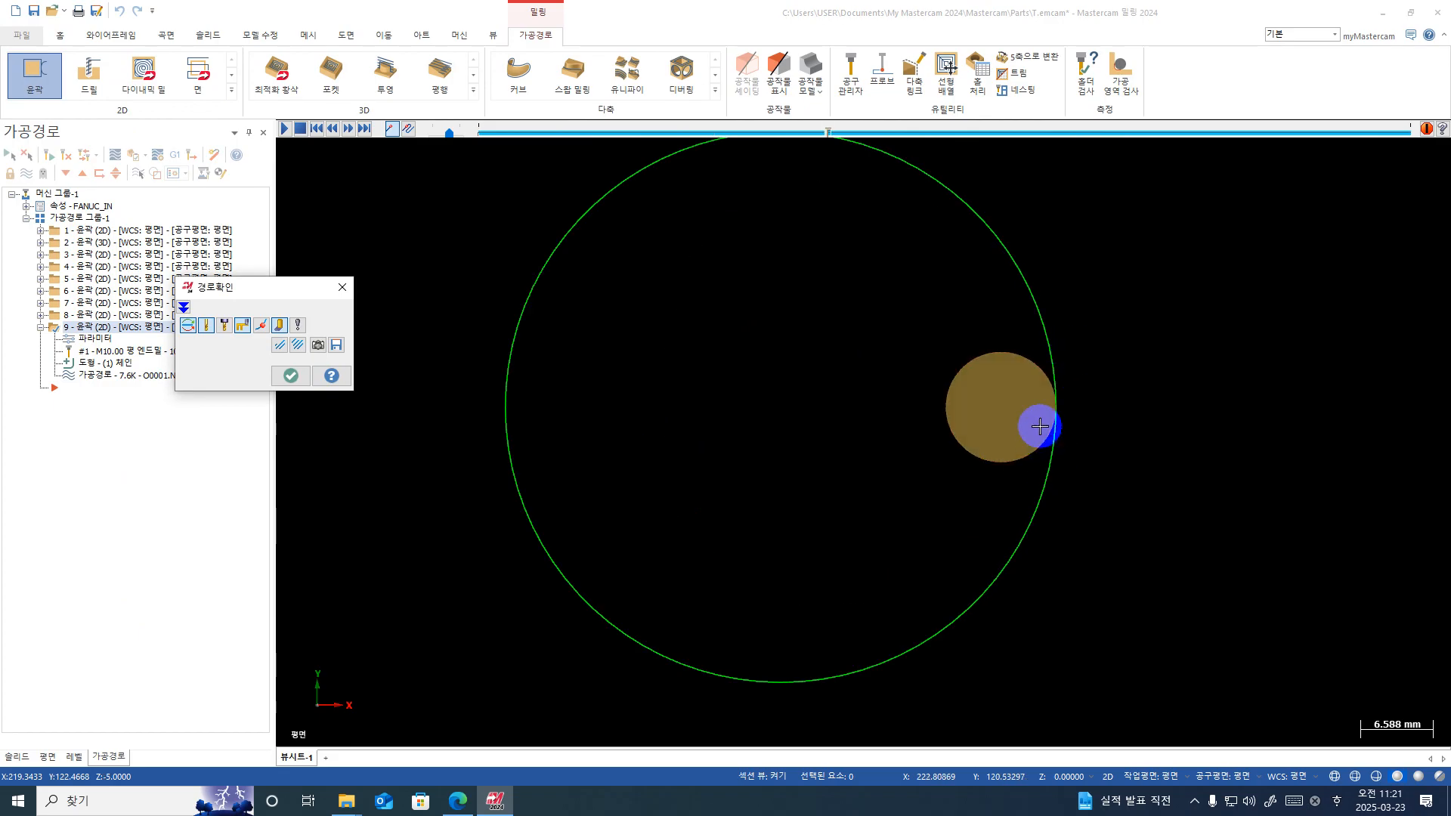
{"action": "scroll", "coordinate": [1039, 427], "scroll_direction": "up", "scroll_amount": 1}
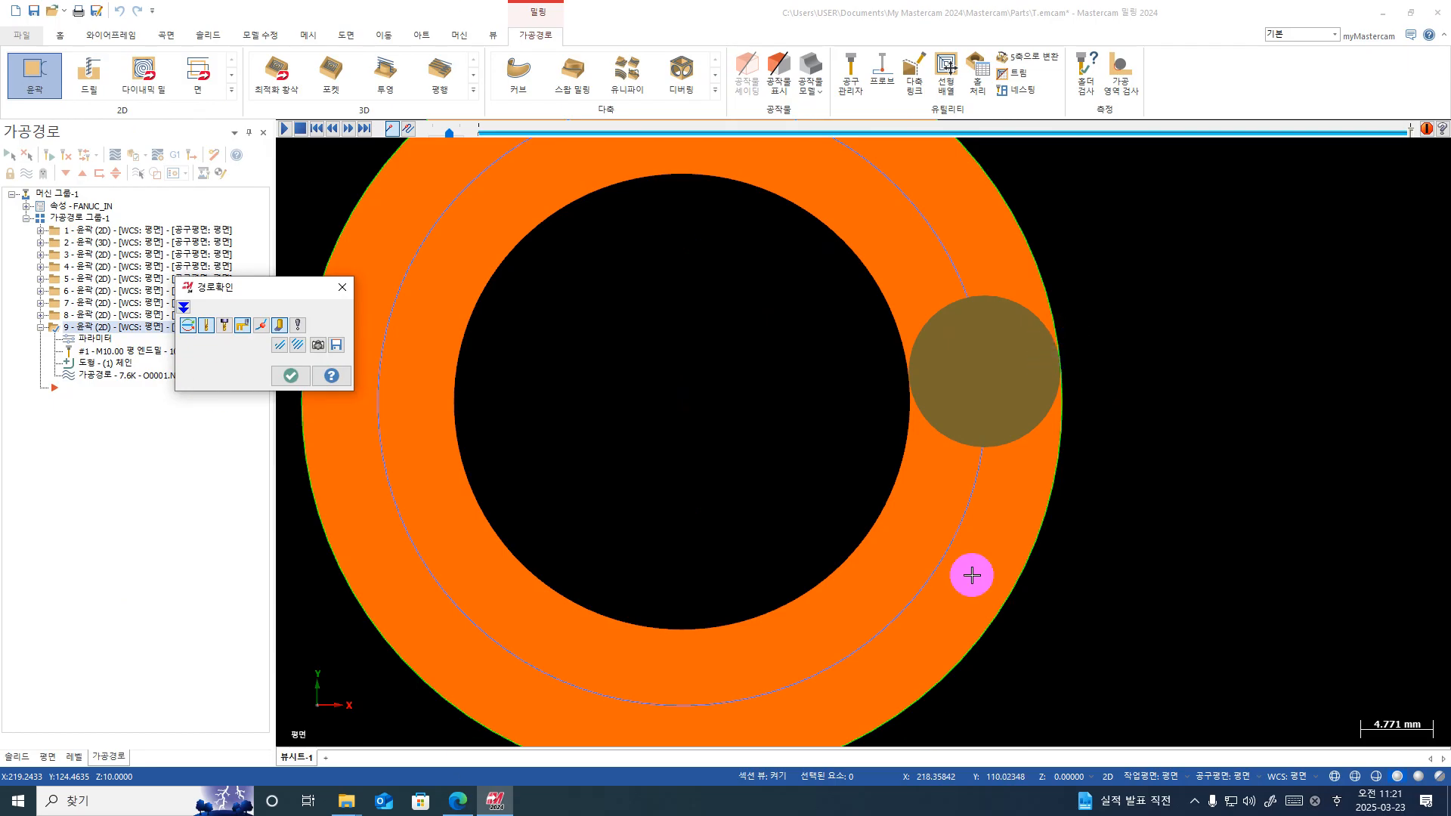
Step: Close the backplot and turn off gouge check in the circle contour's lead-in/lead-out settings
{"action": "left_click", "coordinate": [93, 338]}
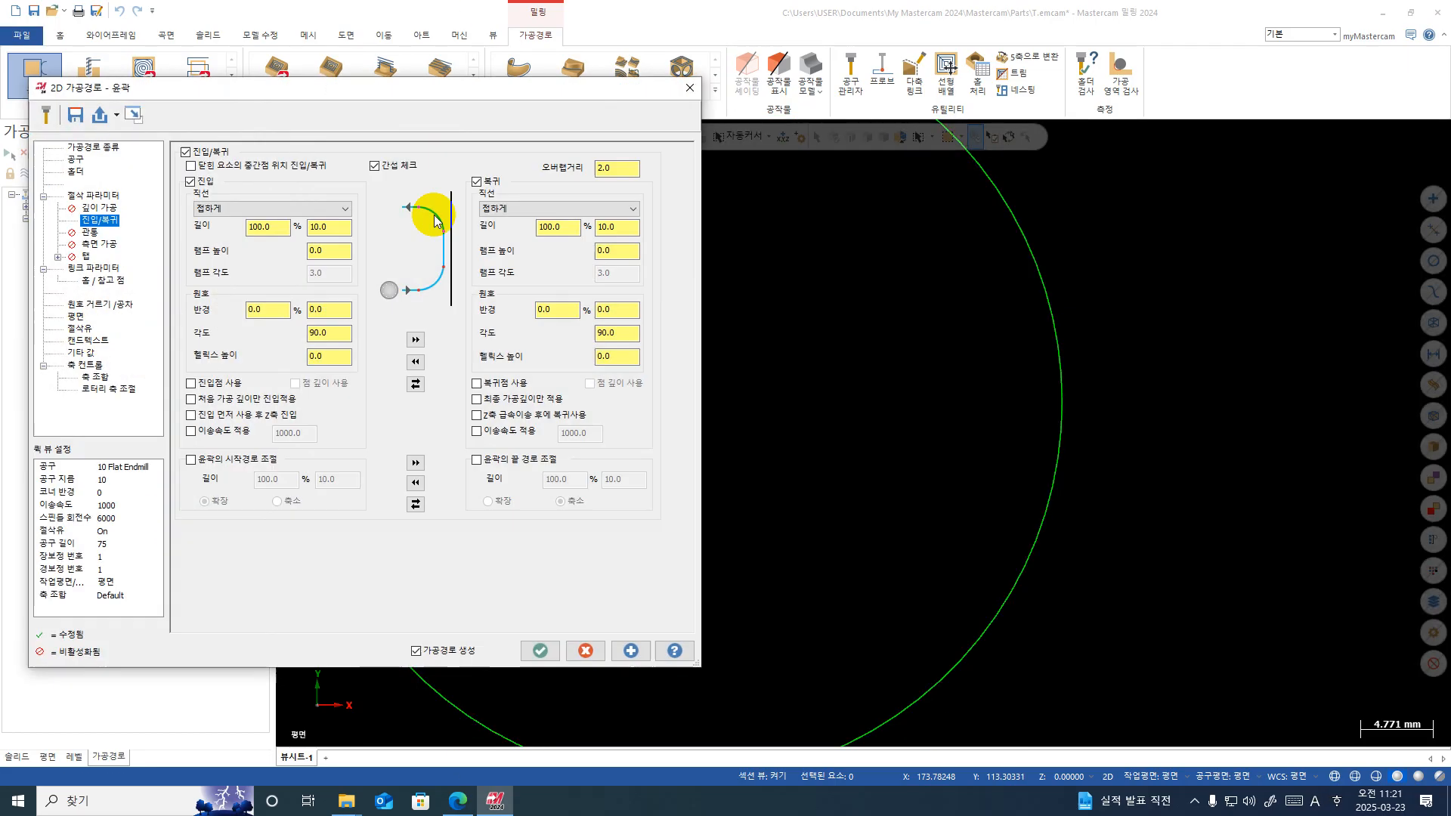
{"action": "left_click", "coordinate": [386, 166]}
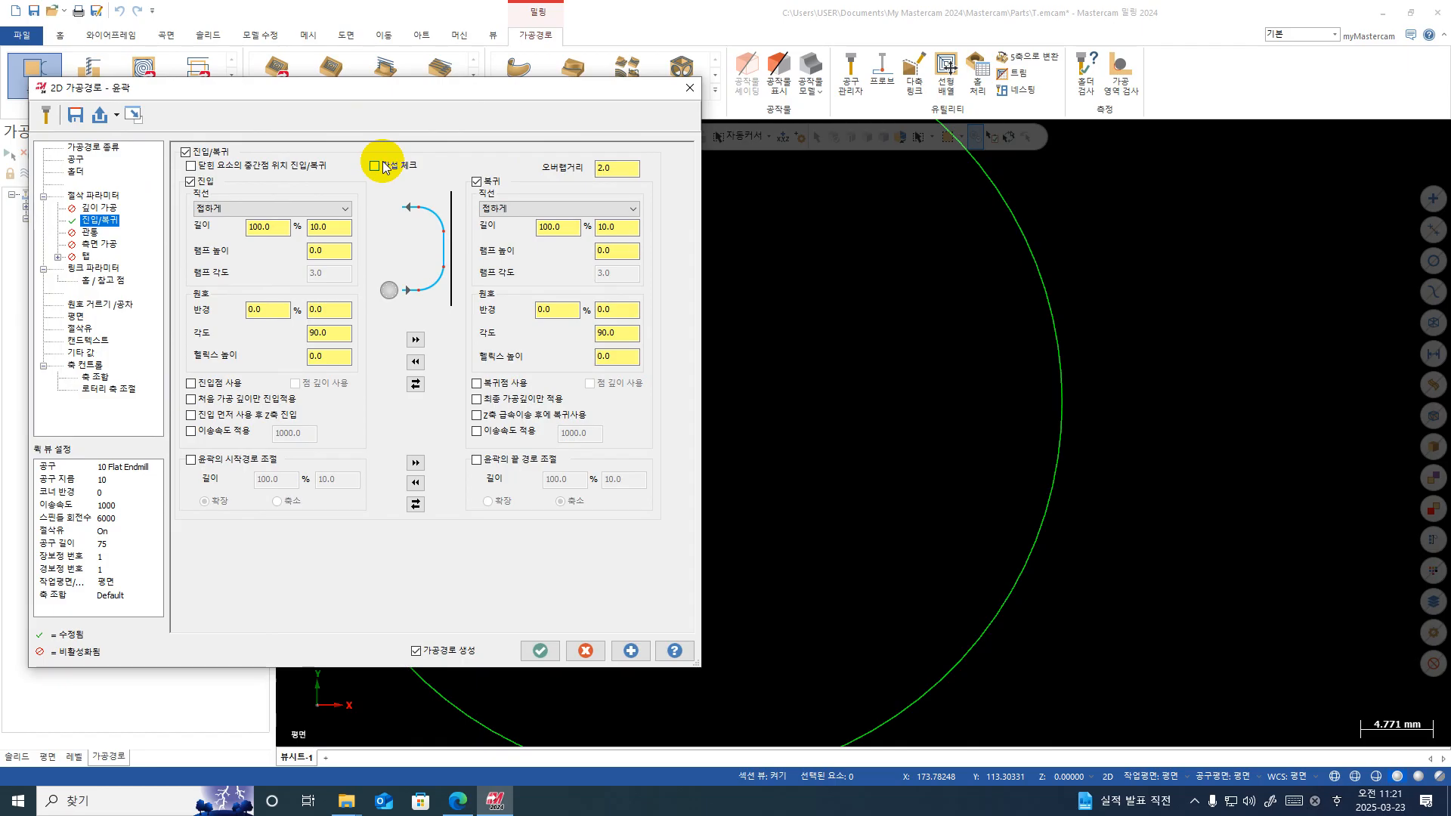
{"action": "scroll", "coordinate": [1030, 381], "scroll_direction": "down", "scroll_amount": 1}
{"action": "scroll", "coordinate": [1030, 382], "scroll_direction": "down", "scroll_amount": 3}
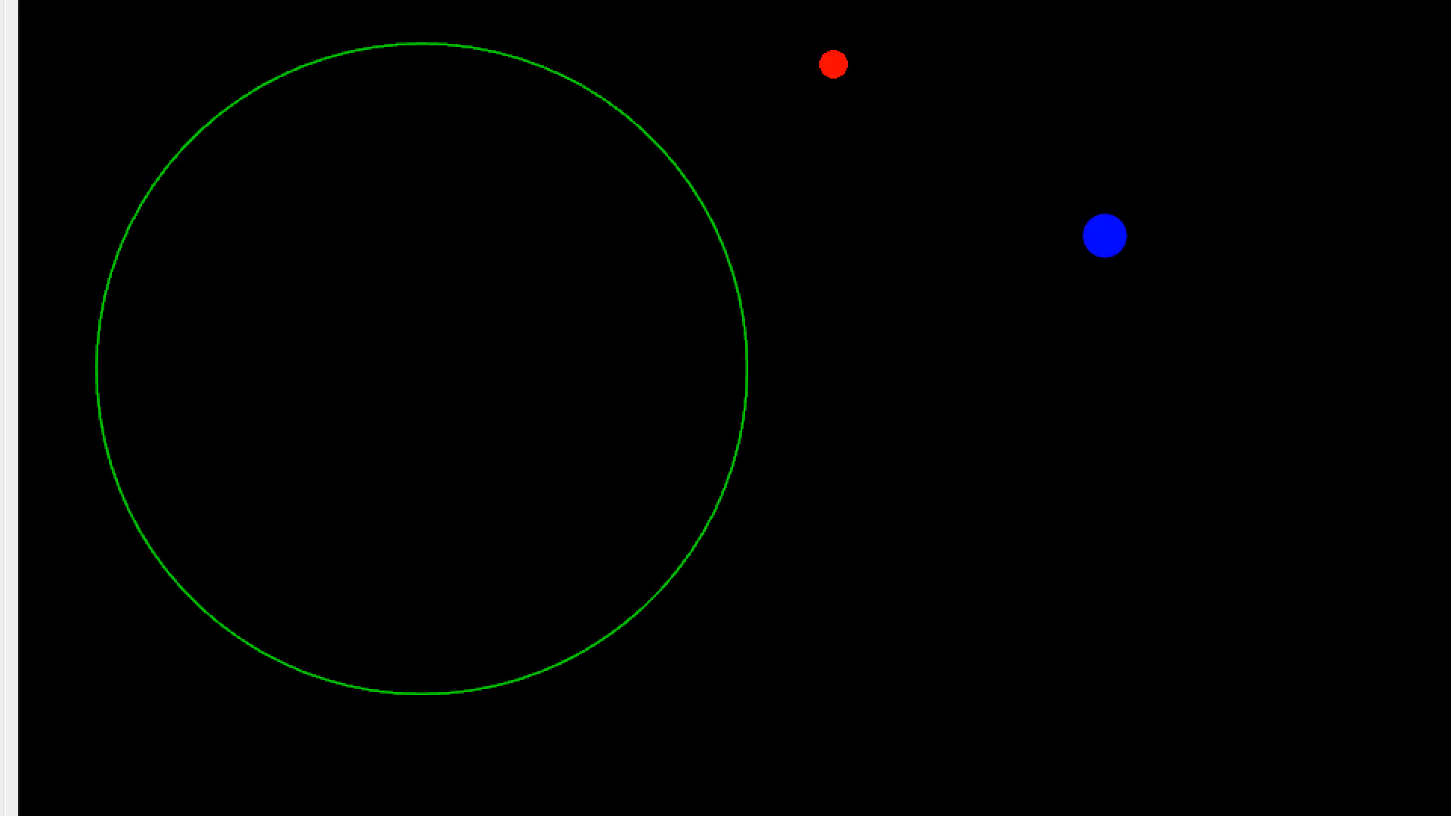
{"action": "mouse_move", "coordinate": [756, 160]}
{"action": "left_mouse_down"}
{"action": "mouse_move", "coordinate": [664, 88]}
{"action": "mouse_move", "coordinate": [727, 175]}
{"action": "left_mouse_up"}
{"action": "left_click_drag", "start_coordinate": [803, 90], "coordinate": [815, 161]}
{"action": "left_click_drag", "start_coordinate": [779, 482], "coordinate": [791, 598]}
{"action": "mouse_move", "coordinate": [718, 548]}
{"action": "left_mouse_down"}
{"action": "mouse_move", "coordinate": [779, 677]}
{"action": "mouse_move", "coordinate": [907, 533]}
{"action": "left_mouse_up"}
{"action": "mouse_move", "coordinate": [869, 317]}
{"action": "left_mouse_down"}
{"action": "mouse_move", "coordinate": [858, 752]}
{"action": "mouse_move", "coordinate": [11, 23]}
{"action": "mouse_move", "coordinate": [910, 175]}
{"action": "mouse_move", "coordinate": [876, 812]}
{"action": "left_mouse_up"}
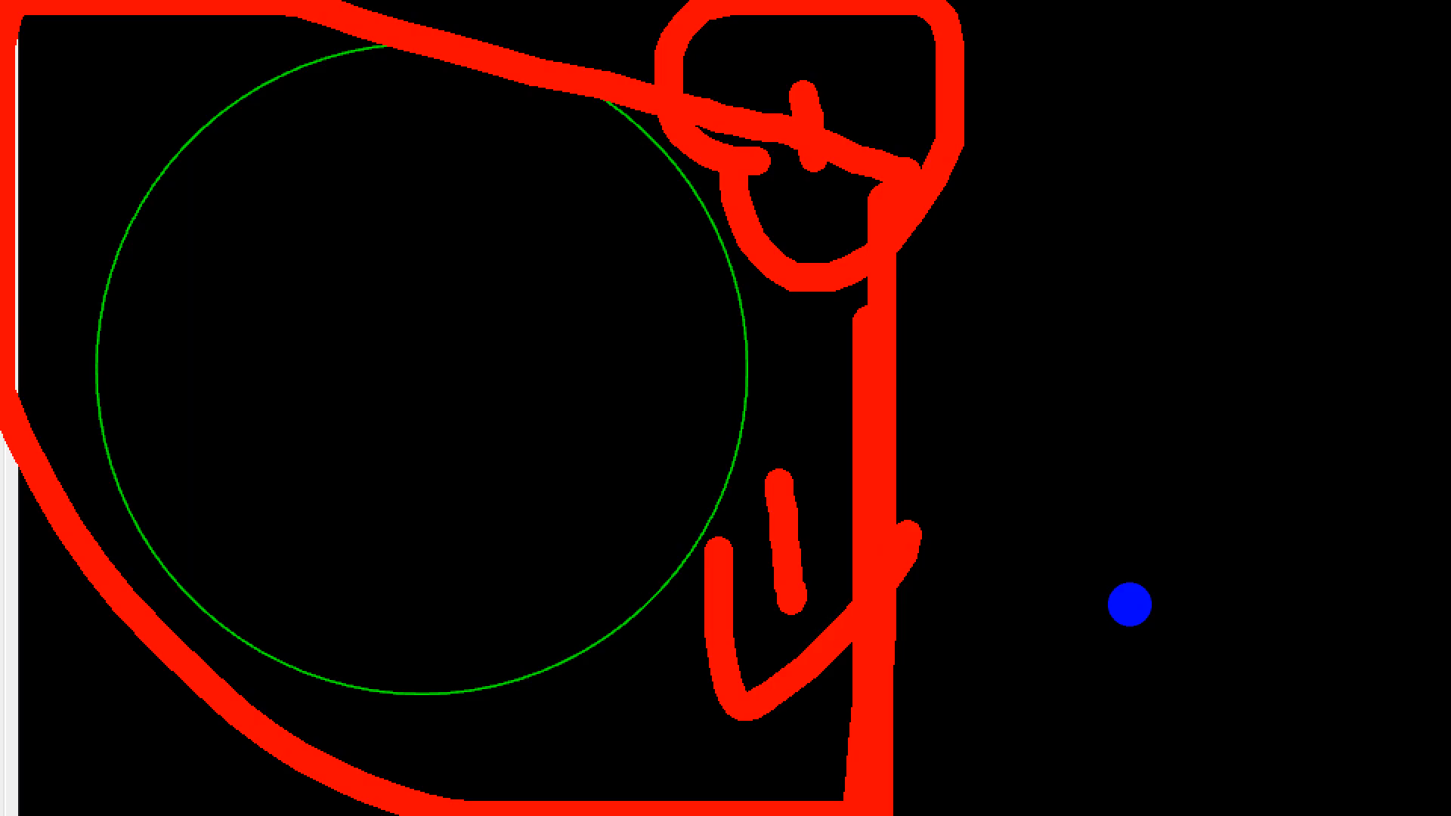
{"action": "key", "text": "Escape"}
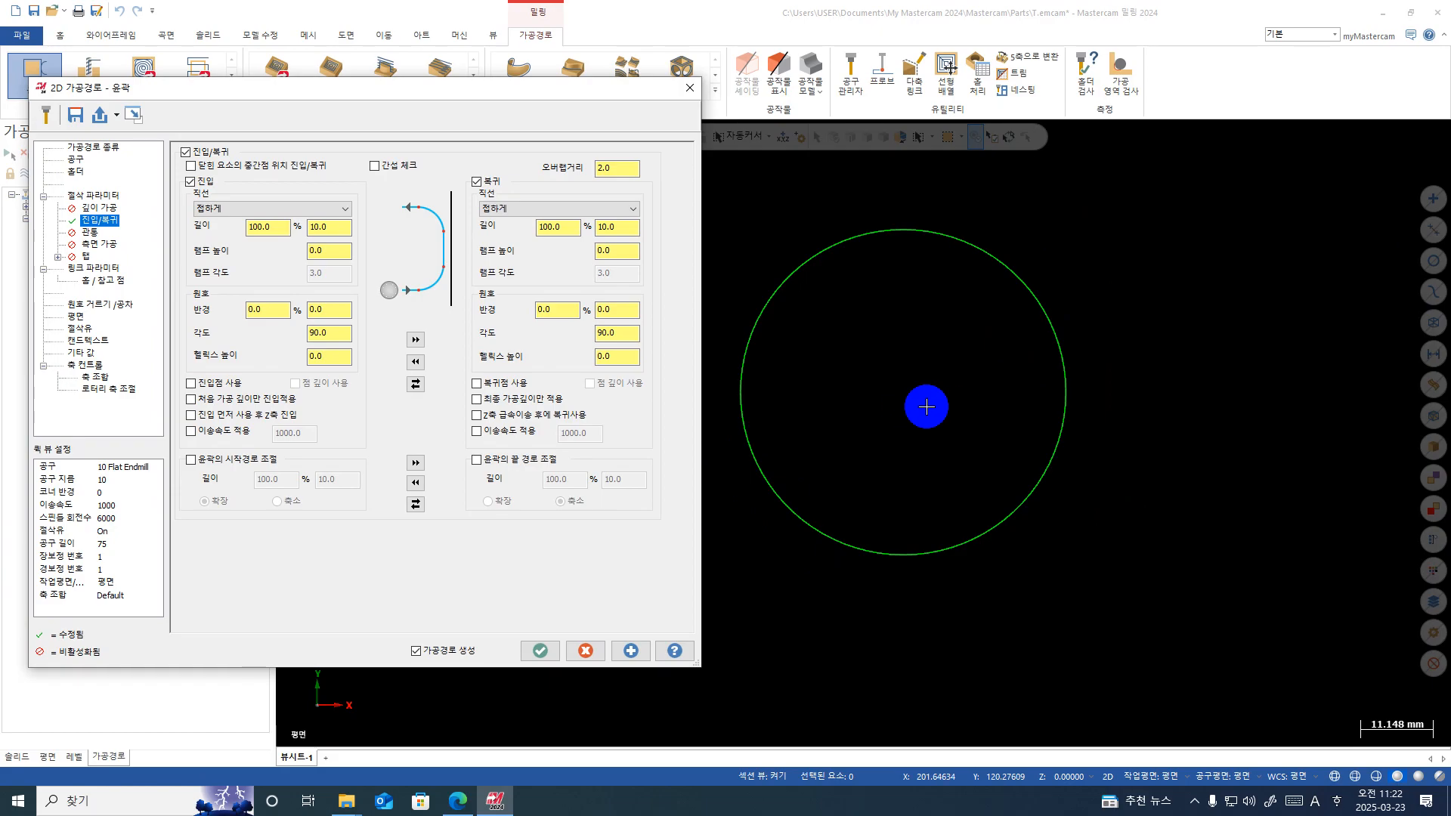
Step: Set the lead-in line to perpendicular with 50% length, copy it to the lead-out, and backplot the regenerated circle contour
{"action": "left_click", "coordinate": [220, 209]}
{"action": "left_click", "coordinate": [218, 221]}
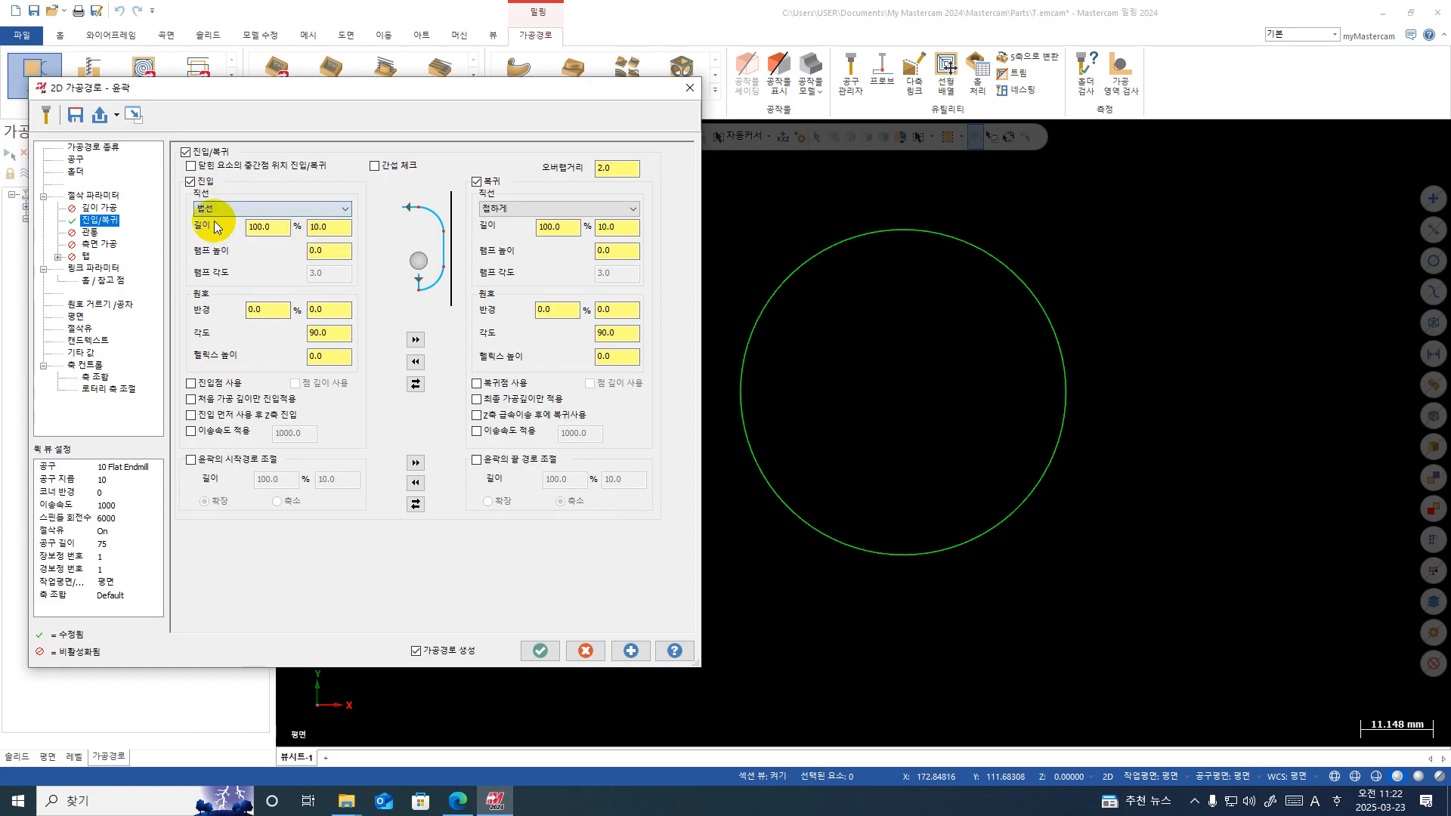
{"action": "double_click", "coordinate": [269, 227]}
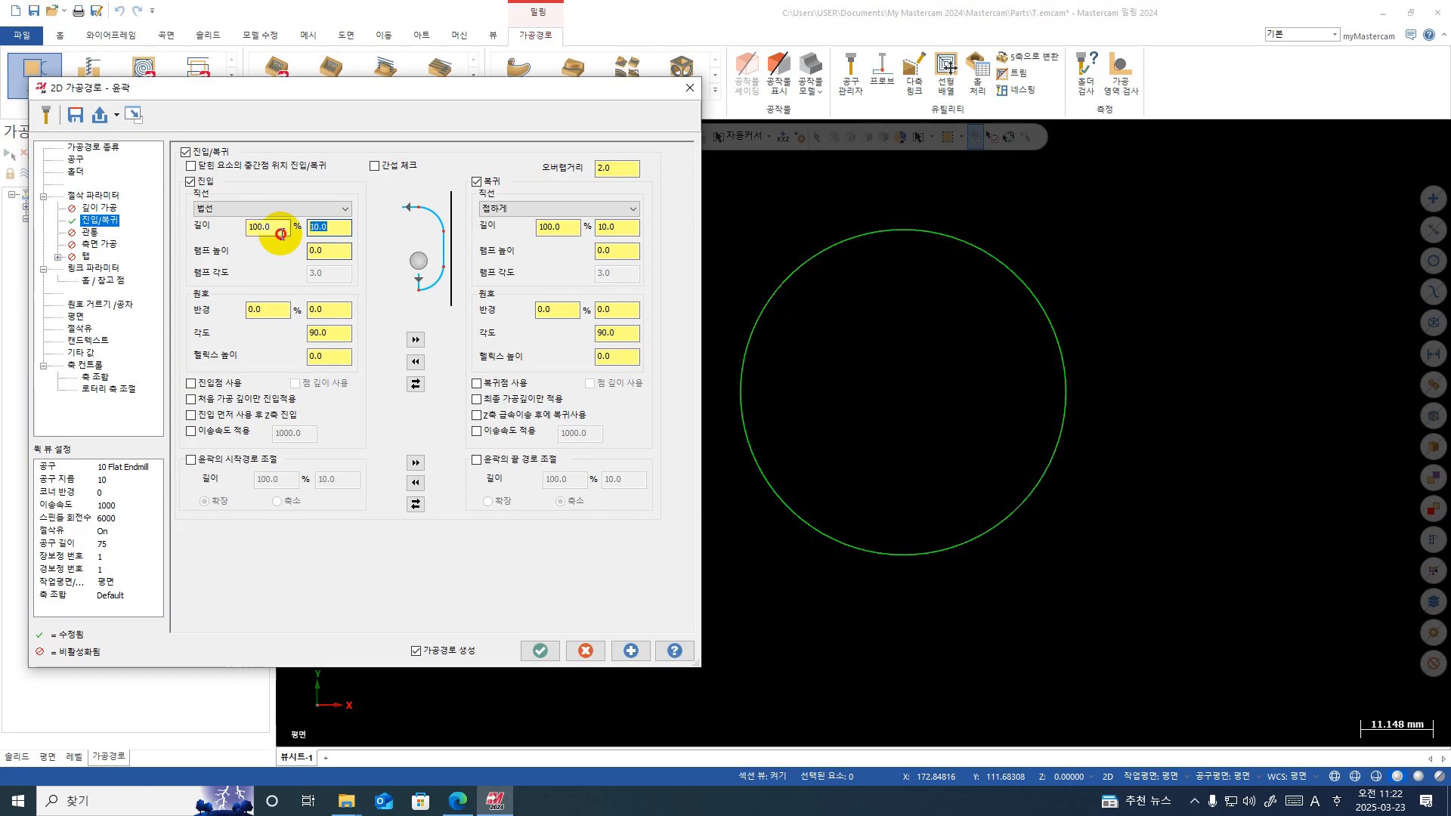
{"action": "type", "text": "50"}
{"action": "key", "text": "Tab"}
{"action": "left_click", "coordinate": [414, 340]}
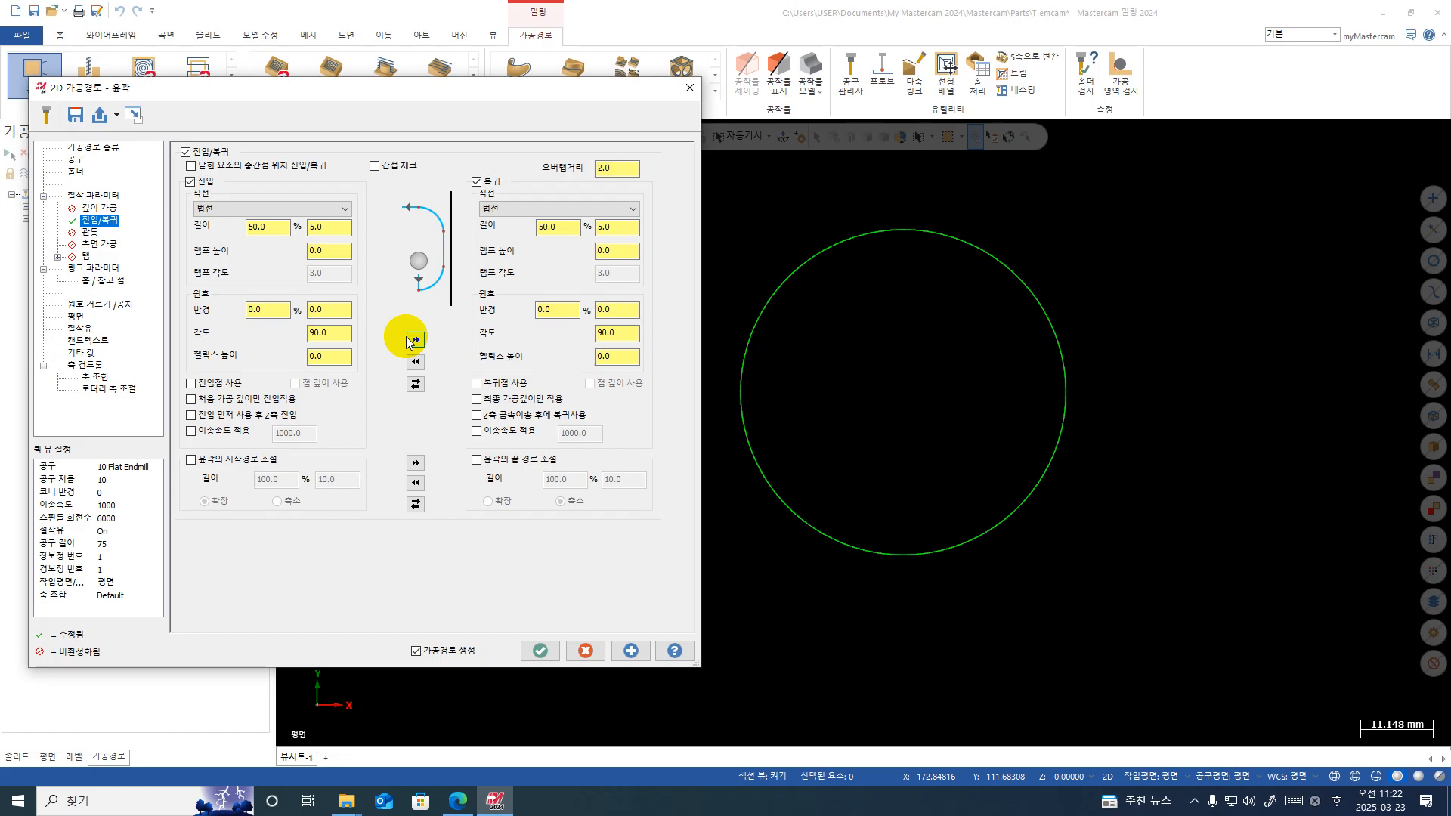
{"action": "left_click", "coordinate": [540, 650]}
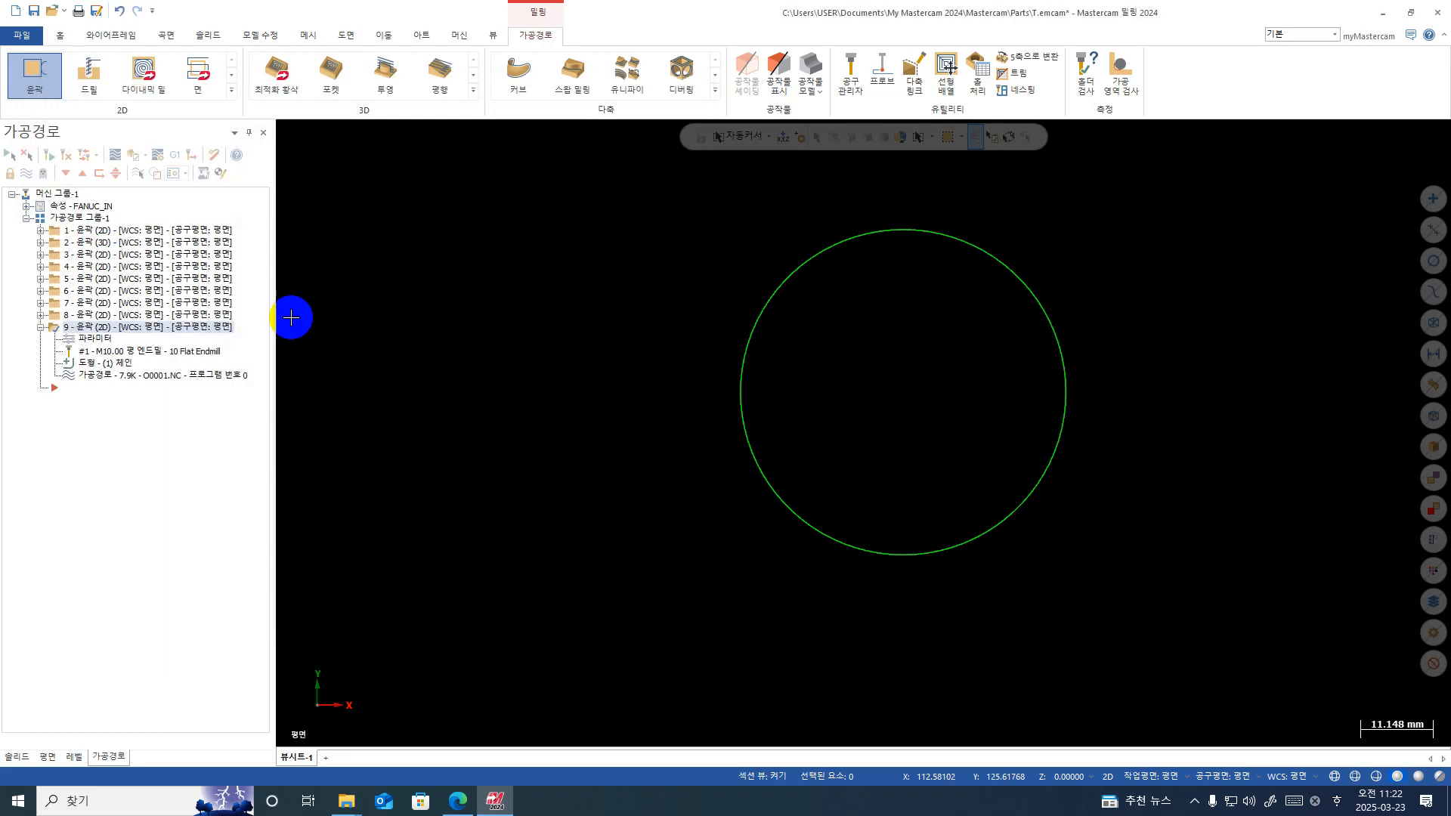
{"action": "left_click", "coordinate": [114, 157]}
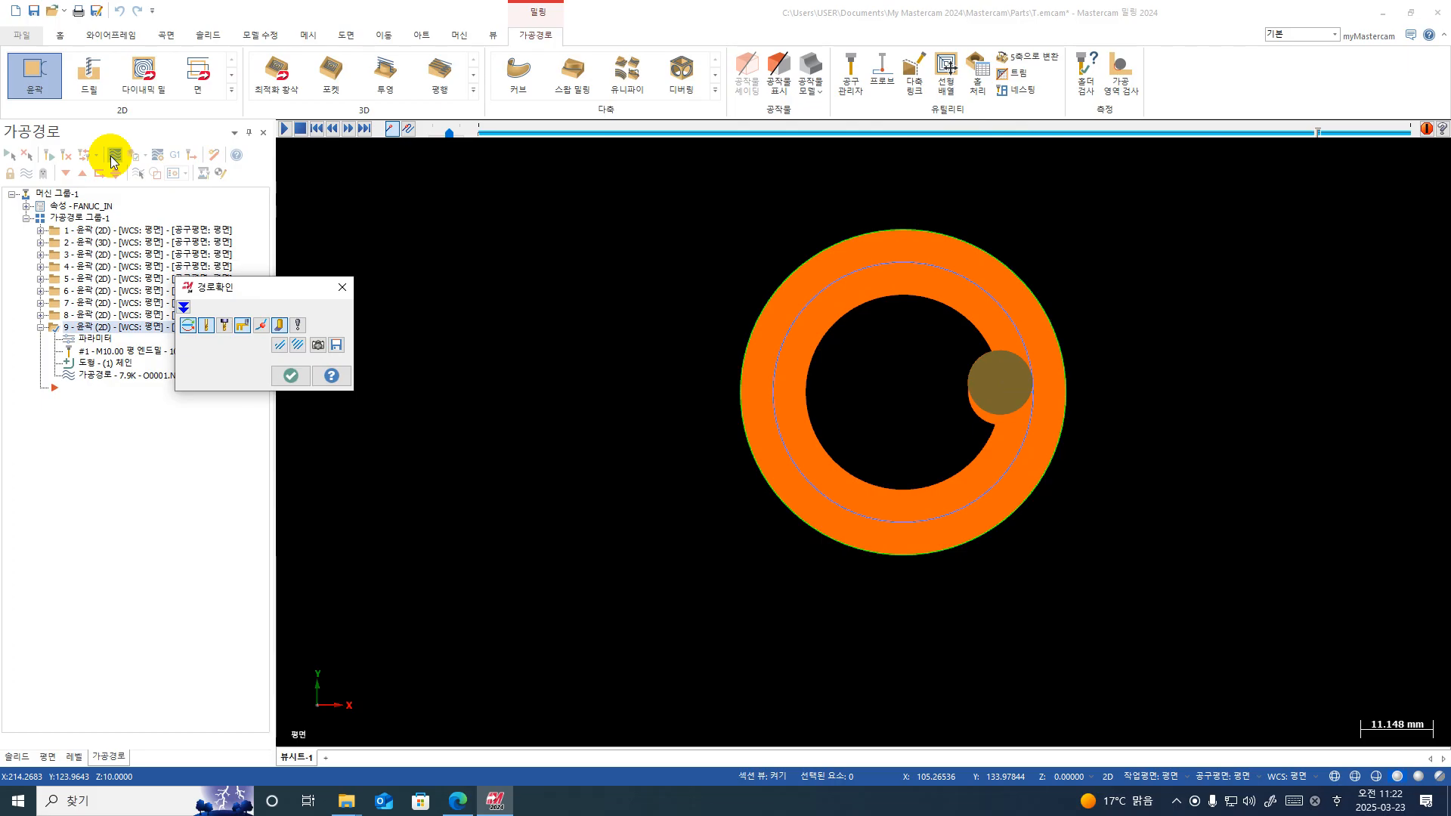
{"action": "left_click", "coordinate": [291, 376]}
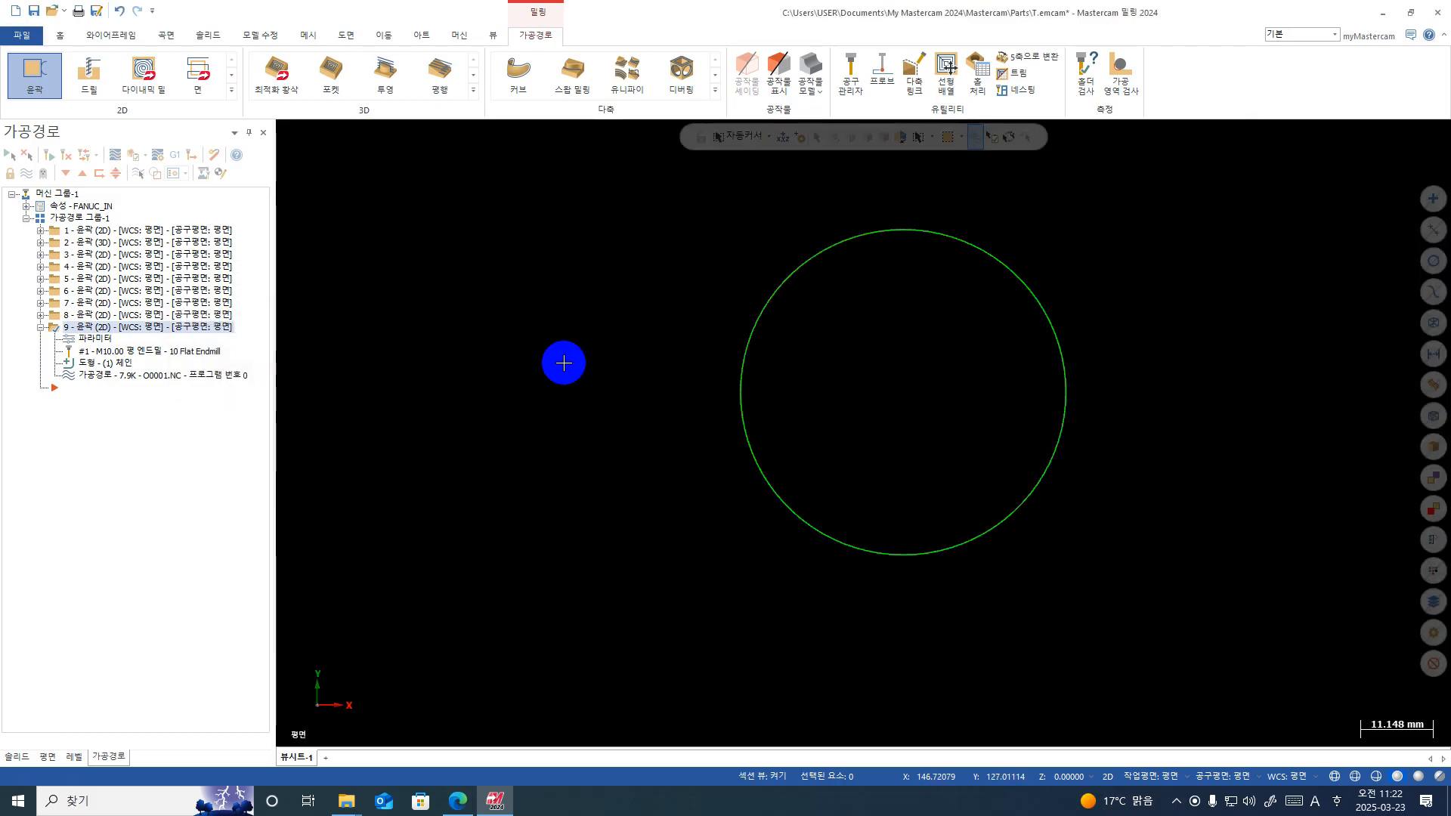
Step: Set the circle contour's lead-in line to tangent with a length of 0
{"action": "left_click", "coordinate": [91, 338]}
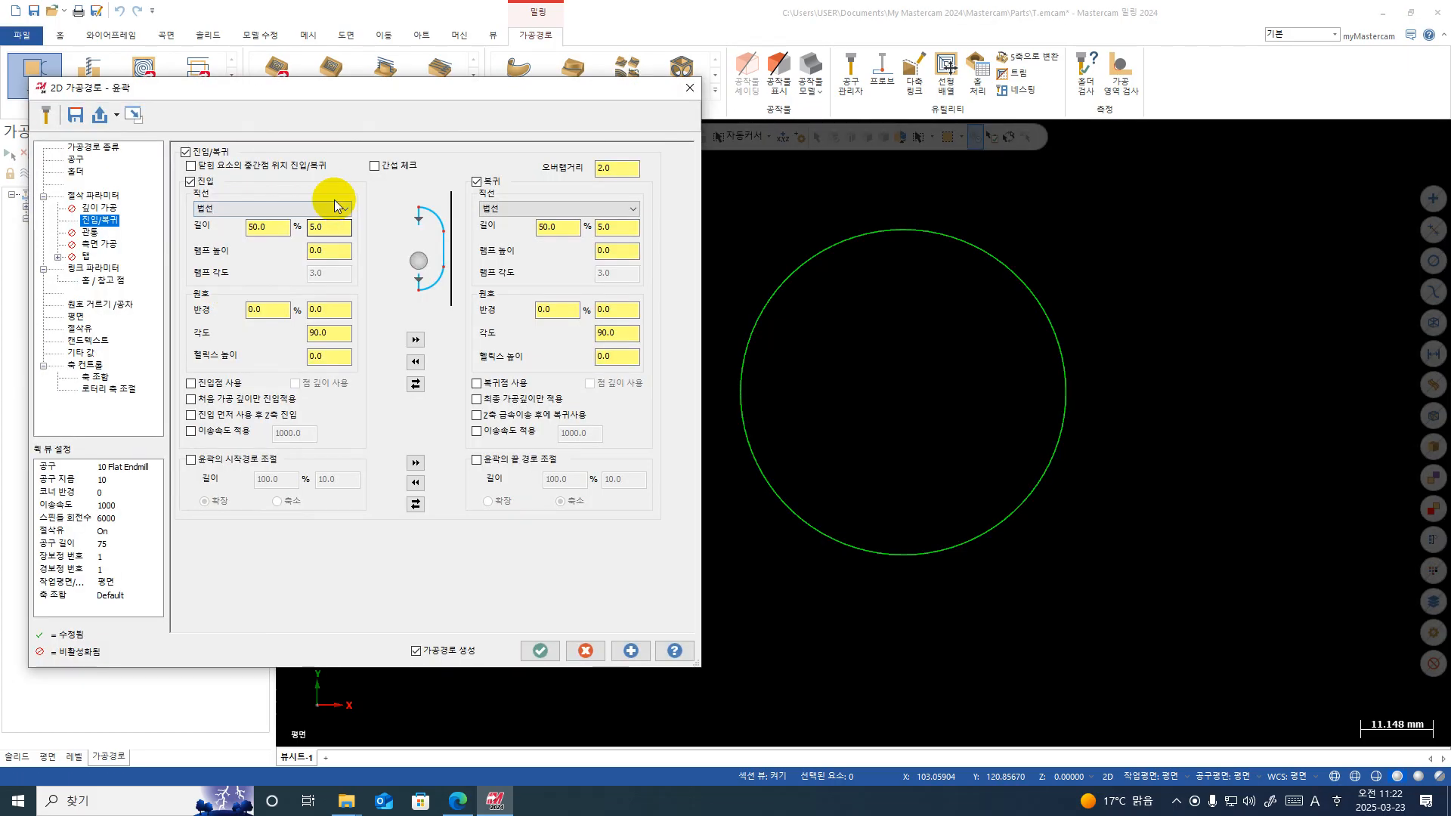
{"action": "left_click_drag", "start_coordinate": [325, 227], "coordinate": [209, 242]}
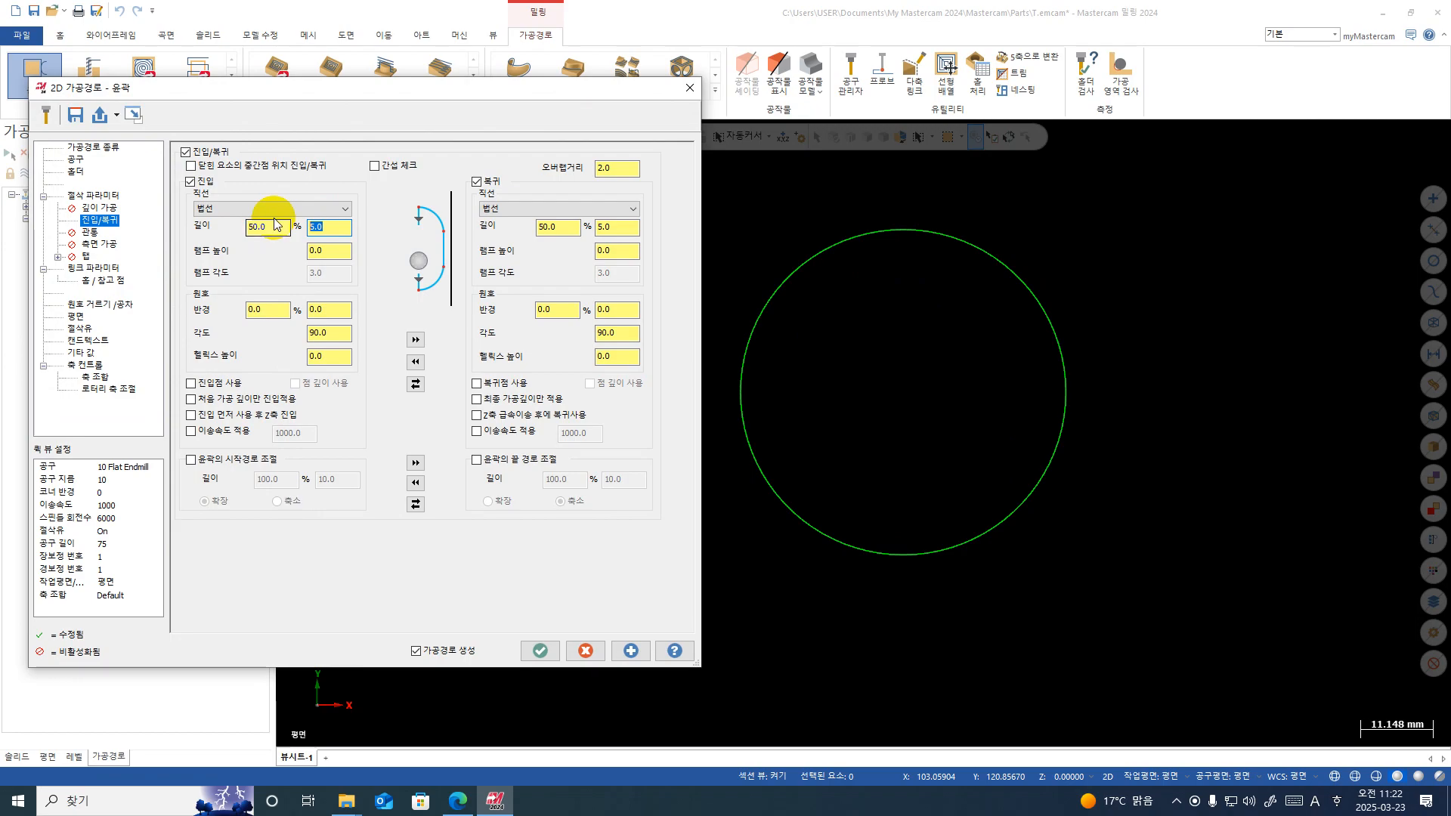
{"action": "left_click", "coordinate": [269, 209]}
{"action": "left_click", "coordinate": [242, 227]}
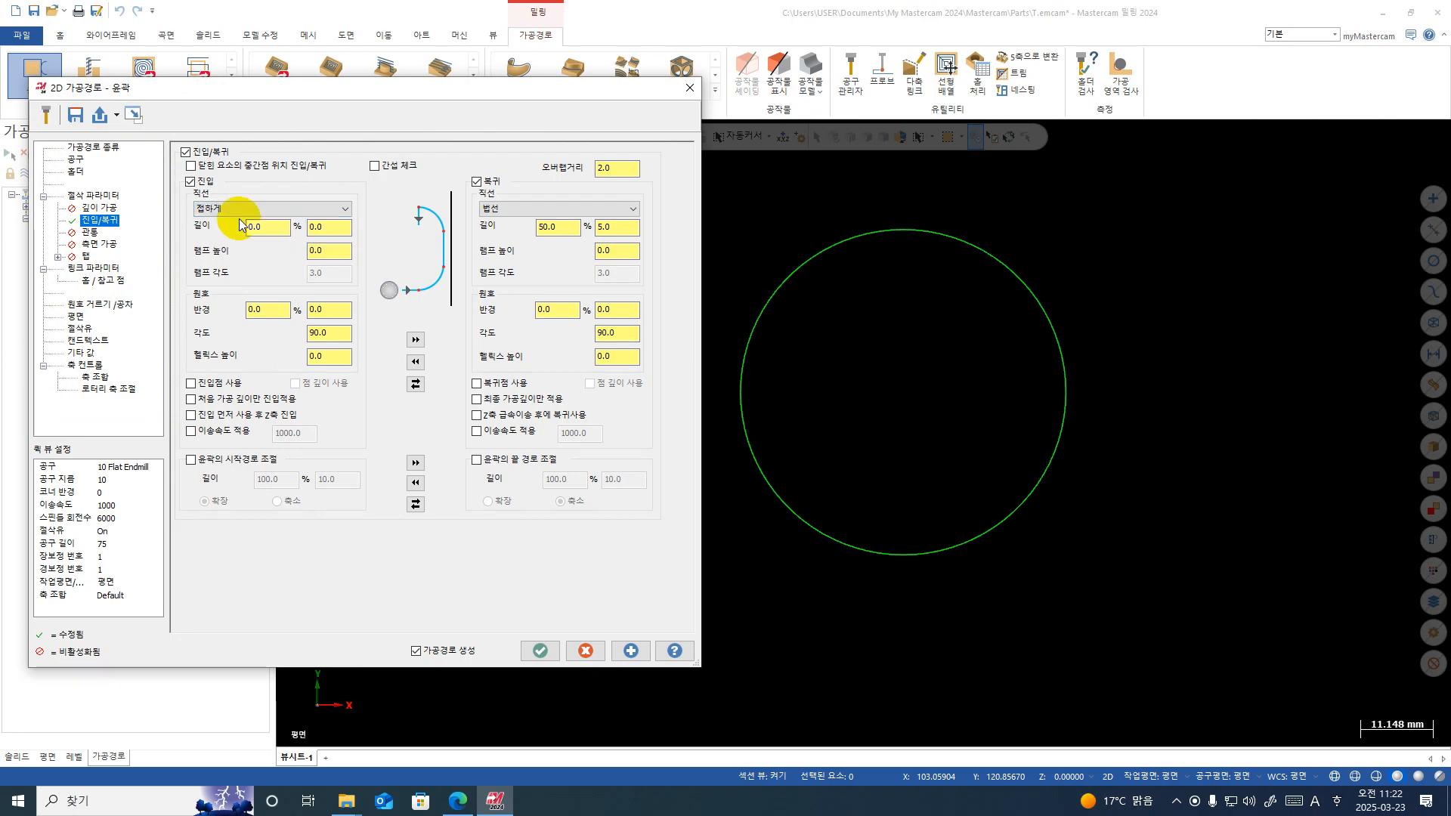
Step: Set the lead-in arc radius to 6, copy the lead-in values to the lead-out, and accept the parameters
{"action": "left_click_drag", "start_coordinate": [328, 310], "coordinate": [221, 311]}
{"action": "type", "text": "6+"}
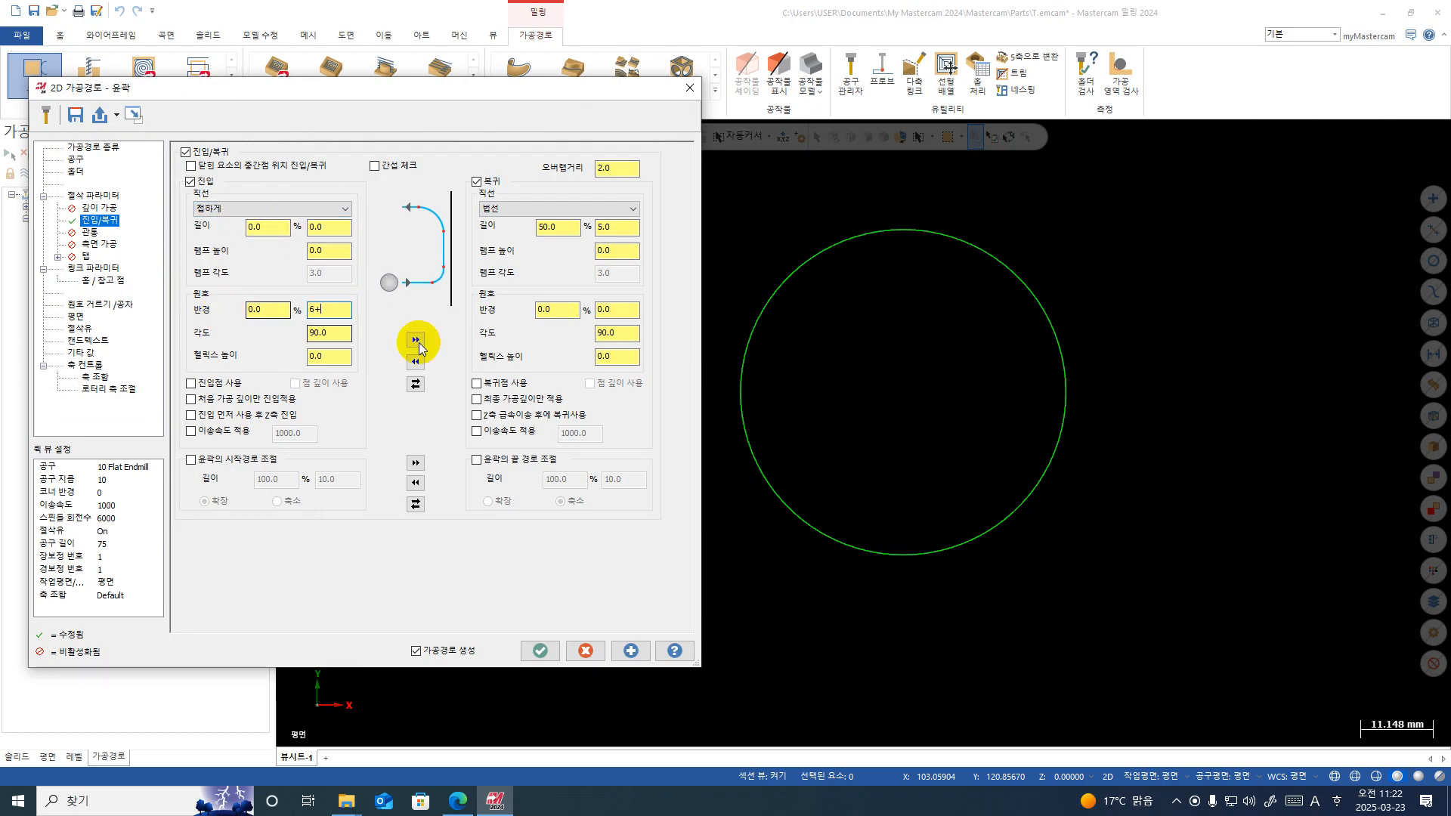
{"action": "left_click_drag", "start_coordinate": [334, 310], "coordinate": [250, 320]}
{"action": "type", "text": "6"}
{"action": "key", "text": "Return"}
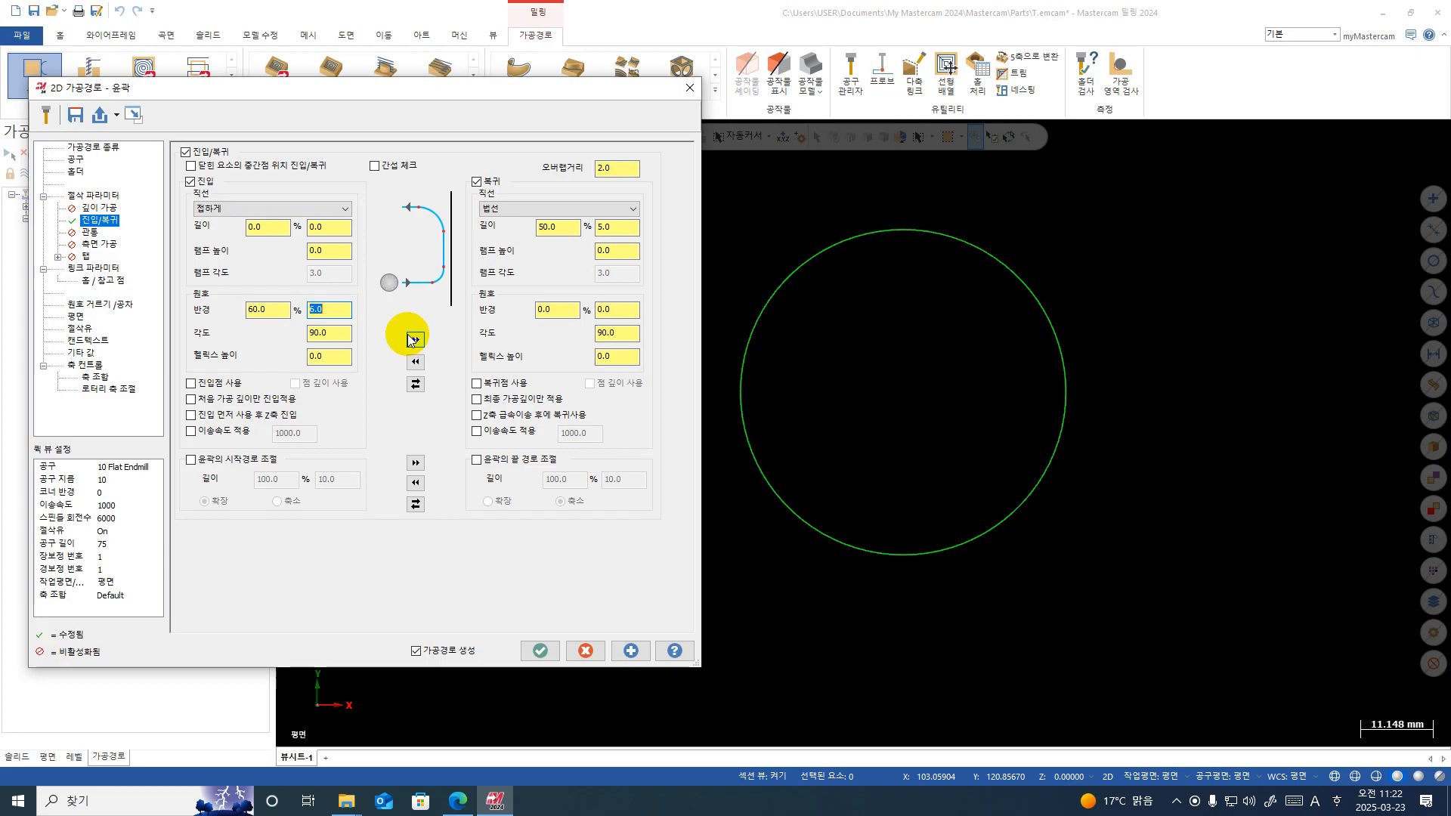
{"action": "left_click", "coordinate": [415, 340]}
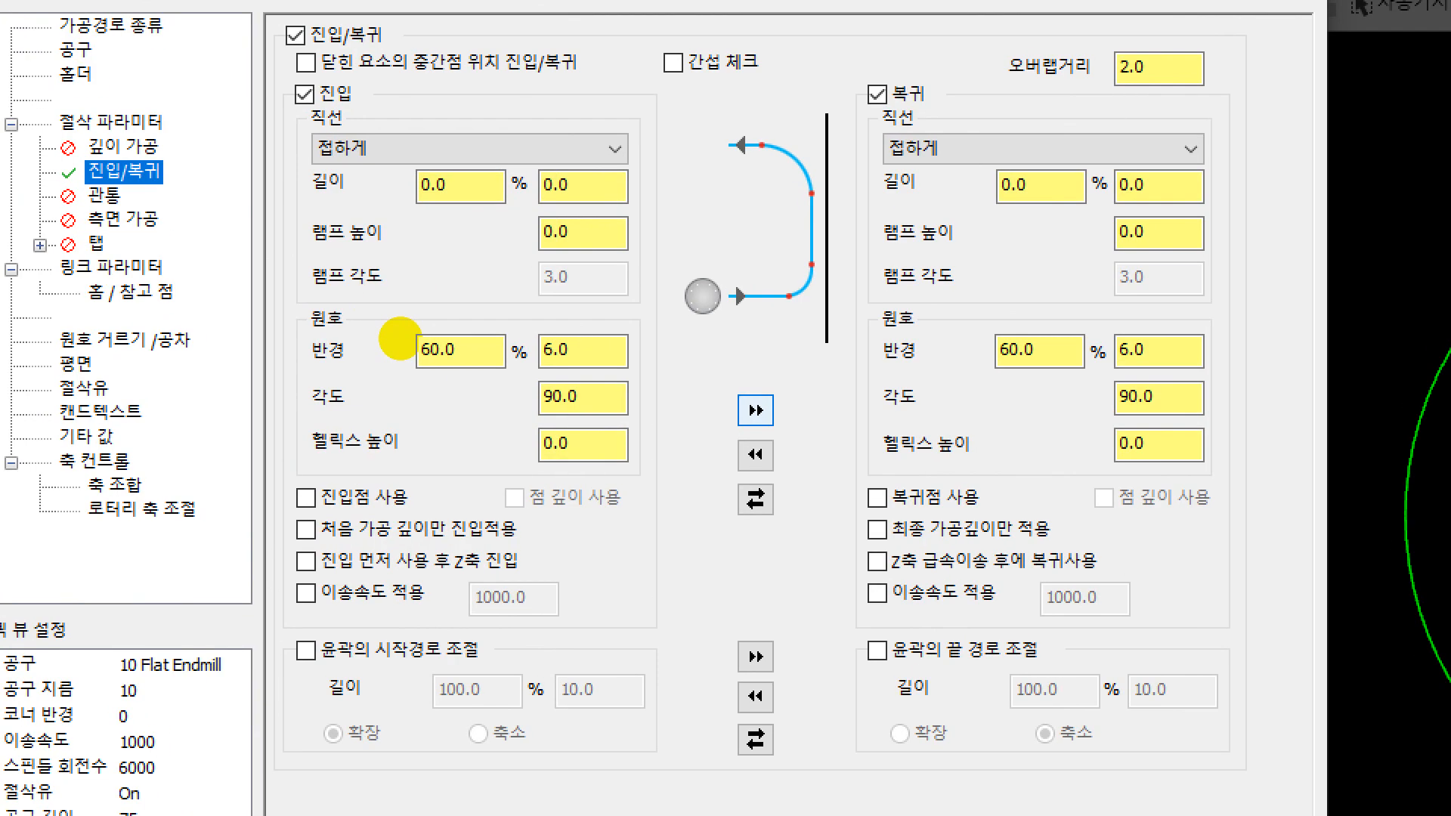
{"action": "mouse_move", "coordinate": [702, 276]}
{"action": "left_mouse_down"}
{"action": "mouse_move", "coordinate": [756, 650]}
{"action": "mouse_move", "coordinate": [537, 700]}
{"action": "left_mouse_up"}
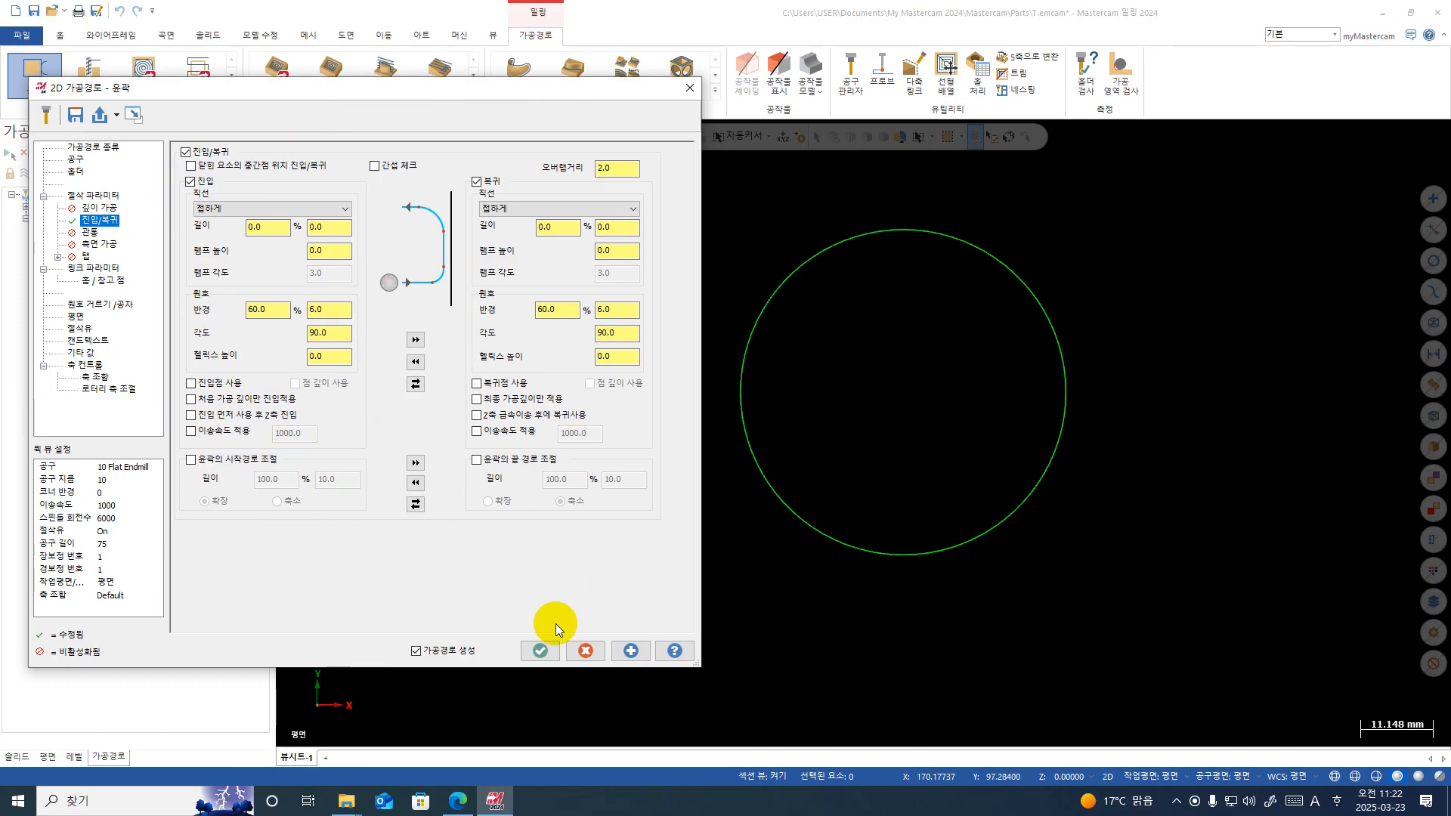
{"action": "left_click", "coordinate": [549, 649]}
Step: Backplot the circle contour to examine its arc entry and exit, and close the backplot
{"action": "left_click", "coordinate": [97, 163]}
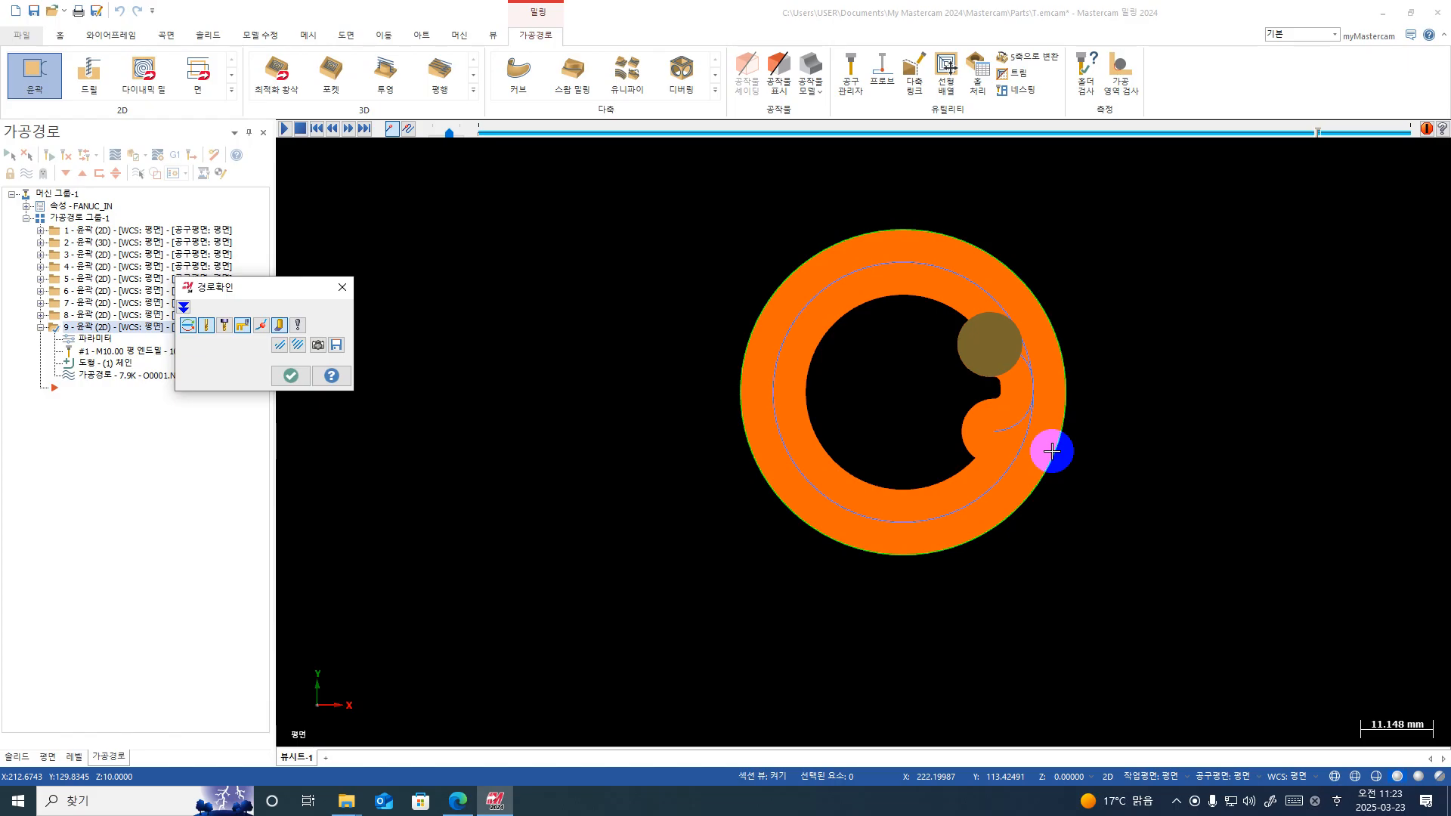
{"action": "key", "text": "Escape"}
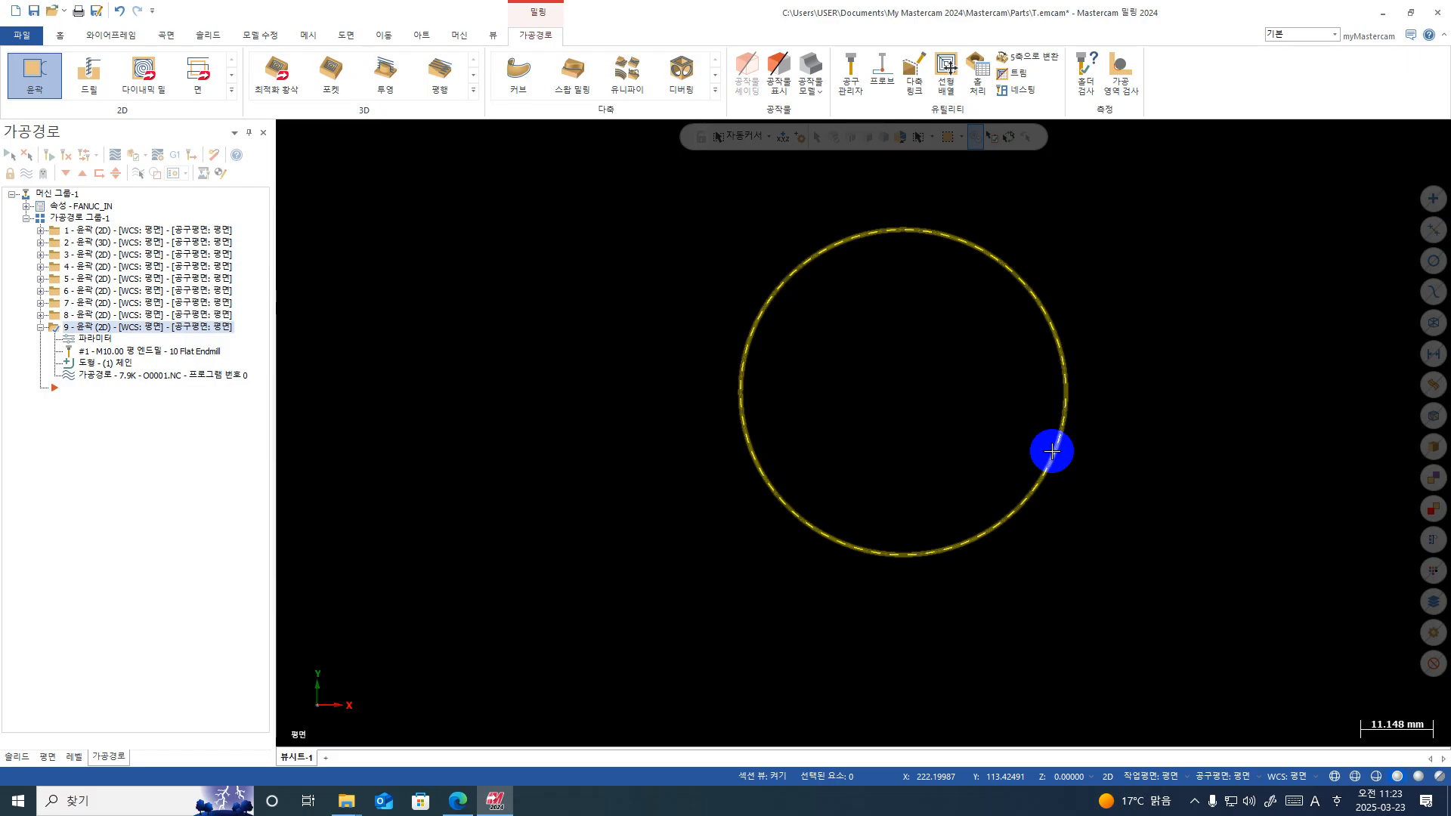
{"action": "left_click", "coordinate": [1052, 451]}
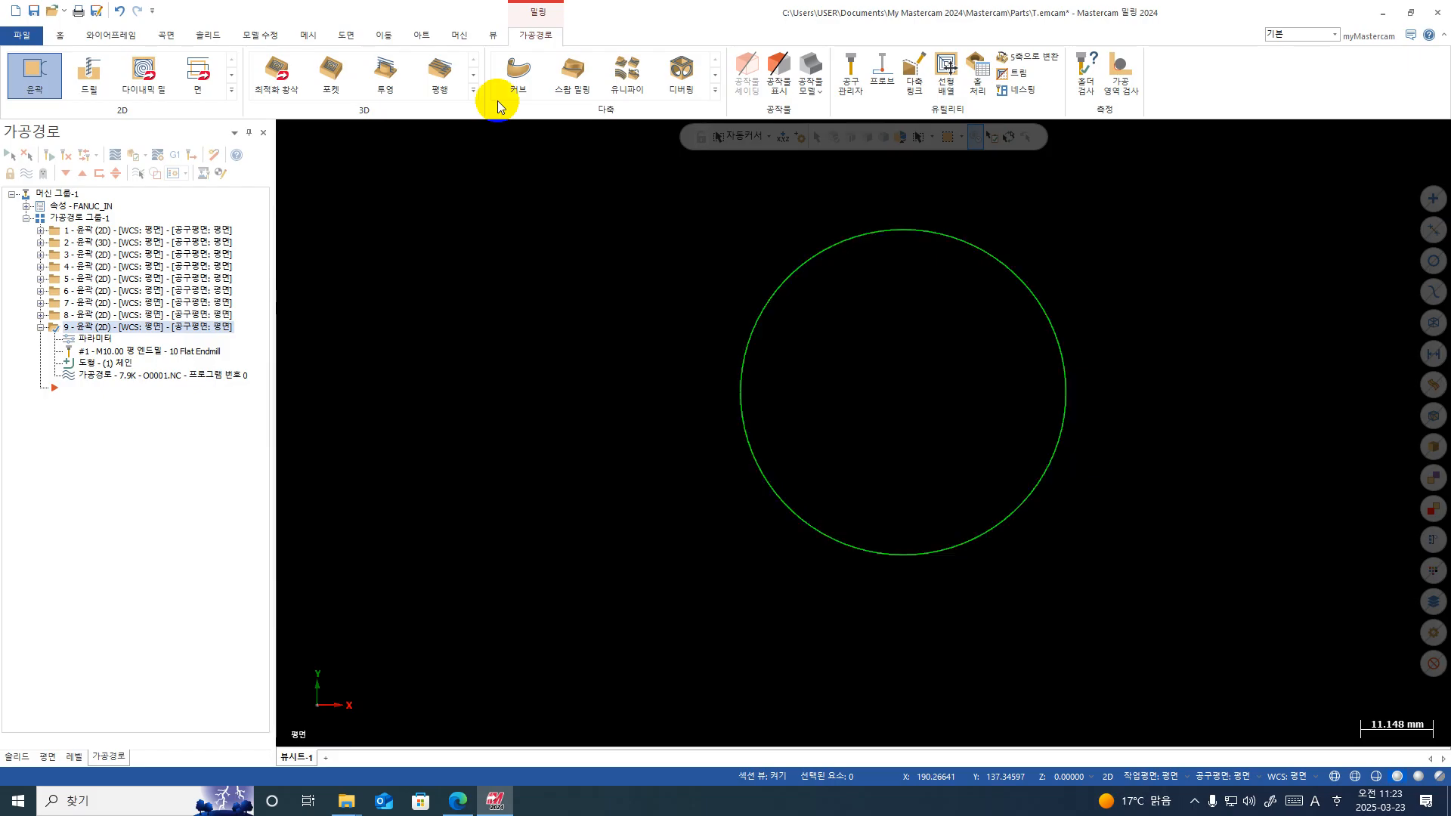
Step: Open the circle contour's chain manager and start rechaining all of its geometry
{"action": "left_click", "coordinate": [110, 365]}
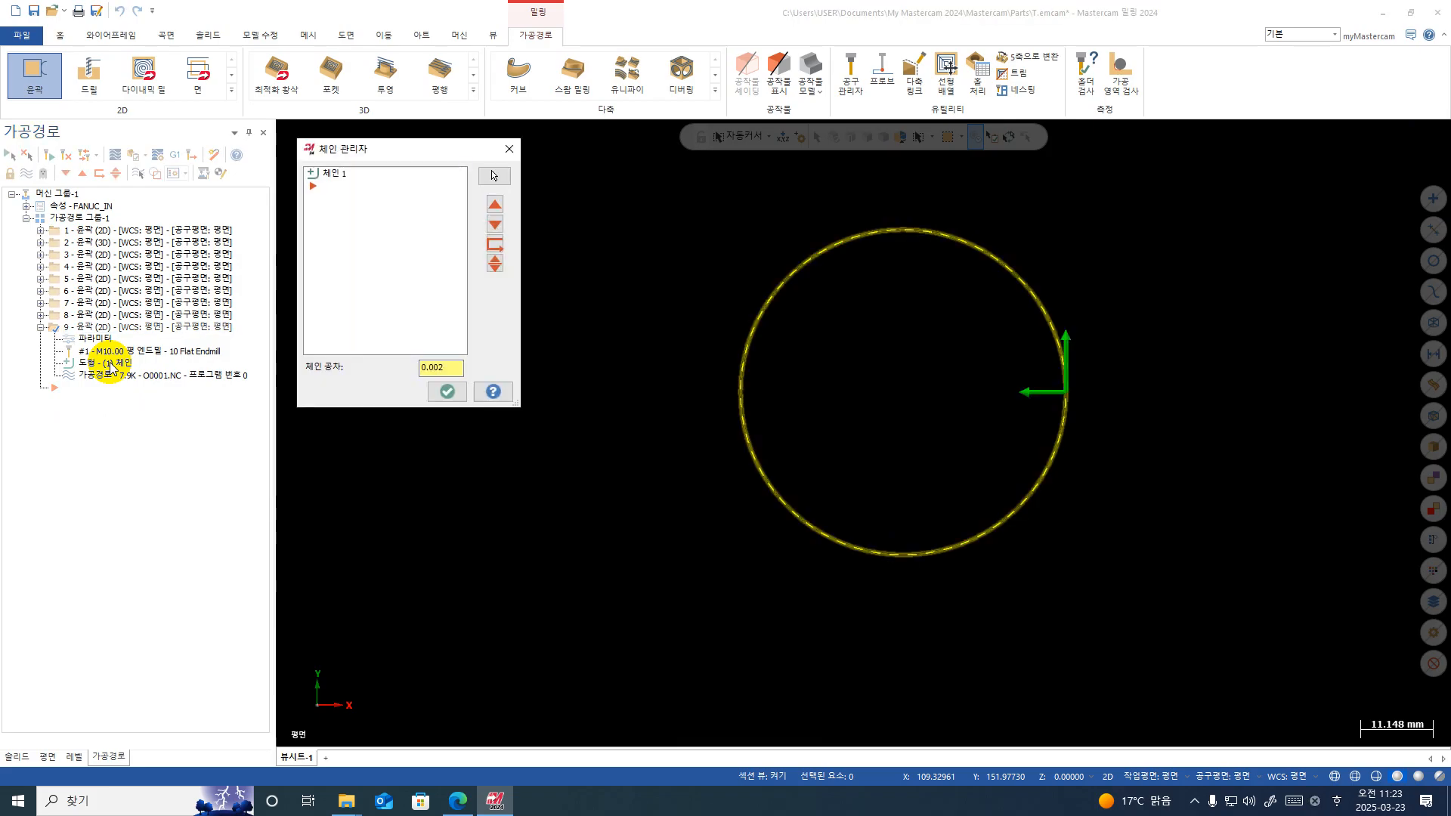
{"action": "right_click", "coordinate": [381, 218]}
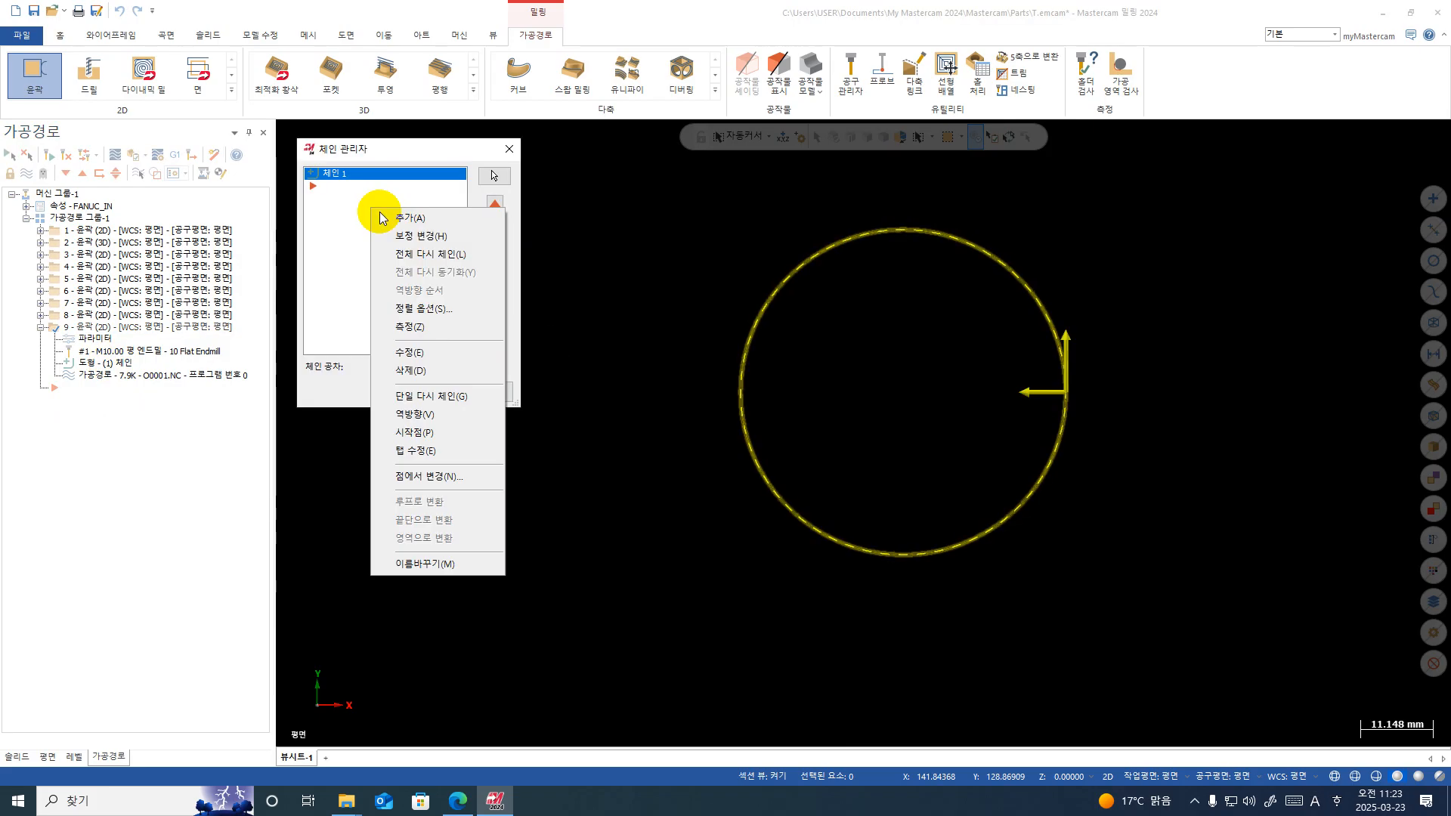
{"action": "left_click", "coordinate": [427, 254]}
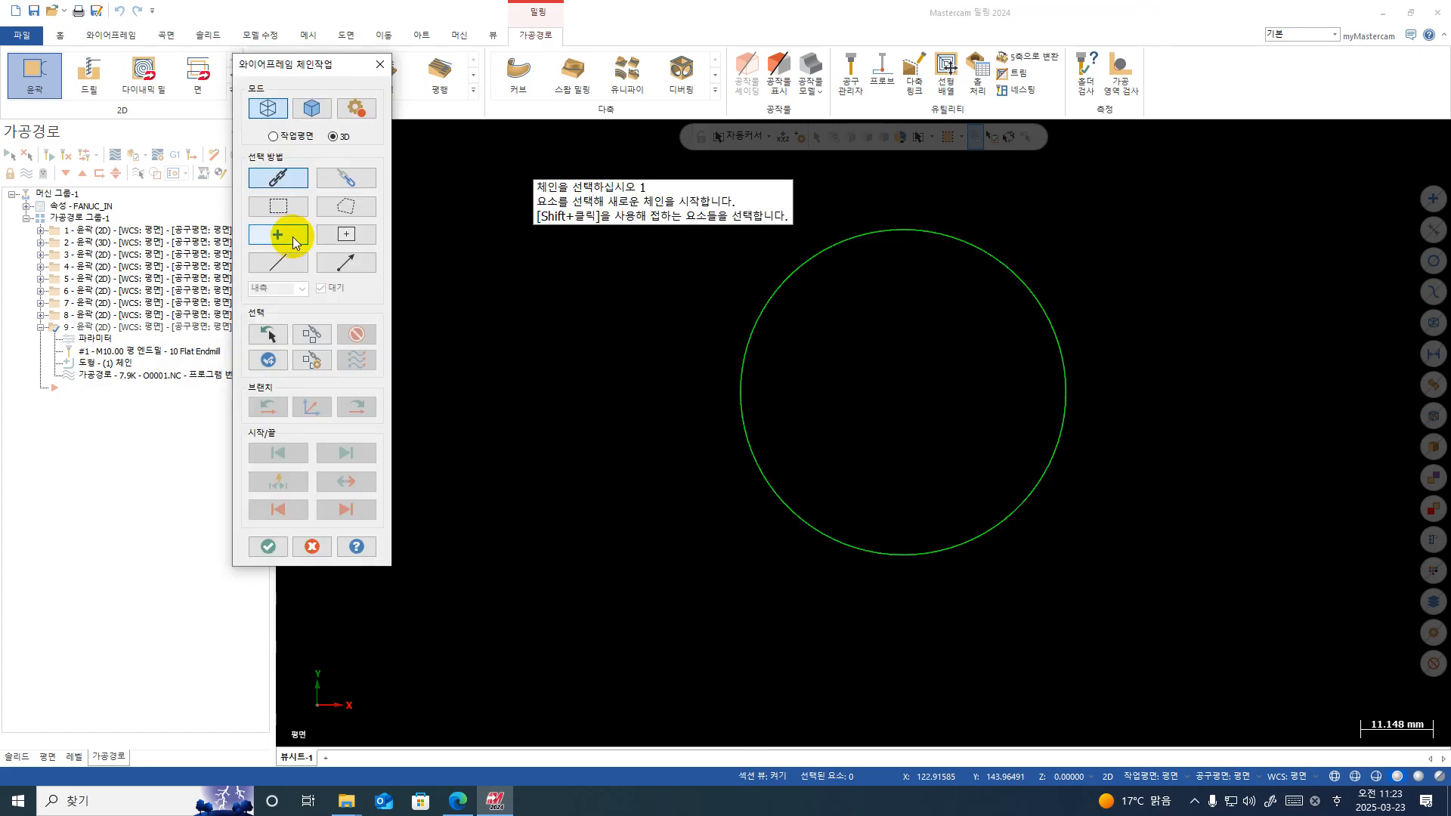
{"action": "left_click", "coordinate": [280, 236]}
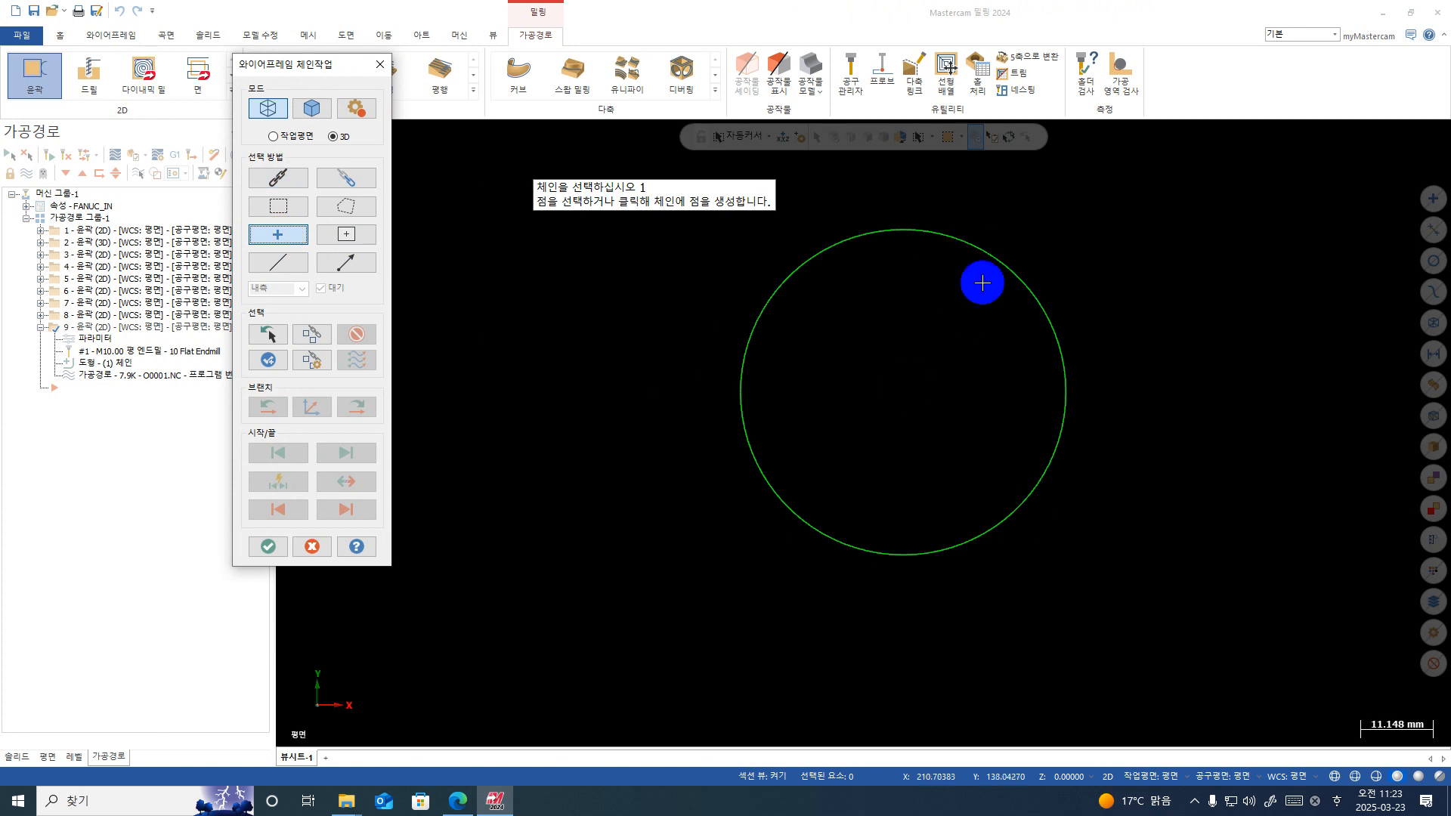
{"action": "left_click", "coordinate": [995, 263]}
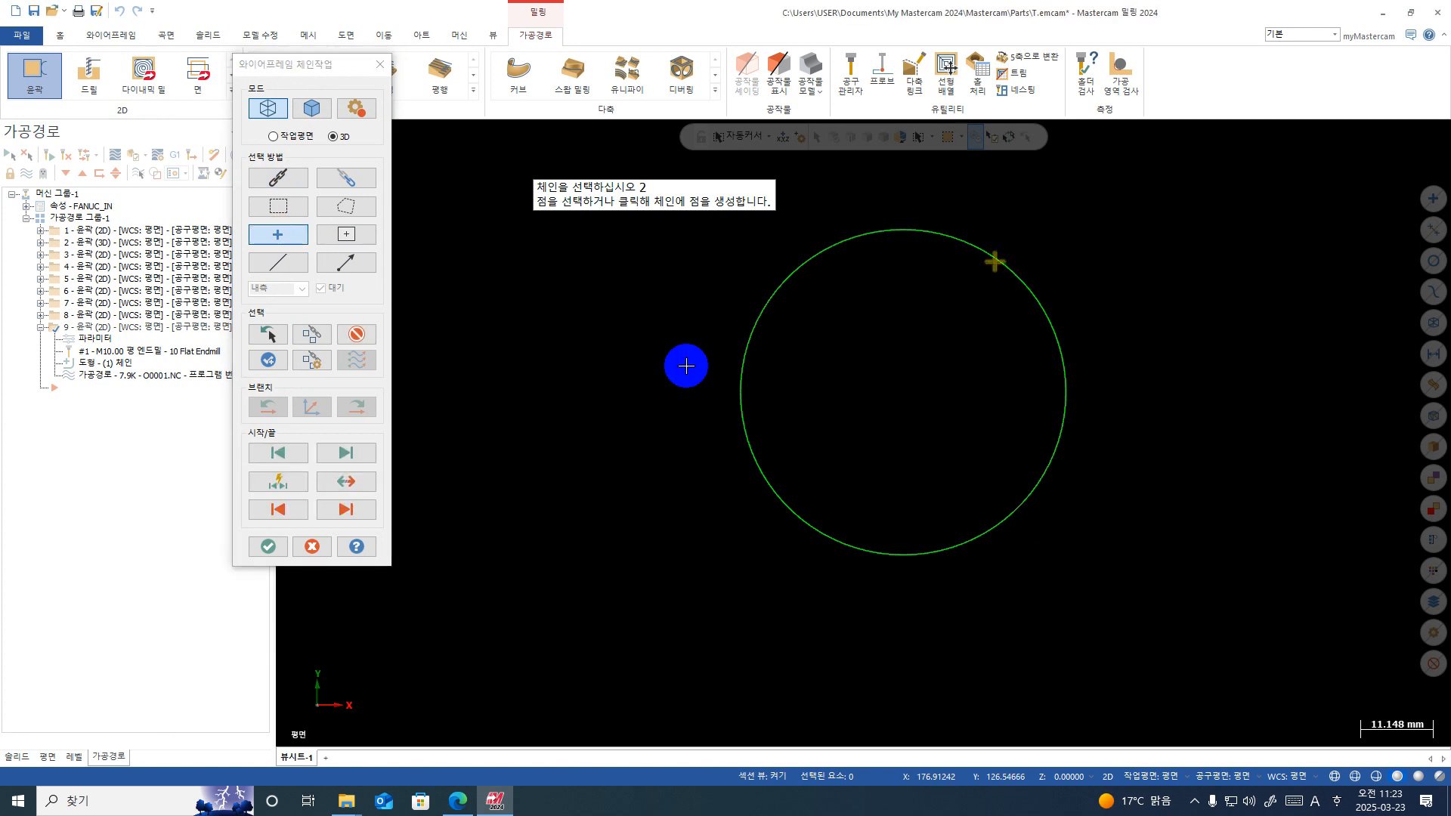
{"action": "left_click", "coordinate": [376, 335]}
Step: Chain a point at the circle's center followed by the full circle, and accept the new geometry
{"action": "left_click", "coordinate": [273, 234]}
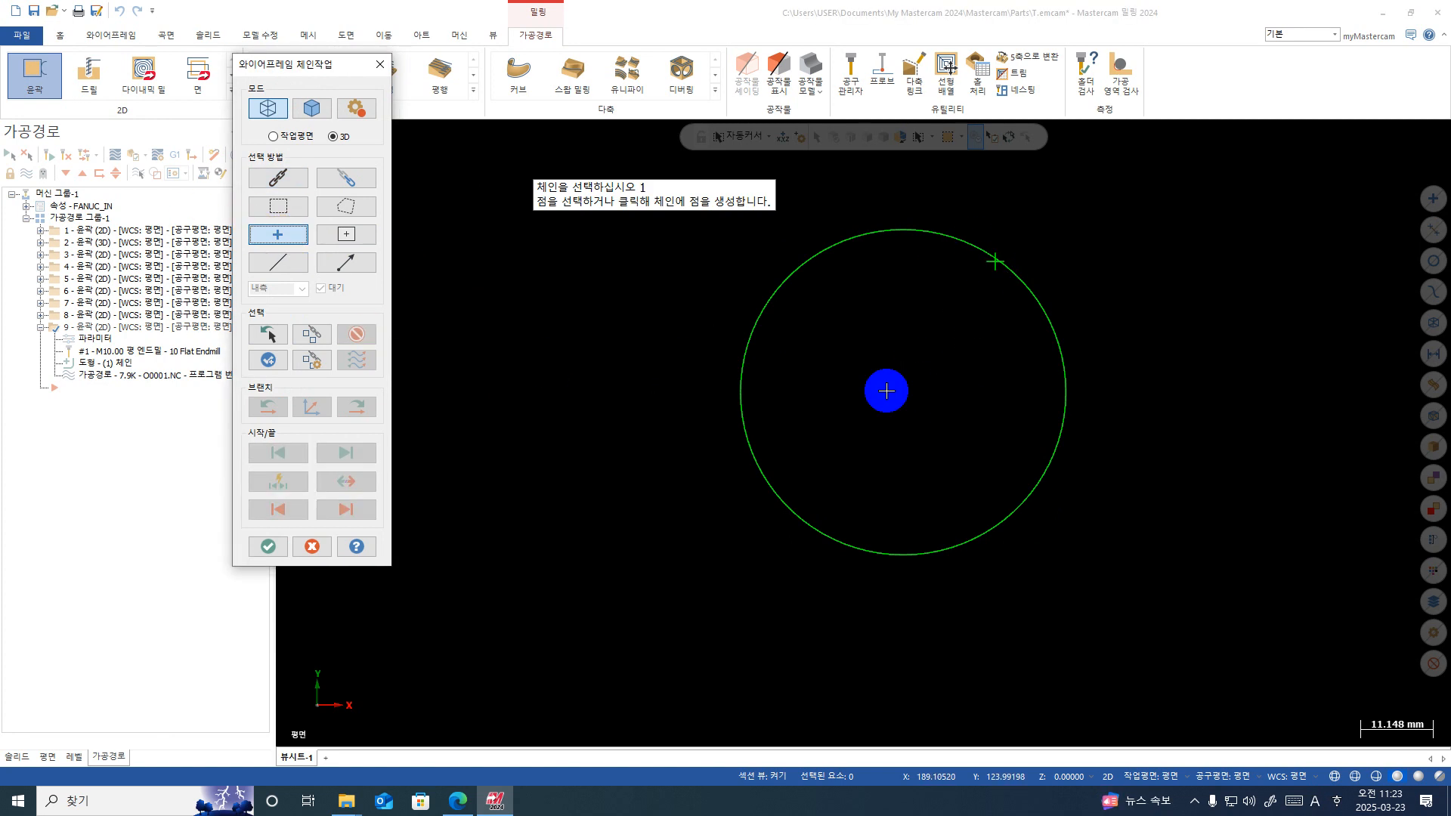
{"action": "left_click", "coordinate": [904, 394]}
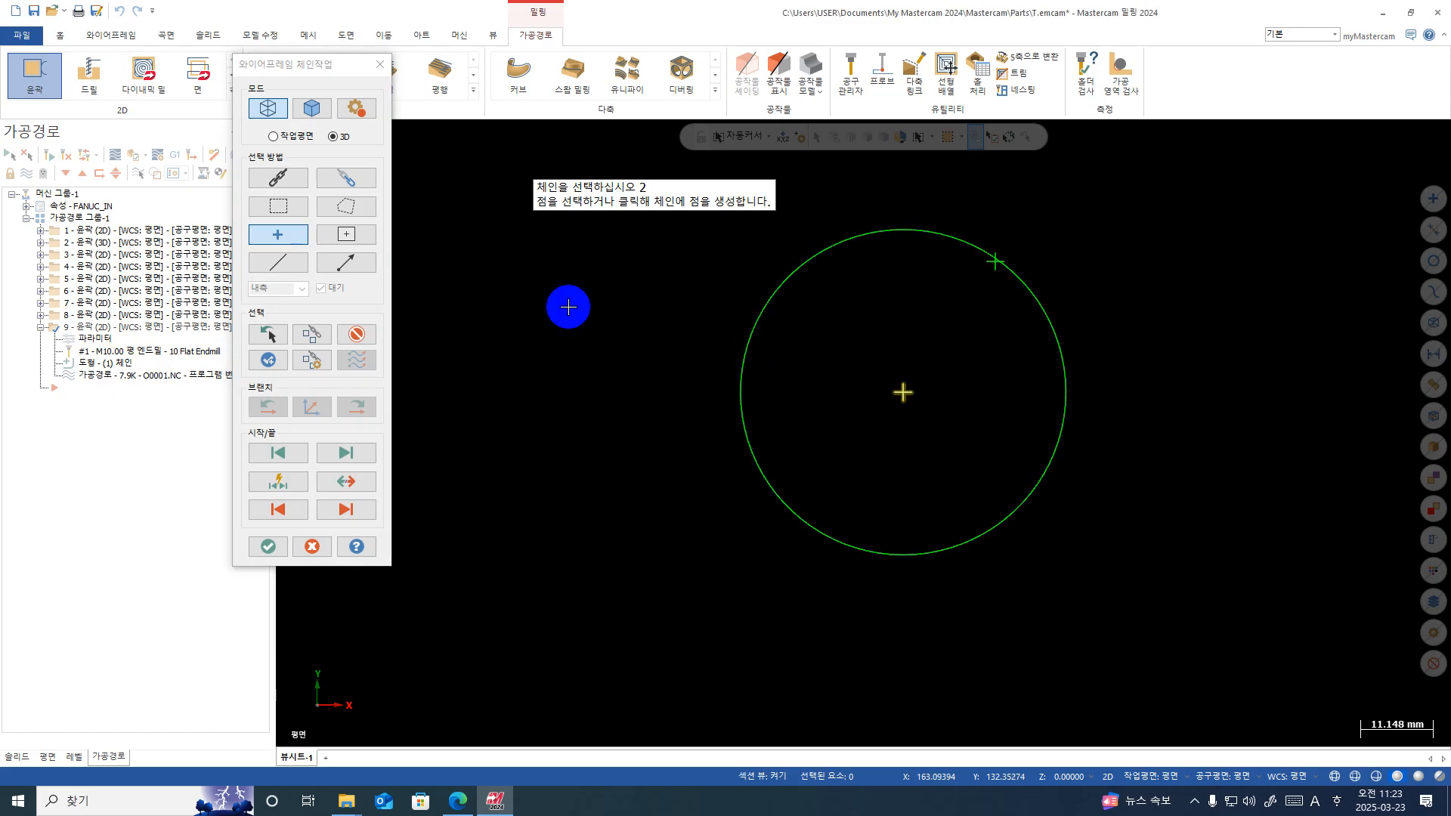
{"action": "left_click", "coordinate": [294, 181]}
{"action": "left_click", "coordinate": [1033, 311]}
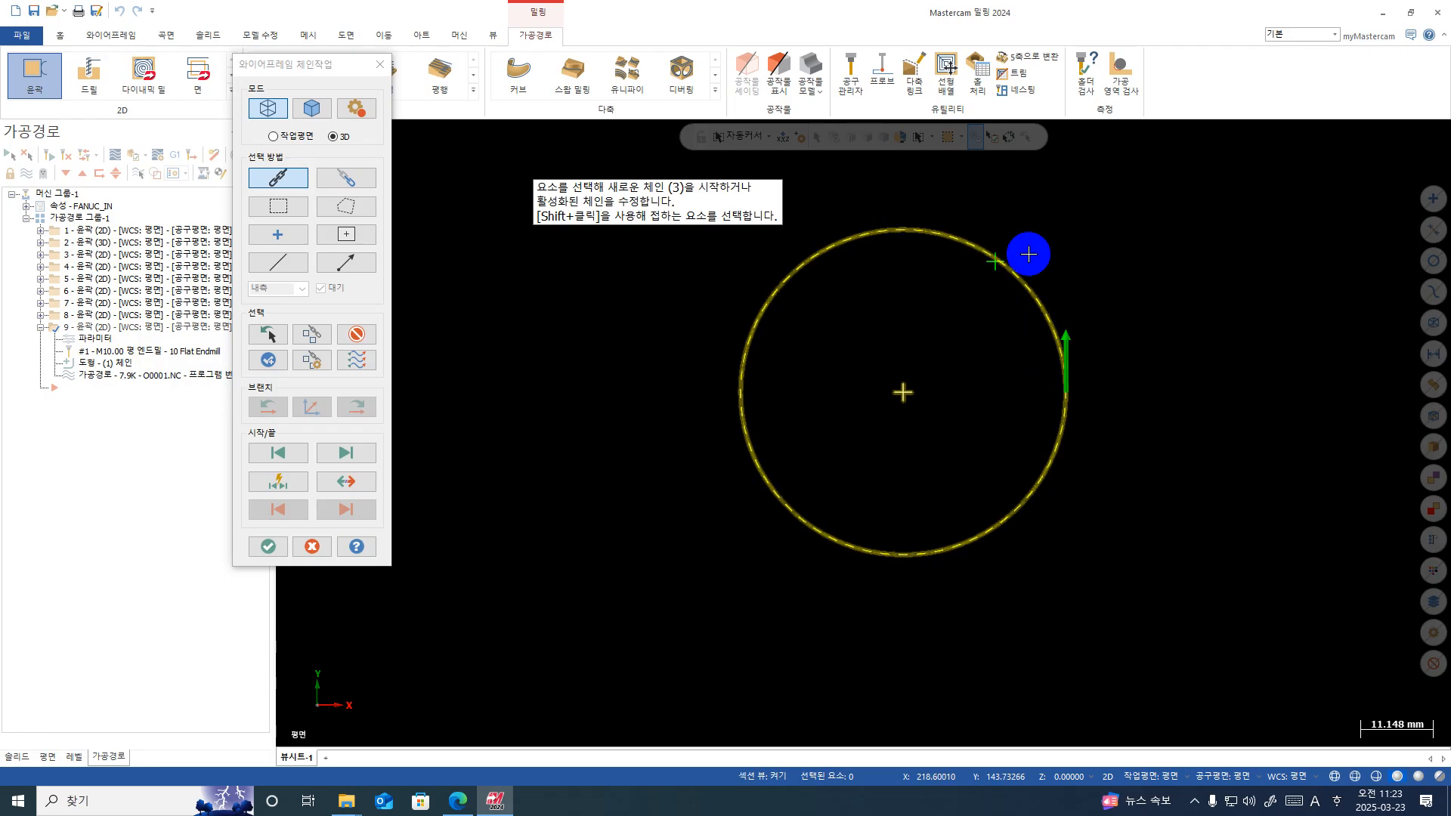
{"action": "left_click", "coordinate": [739, 330]}
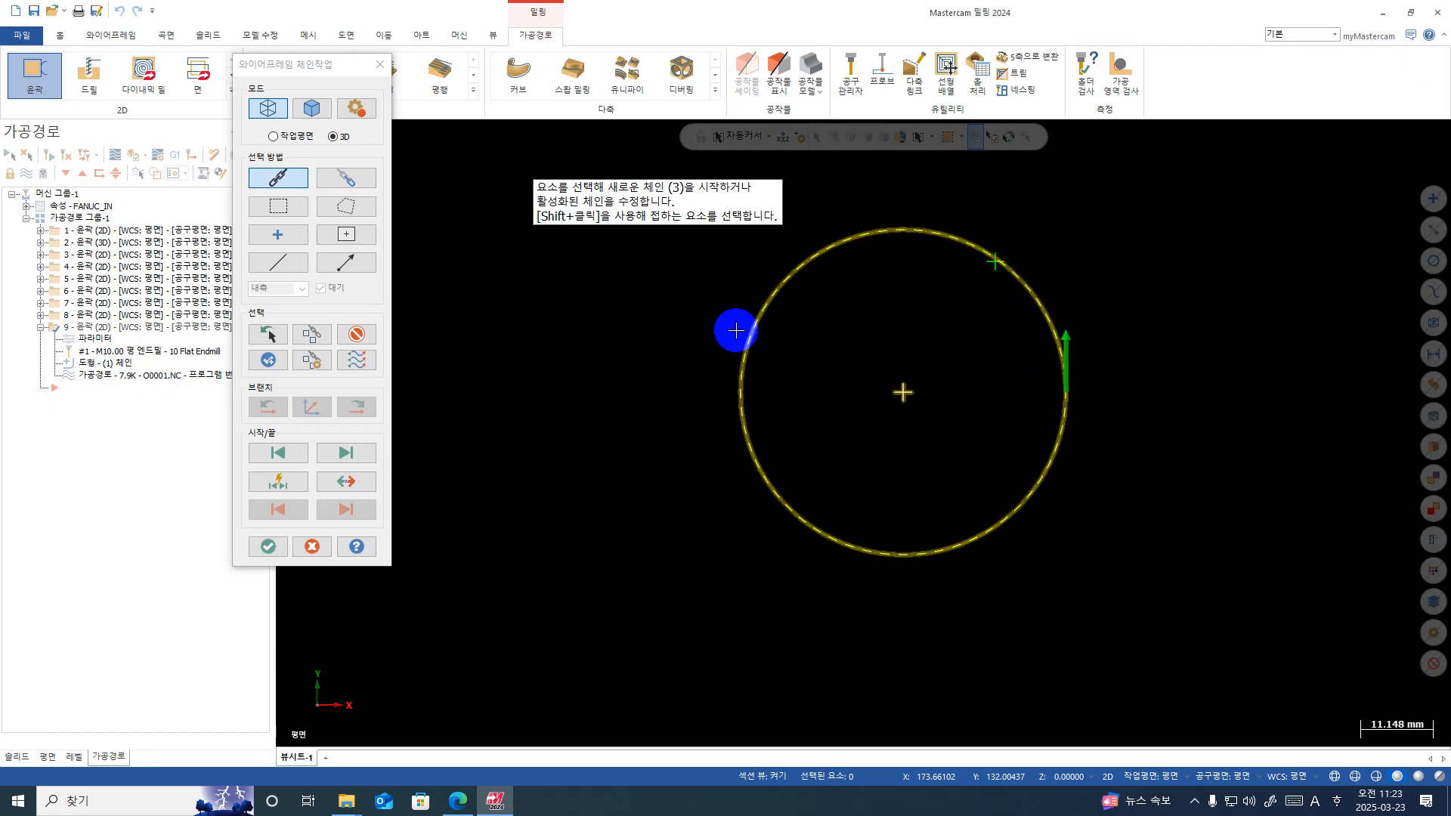
{"action": "left_click", "coordinate": [260, 547]}
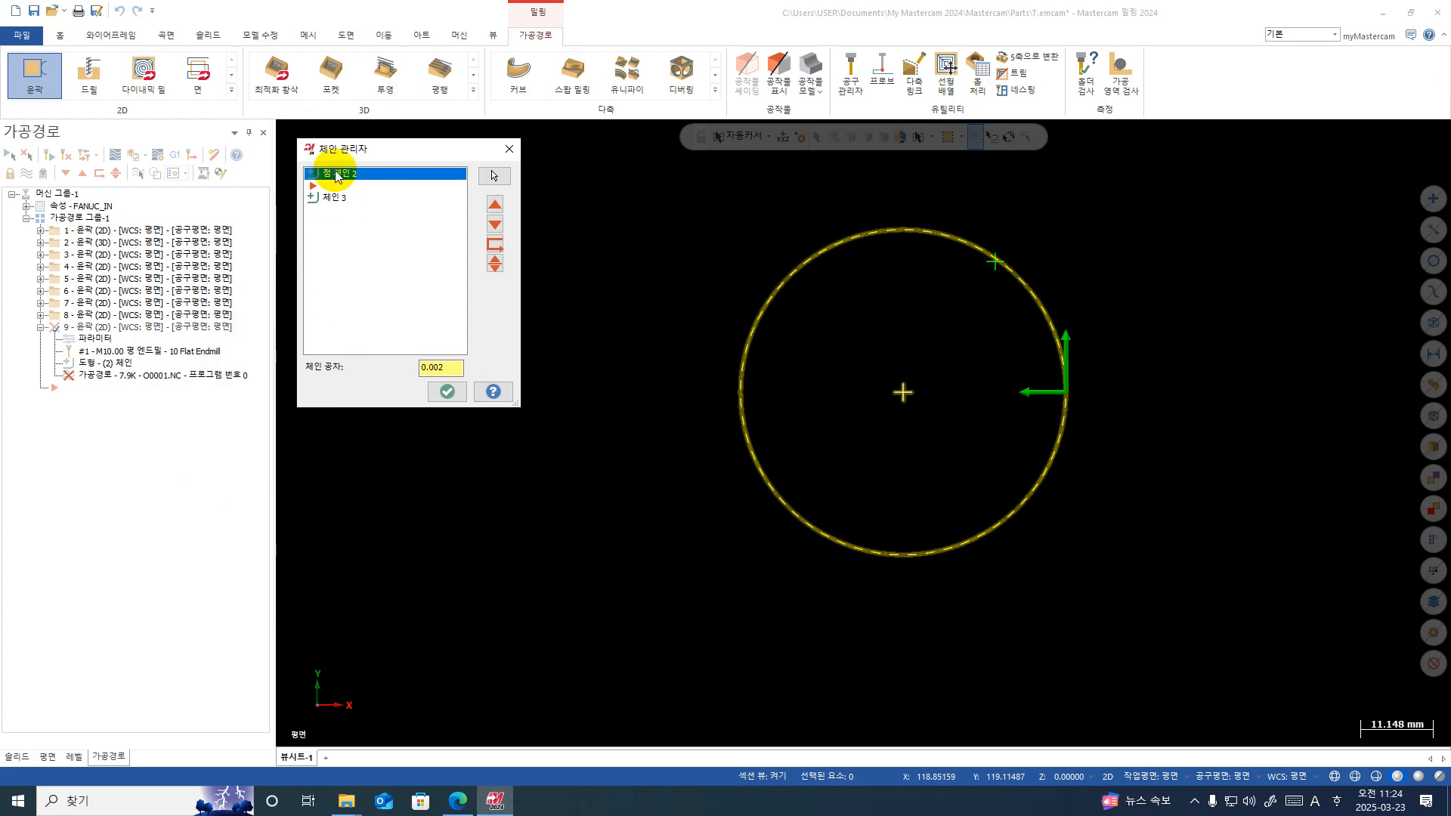
{"action": "left_click", "coordinate": [446, 391]}
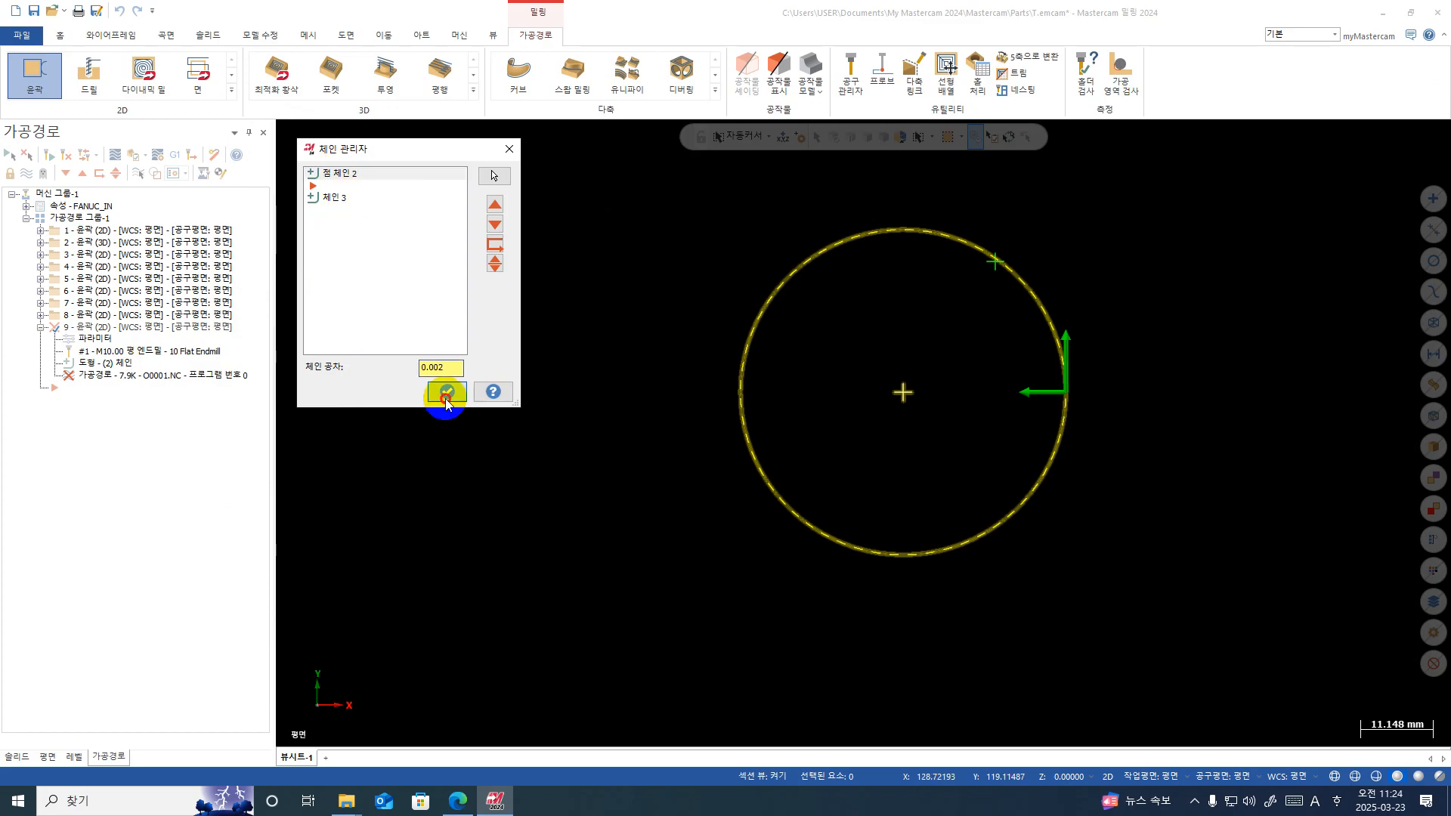
Step: Enable the use of an entry point and an exit point in the circle contour's lead-in/lead-out and accept the parameters
{"action": "left_click", "coordinate": [81, 335]}
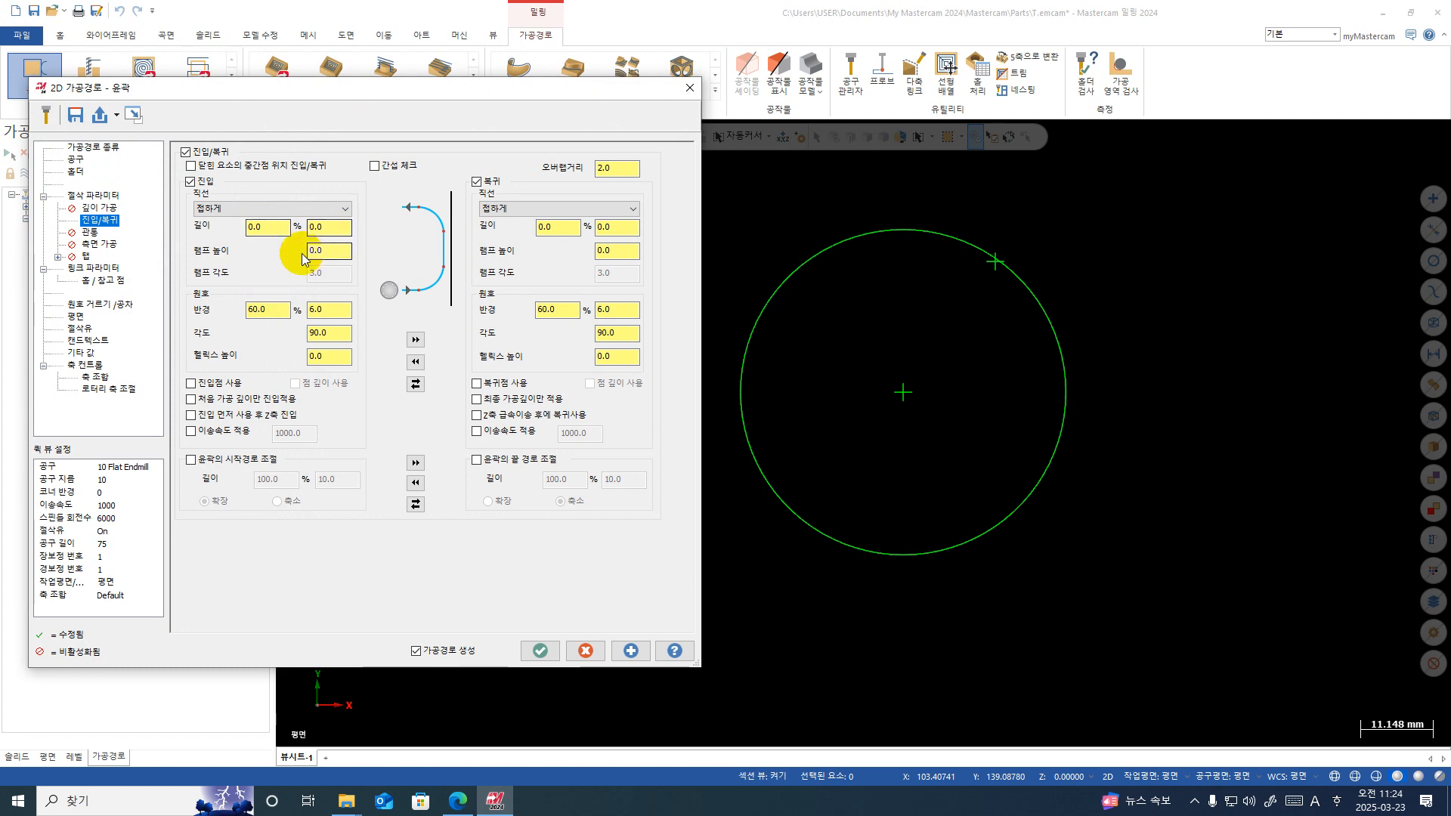
{"action": "left_click", "coordinate": [212, 386]}
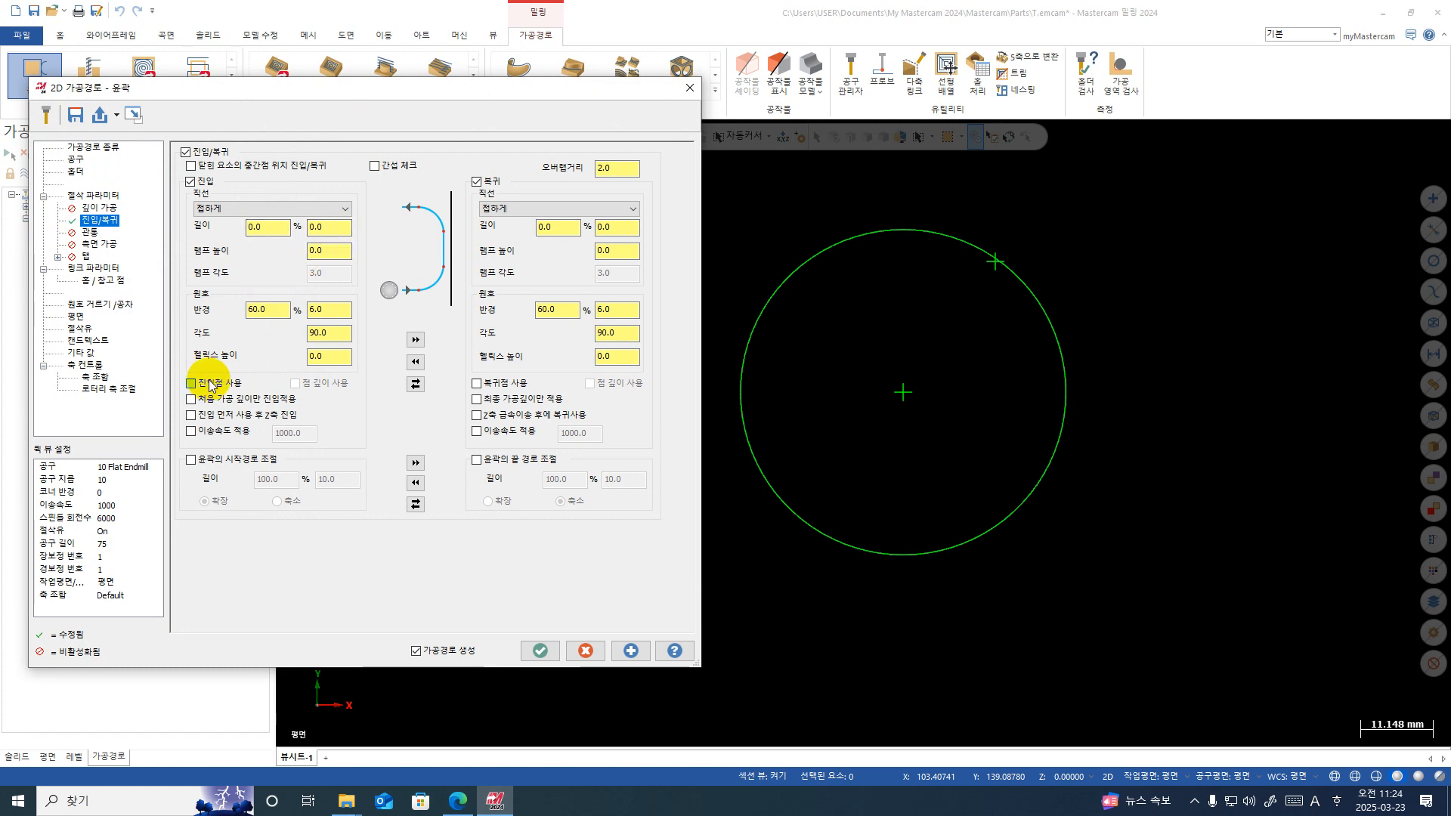
{"action": "left_click", "coordinate": [503, 387]}
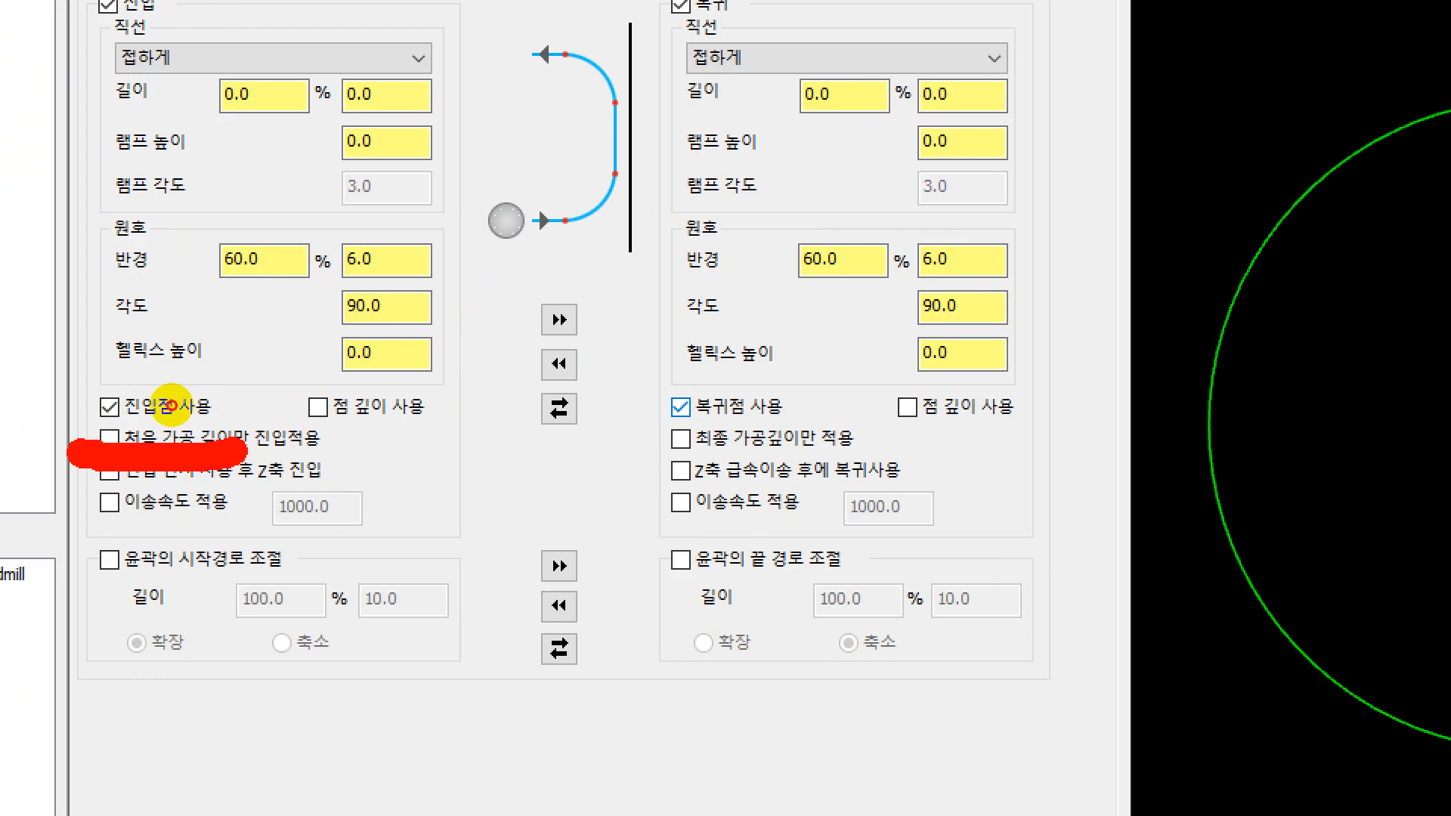
{"action": "mouse_move", "coordinate": [171, 406]}
{"action": "left_mouse_down"}
{"action": "mouse_move", "coordinate": [279, 385]}
{"action": "mouse_move", "coordinate": [236, 415]}
{"action": "left_mouse_up"}
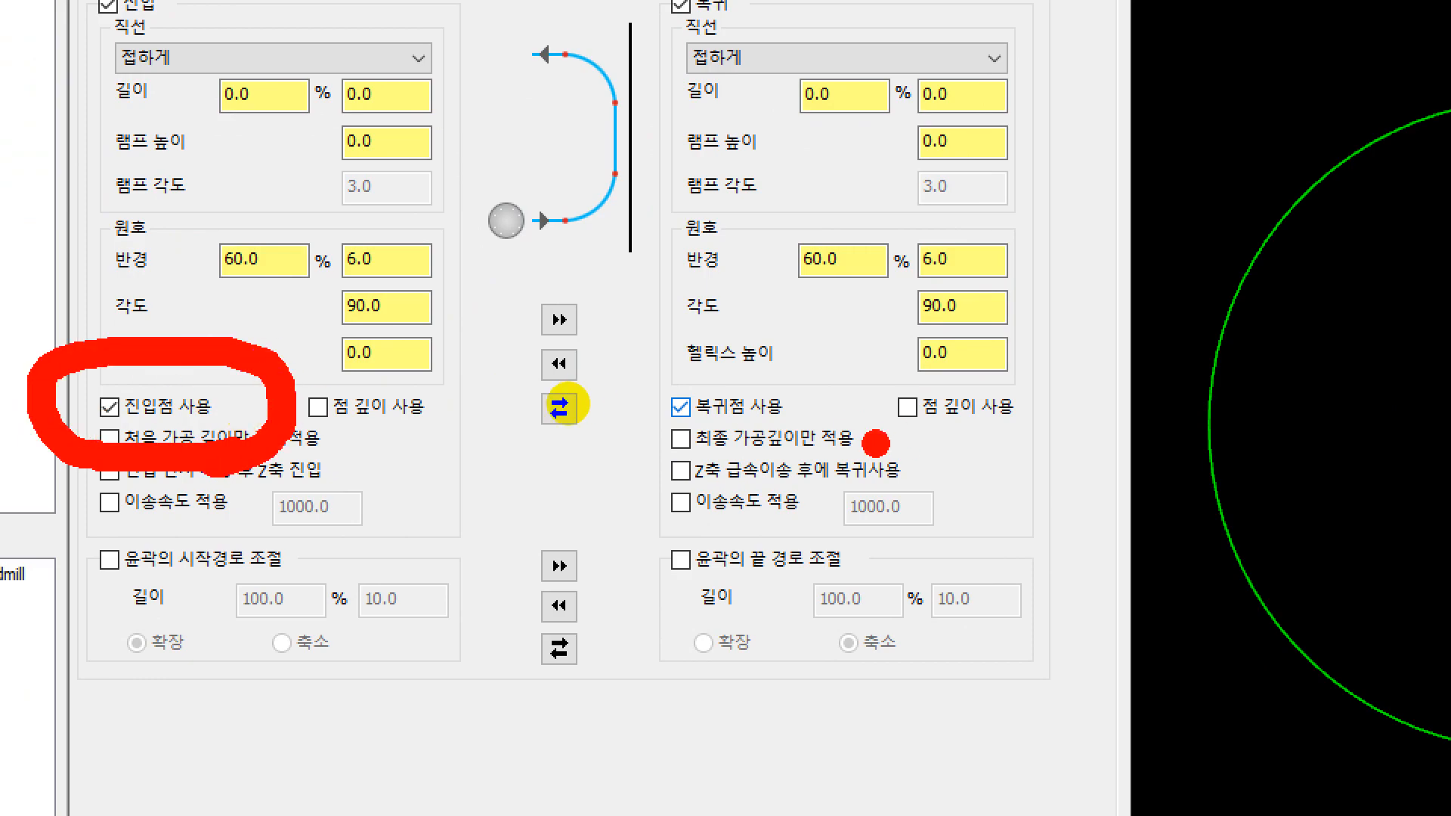
{"action": "left_click_drag", "start_coordinate": [869, 450], "coordinate": [653, 452]}
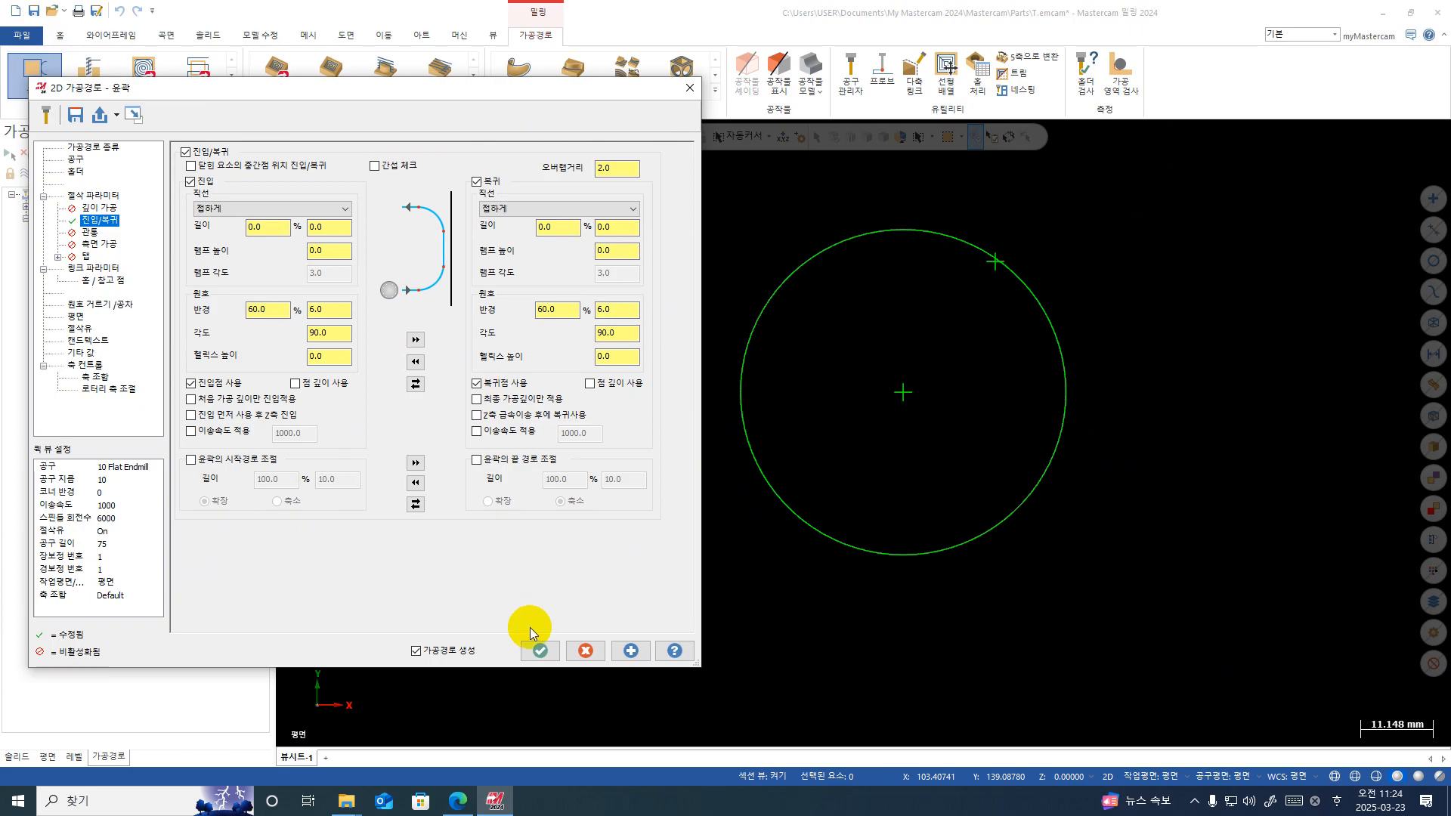
{"action": "left_click", "coordinate": [540, 650]}
Step: Backplot the circle contour to examine its moves from and to the center point, and close the backplot
{"action": "left_click", "coordinate": [112, 156]}
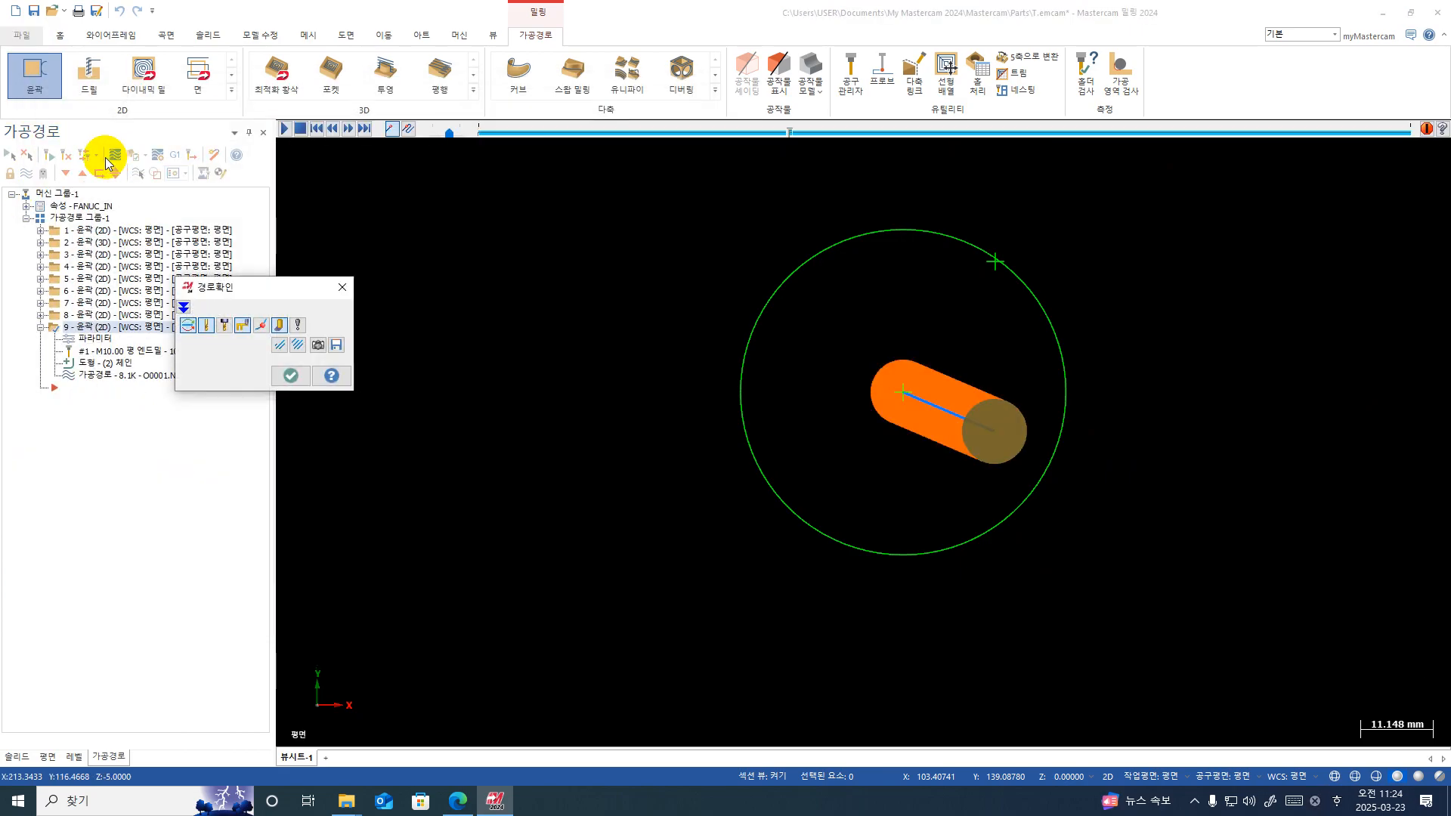
{"action": "left_click", "coordinate": [392, 202]}
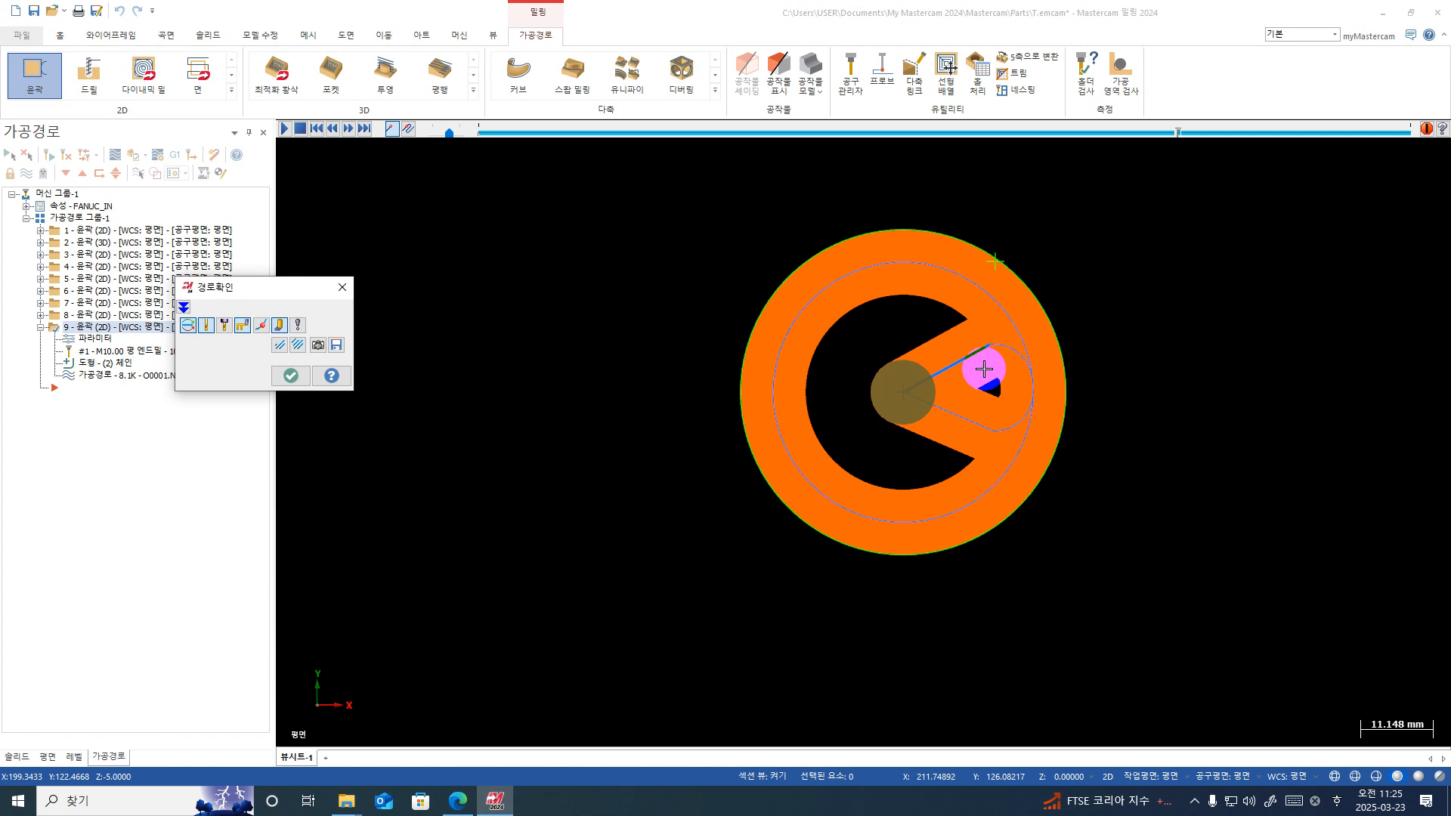
{"action": "scroll", "coordinate": [722, 314], "scroll_direction": "down", "scroll_amount": 2}
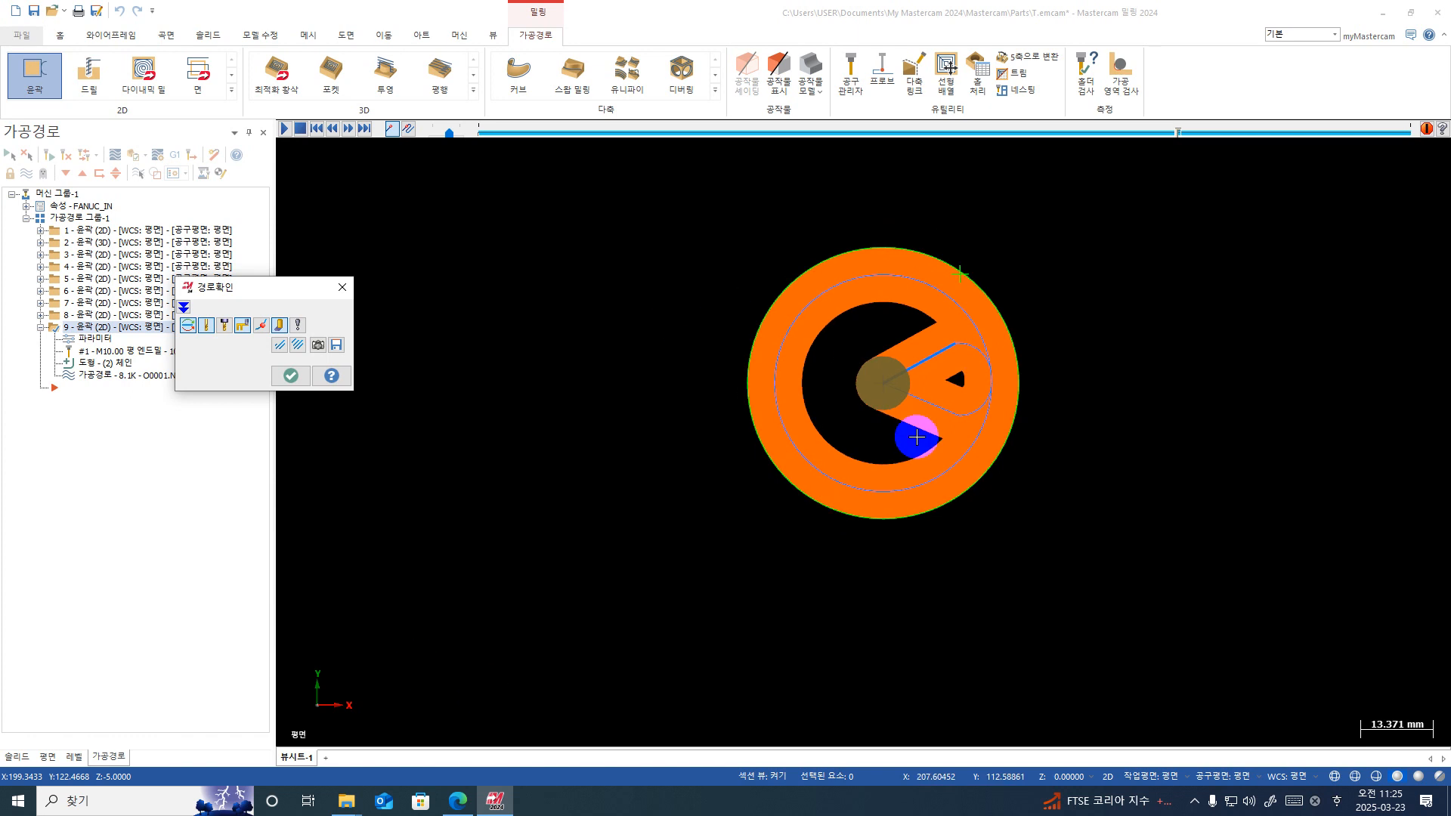
{"action": "left_click", "coordinate": [287, 382]}
Step: Fit the whole drawing in view and zoom in on the square around the origin
{"action": "scroll", "coordinate": [967, 453], "scroll_direction": "down", "scroll_amount": 2}
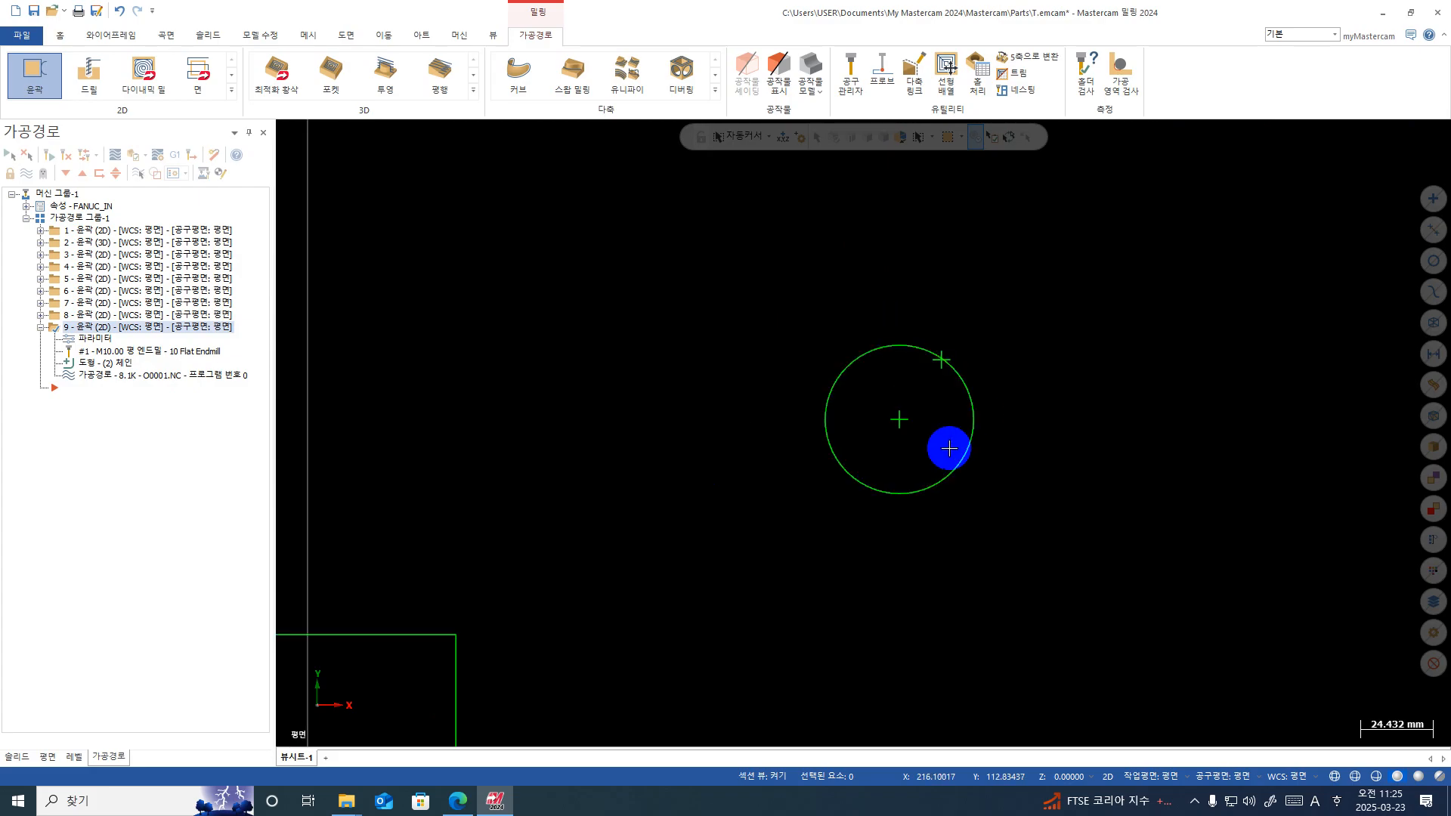
{"action": "key", "text": "alt+F1"}
{"action": "scroll", "coordinate": [975, 521], "scroll_direction": "up", "scroll_amount": 1}
{"action": "key", "text": "F1"}
{"action": "left_click", "coordinate": [1166, 395]}
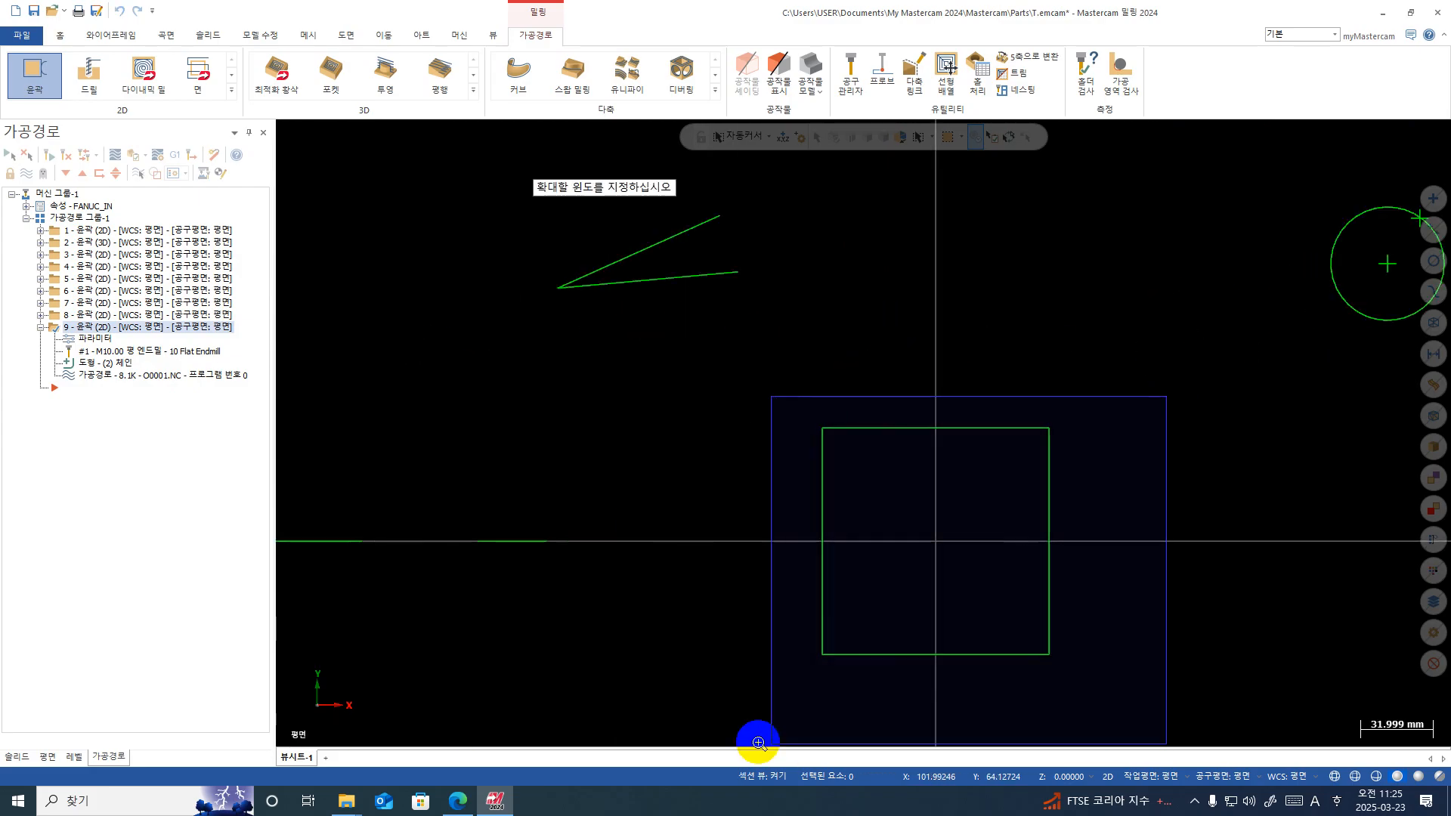
{"action": "left_click", "coordinate": [757, 743]}
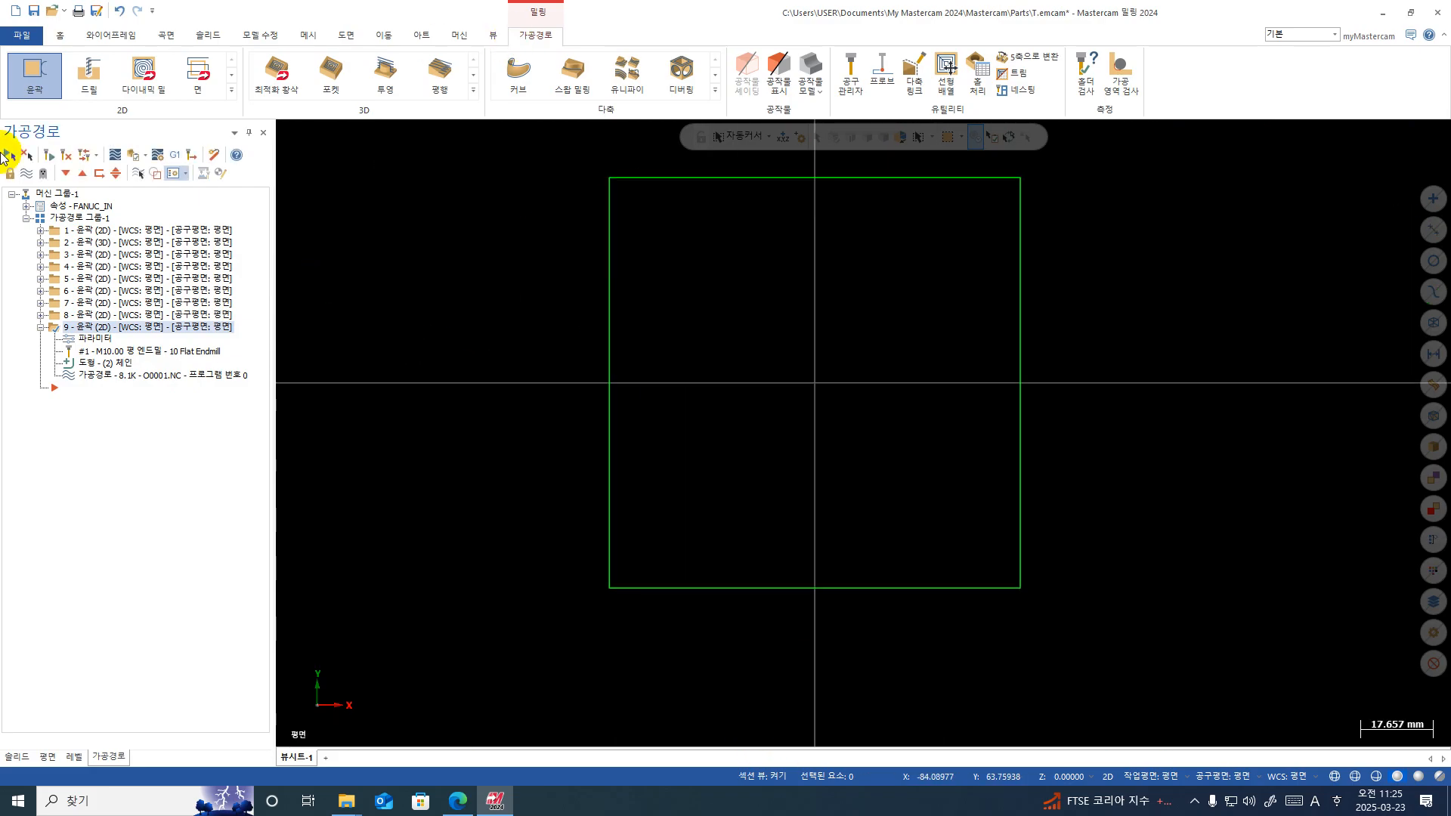
{"action": "left_click", "coordinate": [72, 76]}
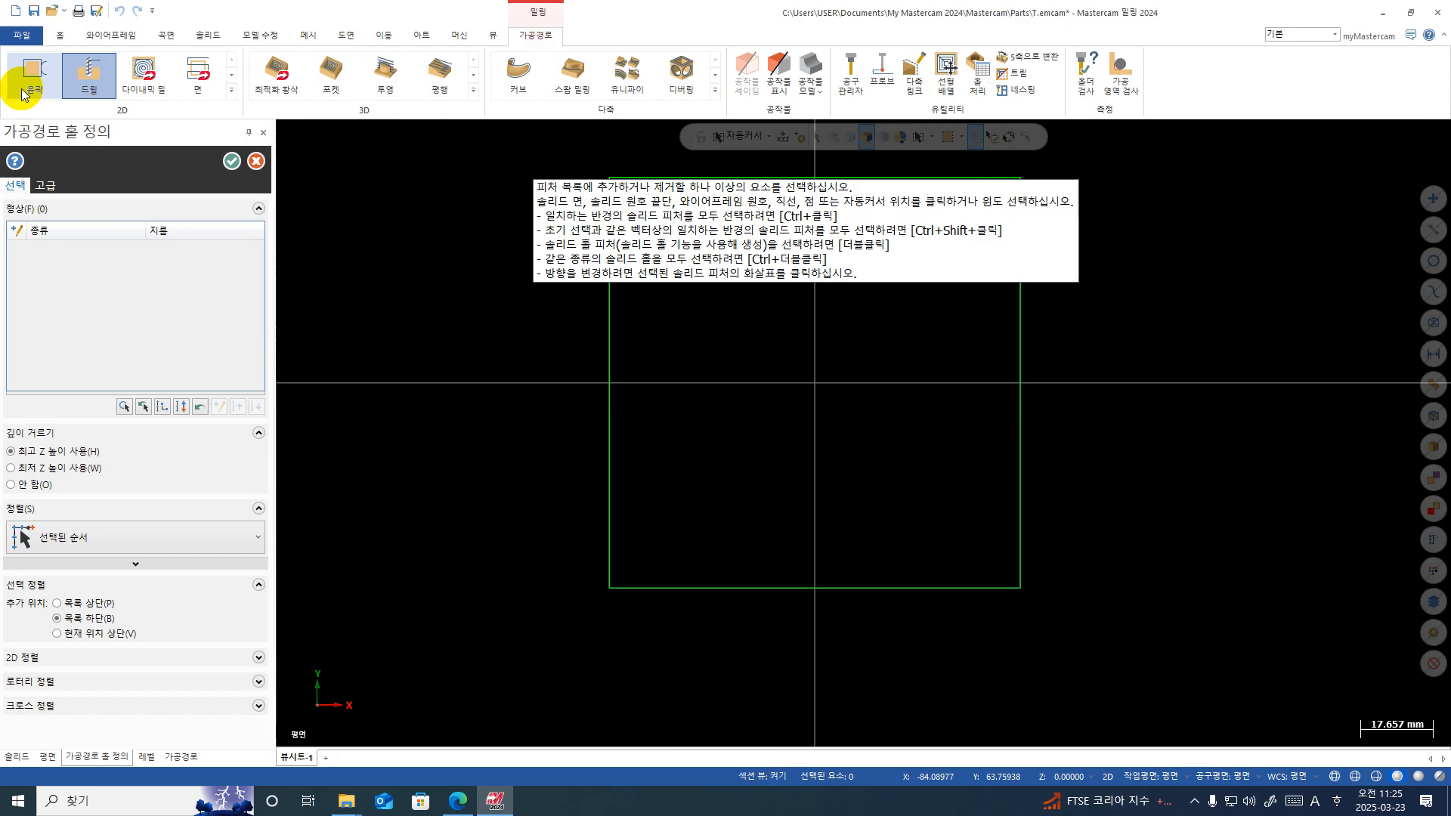
{"action": "left_click", "coordinate": [256, 161]}
{"action": "left_click", "coordinate": [779, 435]}
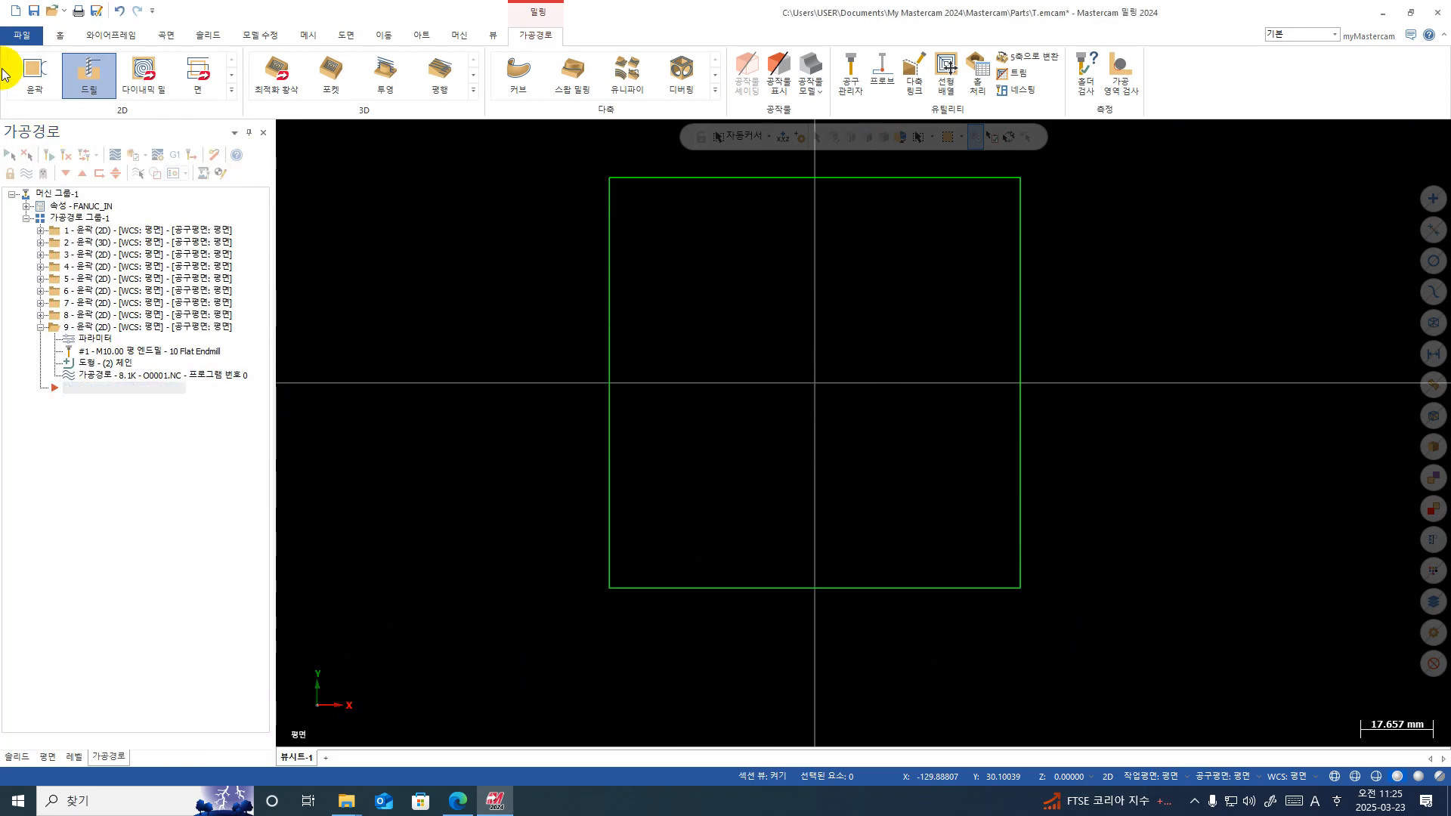
Step: Create a new 2D contour toolpath using only the square's upper edge as a single-entity chain
{"action": "left_click", "coordinate": [30, 72]}
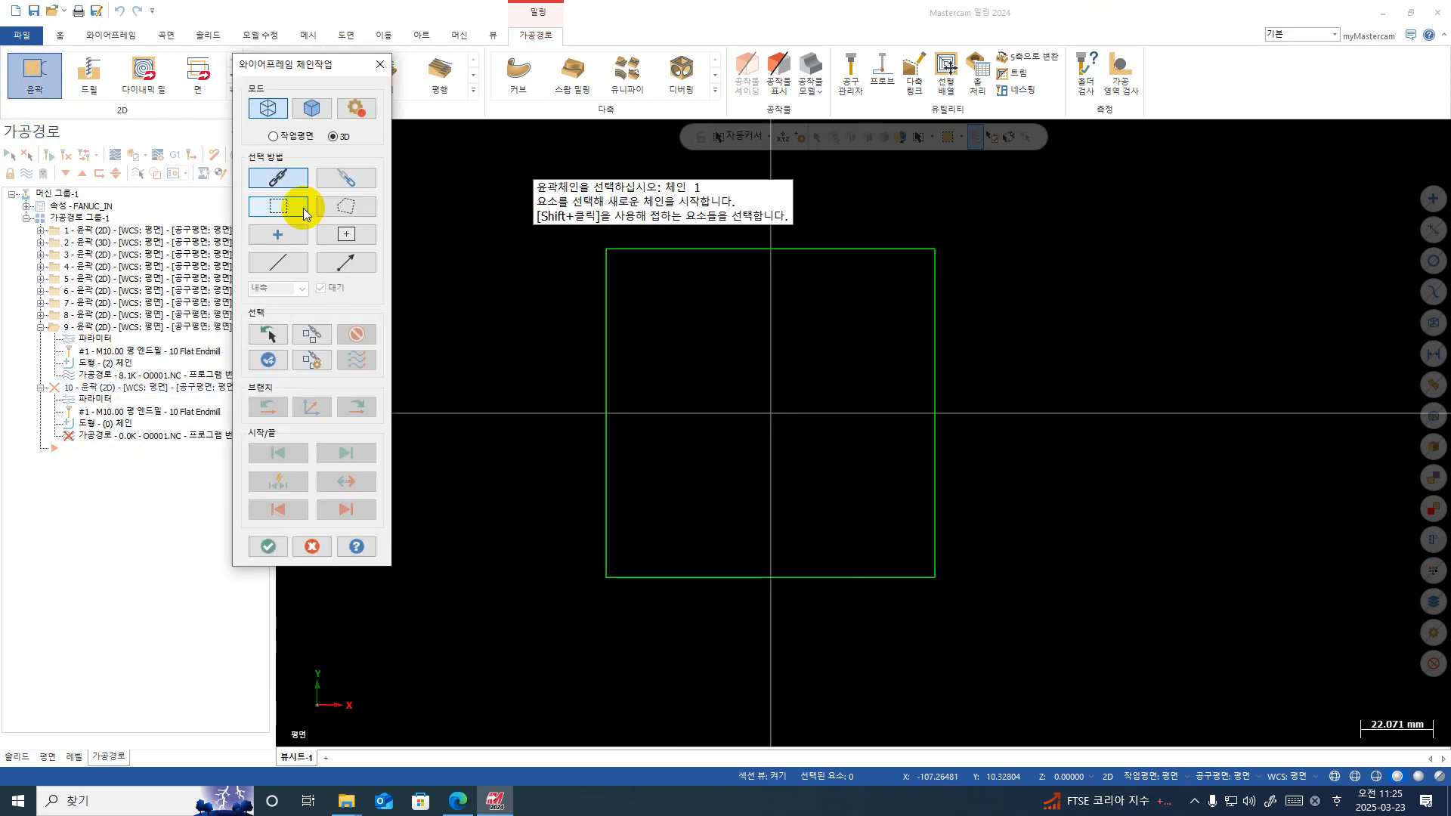
{"action": "left_click", "coordinate": [280, 264]}
{"action": "left_click", "coordinate": [627, 255]}
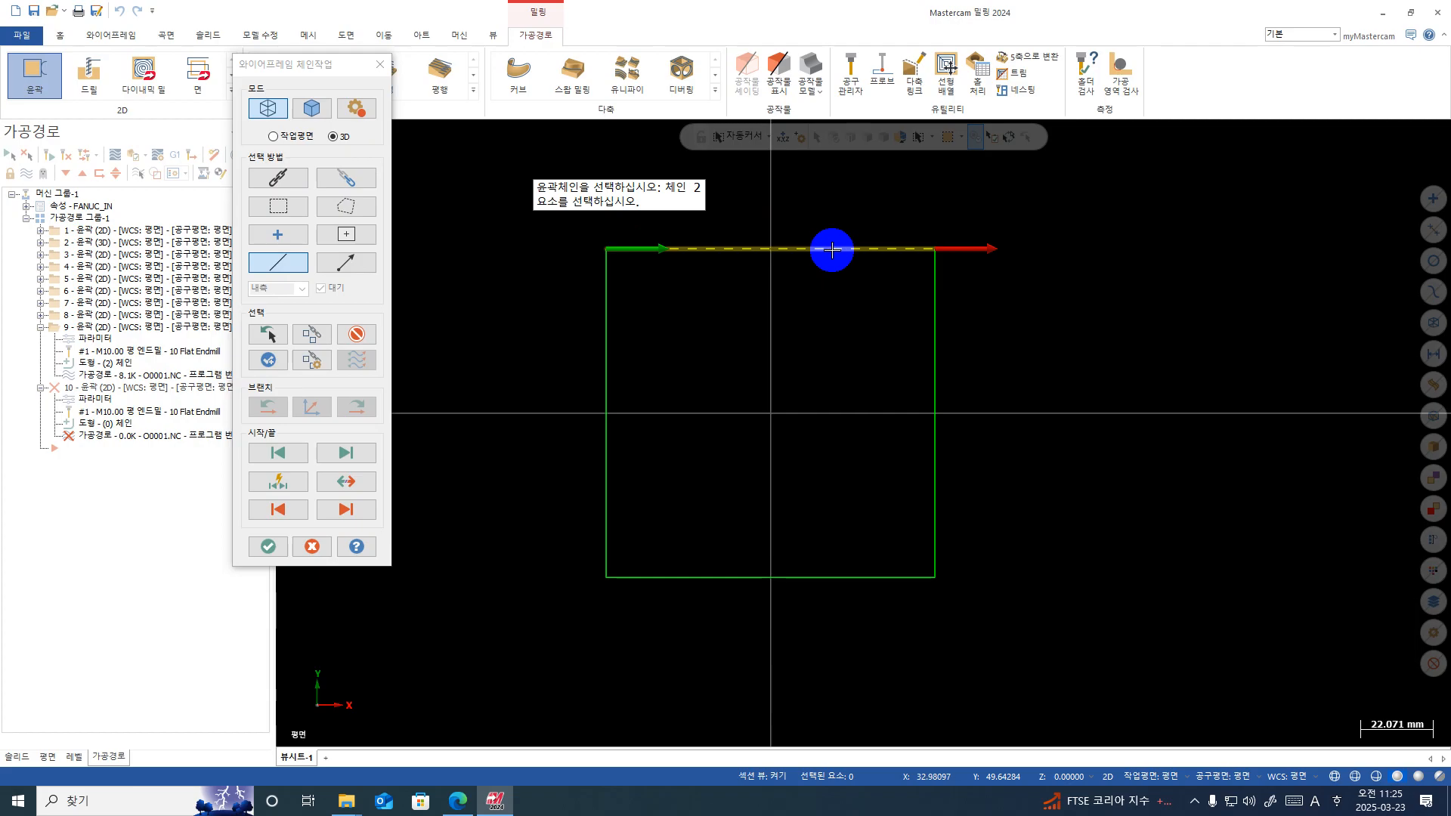
{"action": "left_click", "coordinate": [260, 551]}
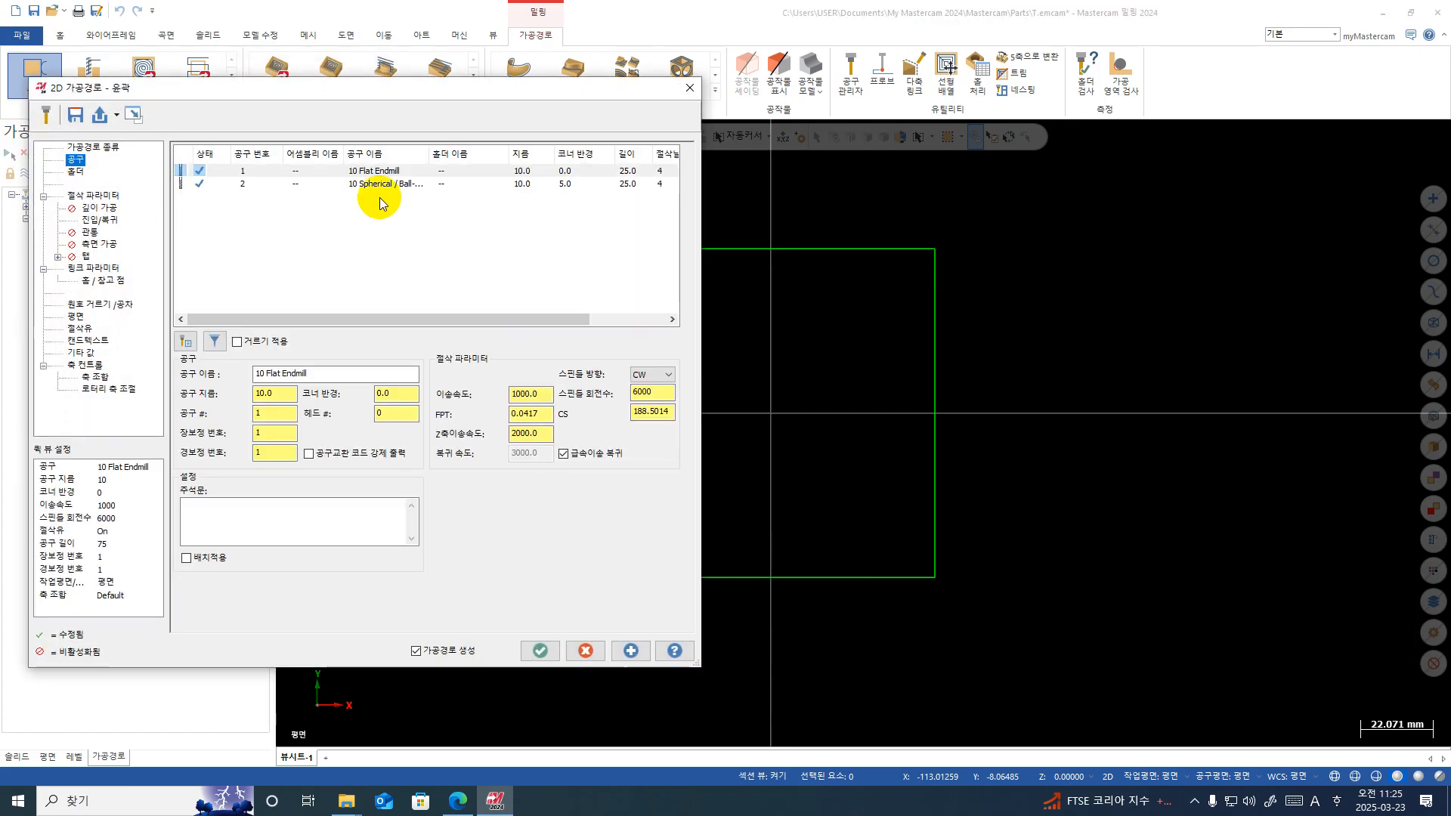
Step: Set the lead-in arc radius of the edge contour to 0
{"action": "left_click", "coordinate": [79, 195]}
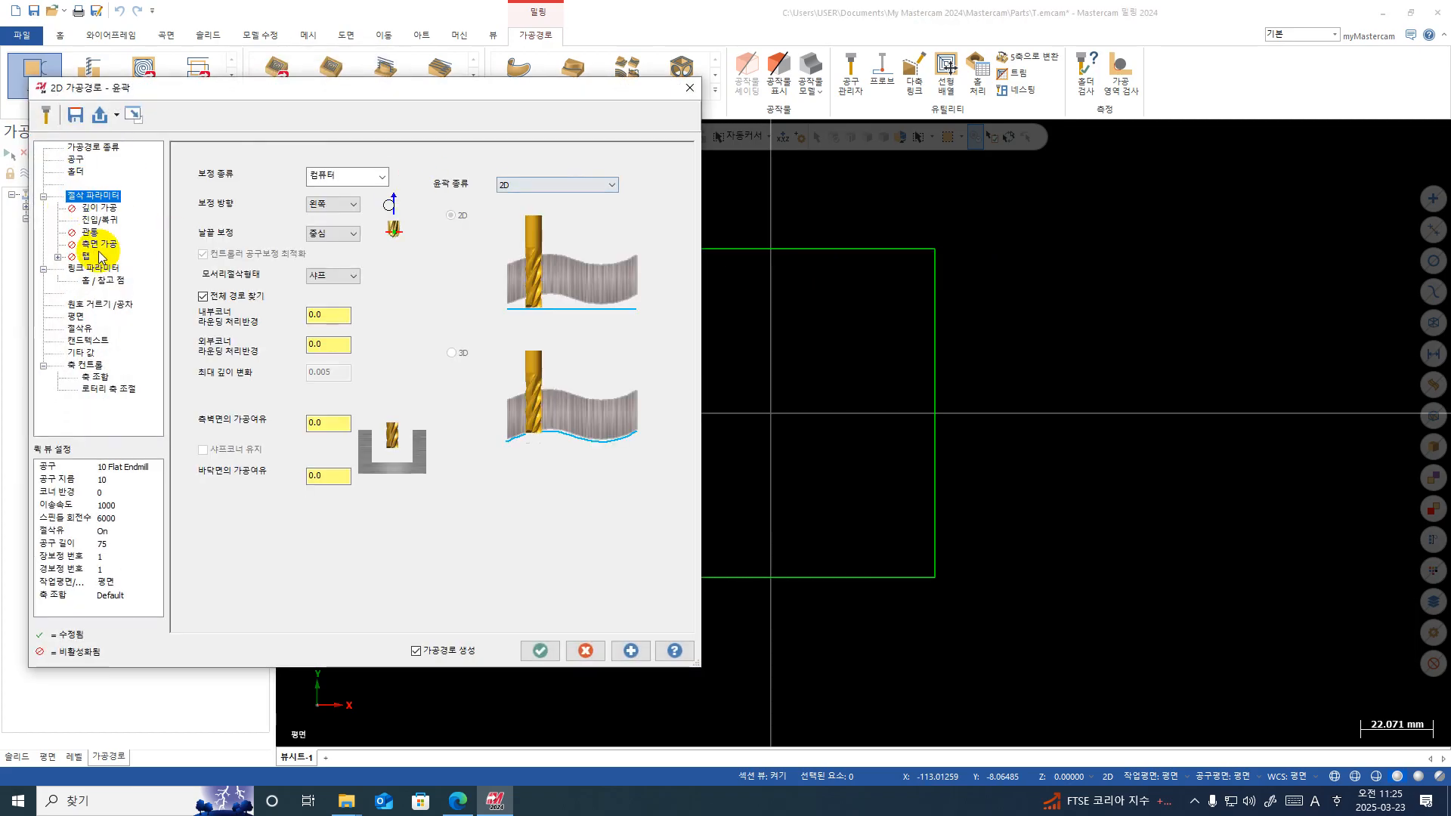
{"action": "left_click", "coordinate": [98, 220]}
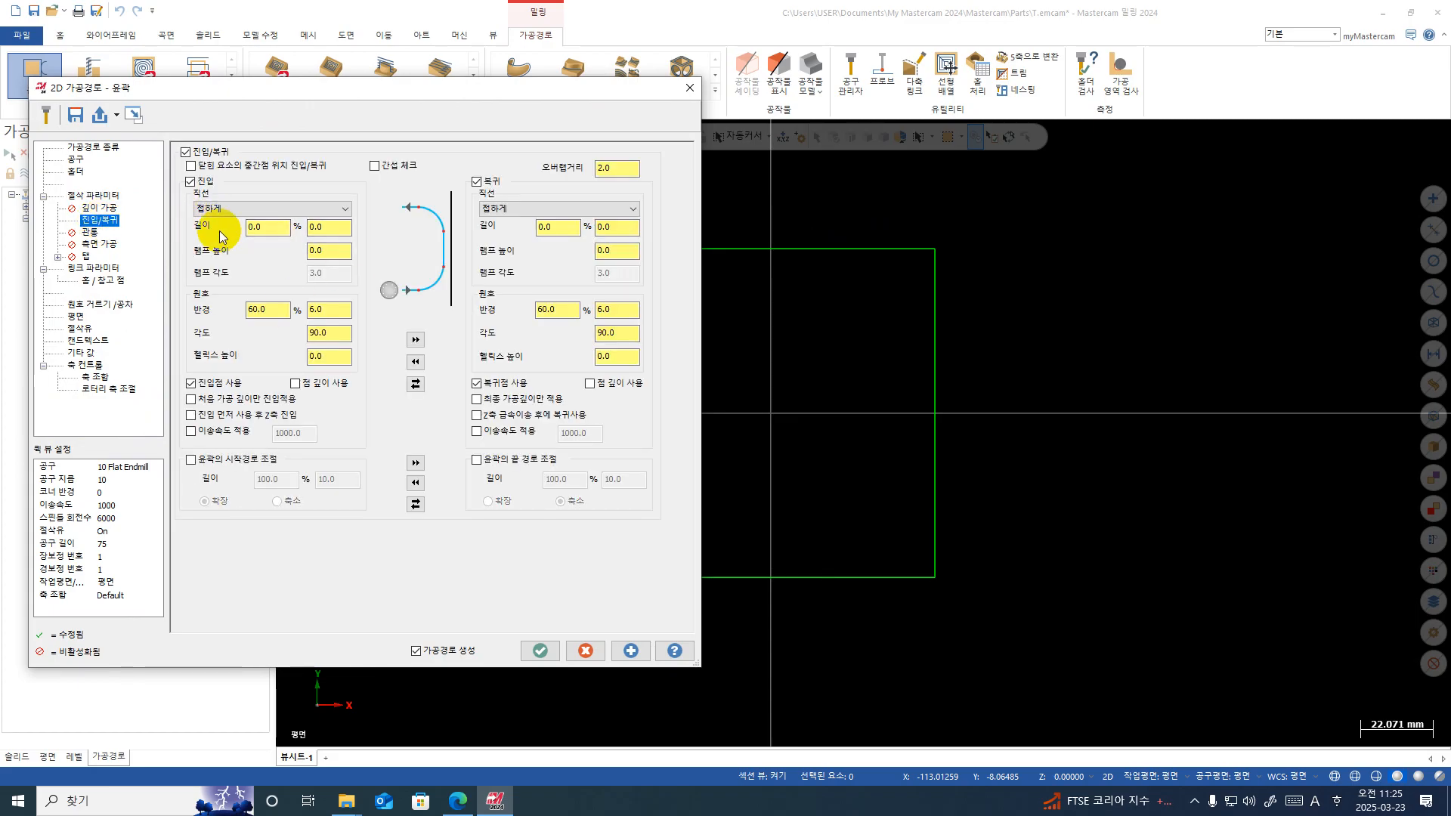
{"action": "left_click_drag", "start_coordinate": [282, 312], "coordinate": [197, 317]}
{"action": "type", "text": "0"}
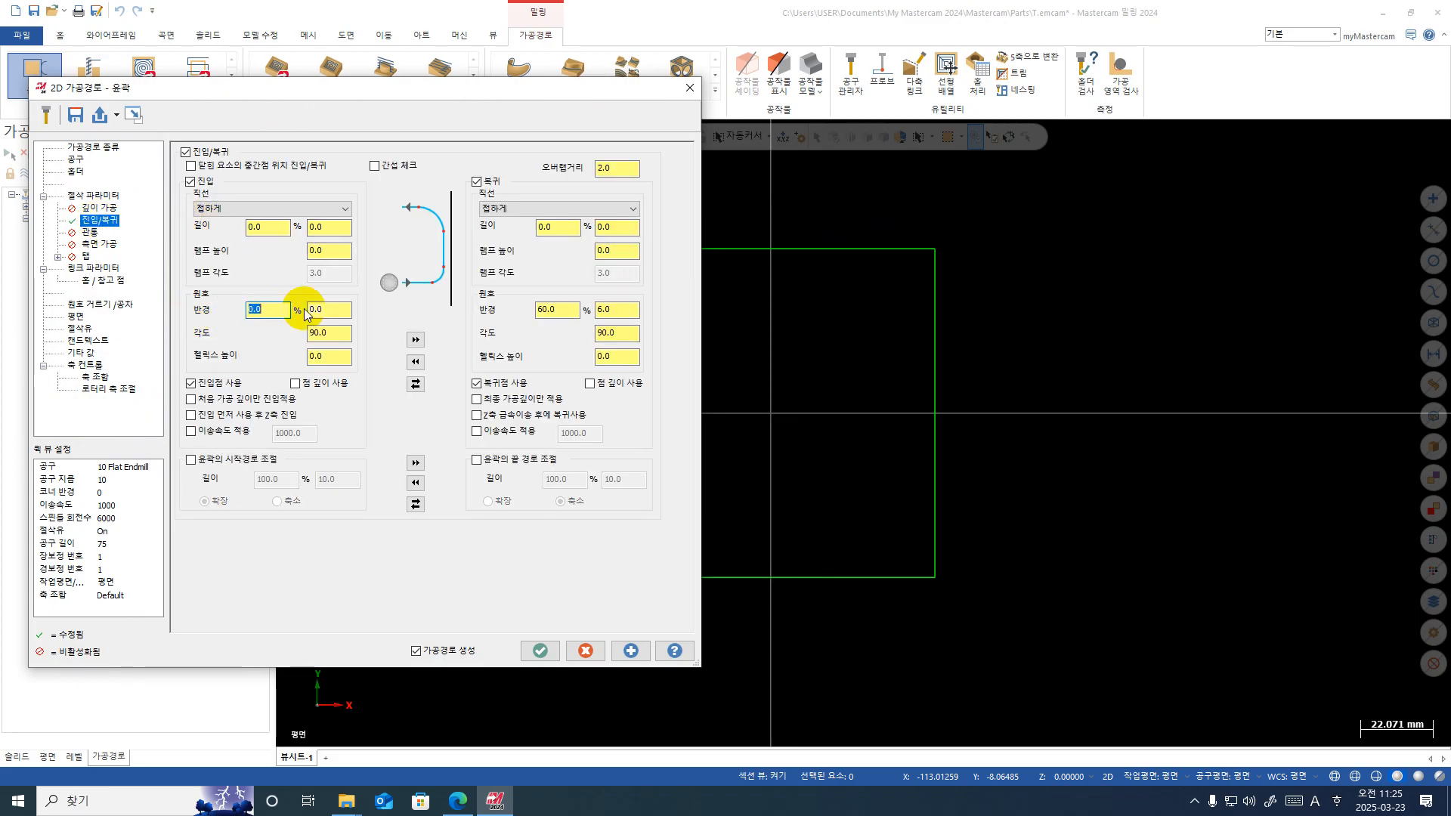
{"action": "key", "text": "Return"}
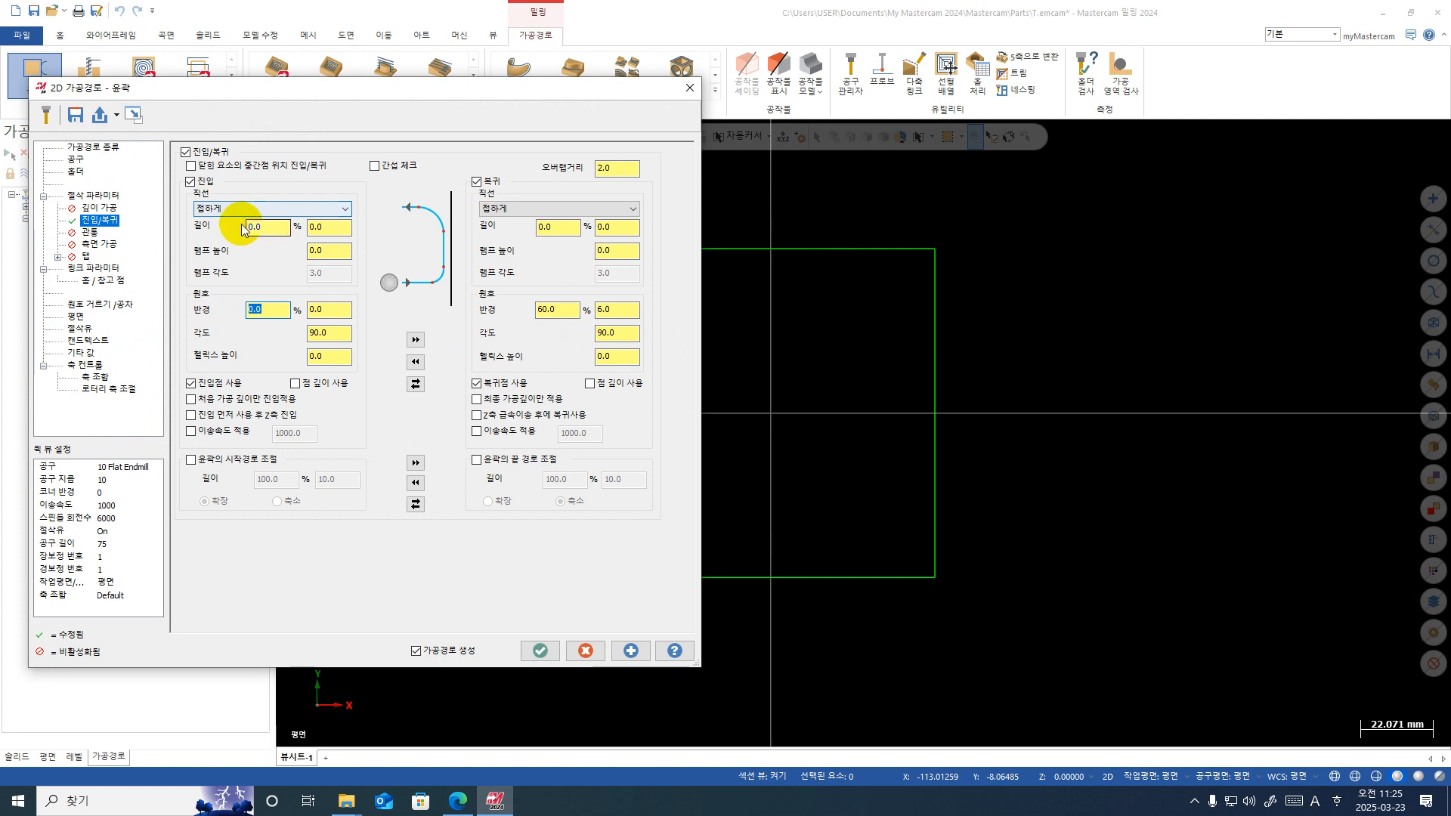
Step: Set the lead-in line length to 10 and ramp height to 5, and copy the lead-in values to the lead-out
{"action": "left_click_drag", "start_coordinate": [334, 229], "coordinate": [232, 228]}
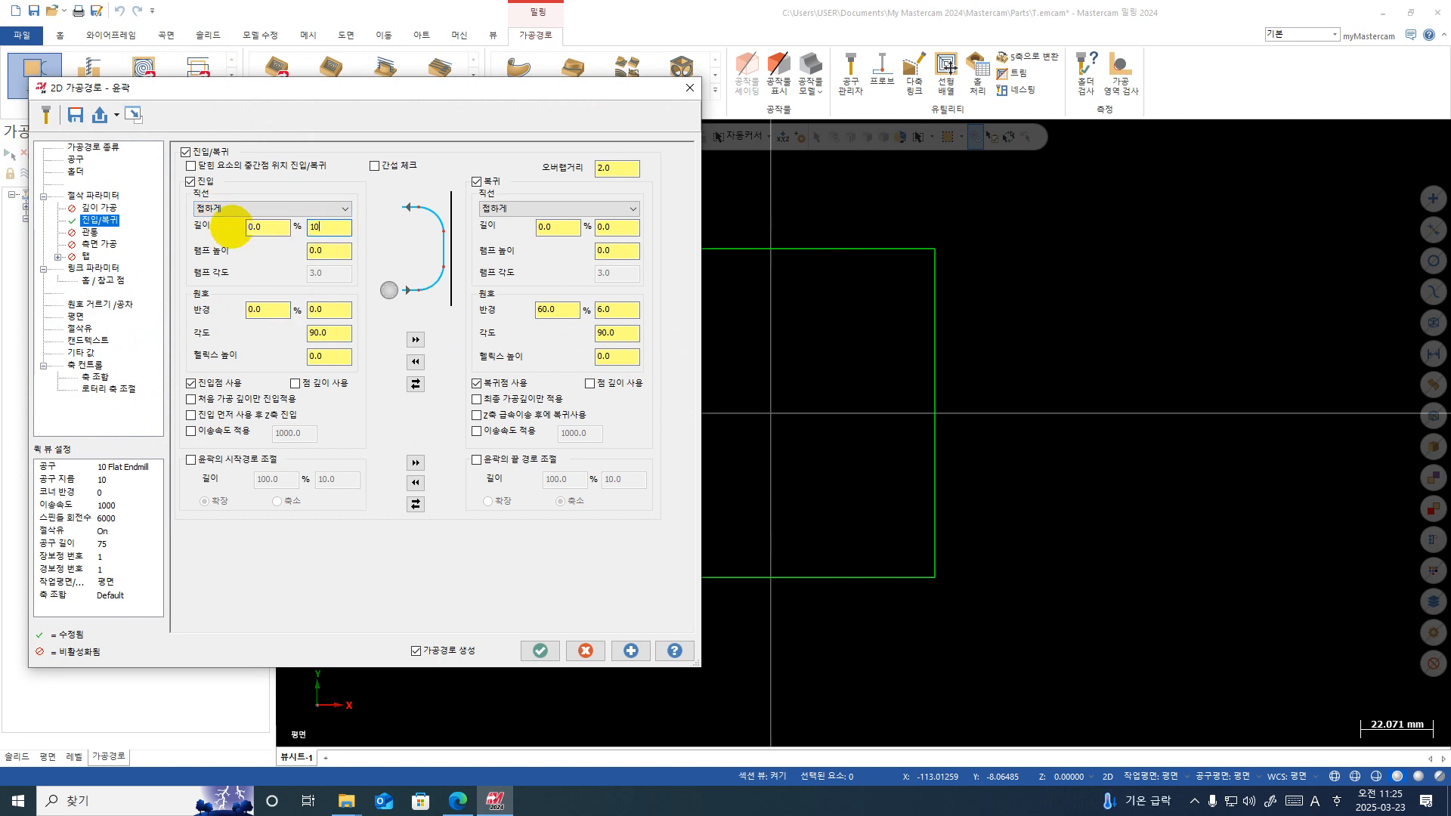
{"action": "left_click_drag", "start_coordinate": [325, 250], "coordinate": [235, 256]}
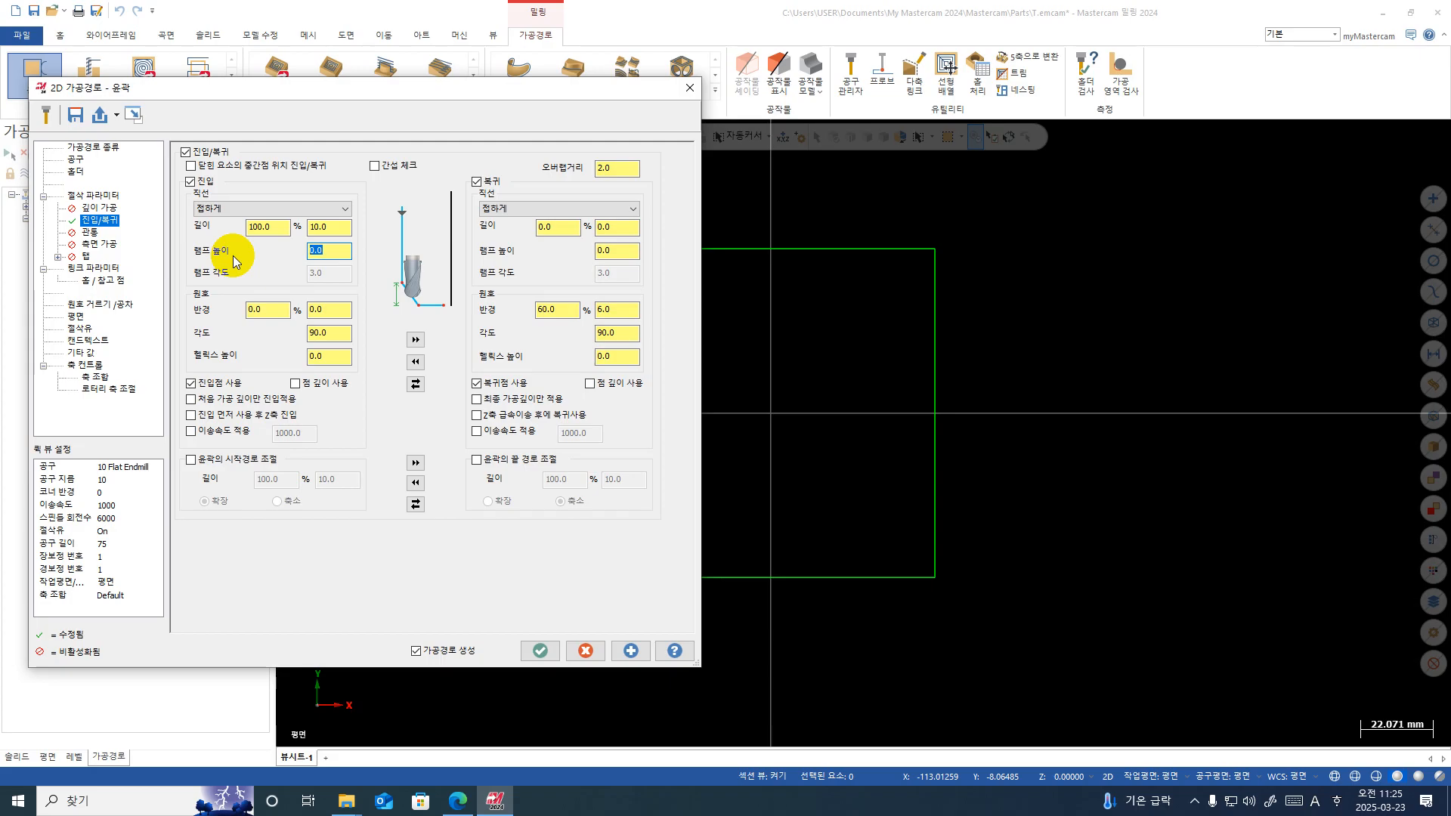
{"action": "type", "text": ".5"}
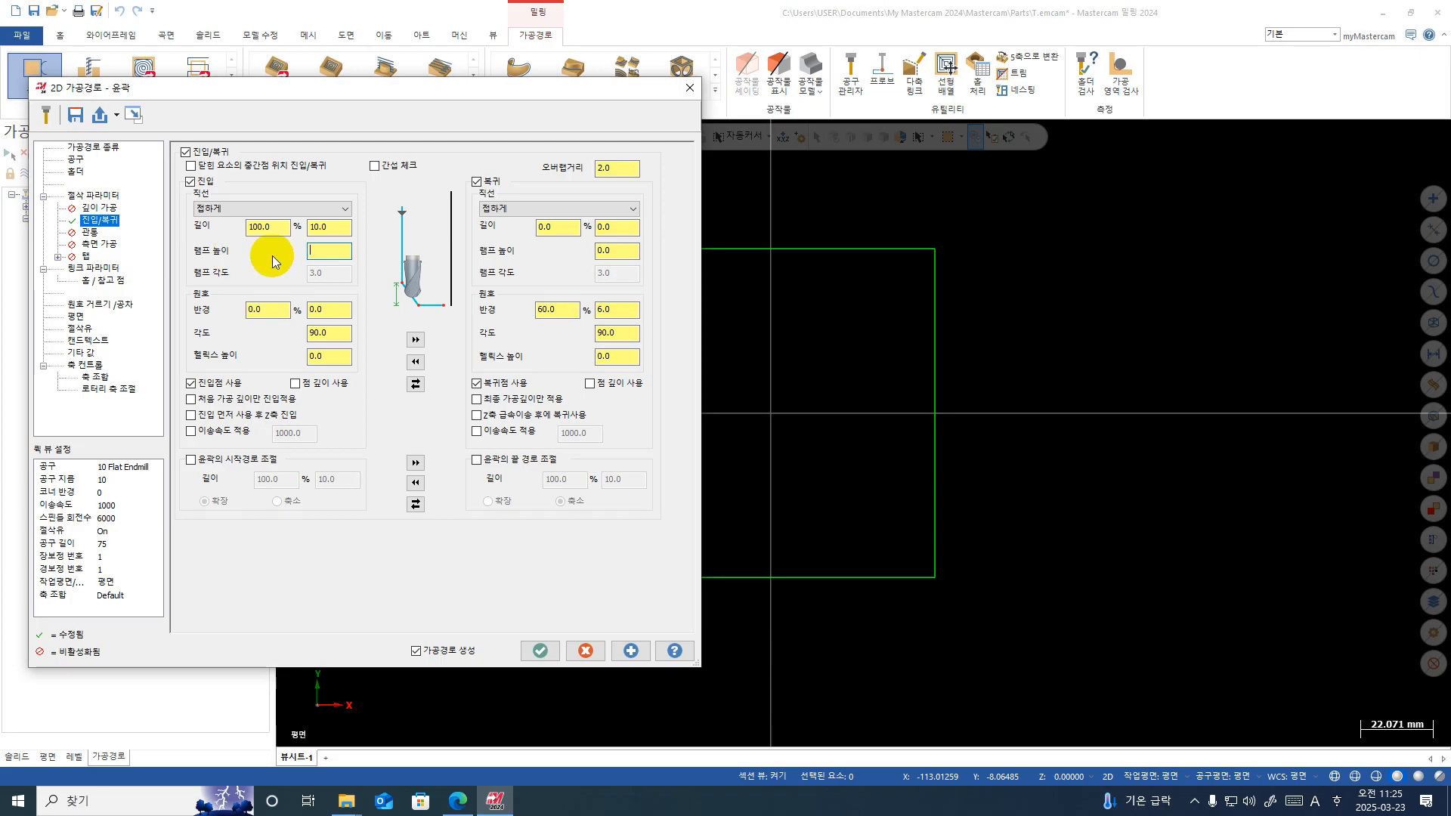
{"action": "left_click", "coordinate": [416, 340]}
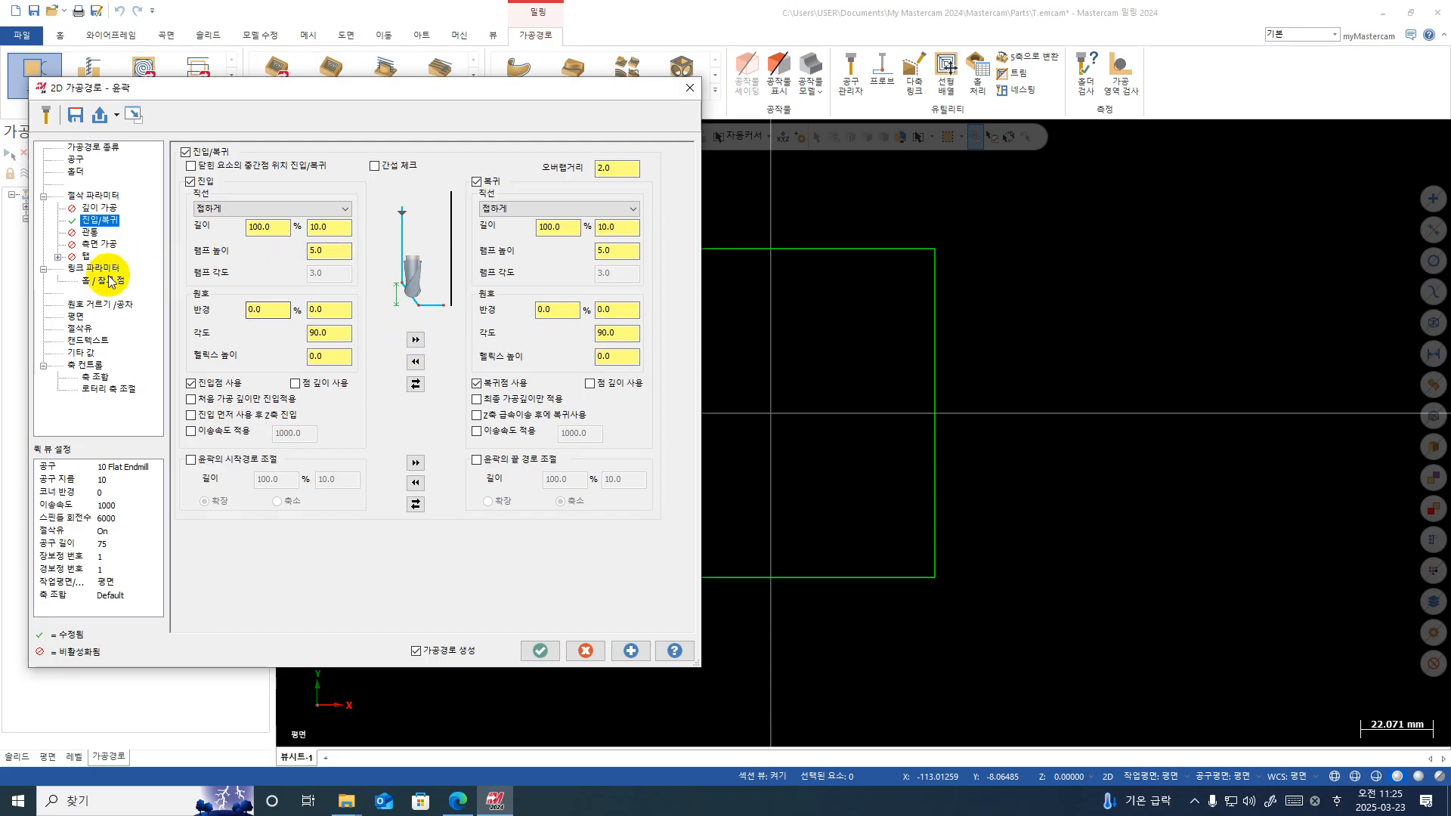
Step: Check the cutting depth in the linking parameters and generate the edge contour toolpath
{"action": "left_click", "coordinate": [99, 271]}
{"action": "left_click", "coordinate": [449, 455]}
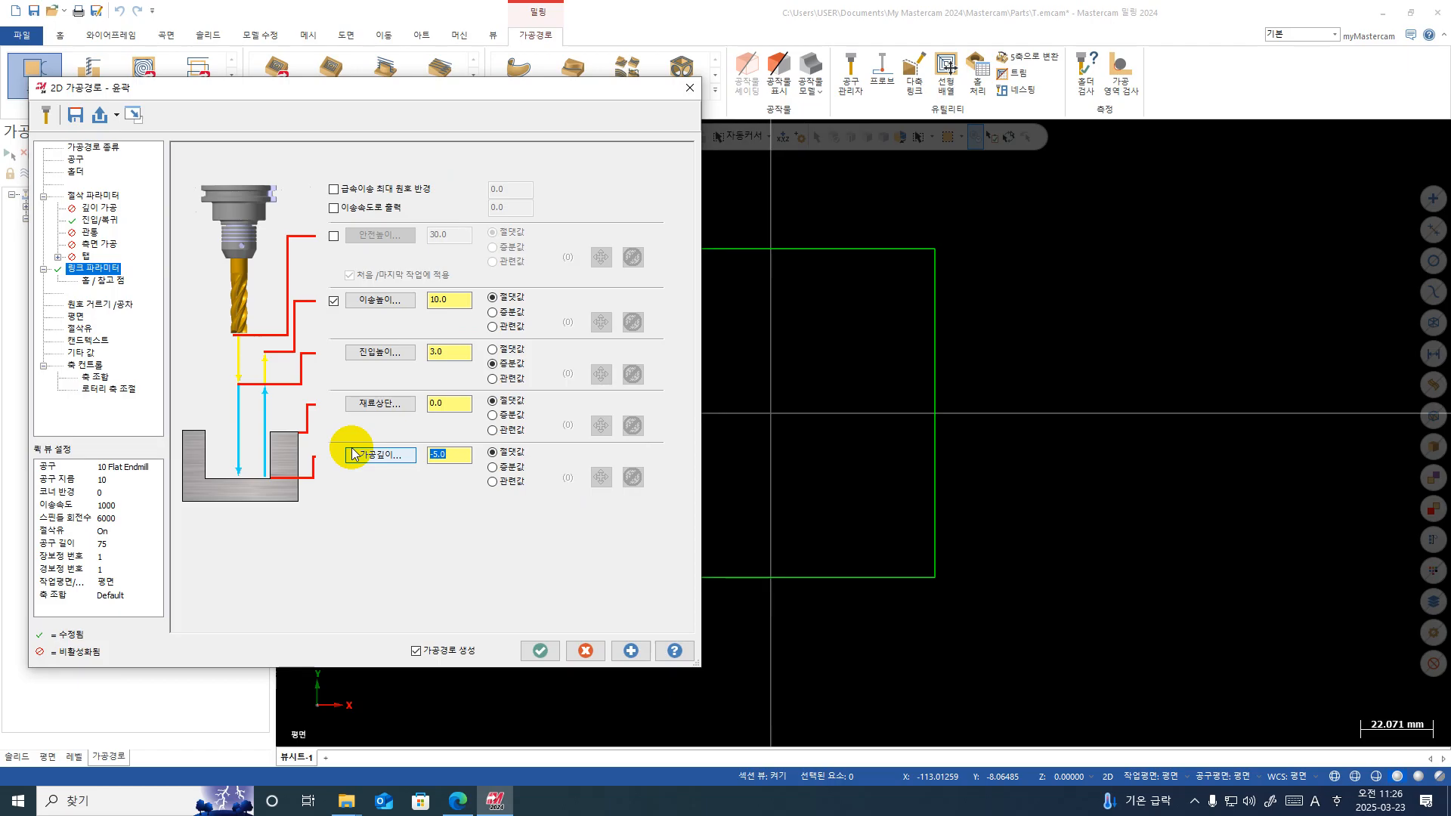
{"action": "left_click", "coordinate": [539, 651]}
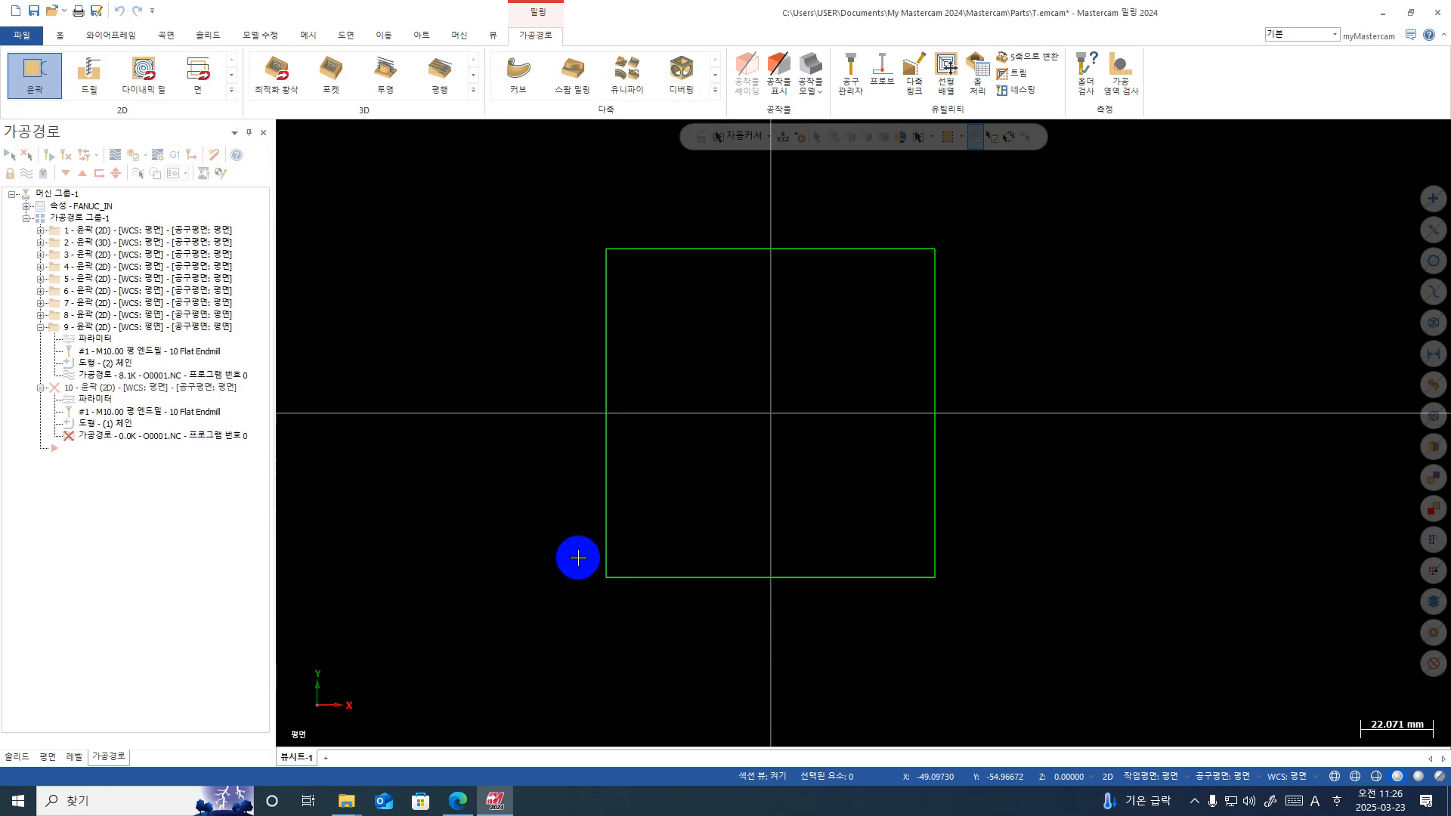
{"action": "left_click", "coordinate": [121, 152]}
{"action": "right_click", "coordinate": [716, 272]}
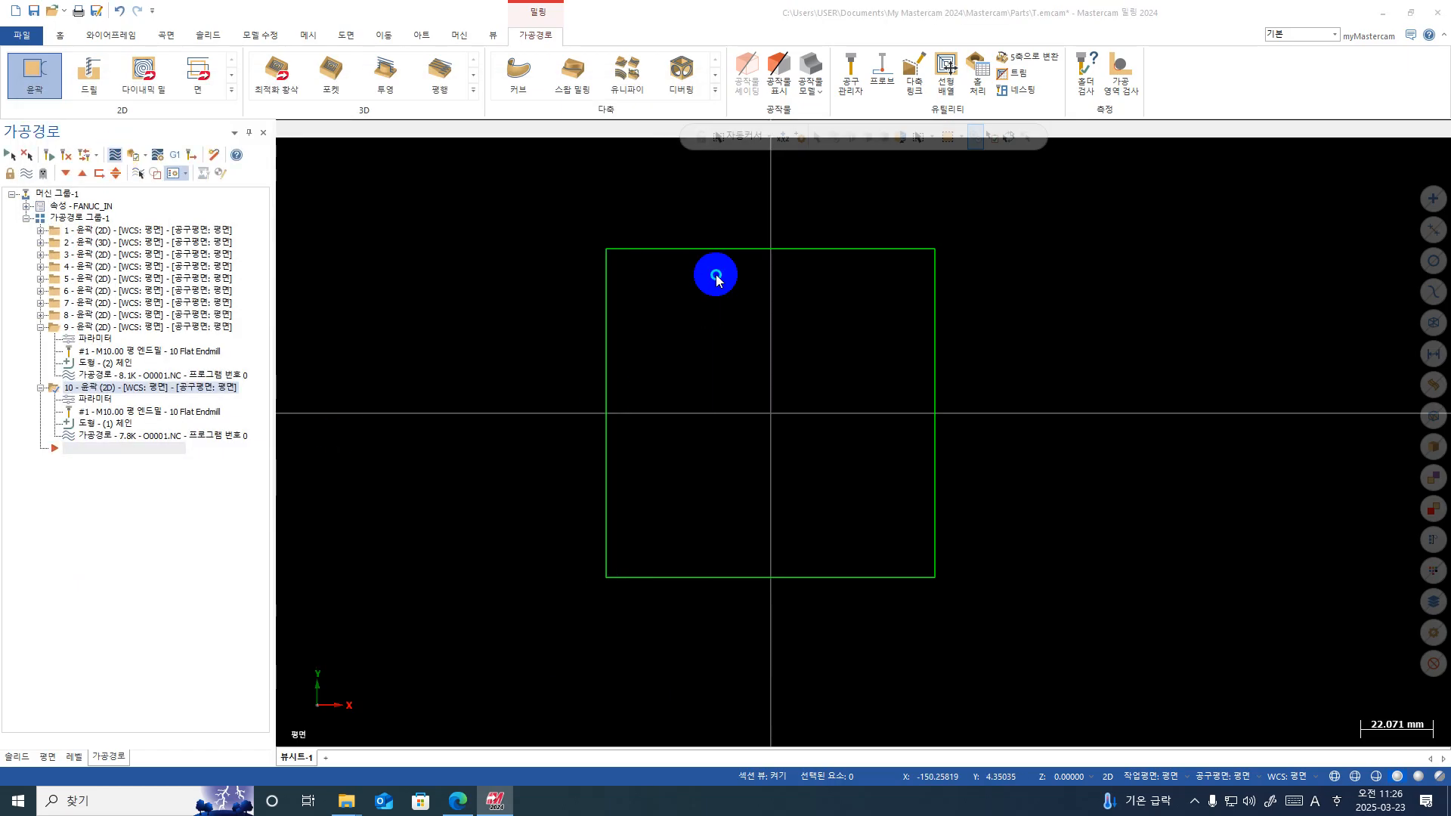
{"action": "key", "text": "Escape"}
{"action": "key", "text": "Escape"}
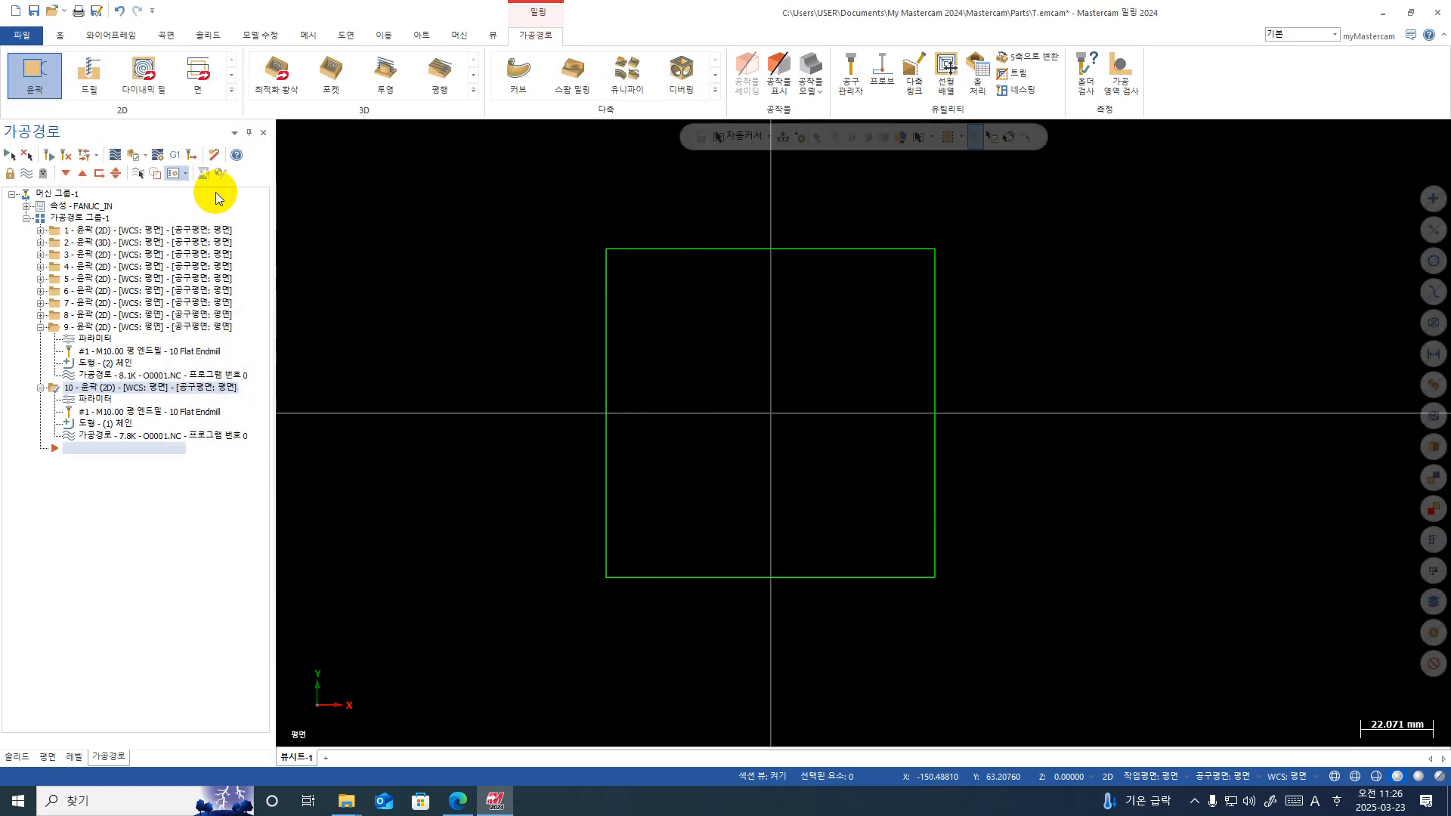
Step: Backplot the edge contour and inspect its lead-in and lead-out ramps from a tilted 3D view
{"action": "left_click", "coordinate": [115, 155]}
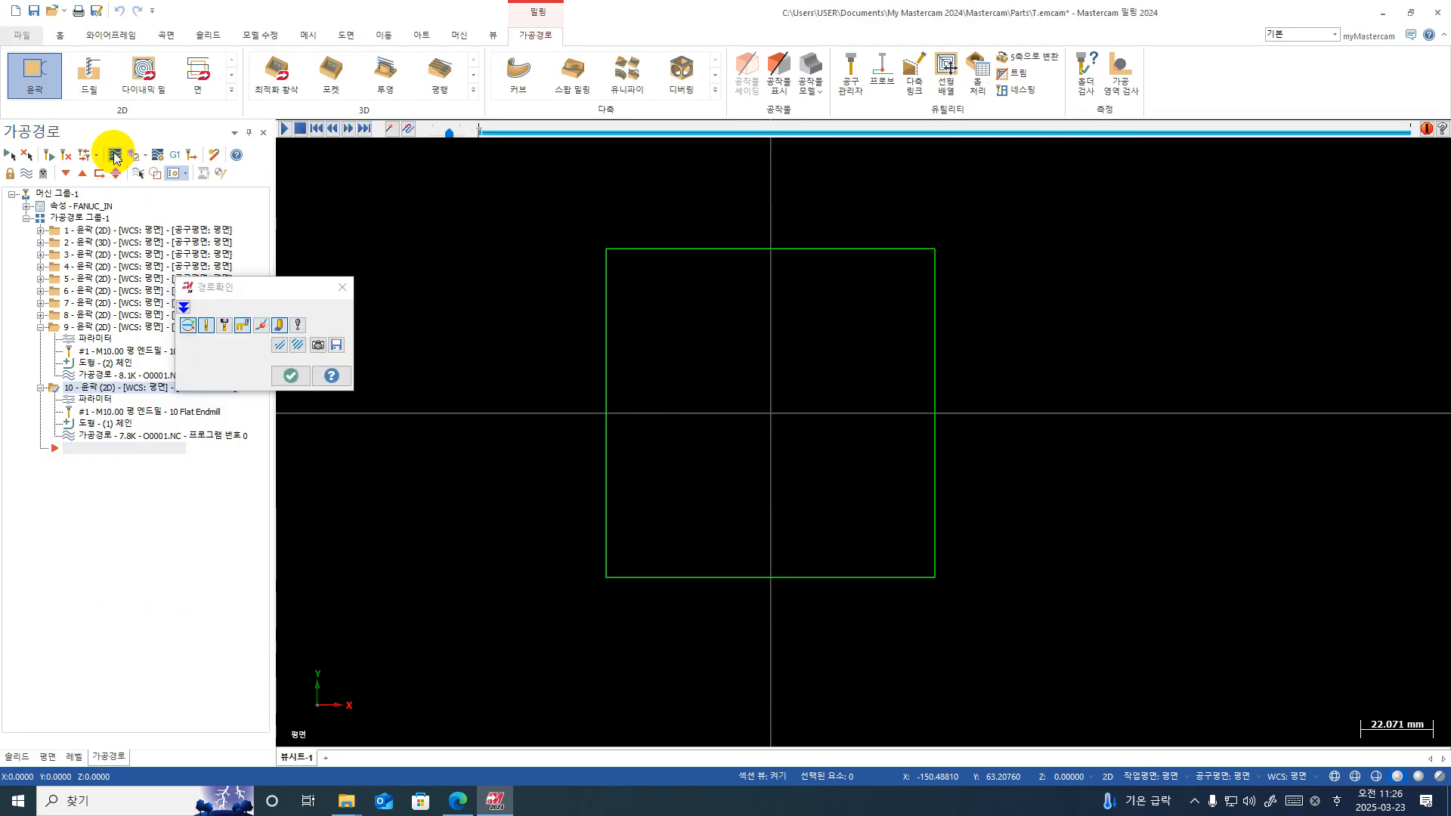
{"action": "key", "text": "s"}
{"action": "key", "text": "s"}
{"action": "key", "text": "s"}
{"action": "scroll", "coordinate": [609, 238], "scroll_direction": "up", "scroll_amount": 1}
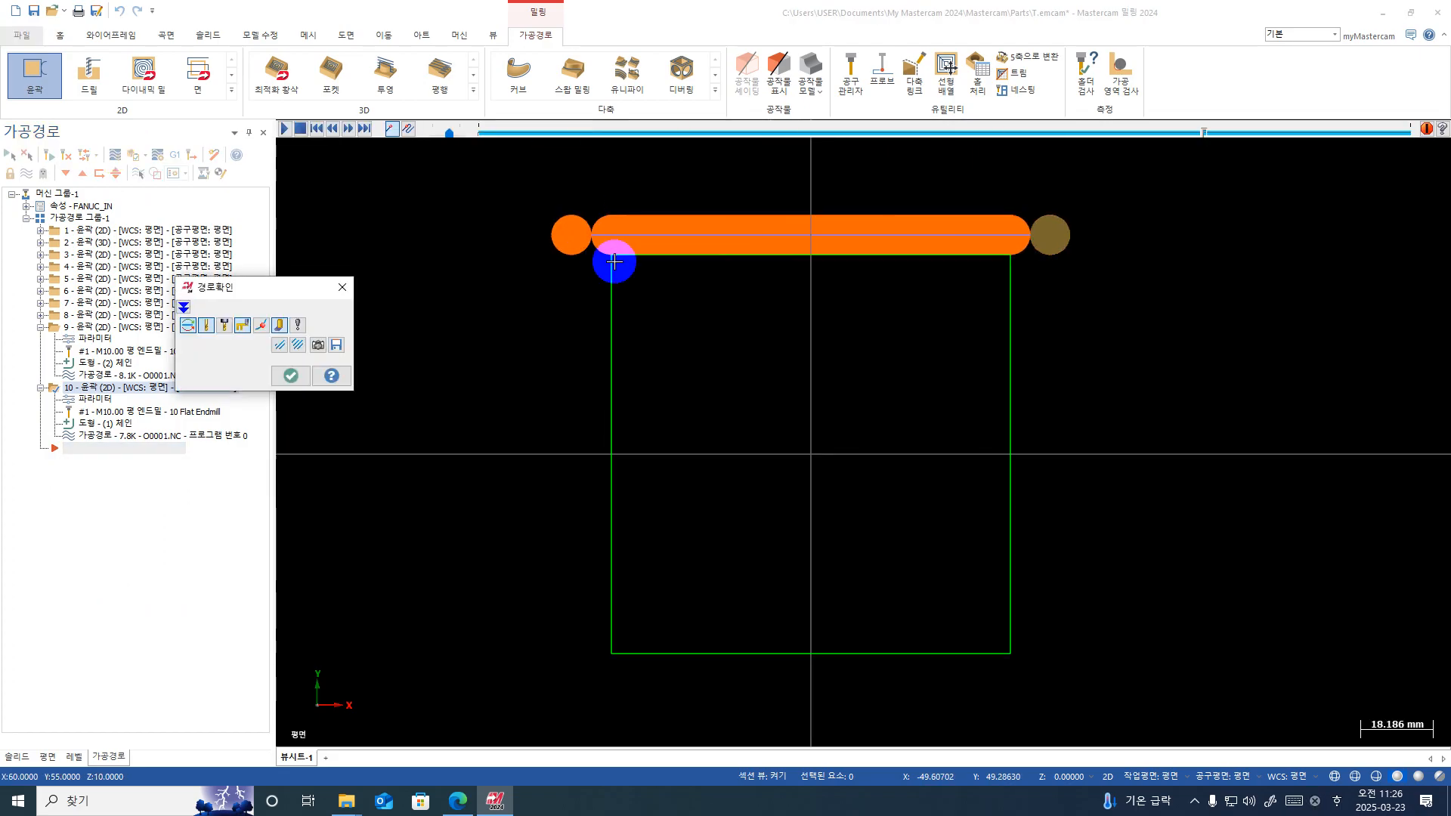
{"action": "mouse_move", "coordinate": [605, 259]}
{"action": "middle_mouse_down"}
{"action": "mouse_move", "coordinate": [609, 146]}
{"action": "mouse_move", "coordinate": [592, 216]}
{"action": "mouse_move", "coordinate": [602, 258]}
{"action": "middle_mouse_up"}
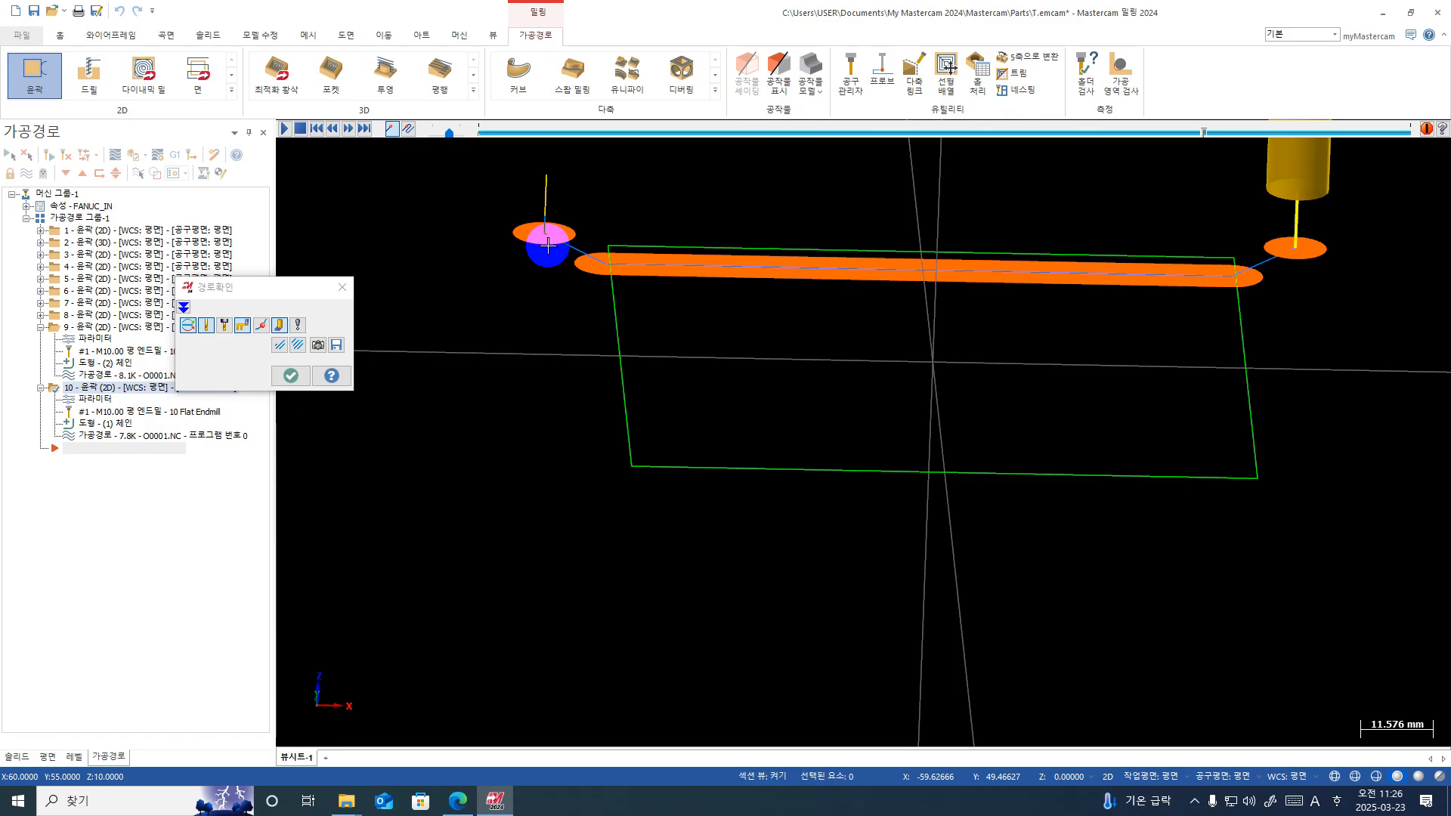
{"action": "key", "text": "Escape"}
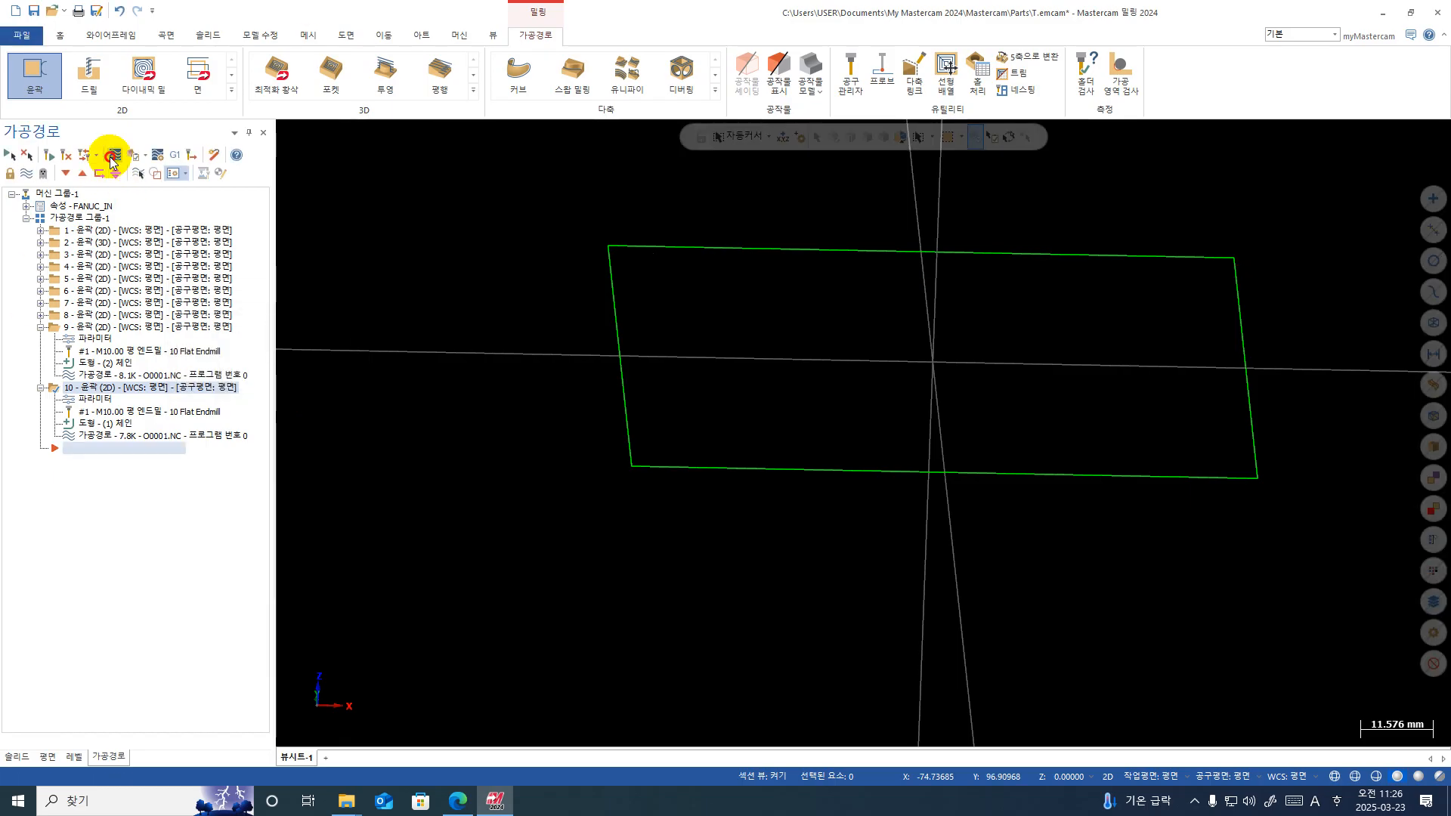
Step: Backplot the edge contour again in the front view and examine the ramp profile at both ends up close
{"action": "left_click", "coordinate": [111, 158]}
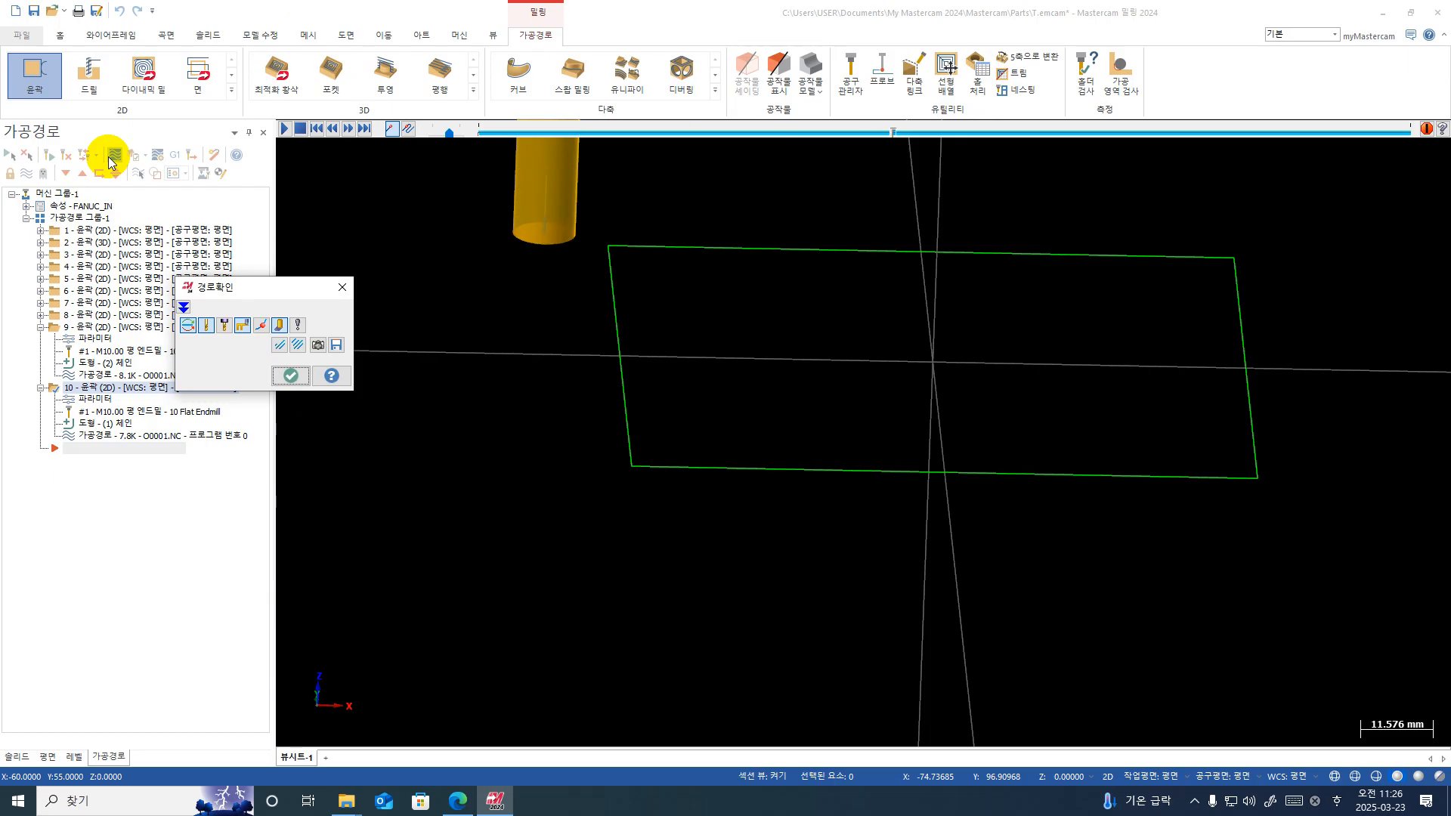
{"action": "right_click", "coordinate": [796, 201]}
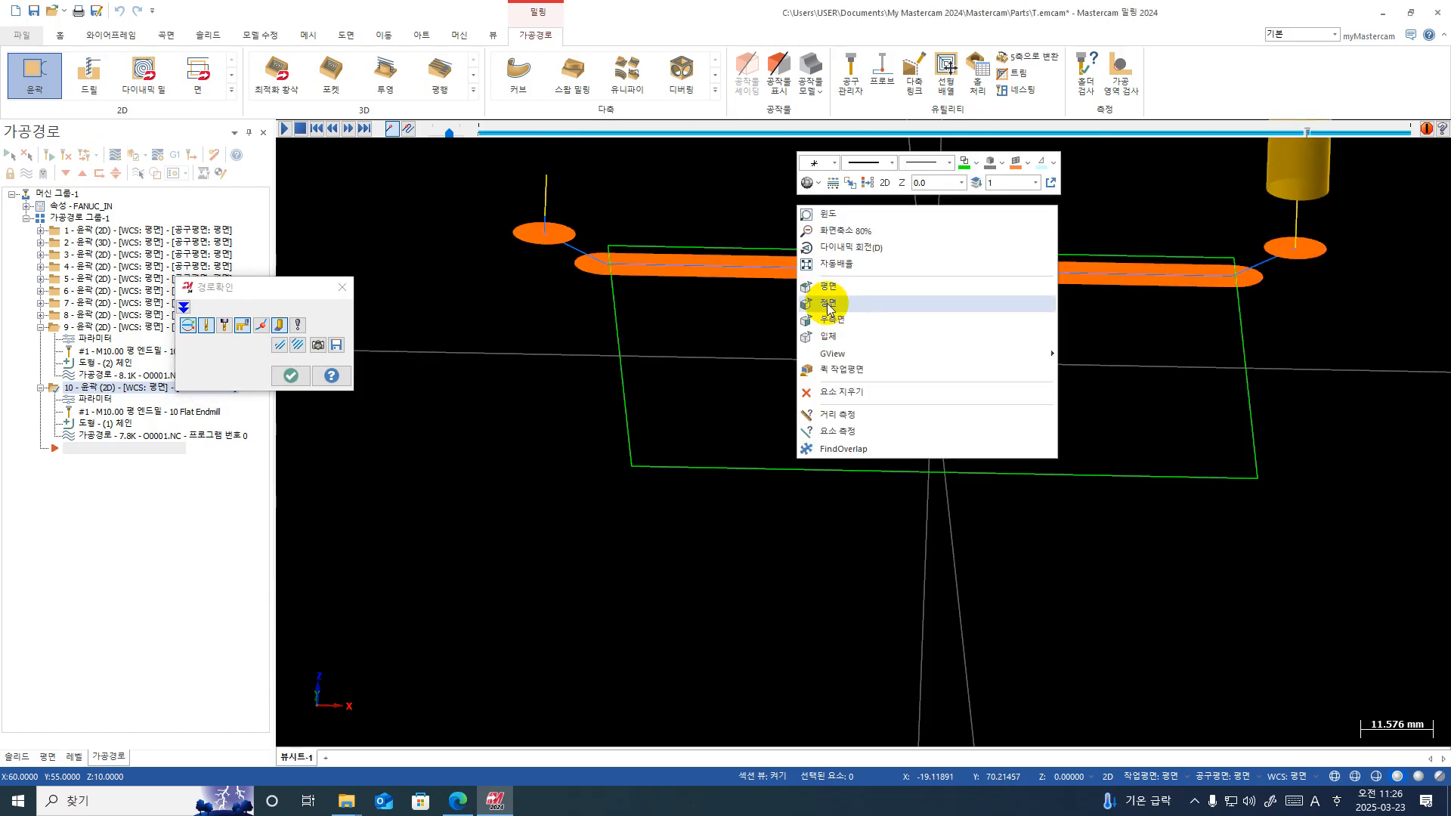
{"action": "left_click", "coordinate": [825, 302]}
{"action": "scroll", "coordinate": [408, 398], "scroll_direction": "down", "scroll_amount": 5}
{"action": "key", "text": "F1"}
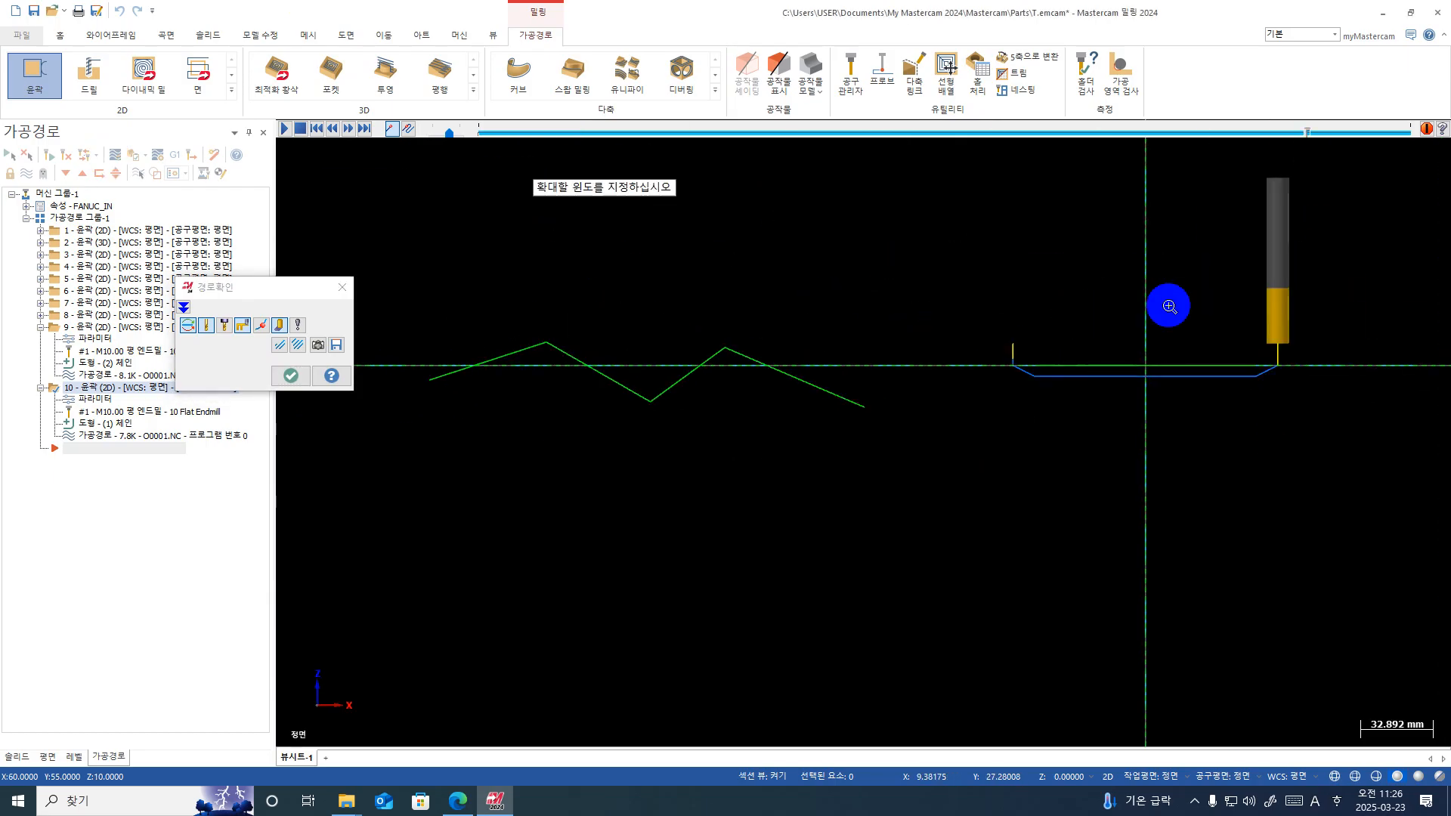
{"action": "left_click", "coordinate": [1311, 322]}
{"action": "left_click", "coordinate": [990, 416]}
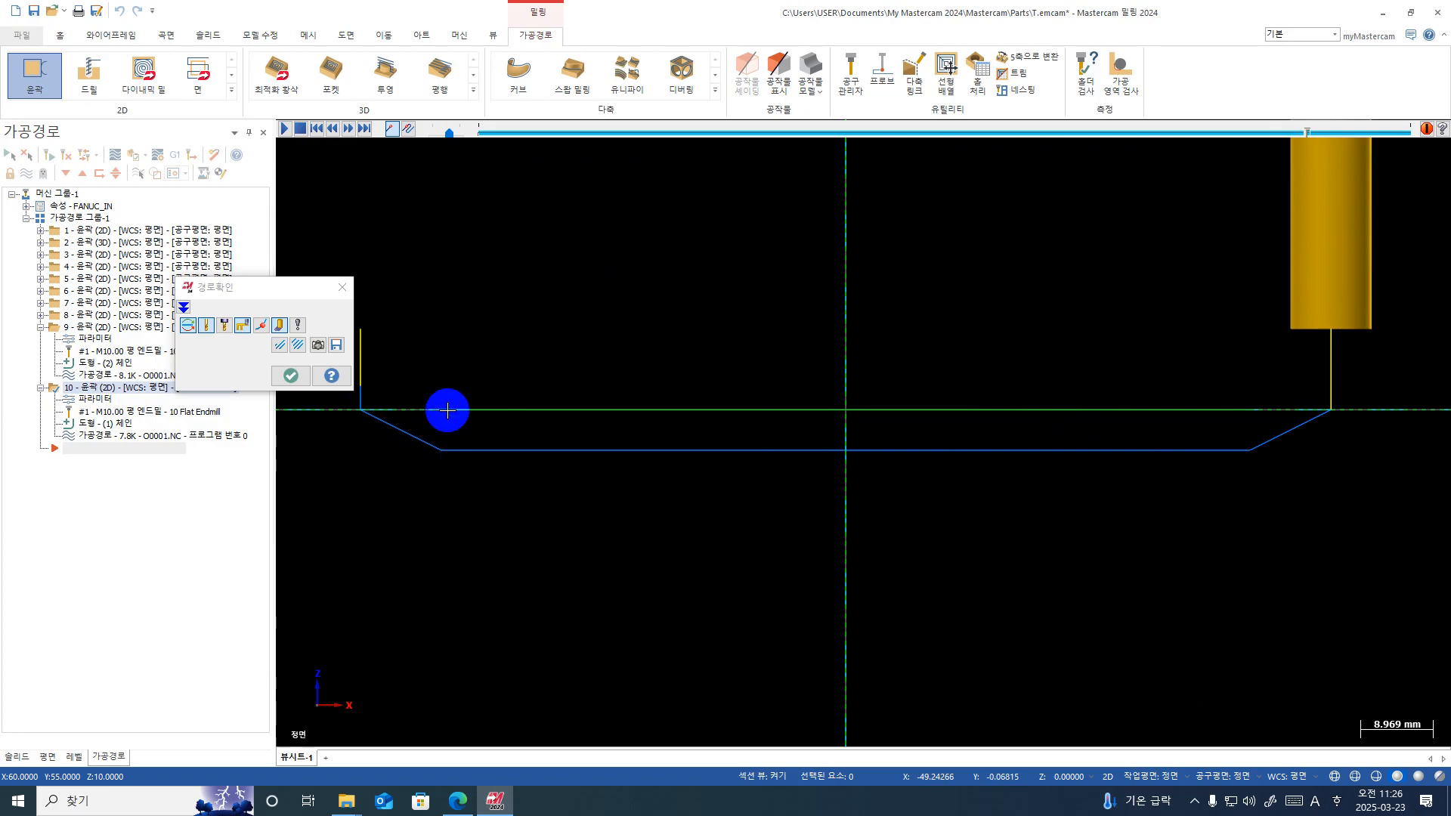
{"action": "key", "text": "Escape"}
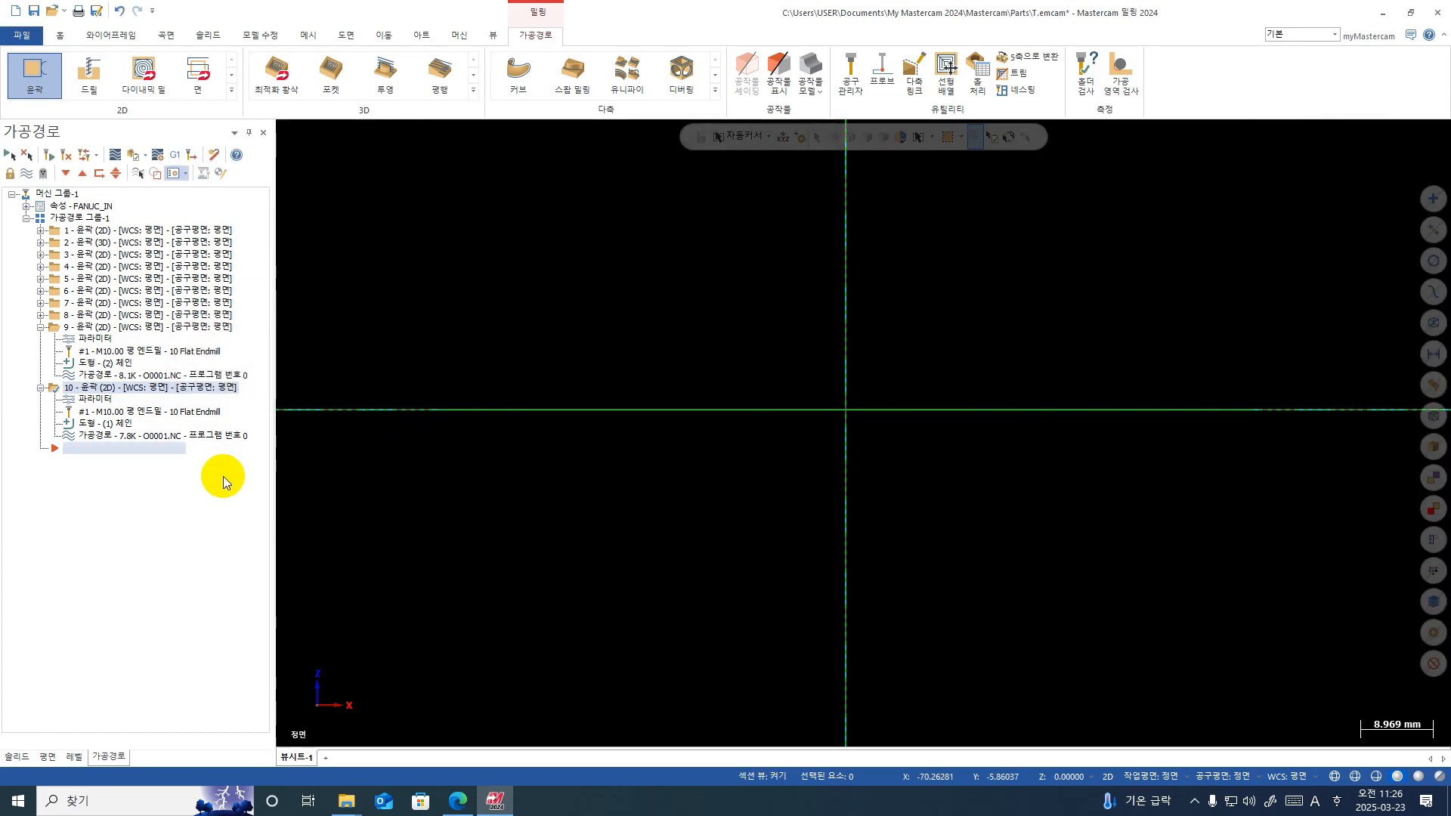
Step: Open the parameters of the edge contour toolpath for editing
{"action": "left_click", "coordinate": [70, 396]}
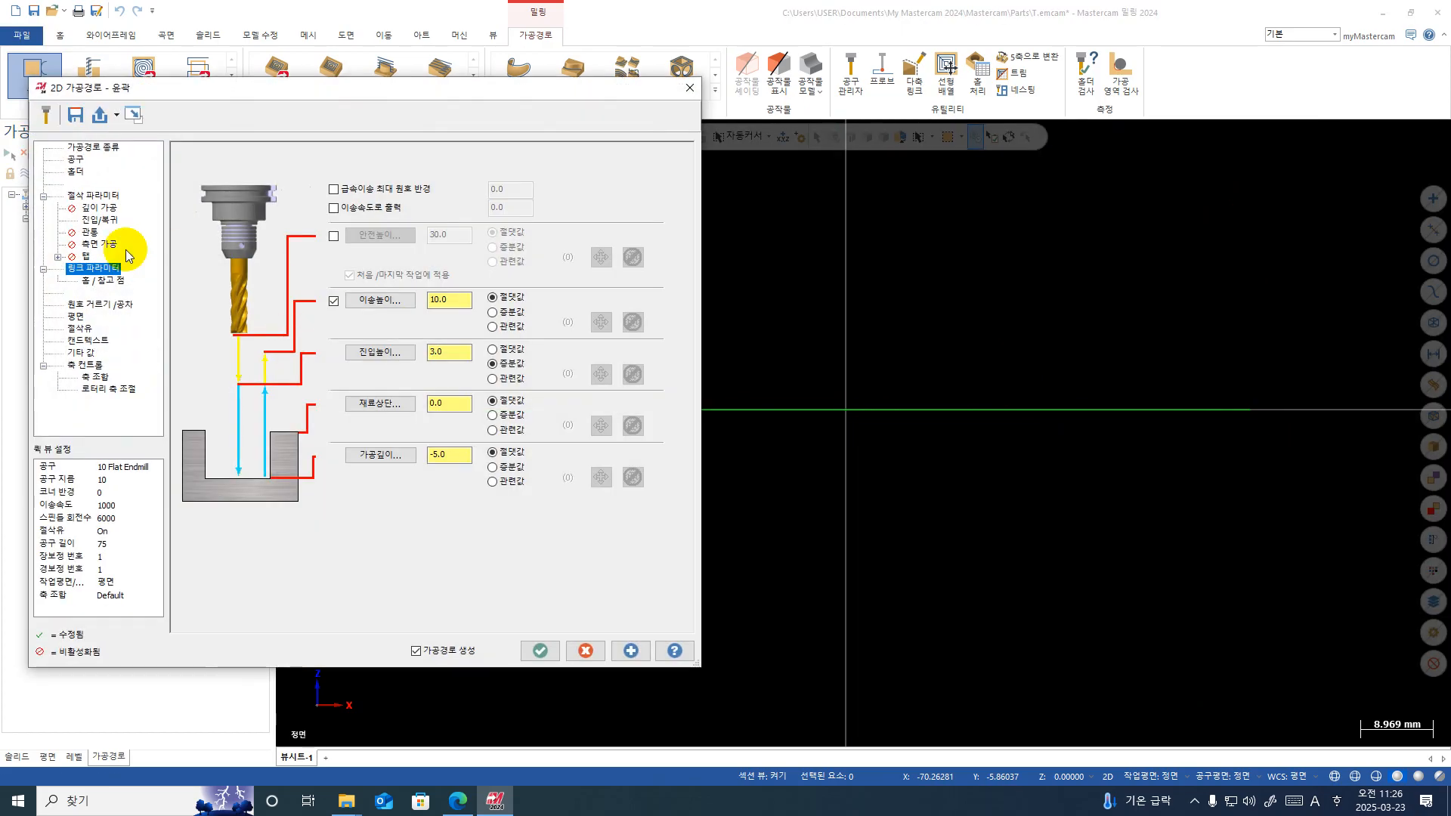
Step: Set the lead-in ramp height to 0 in the contour toolpath's Lead In/Out settings under its cut parameters
{"action": "left_click", "coordinate": [93, 195]}
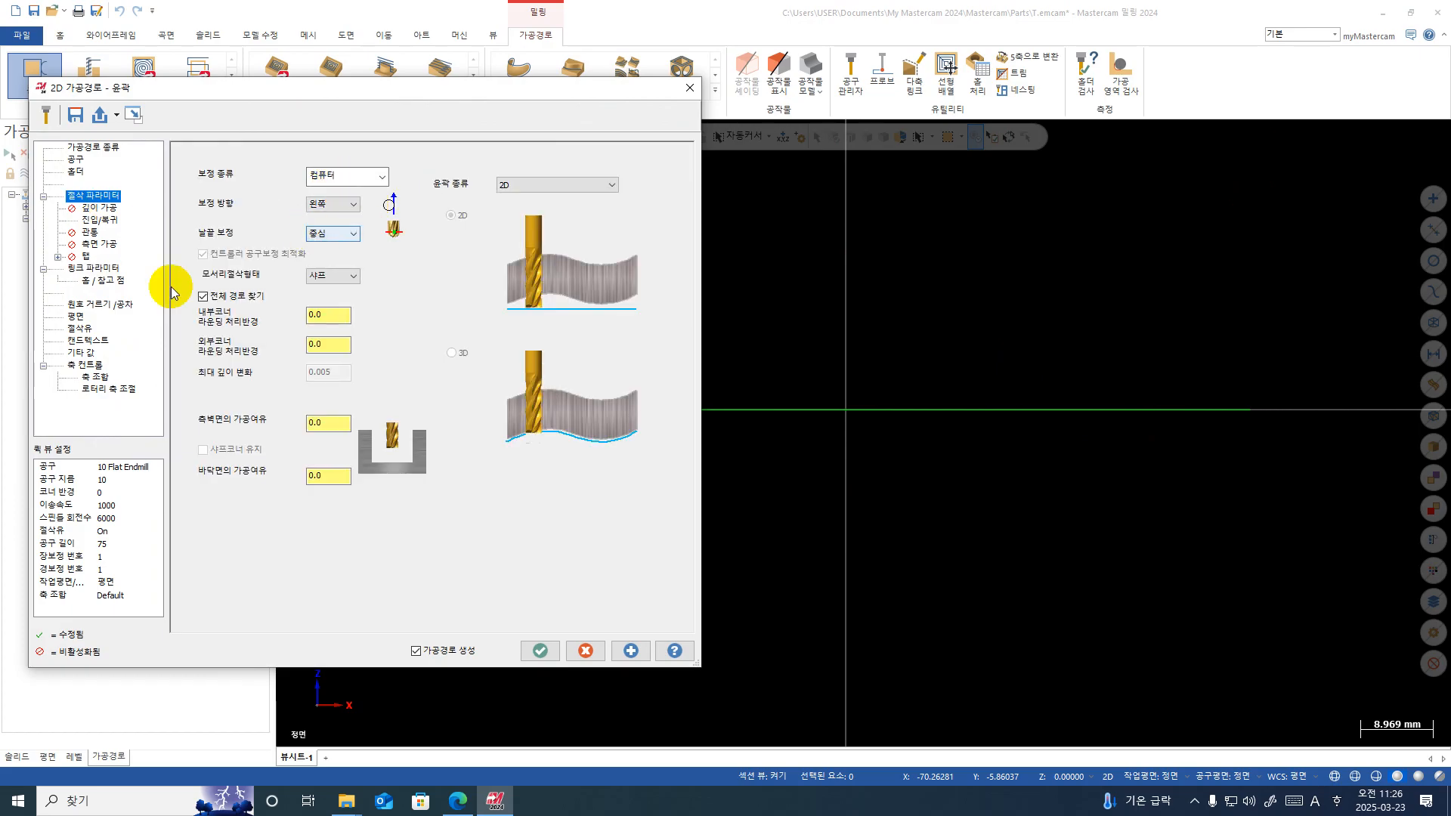
{"action": "left_click", "coordinate": [100, 219]}
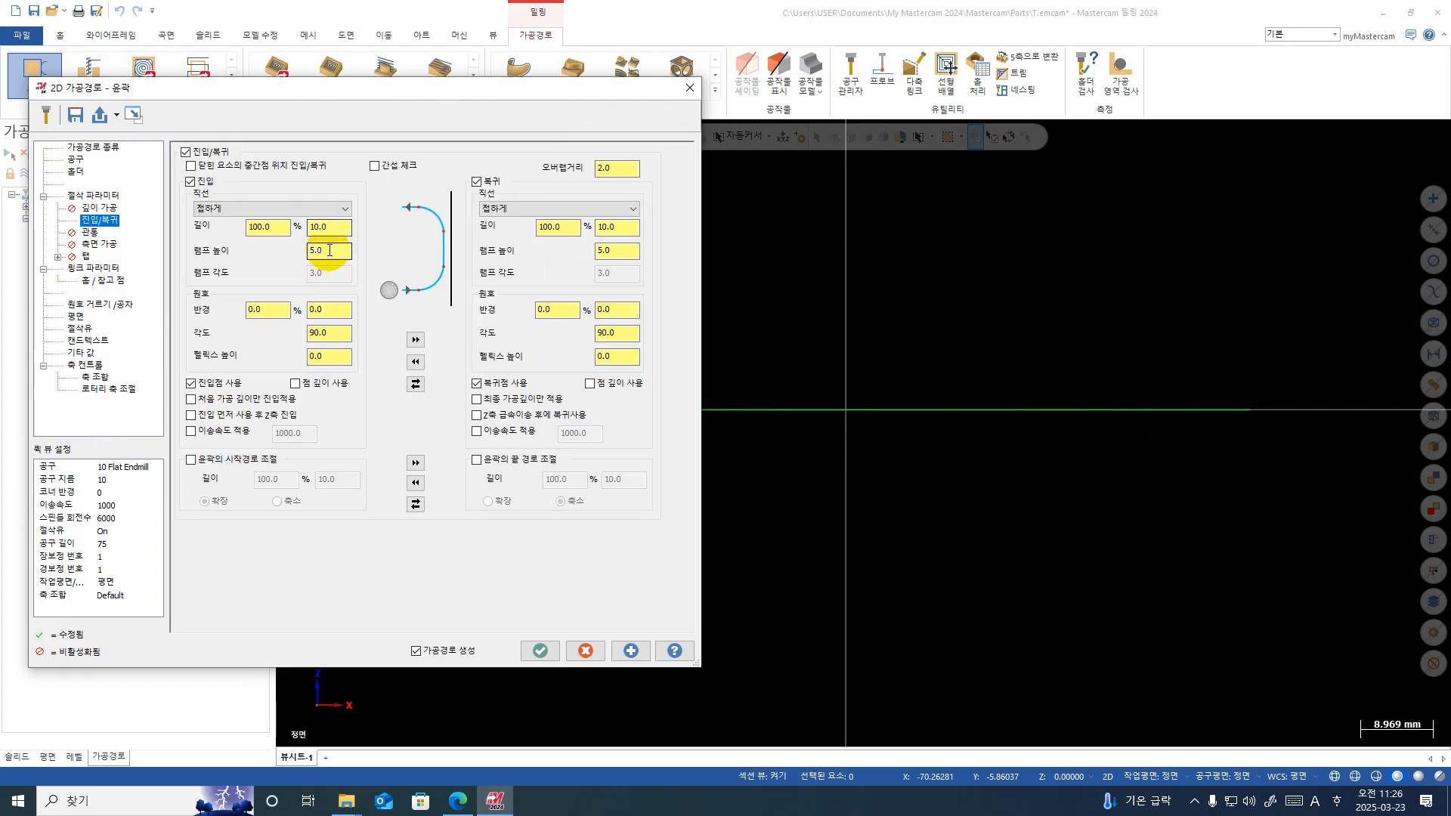
{"action": "left_click_drag", "start_coordinate": [330, 250], "coordinate": [253, 250]}
{"action": "type", "text": "0"}
{"action": "key", "text": "Return"}
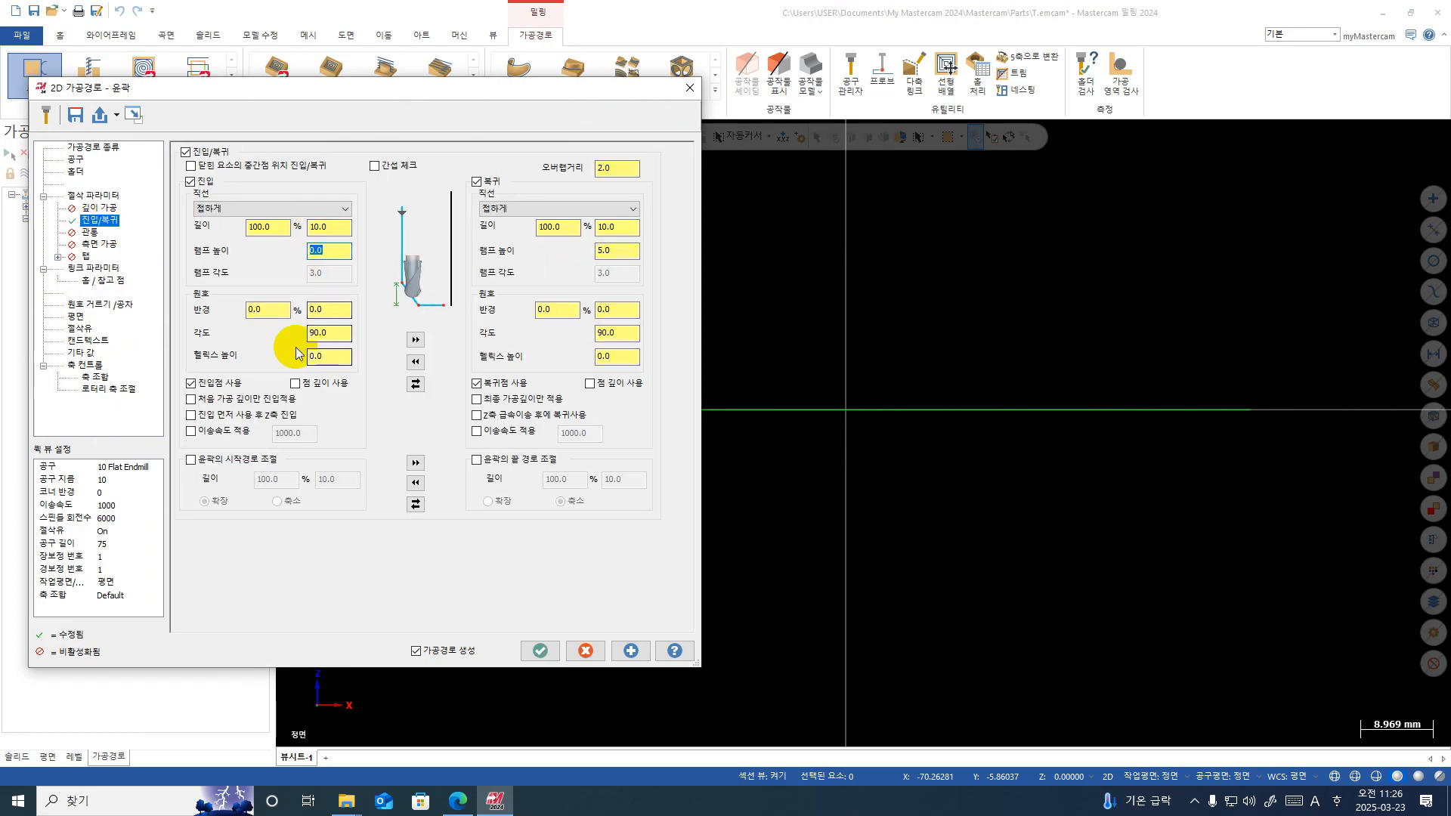
Step: Try a lead-in arc with 100% radius, 180° sweep and helix height 5, and overwrite the lead-in with the lead-out values
{"action": "left_click", "coordinate": [279, 310]}
{"action": "type", "text": "100"}
{"action": "key", "text": "Tab"}
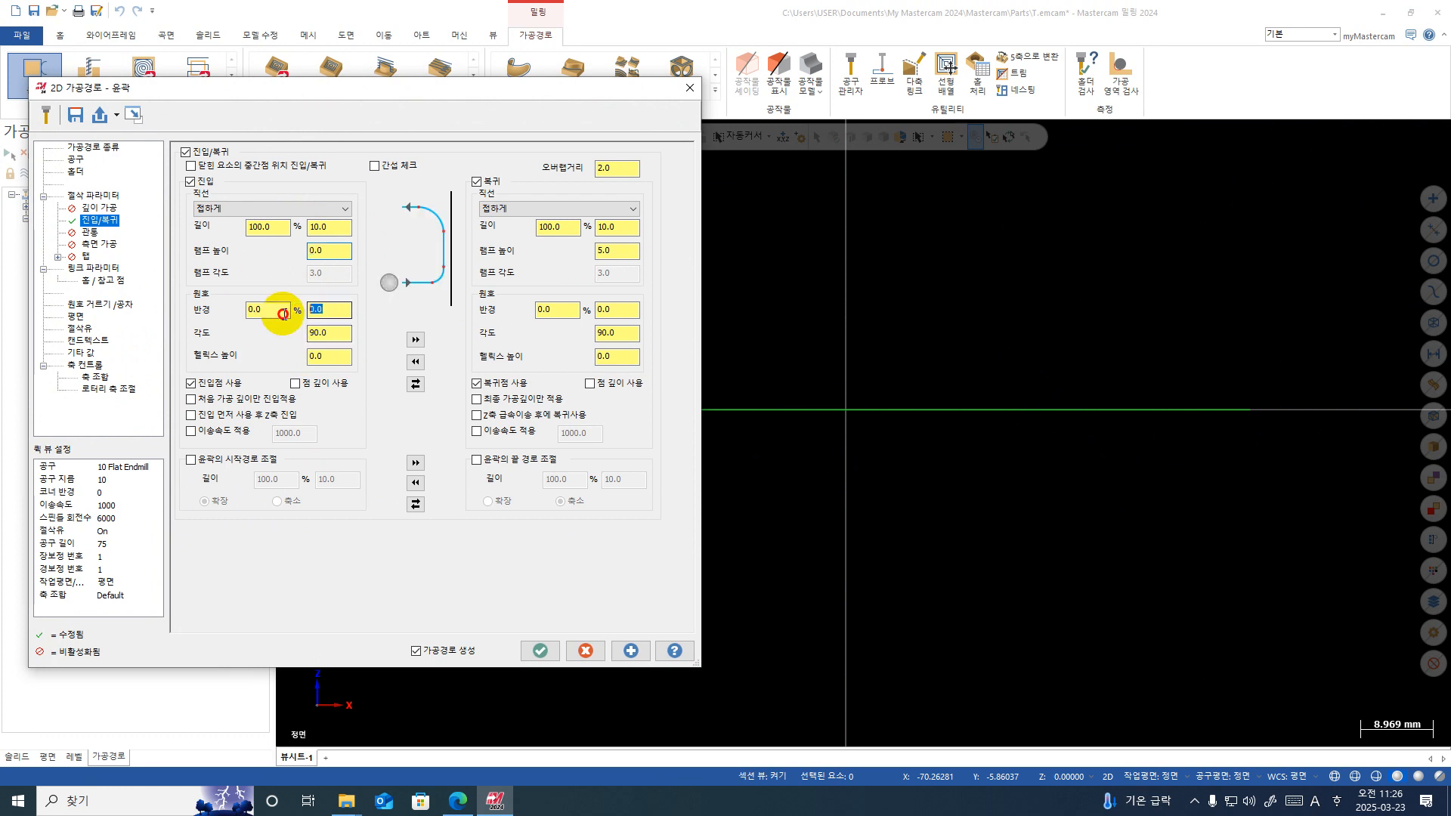
{"action": "key", "text": "Tab"}
{"action": "type", "text": "1"}
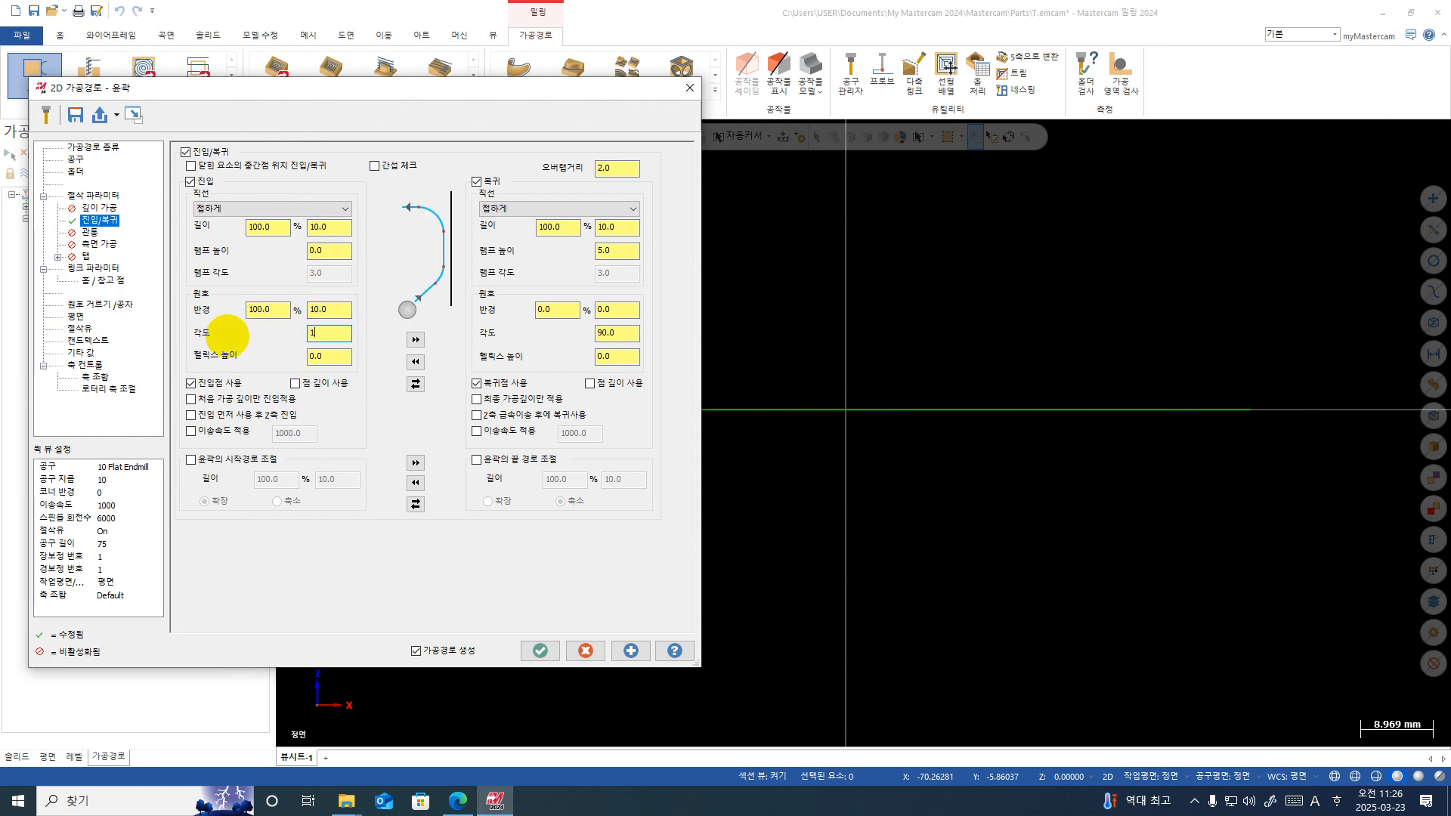
{"action": "key", "text": "Tab"}
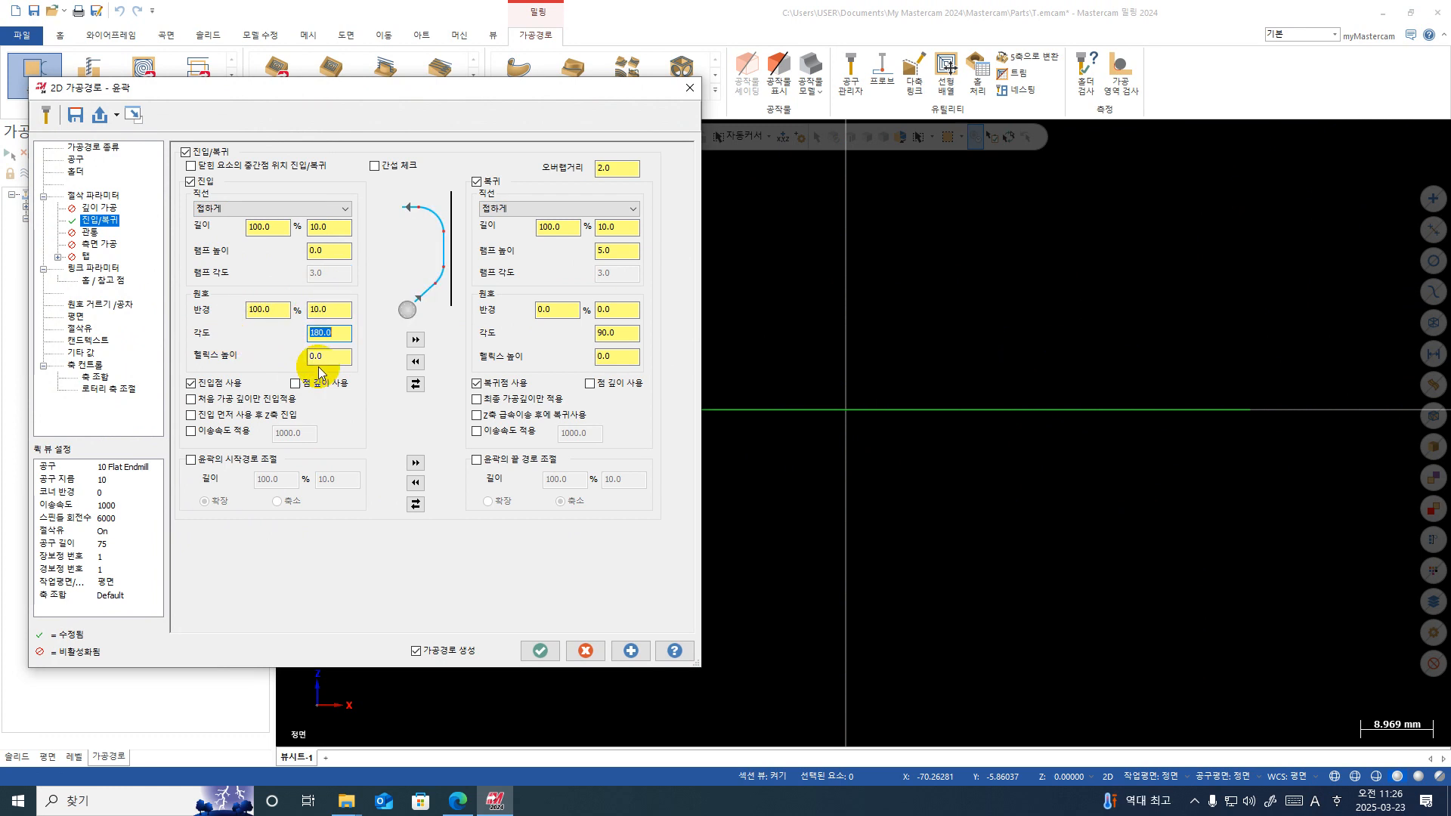
{"action": "type", "text": "5"}
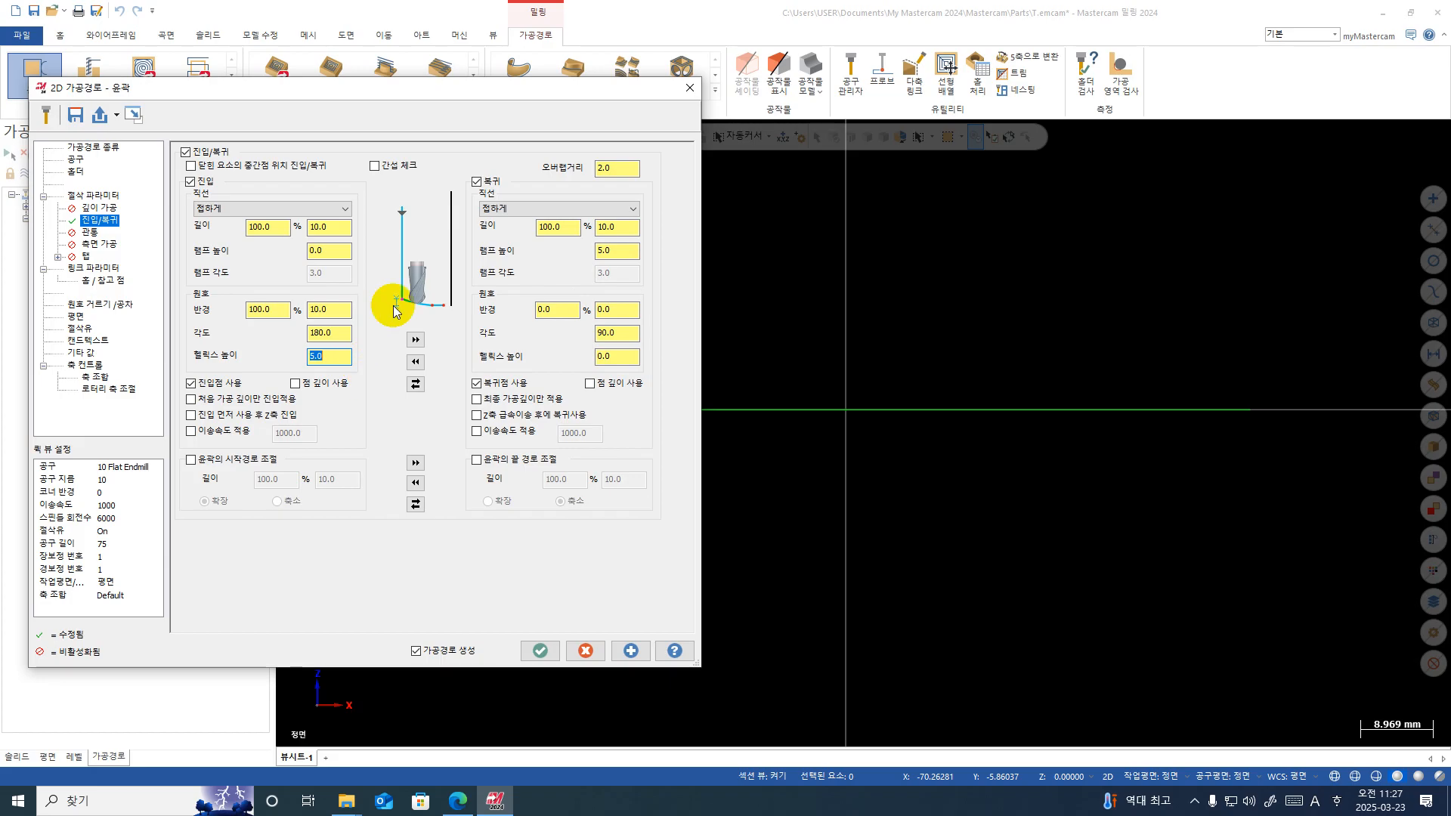
{"action": "left_click", "coordinate": [415, 362]}
Step: Set the lead-in arc radius to 10 mm, its sweep angle to 180° and its helix height to 5 mm
{"action": "left_click", "coordinate": [330, 309]}
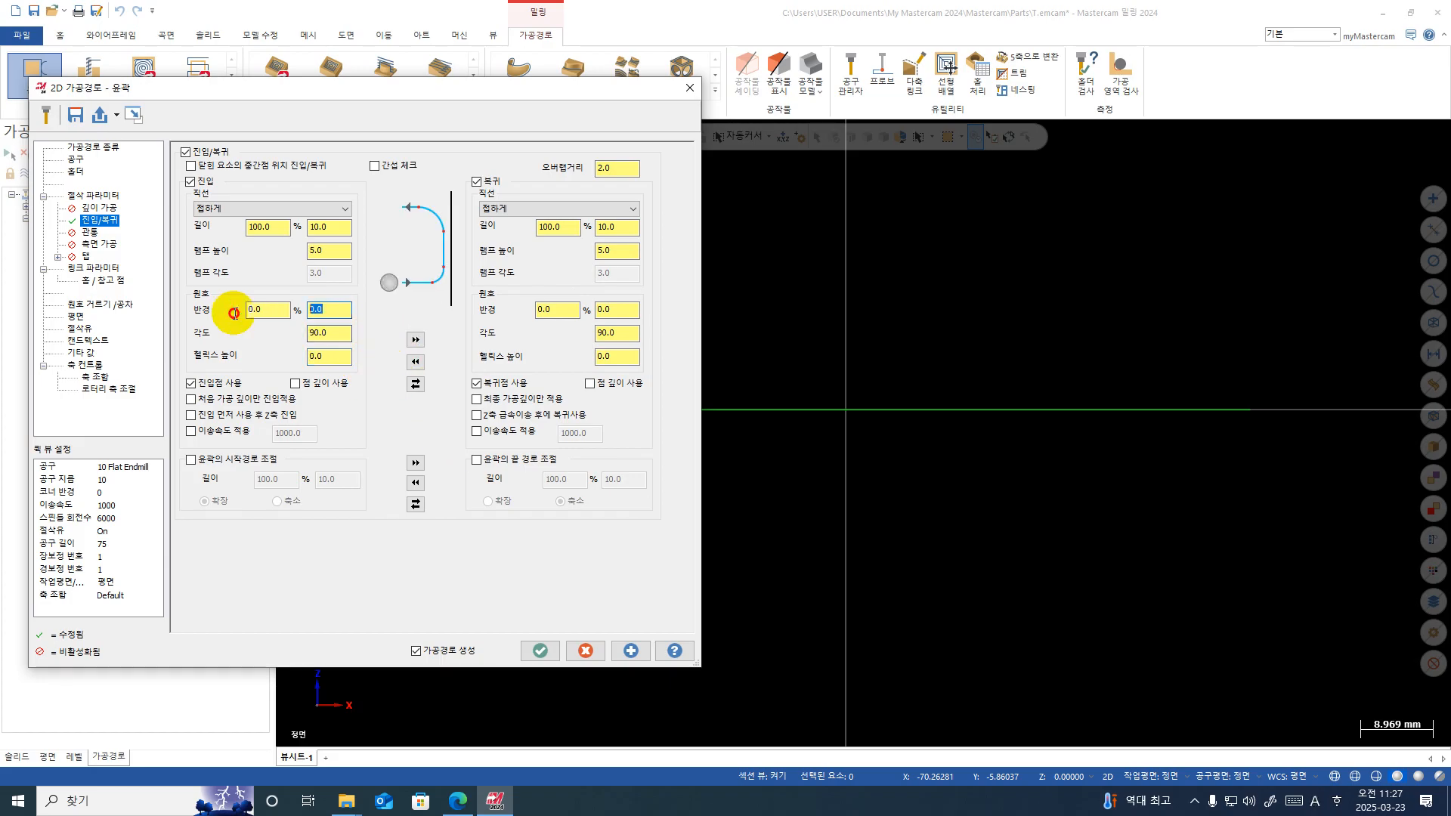
{"action": "type", "text": "10"}
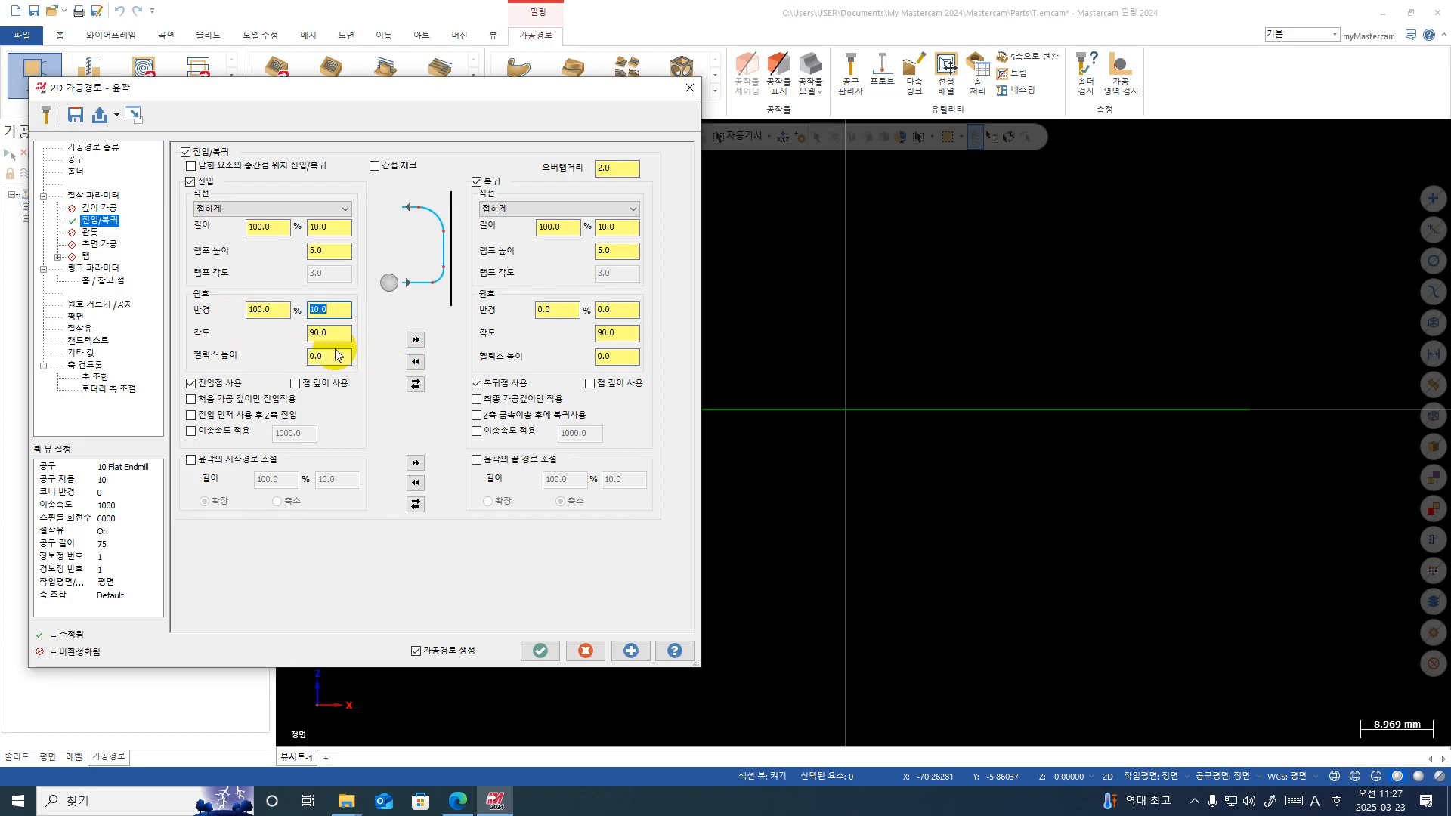
{"action": "key", "text": "Tab"}
{"action": "type", "text": "180"}
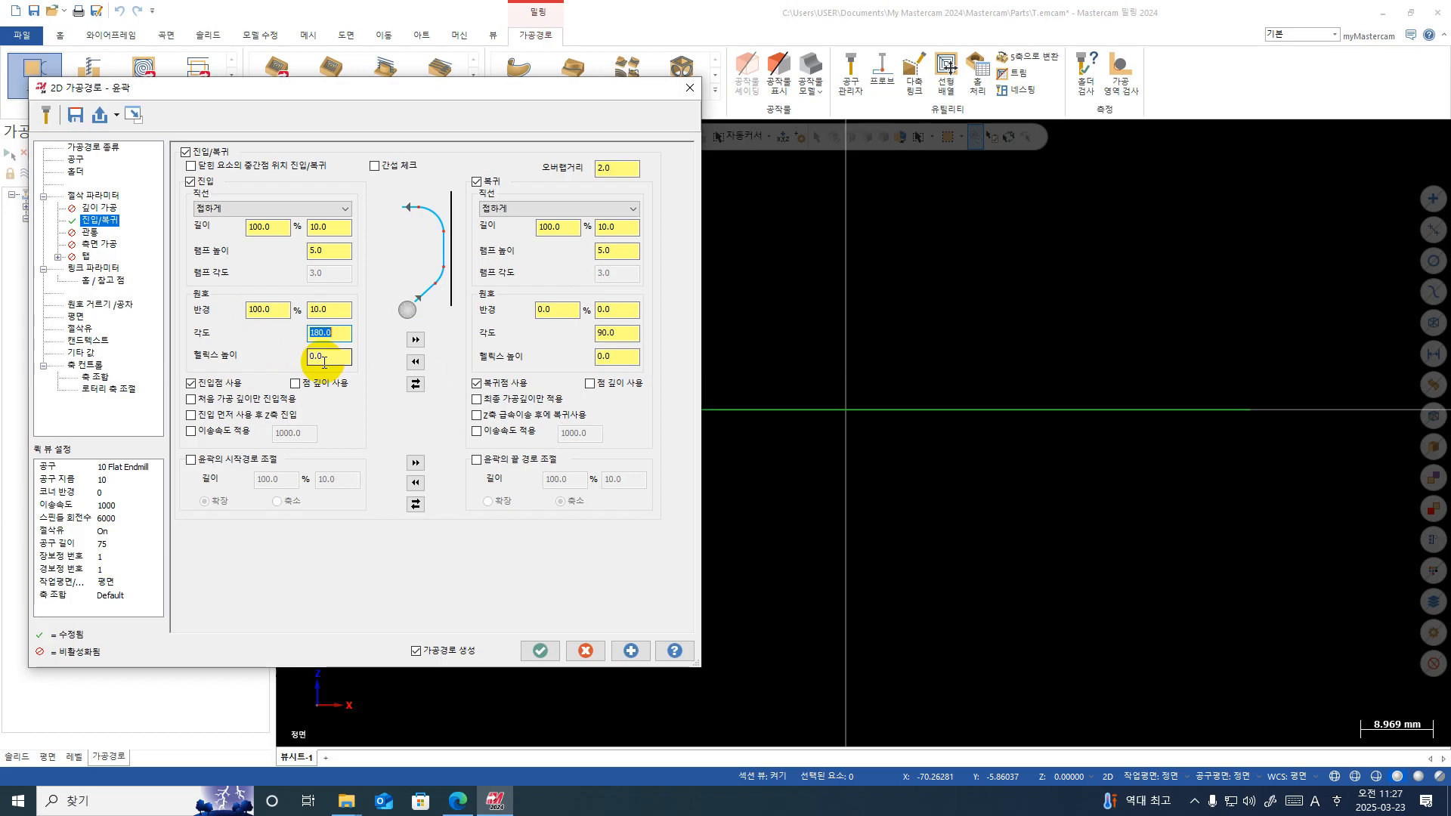
{"action": "key", "text": "Tab"}
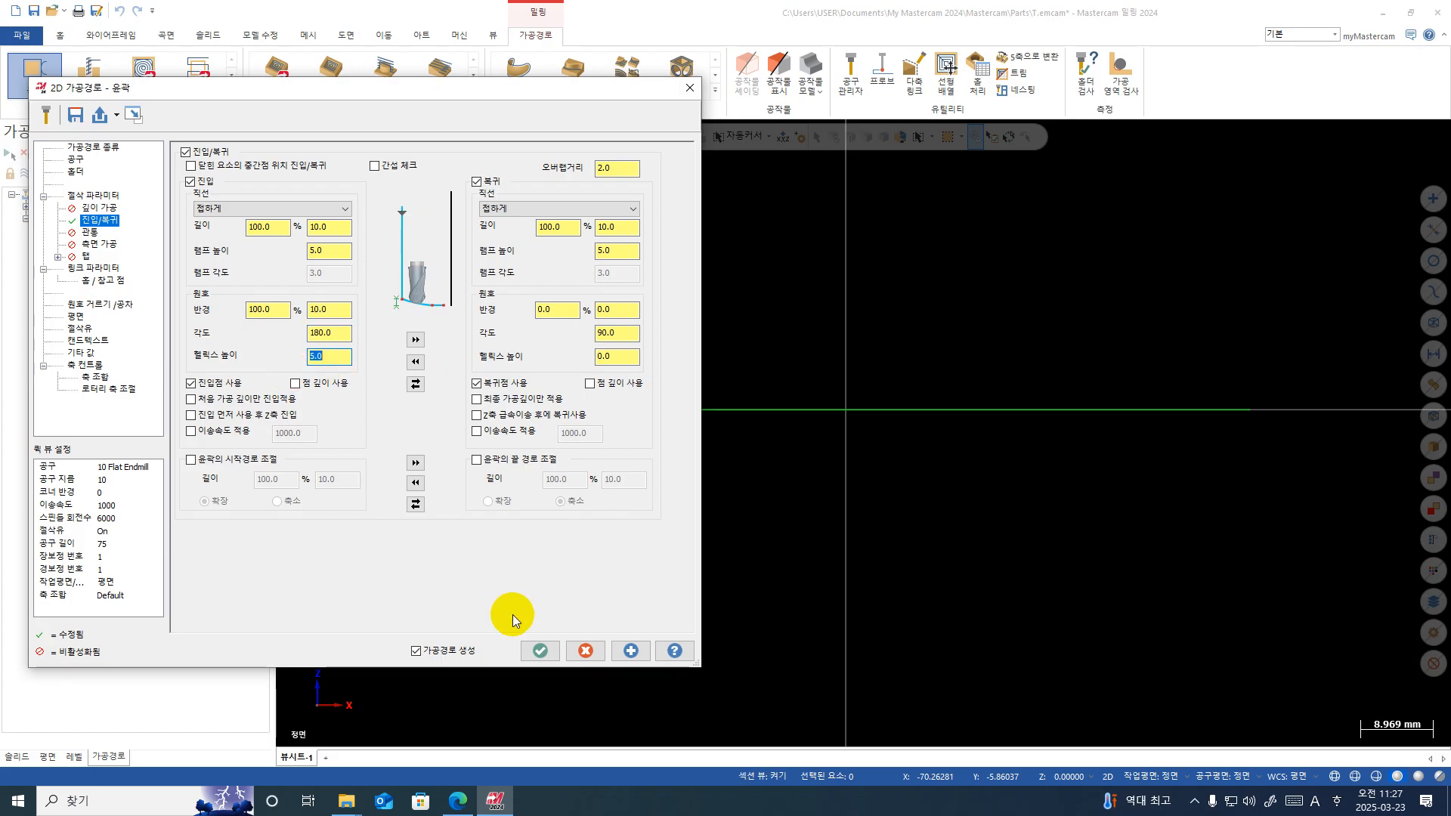
Step: Set the lead-in line length and ramp height to 0 and accept the contour toolpath parameters
{"action": "left_click", "coordinate": [330, 227]}
{"action": "type", "text": "0"}
{"action": "key", "text": "Tab"}
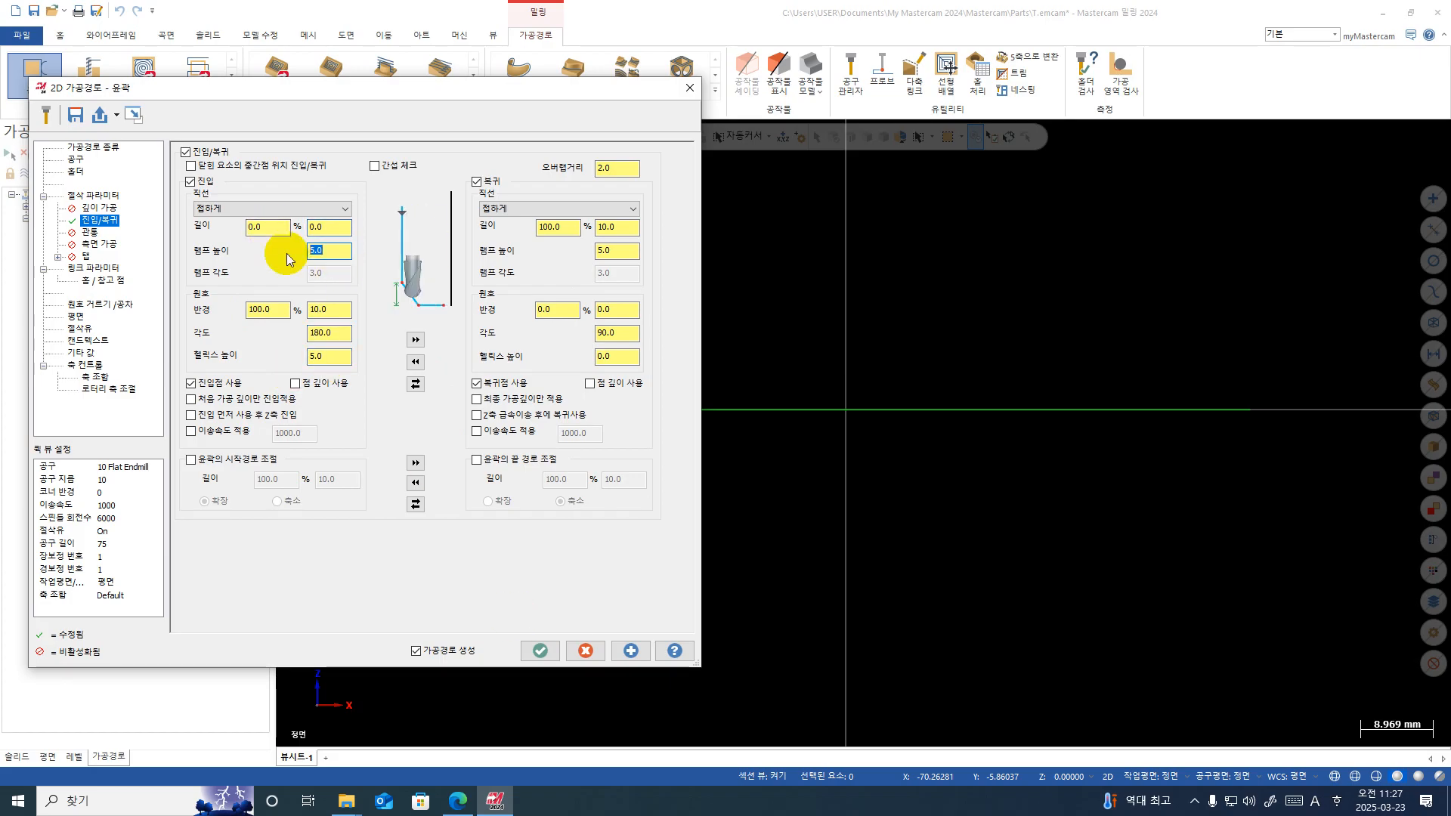
{"action": "left_click", "coordinate": [540, 650]}
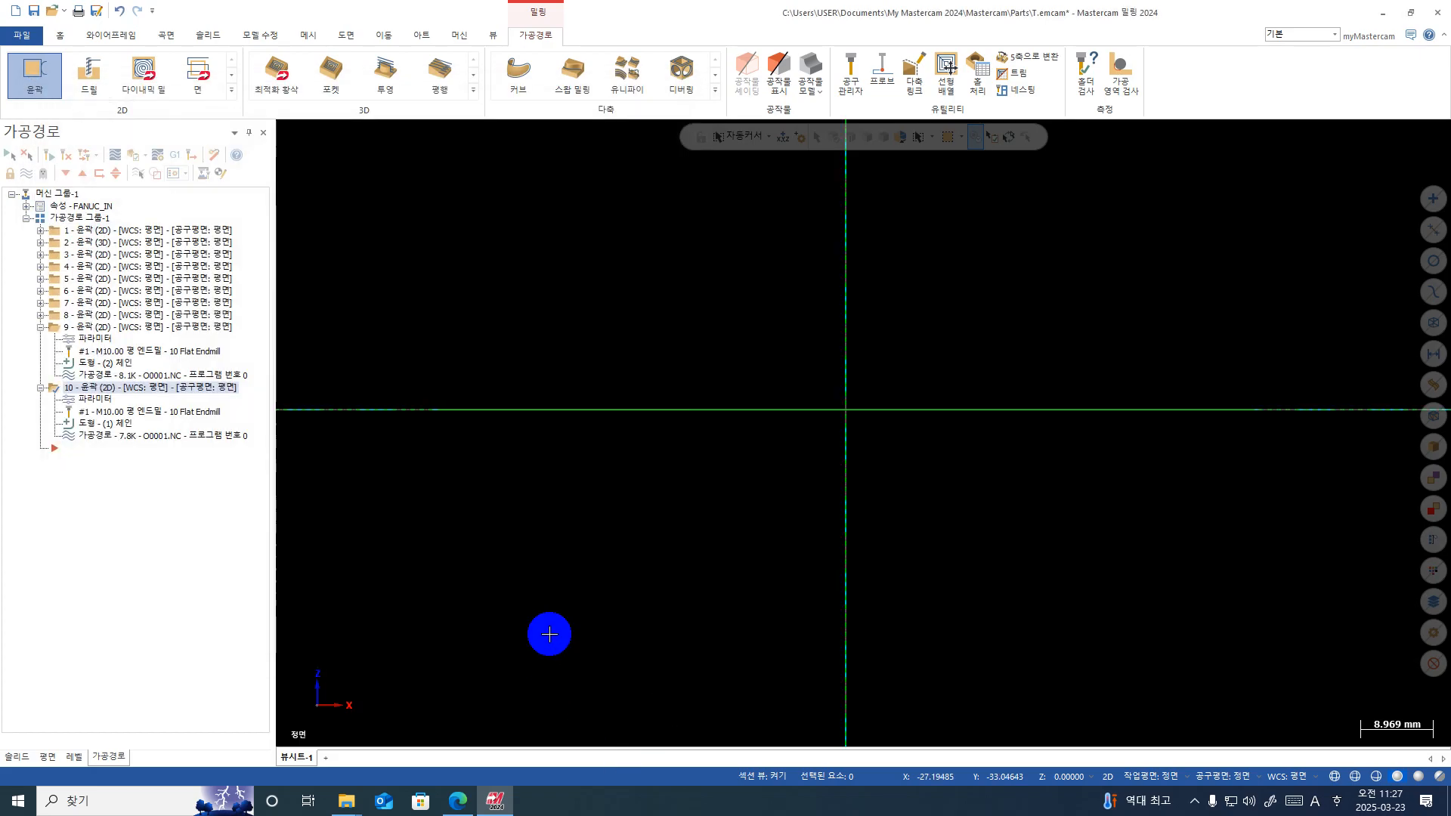
Step: Backplot contour toolpath 10 and examine the helical lead-in path in 3D and in the front view
{"action": "middle_click_drag", "start_coordinate": [584, 452], "coordinate": [563, 519]}
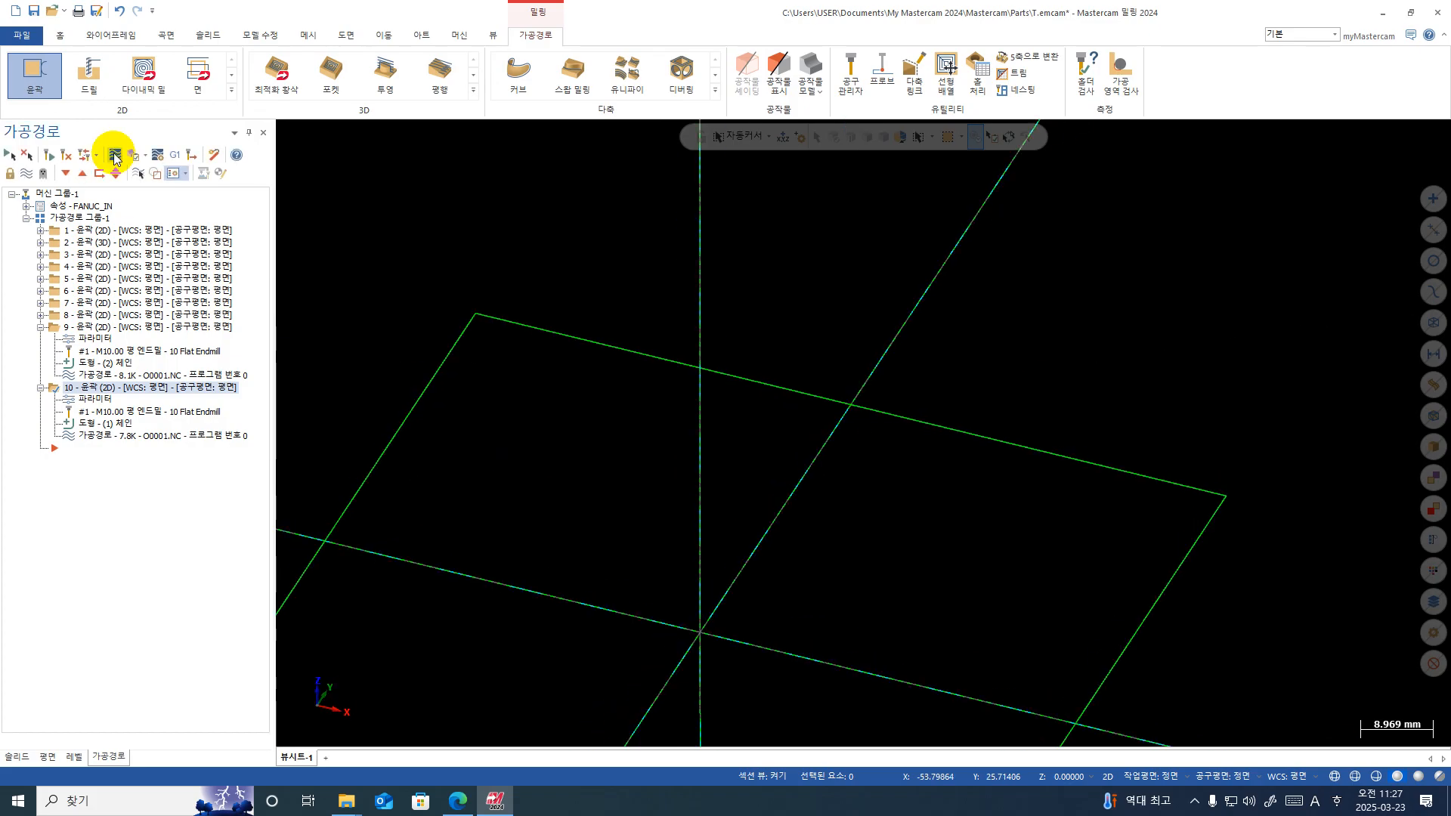
{"action": "left_click", "coordinate": [114, 155]}
{"action": "scroll", "coordinate": [755, 554], "scroll_direction": "down", "scroll_amount": 1}
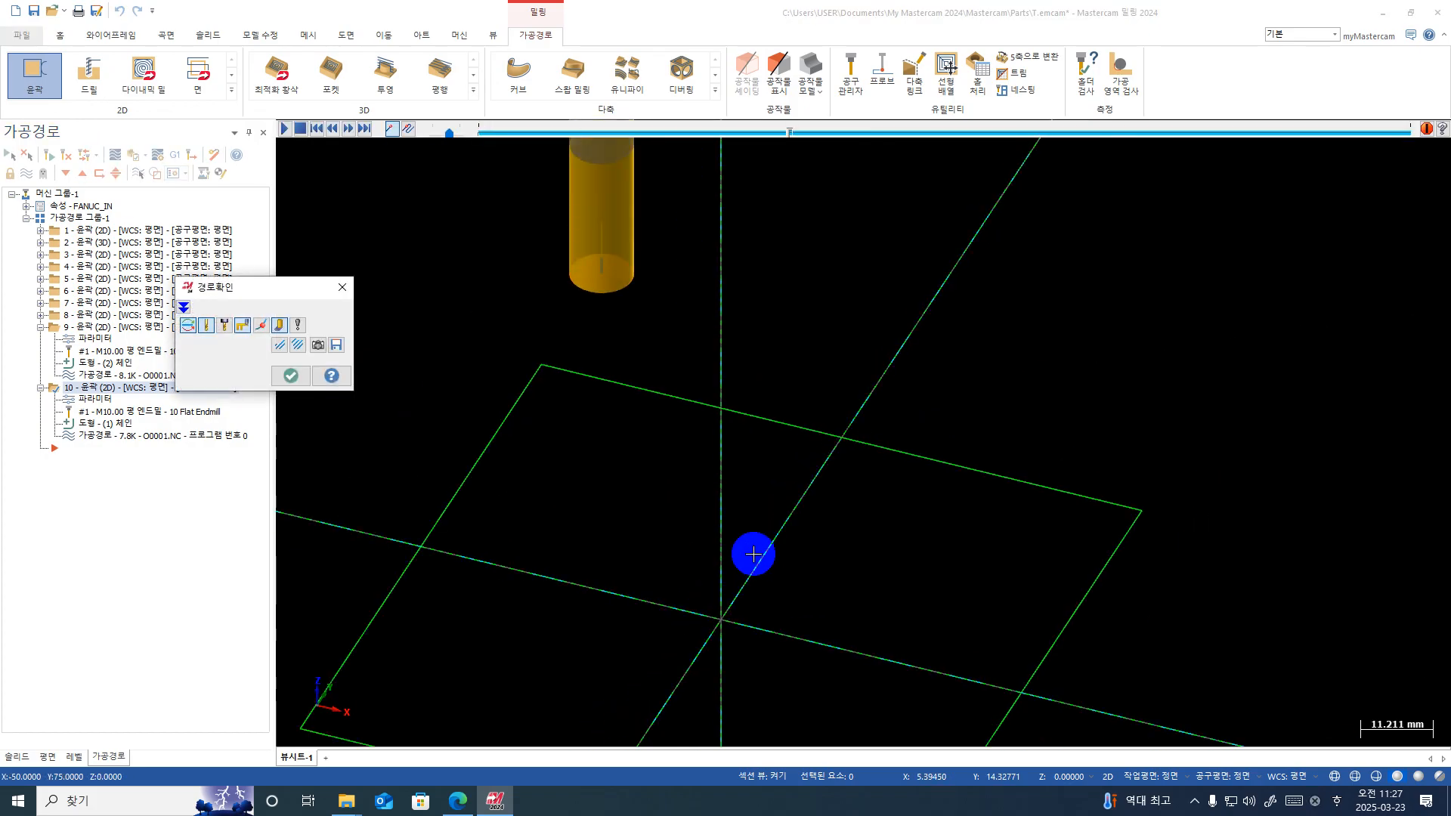
{"action": "left_click", "coordinate": [755, 437]}
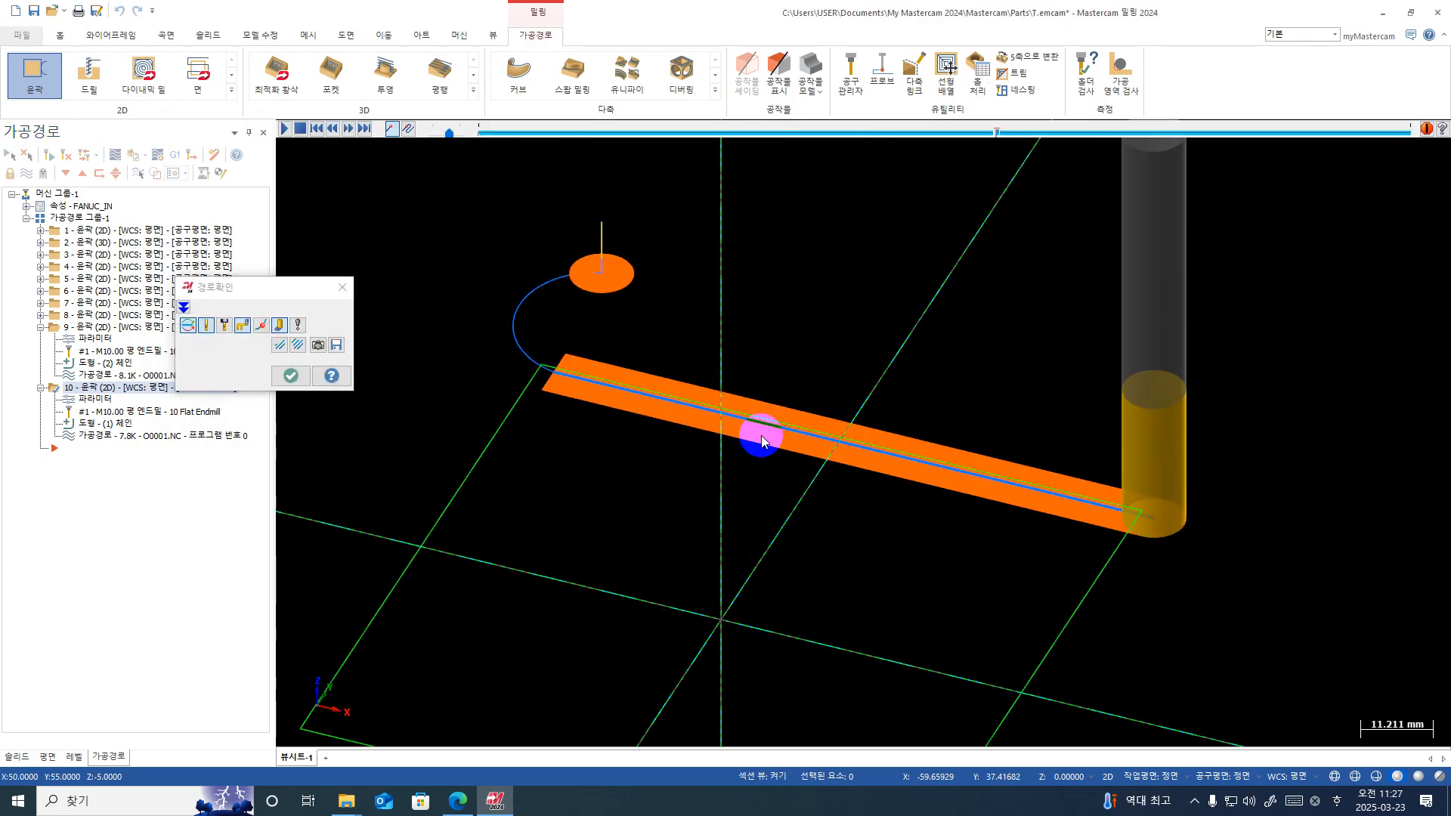
{"action": "middle_click_drag", "start_coordinate": [676, 430], "coordinate": [538, 389]}
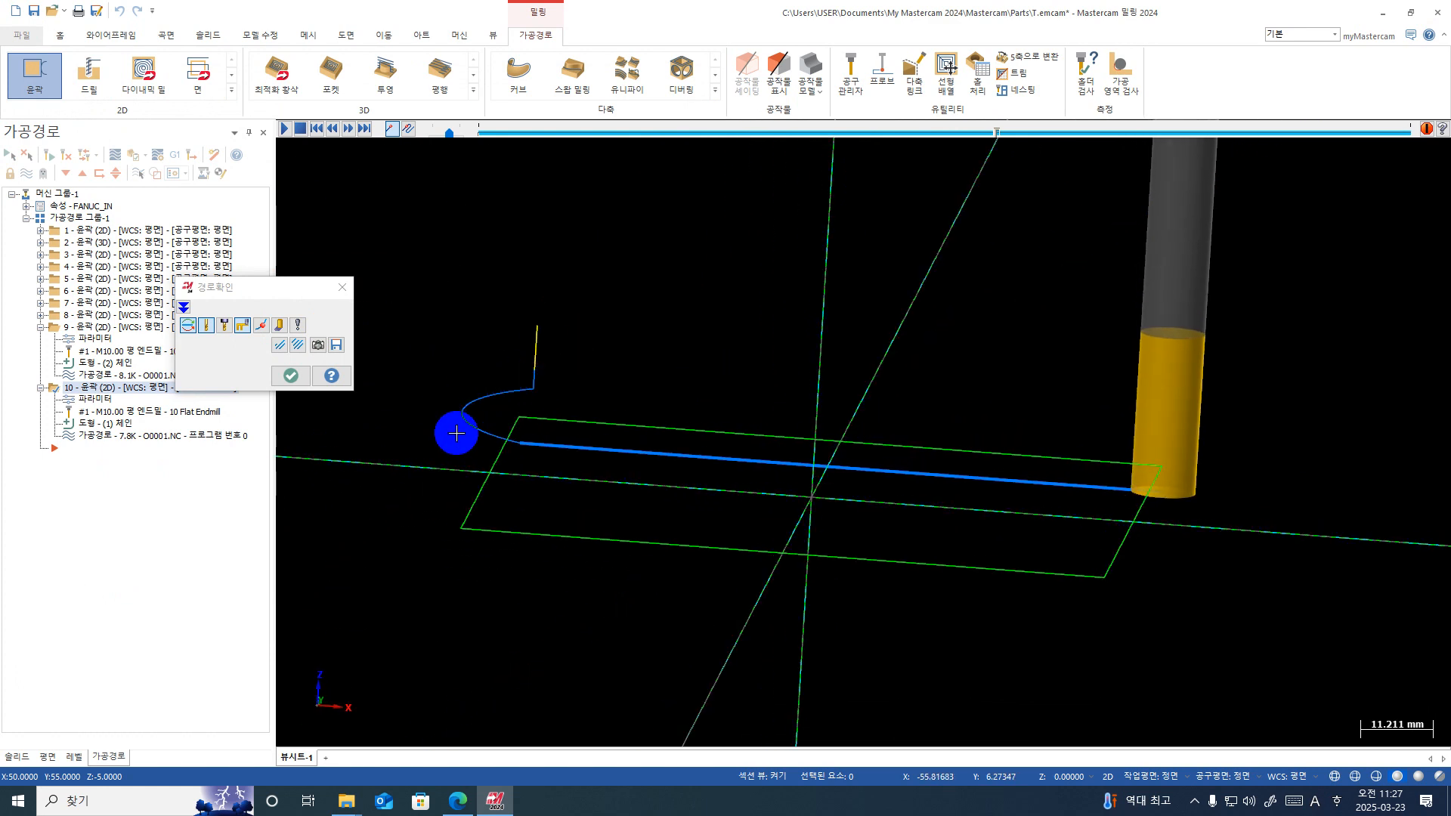
{"action": "right_click", "coordinate": [630, 348]}
{"action": "left_click", "coordinate": [679, 441]}
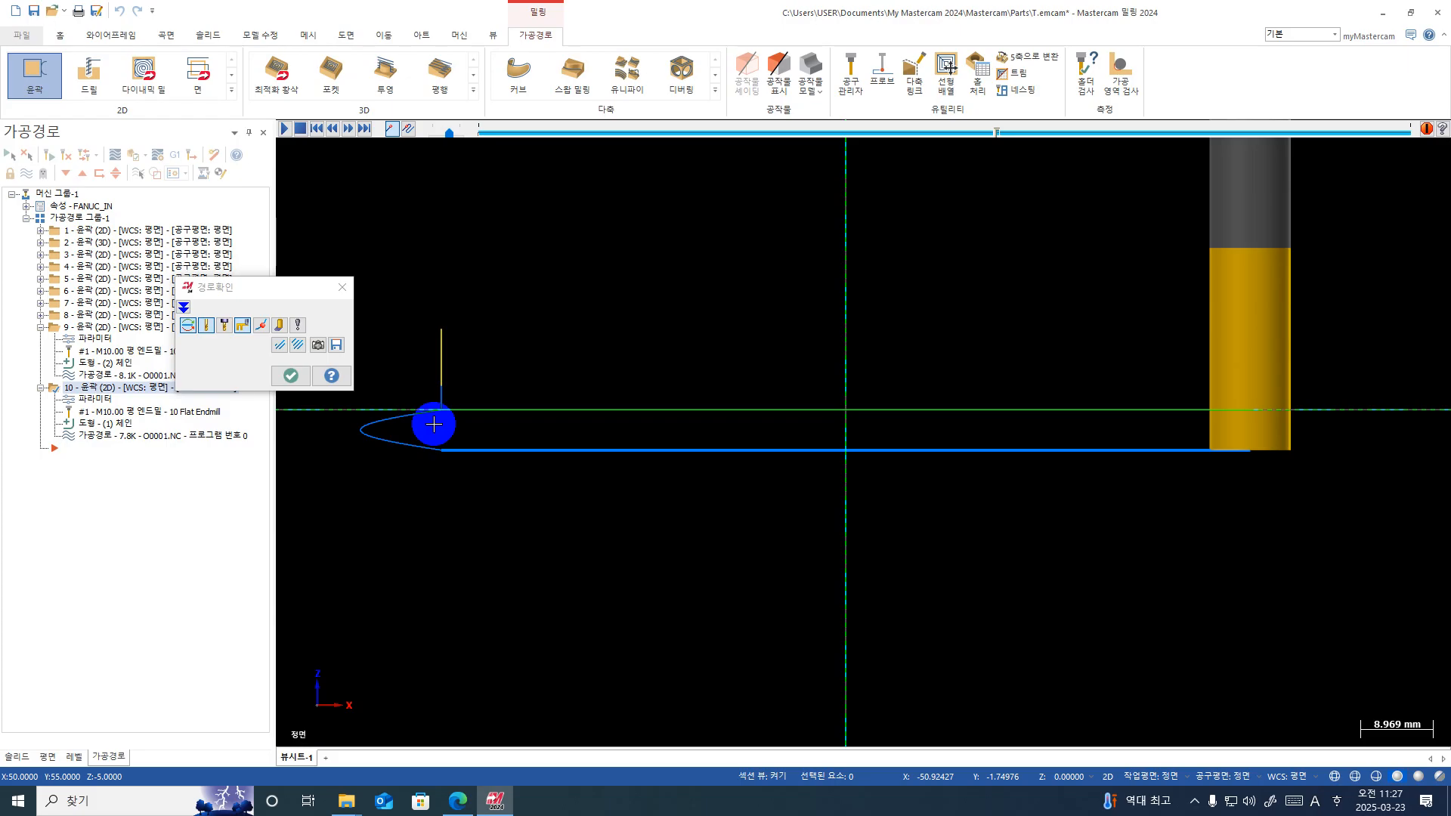
{"action": "left_click", "coordinate": [287, 375]}
Step: Switch to the top view and examine the retract height's absolute, incremental and associative options in contour 10's linking parameters
{"action": "right_click_drag", "start_coordinate": [793, 347], "coordinate": [1009, 329]}
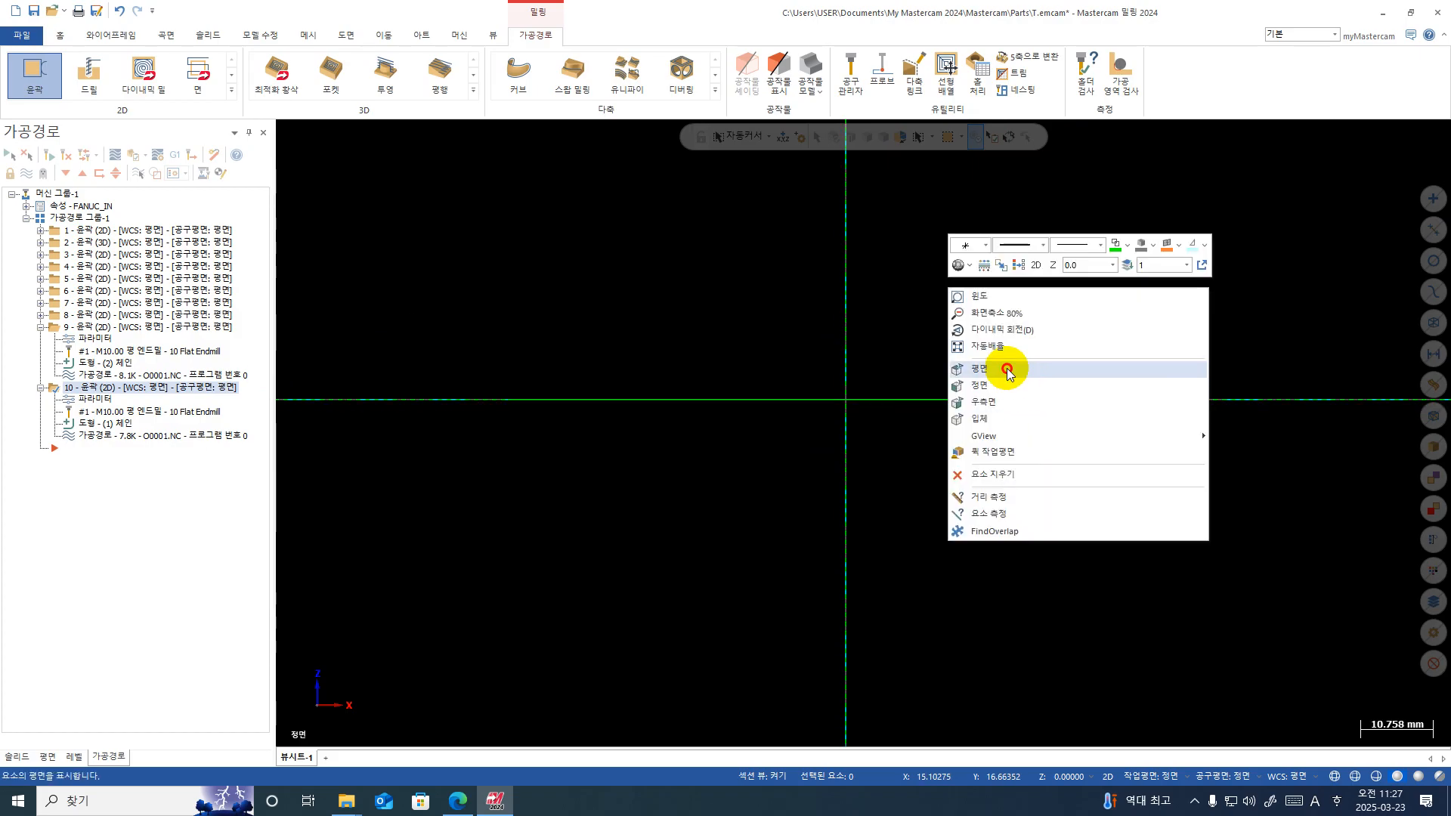
{"action": "left_click", "coordinate": [1009, 372]}
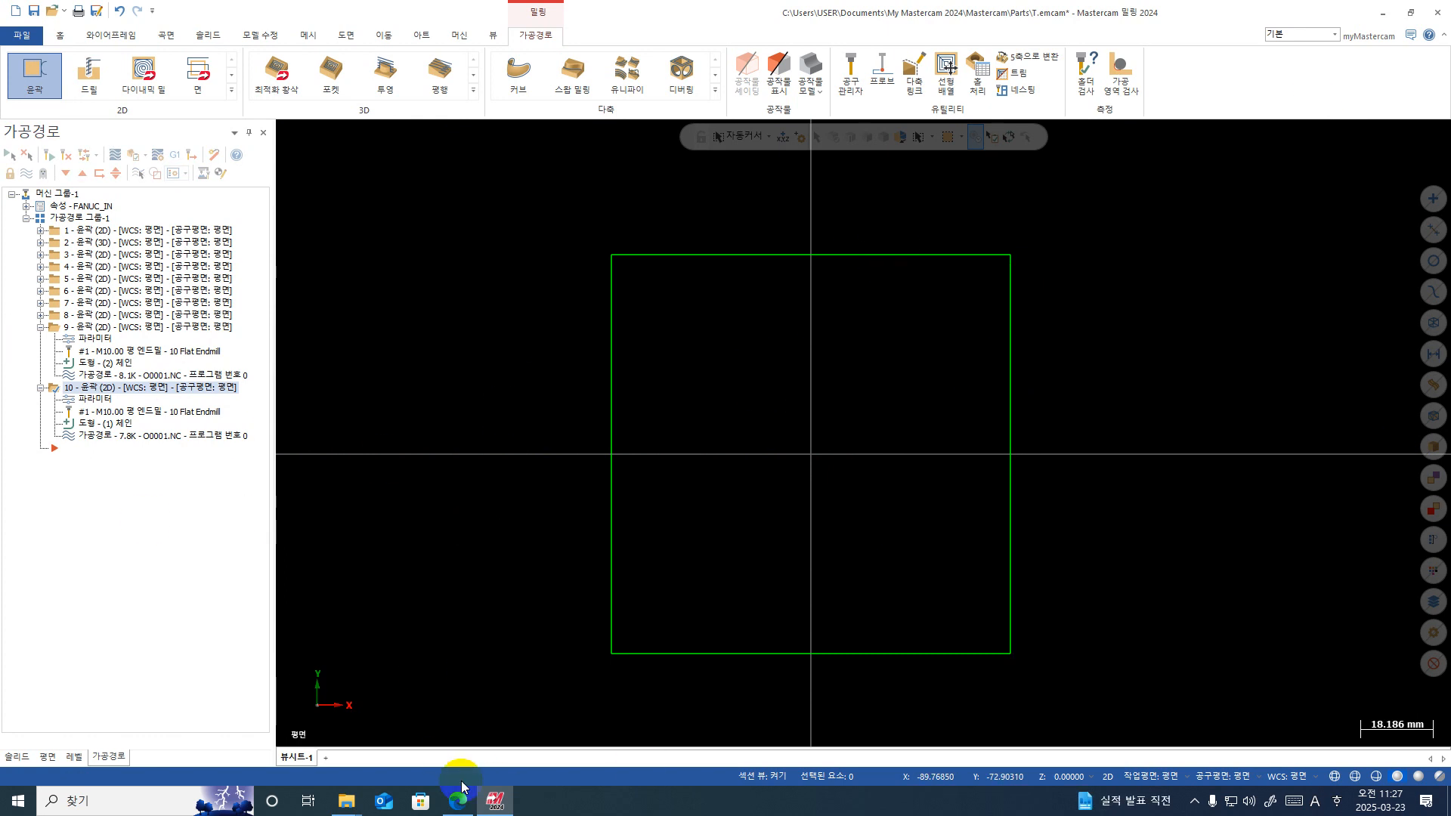
{"action": "middle_click_drag", "start_coordinate": [868, 366], "coordinate": [814, 431]}
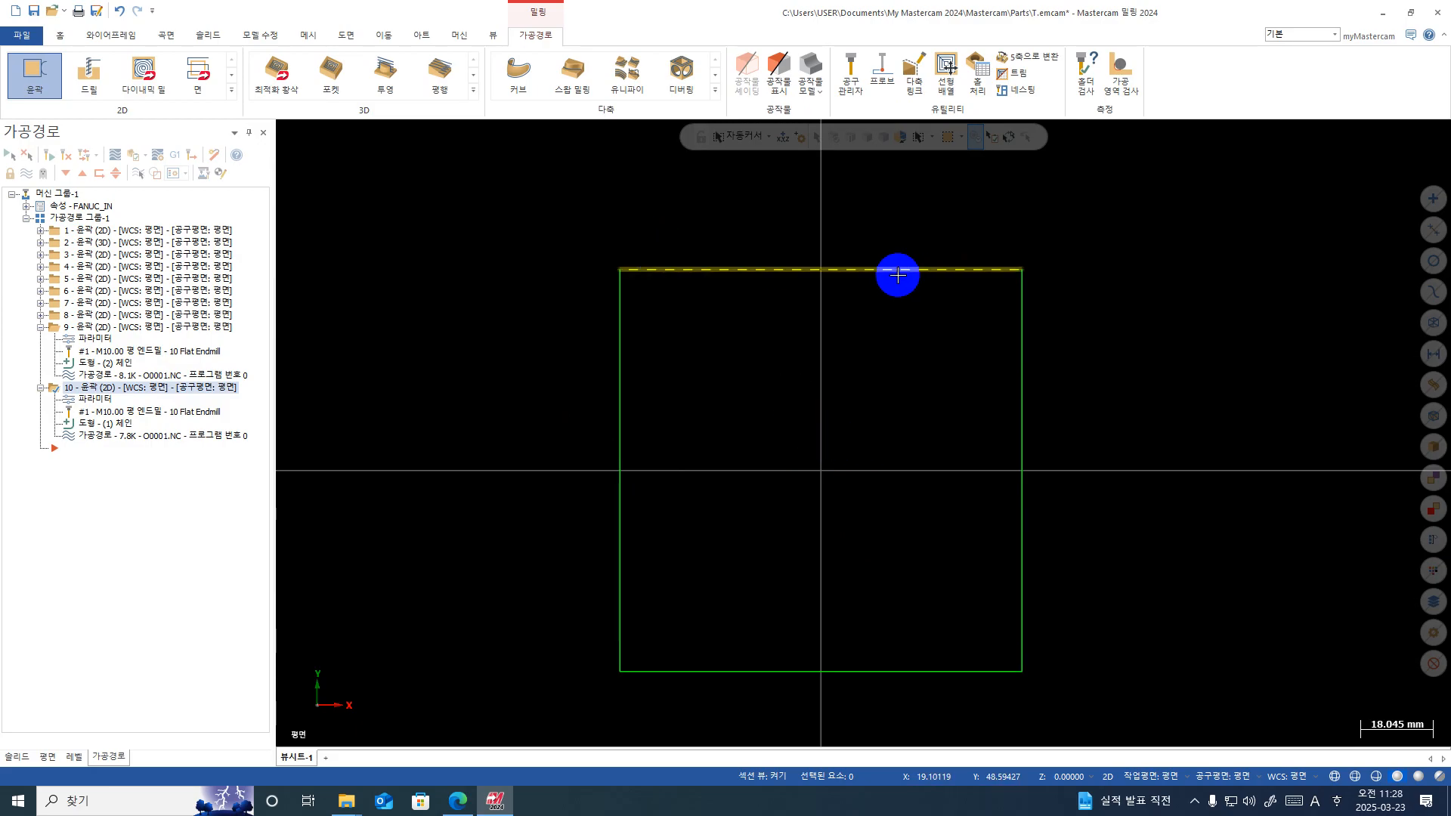
{"action": "left_click", "coordinate": [91, 399]}
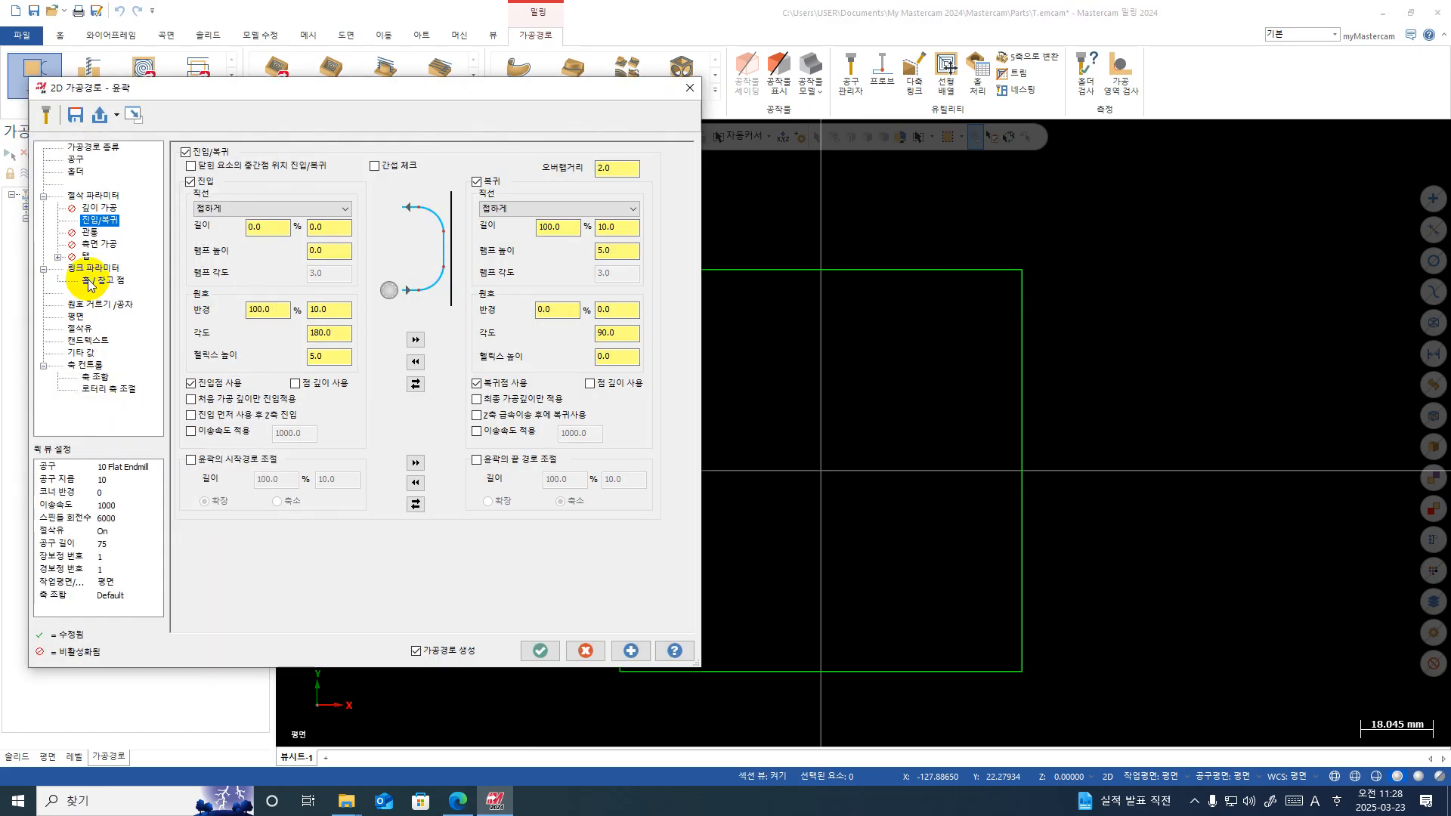
{"action": "left_click", "coordinate": [97, 273]}
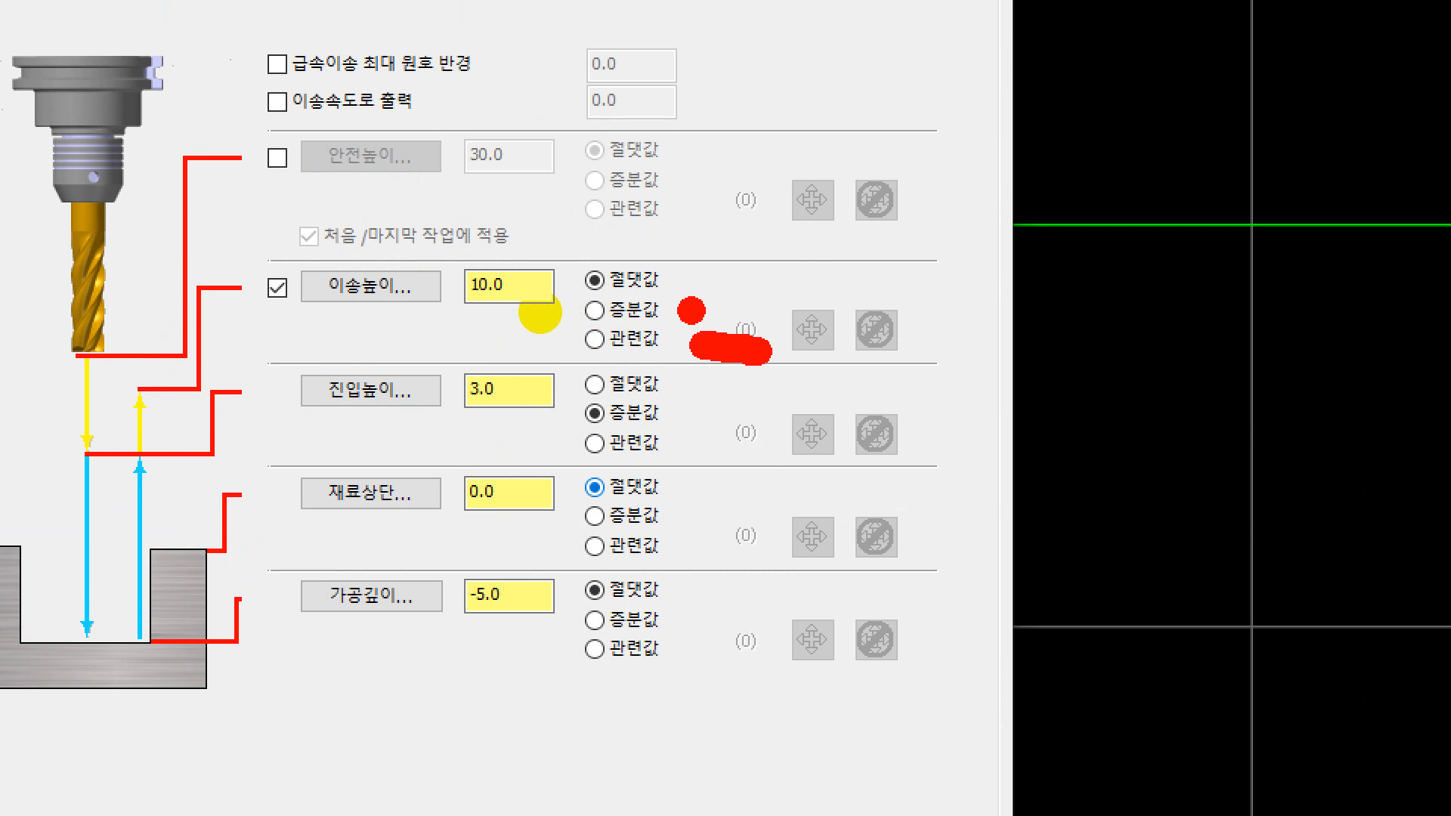
{"action": "left_click", "coordinate": [597, 310]}
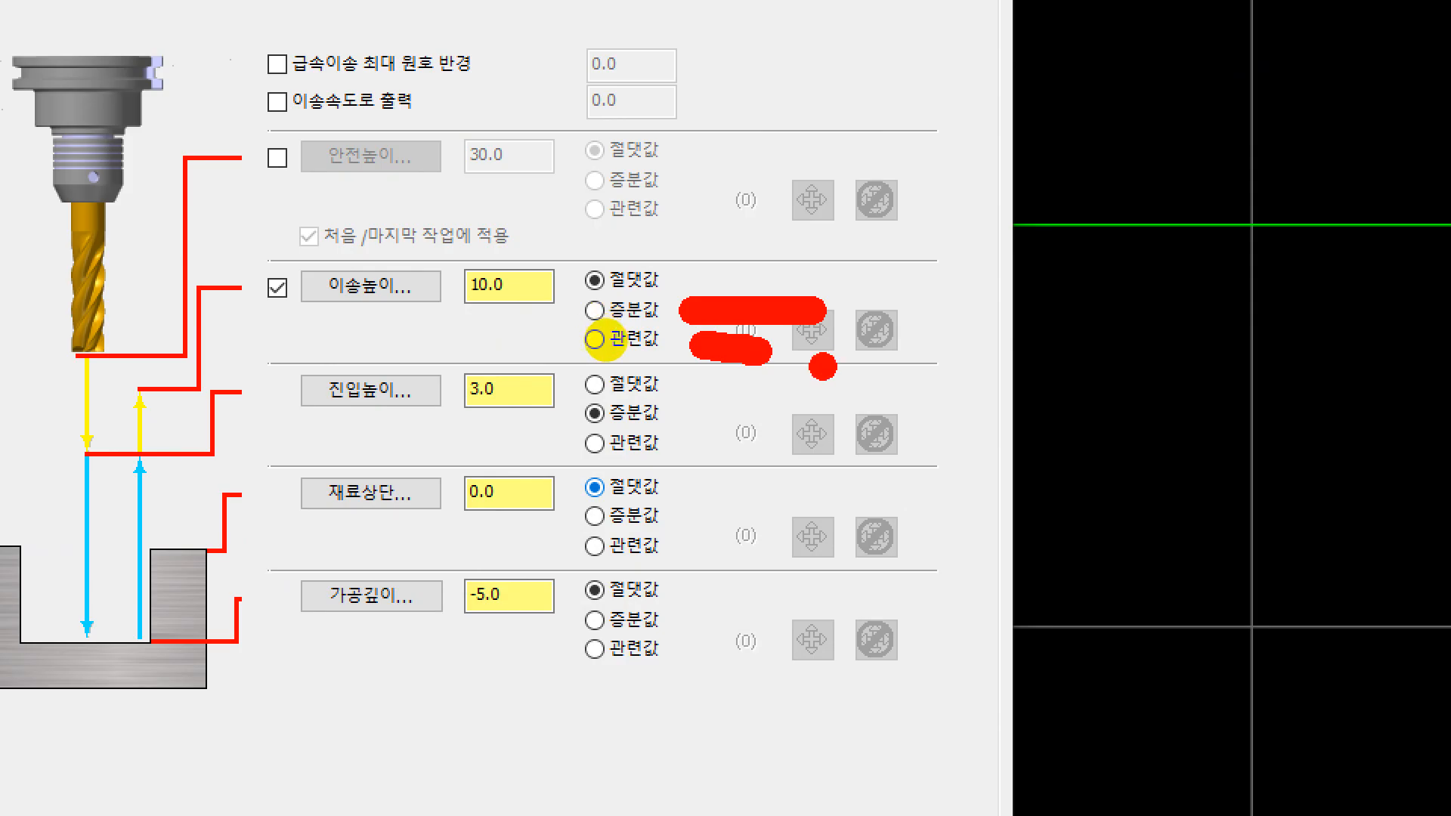
{"action": "key", "text": "Escape"}
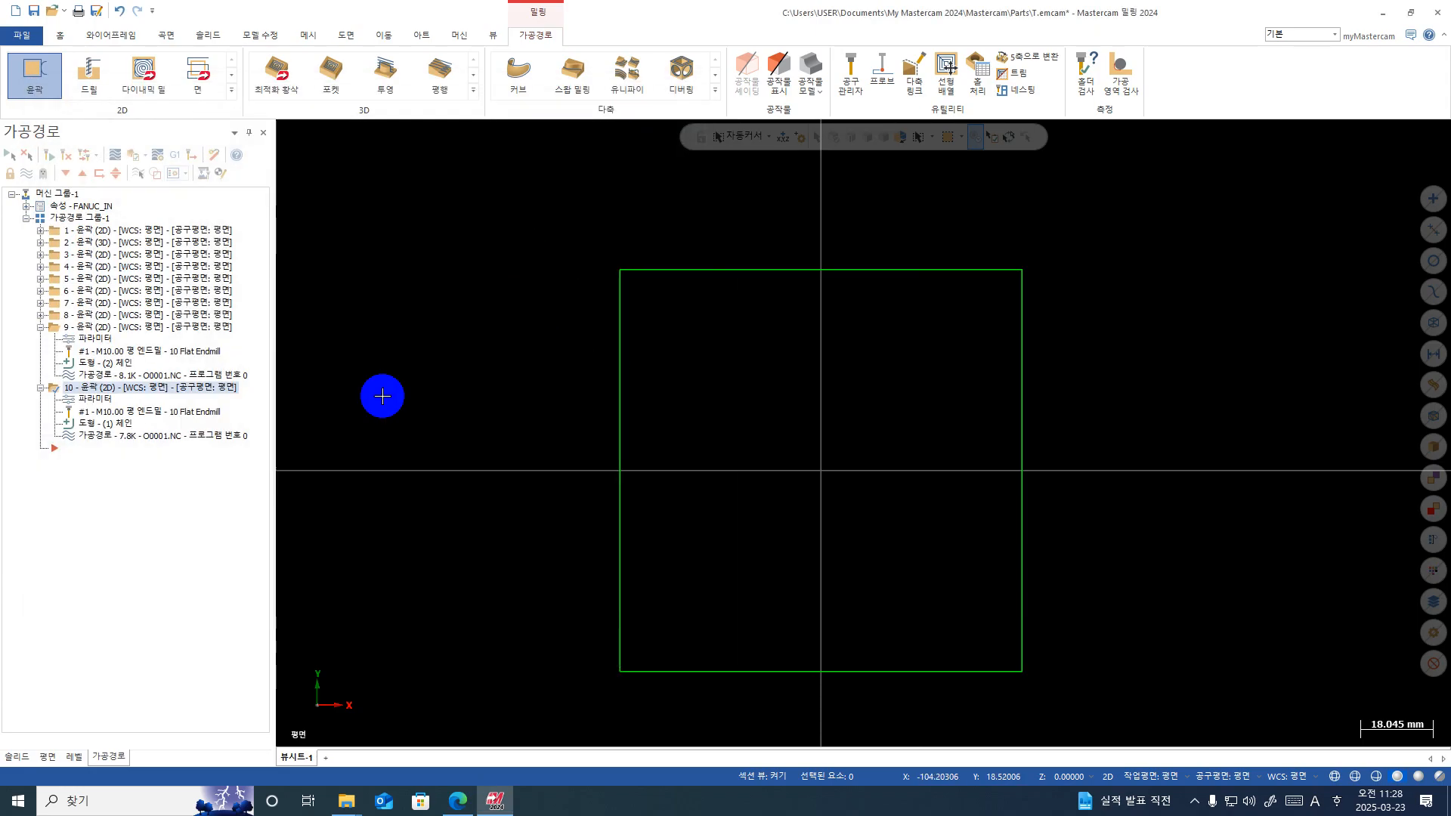
Step: Start a new part file without saving the changes to T.emcam
{"action": "scroll", "coordinate": [383, 393], "scroll_direction": "down", "scroll_amount": 1}
{"action": "left_click", "coordinate": [39, 328]}
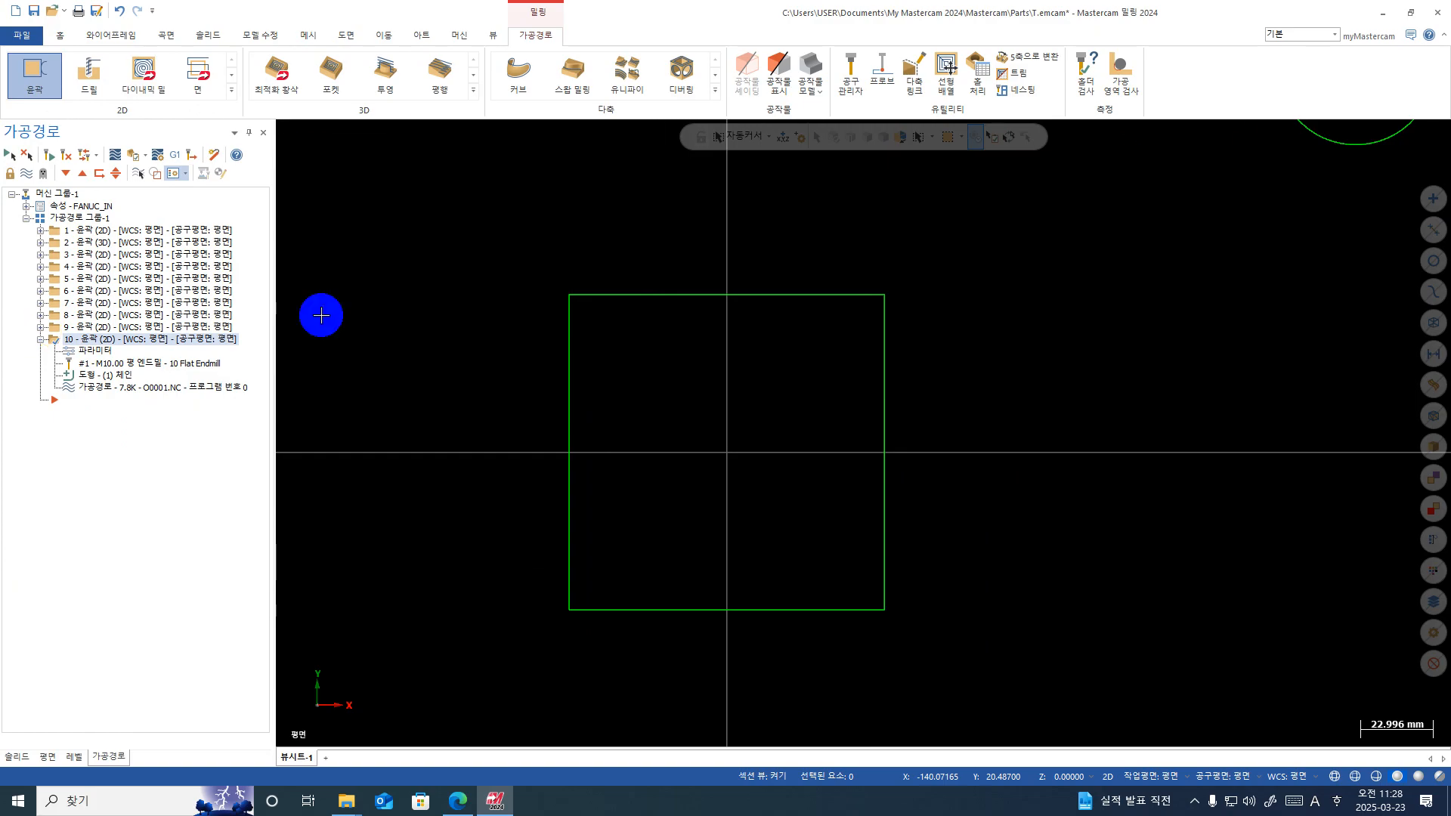
{"action": "scroll", "coordinate": [441, 307], "scroll_direction": "down", "scroll_amount": 1}
{"action": "scroll", "coordinate": [442, 307], "scroll_direction": "down", "scroll_amount": 1}
{"action": "scroll", "coordinate": [441, 307], "scroll_direction": "down", "scroll_amount": 1}
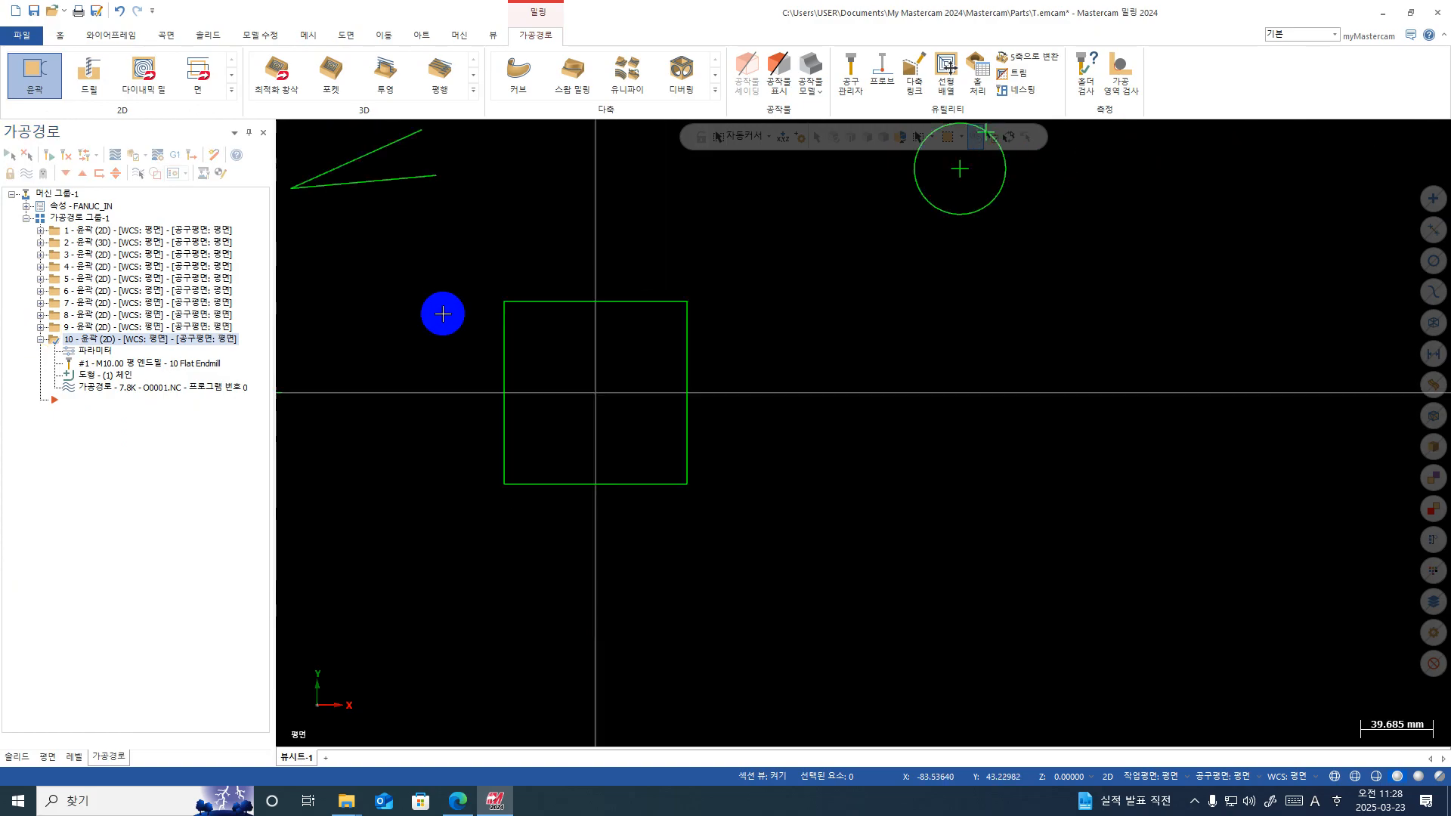
{"action": "left_click", "coordinate": [16, 10]}
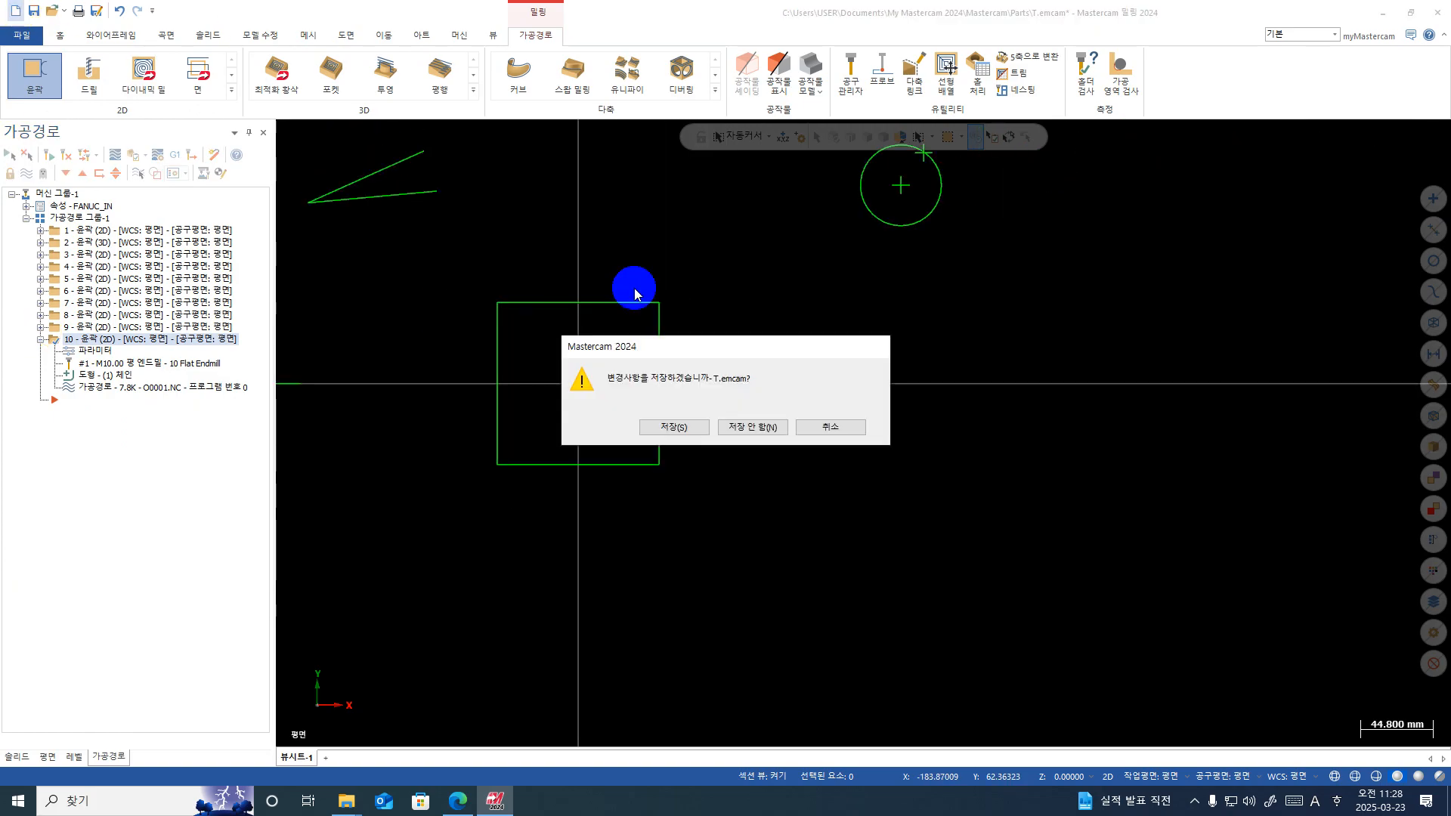
{"action": "left_click", "coordinate": [785, 432]}
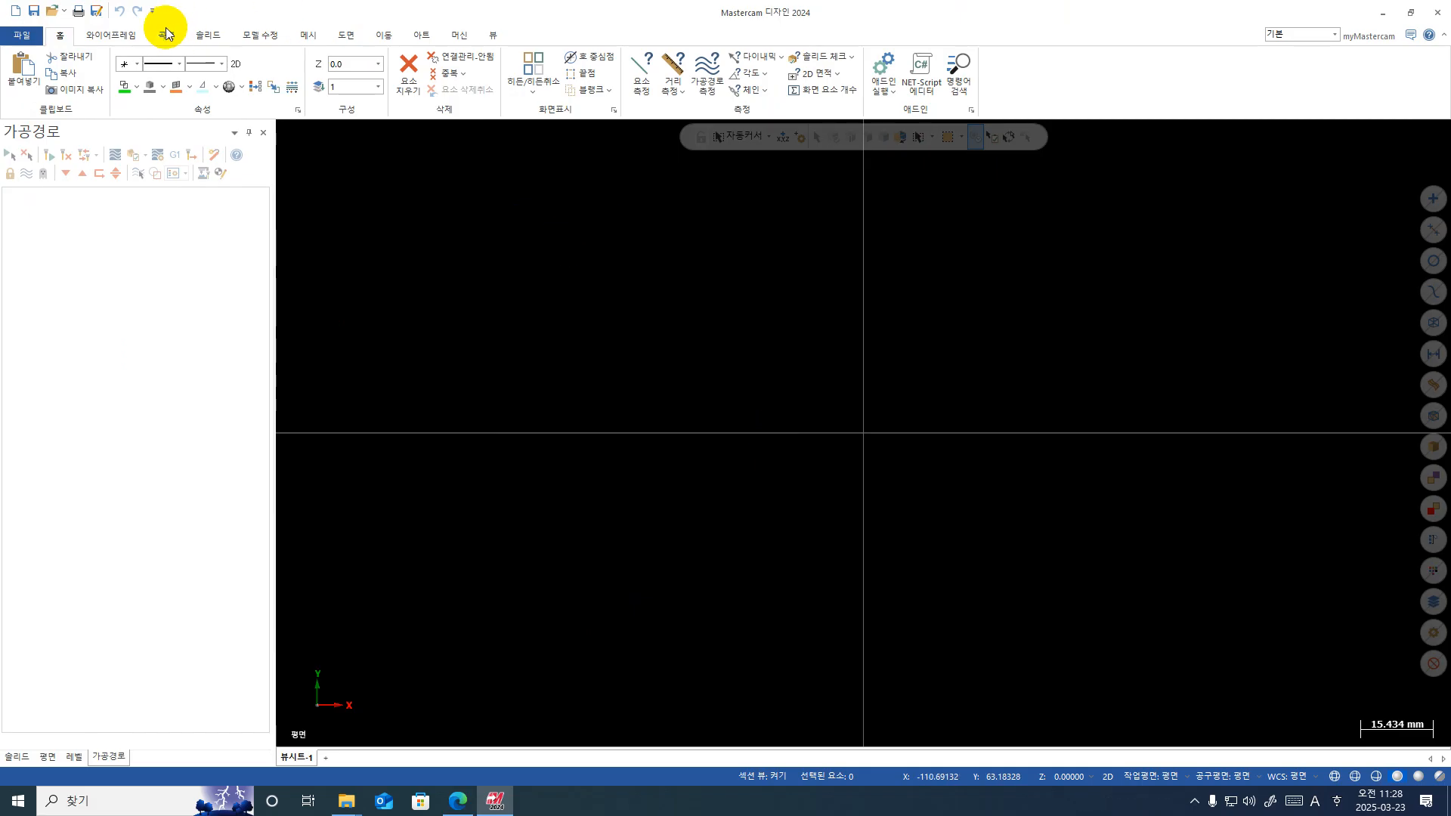
Step: Draw a wireframe rectangle about 39 × 37 mm, anchored at its centre on the origin
{"action": "left_click", "coordinate": [138, 35]}
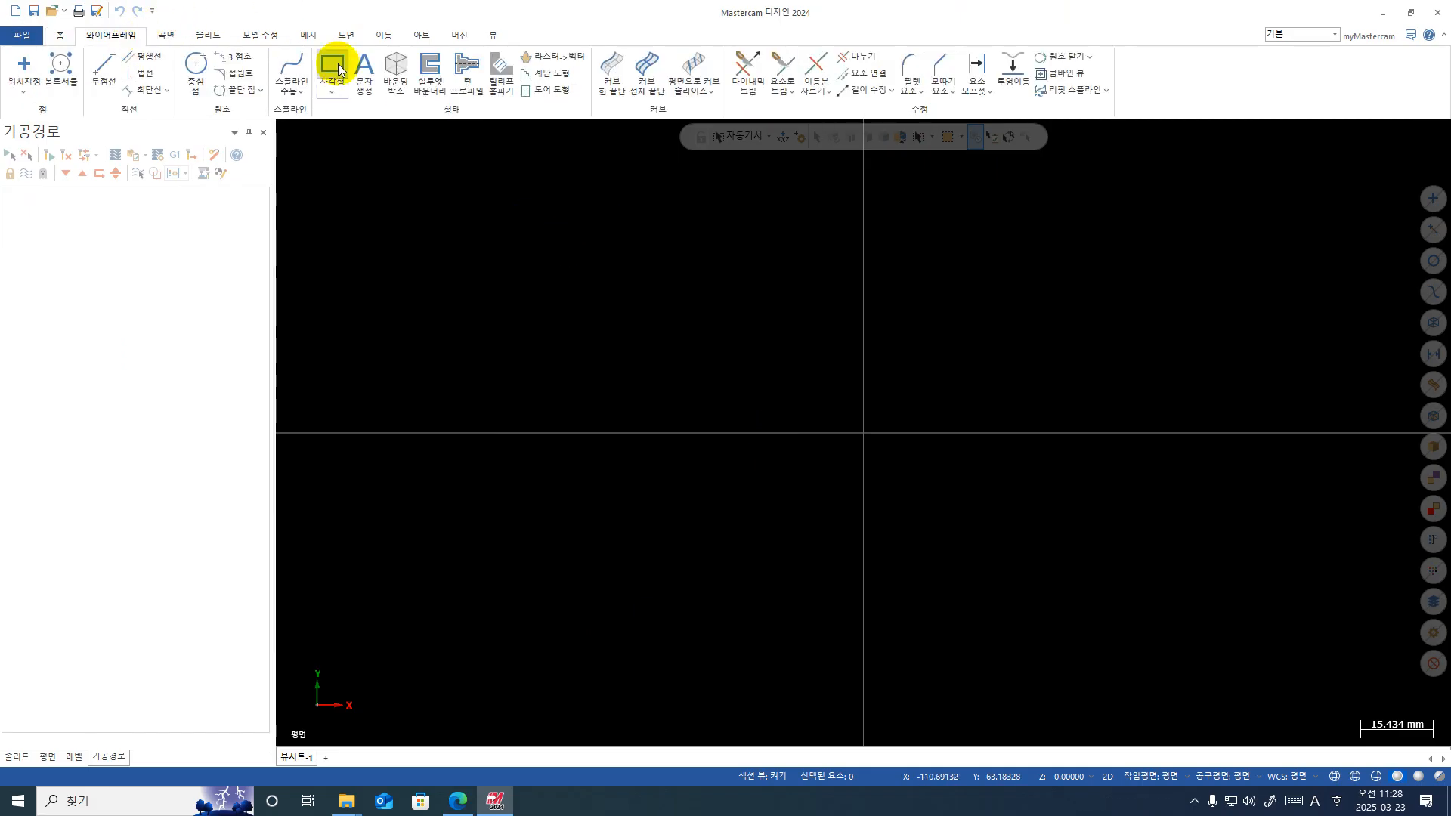
{"action": "left_click", "coordinate": [334, 62]}
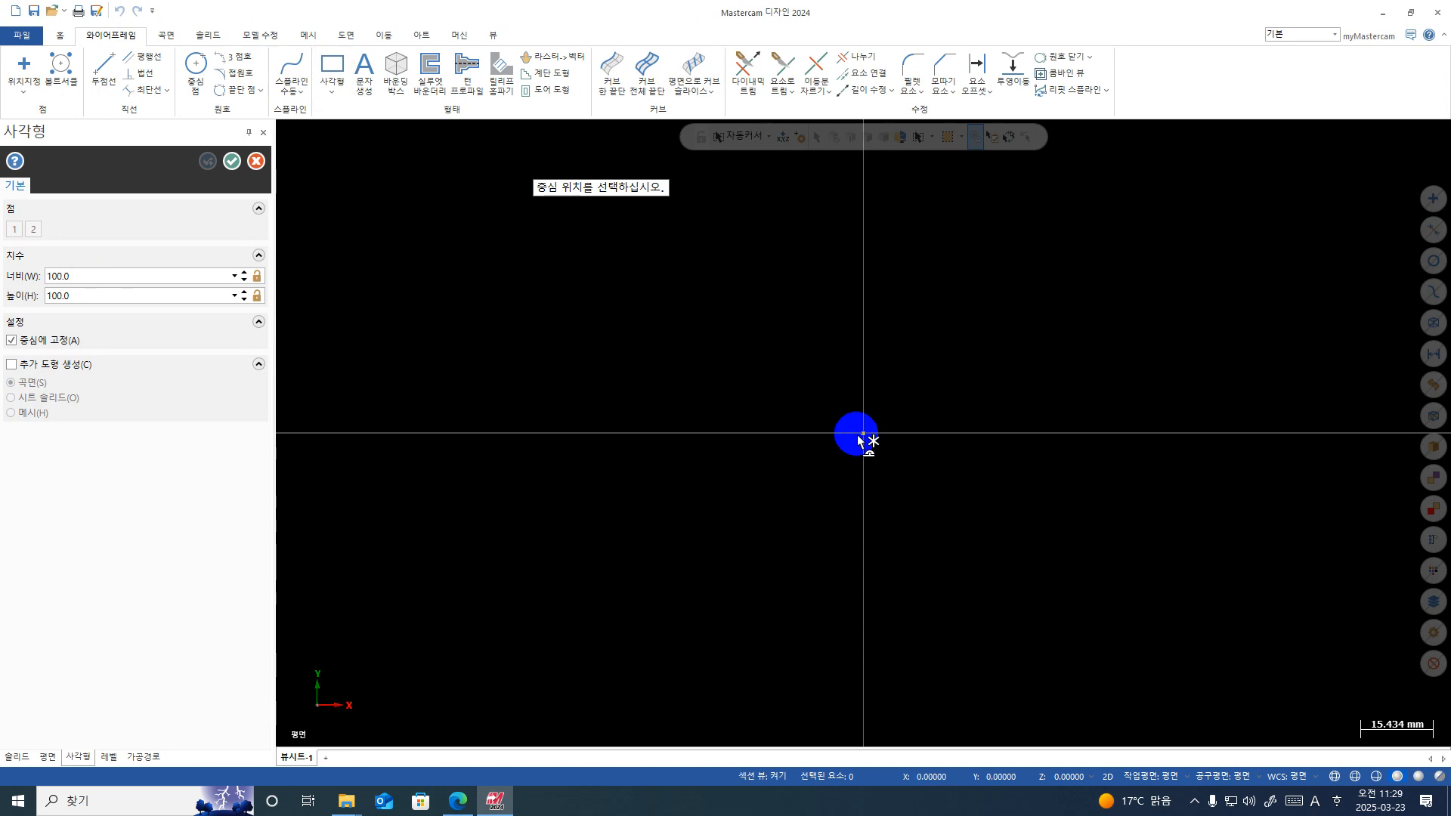
{"action": "left_click", "coordinate": [860, 435]}
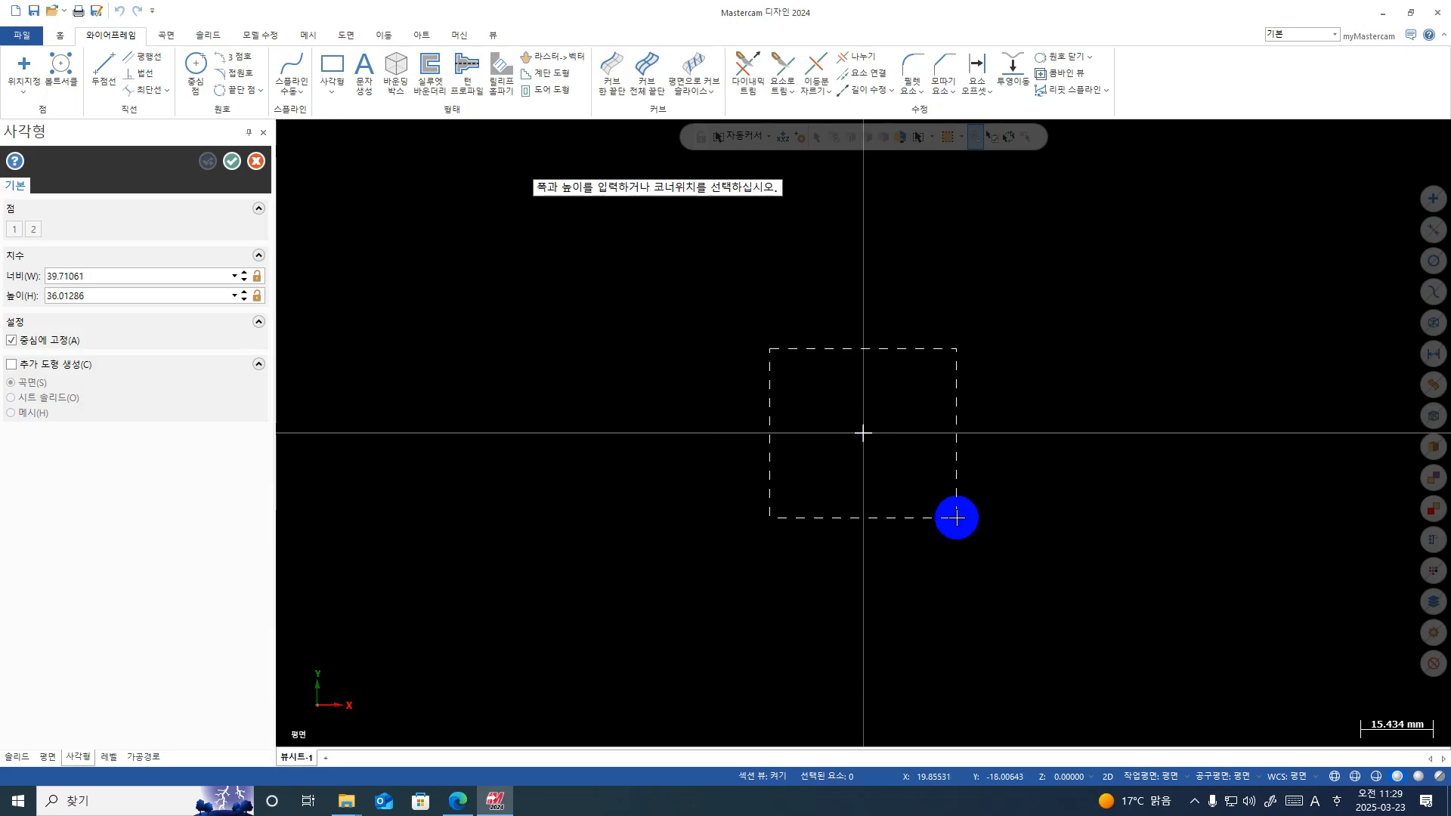
{"action": "left_click", "coordinate": [954, 520]}
Step: Set the rectangle's width and height to 100 mm each and accept it
{"action": "double_click", "coordinate": [97, 277]}
{"action": "type", "text": "100"}
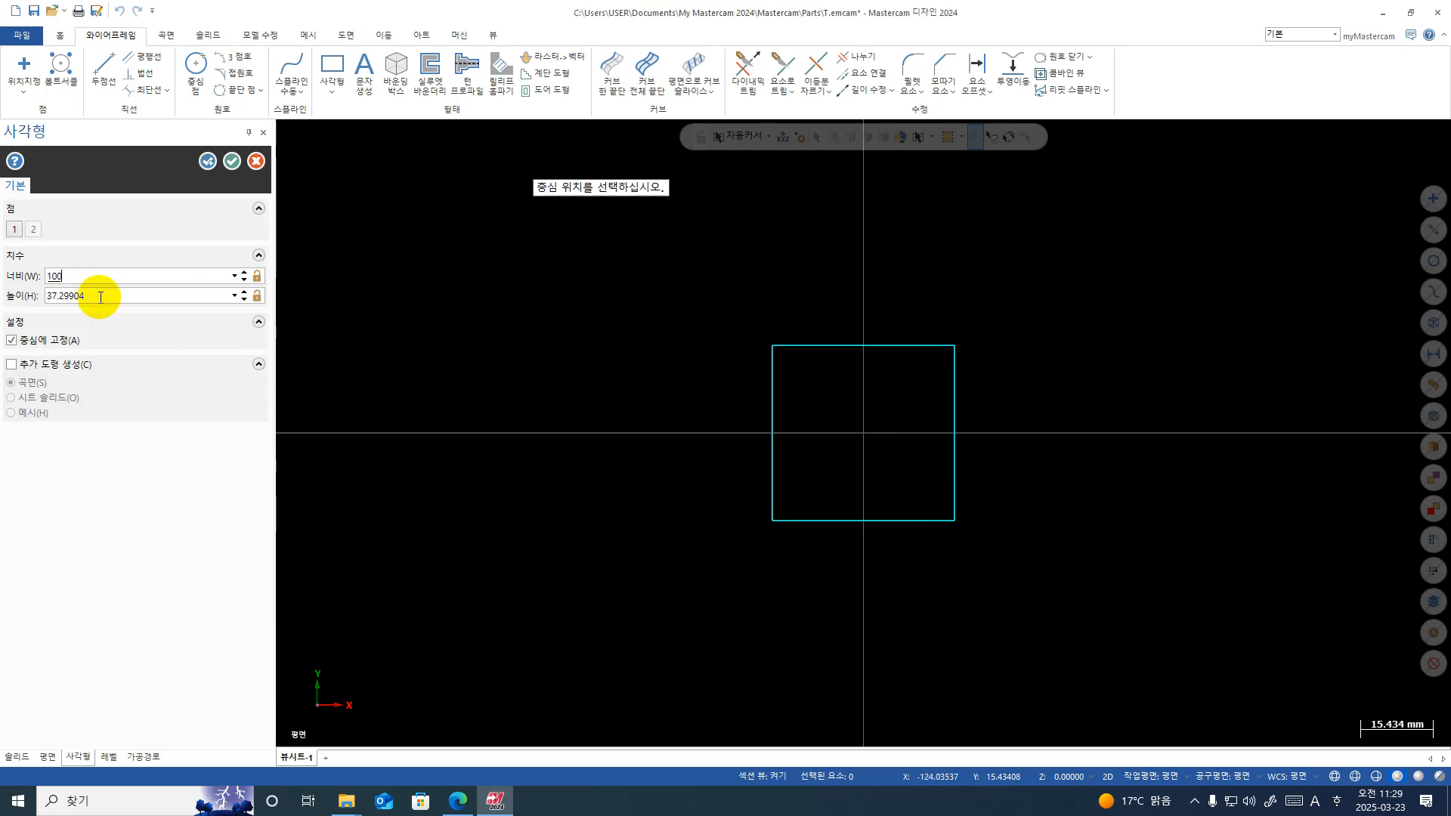
{"action": "double_click", "coordinate": [101, 296]}
{"action": "type", "text": "100"}
{"action": "key", "text": "Return"}
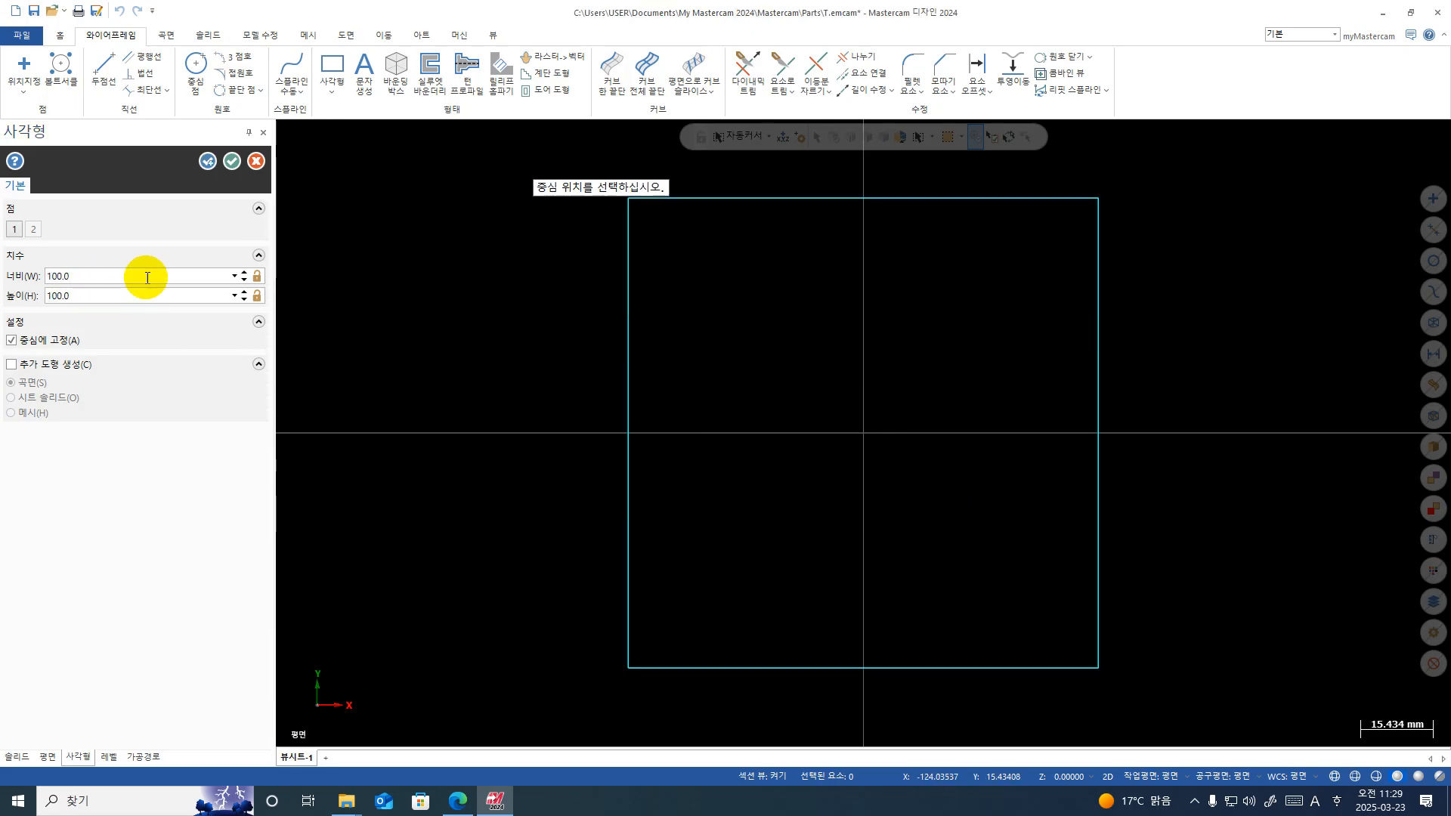
{"action": "left_click", "coordinate": [233, 161]}
{"action": "scroll", "coordinate": [830, 499], "scroll_direction": "down", "scroll_amount": 1}
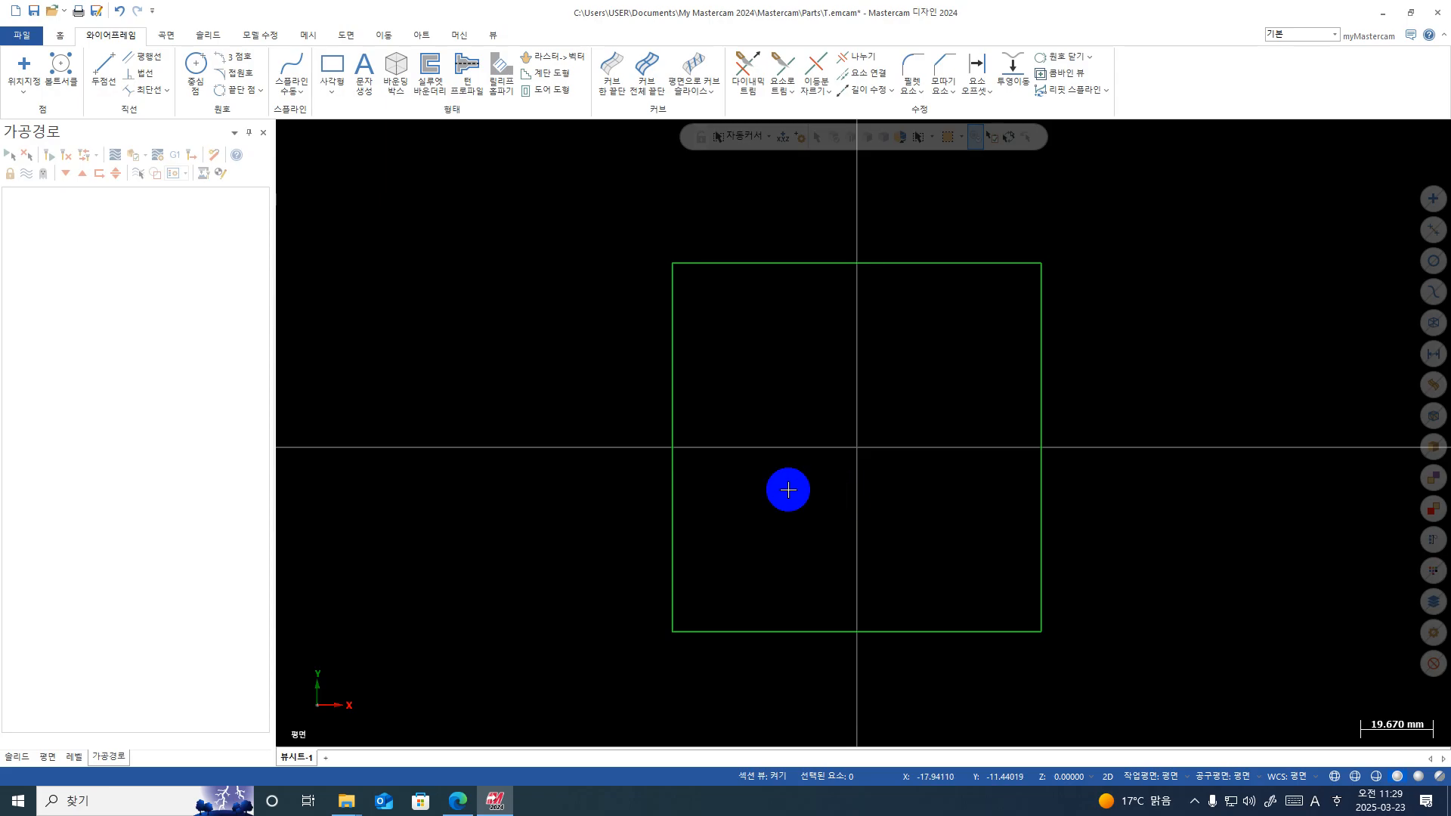
{"action": "middle_click_drag", "start_coordinate": [837, 523], "coordinate": [1205, 249]}
{"action": "left_click_drag", "start_coordinate": [1205, 250], "coordinate": [521, 644]}
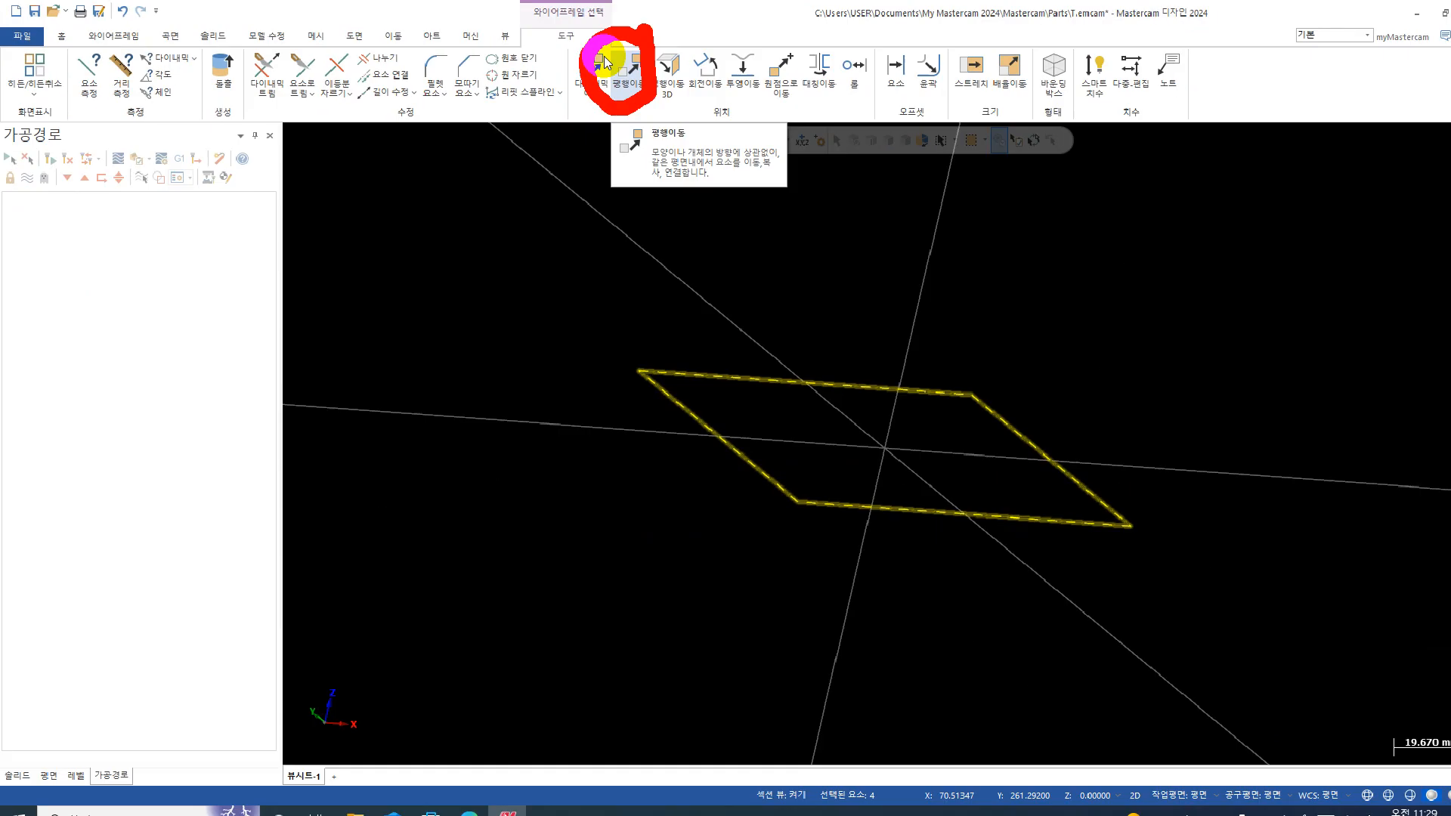
{"action": "left_click", "coordinate": [744, 144]}
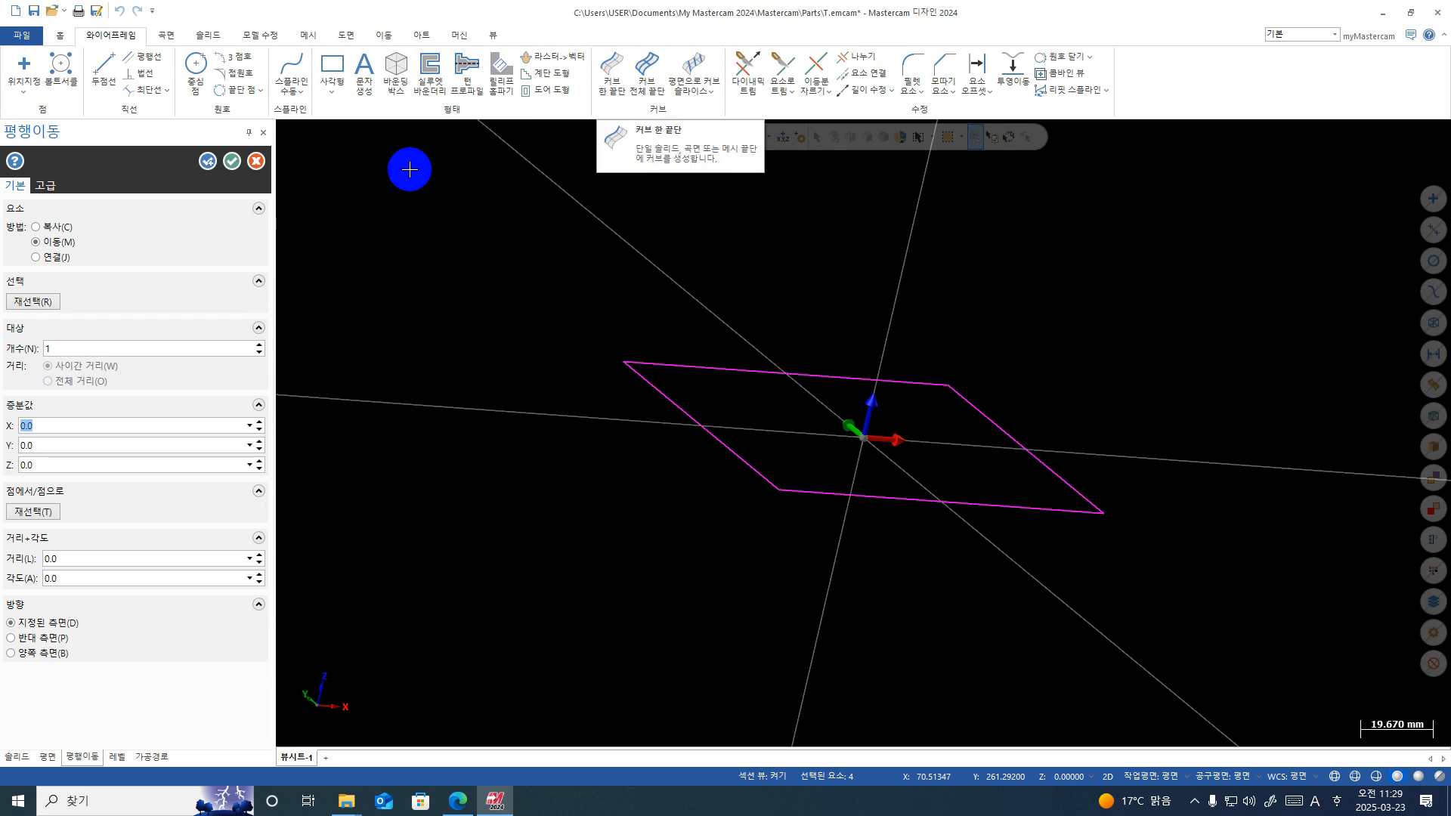
{"action": "key", "text": "Escape"}
Step: Move the 100 mm square by -30 mm in Z with Translate and finish the command
{"action": "left_click_drag", "start_coordinate": [1124, 226], "coordinate": [479, 696]}
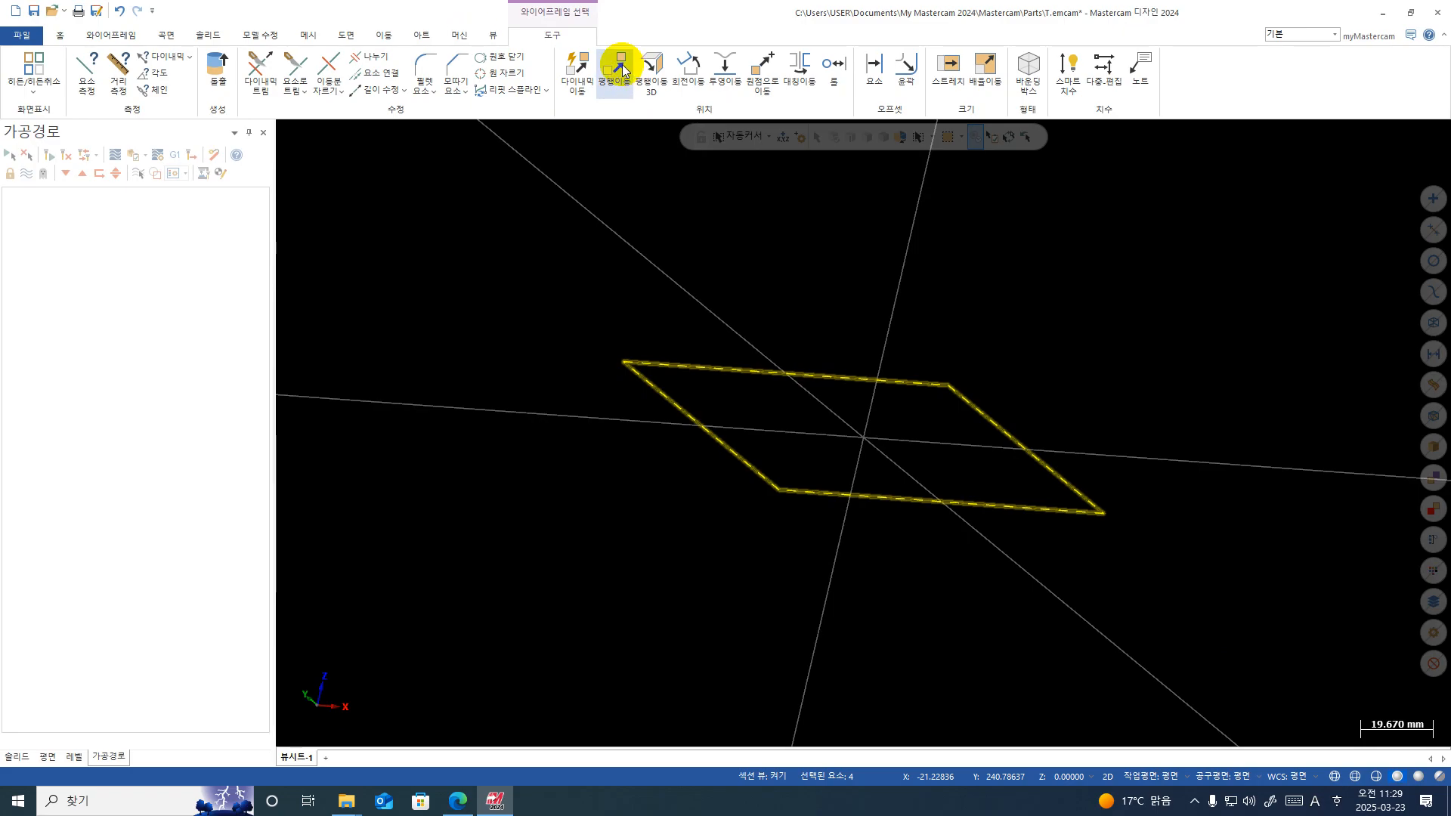
{"action": "left_click", "coordinate": [618, 65]}
{"action": "double_click", "coordinate": [54, 464]}
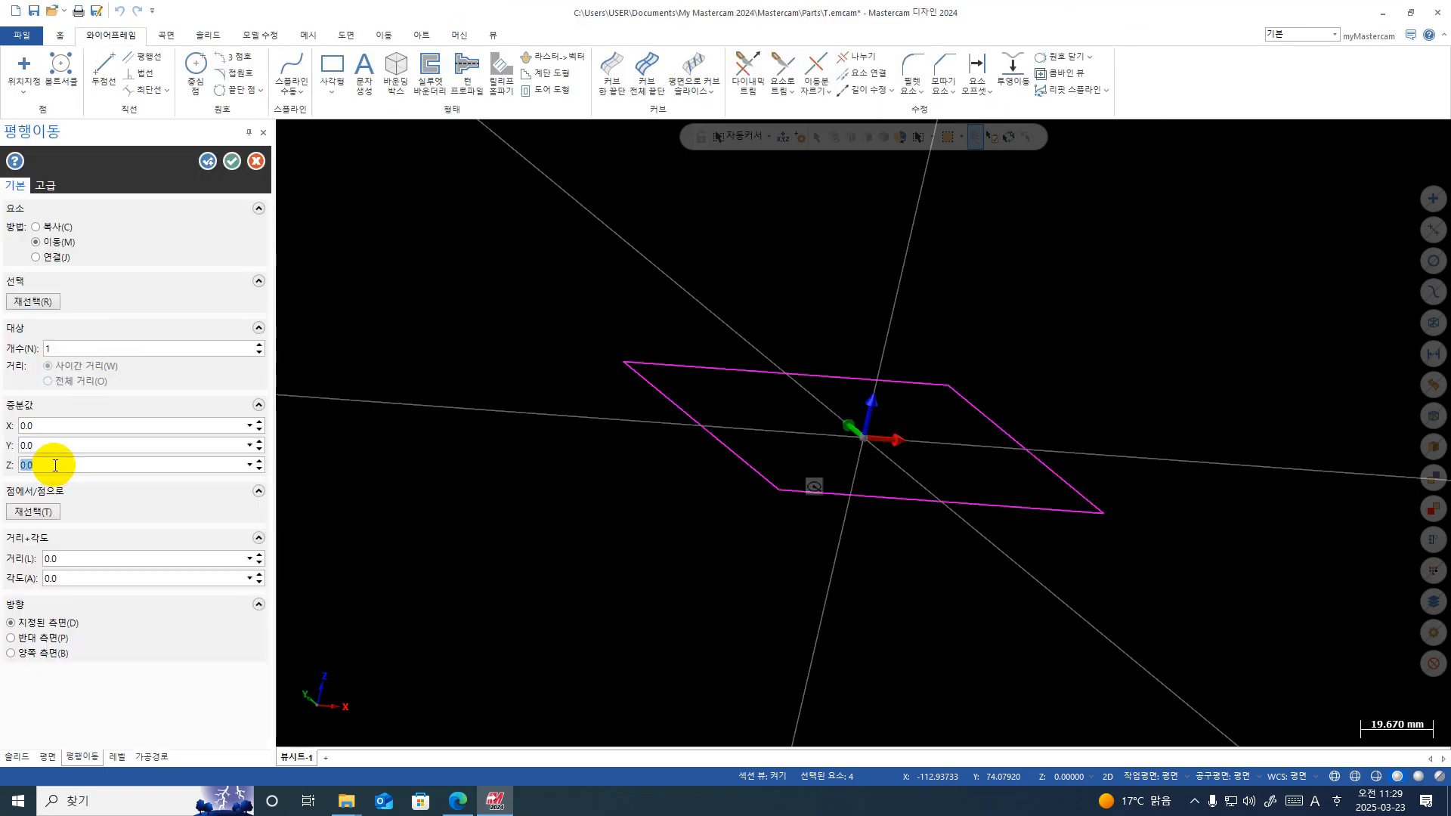
{"action": "type", "text": "-30"}
{"action": "key", "text": "Return"}
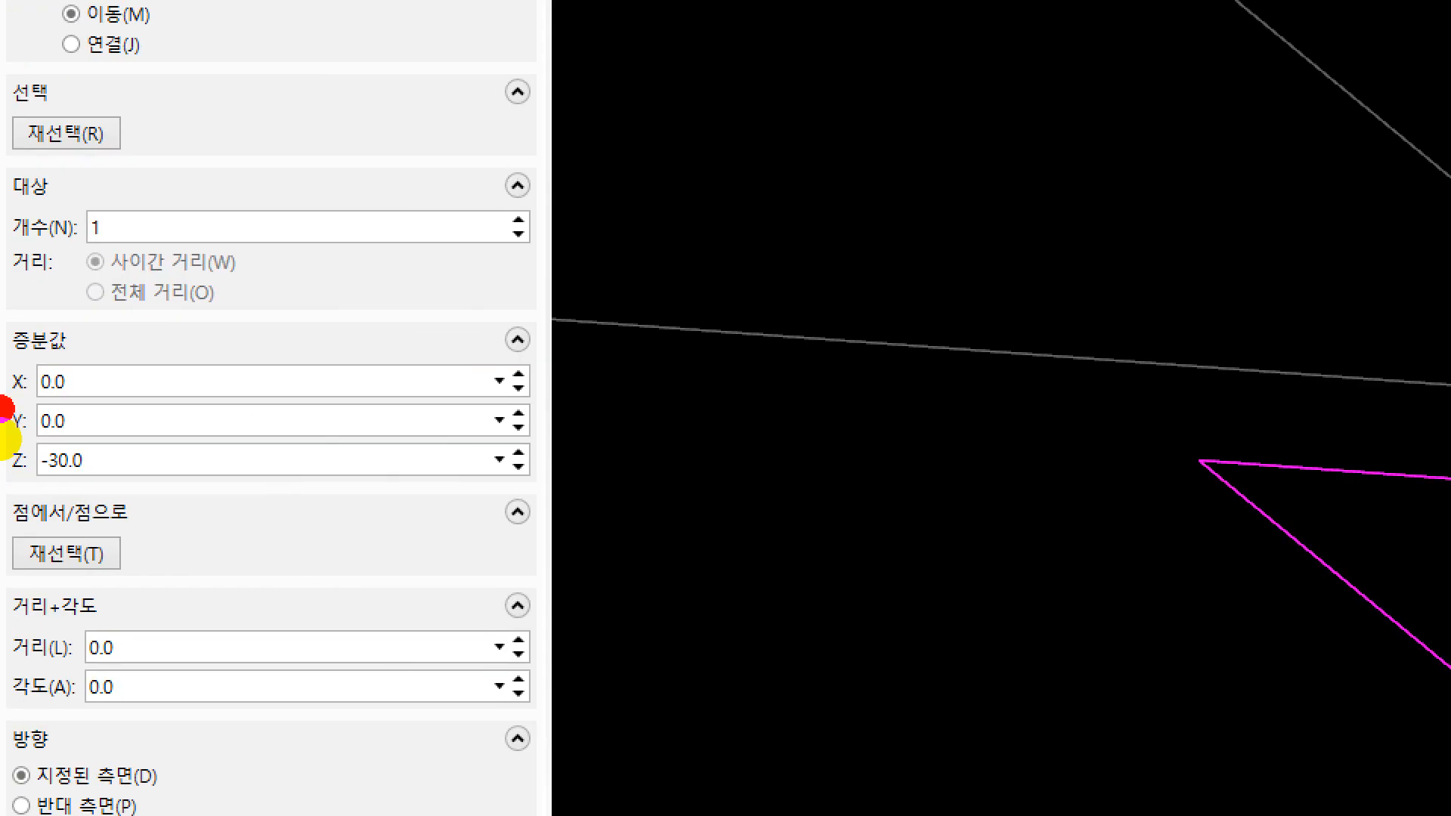
{"action": "mouse_move", "coordinate": [2, 348]}
{"action": "left_mouse_down"}
{"action": "mouse_move", "coordinate": [86, 347]}
{"action": "mouse_move", "coordinate": [134, 472]}
{"action": "mouse_move", "coordinate": [4, 455]}
{"action": "left_mouse_up"}
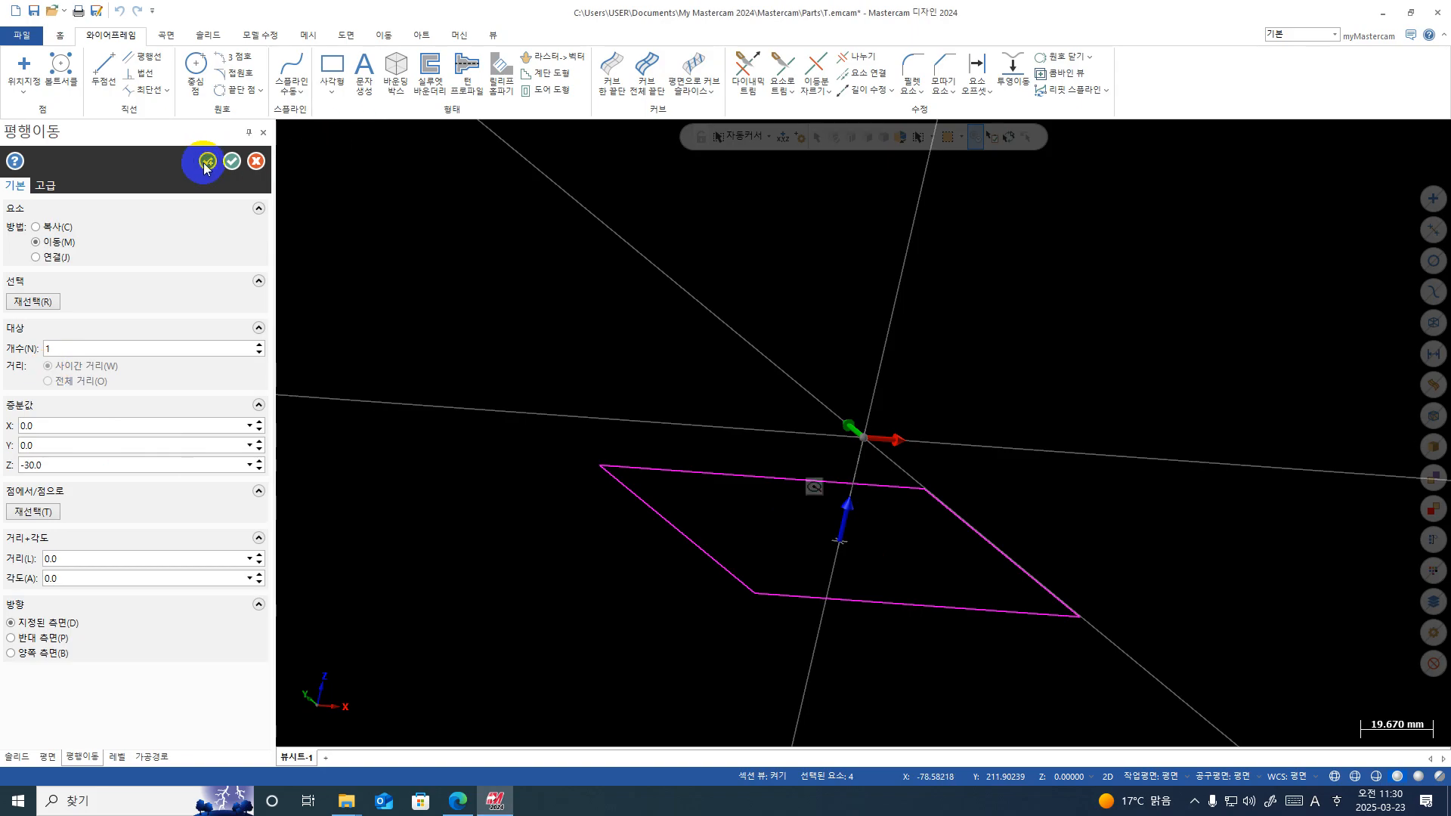
{"action": "left_click", "coordinate": [207, 161]}
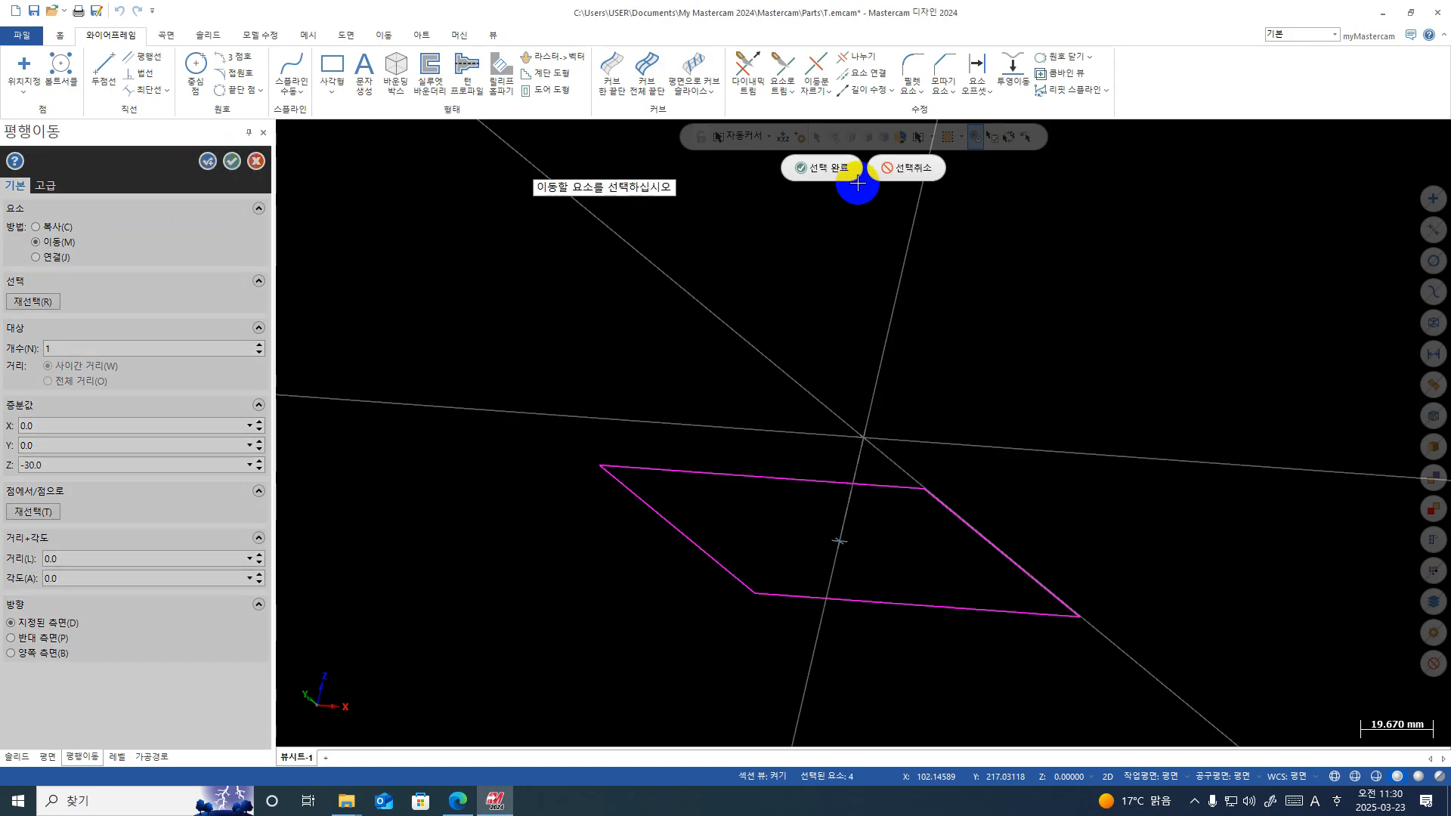
{"action": "left_click", "coordinate": [836, 169]}
{"action": "key", "text": "Return"}
Step: Switch to the top view and set up a centre-anchored rectangle 100 mm wide and 80 mm high at the origin
{"action": "right_click", "coordinate": [1005, 302]}
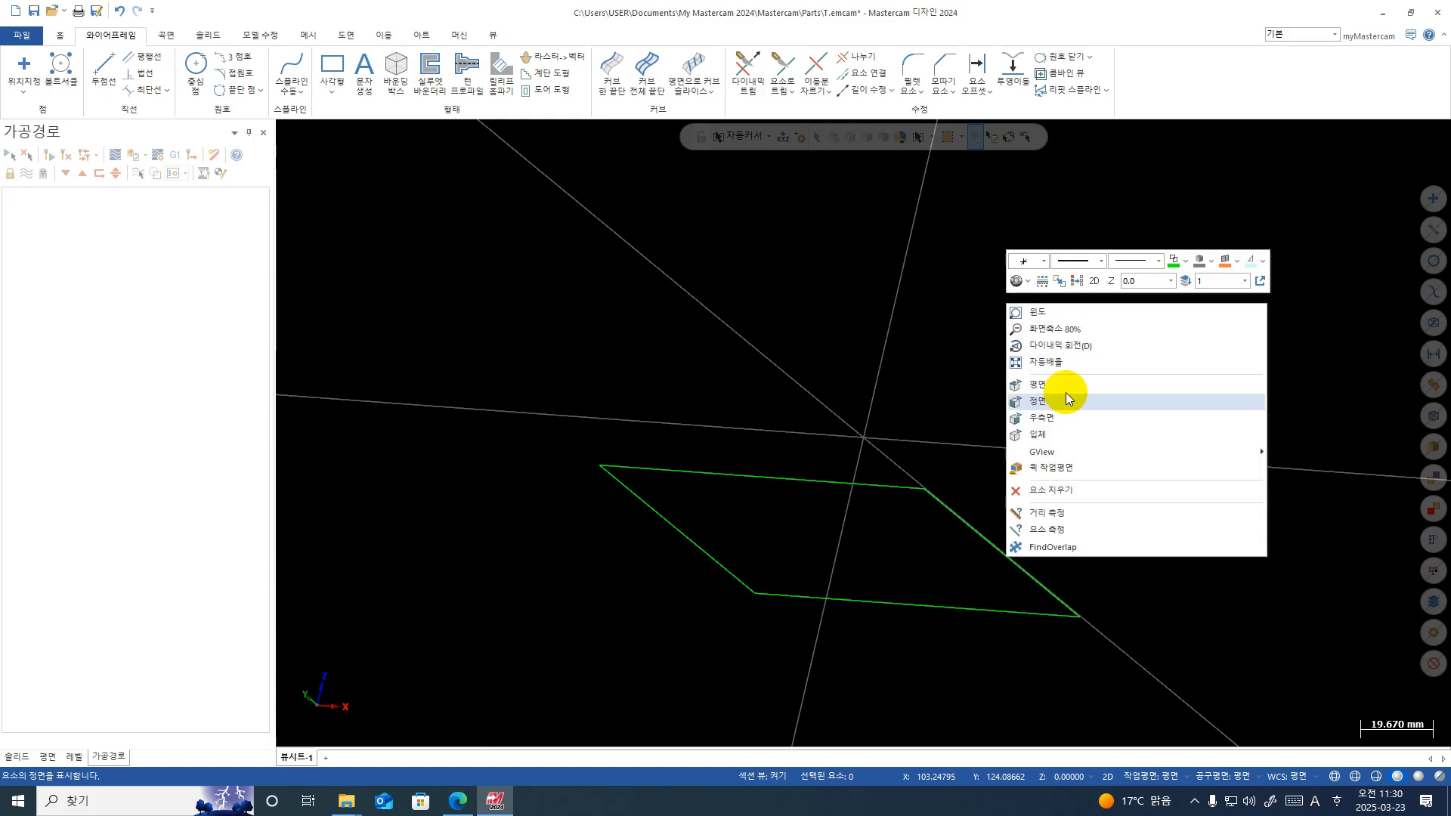
{"action": "left_click", "coordinate": [1062, 384]}
{"action": "right_click", "coordinate": [1231, 325]}
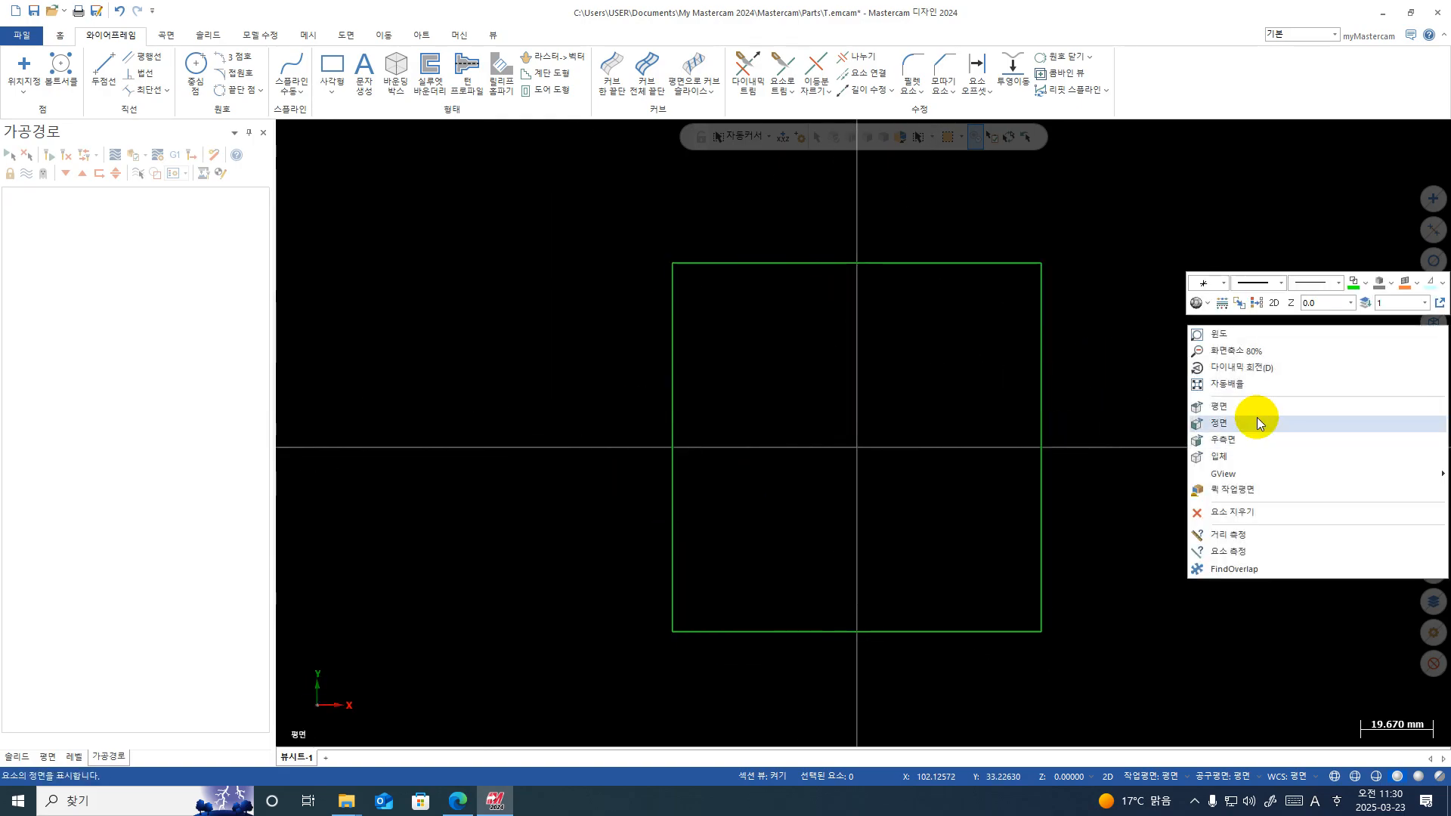
{"action": "left_click", "coordinate": [1254, 415]}
{"action": "left_click", "coordinate": [336, 68]}
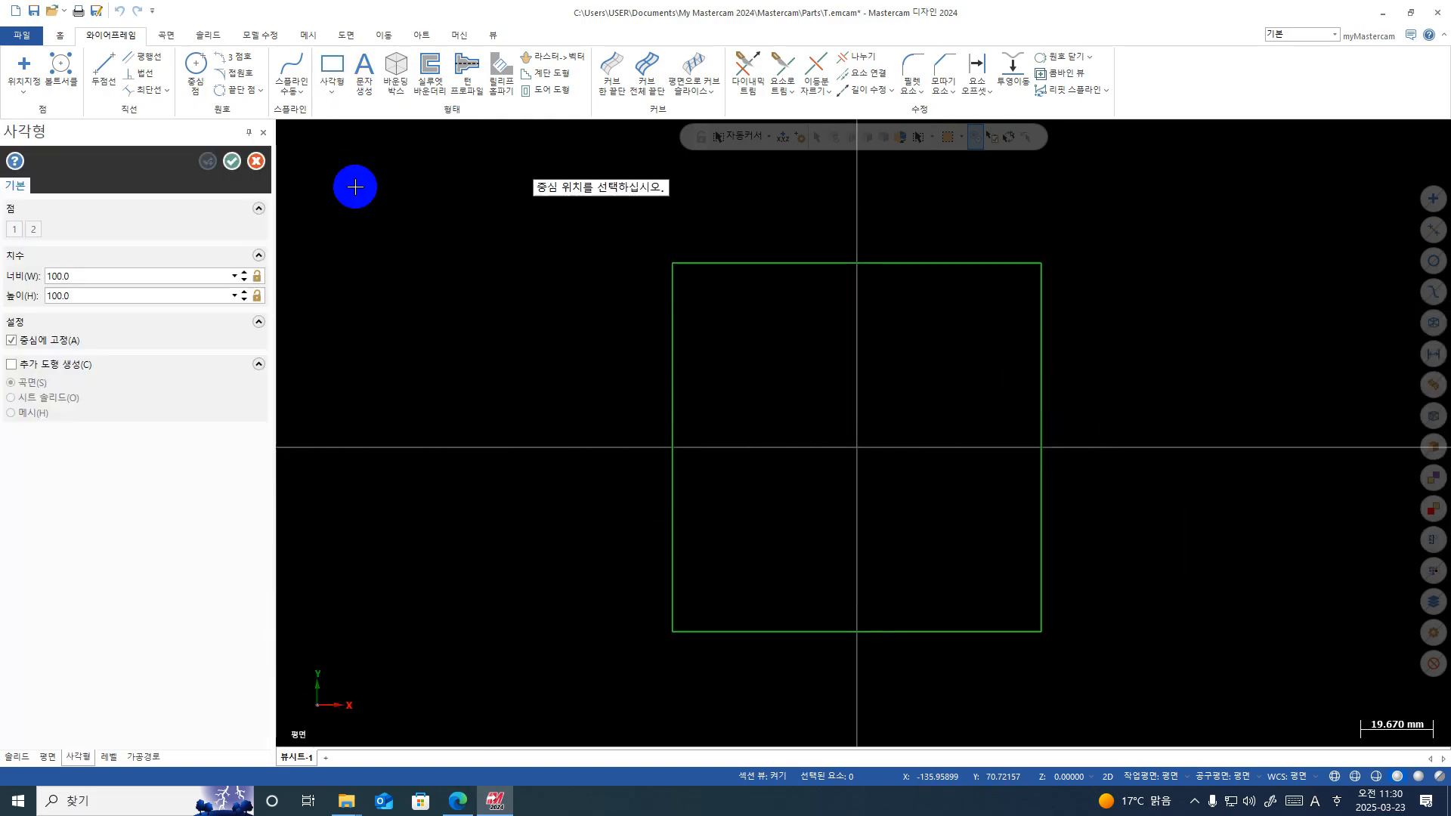
{"action": "double_click", "coordinate": [86, 279]}
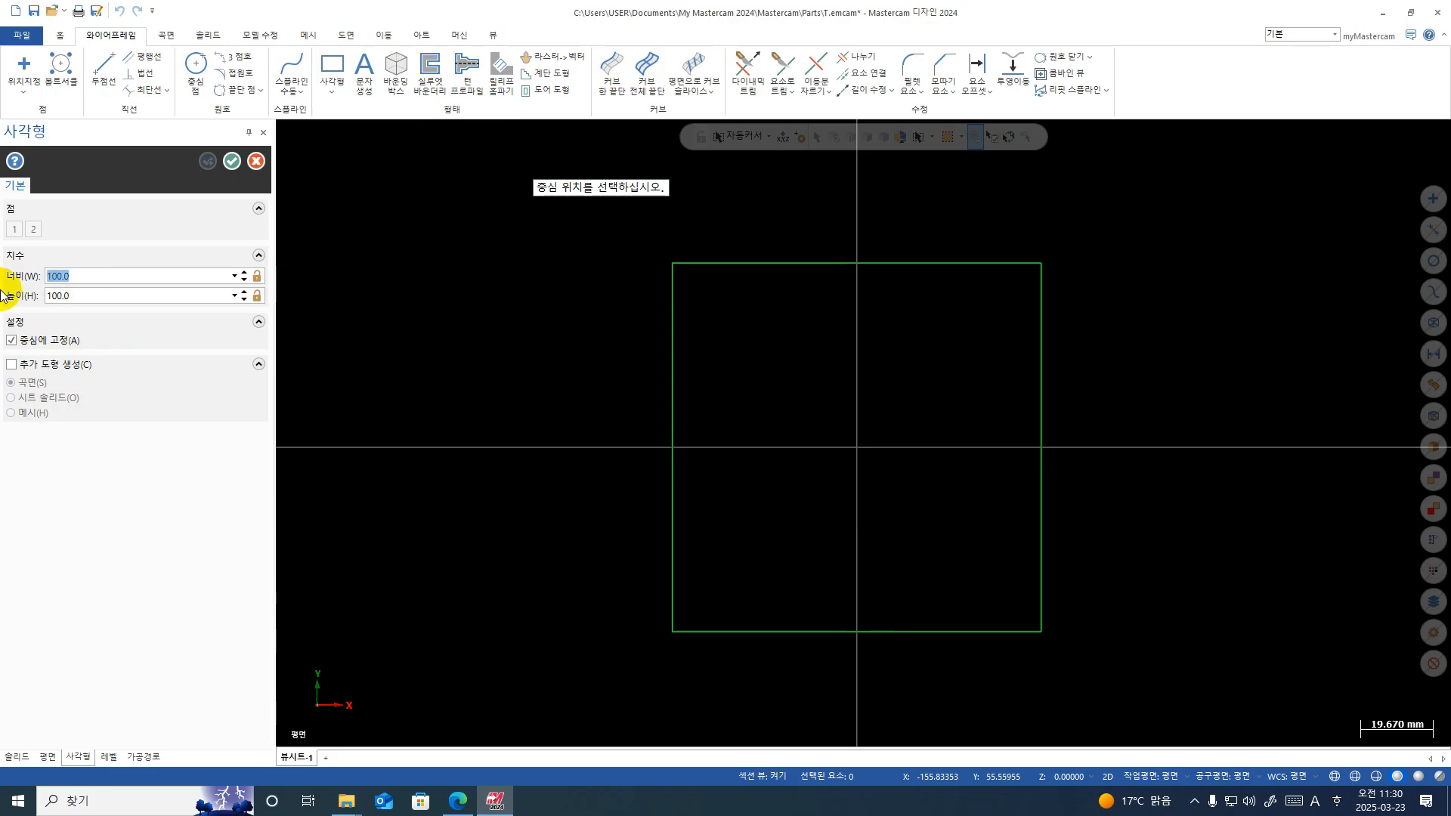
{"action": "double_click", "coordinate": [115, 300]}
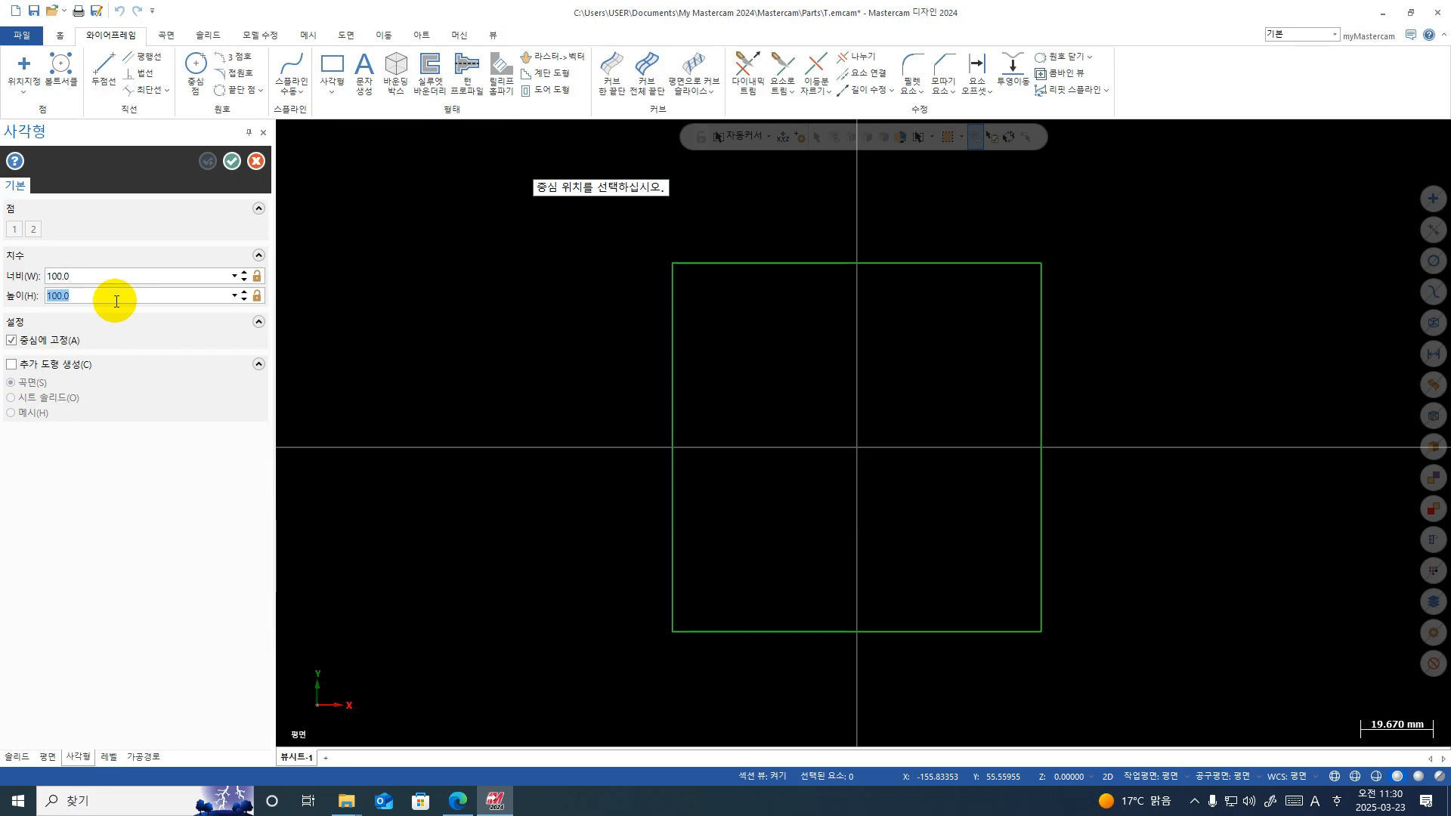
{"action": "type", "text": "80.0"}
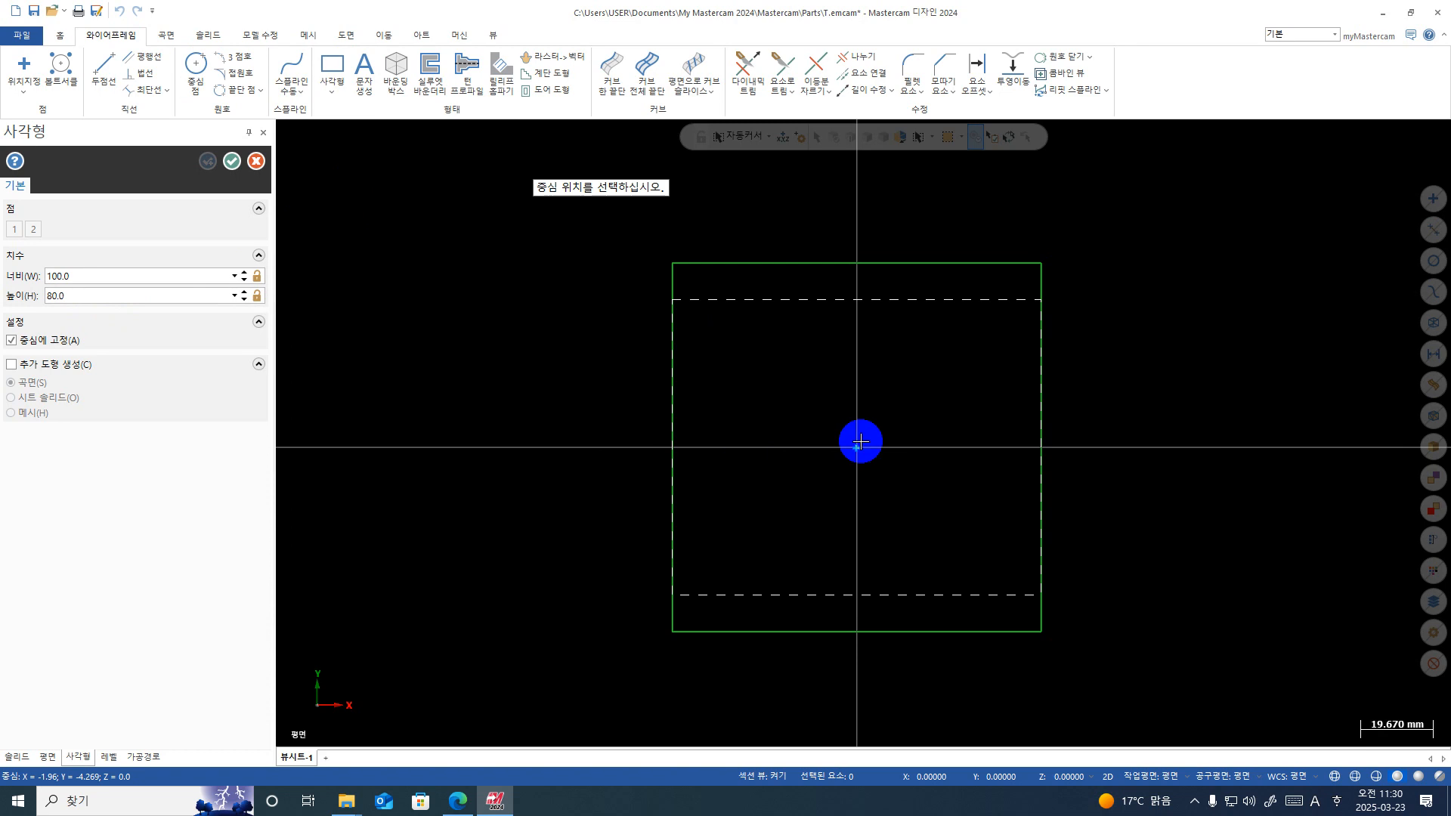
{"action": "left_click", "coordinate": [860, 442]}
Step: Set the rectangle's height to 60 mm, centre it on the origin and accept it
{"action": "left_click", "coordinate": [124, 295]}
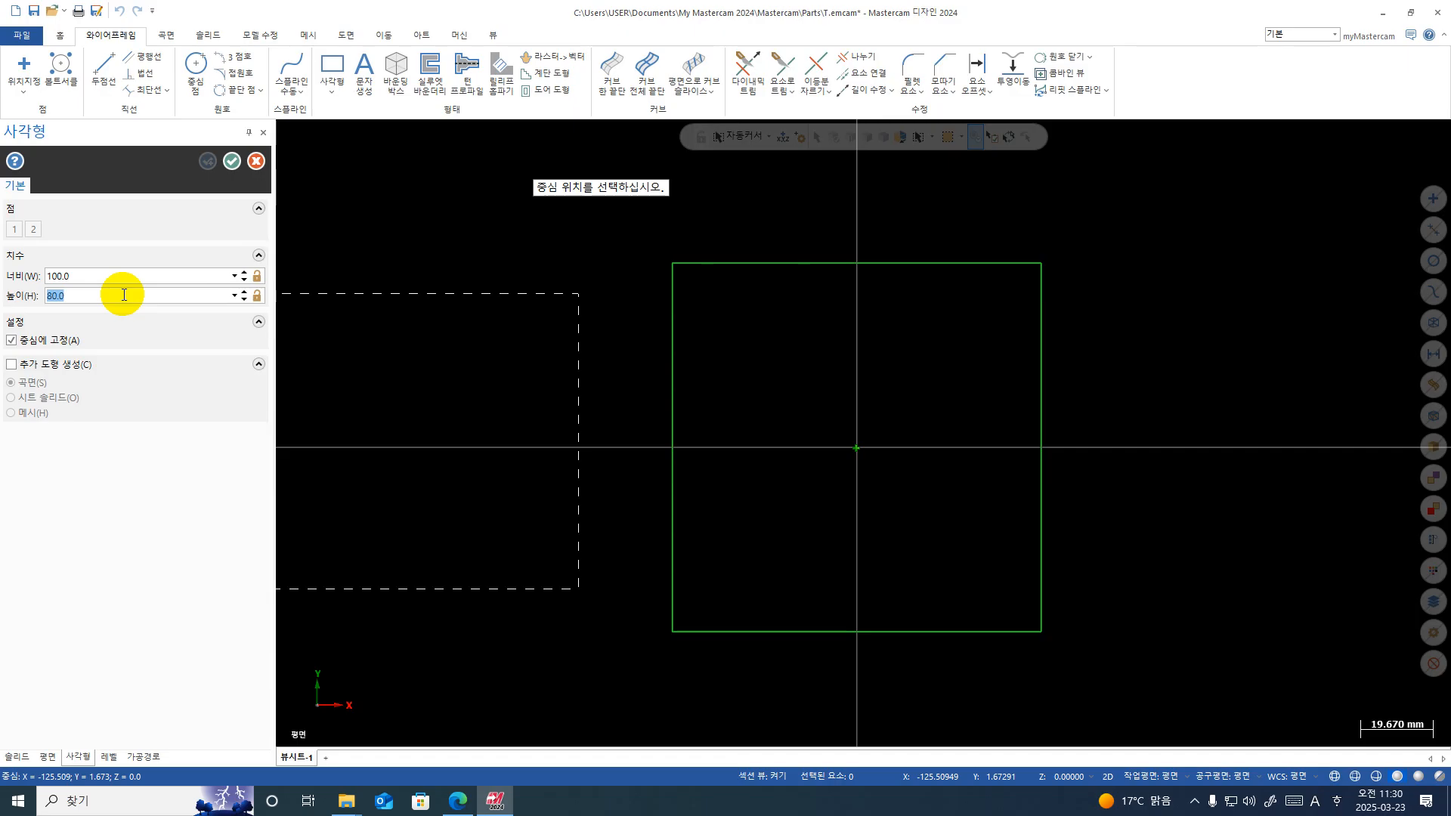
{"action": "type", "text": "60"}
{"action": "key", "text": "Return"}
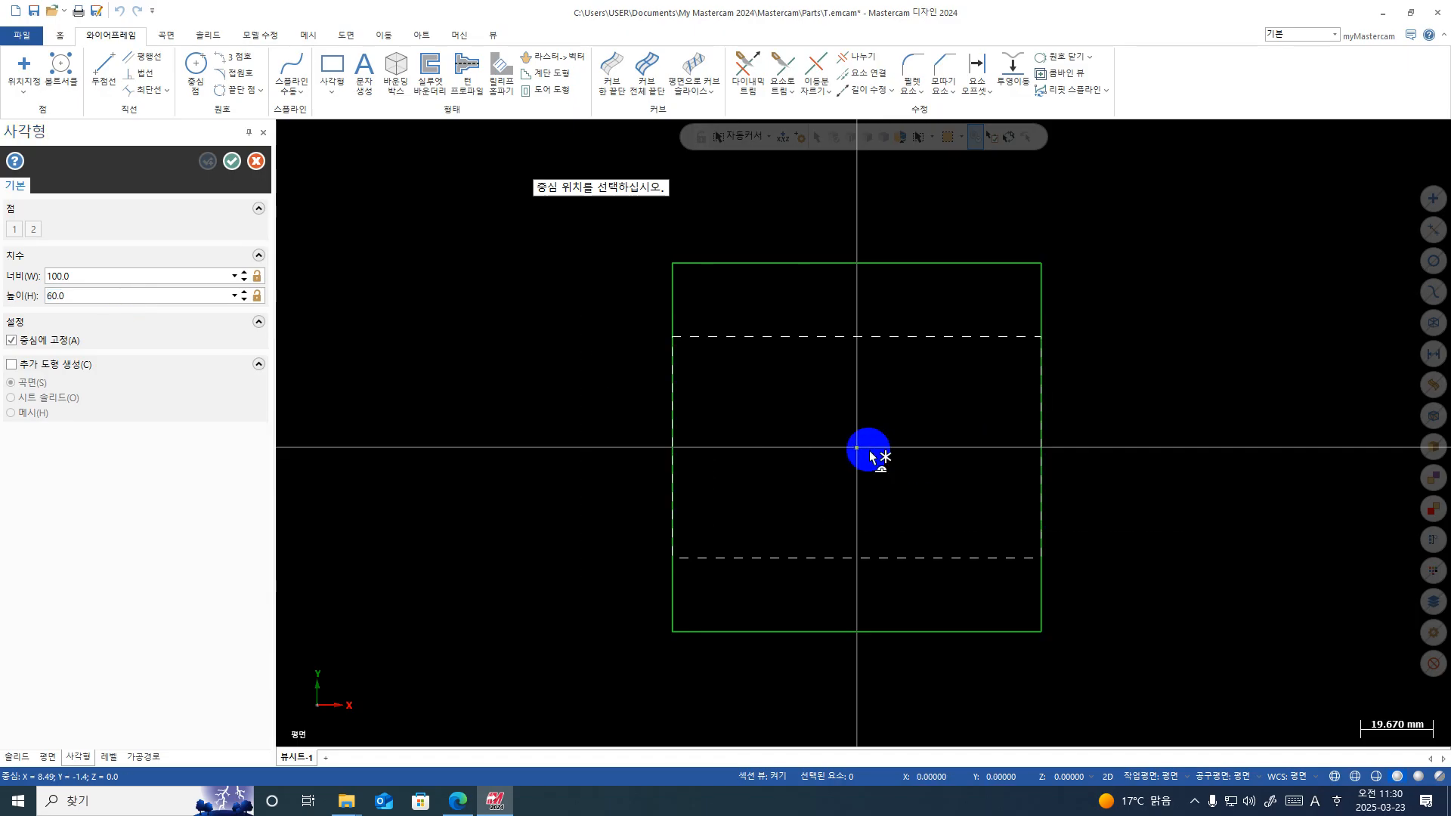
{"action": "left_click", "coordinate": [869, 451]}
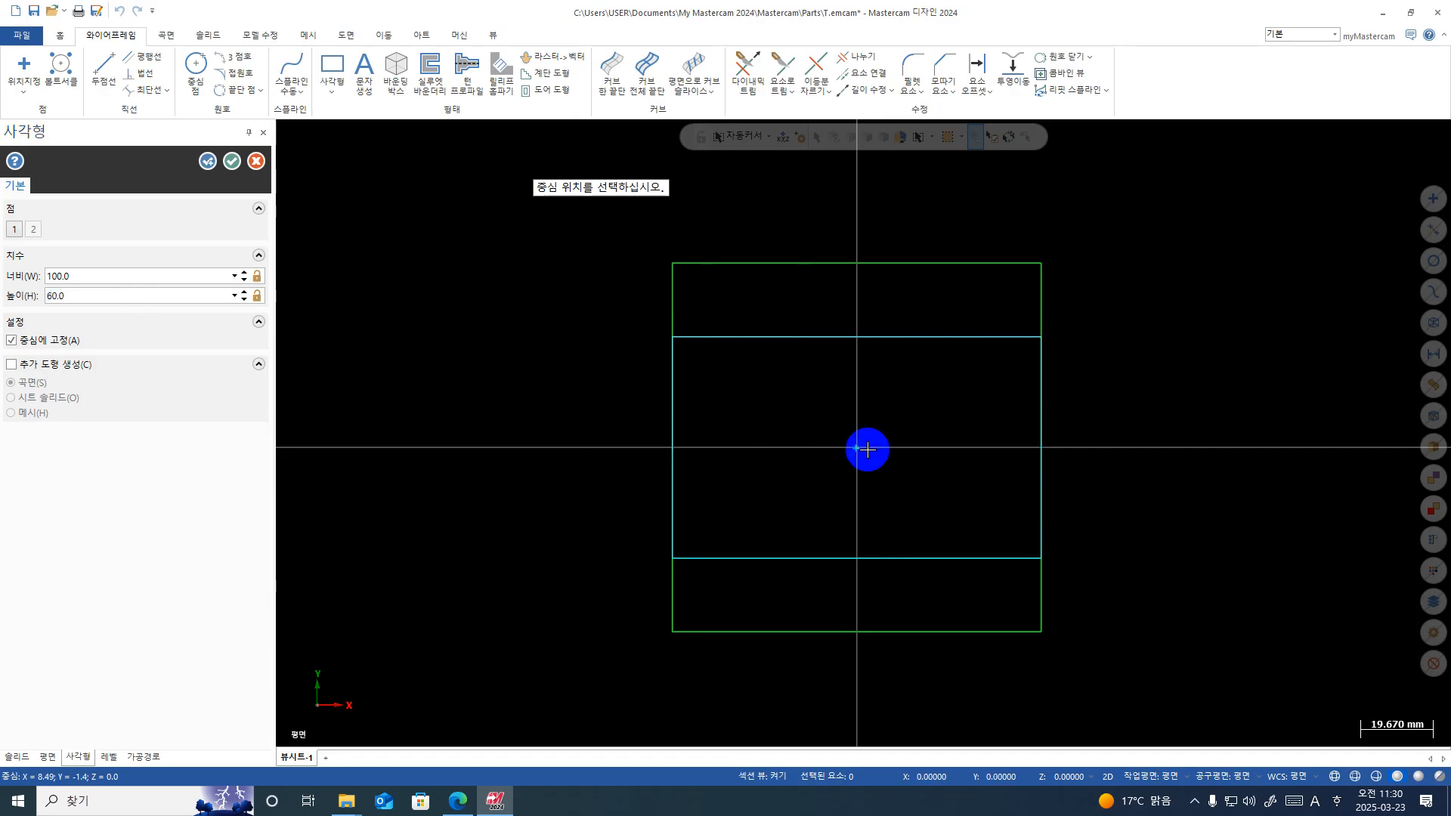
{"action": "middle_click_drag", "start_coordinate": [707, 463], "coordinate": [876, 429]}
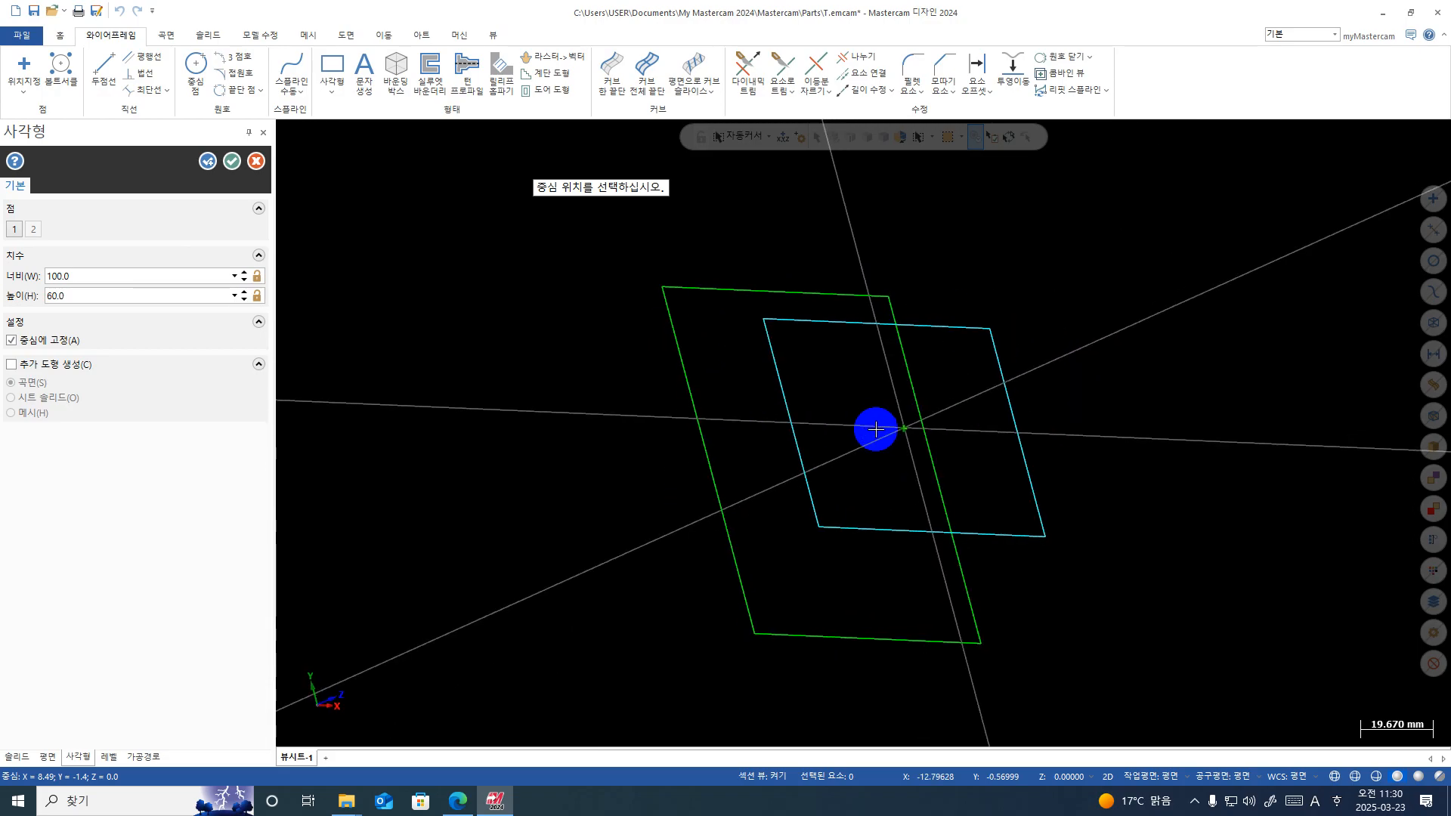
{"action": "left_click", "coordinate": [232, 161]}
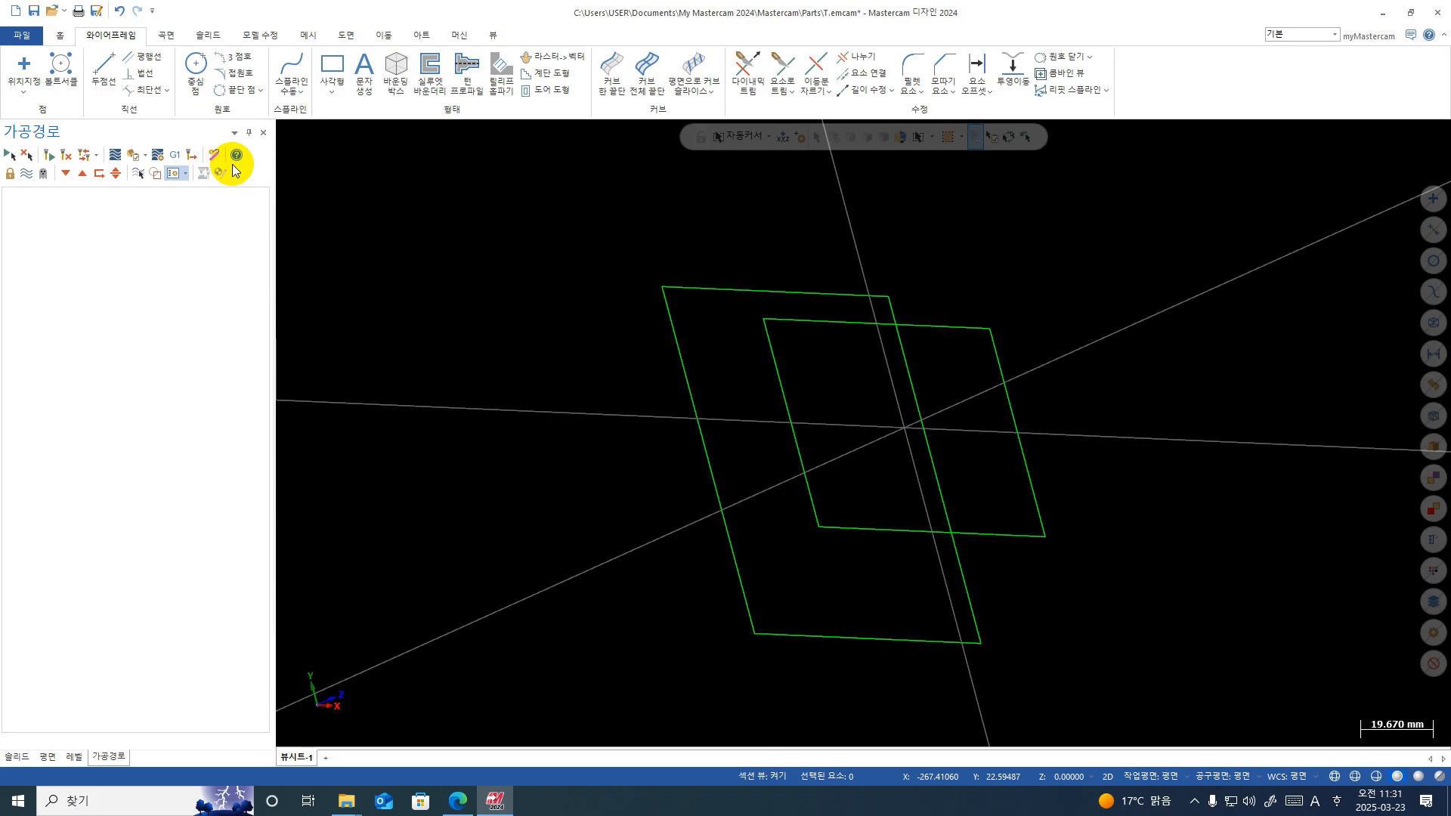
Step: Create level 2 and make it the active level
{"action": "left_click", "coordinate": [76, 758]}
{"action": "left_click", "coordinate": [101, 593]}
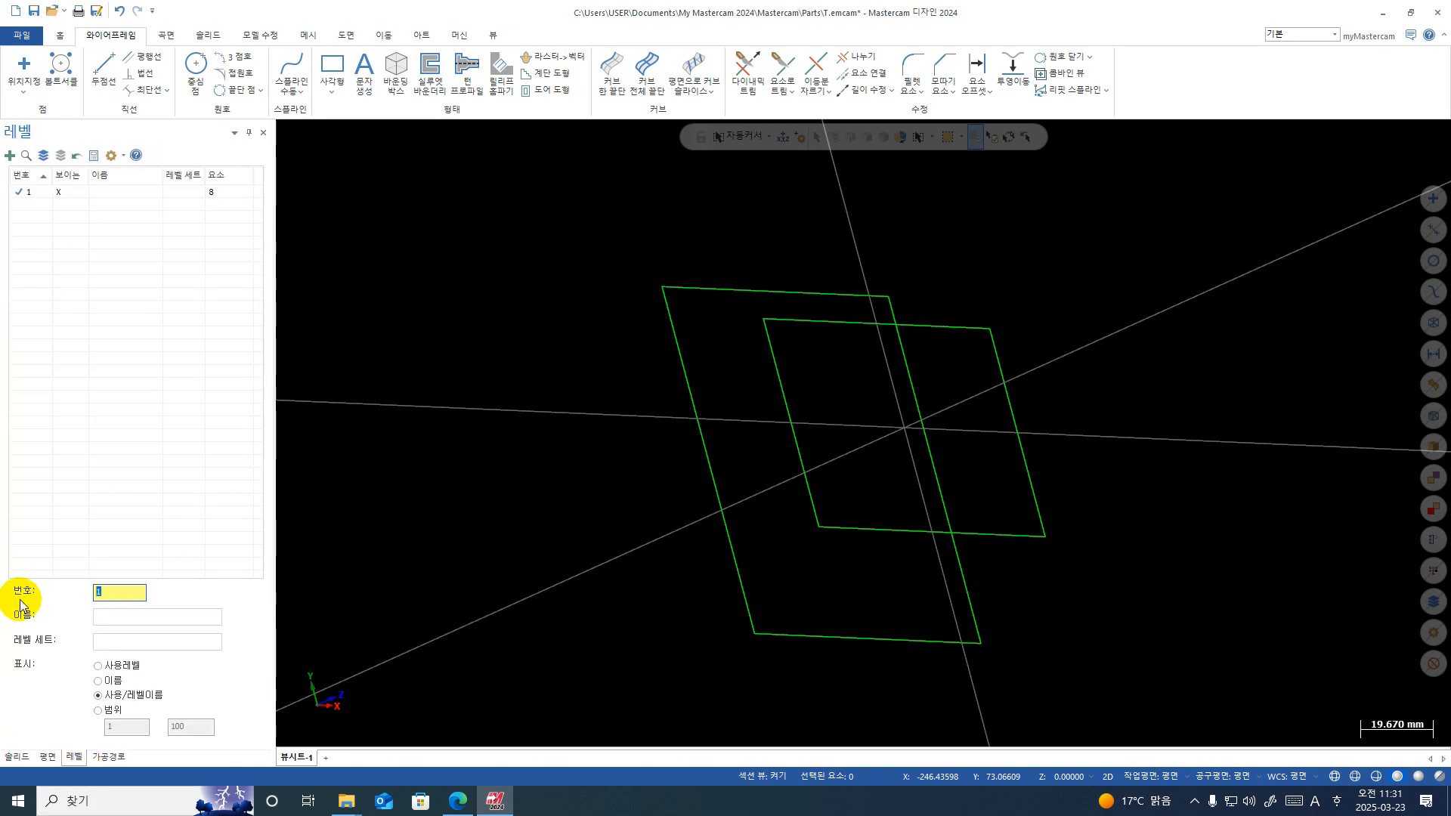
{"action": "type", "text": "2"}
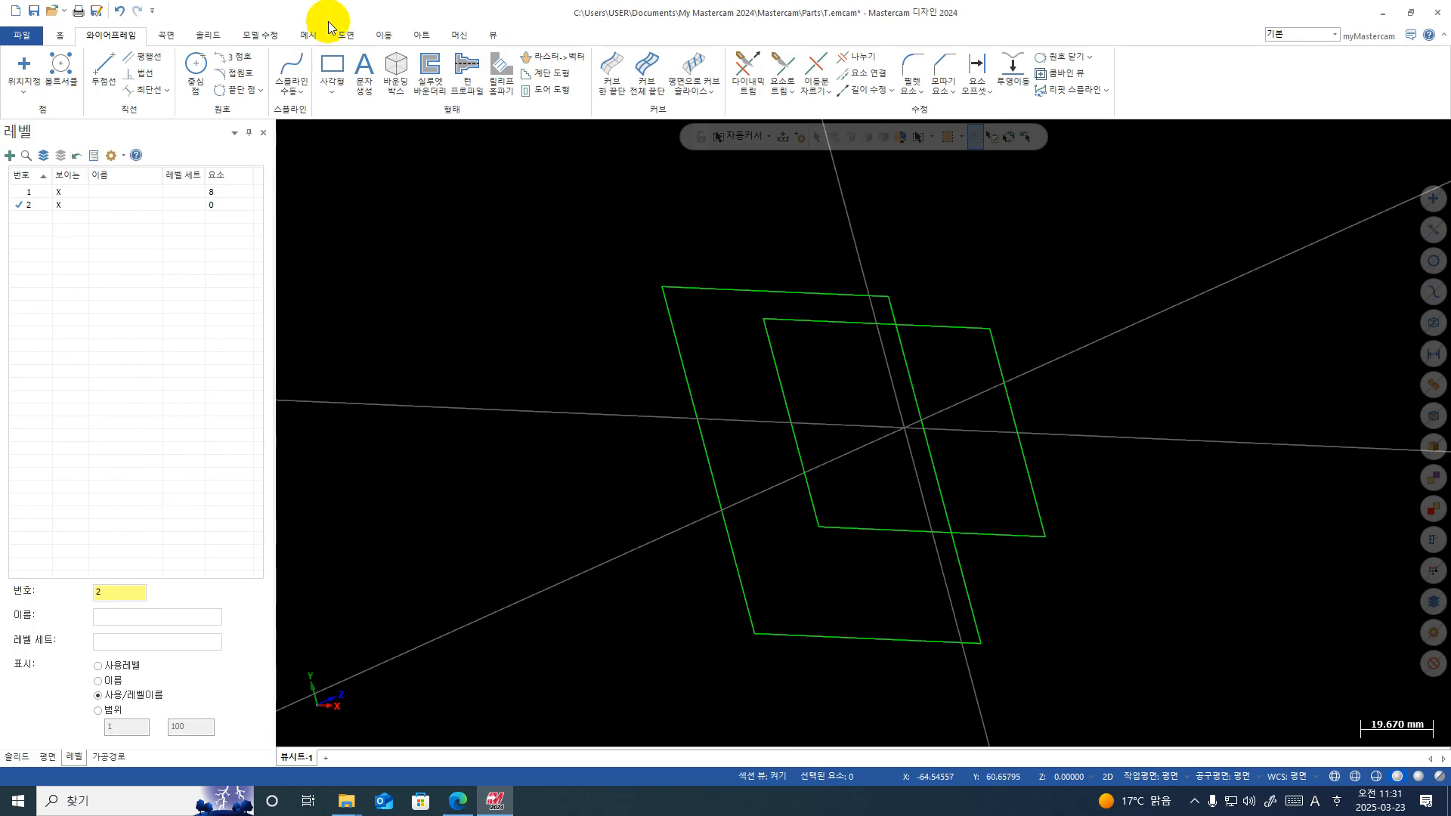
Step: Start a solid Extrude and select the complete lower 100 mm square as its profile using chain selection
{"action": "left_click", "coordinate": [208, 36]}
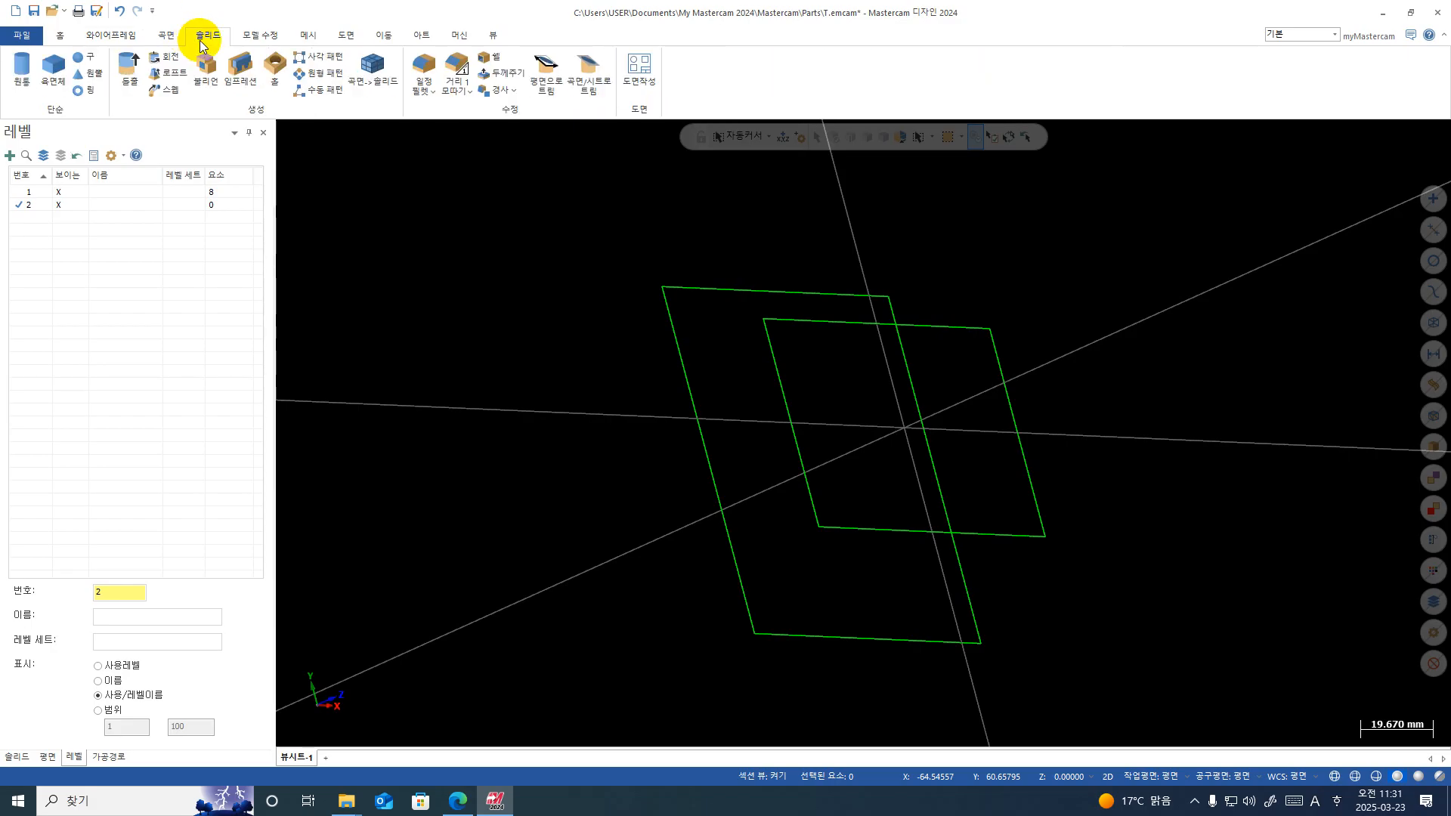
{"action": "left_click", "coordinate": [132, 70]}
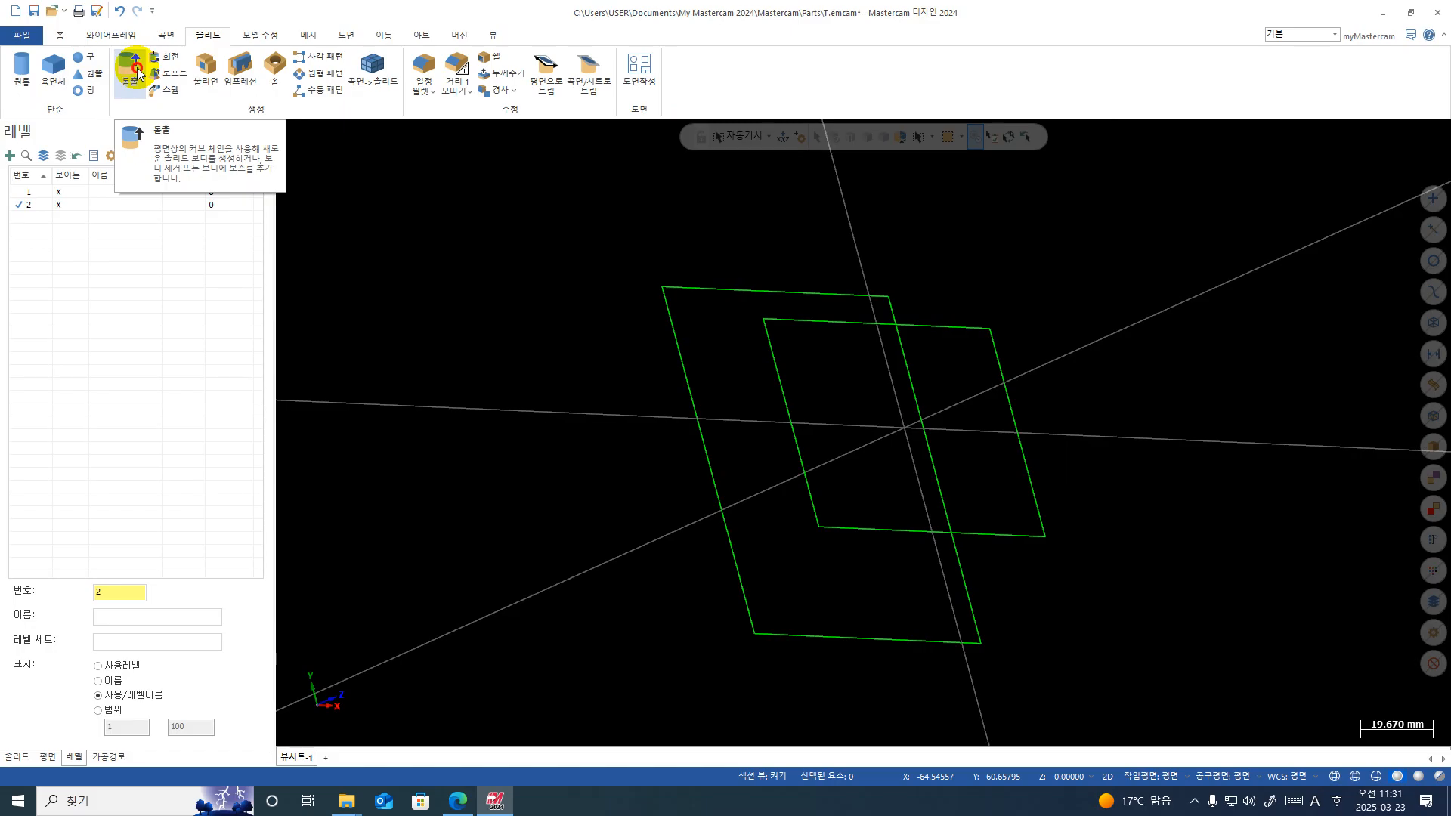
{"action": "middle_click_drag", "start_coordinate": [739, 304], "coordinate": [700, 290]}
{"action": "left_click", "coordinate": [700, 290]}
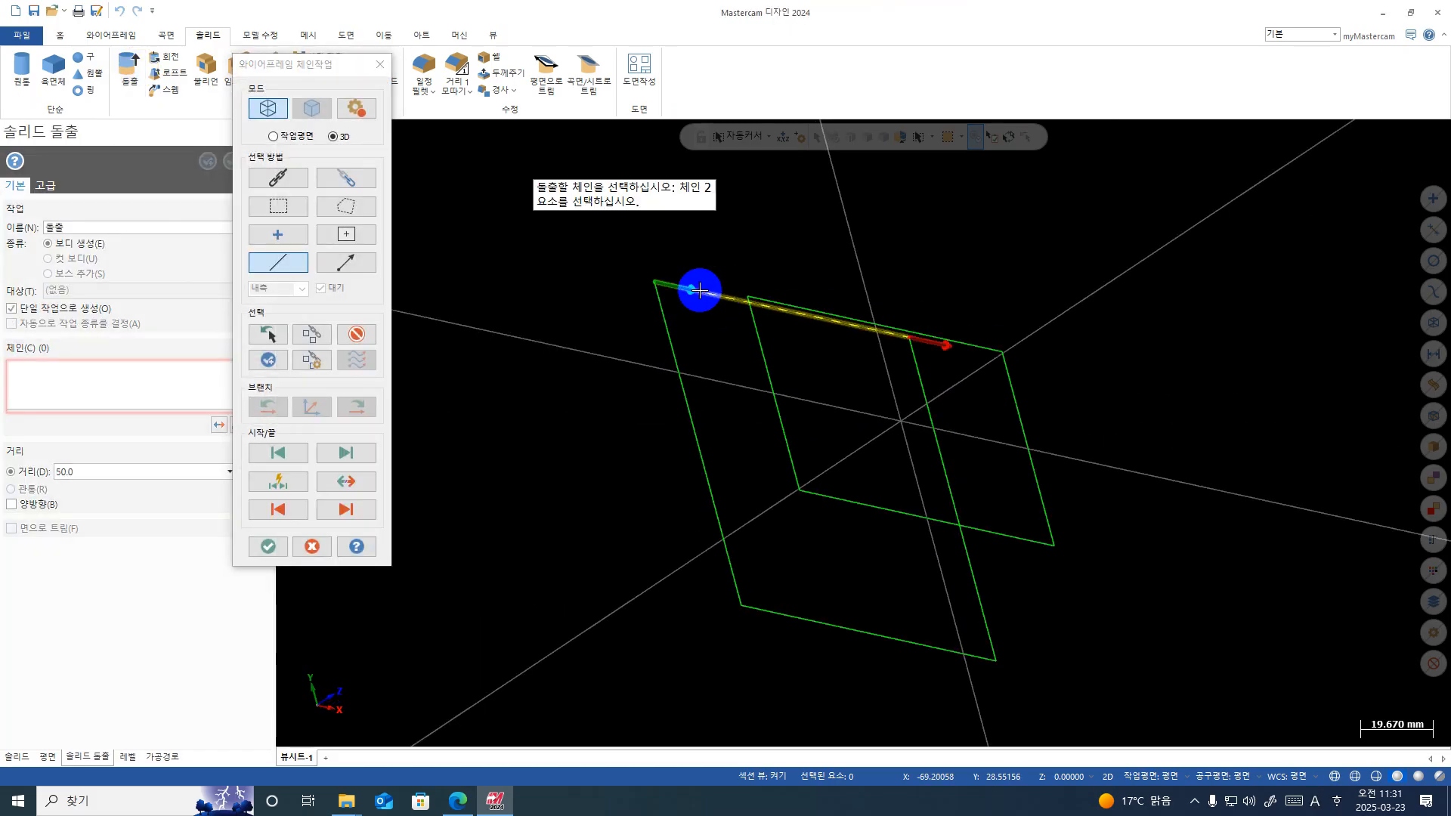
{"action": "left_click", "coordinate": [353, 333]}
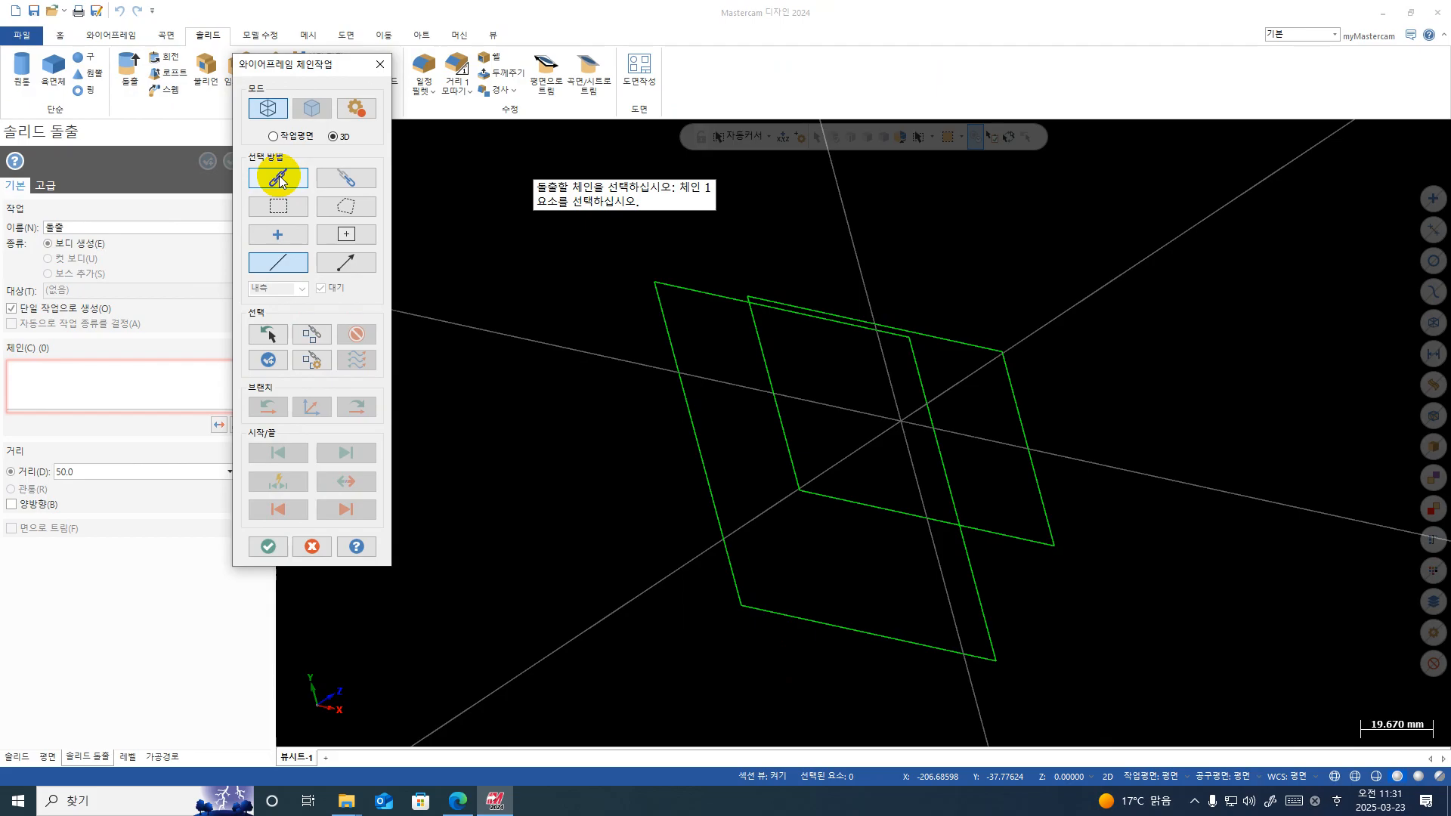
{"action": "left_click", "coordinate": [279, 179]}
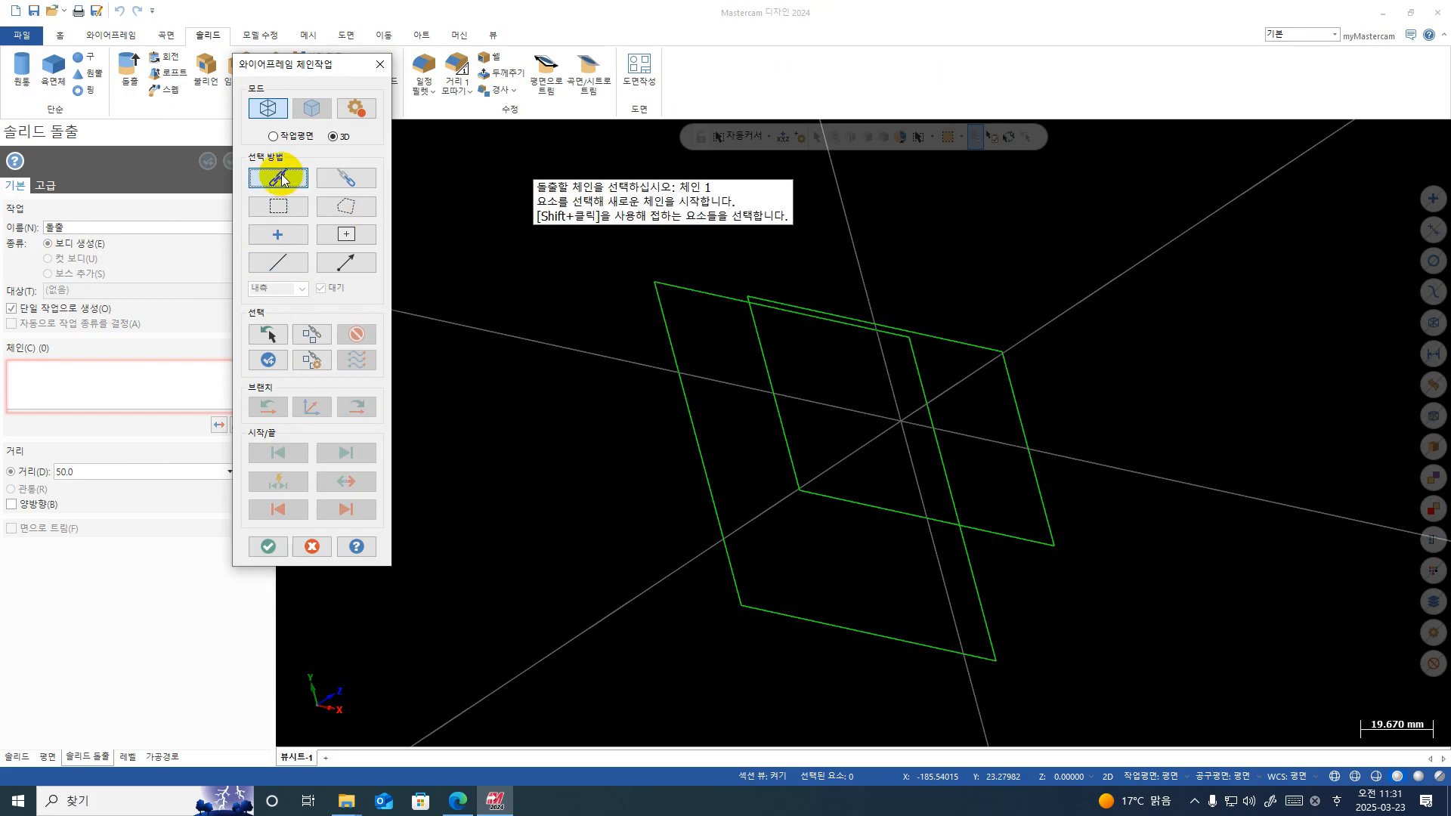
{"action": "left_click", "coordinate": [672, 283]}
{"action": "key", "text": "Return"}
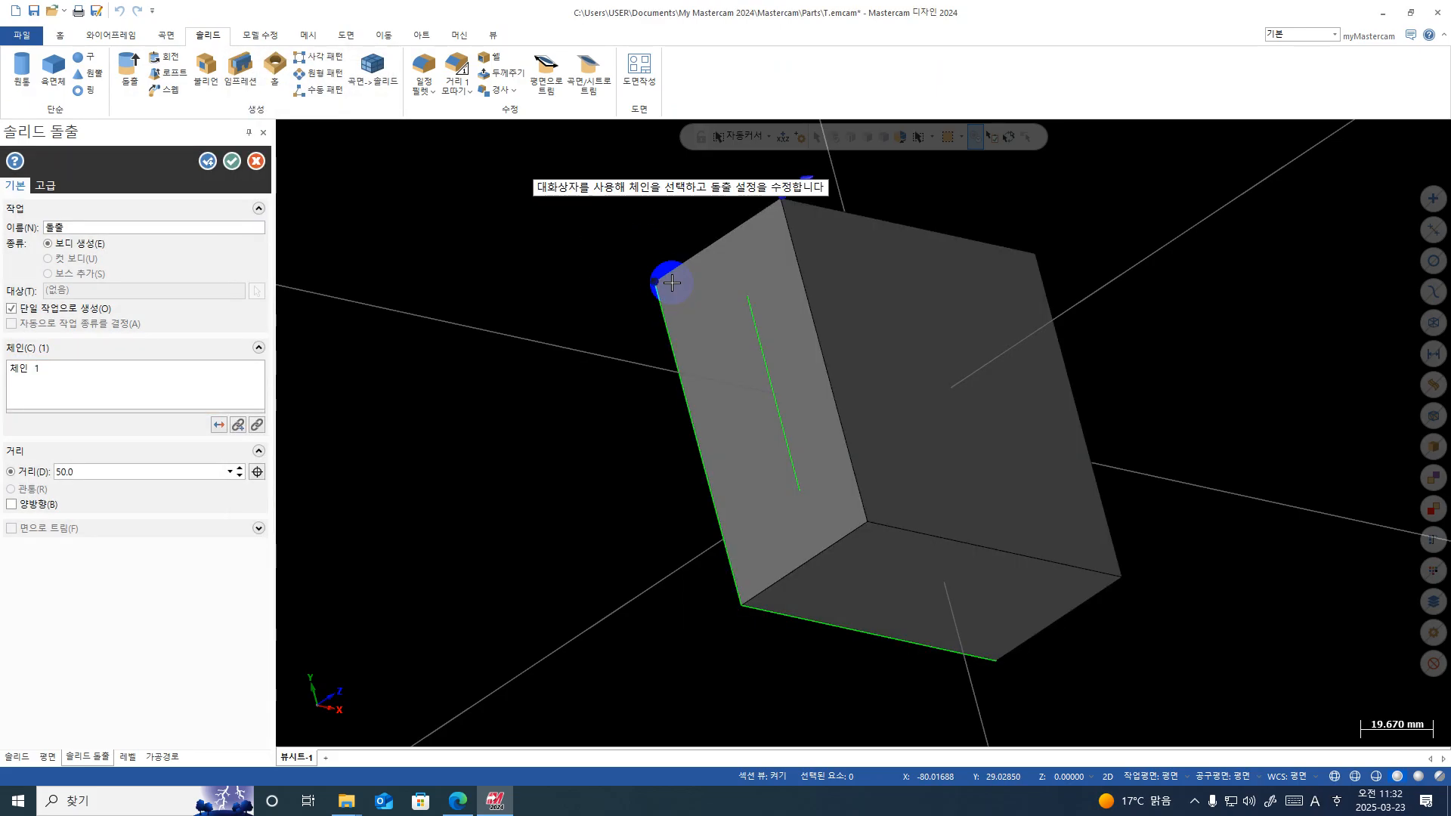
Step: Set the extrusion distance to 15 mm and create the body, keeping Extrude active for another operation
{"action": "left_click", "coordinate": [135, 477]}
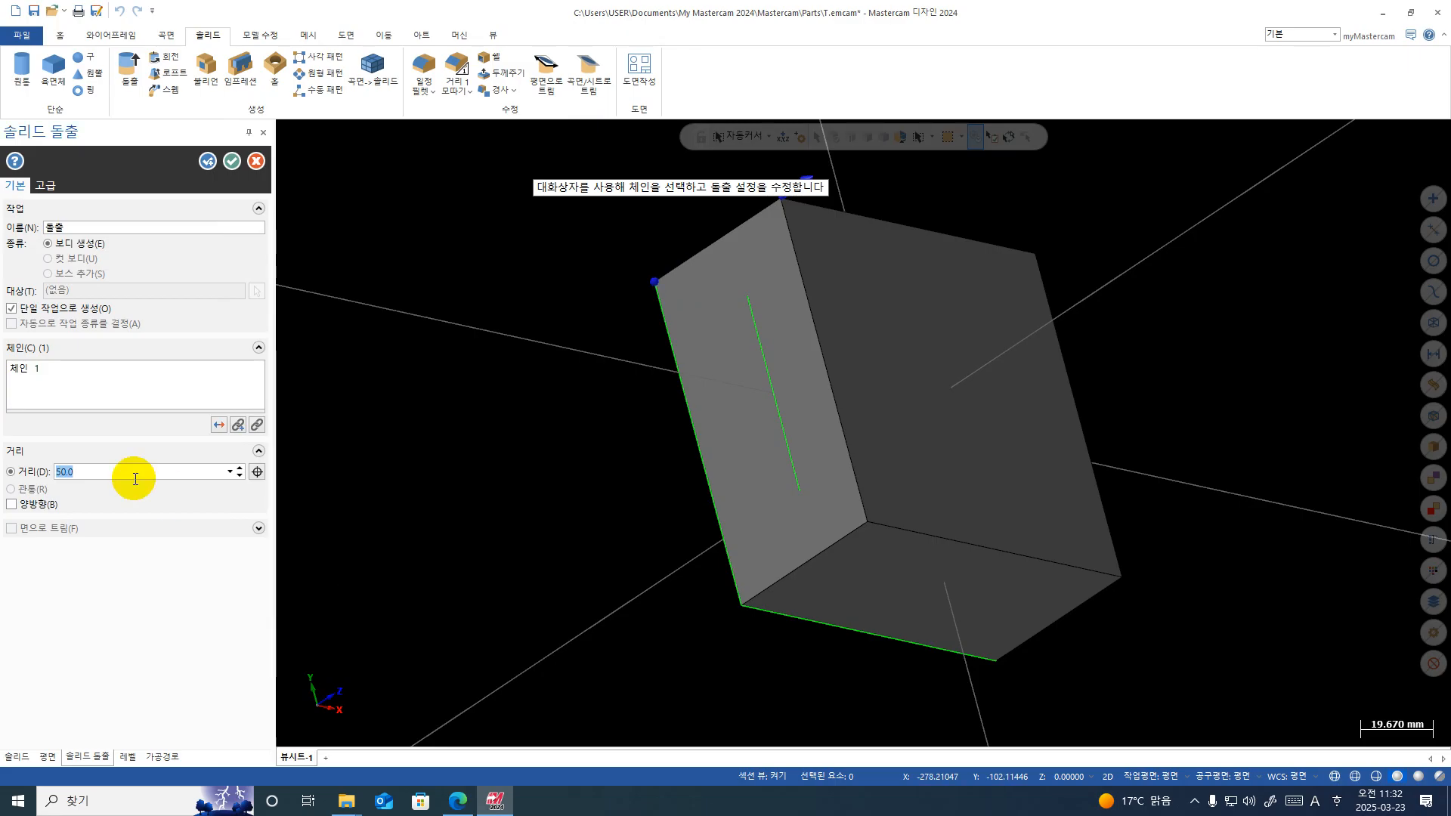
{"action": "type", "text": "15"}
{"action": "key", "text": "Return"}
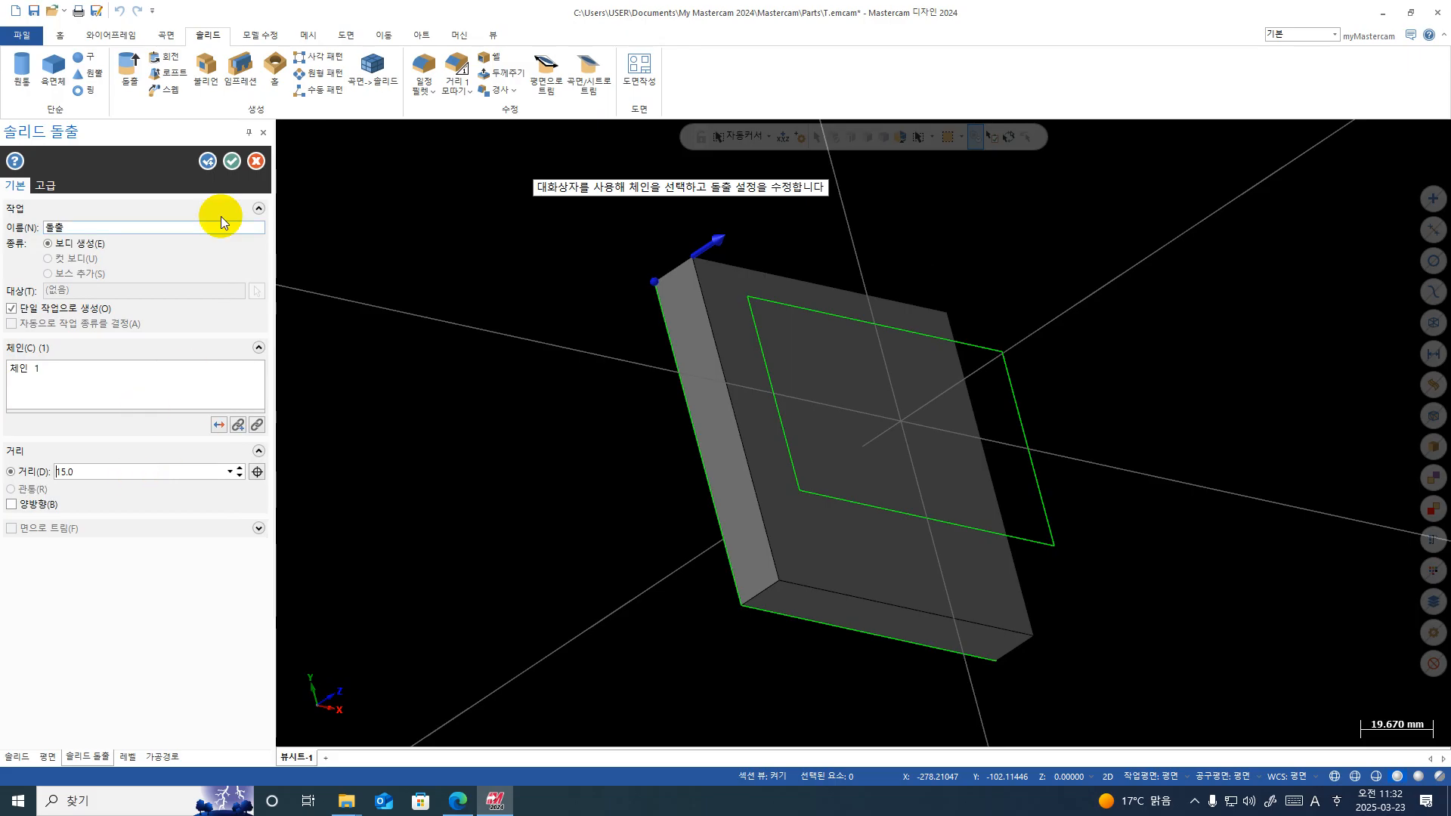
{"action": "left_click", "coordinate": [233, 166]}
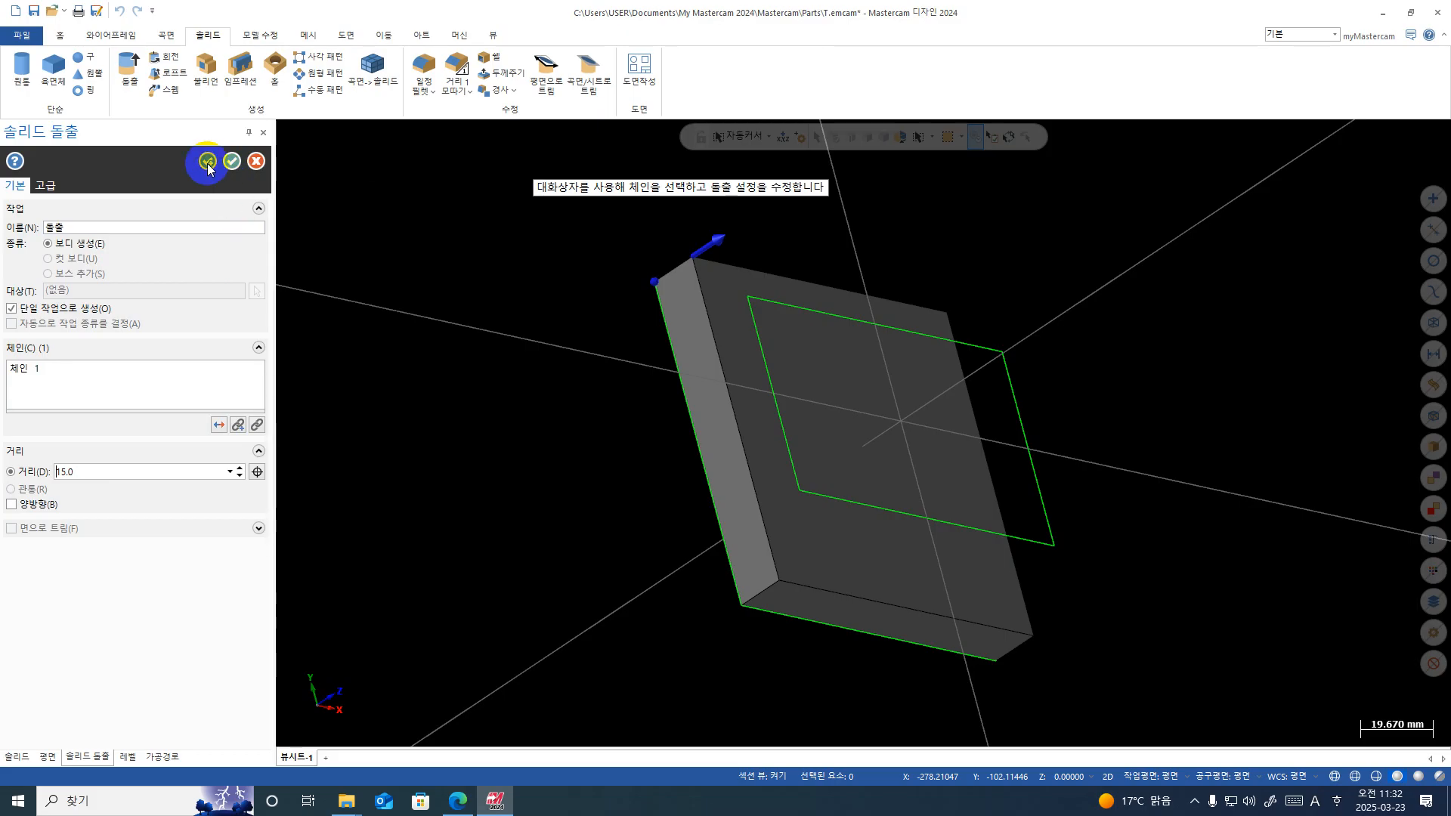
{"action": "left_click", "coordinate": [208, 162]}
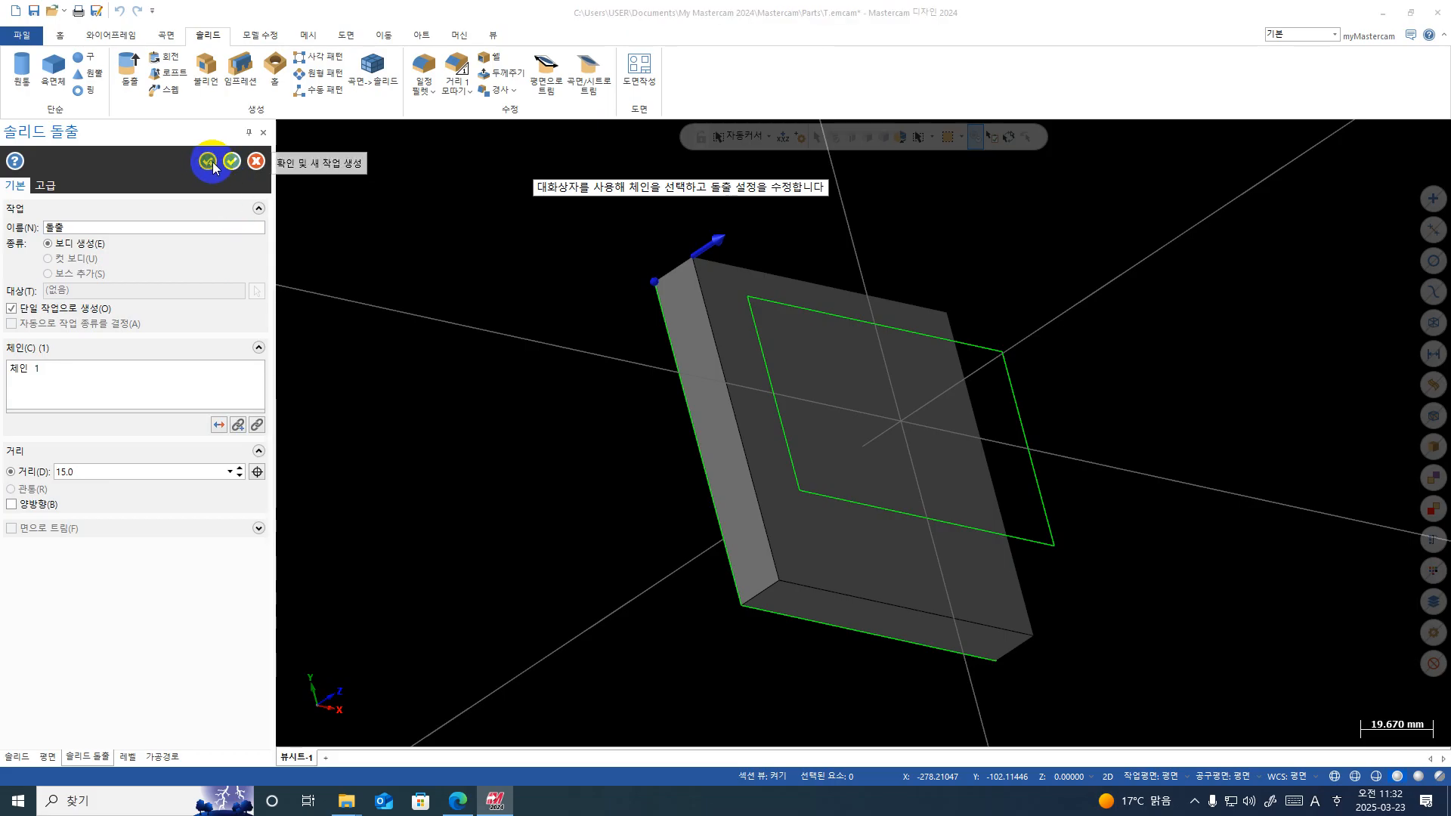
Step: Chain the upper 100 × 60 mm rectangle, set its extrusion to add a boss, and reverse its direction twice
{"action": "left_click", "coordinate": [816, 322]}
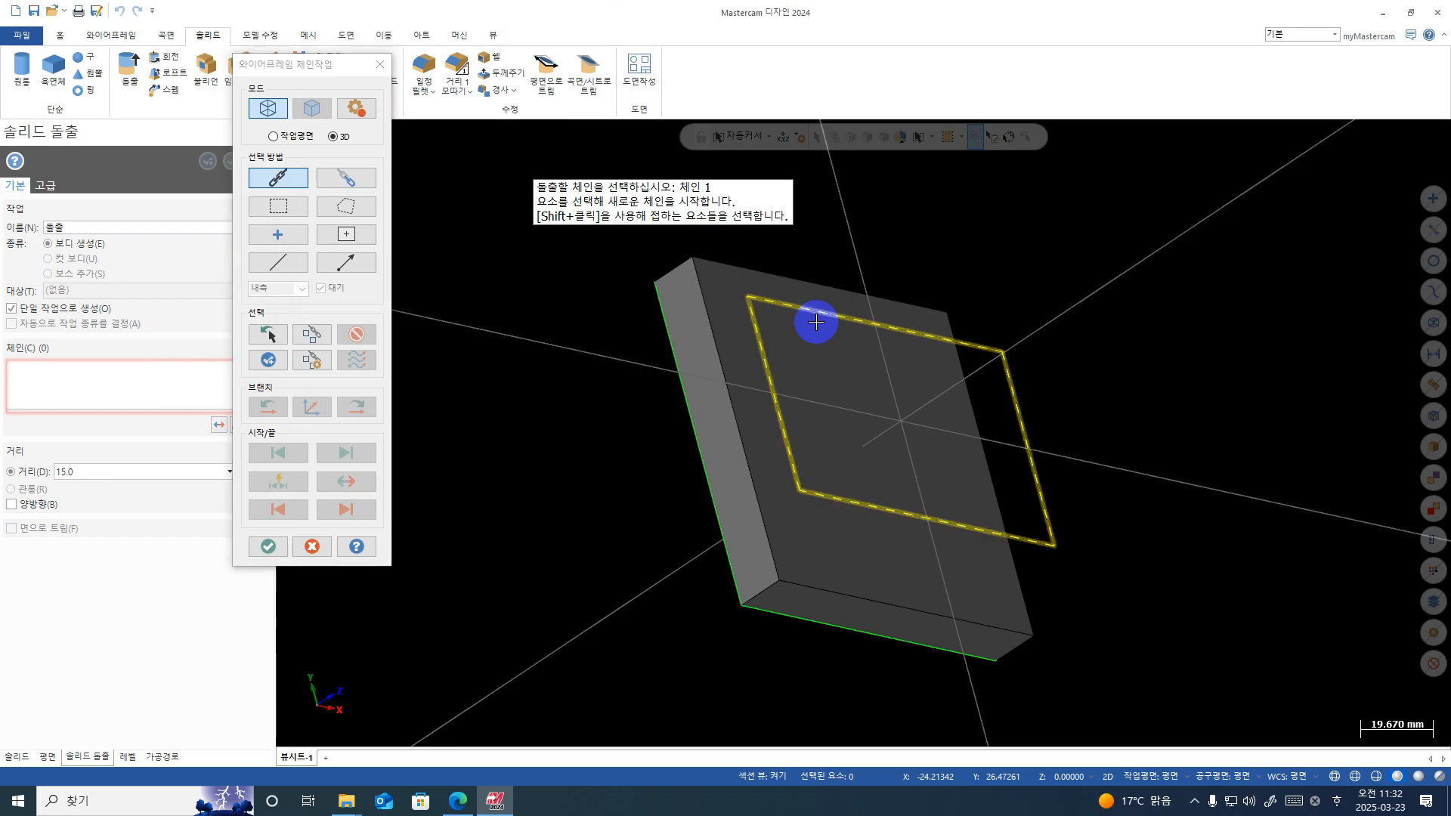
{"action": "key", "text": "Return"}
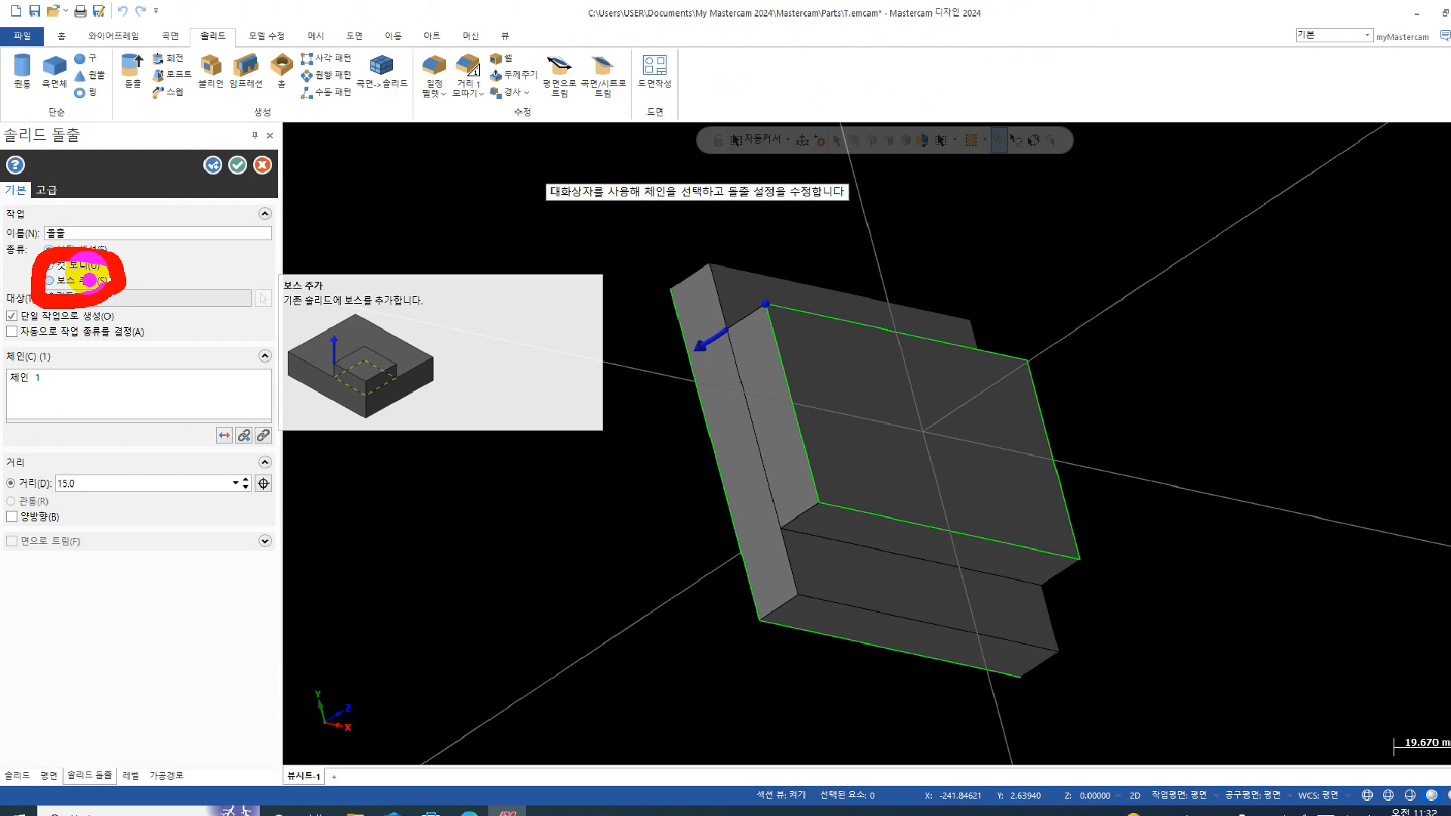
{"action": "left_click", "coordinate": [142, 387]}
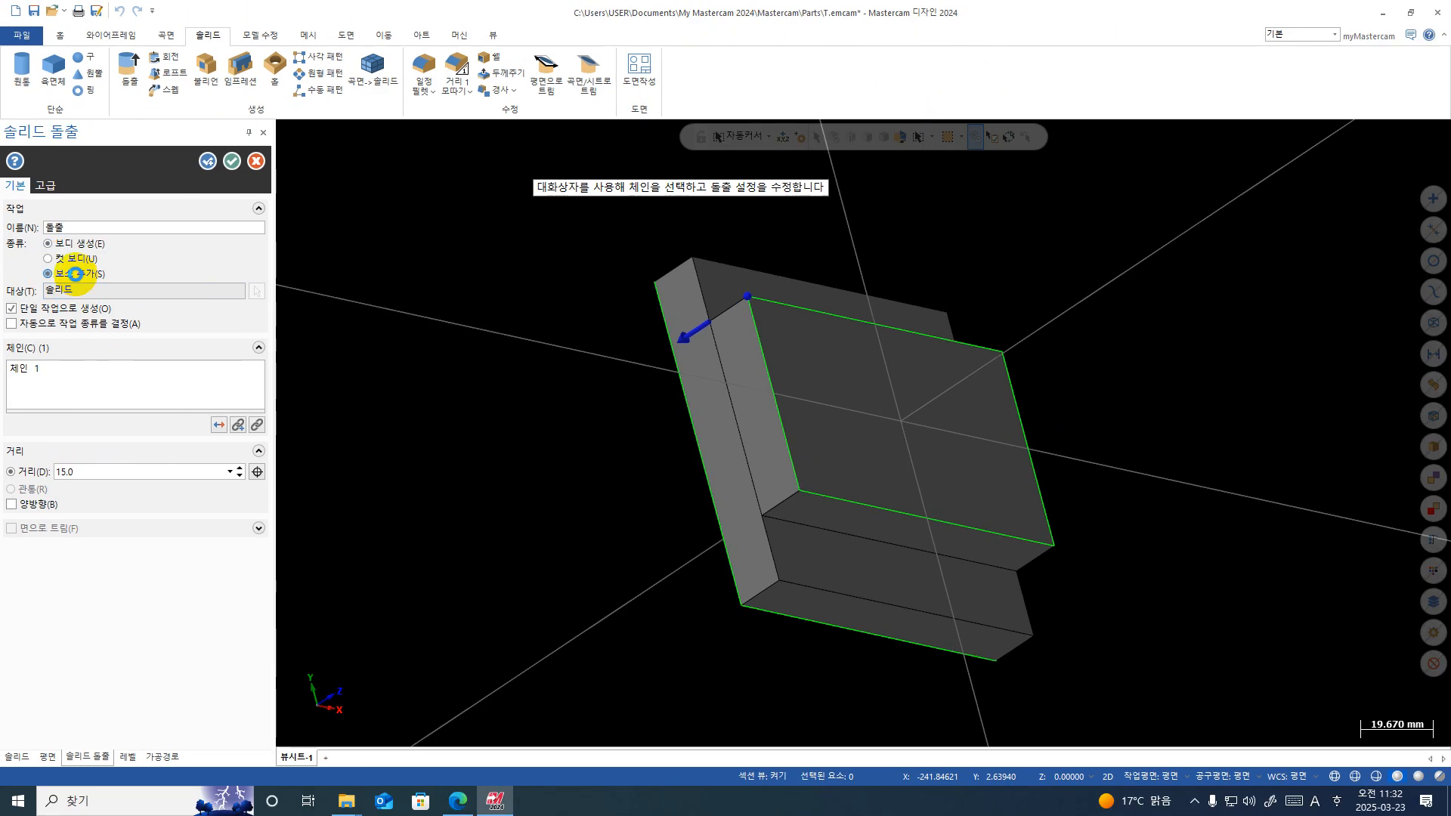
{"action": "left_click", "coordinate": [223, 424]}
{"action": "left_click", "coordinate": [224, 425]}
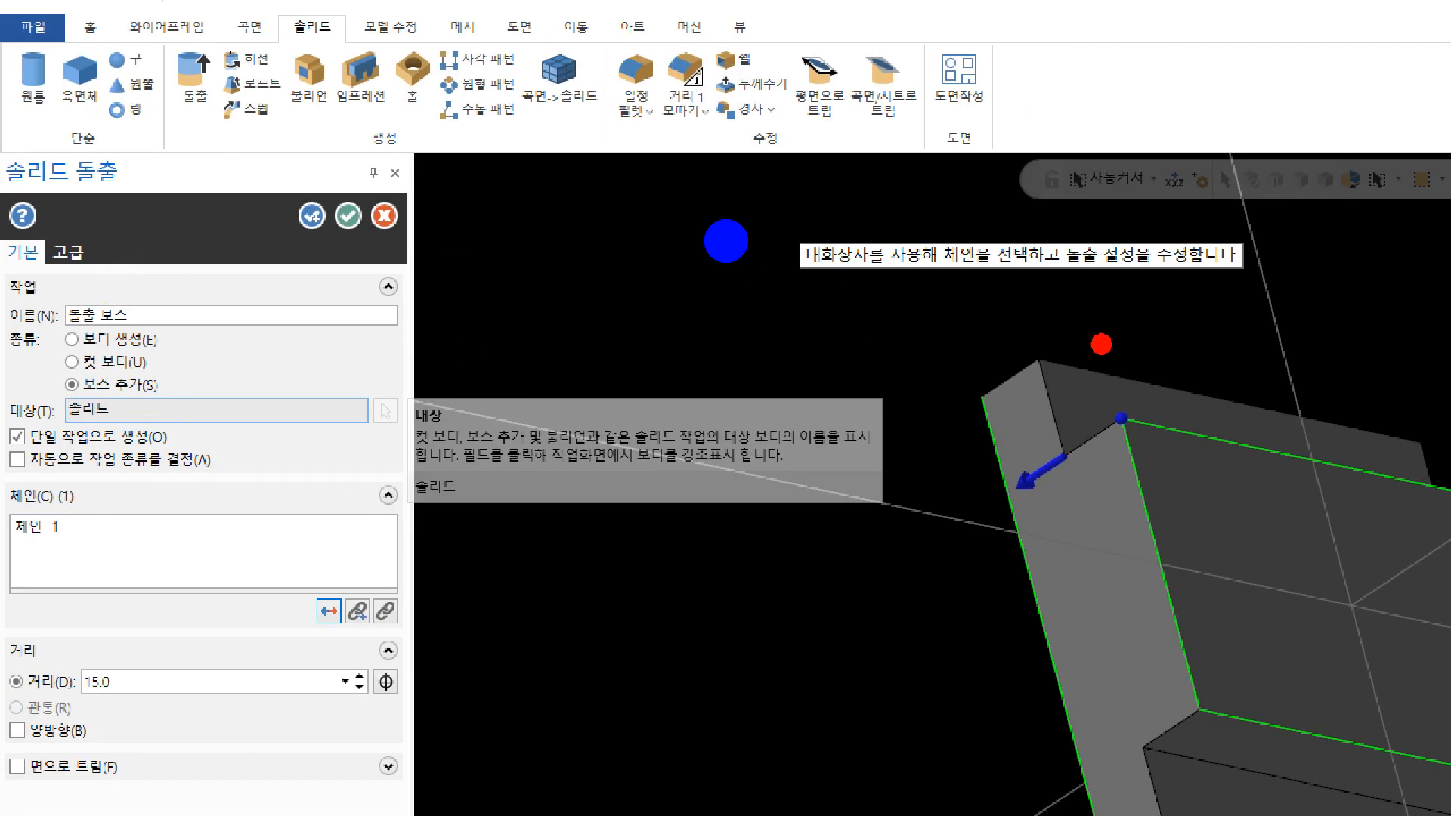
{"action": "left_click_drag", "start_coordinate": [961, 352], "coordinate": [997, 348]}
{"action": "left_click_drag", "start_coordinate": [1187, 439], "coordinate": [1054, 481]}
{"action": "left_click_drag", "start_coordinate": [1059, 442], "coordinate": [1079, 504]}
{"action": "mouse_move", "coordinate": [1126, 737]}
{"action": "left_mouse_down"}
{"action": "mouse_move", "coordinate": [1067, 738]}
{"action": "mouse_move", "coordinate": [1285, 786]}
{"action": "mouse_move", "coordinate": [737, 594]}
{"action": "mouse_move", "coordinate": [738, 581]}
{"action": "left_mouse_up"}
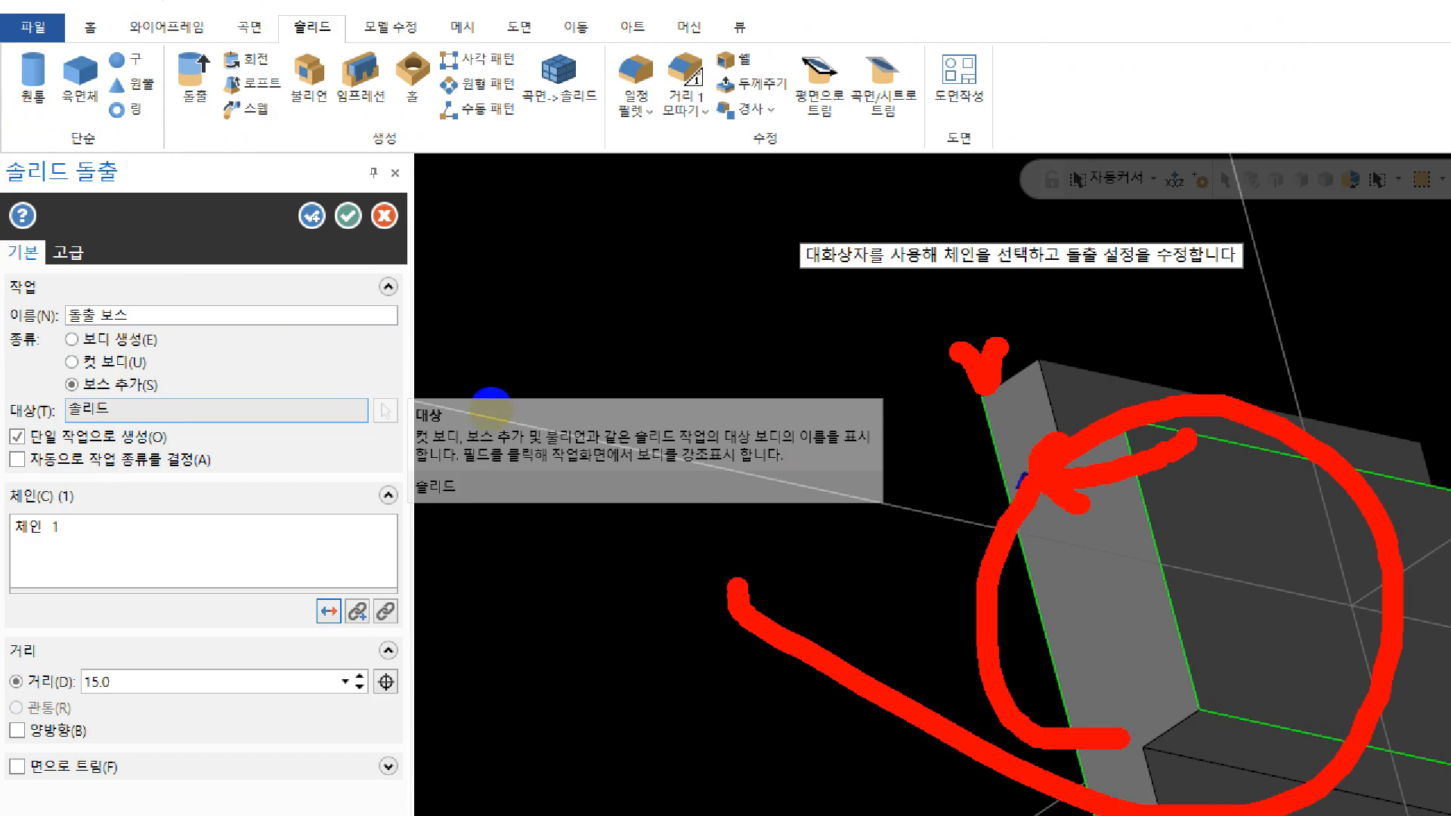
Step: Accept the boss extrusion and delete the complete stepped solid
{"action": "key", "text": "Escape"}
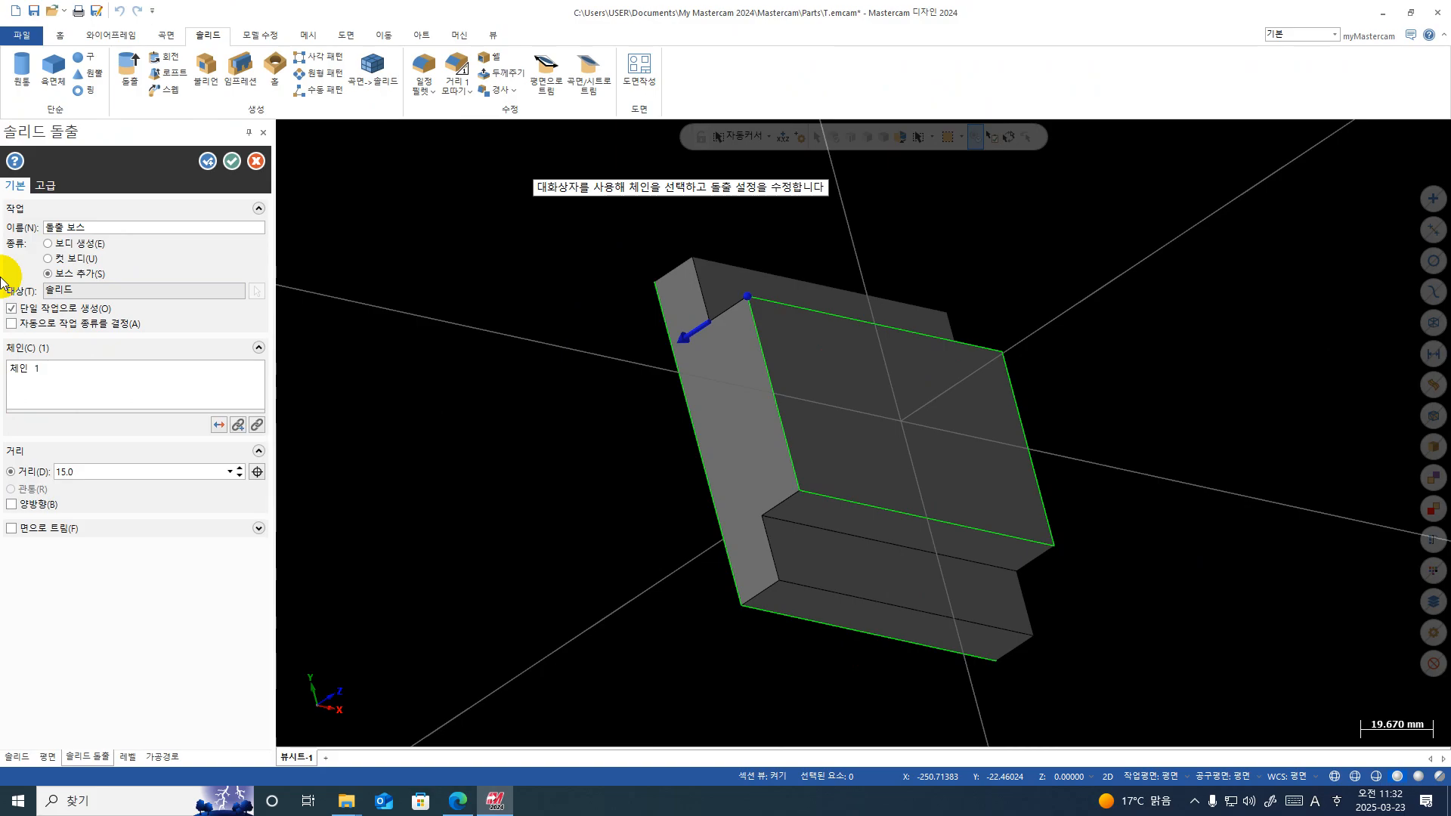
{"action": "left_click", "coordinate": [232, 161]}
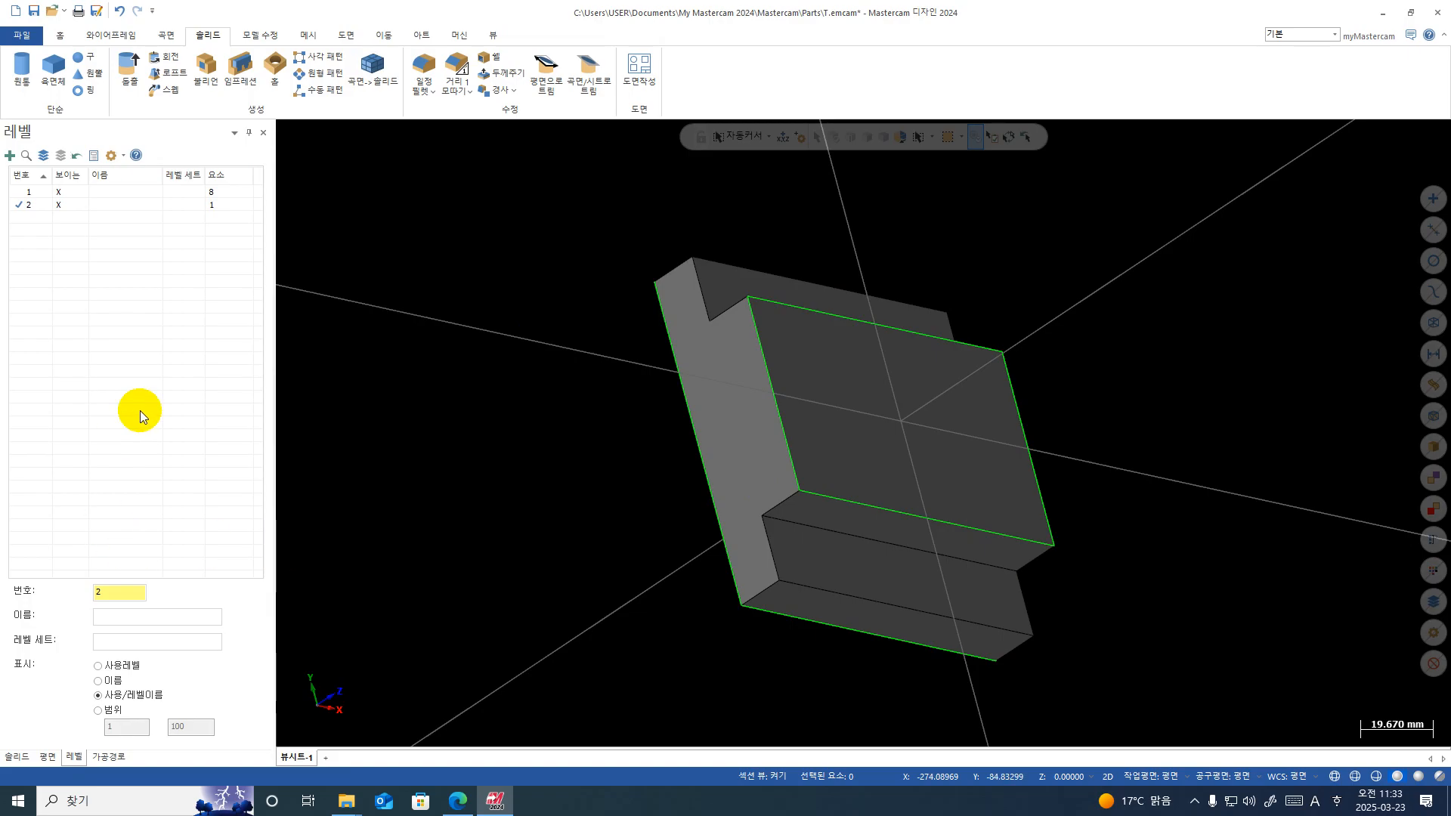
{"action": "left_click", "coordinate": [900, 411]}
{"action": "key", "text": "Delete"}
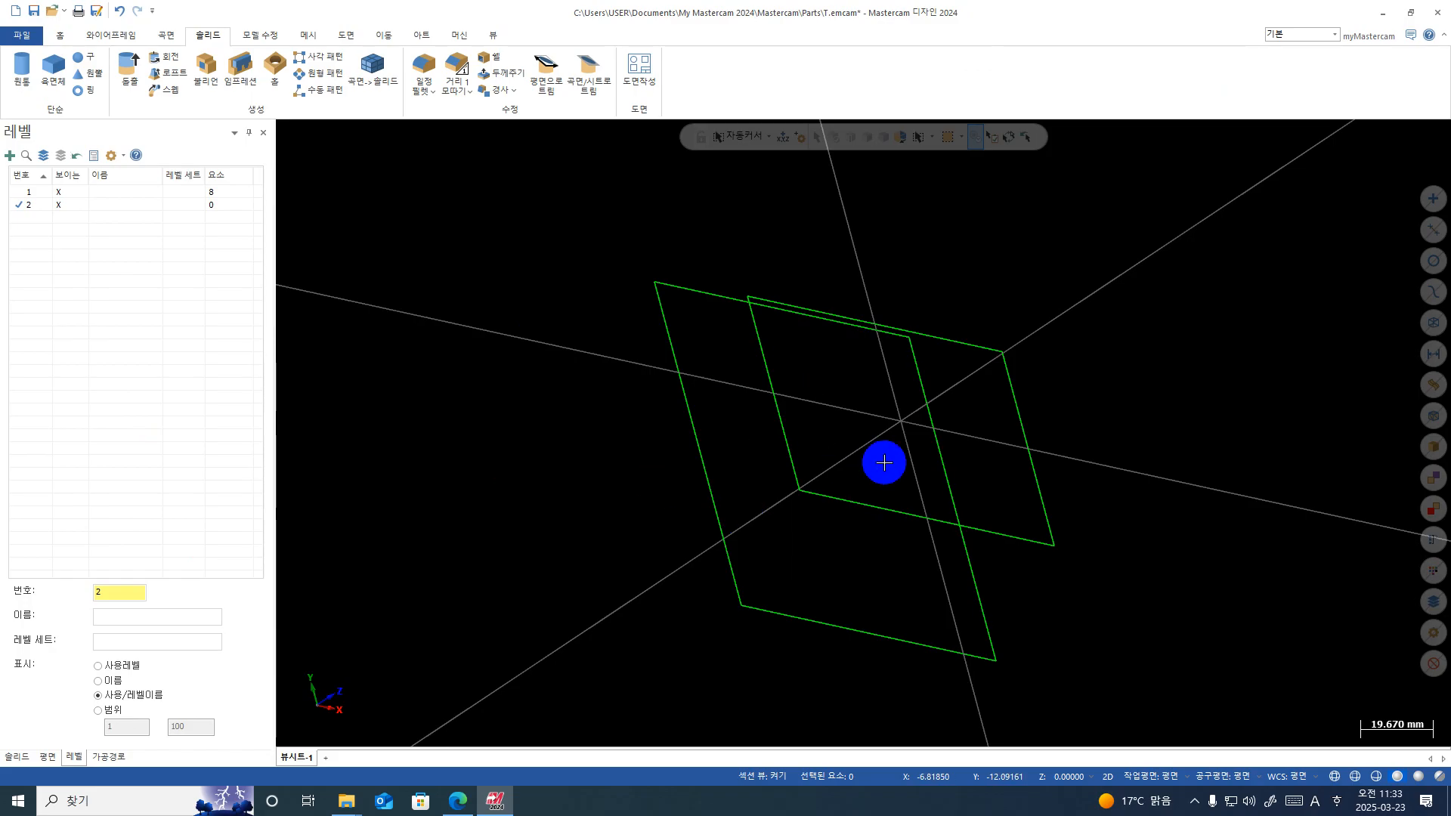
Step: Extrude the lower 100 mm square as a new 15 mm body, keeping Extrude active for another operation
{"action": "left_click", "coordinate": [130, 75]}
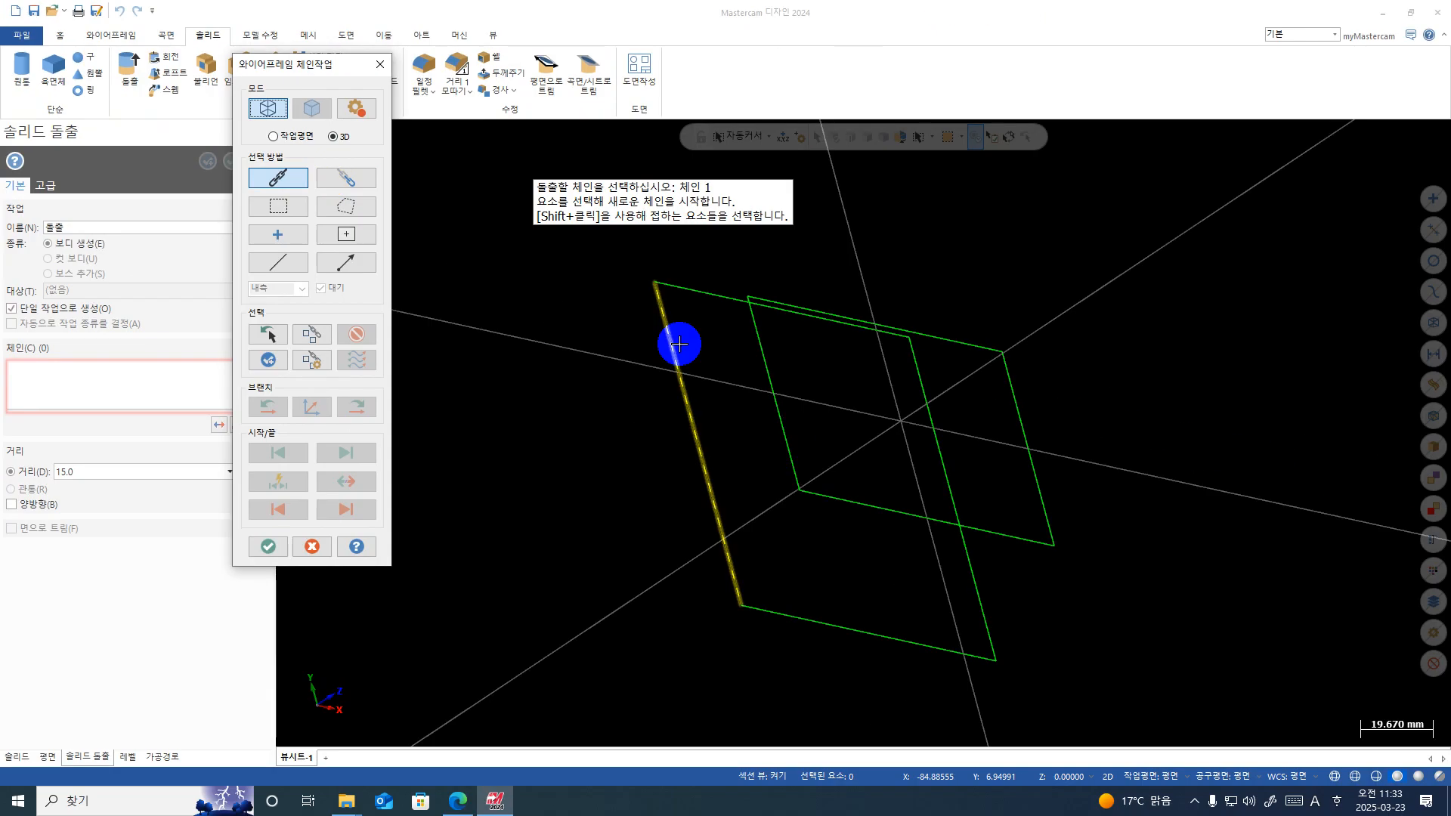
{"action": "left_click", "coordinate": [686, 285]}
{"action": "key", "text": "Return"}
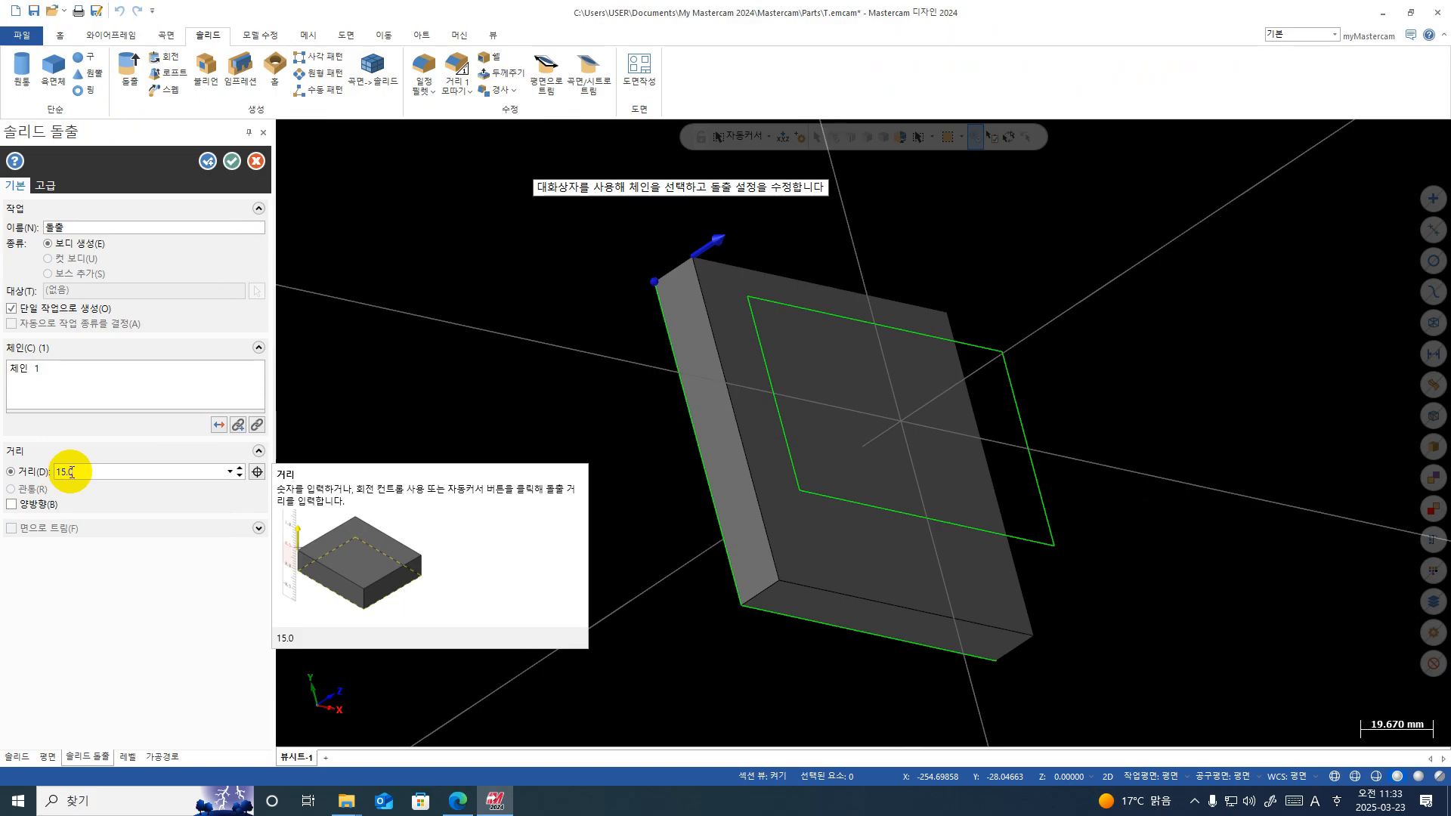
{"action": "left_click", "coordinate": [207, 162]}
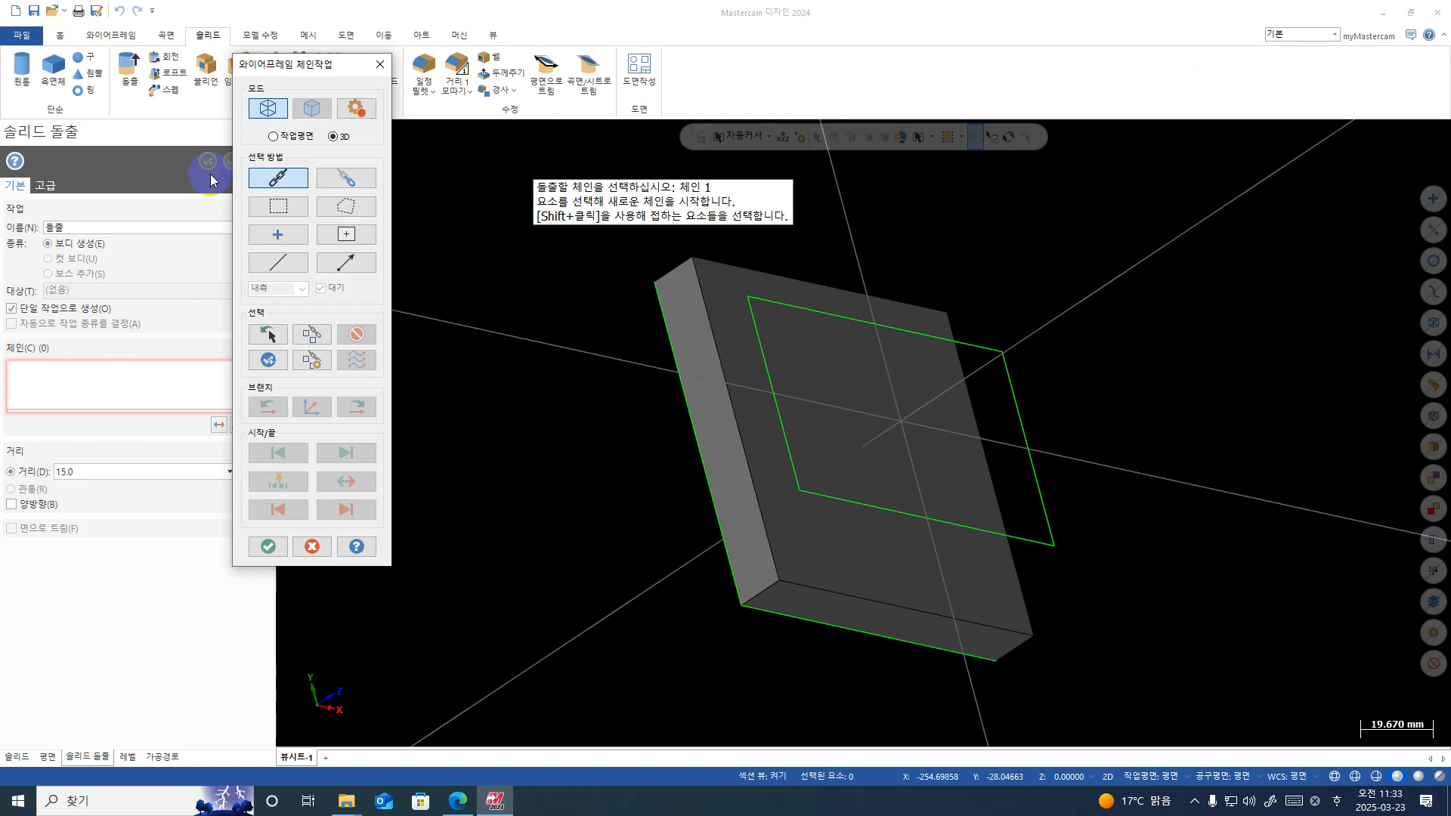
Step: Chain the upper 100 × 60 mm rectangle and extrude it 15 mm toward the base as an added boss
{"action": "left_click", "coordinate": [782, 309]}
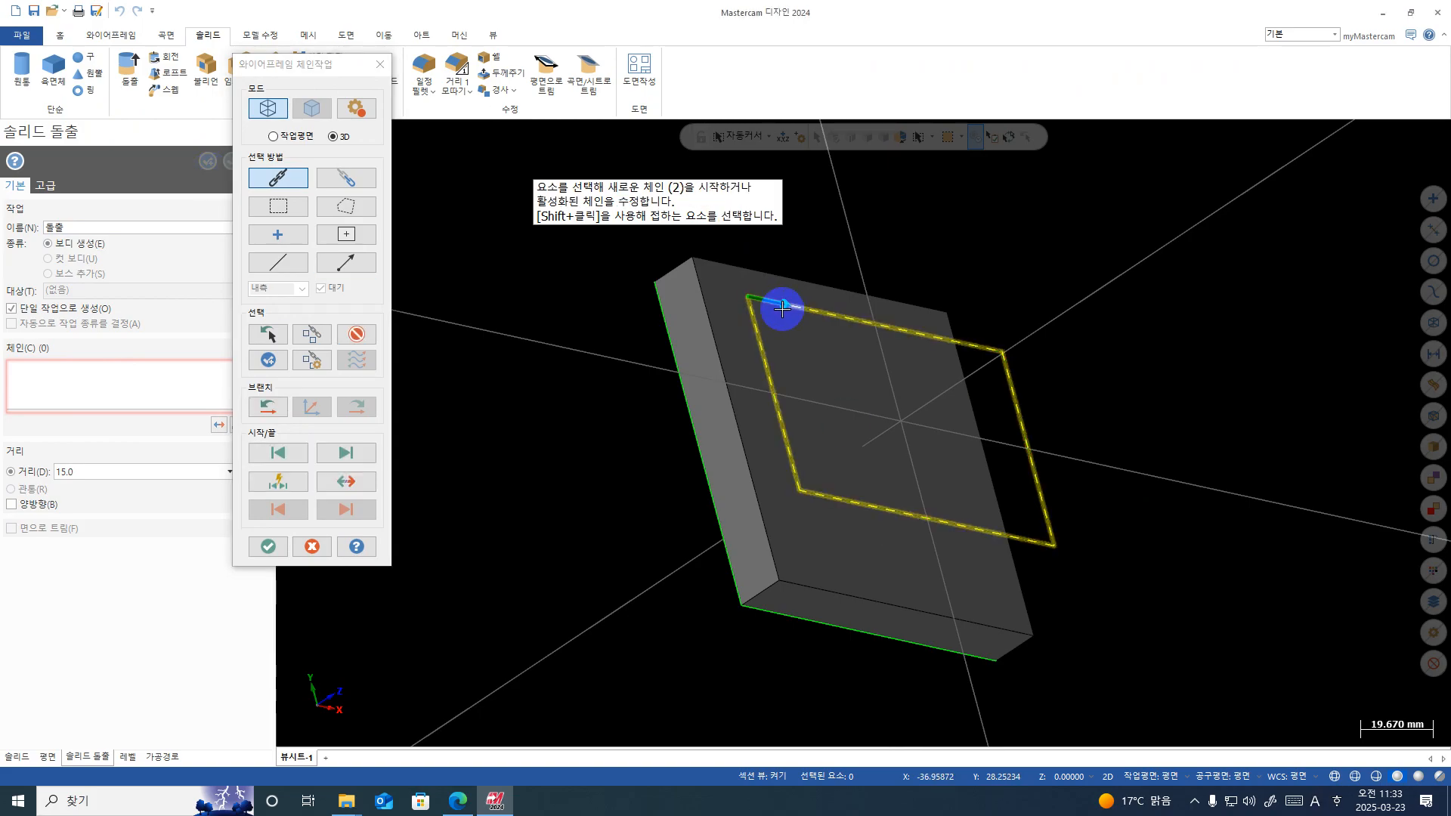
{"action": "key", "text": "Return"}
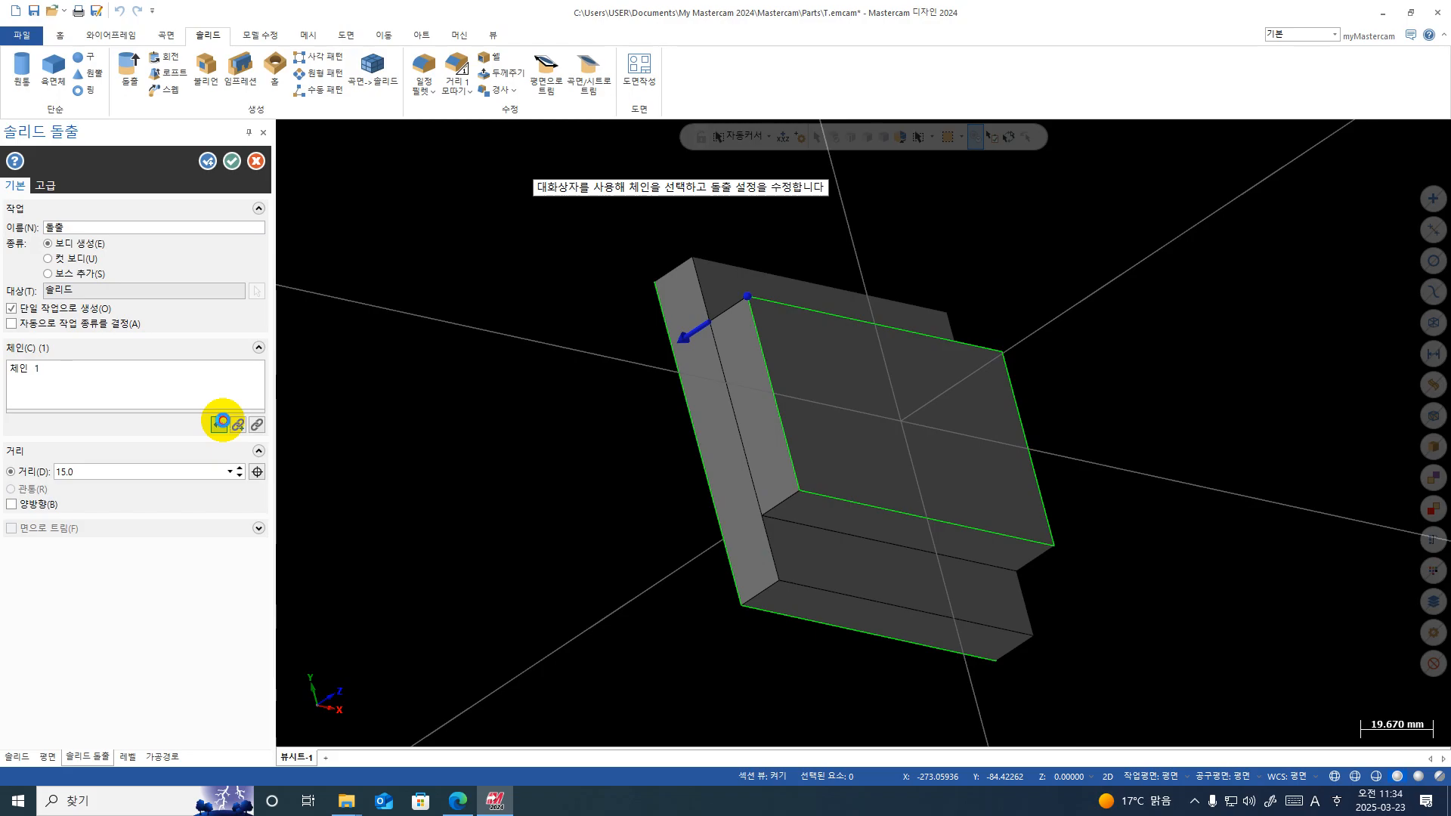
{"action": "left_click", "coordinate": [219, 424]}
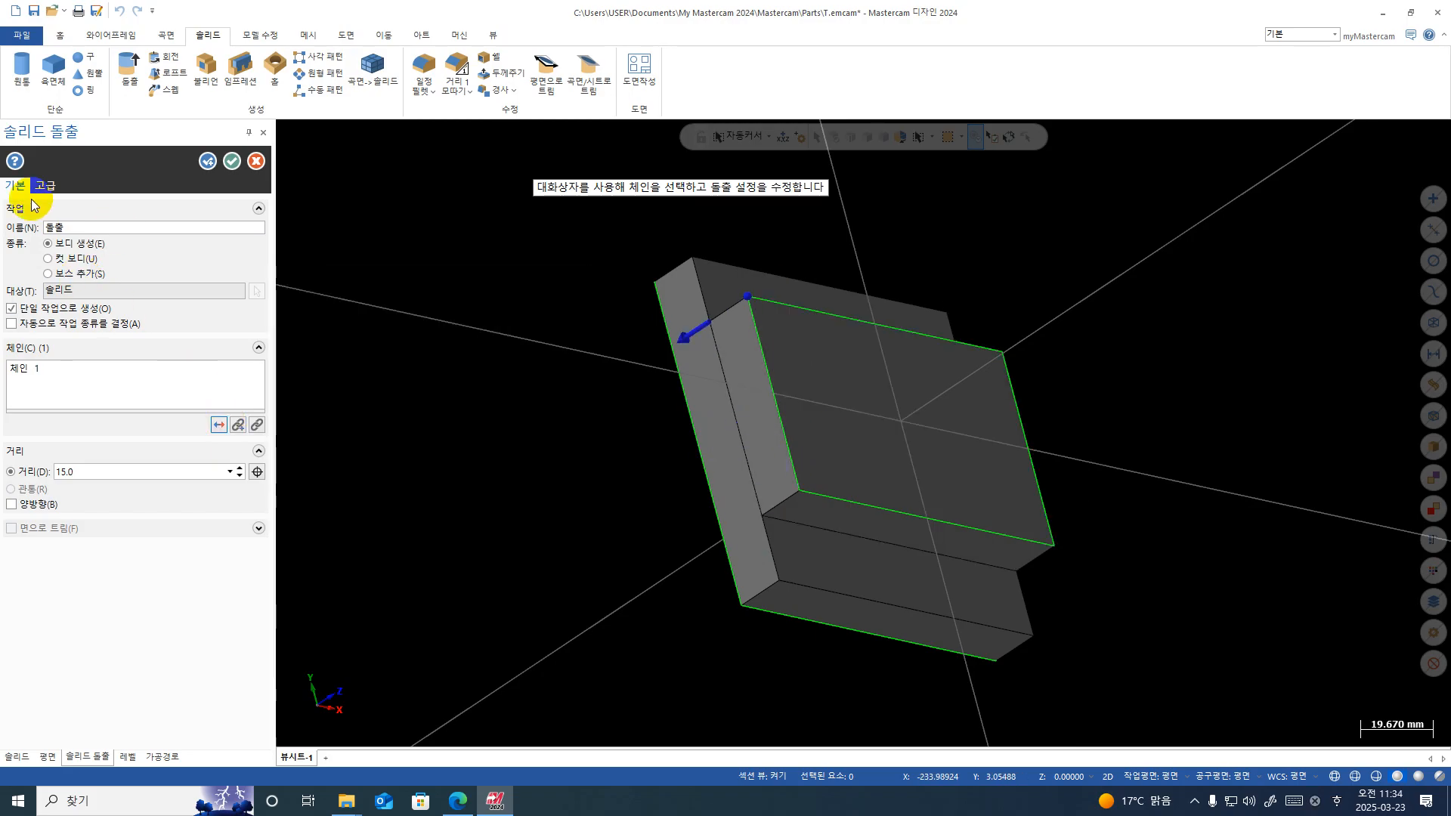
{"action": "left_click", "coordinate": [238, 164]}
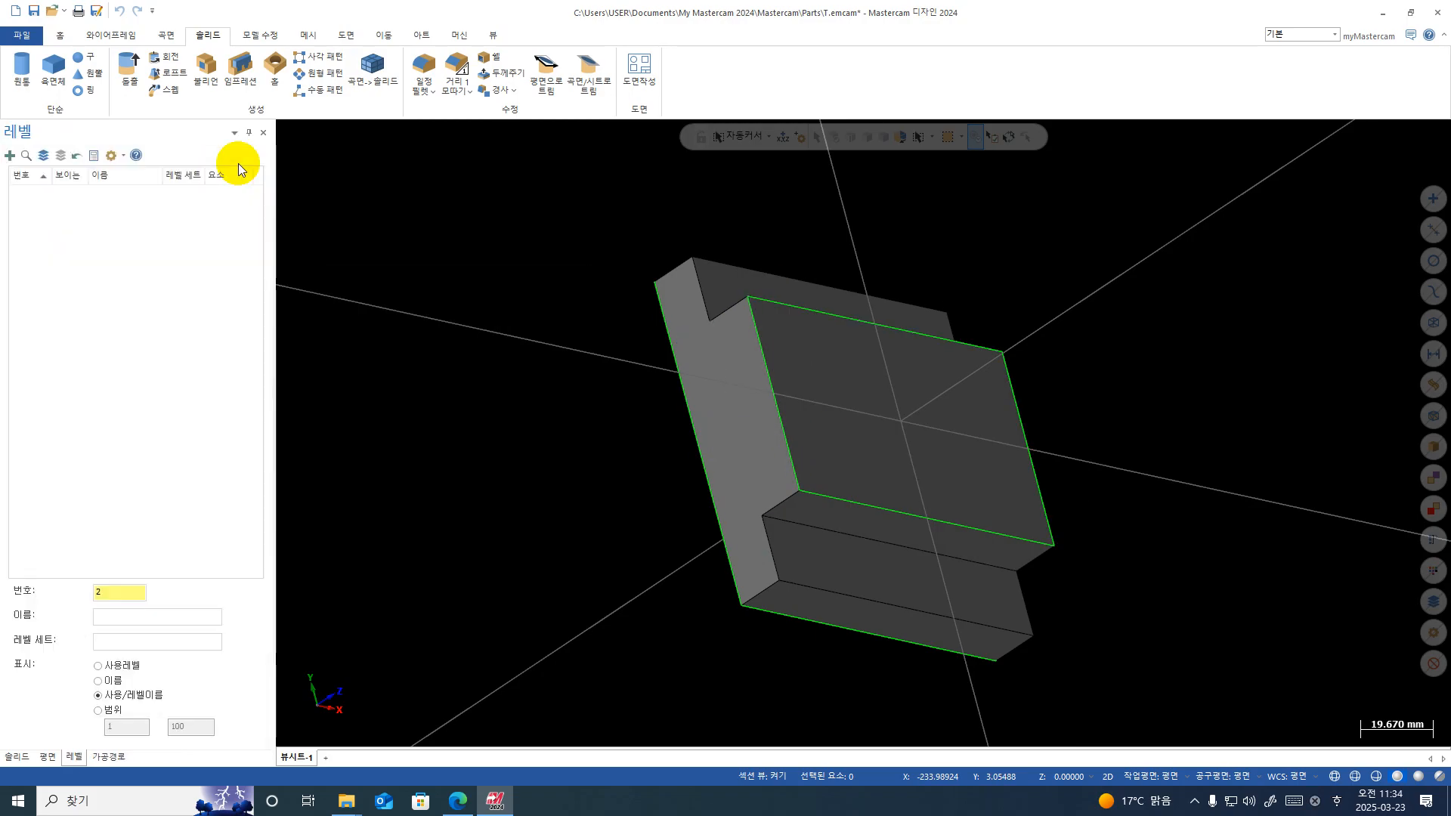
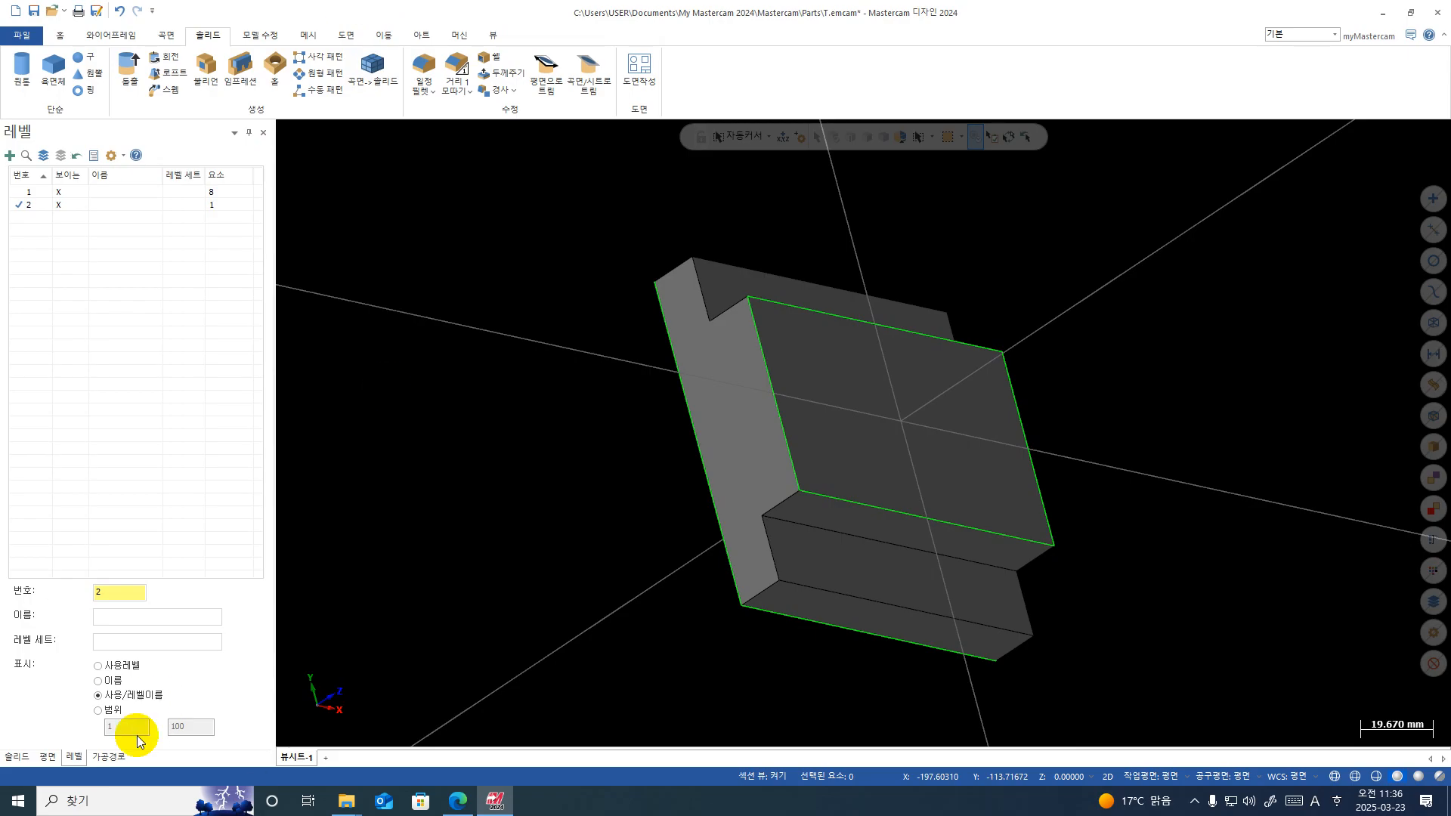
Step: Add a milling machine group using the FANUC_IN.mcam-mmd definition and set the graphics view to Top
{"action": "left_click", "coordinate": [121, 755]}
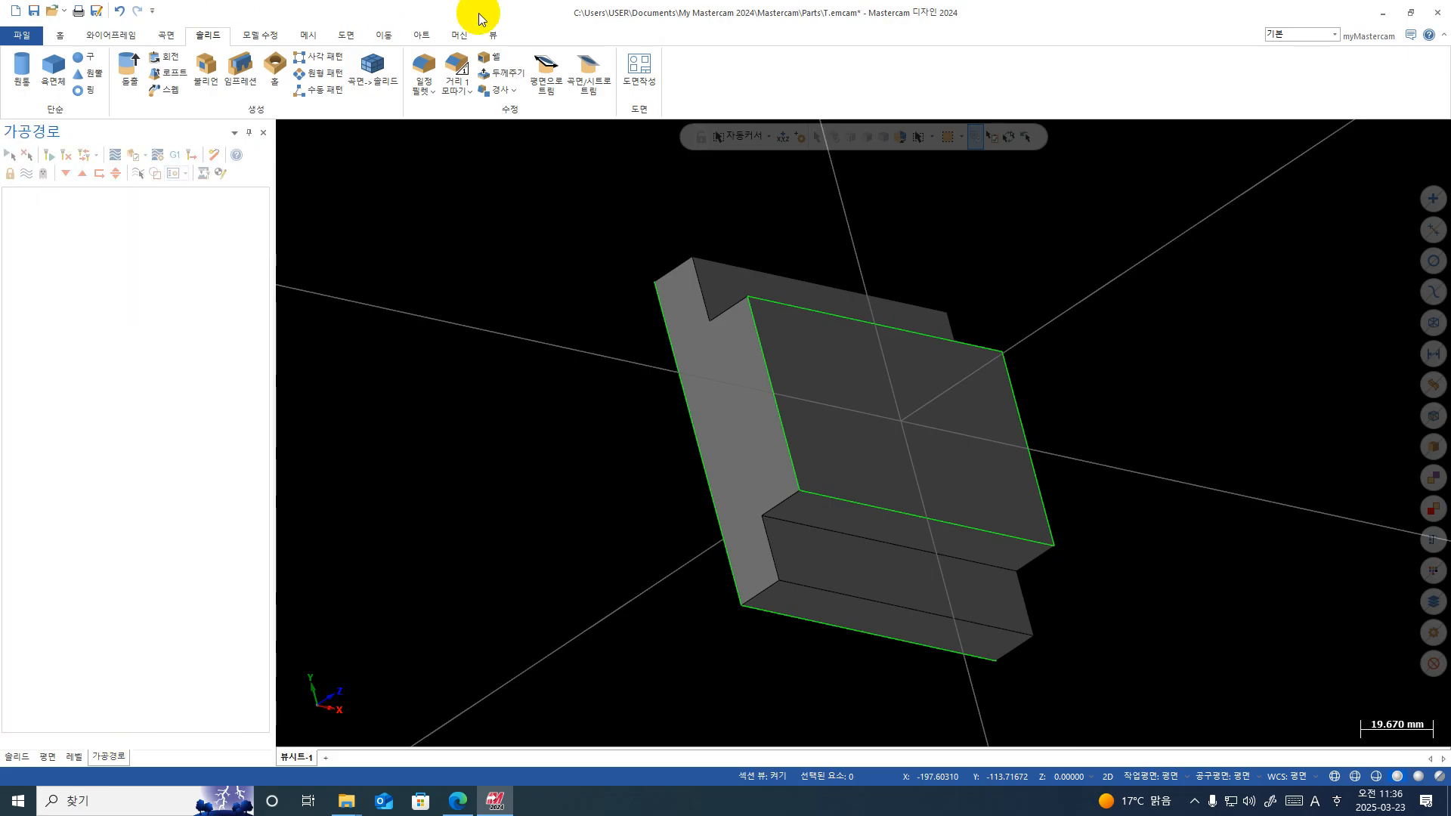
{"action": "left_click", "coordinate": [459, 35]}
{"action": "left_click", "coordinate": [32, 90]}
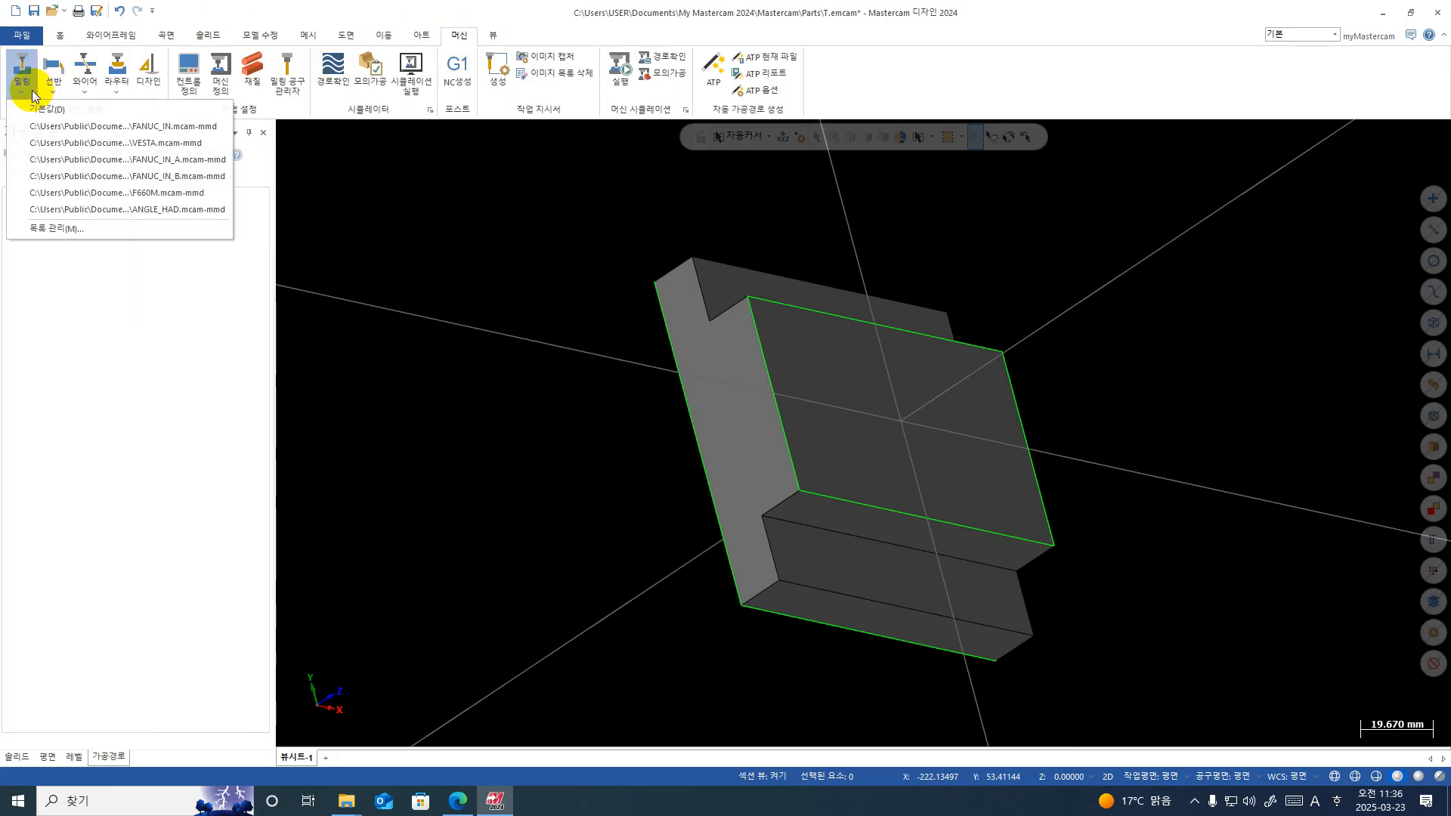
{"action": "left_click", "coordinate": [83, 126]}
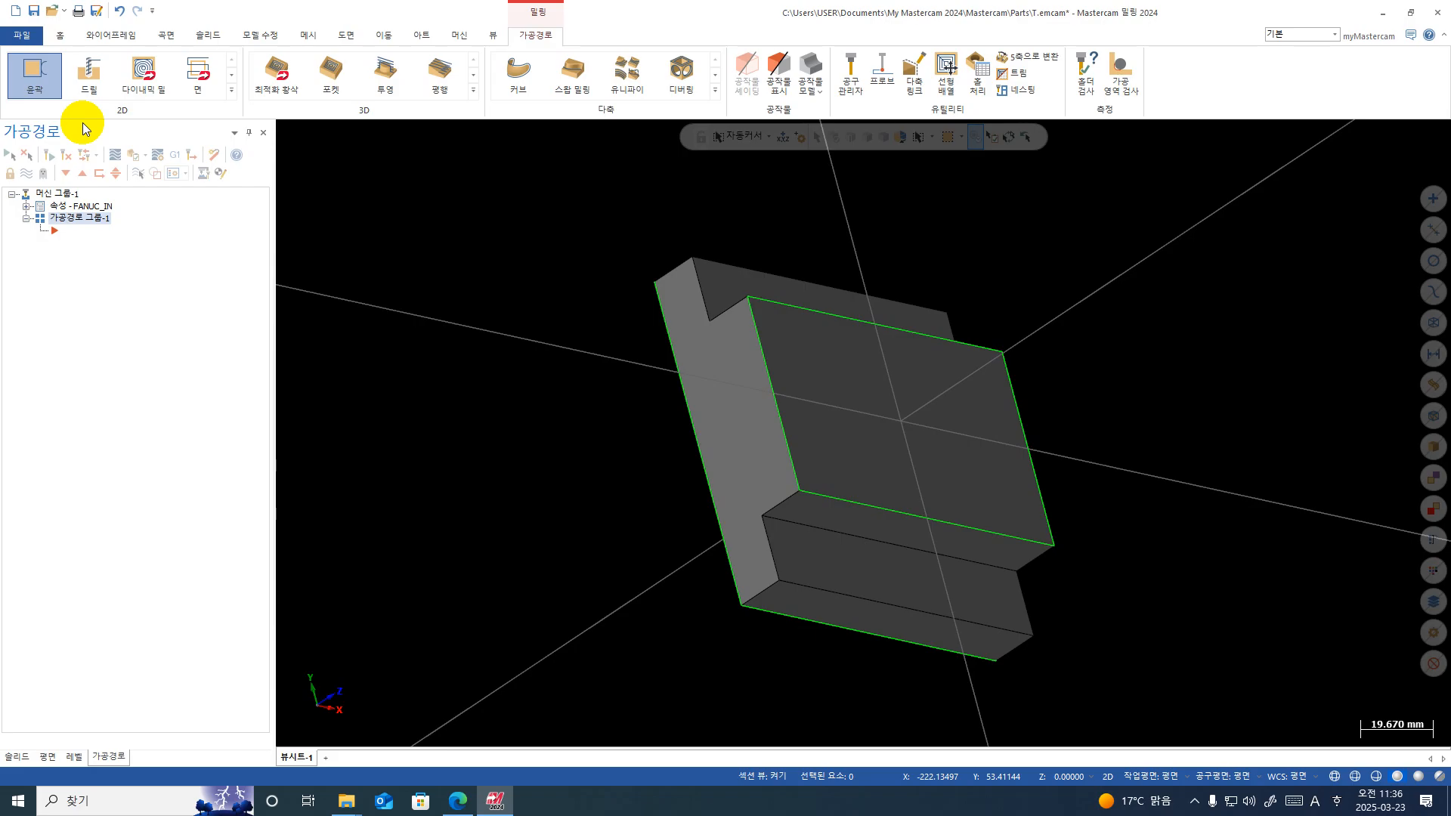
{"action": "right_click", "coordinate": [1119, 205]}
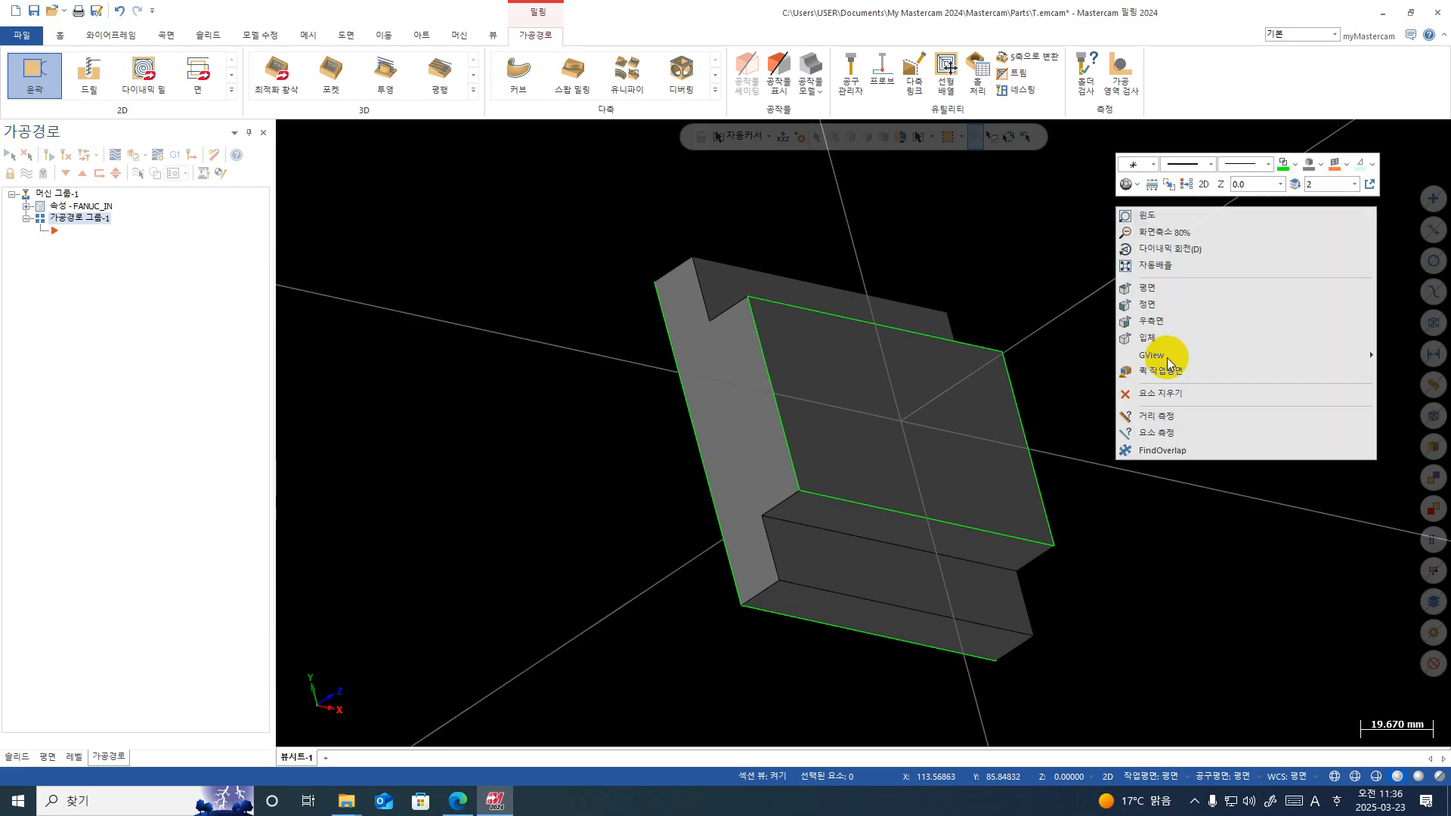
{"action": "left_click", "coordinate": [1140, 288]}
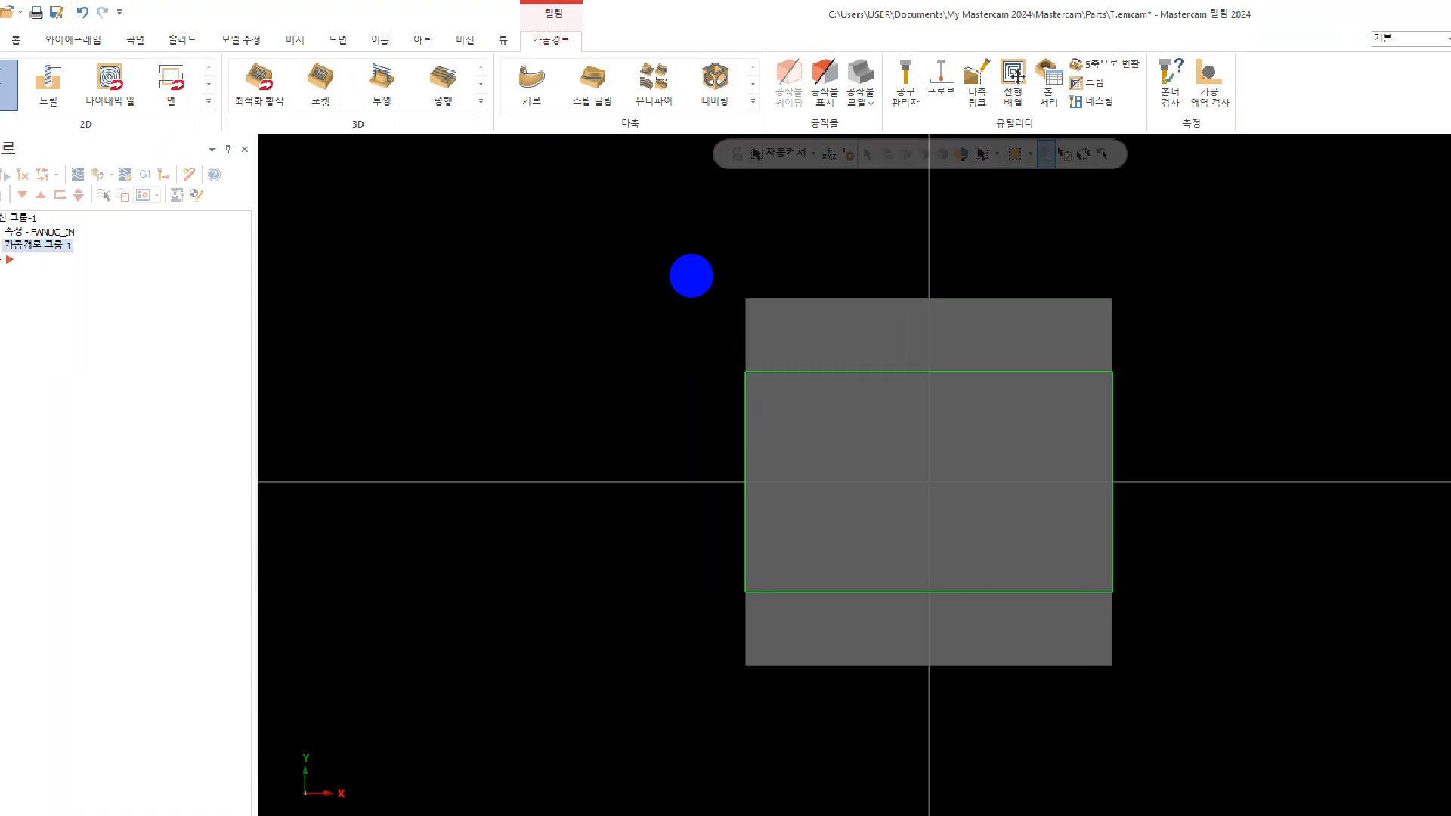
{"action": "left_click", "coordinate": [692, 276]}
{"action": "mouse_move", "coordinate": [672, 238]}
{"action": "left_mouse_down"}
{"action": "mouse_move", "coordinate": [981, 239]}
{"action": "mouse_move", "coordinate": [1086, 306]}
{"action": "mouse_move", "coordinate": [1089, 631]}
{"action": "mouse_move", "coordinate": [673, 589]}
{"action": "mouse_move", "coordinate": [675, 242]}
{"action": "left_mouse_up"}
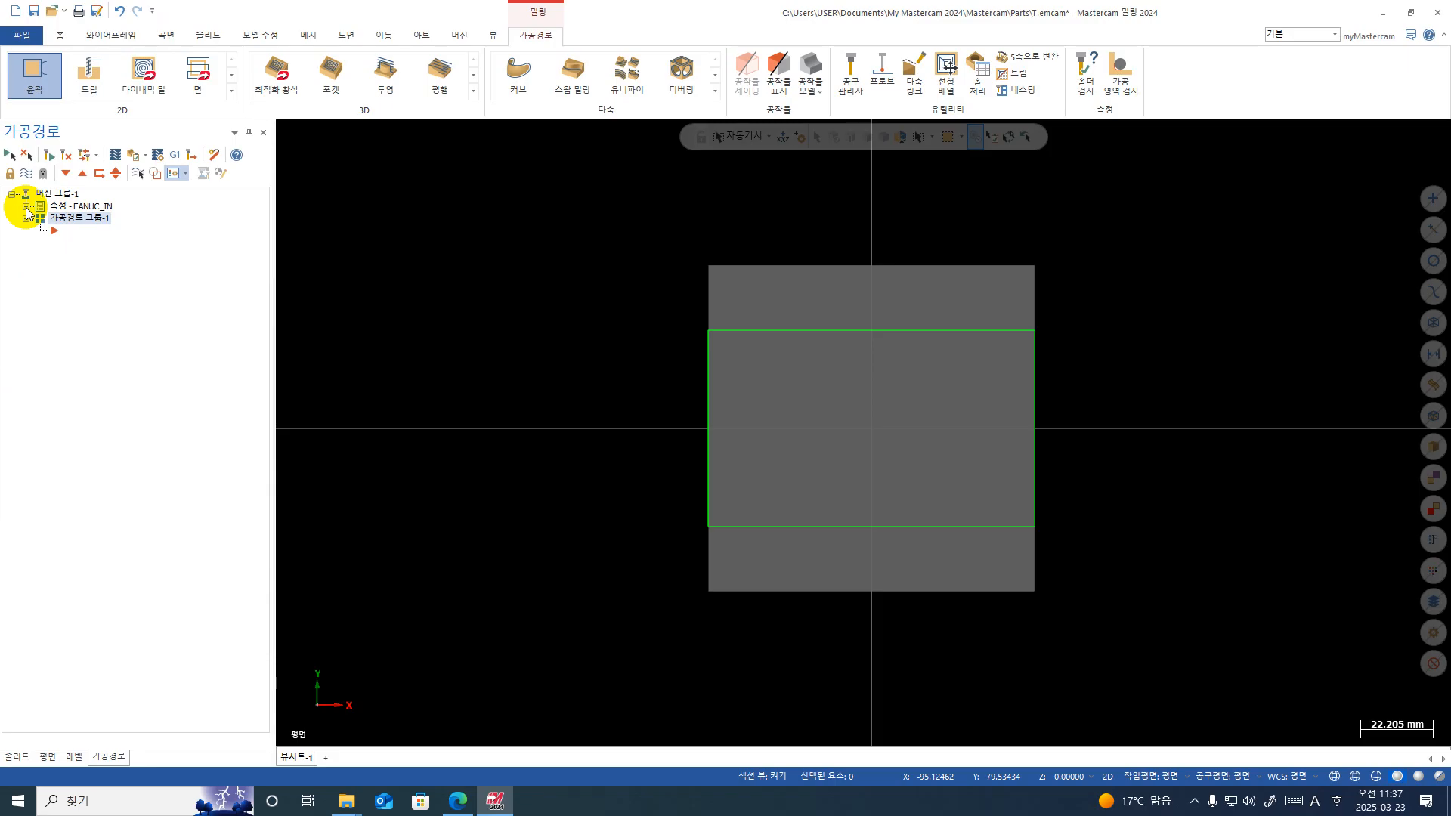
Step: Open the machine group's stock setup and start defining the stock with a bounding box
{"action": "left_click", "coordinate": [26, 207]}
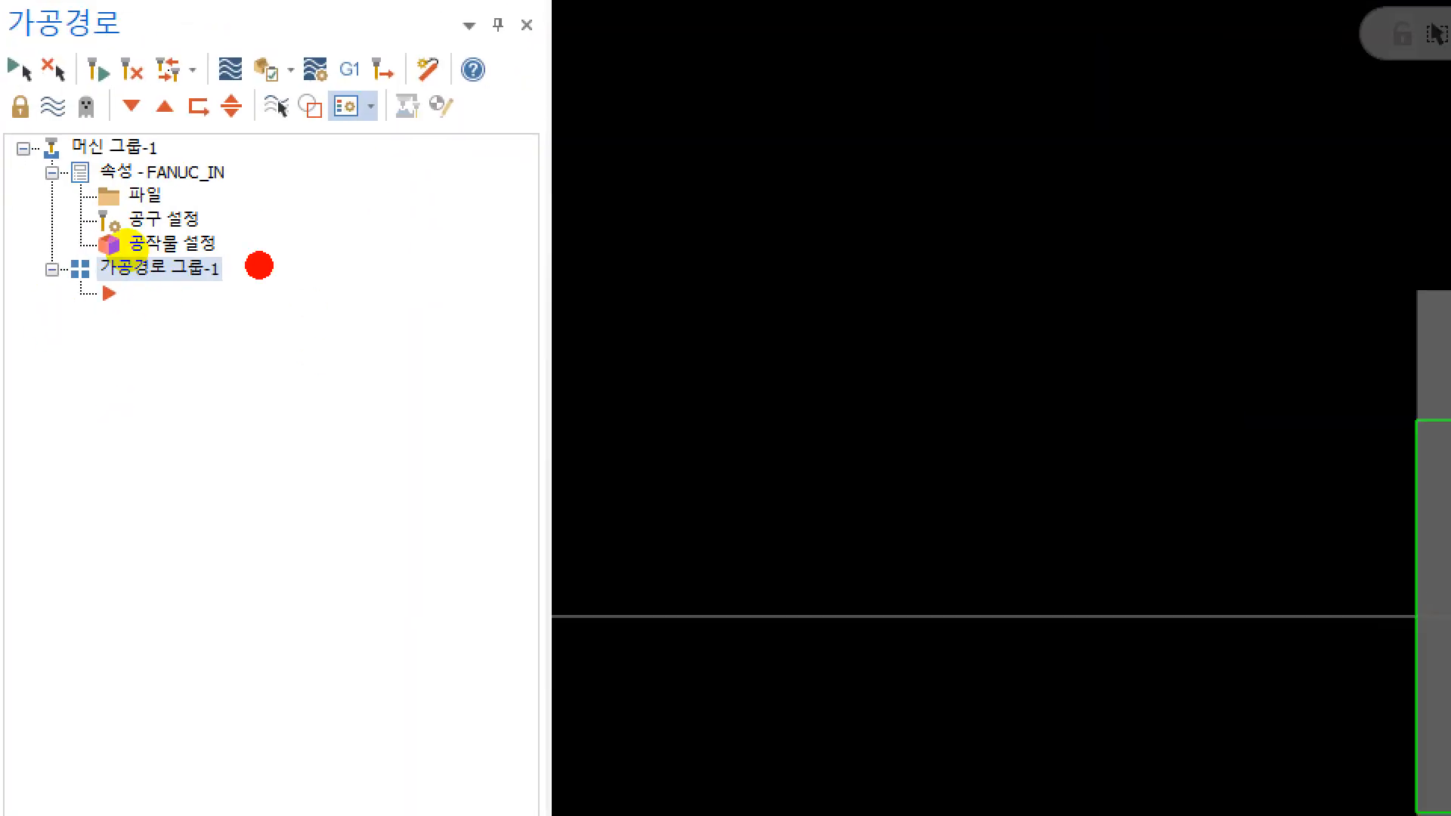
{"action": "left_click_drag", "start_coordinate": [259, 266], "coordinate": [237, 223]}
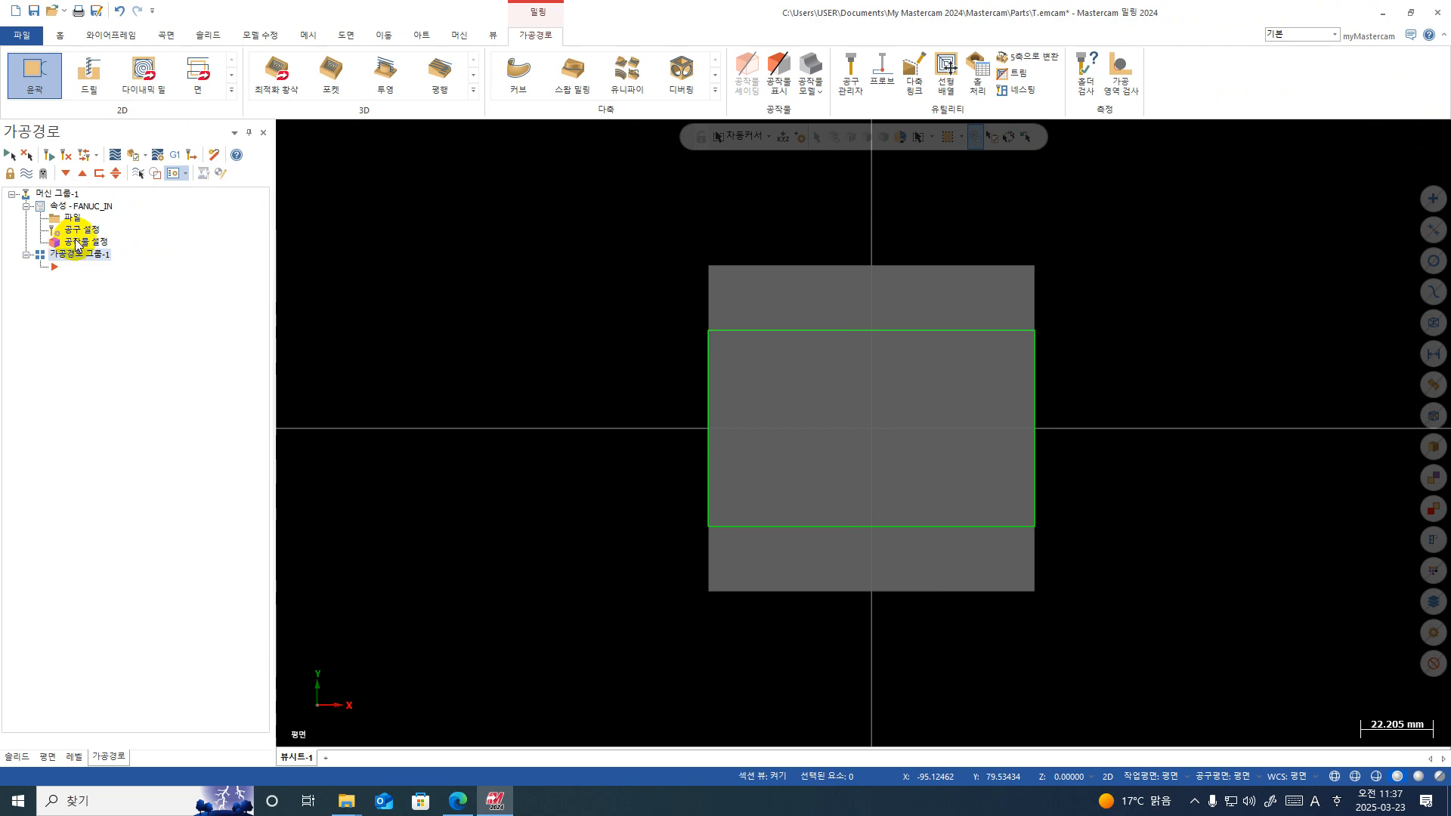
{"action": "left_click", "coordinate": [76, 243]}
{"action": "left_click", "coordinate": [76, 243]}
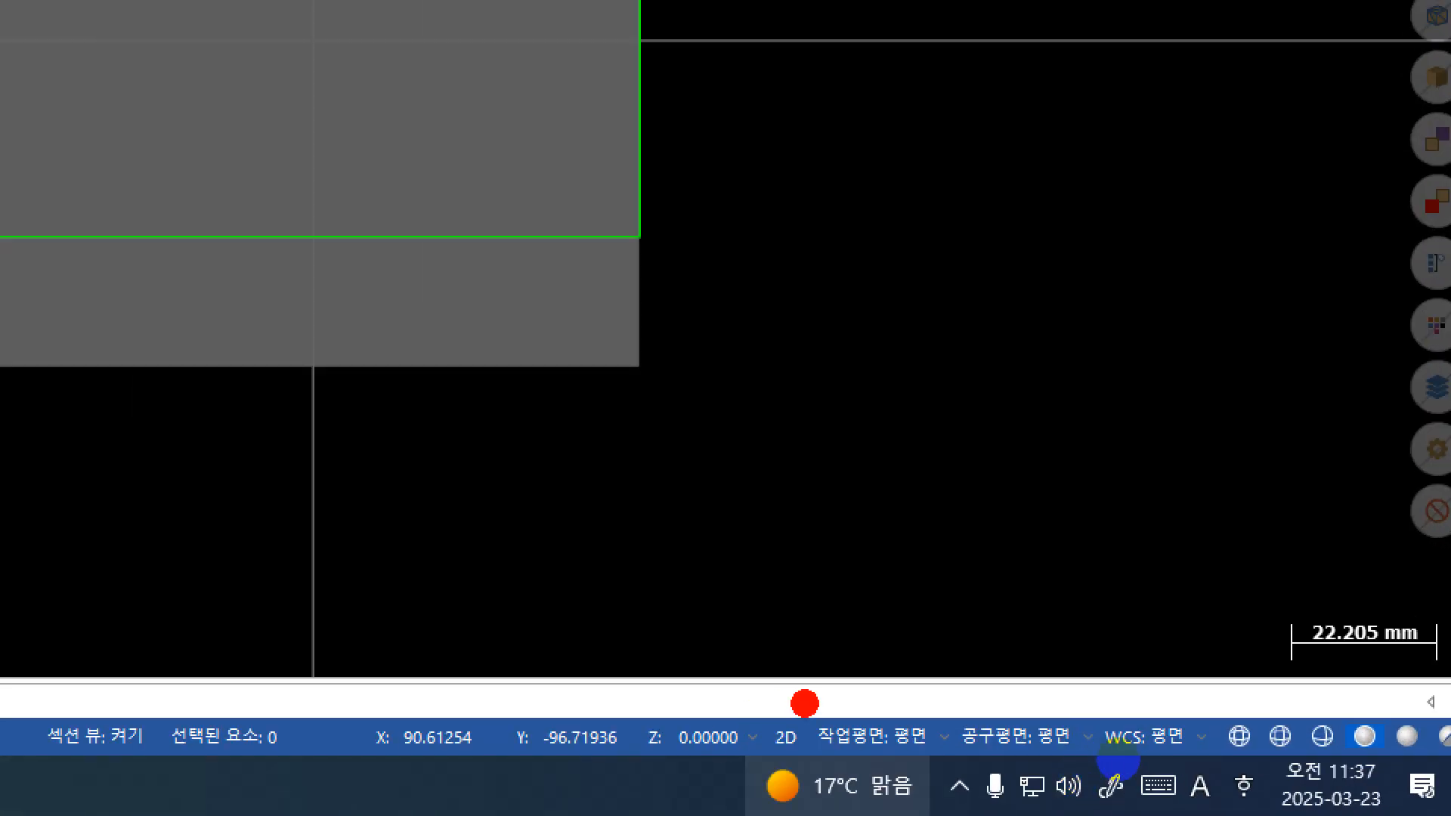
{"action": "mouse_move", "coordinate": [804, 703]}
{"action": "left_mouse_down"}
{"action": "mouse_move", "coordinate": [749, 805]}
{"action": "mouse_move", "coordinate": [784, 695]}
{"action": "left_mouse_up"}
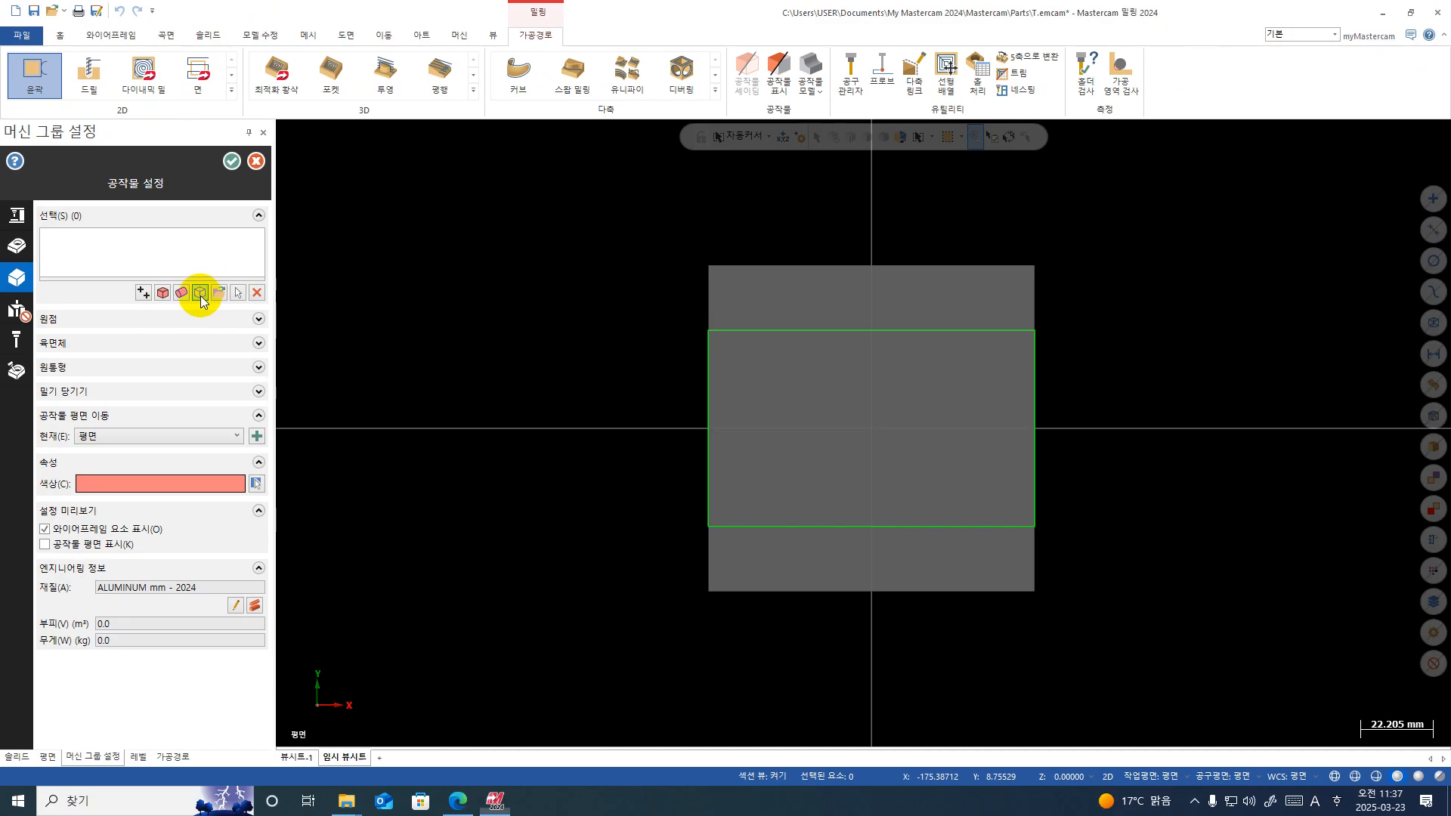
{"action": "left_click", "coordinate": [399, 402]}
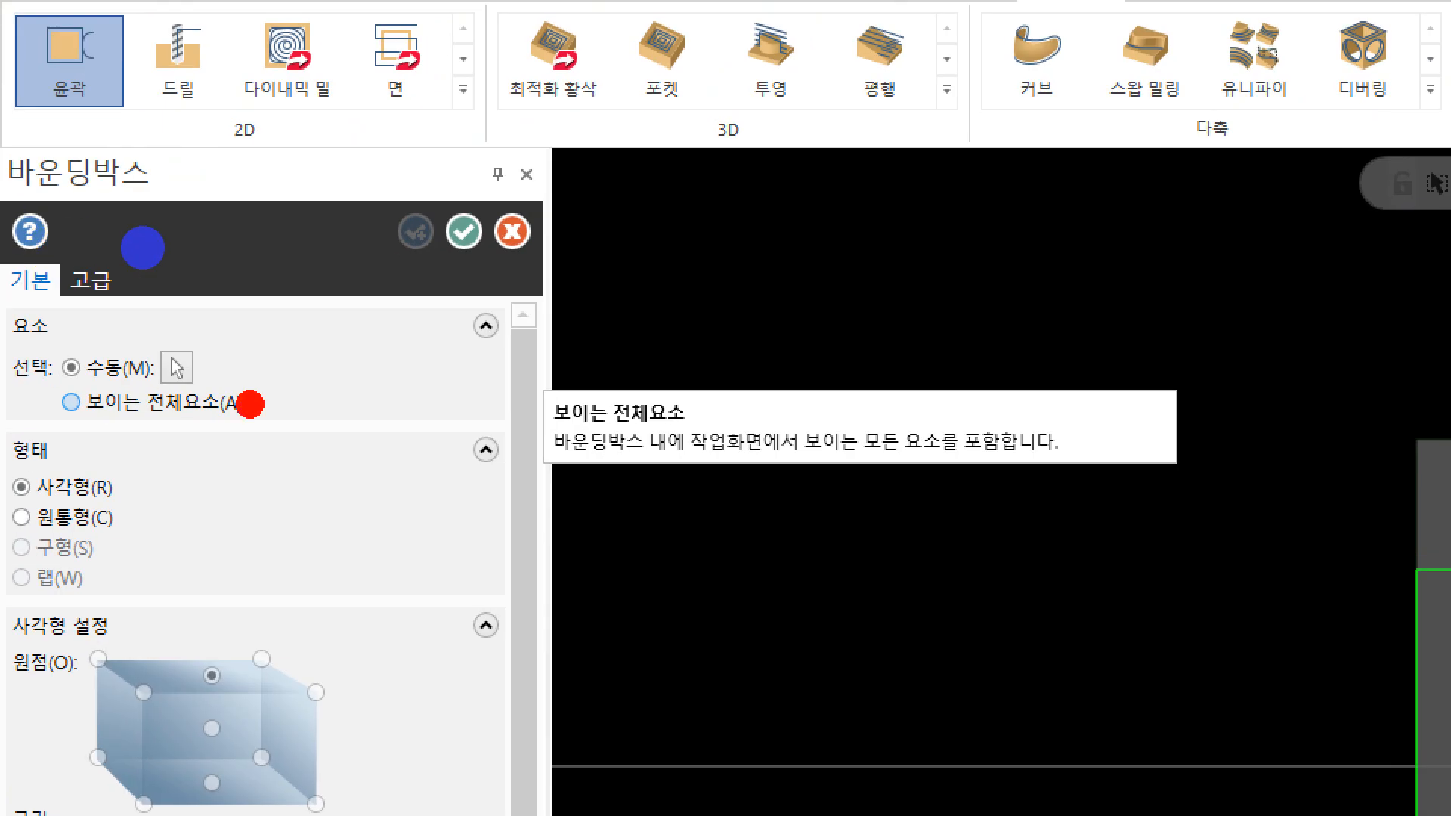
{"action": "mouse_move", "coordinate": [147, 249]}
{"action": "left_mouse_down"}
{"action": "mouse_move", "coordinate": [2, 246]}
{"action": "mouse_move", "coordinate": [188, 229]}
{"action": "left_mouse_up"}
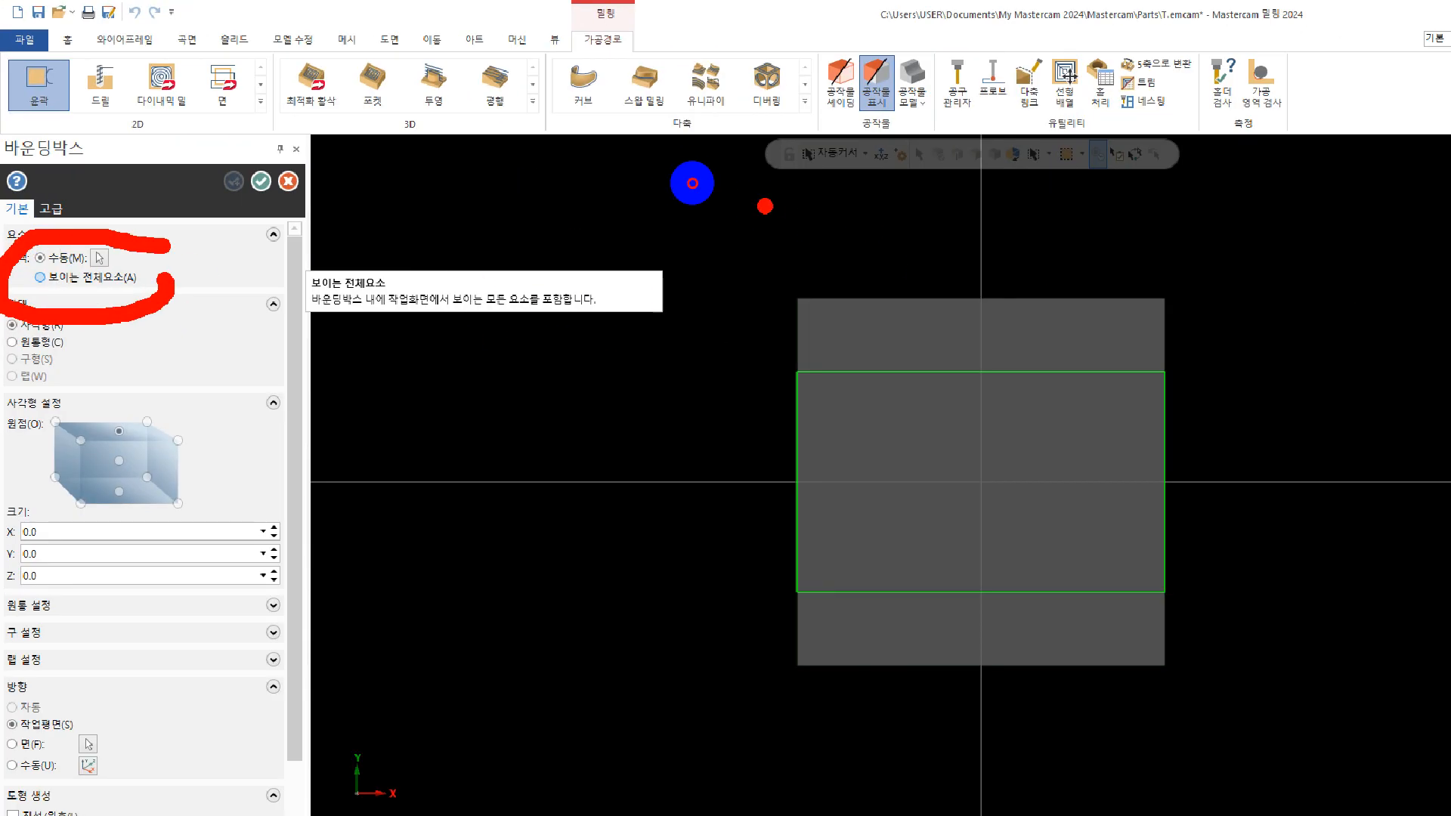
{"action": "mouse_move", "coordinate": [692, 182]}
{"action": "left_mouse_down"}
{"action": "mouse_move", "coordinate": [1215, 664]}
{"action": "mouse_move", "coordinate": [437, 625]}
{"action": "mouse_move", "coordinate": [463, 261]}
{"action": "left_mouse_up"}
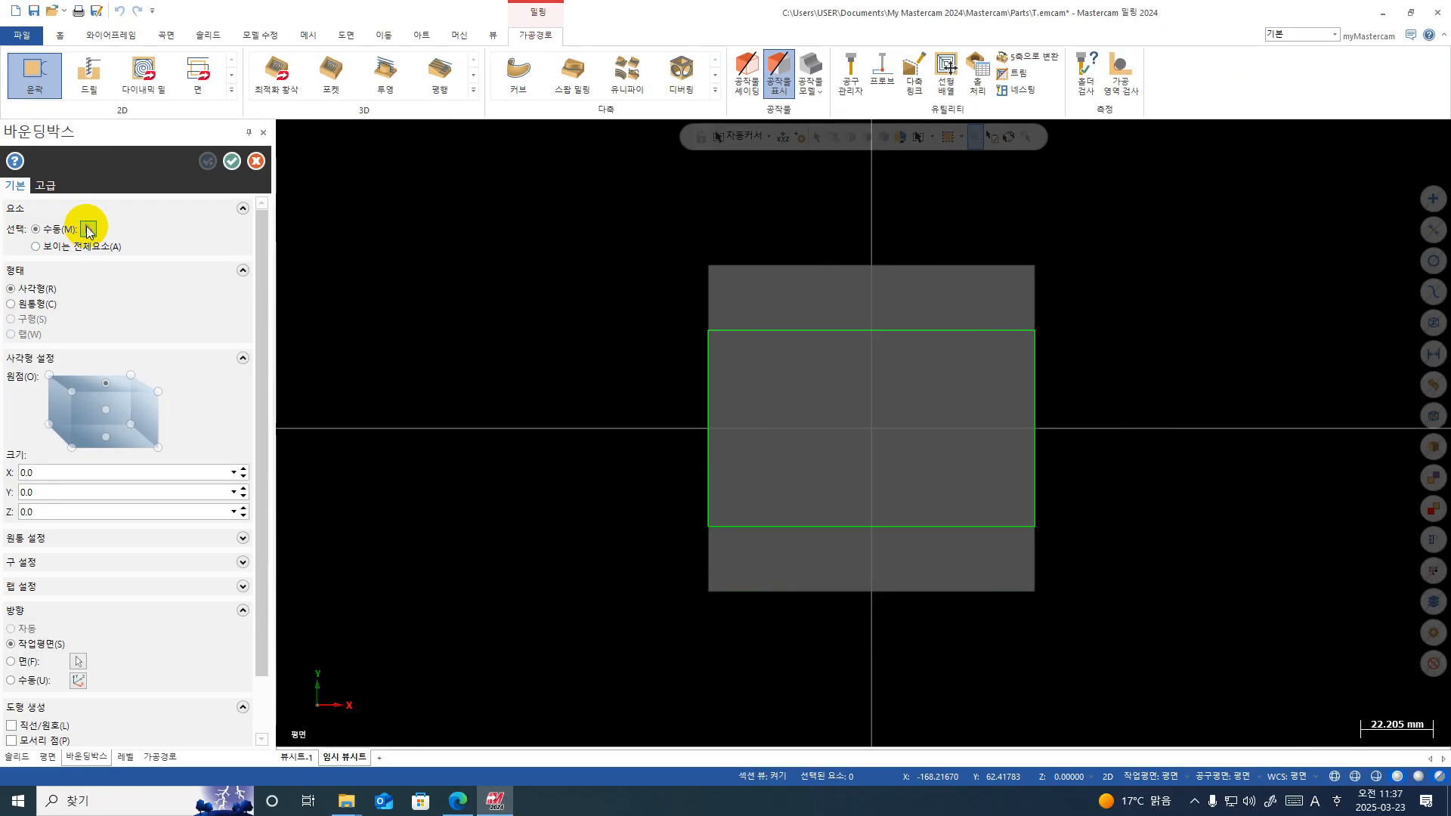
Step: Manually select the whole solid and its wireframe as the geometry for the rectangular bounding box
{"action": "left_click", "coordinate": [88, 229]}
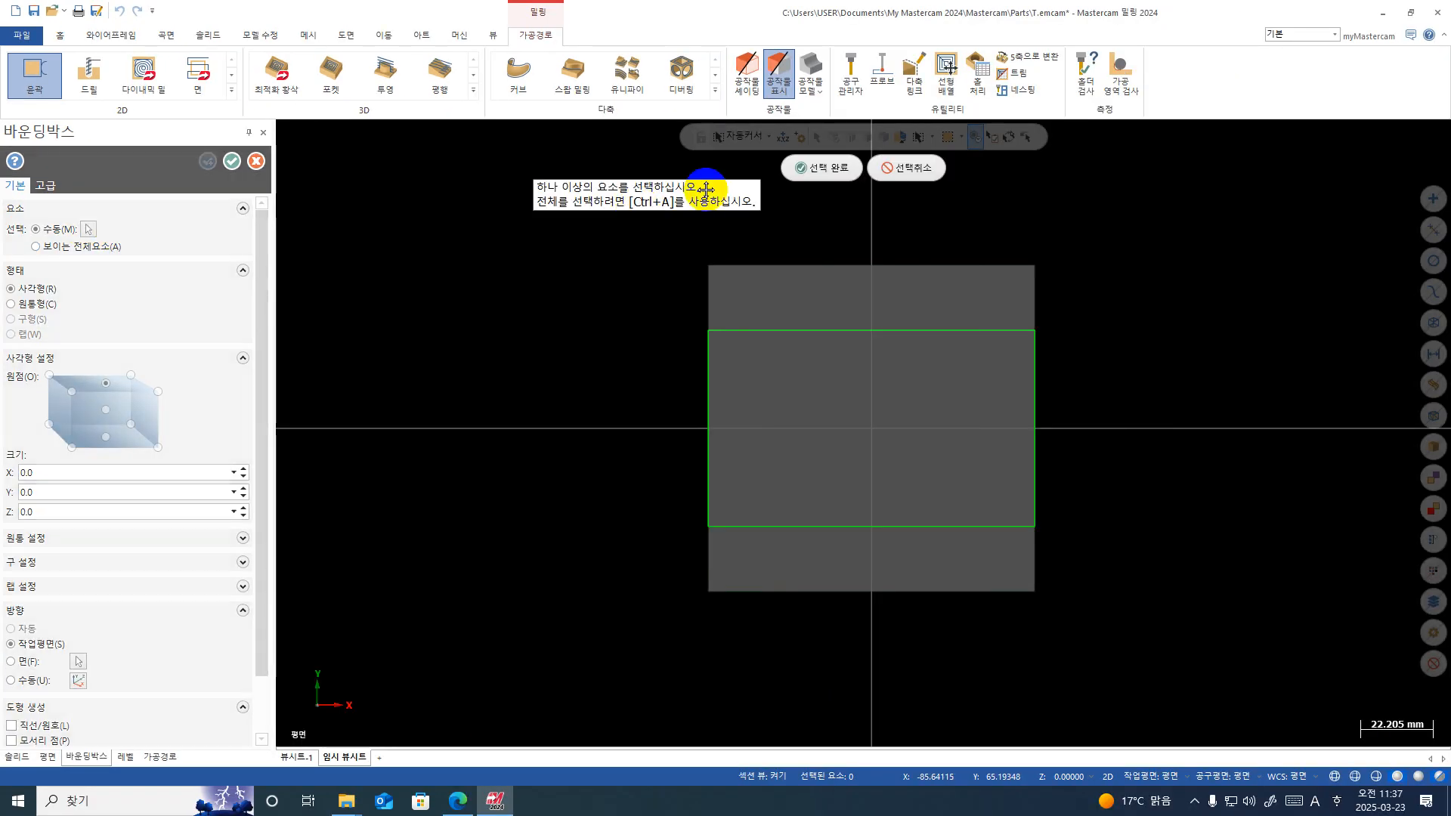
{"action": "left_click_drag", "start_coordinate": [572, 225], "coordinate": [1136, 696]}
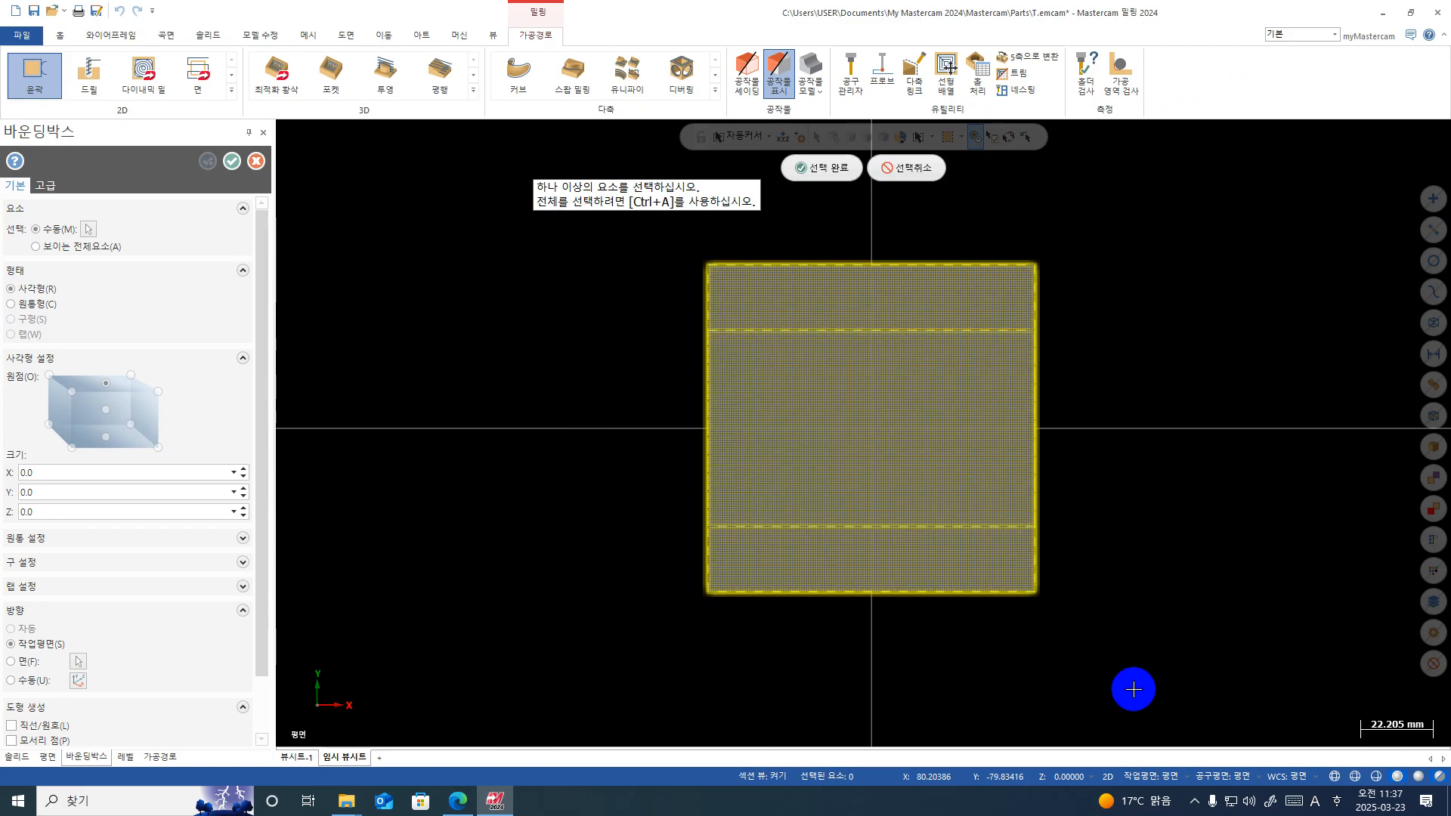
{"action": "left_click", "coordinate": [826, 167]}
{"action": "middle_click_drag", "start_coordinate": [888, 293], "coordinate": [875, 194]}
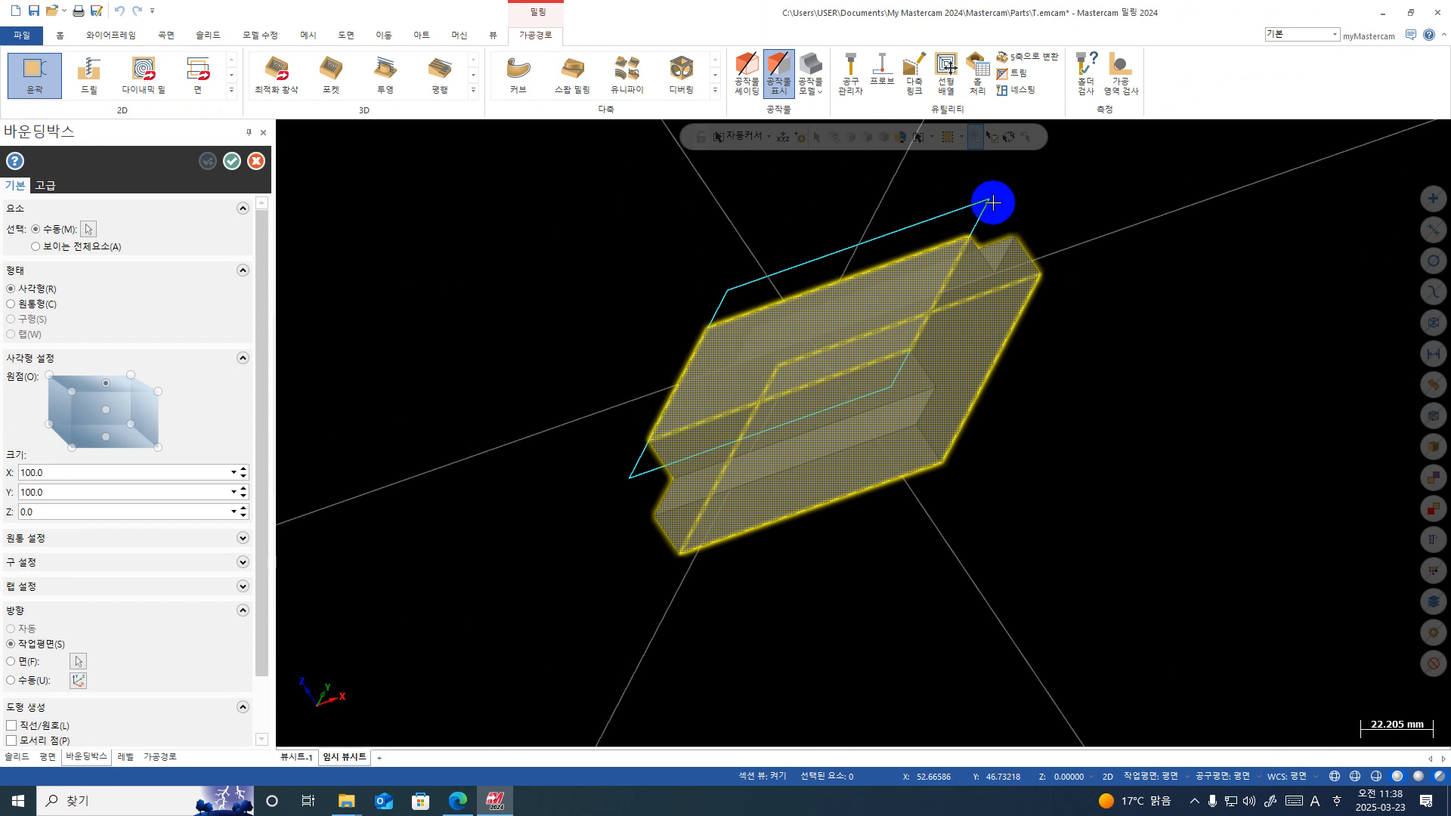
Step: Try enlarging the bounding box's X size by 20 mm to 120 mm, and reset it to 100 mm
{"action": "double_click", "coordinate": [59, 474]}
{"action": "left_click", "coordinate": [74, 474]}
{"action": "type", "text": "+"}
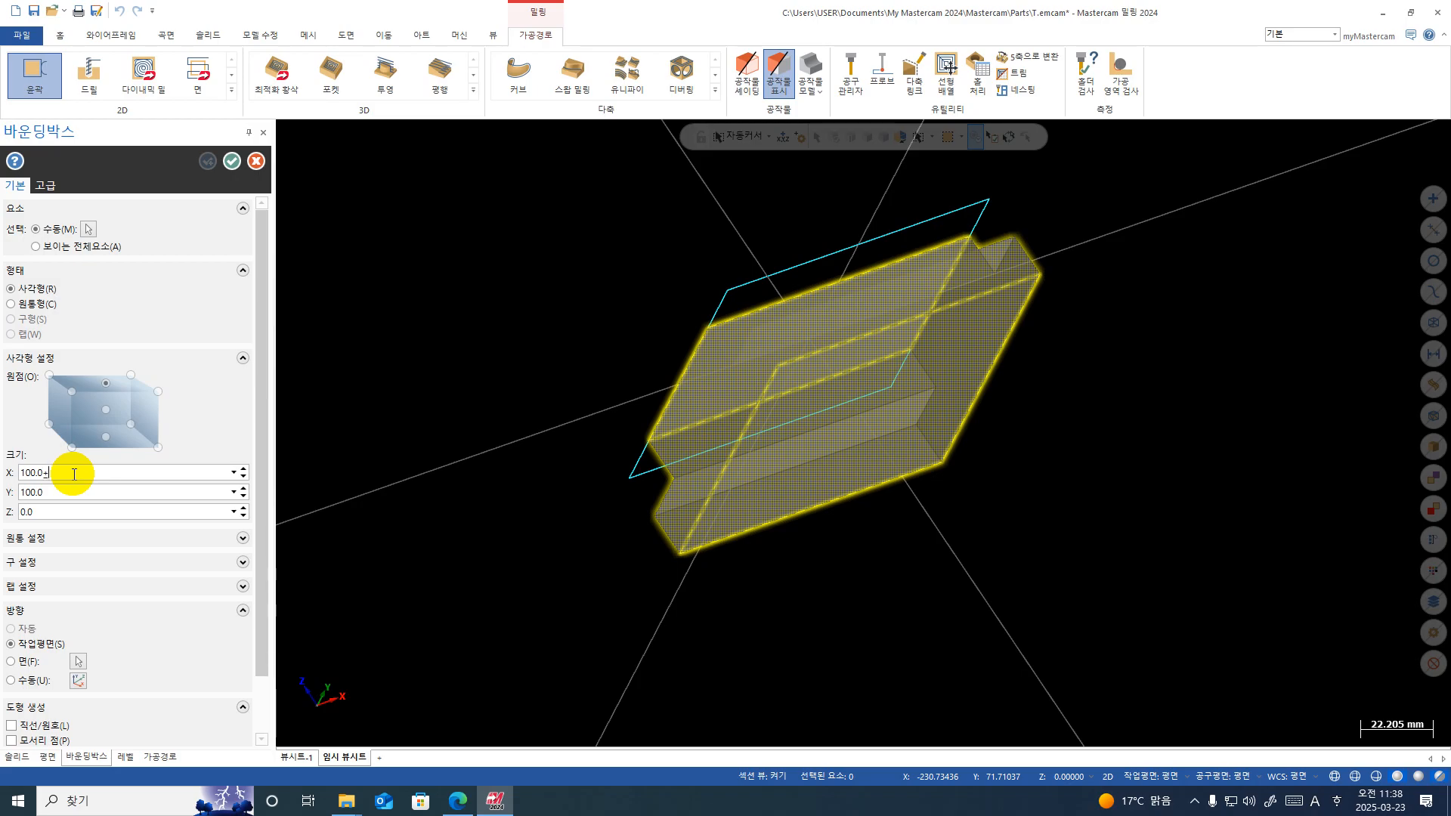
{"action": "type", "text": "20"}
{"action": "key", "text": "Return"}
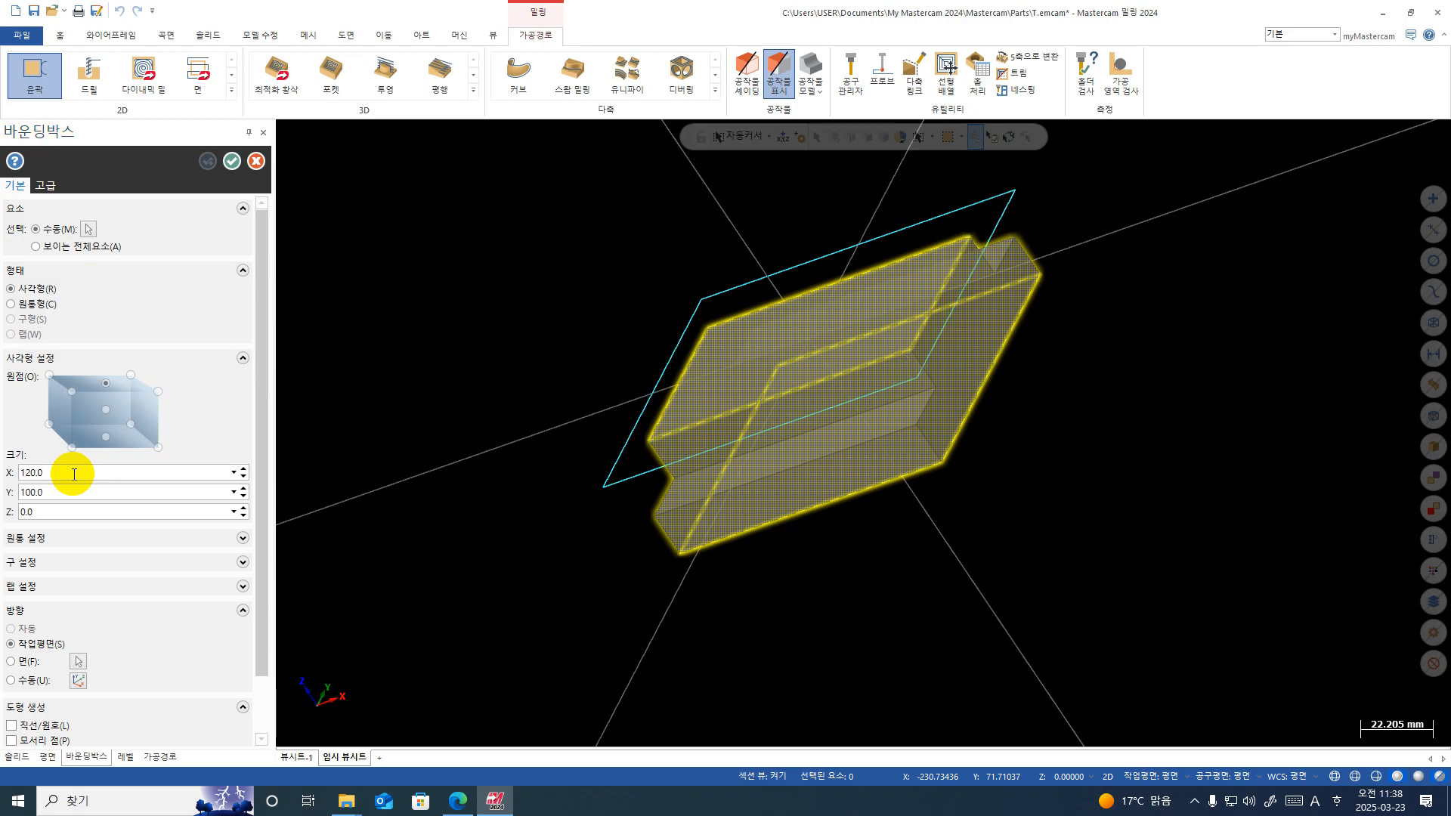
{"action": "left_click_drag", "start_coordinate": [86, 472], "coordinate": [3, 470]}
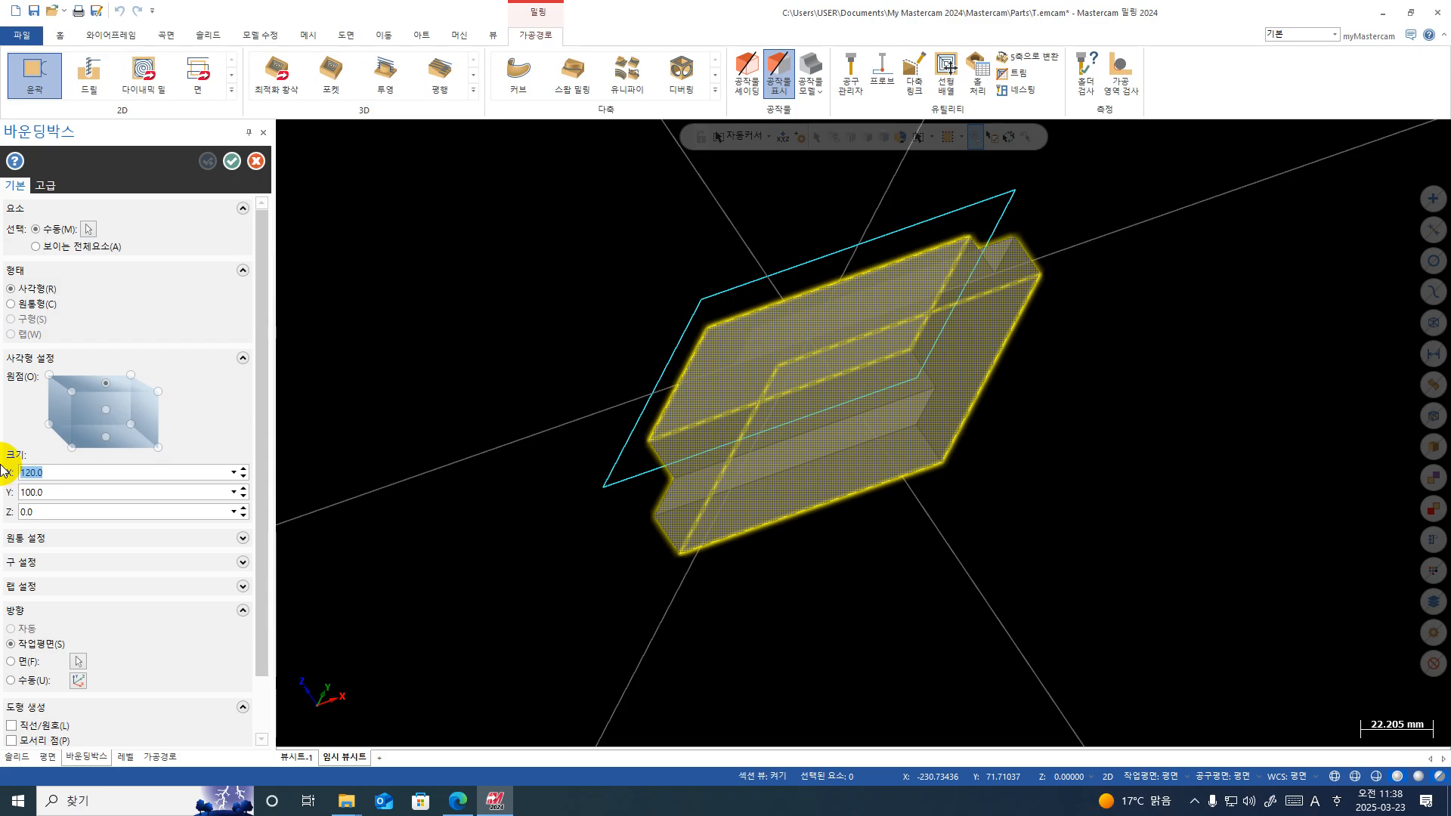
{"action": "type", "text": "100"}
{"action": "key", "text": "Return"}
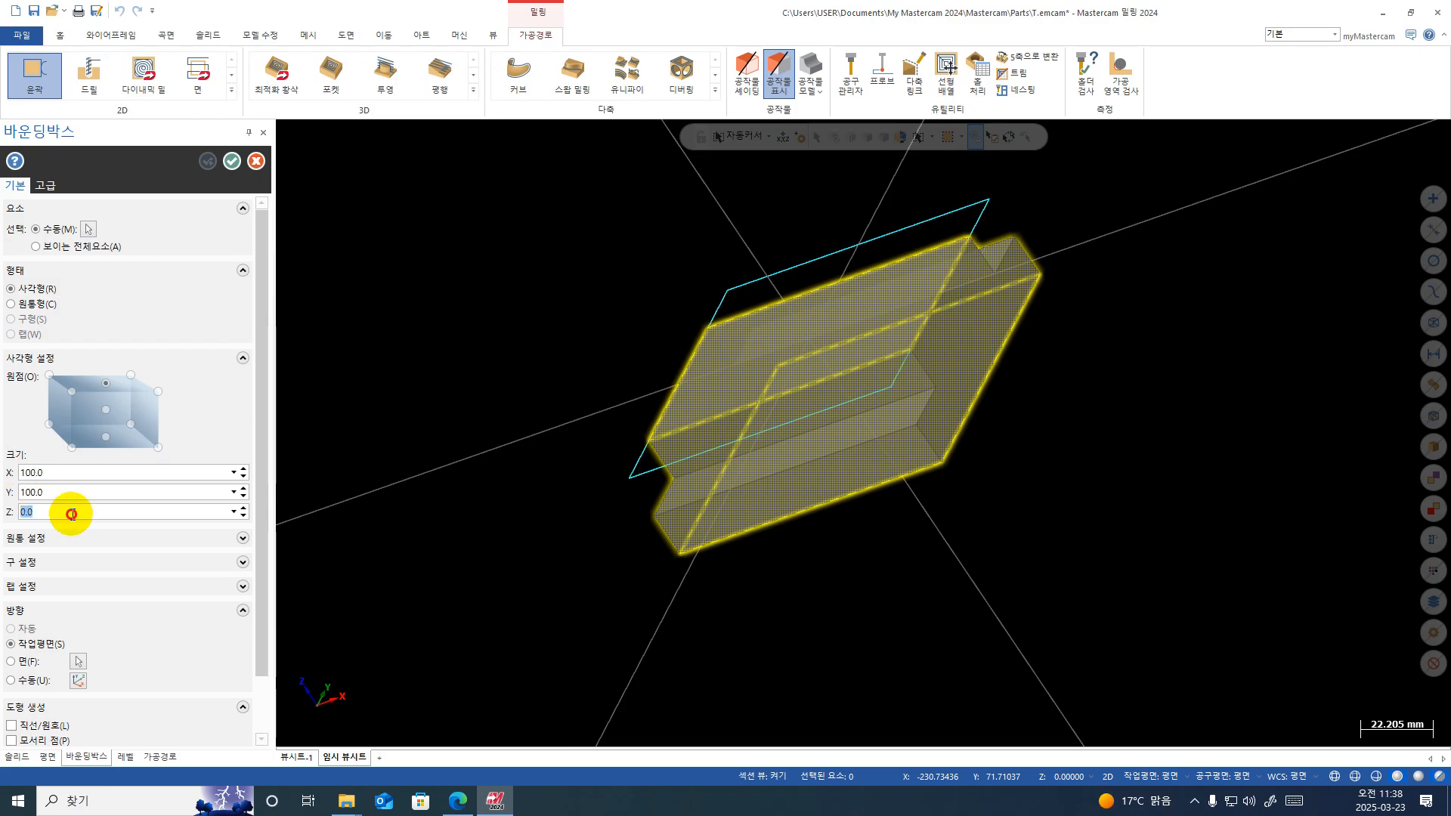
Step: Set the bounding box's Z size to 30 mm and cancel the bounding box
{"action": "double_click", "coordinate": [73, 513]}
{"action": "type", "text": "30"}
{"action": "key", "text": "Return"}
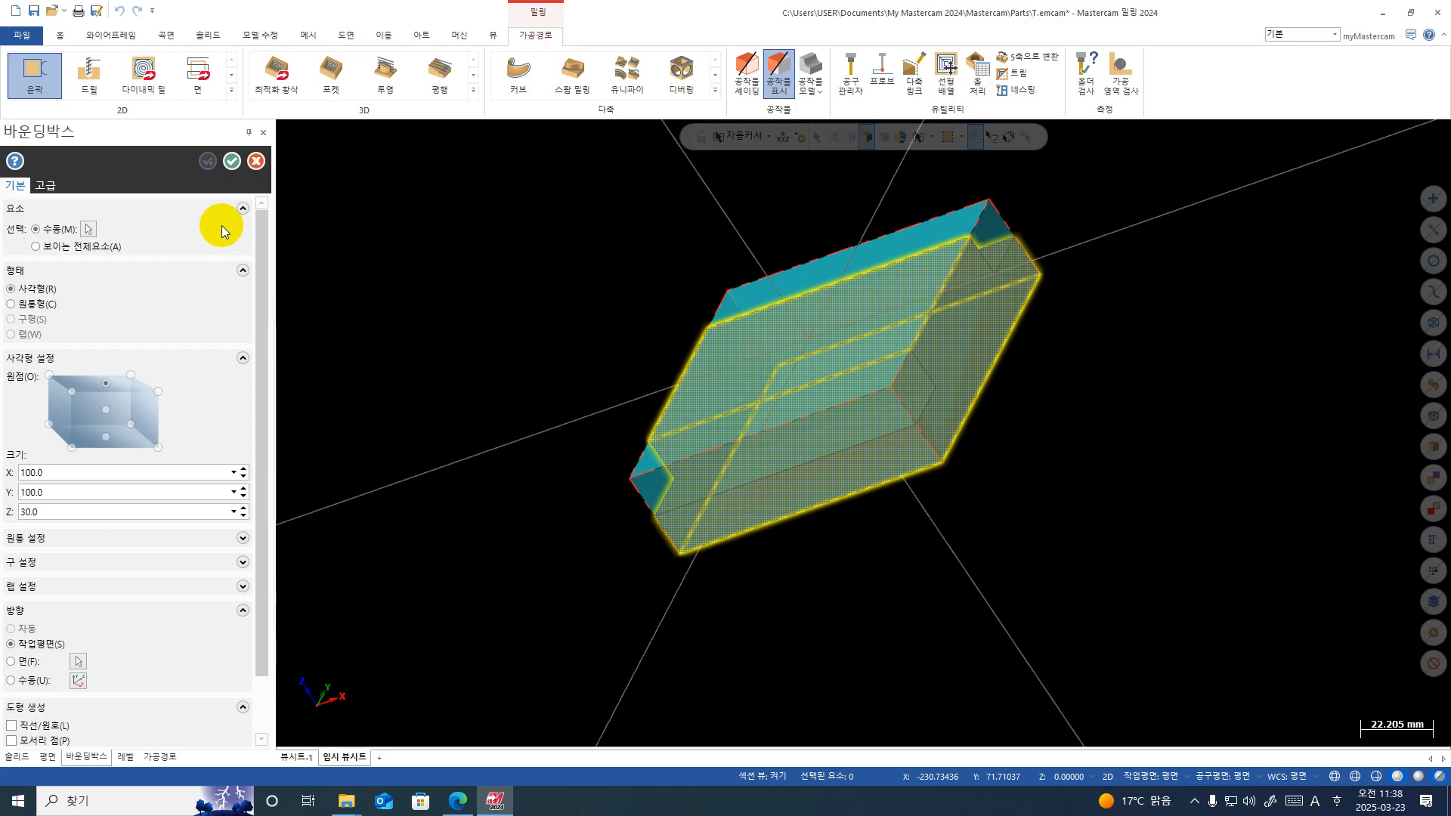
{"action": "key", "text": "Escape"}
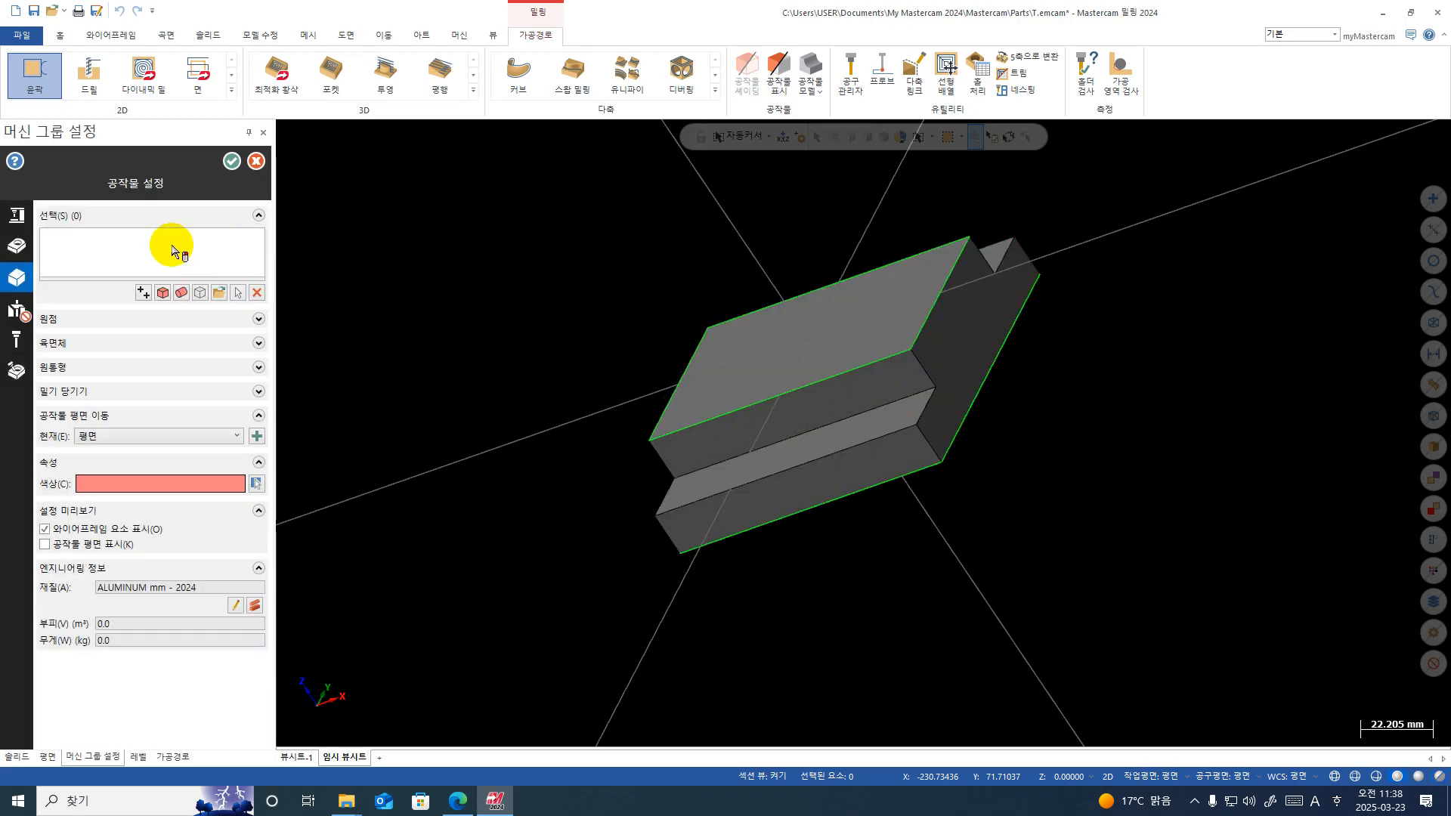
Step: Define the stock with a rectangular bounding box around the whole solid and its wireframe, and accept the stock setup
{"action": "left_click", "coordinate": [198, 295]}
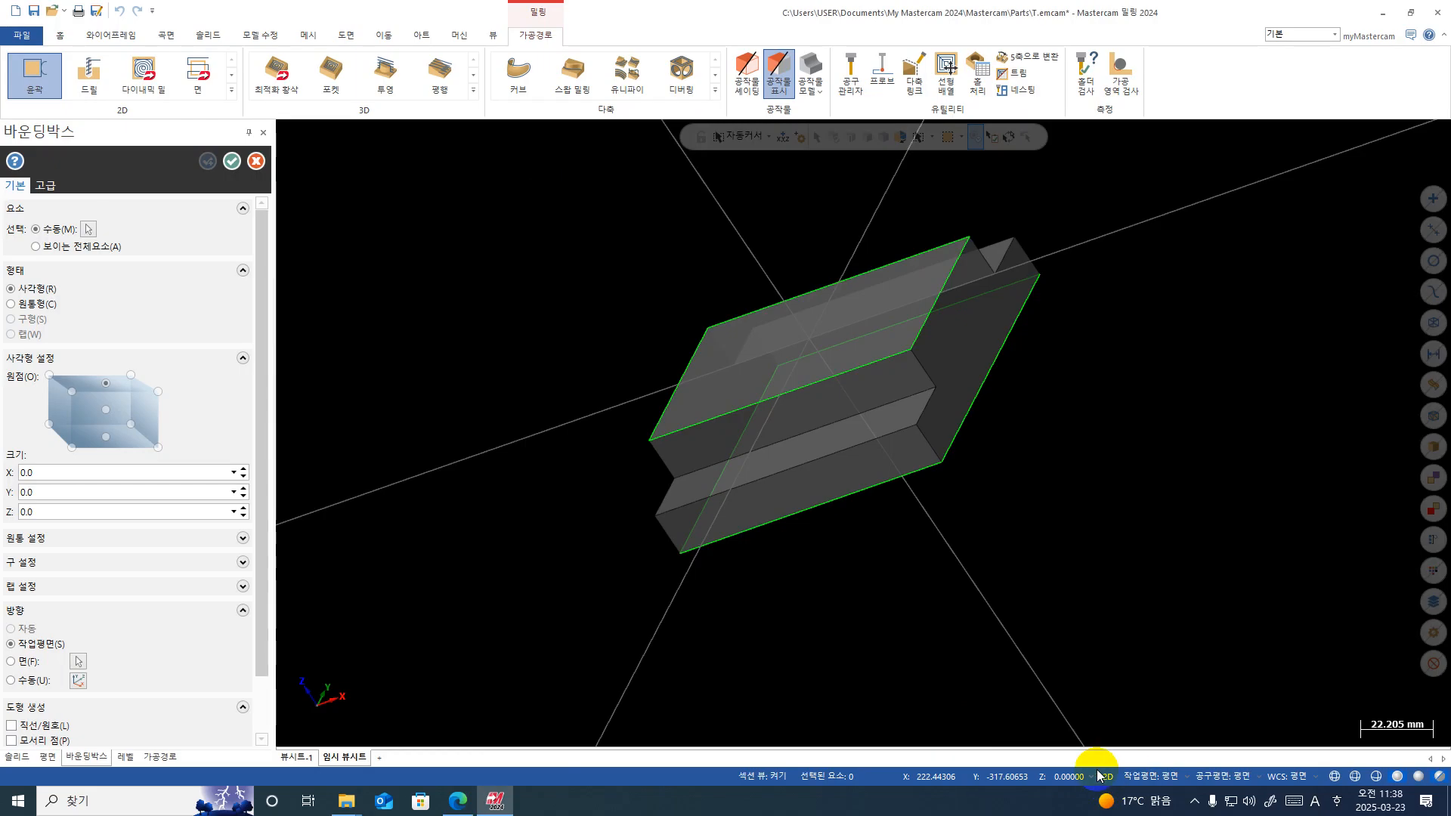
{"action": "left_click", "coordinate": [950, 759]}
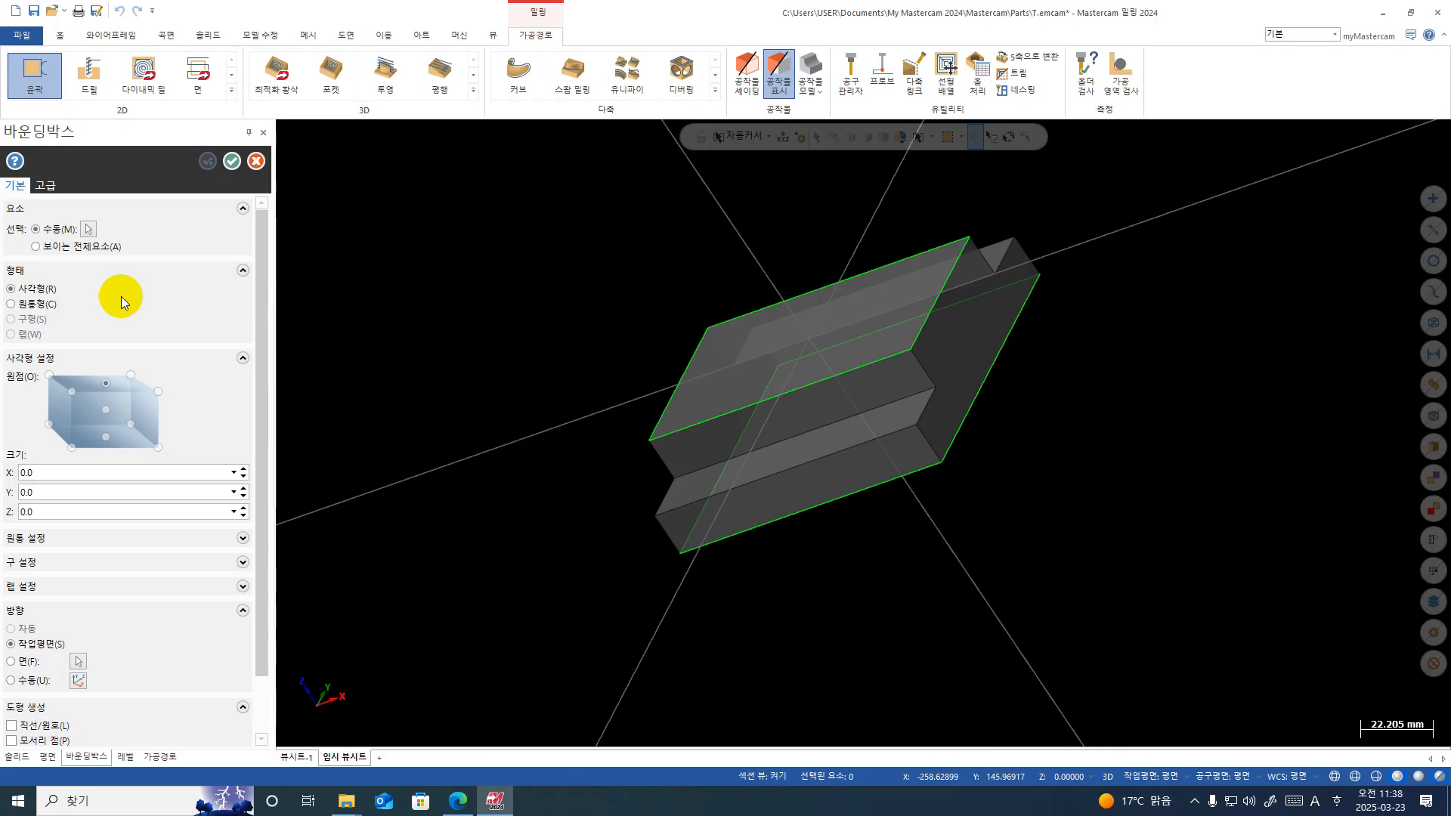
{"action": "left_click", "coordinate": [89, 229]}
{"action": "left_click_drag", "start_coordinate": [1141, 175], "coordinate": [468, 675]}
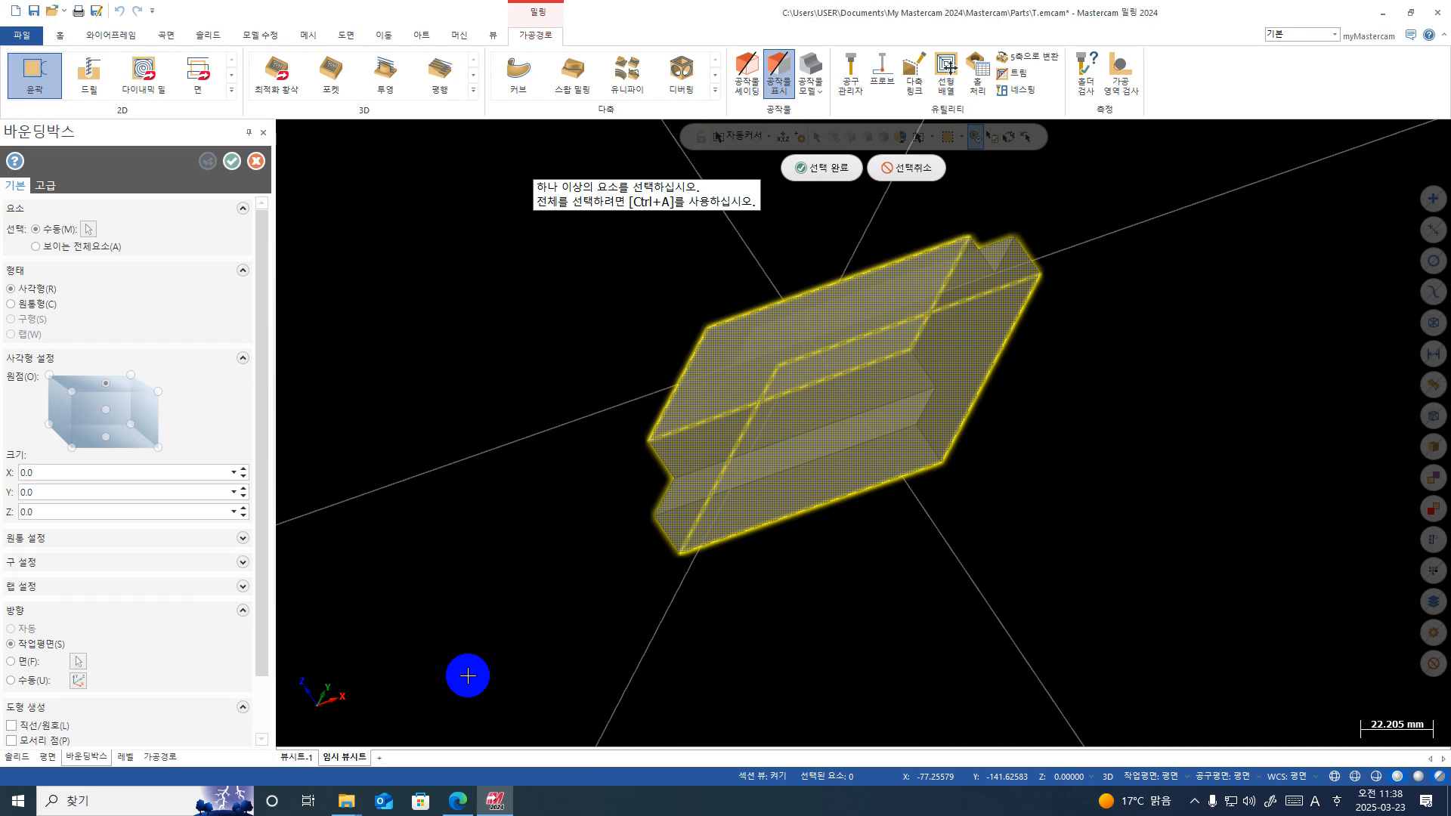
{"action": "key", "text": "Return"}
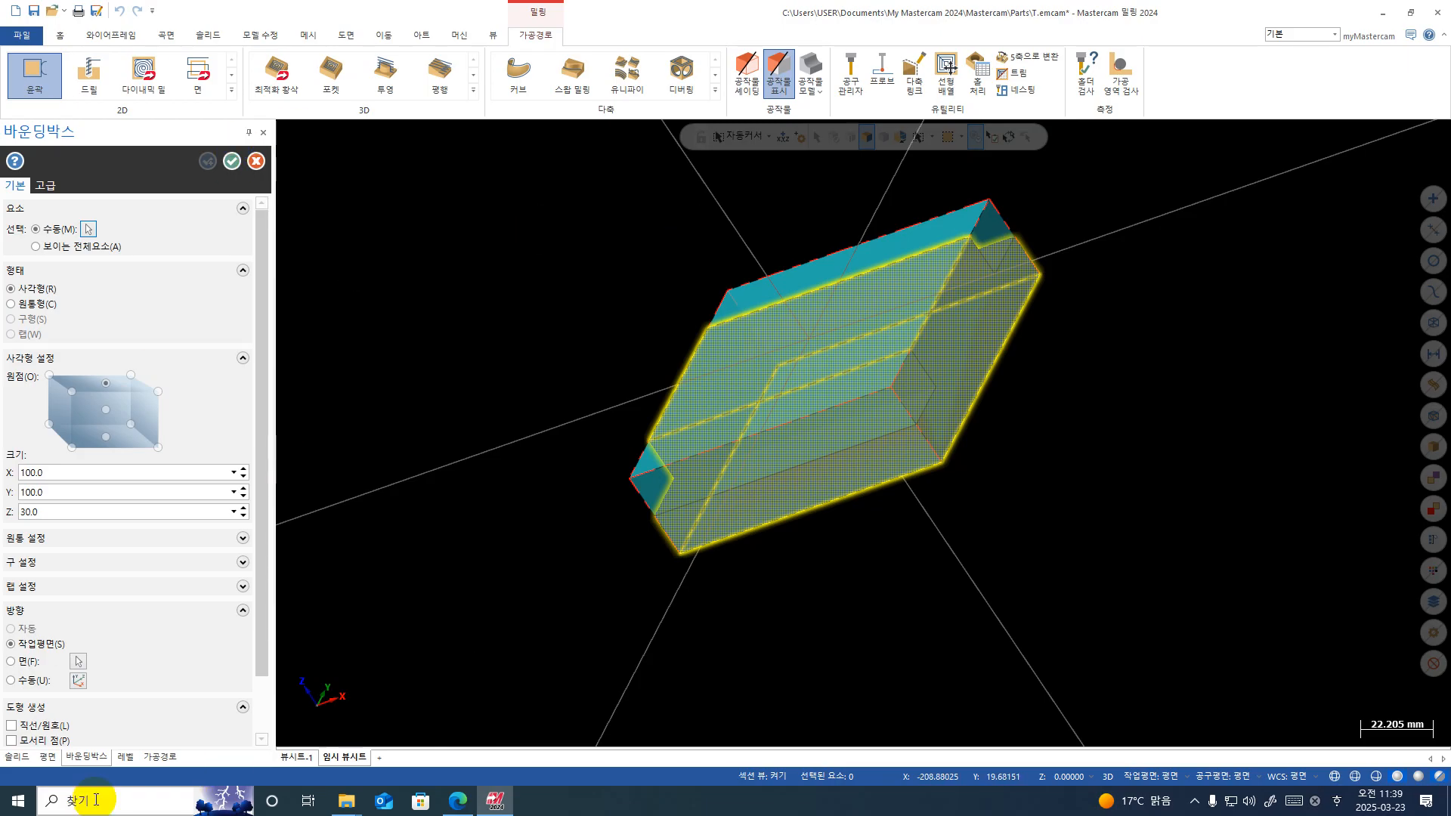
{"action": "left_click", "coordinate": [233, 162]}
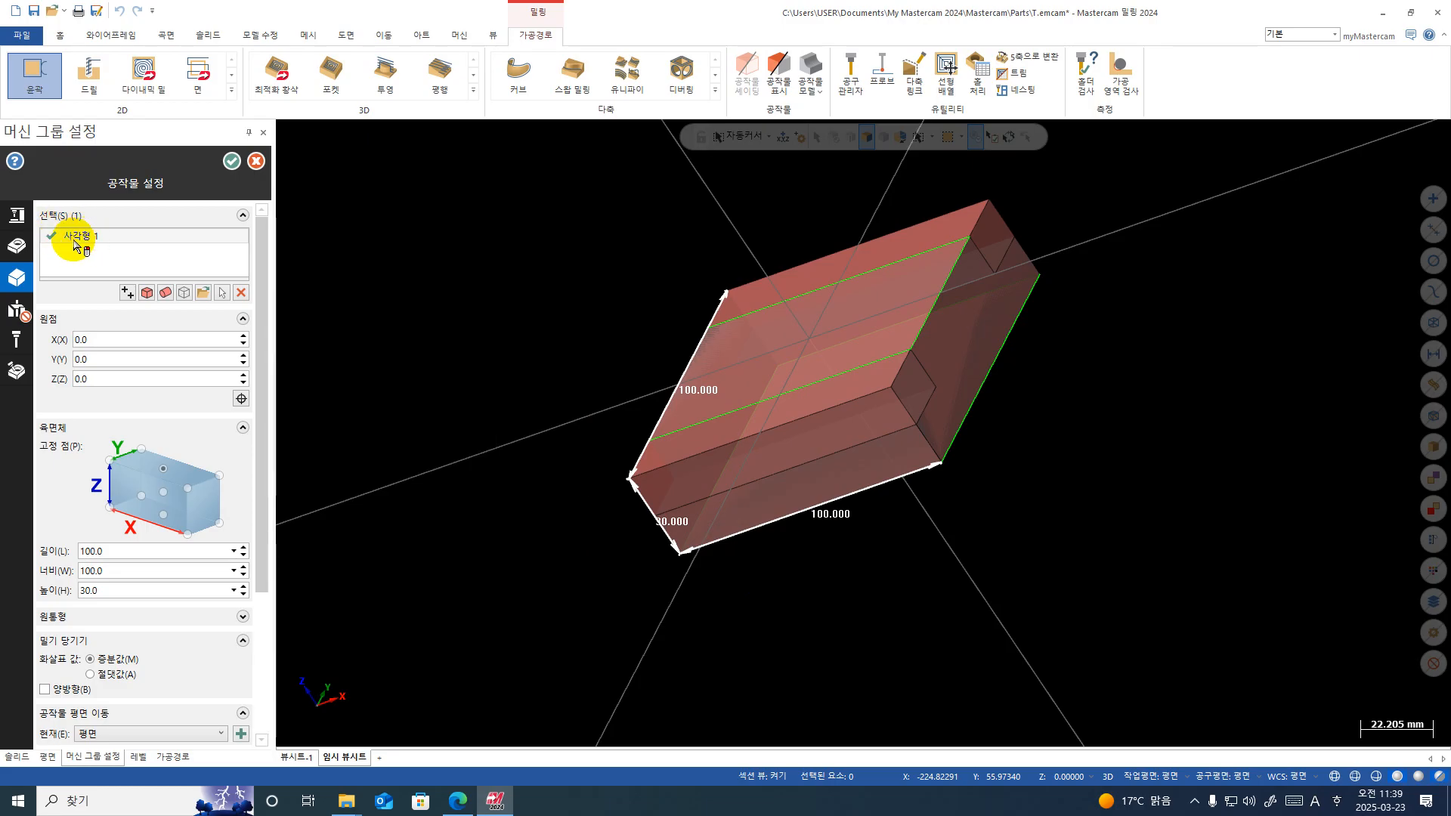
{"action": "left_click", "coordinate": [232, 161]}
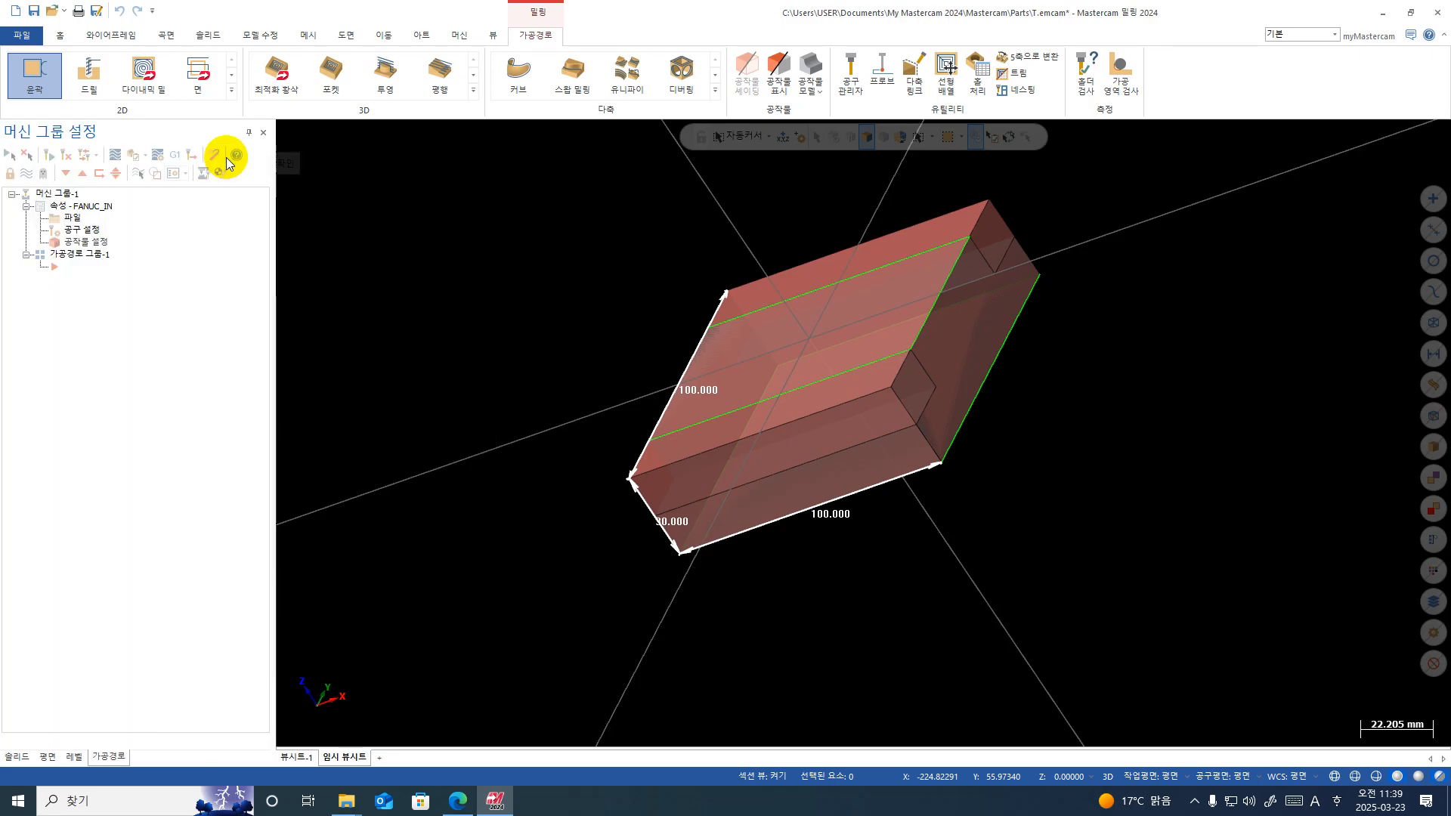
Step: Start a 2D contour toolpath and chain the raised top face's two opposite X-direction edges as single wireframe entities in opposite directions
{"action": "middle_click_drag", "start_coordinate": [1153, 568], "coordinate": [943, 438]}
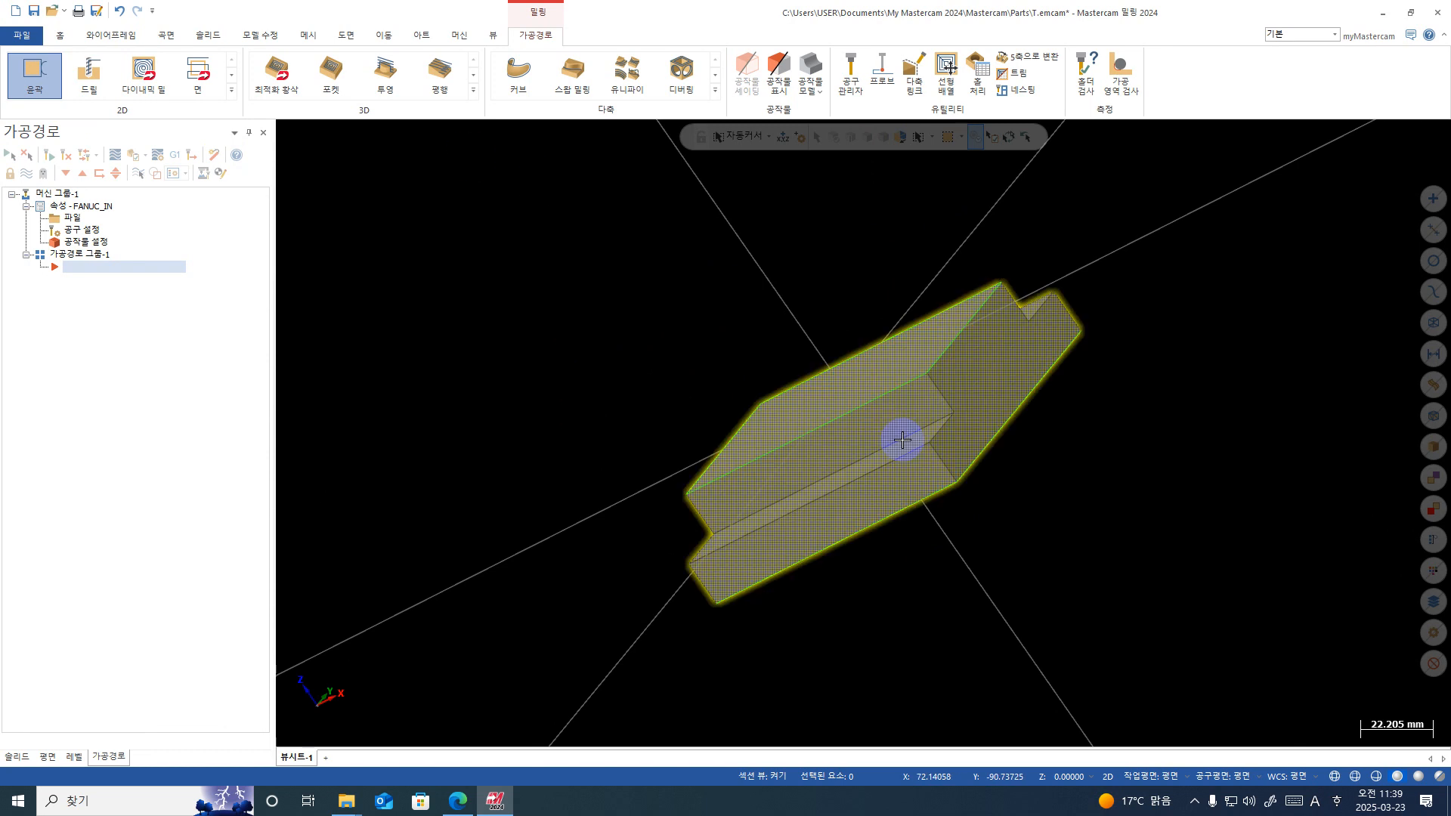
{"action": "middle_click_drag", "start_coordinate": [900, 438], "coordinate": [1140, 486]}
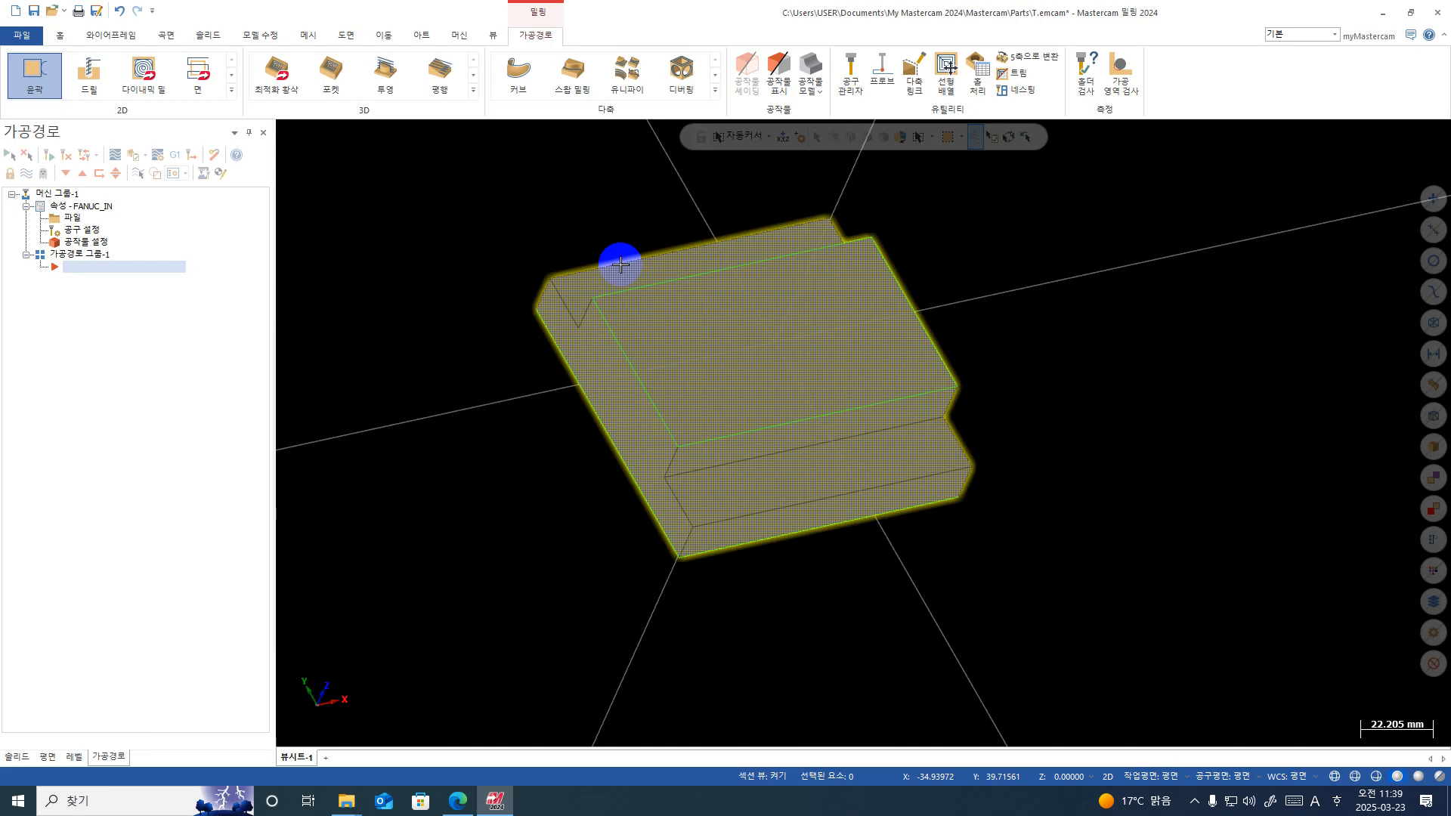
{"action": "mouse_move", "coordinate": [619, 264]}
{"action": "middle_mouse_down"}
{"action": "mouse_move", "coordinate": [652, 365]}
{"action": "mouse_move", "coordinate": [715, 314]}
{"action": "middle_mouse_up"}
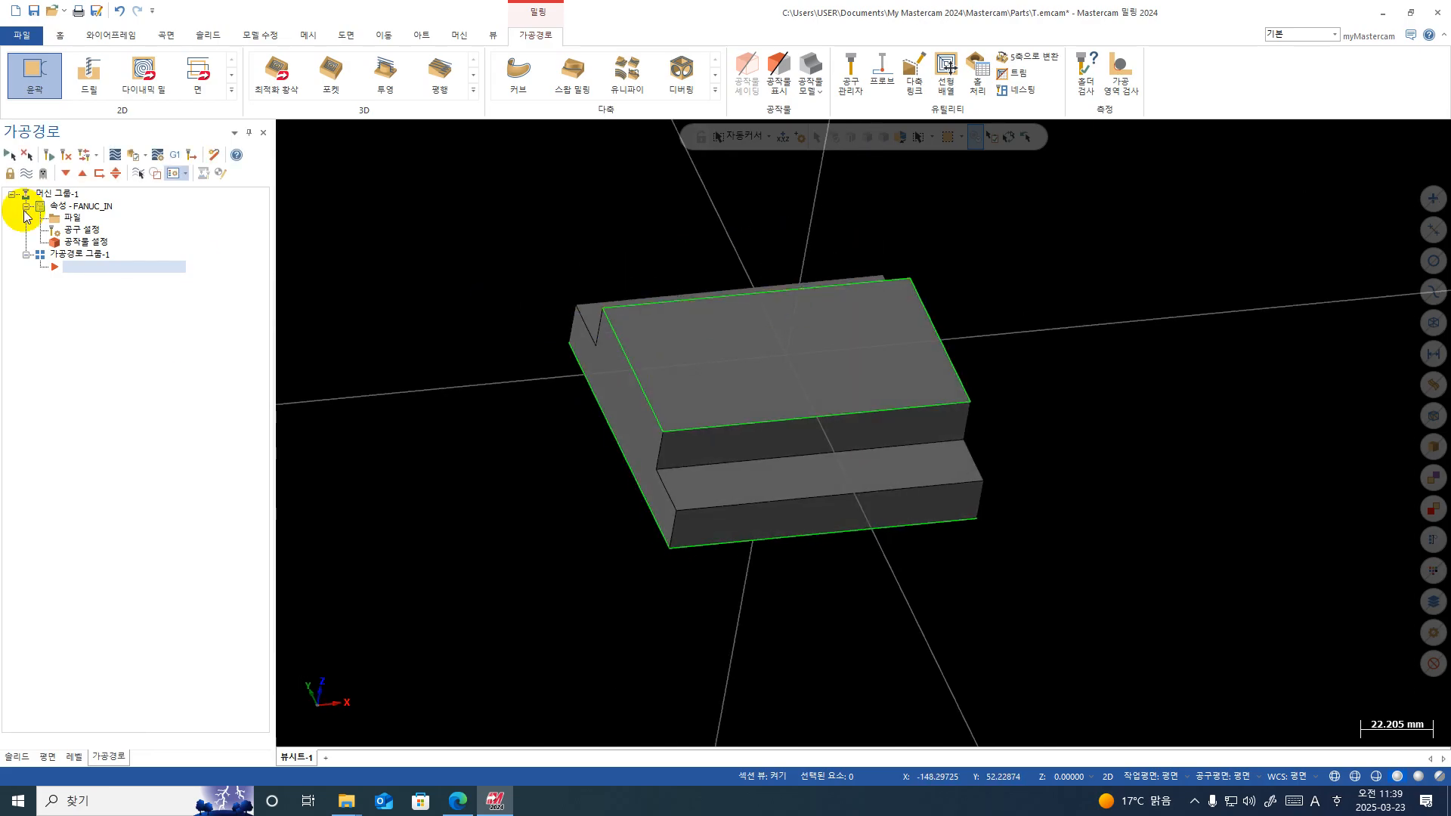
{"action": "left_click", "coordinate": [32, 75]}
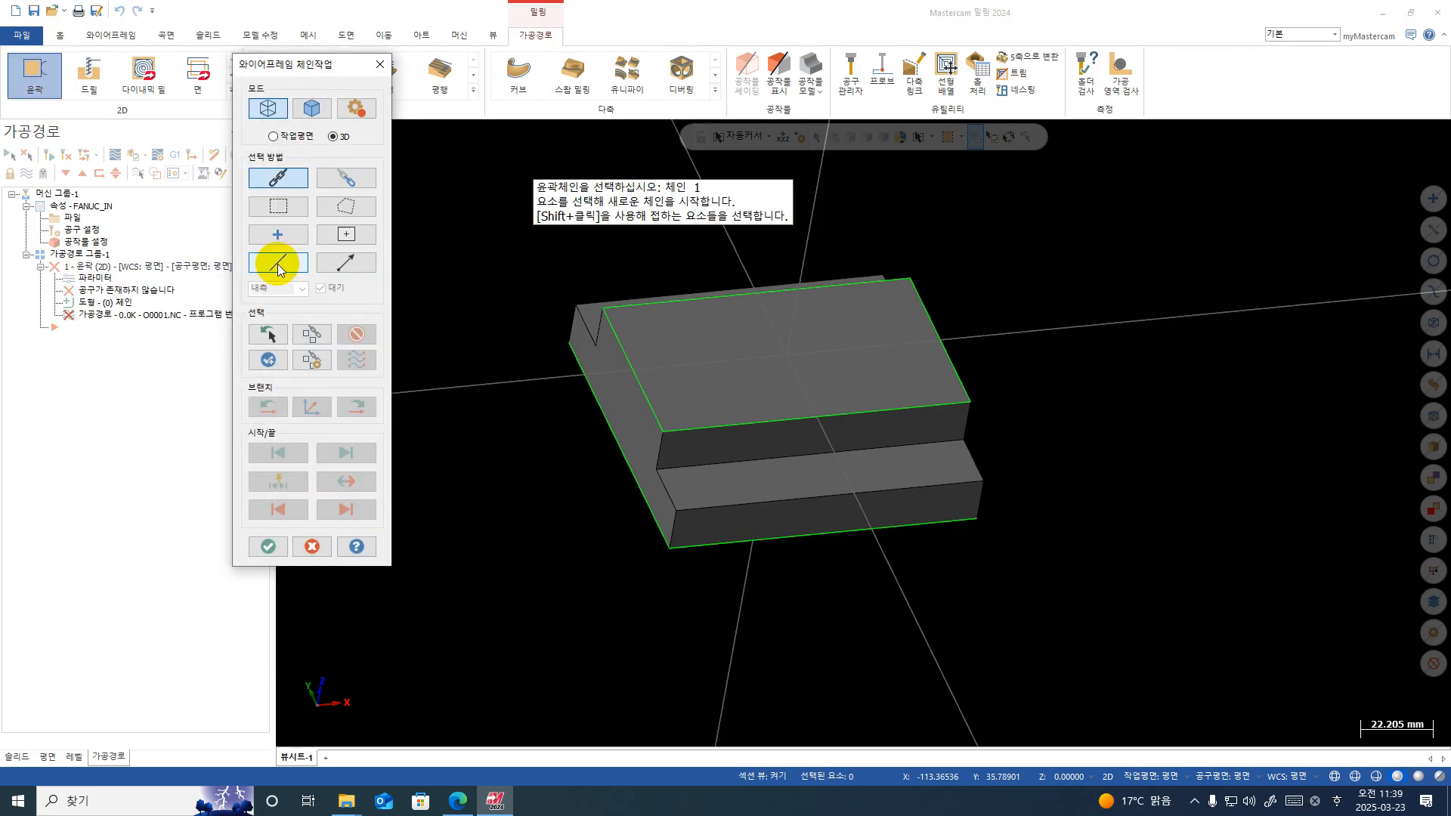
{"action": "left_click", "coordinate": [279, 264]}
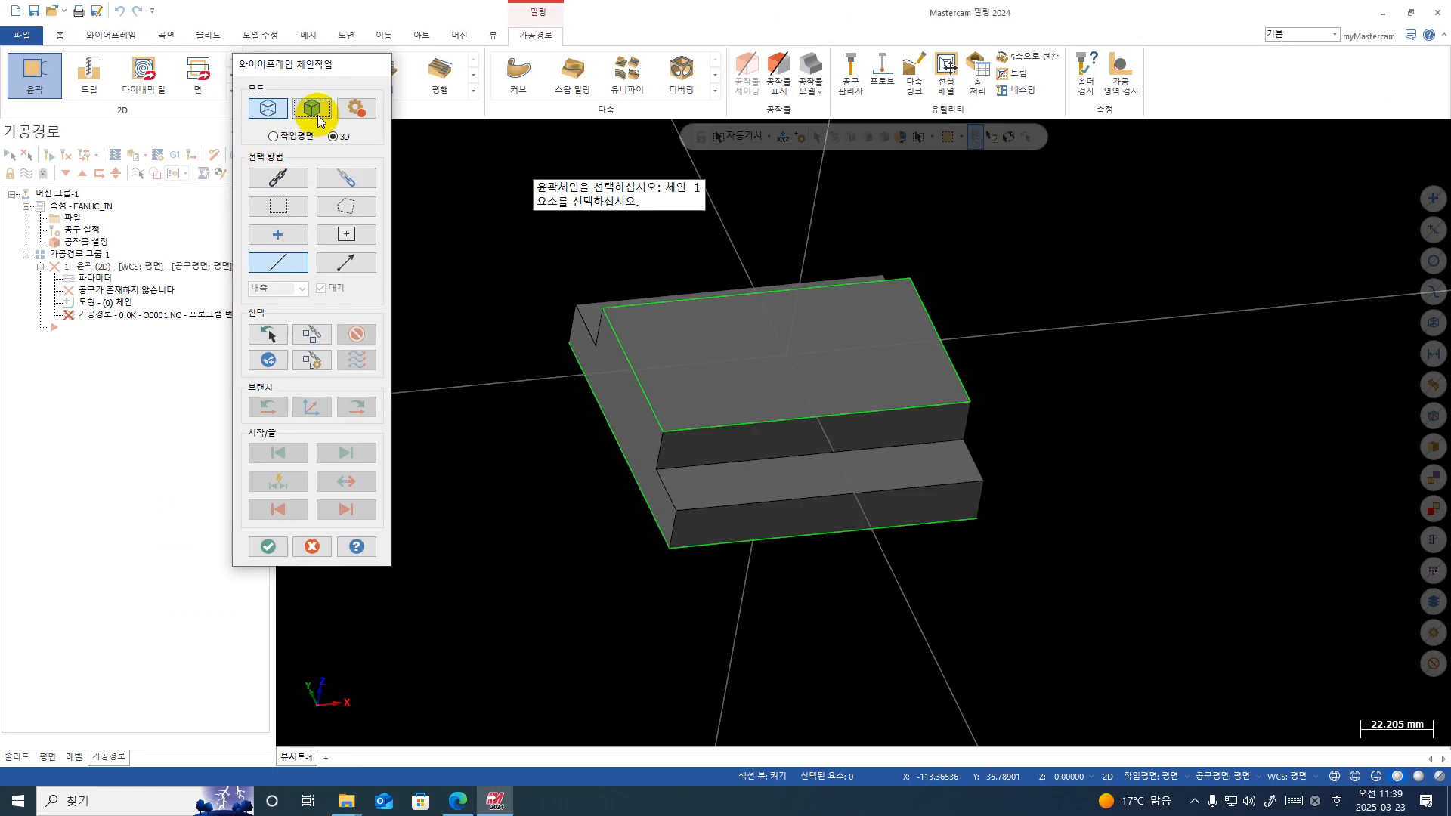
{"action": "left_click", "coordinate": [624, 218]}
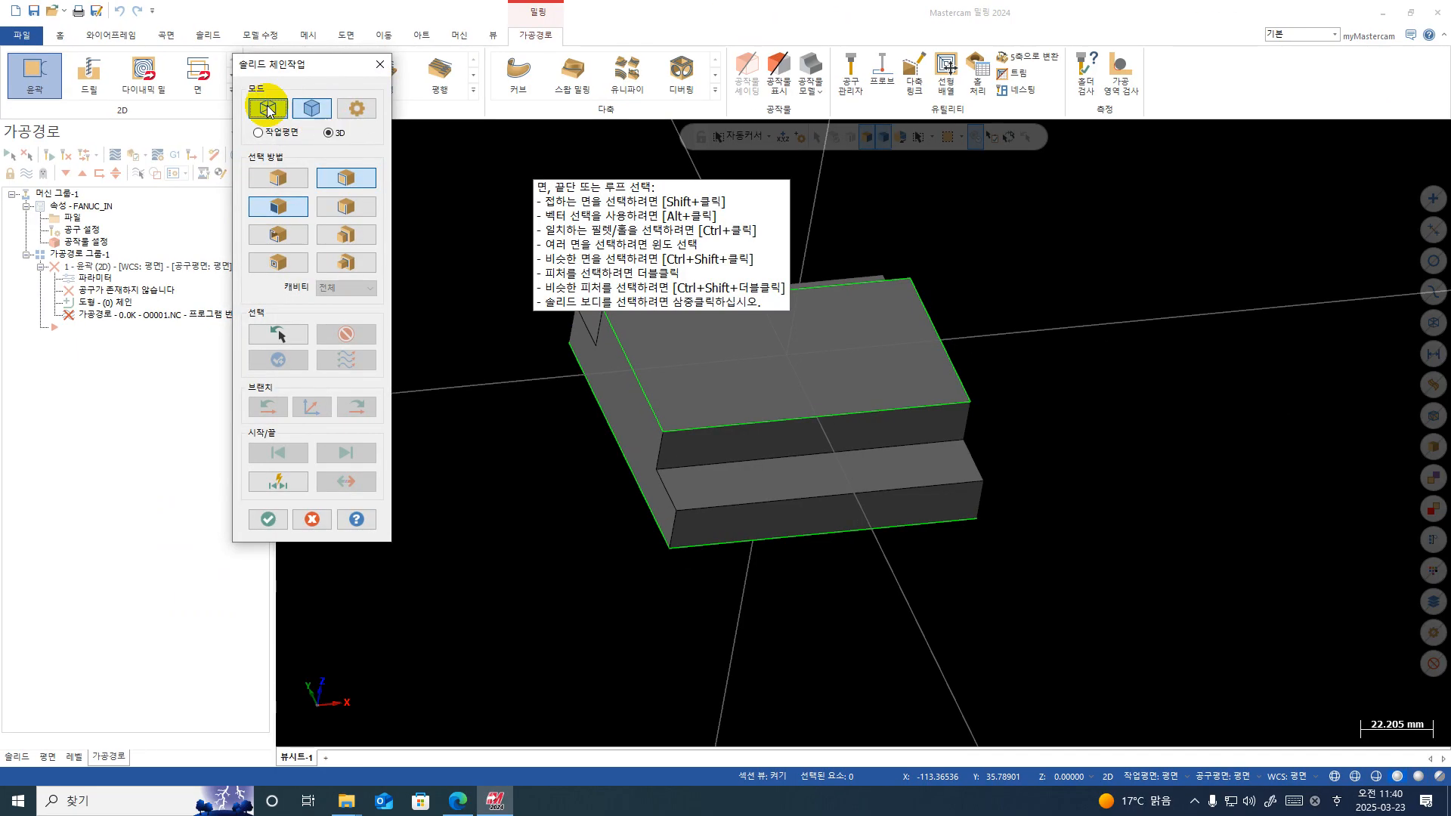
{"action": "left_click", "coordinate": [265, 105]}
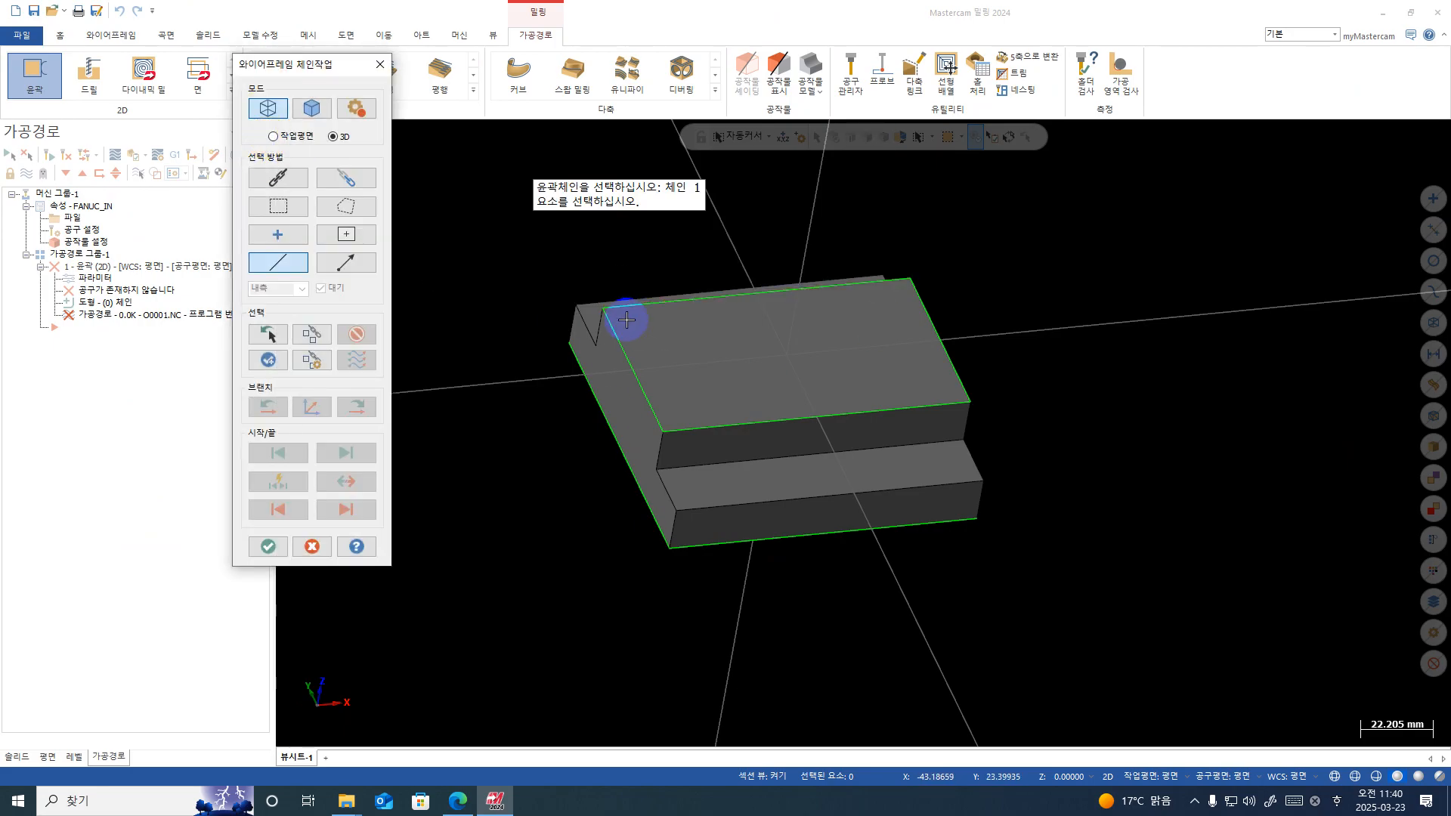
{"action": "left_click", "coordinate": [637, 299]}
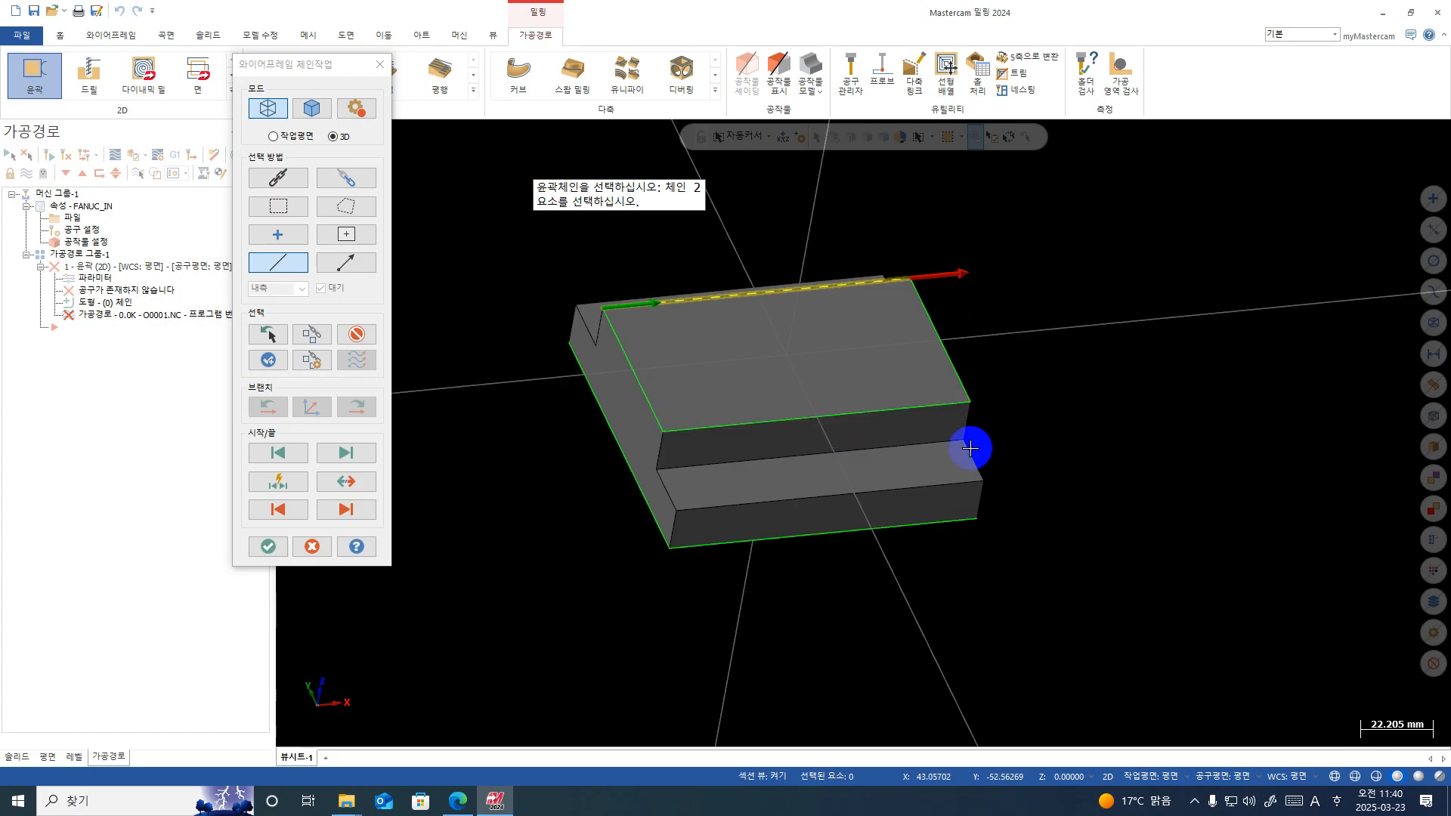
{"action": "left_click", "coordinate": [942, 415]}
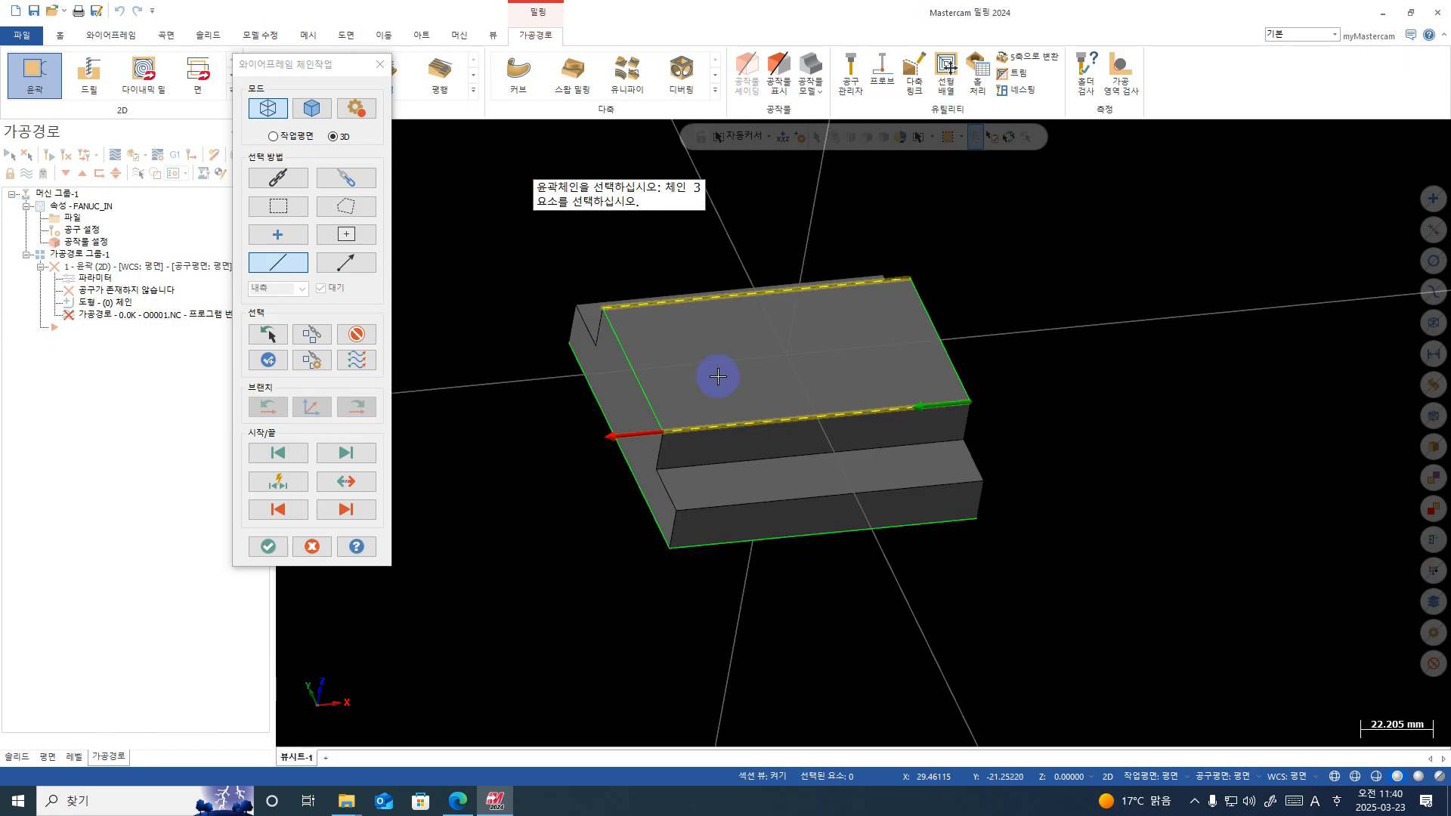
{"action": "left_click", "coordinate": [270, 549]}
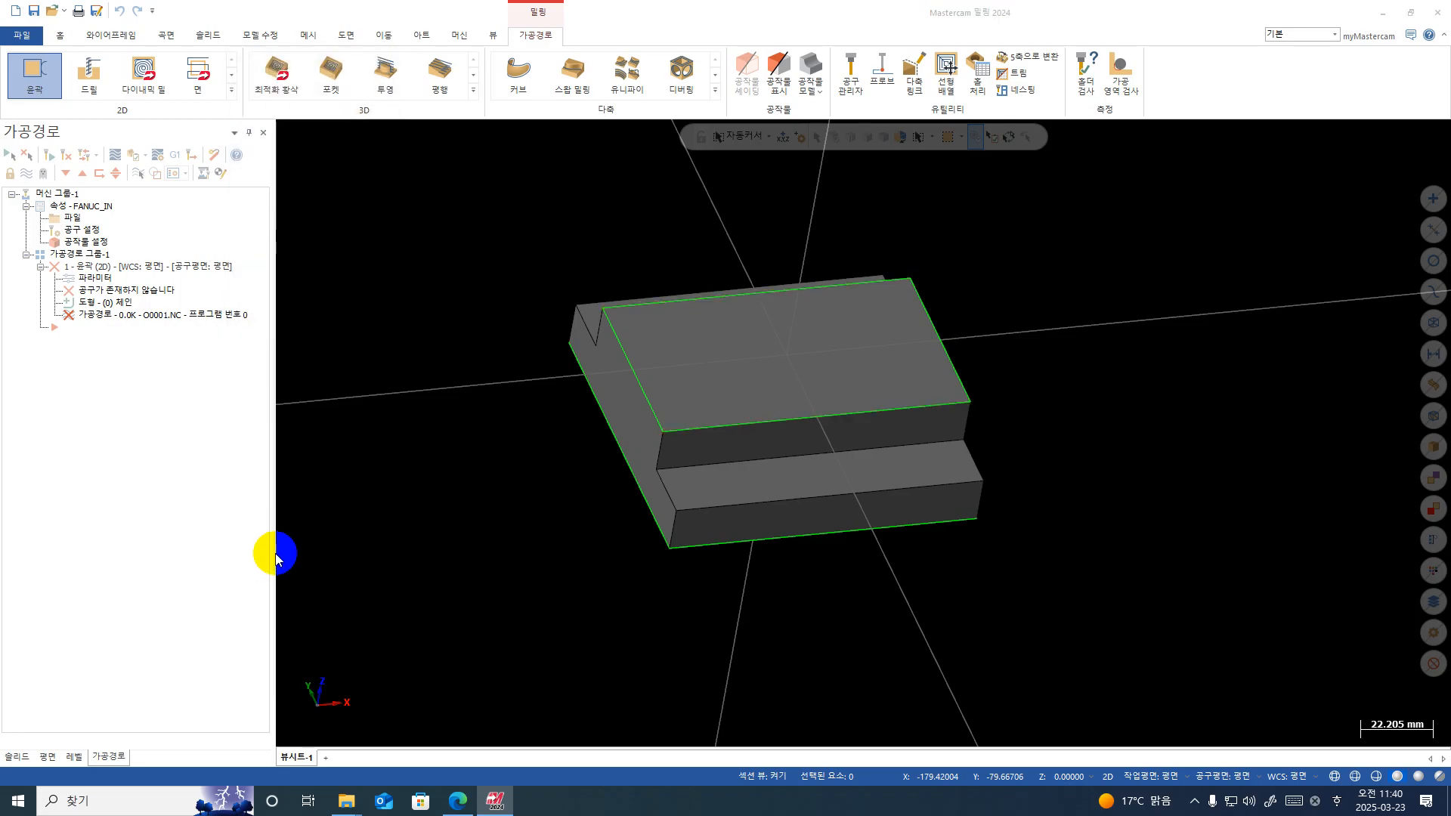
Step: Create a new flat endmill with a 10 mm cutting diameter for the contour and go to its finishing properties
{"action": "left_click", "coordinate": [65, 161]}
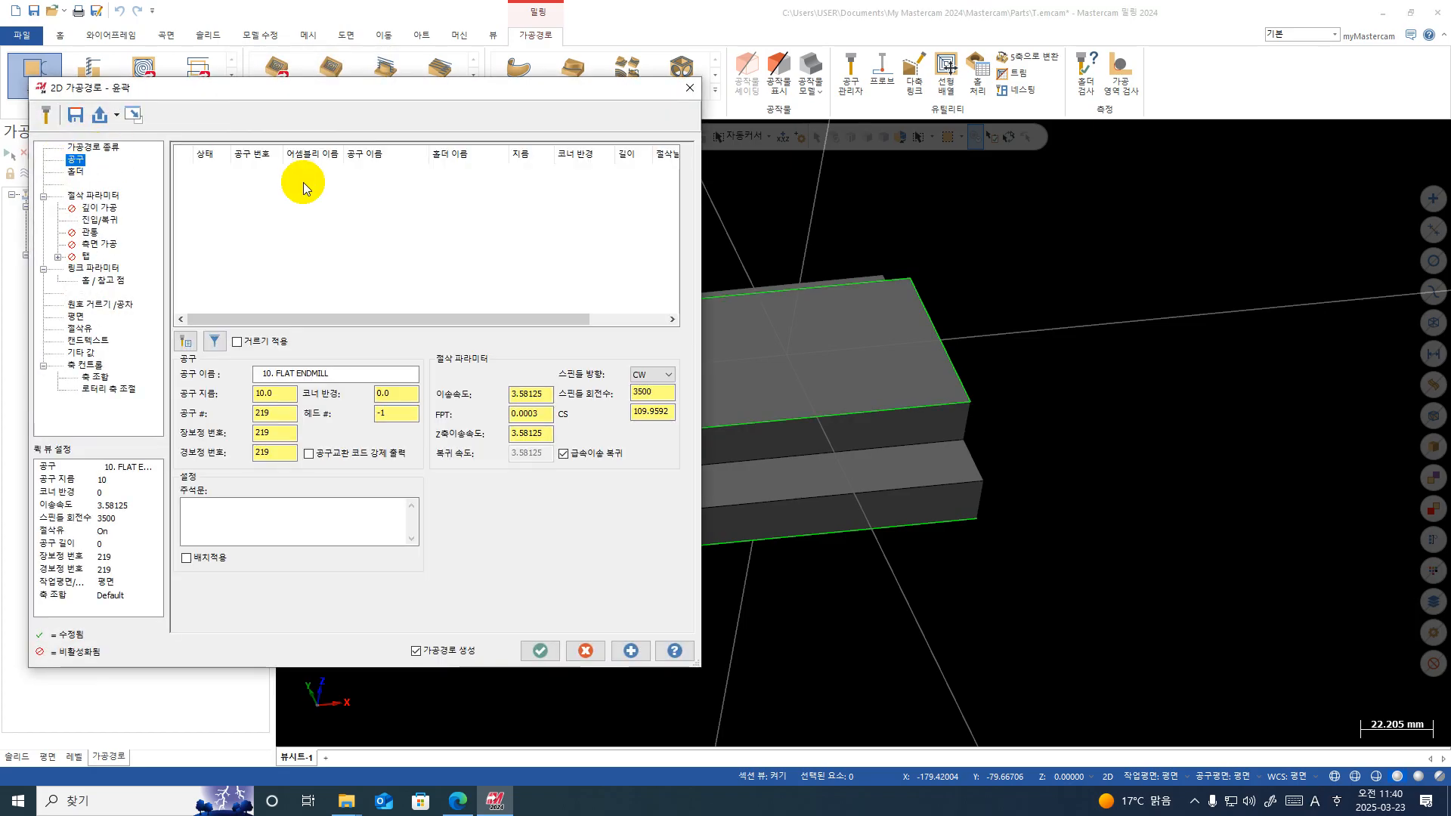
{"action": "right_click", "coordinate": [205, 184]}
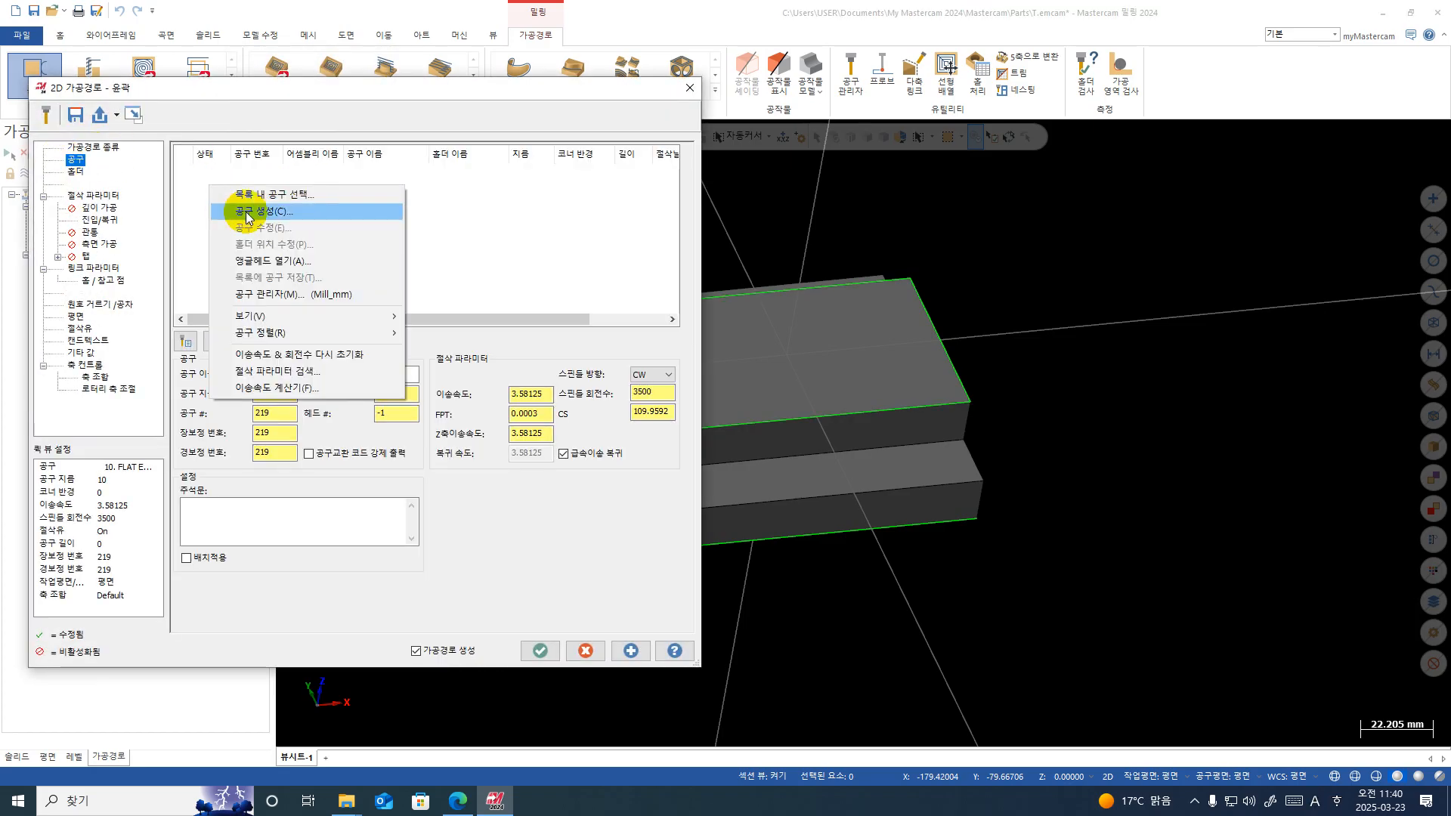
{"action": "left_click", "coordinate": [247, 212]}
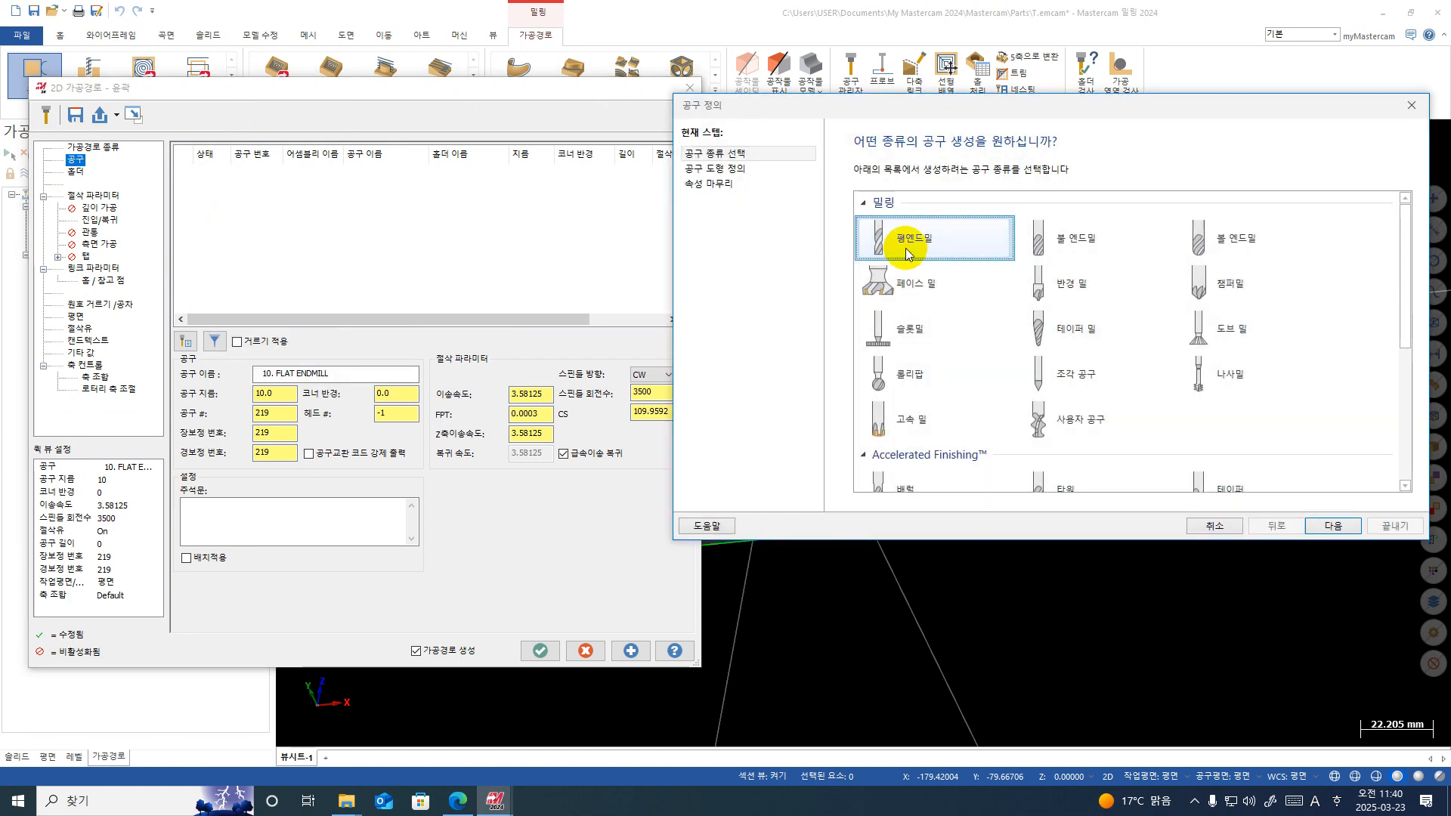
{"action": "double_click", "coordinate": [908, 253]}
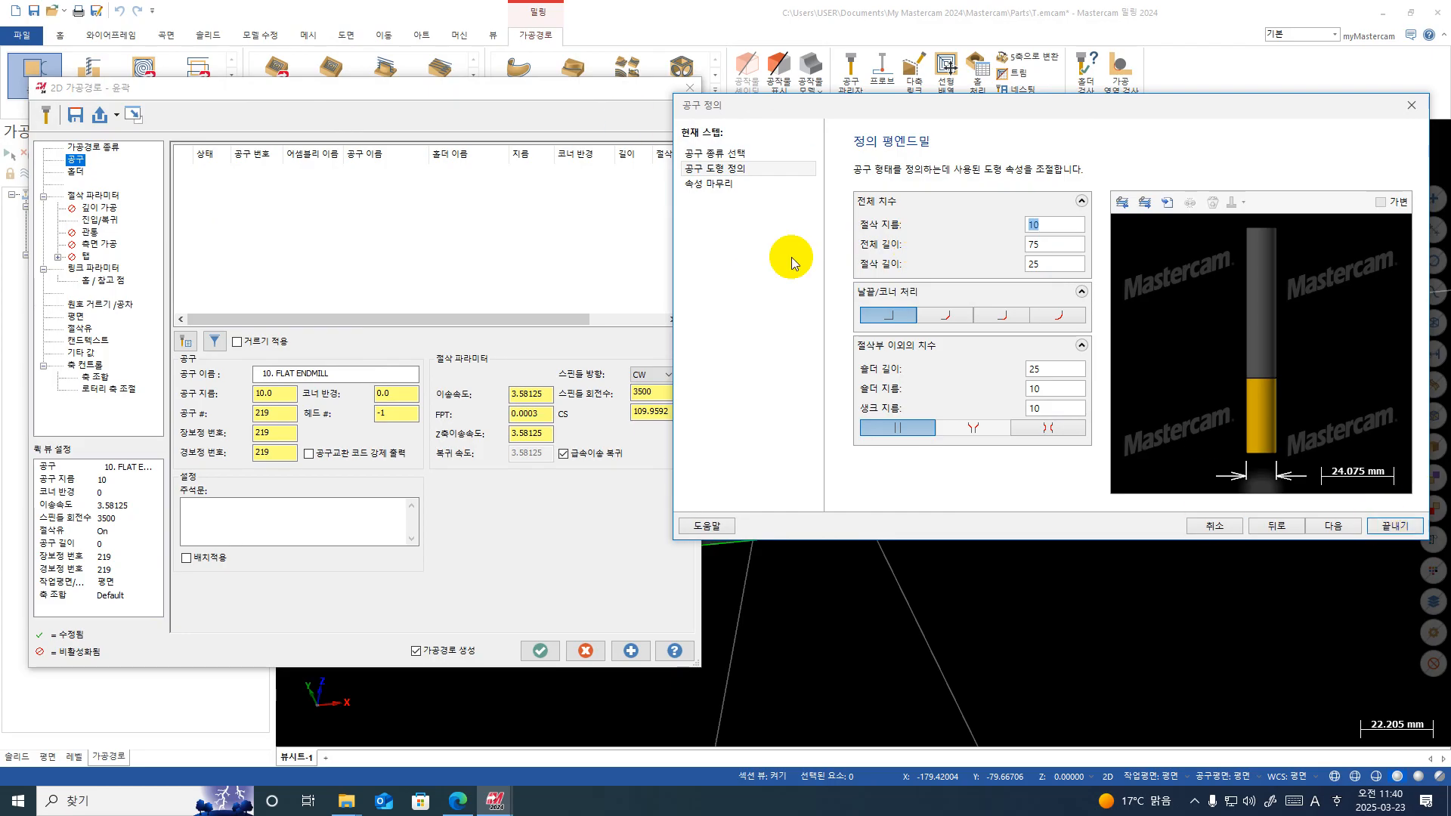
{"action": "left_click", "coordinate": [710, 183]}
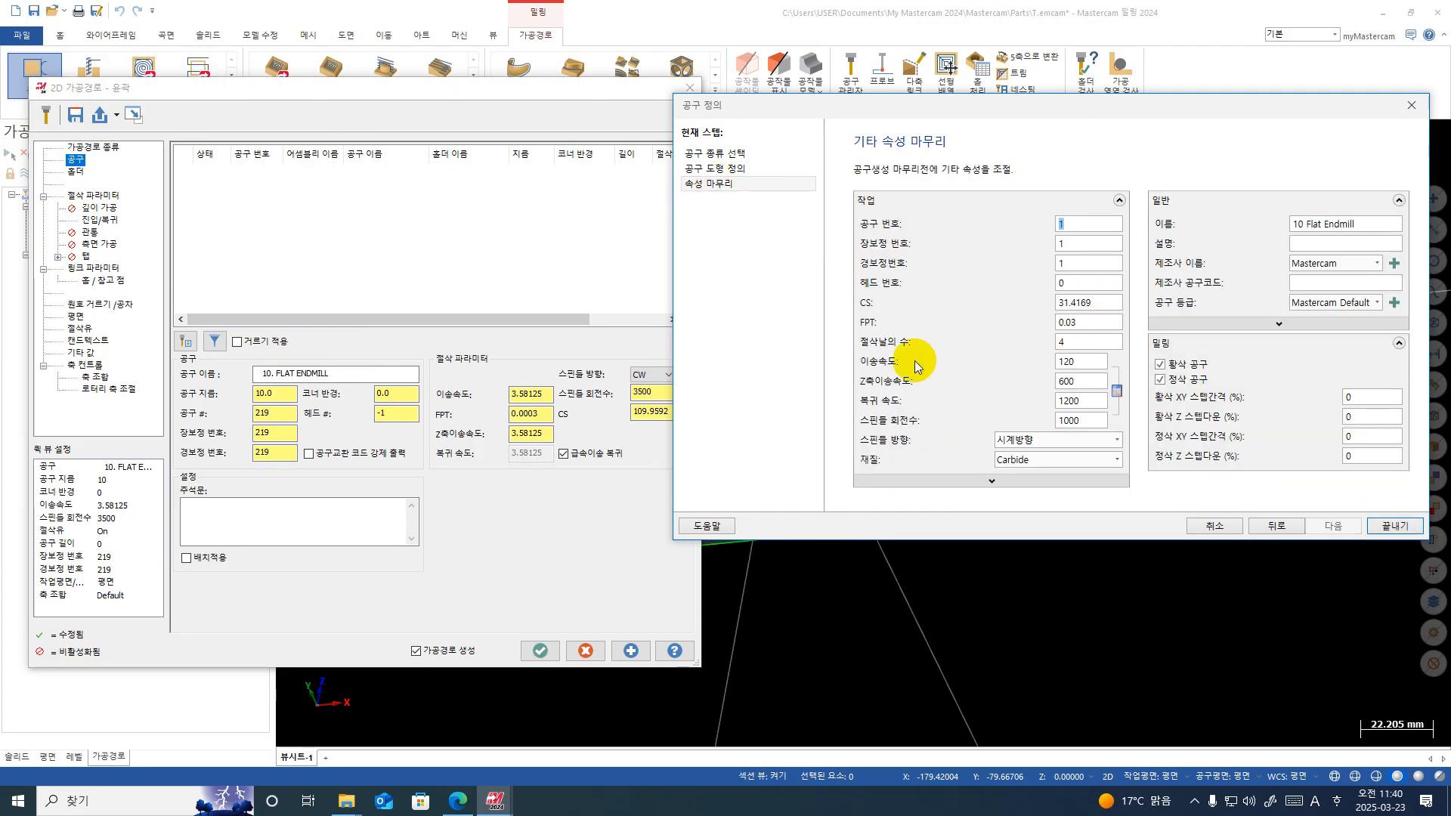
Step: Set the endmill's feed rate to 2000, plunge rate to 2500, retract rate to 3000 and spindle speed to 8000, and finish the tool
{"action": "left_click", "coordinate": [1060, 361]}
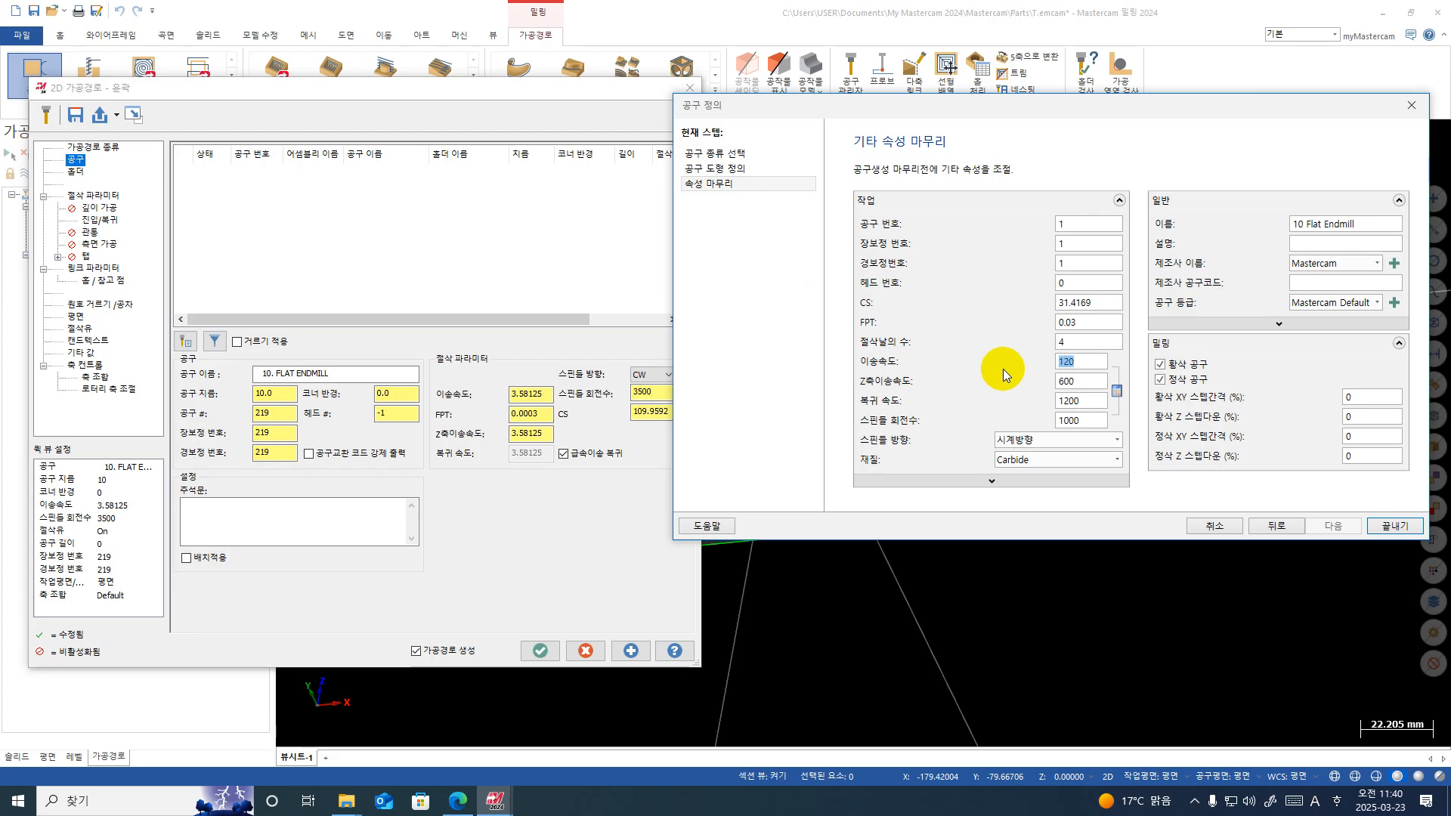
{"action": "key", "text": "Delete"}
{"action": "key", "text": "Delete"}
{"action": "key", "text": "Delete"}
{"action": "type", "text": "2000"}
{"action": "key", "text": "Tab"}
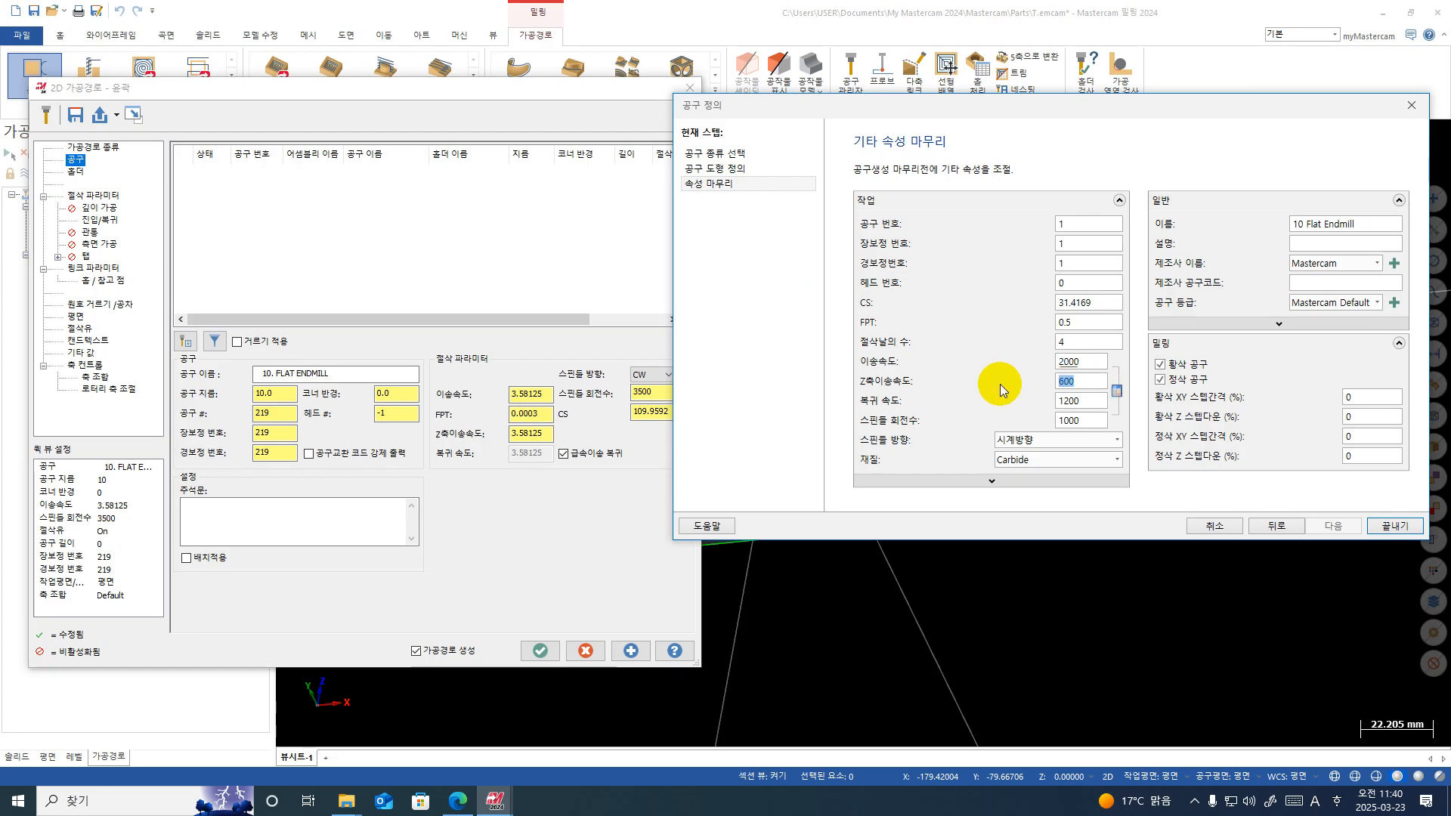
{"action": "type", "text": "2500"}
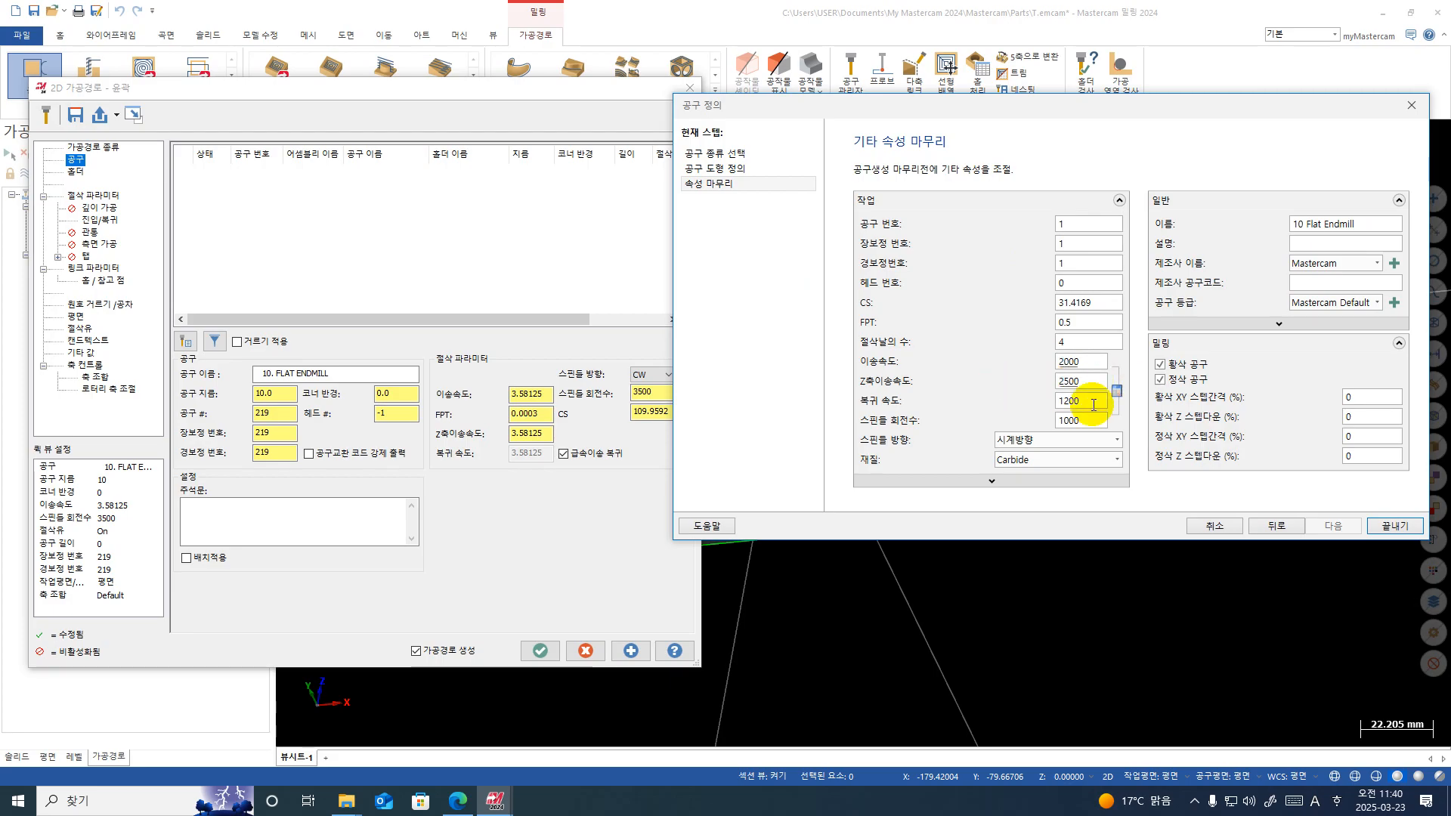
{"action": "key", "text": "Tab"}
{"action": "type", "text": "3000"}
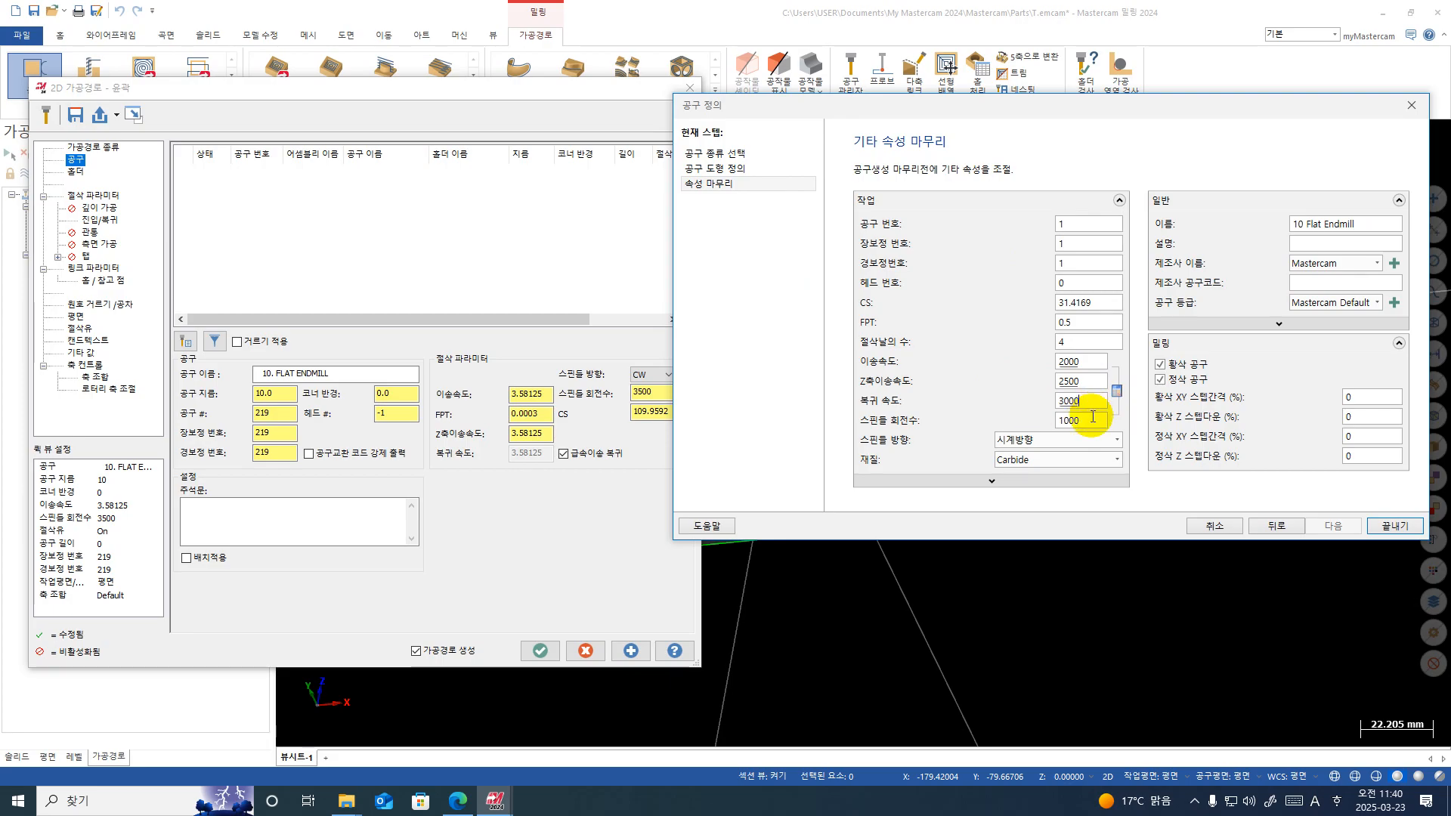
{"action": "key", "text": "Tab"}
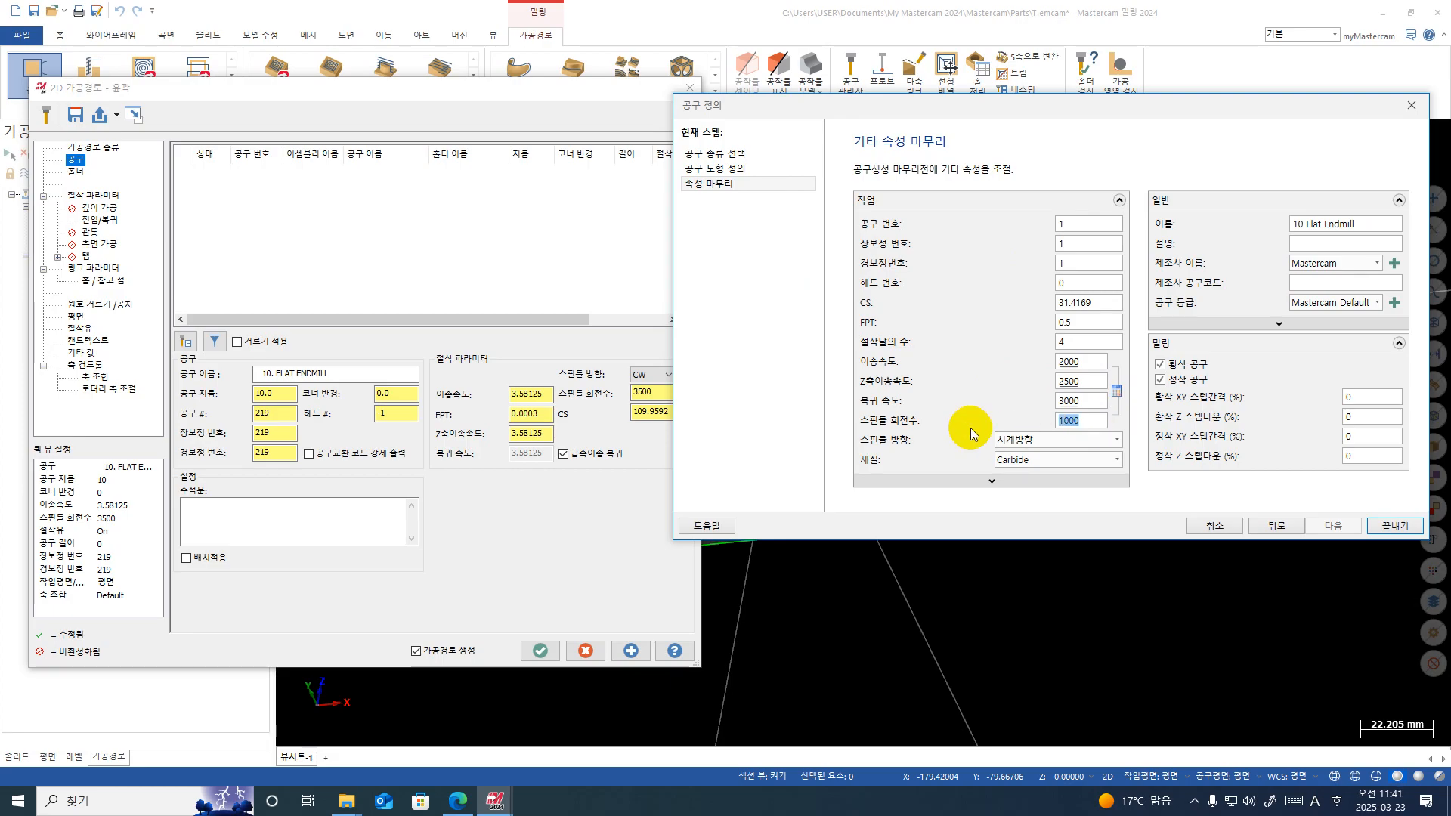
{"action": "type", "text": "8000"}
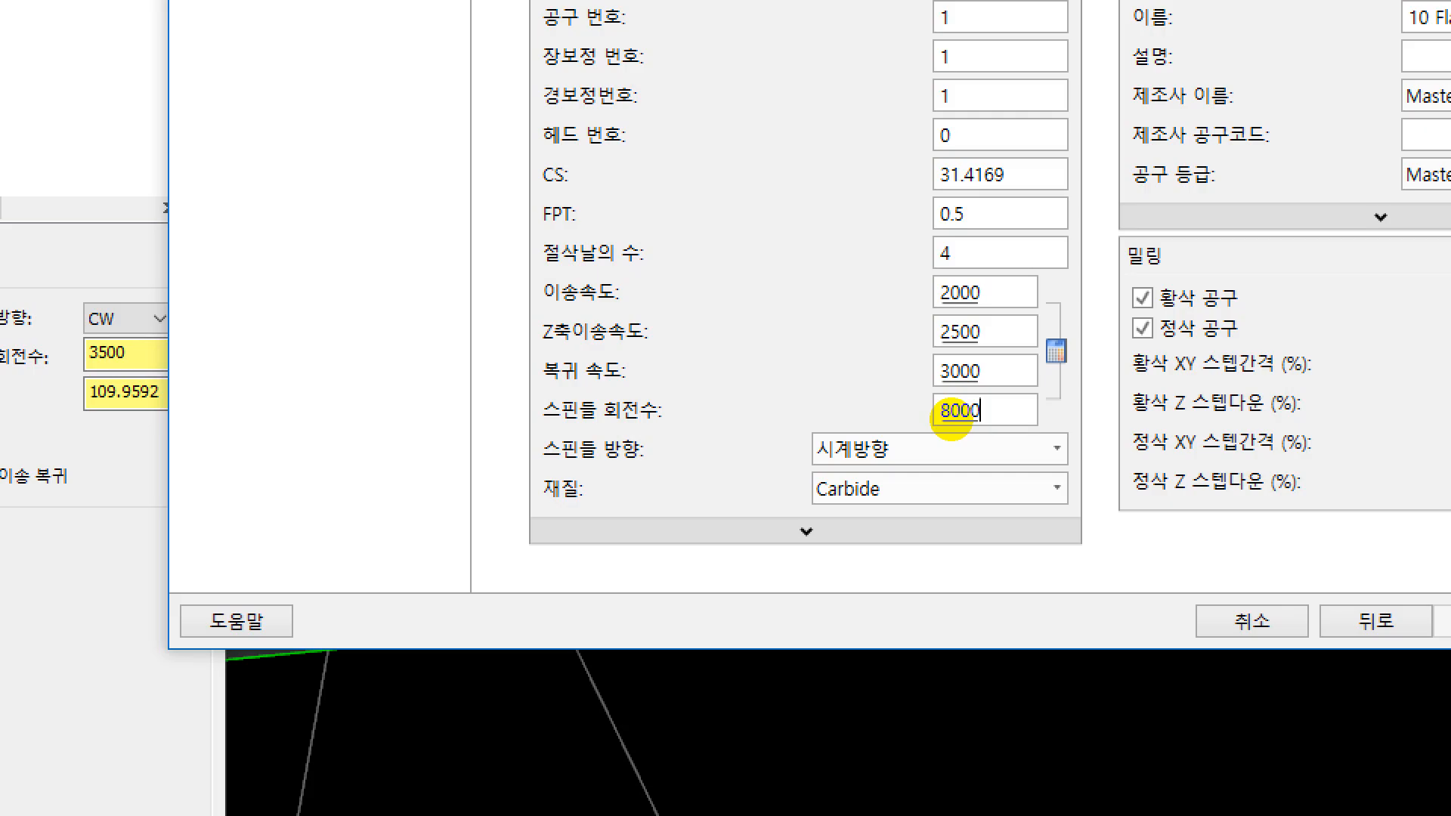
{"action": "double_click", "coordinate": [960, 411]}
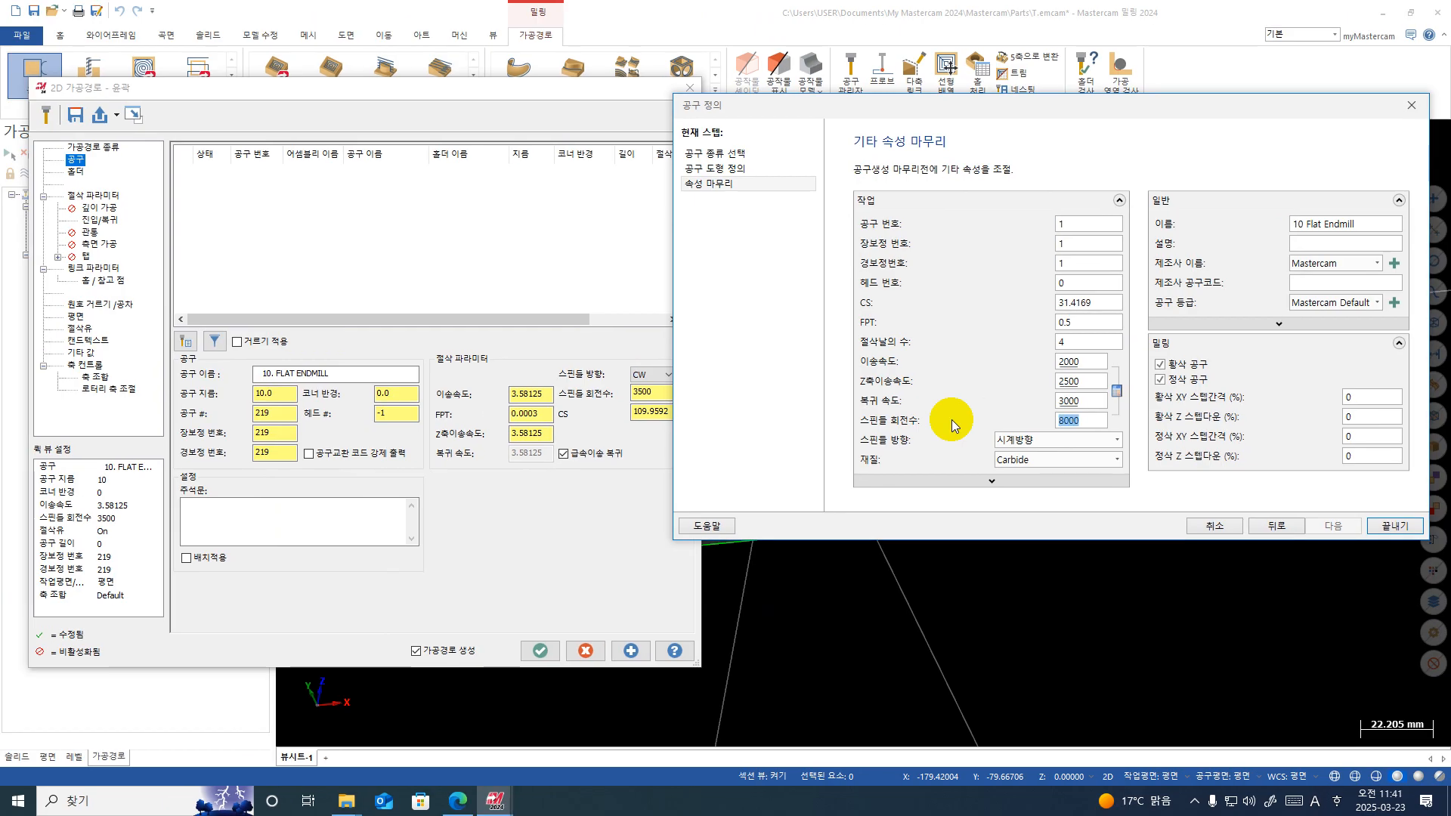
{"action": "left_click", "coordinate": [1384, 527]}
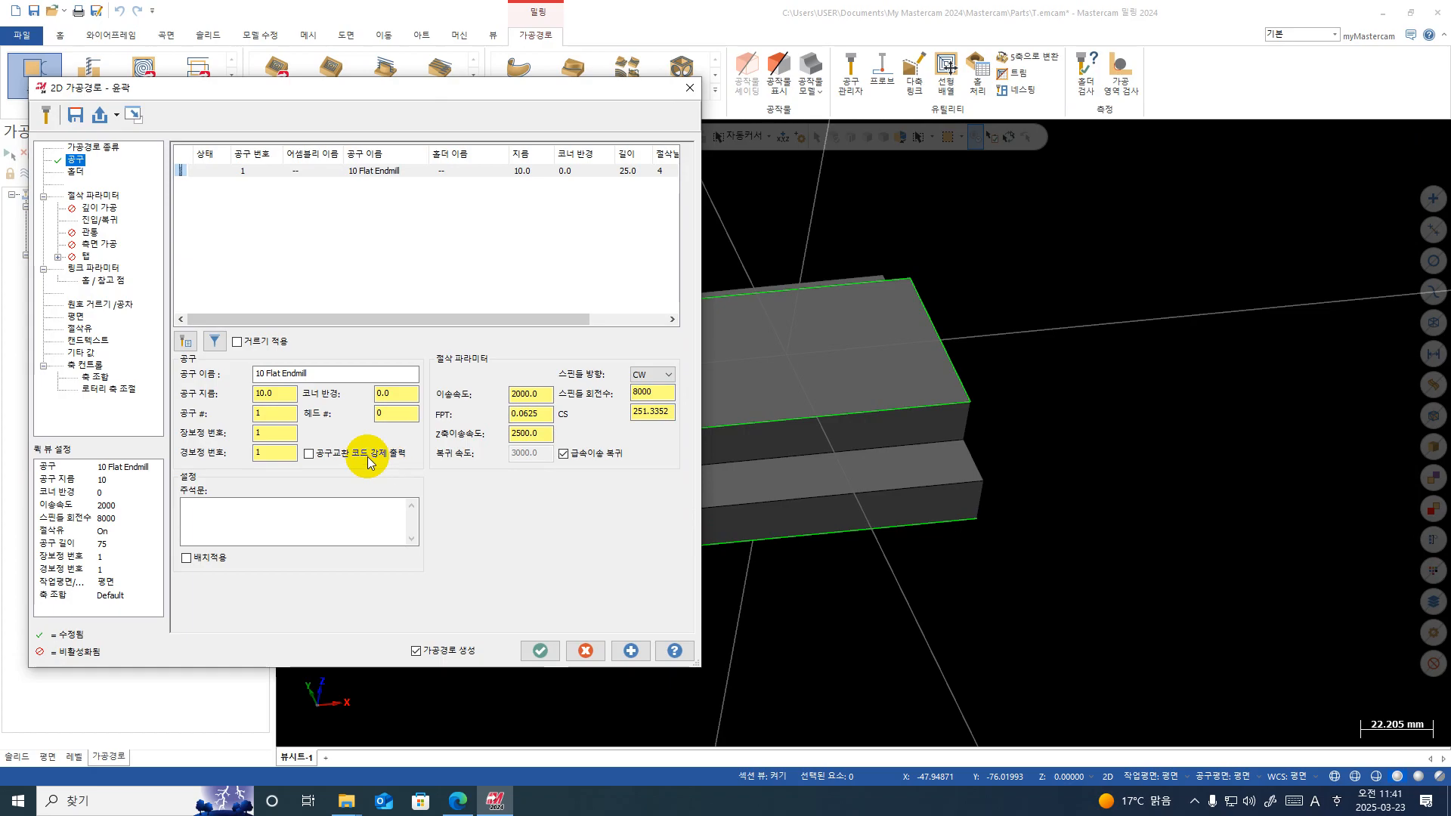
Step: Review the contour's tool offsets, cut parameters and lead-in/out settings, and enable an absolute clearance height of 30 in the linking parameters
{"action": "left_click", "coordinate": [256, 428]}
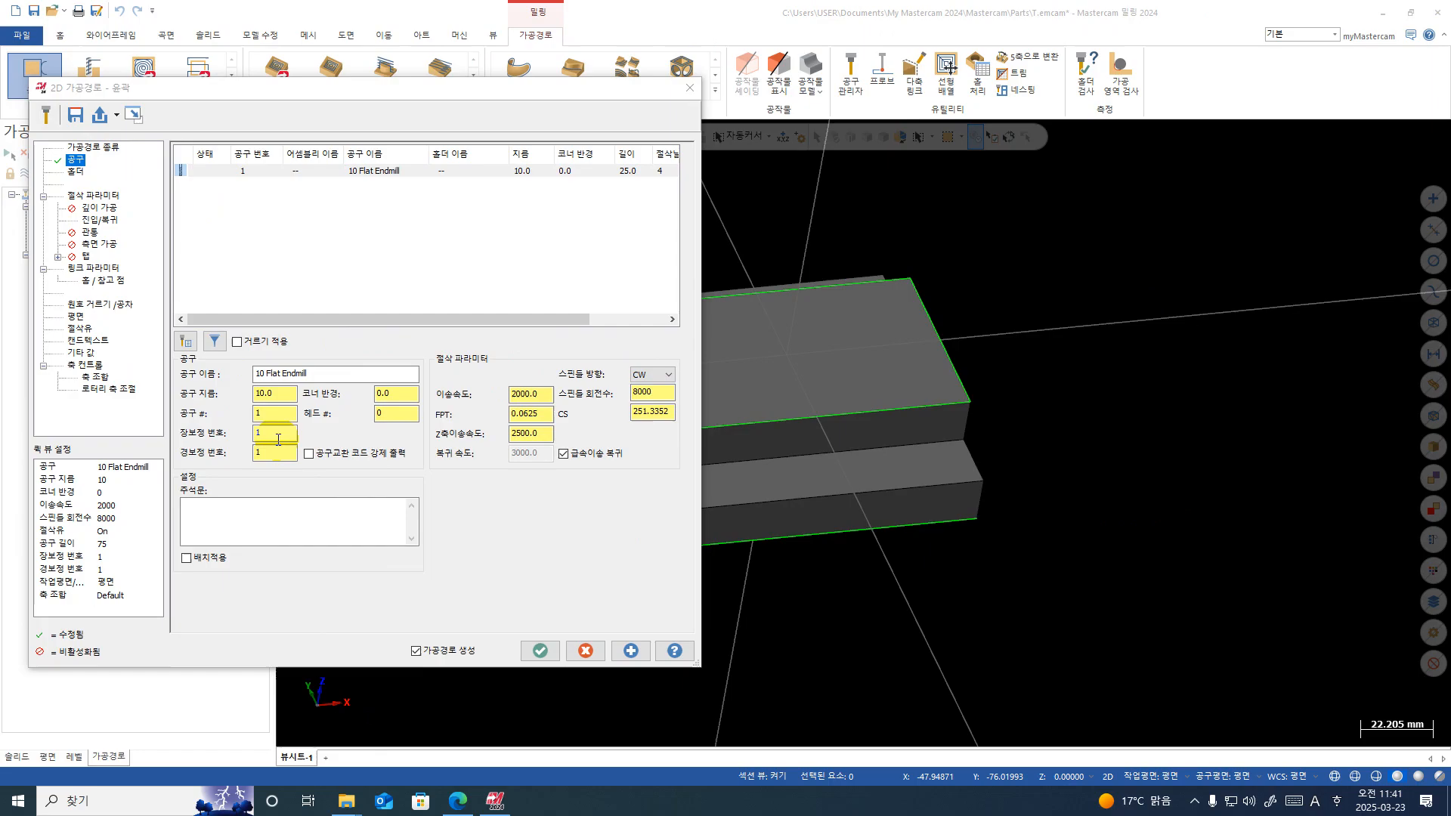
{"action": "left_click", "coordinate": [295, 436]}
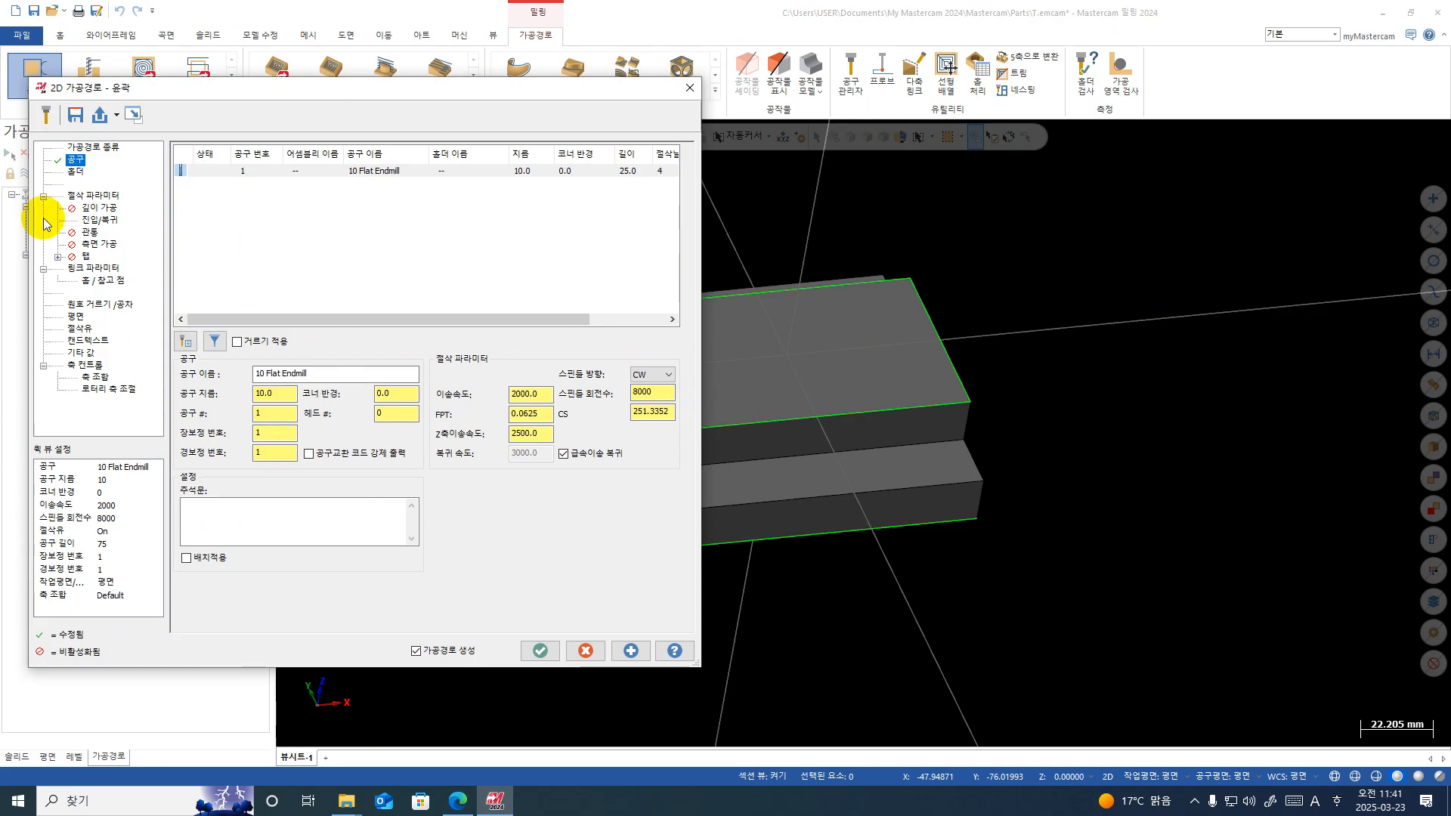
{"action": "left_click", "coordinate": [94, 195]}
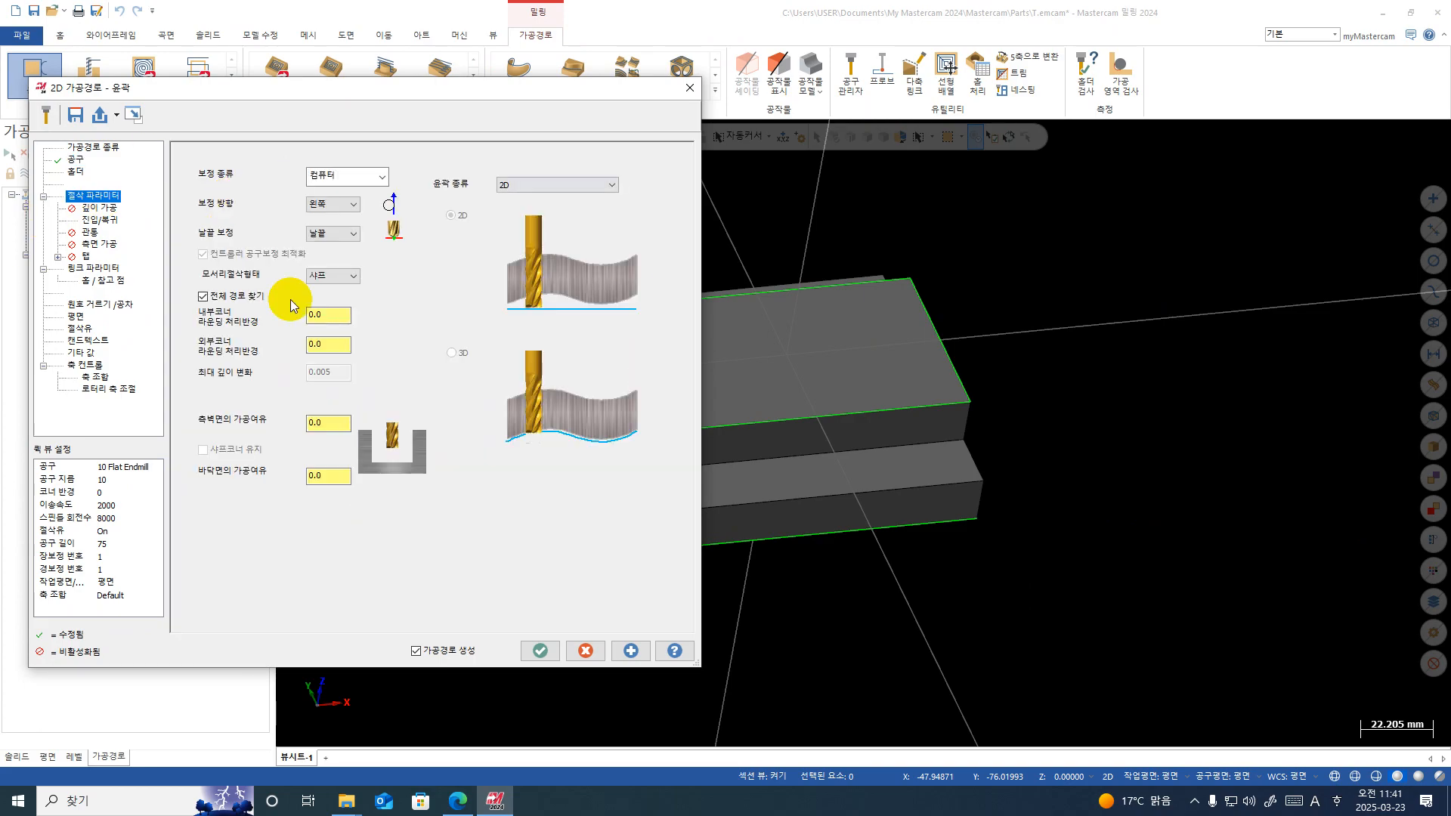
{"action": "left_click", "coordinate": [104, 225]}
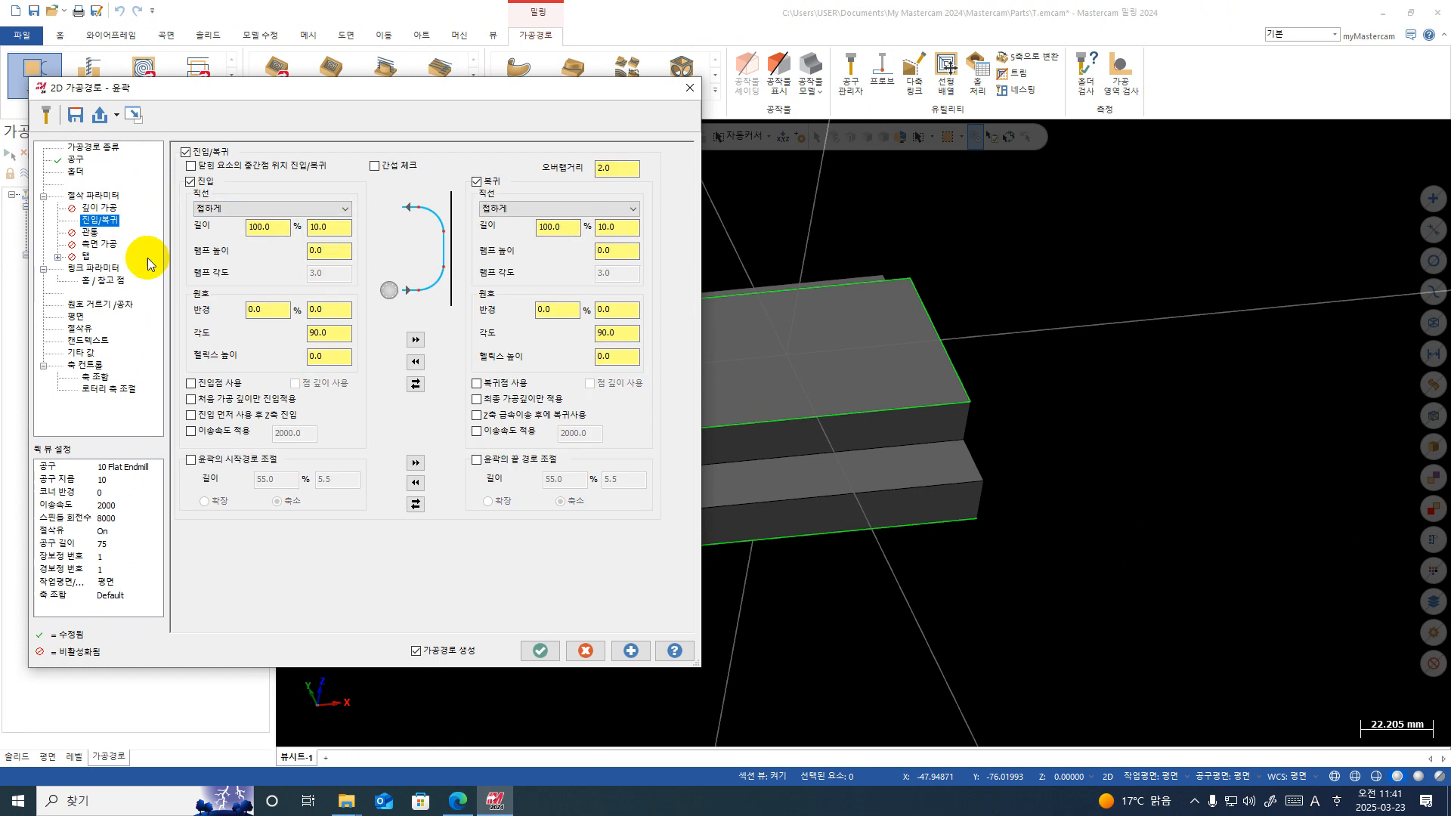
{"action": "left_click", "coordinate": [89, 270]}
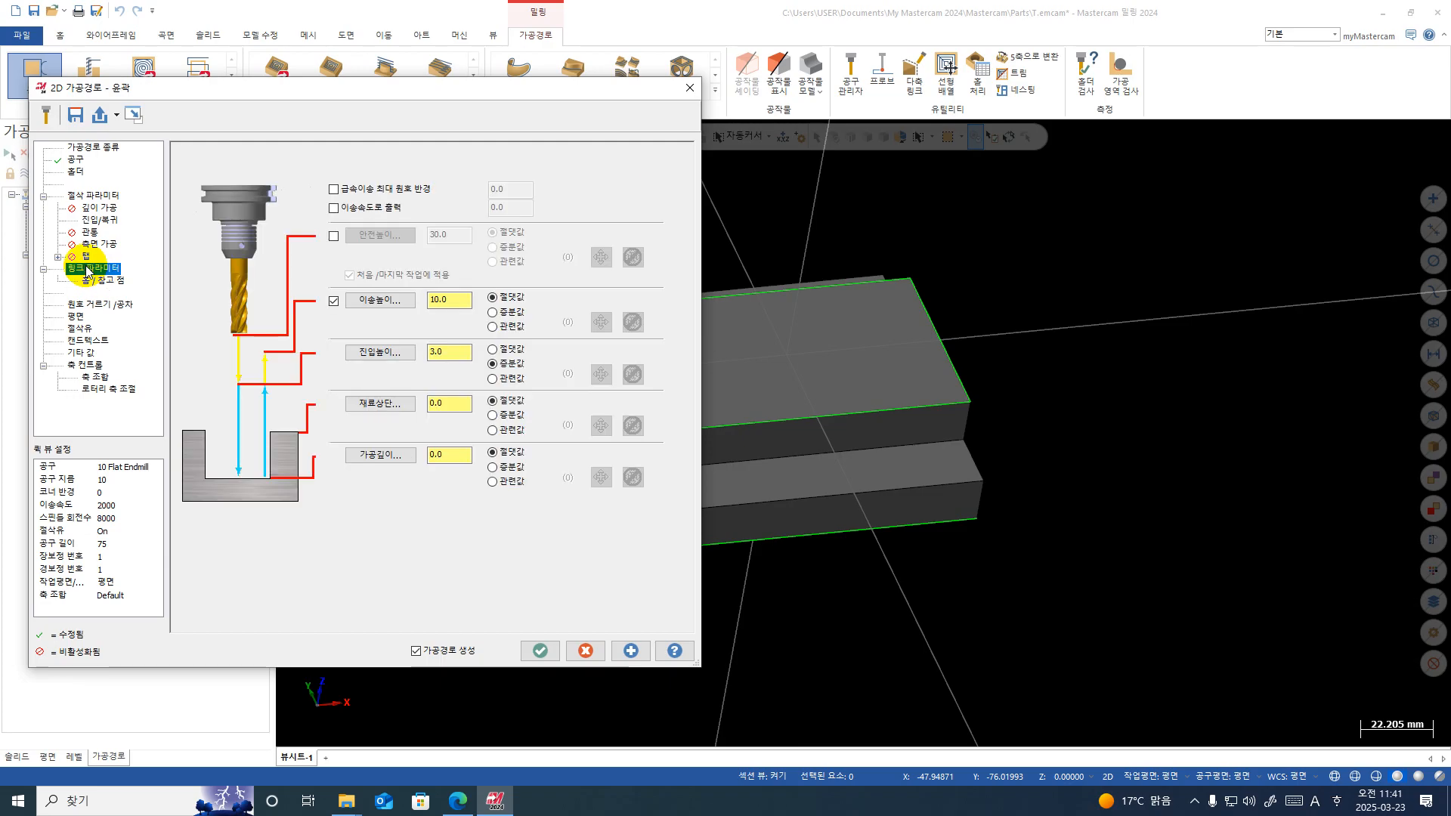
{"action": "left_click", "coordinate": [334, 236]}
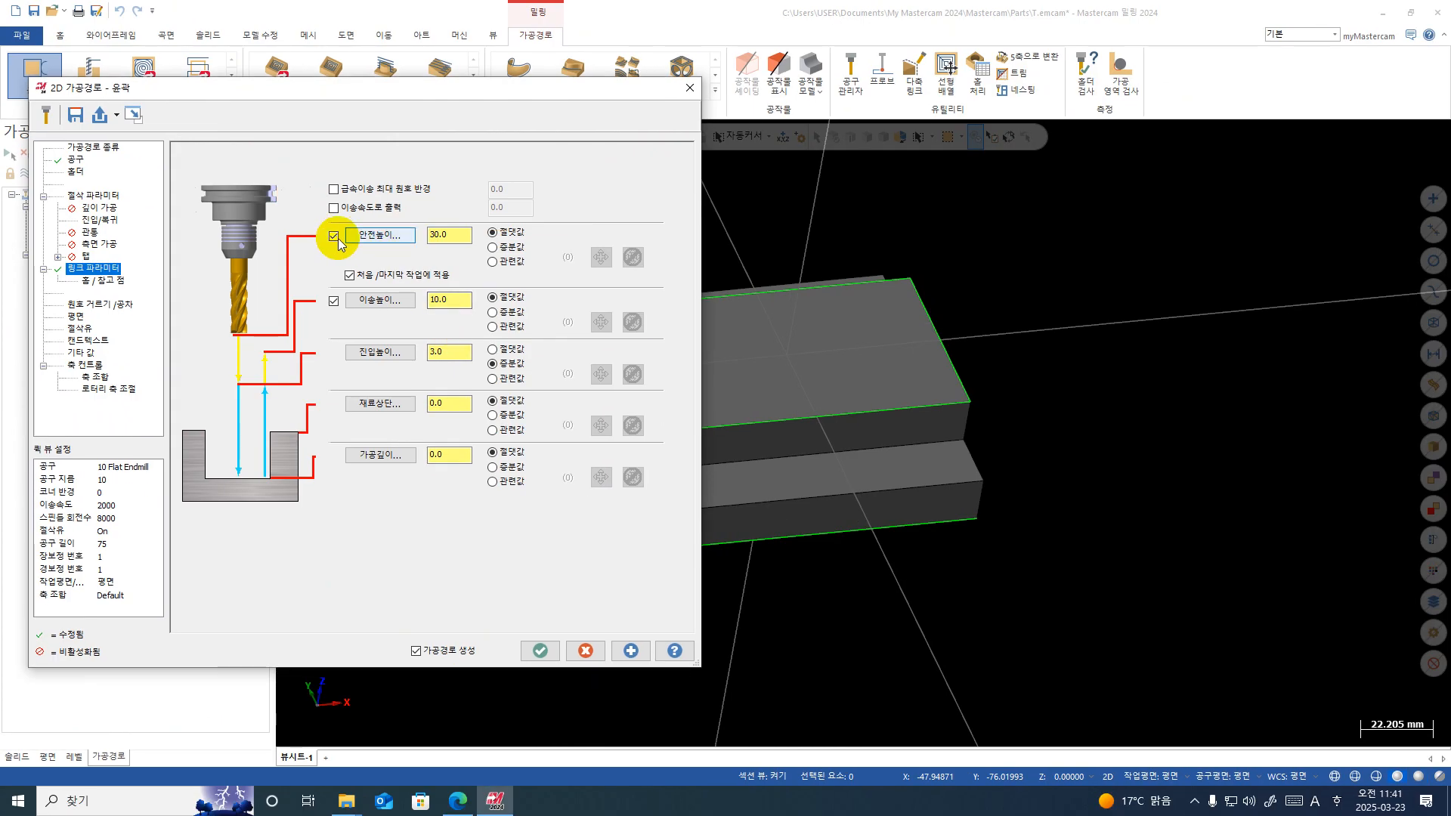
{"action": "left_click", "coordinate": [334, 236]}
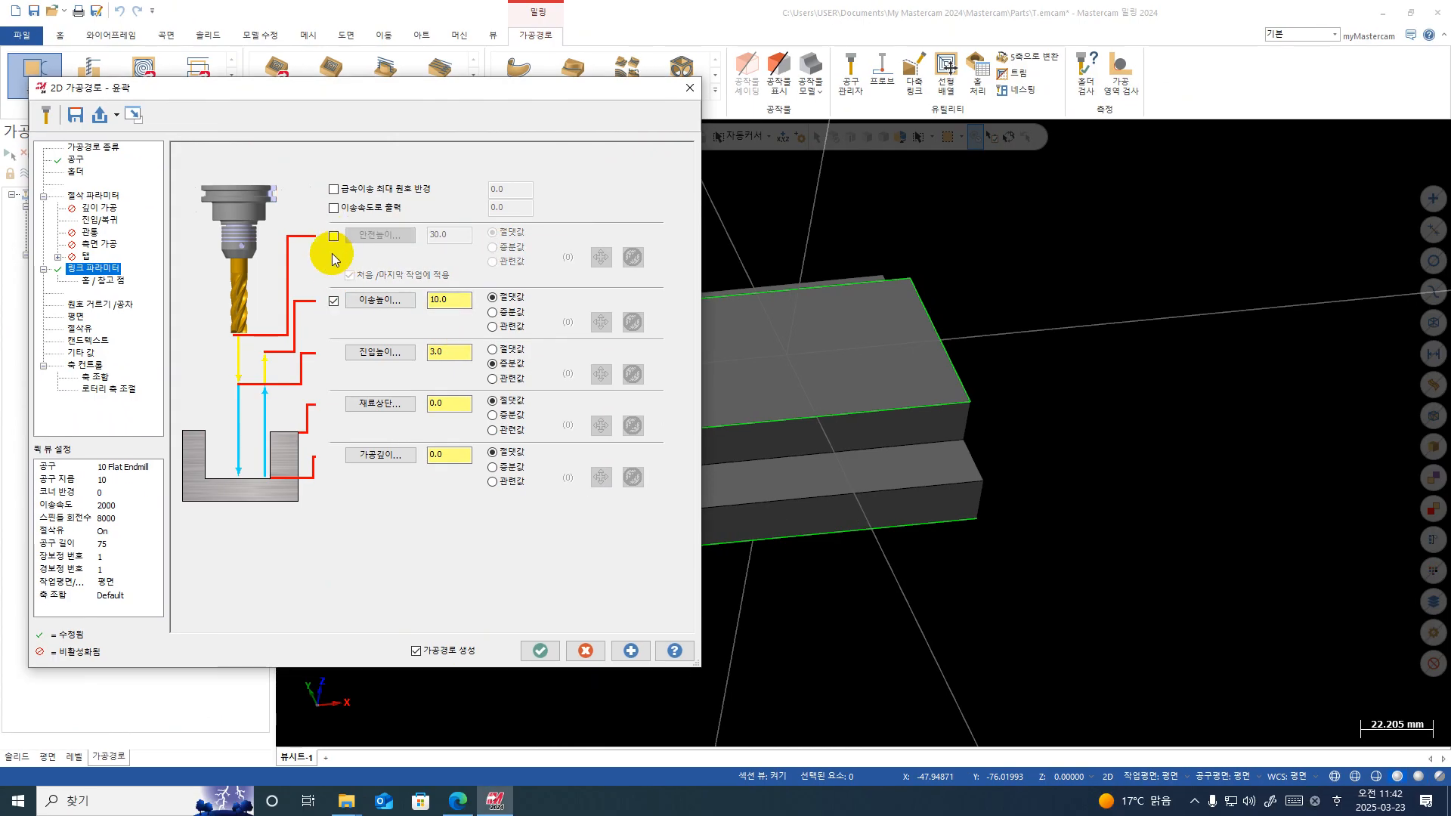
{"action": "left_click", "coordinate": [334, 237]}
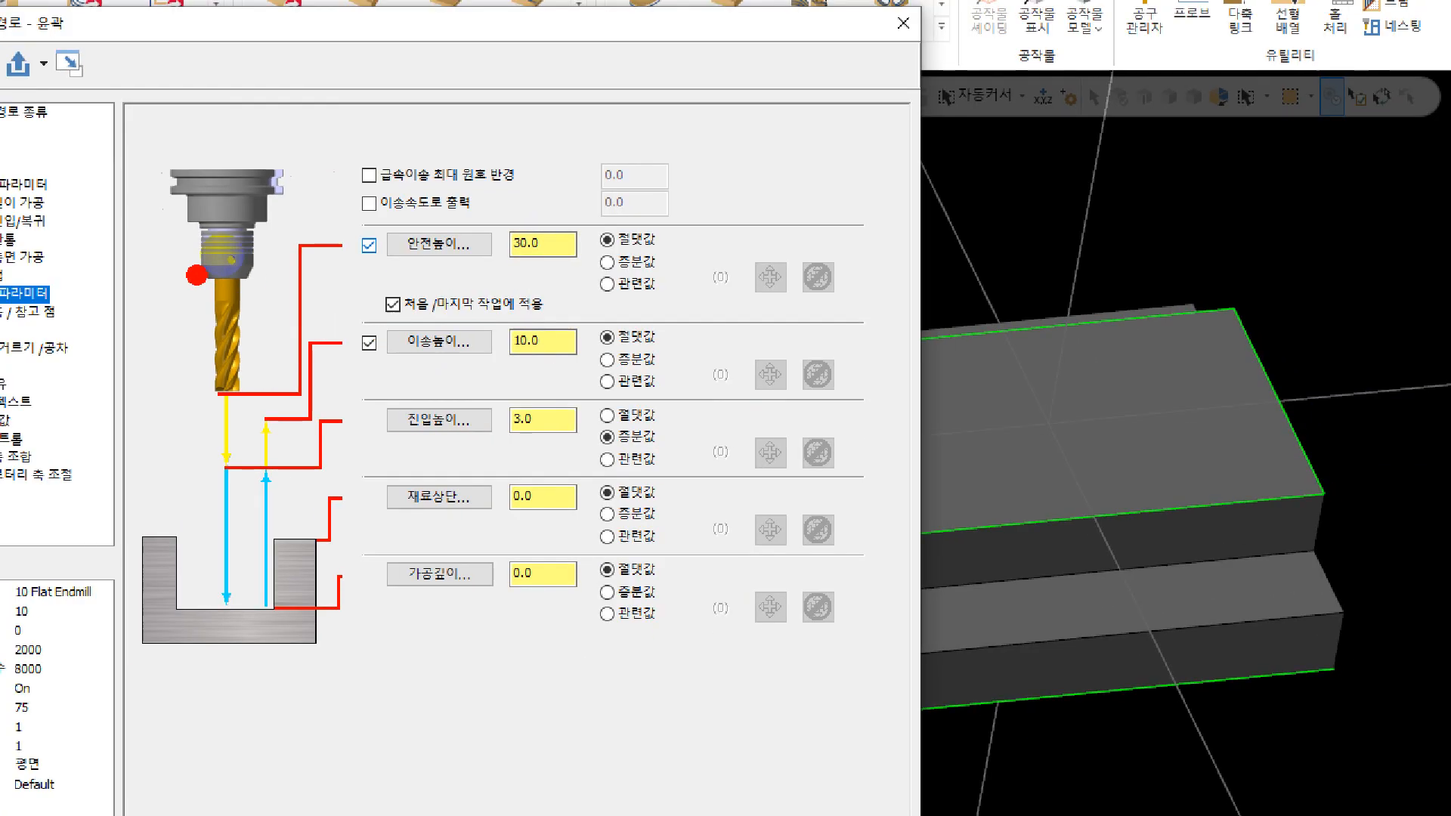
{"action": "mouse_move", "coordinate": [356, 274]}
{"action": "left_mouse_down"}
{"action": "mouse_move", "coordinate": [355, 318]}
{"action": "mouse_move", "coordinate": [401, 332]}
{"action": "mouse_move", "coordinate": [435, 298]}
{"action": "mouse_move", "coordinate": [332, 256]}
{"action": "left_mouse_up"}
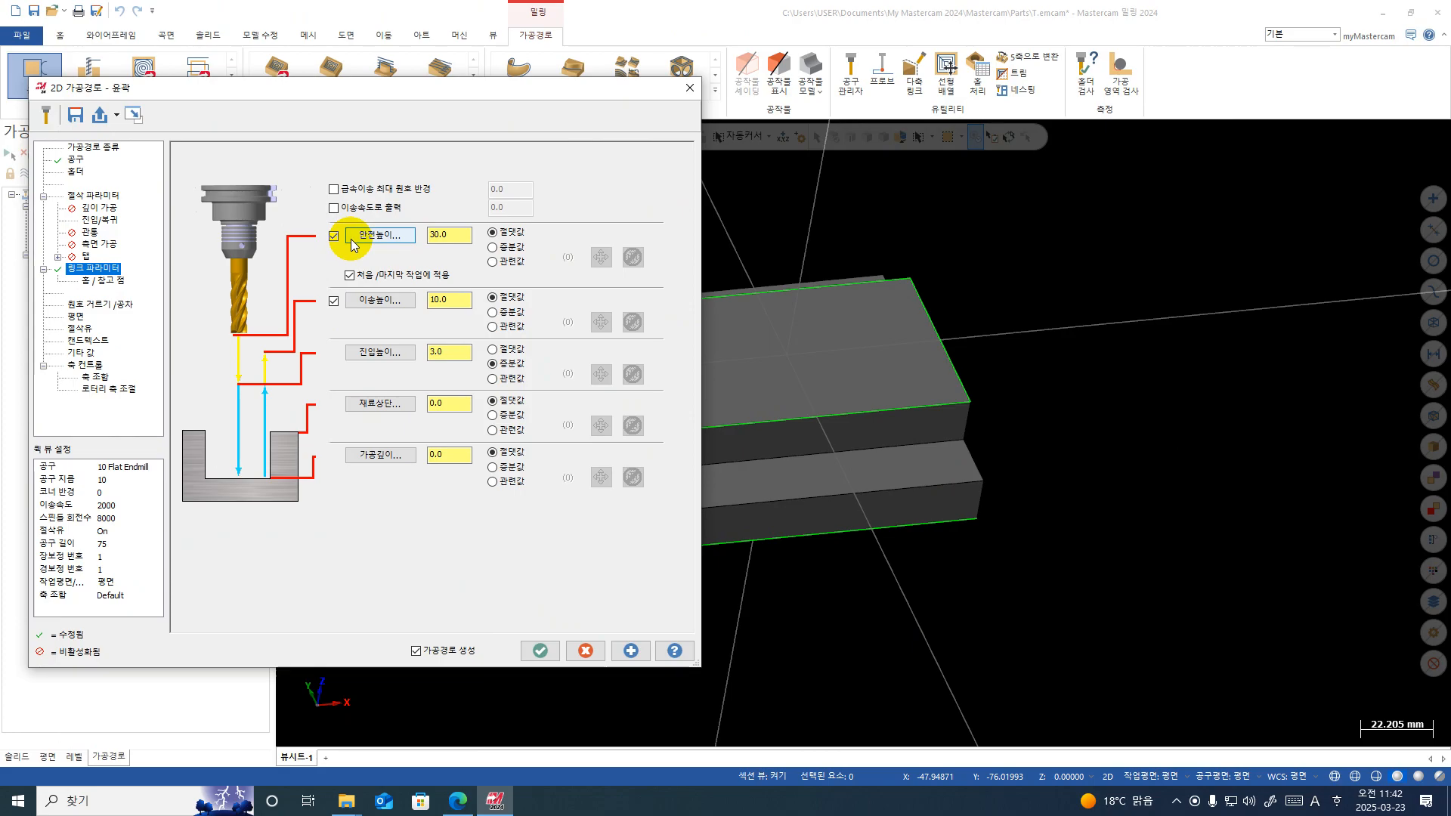
Step: Set the contour's absolute cutting depth to -15 in the linking parameters and generate the toolpath
{"action": "left_click", "coordinate": [455, 237]}
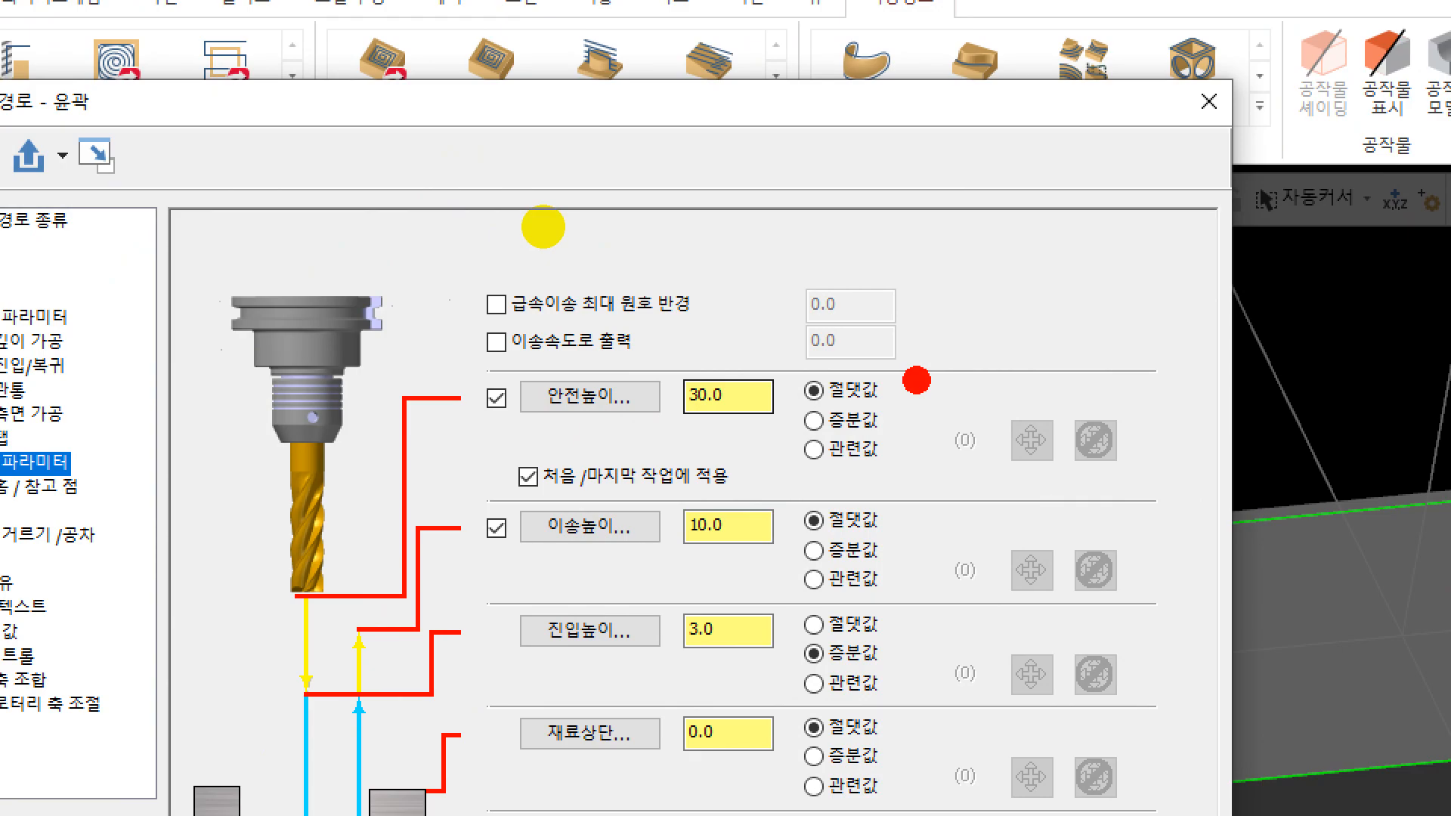
{"action": "left_click_drag", "start_coordinate": [684, 446], "coordinate": [782, 367]}
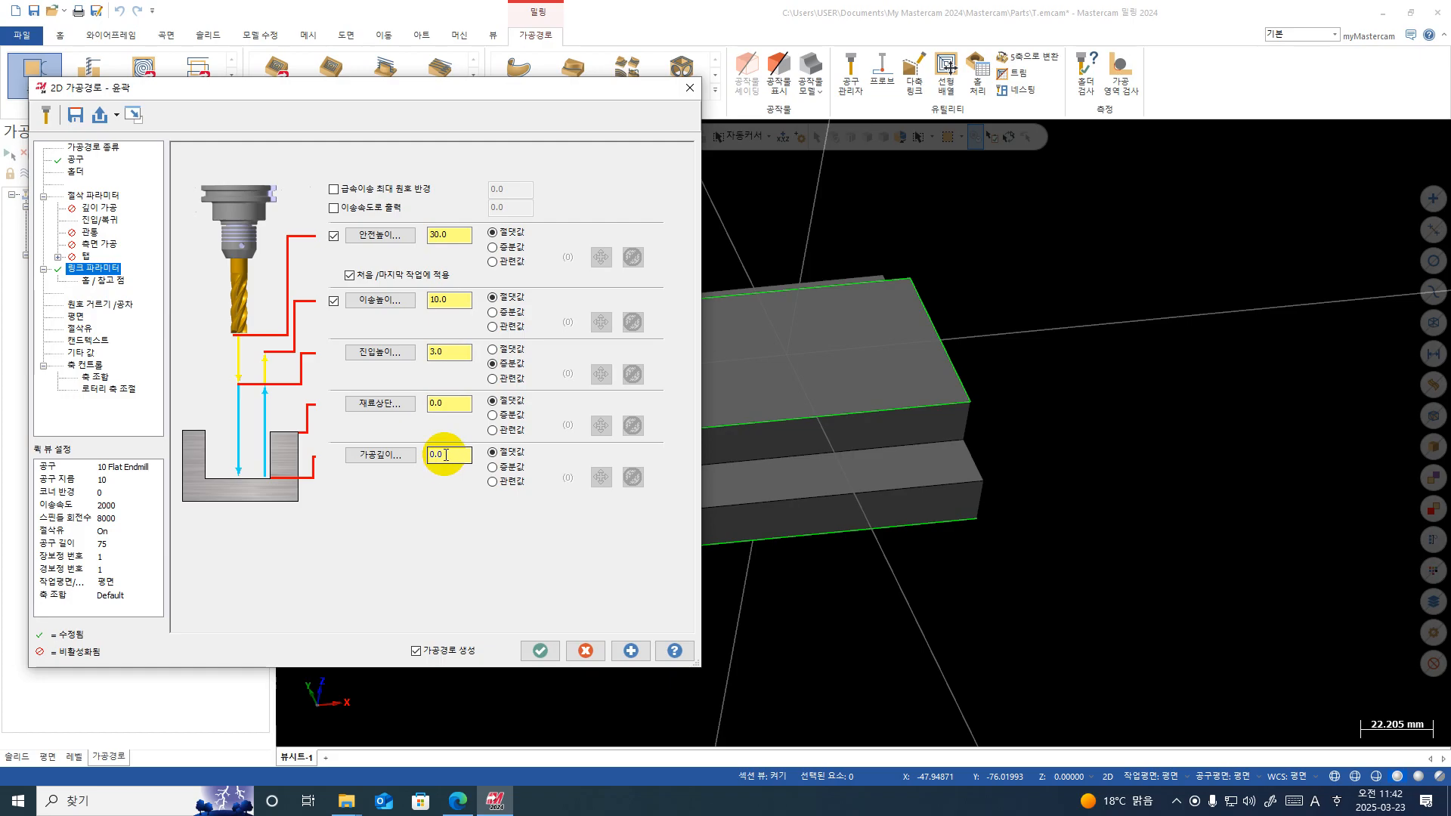
{"action": "left_click_drag", "start_coordinate": [446, 455], "coordinate": [408, 455]}
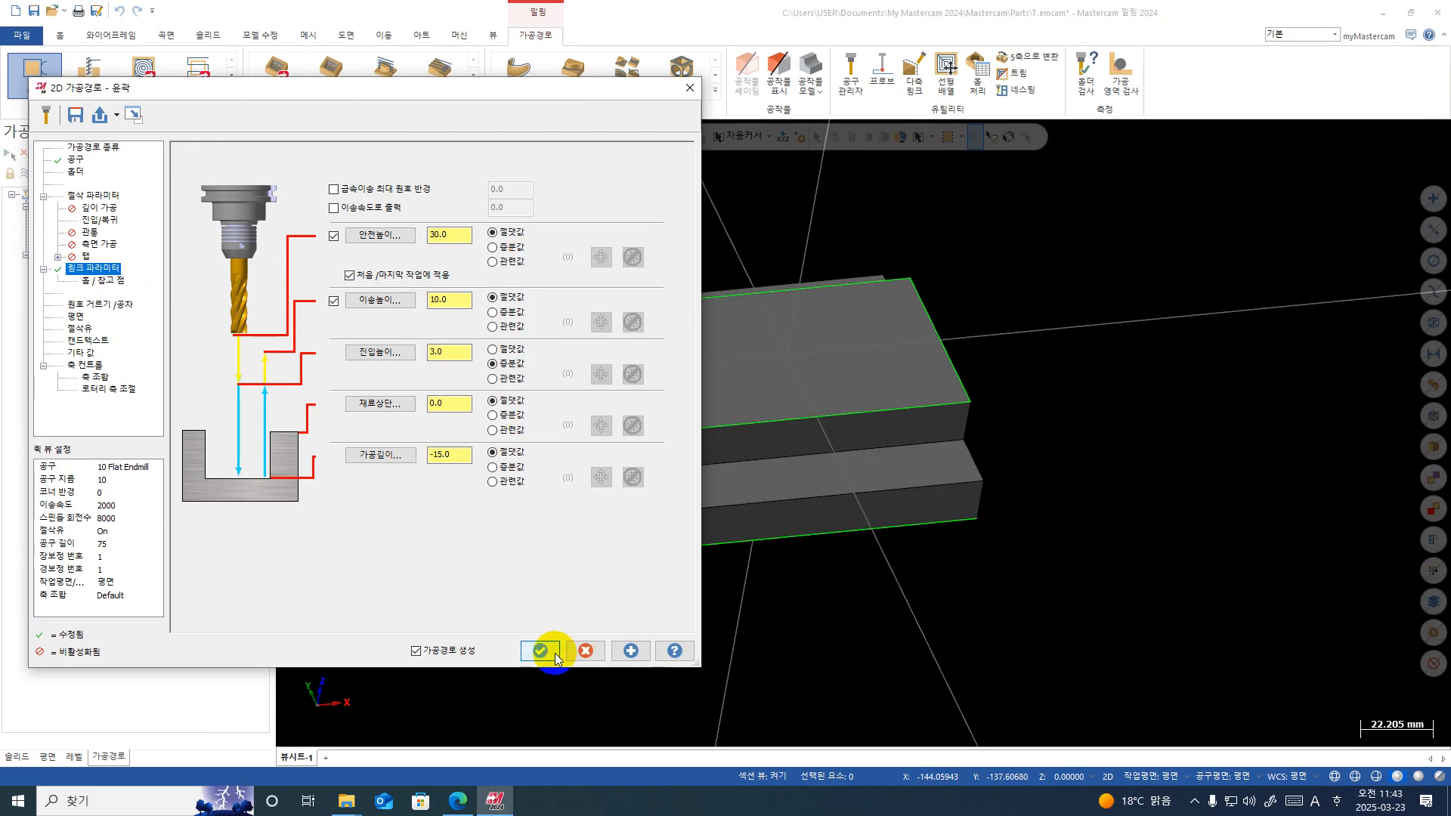
{"action": "left_click", "coordinate": [555, 653]}
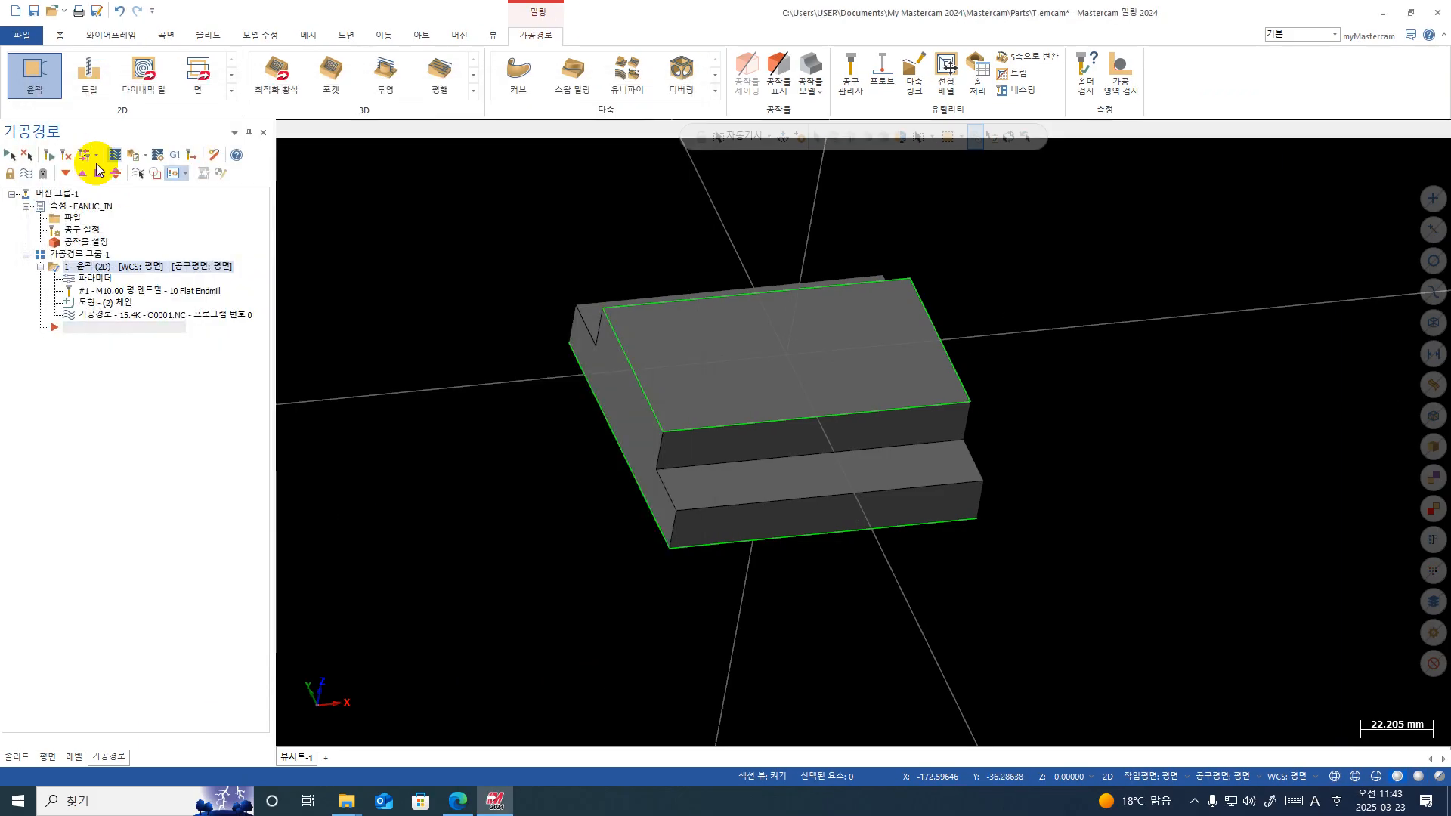
Step: Backplot the contour toolpath, checking the tool's clearance, retract and cutting heights from several viewing angles, and end the simulation
{"action": "left_click", "coordinate": [96, 164]}
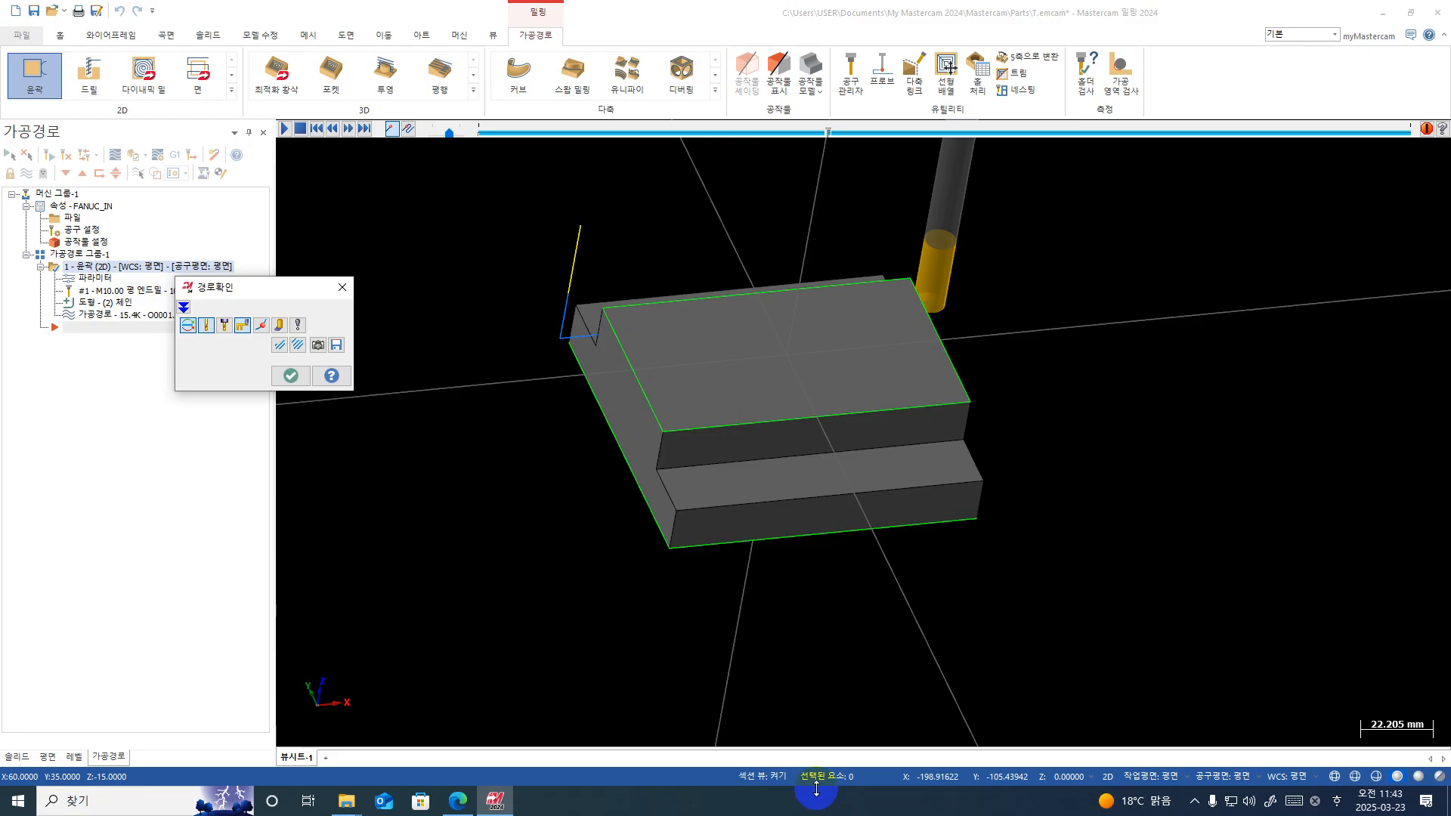
{"action": "middle_click_drag", "start_coordinate": [900, 302], "coordinate": [949, 217]}
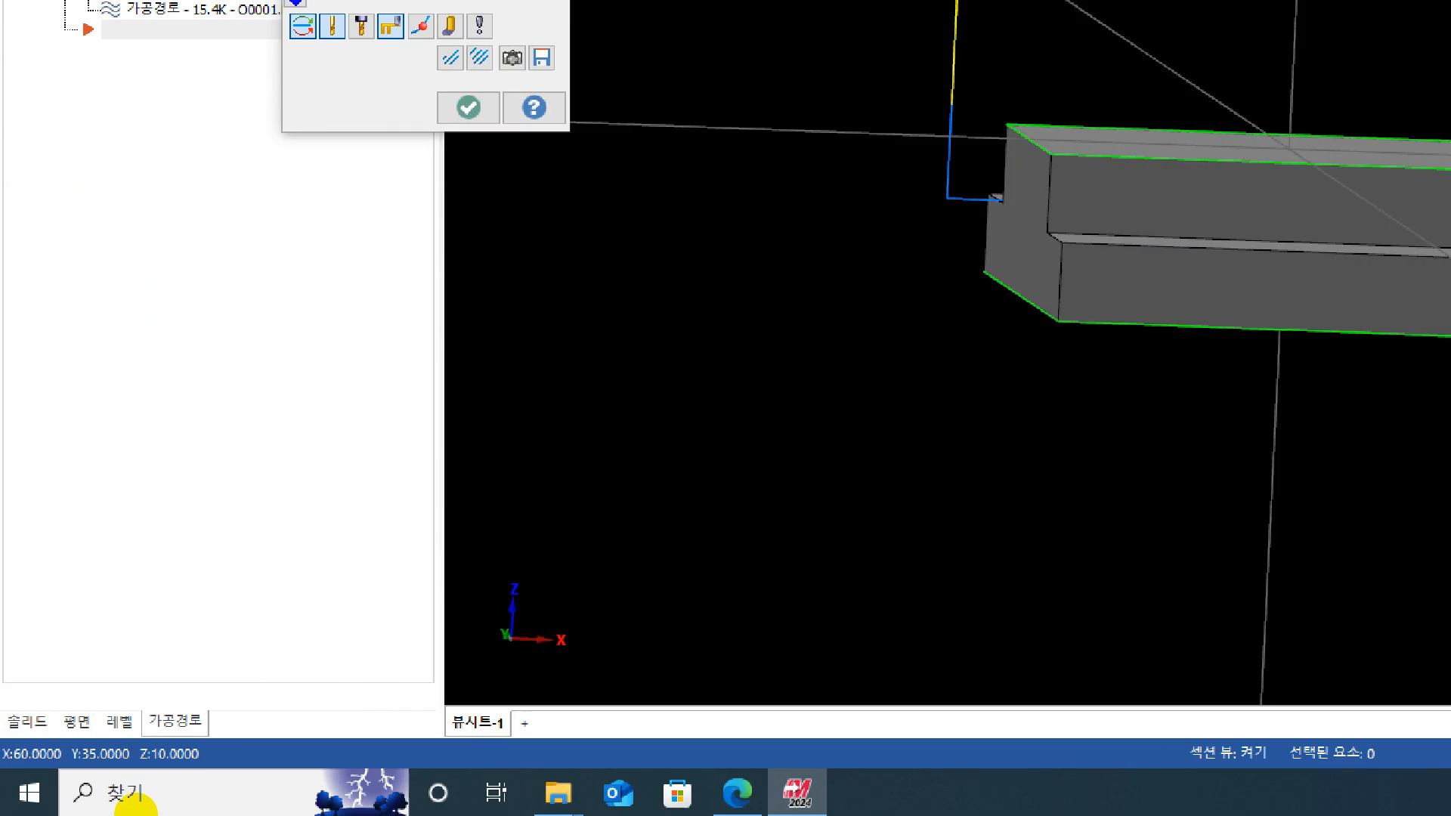
{"action": "mouse_move", "coordinate": [243, 727]}
{"action": "left_mouse_down"}
{"action": "mouse_move", "coordinate": [118, 793]}
{"action": "mouse_move", "coordinate": [231, 693]}
{"action": "left_mouse_up"}
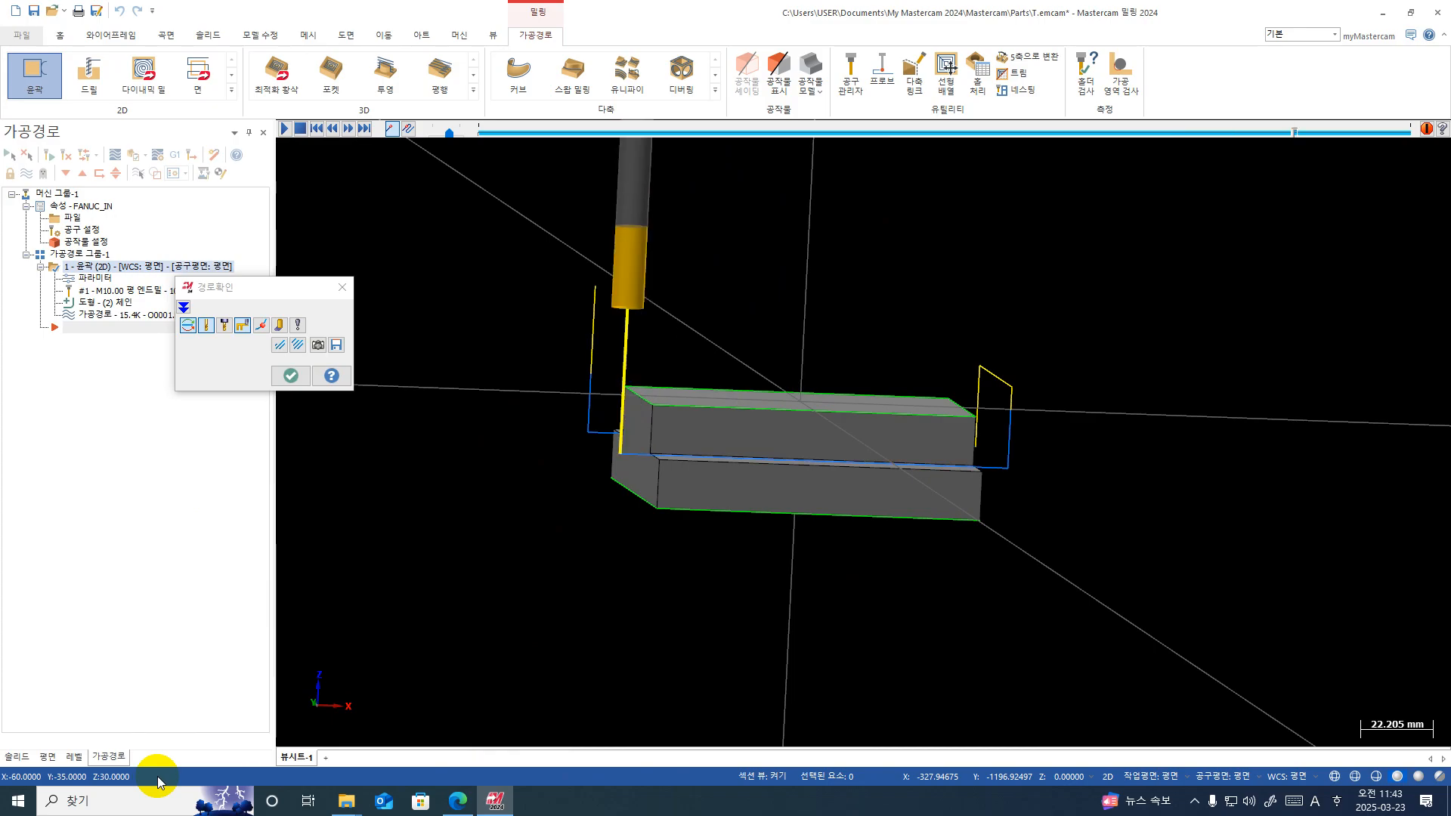
{"action": "middle_click_drag", "start_coordinate": [453, 587], "coordinate": [638, 323]}
{"action": "left_click", "coordinate": [291, 376]}
Step: Post-process the contour operation to an NC file named 1 in the NC folder, replacing the existing file
{"action": "left_click", "coordinate": [175, 155]}
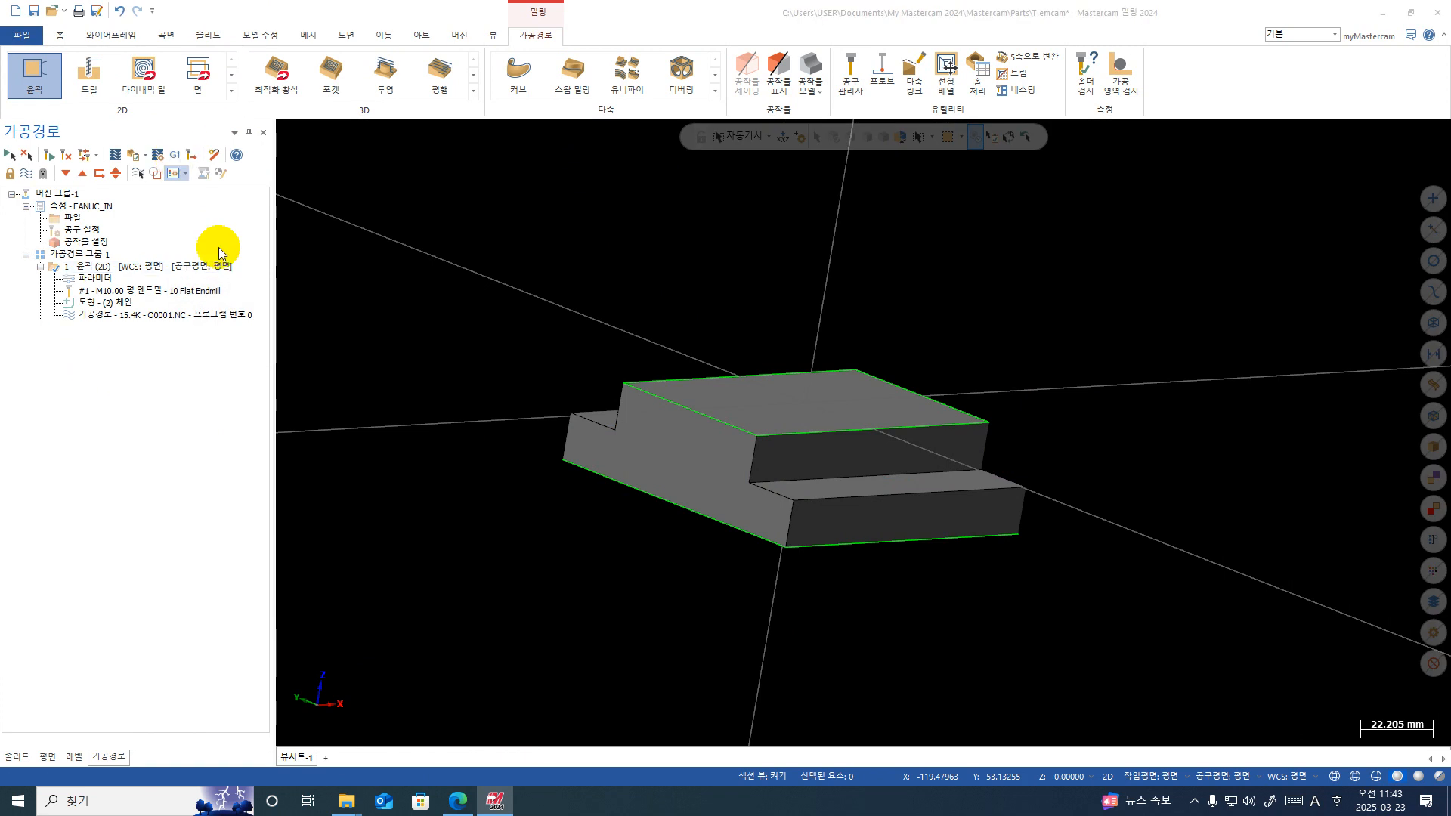
{"action": "left_click", "coordinate": [488, 388]}
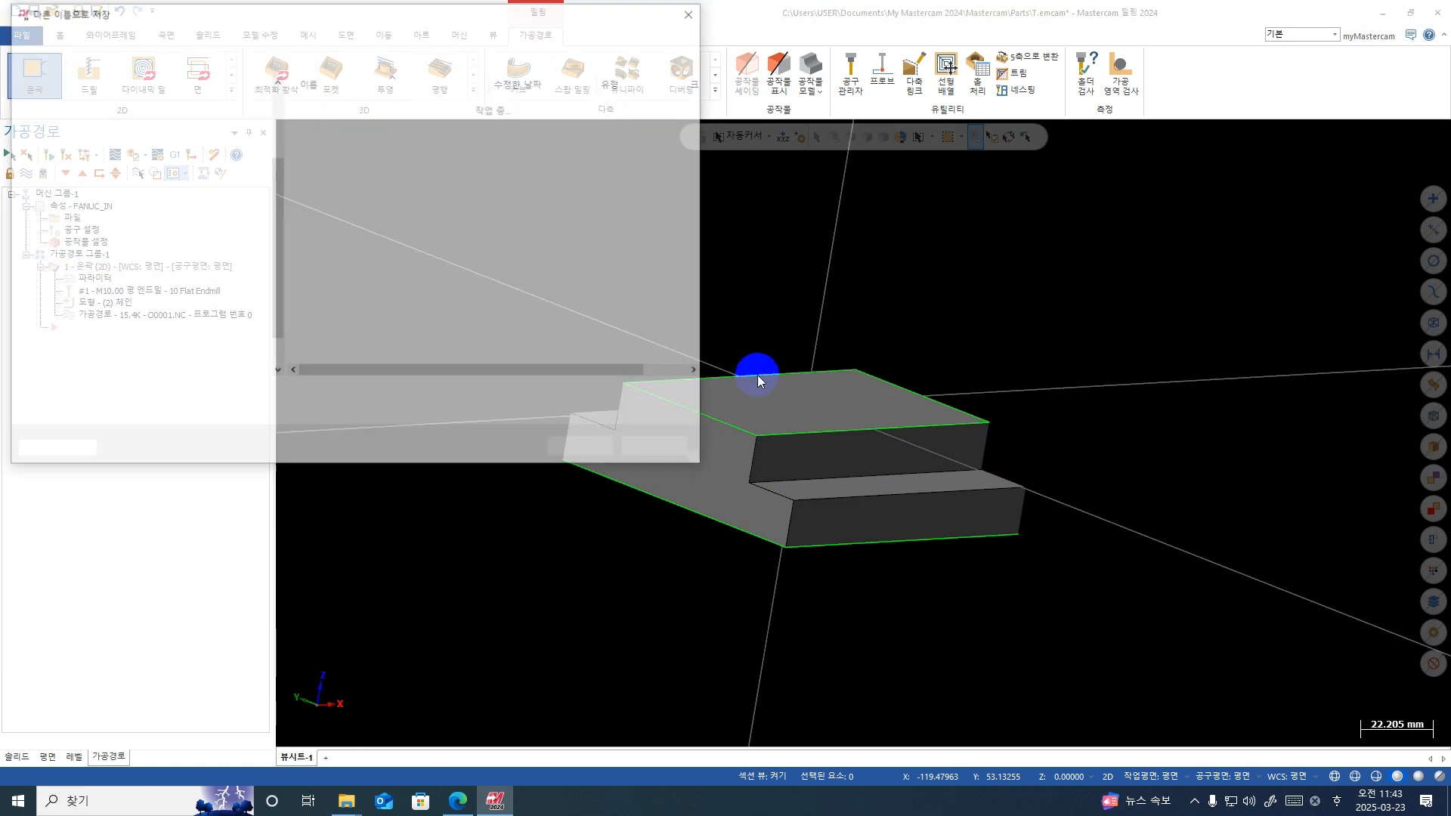
{"action": "type", "text": "1"}
{"action": "key", "text": "Return"}
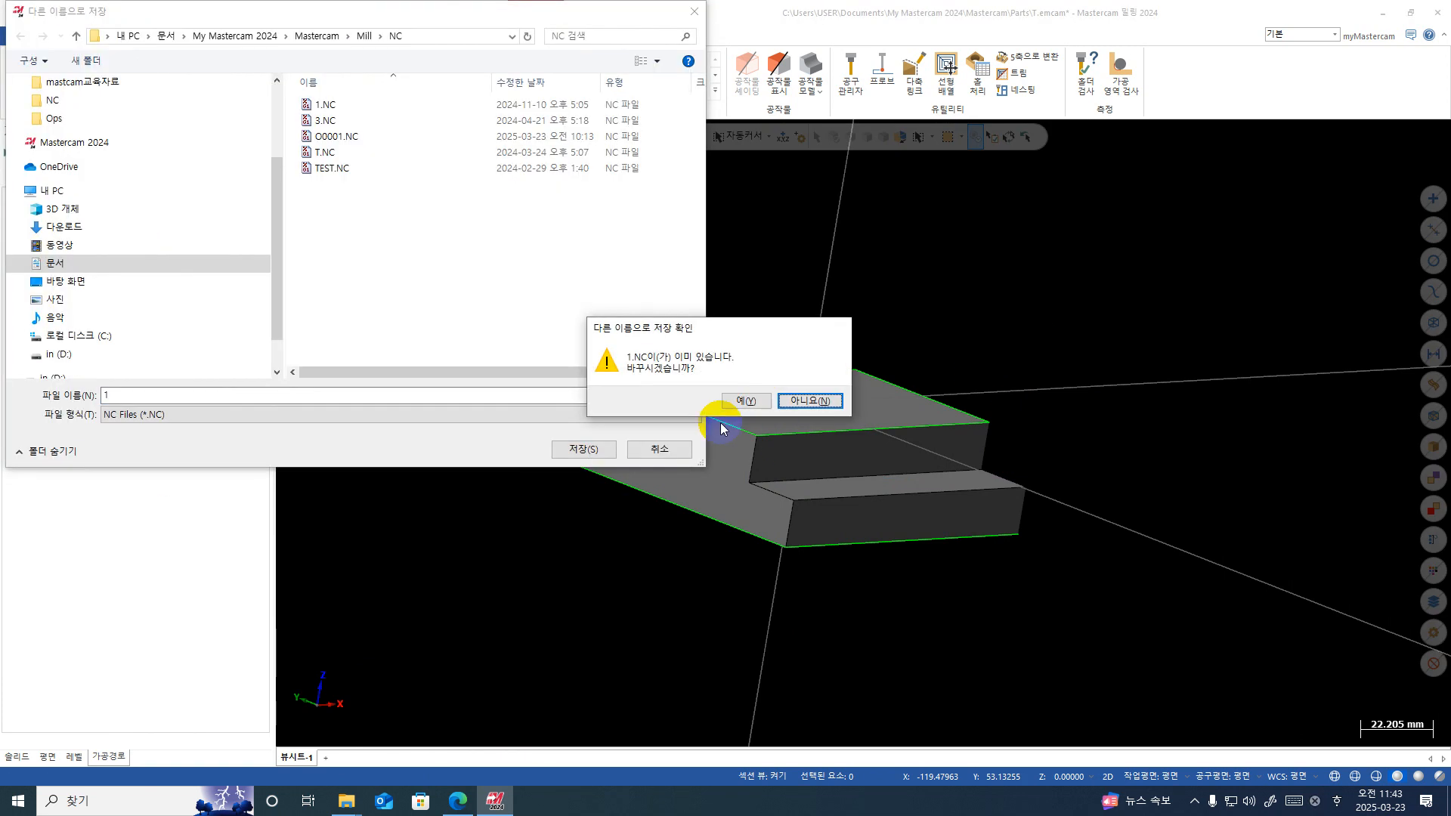
{"action": "left_click", "coordinate": [731, 402]}
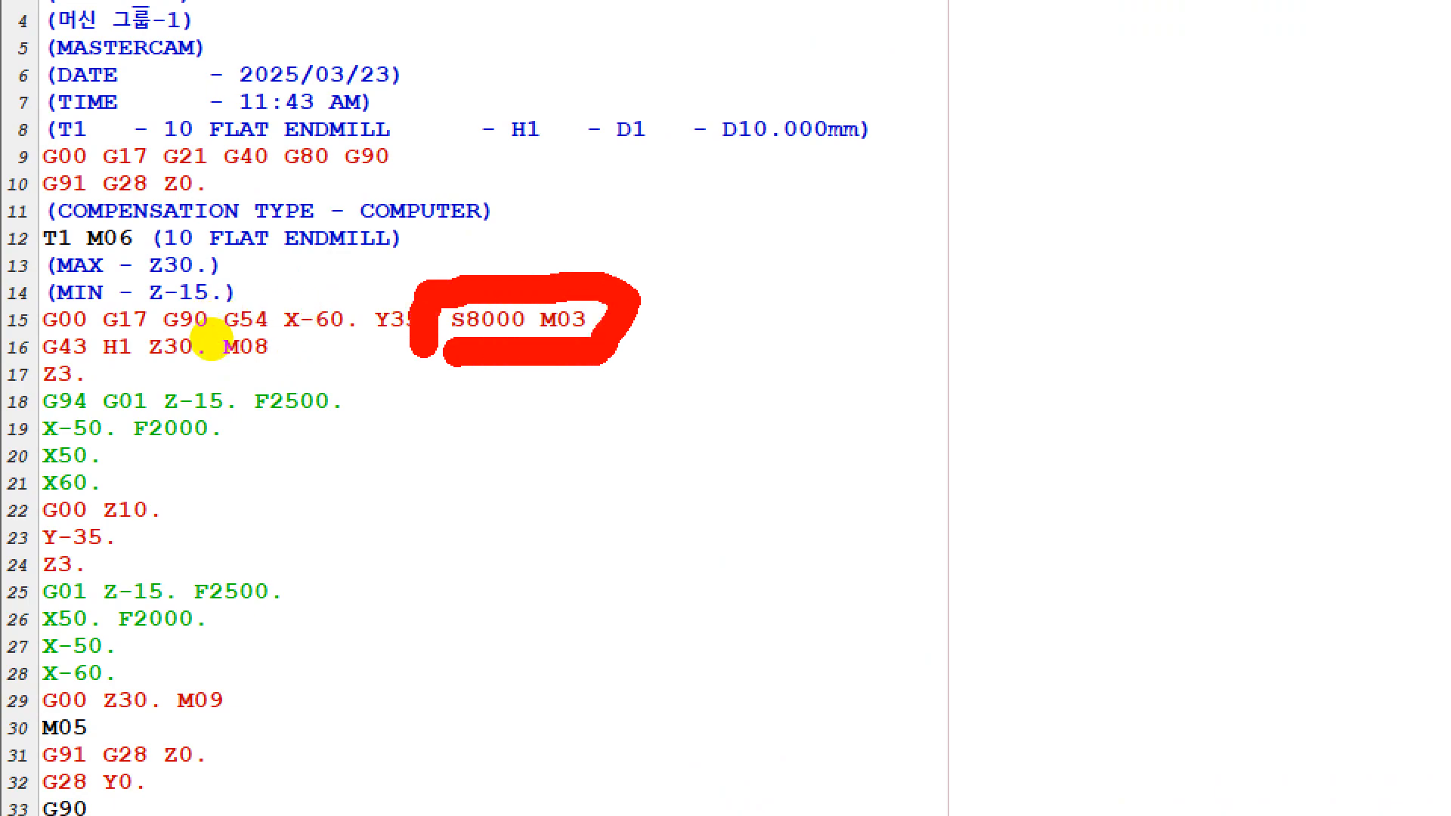
Step: Switch to Mastercam and open the contour endmill's finishing properties to compare its spindle speed with the posted code
{"action": "left_click", "coordinate": [495, 802]}
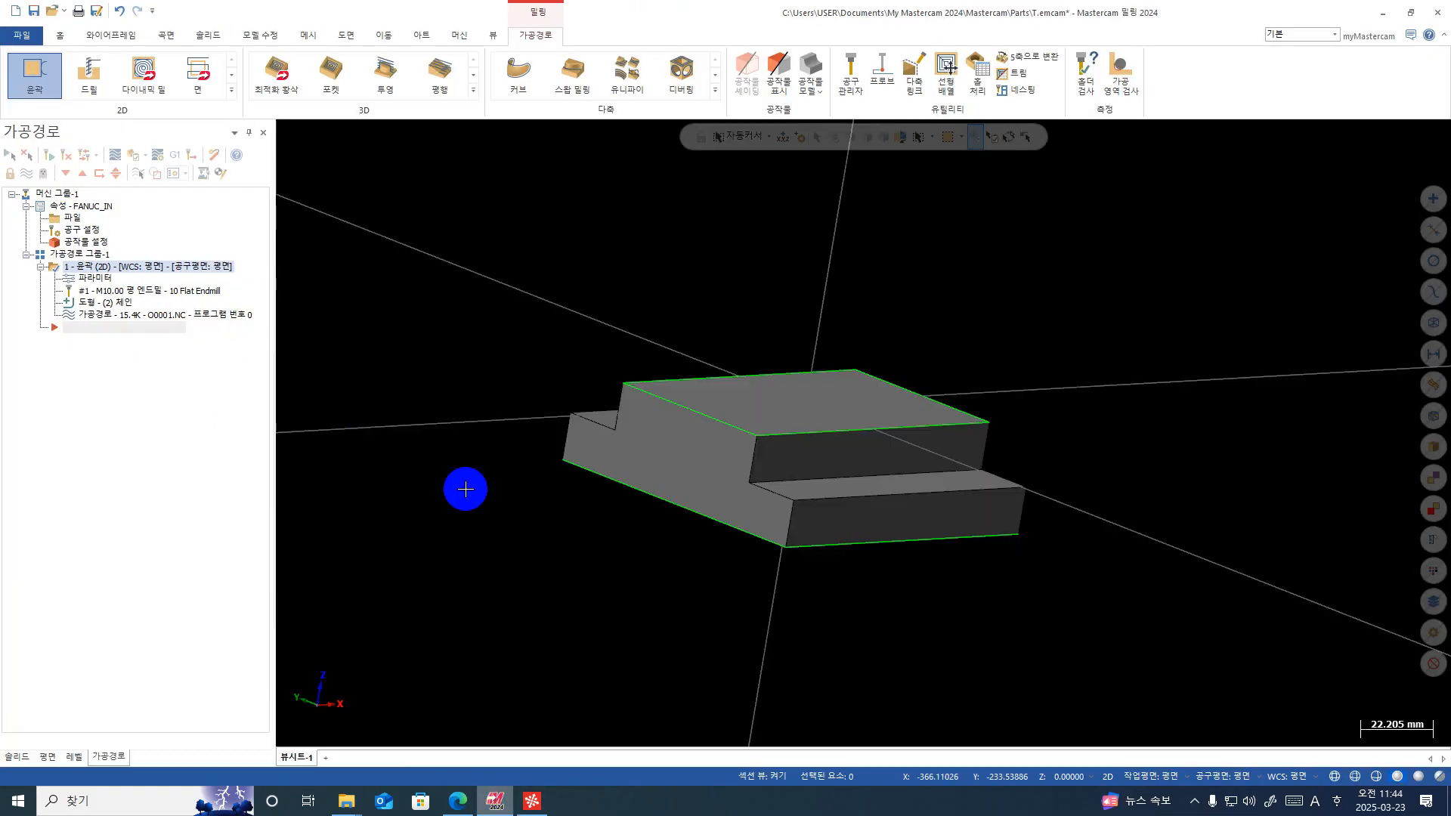
{"action": "left_click", "coordinate": [98, 279]}
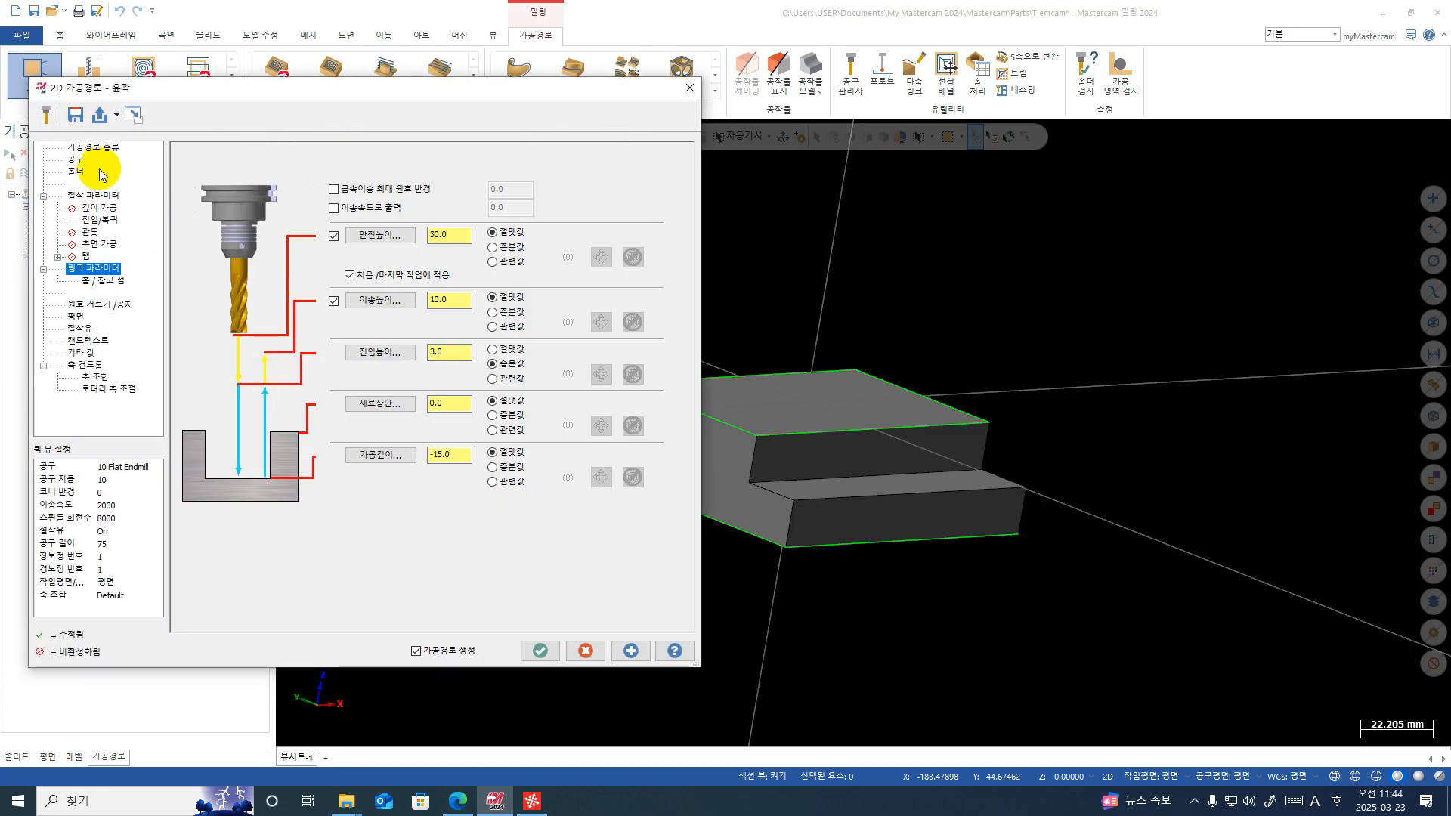
{"action": "left_click", "coordinate": [76, 159]}
{"action": "left_click", "coordinate": [263, 173]}
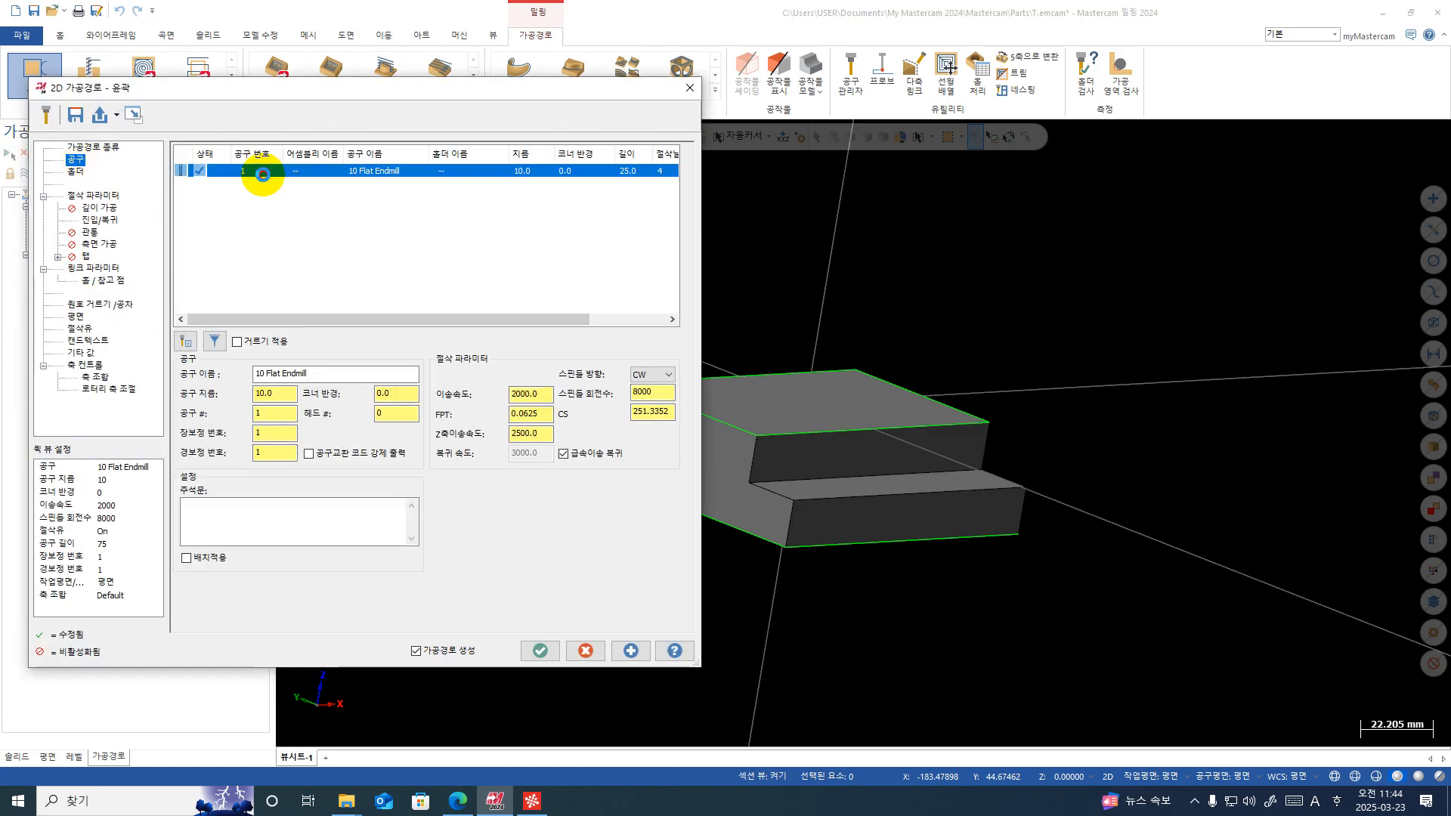
{"action": "double_click", "coordinate": [263, 172]}
{"action": "left_click", "coordinate": [714, 168]}
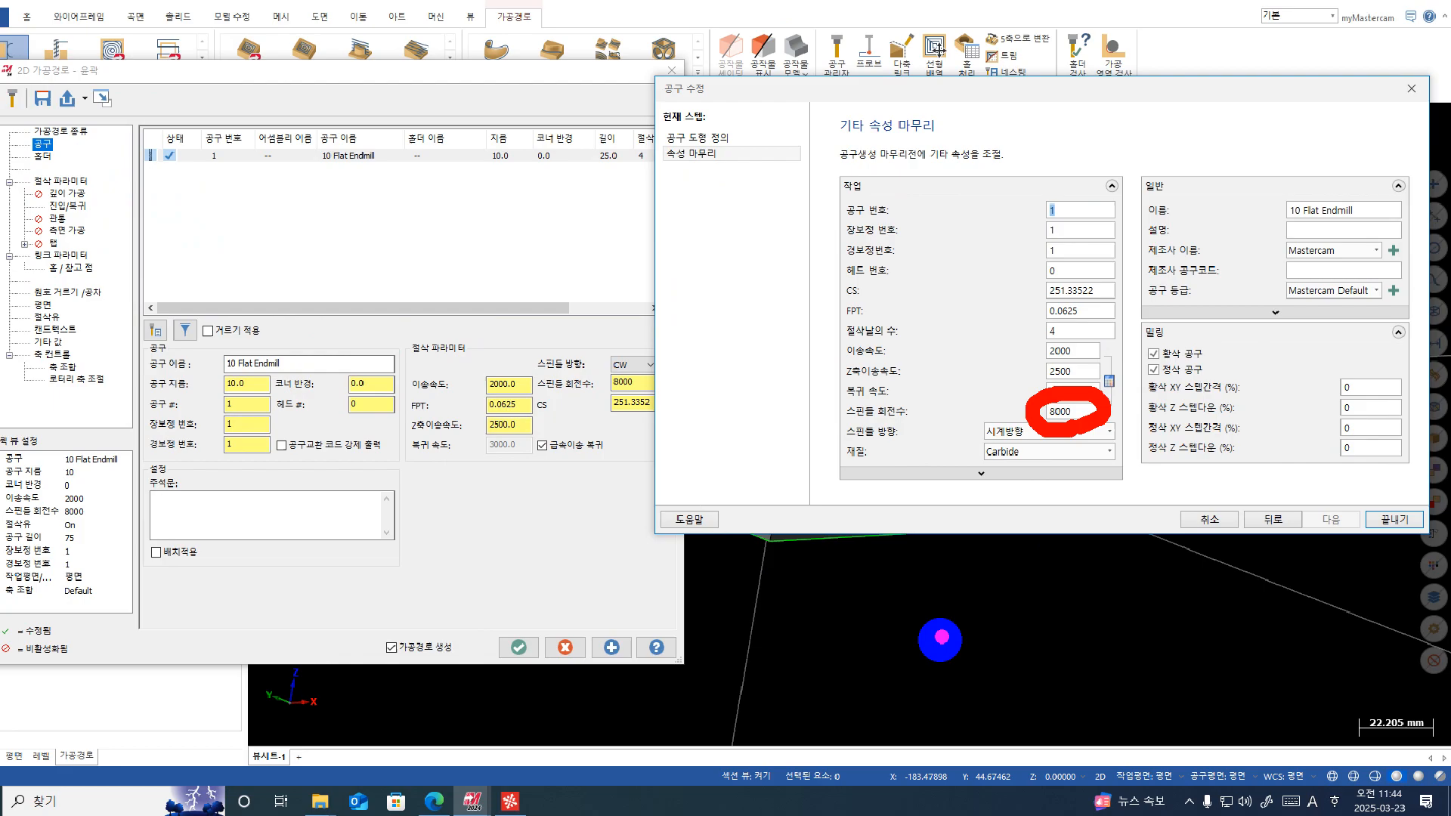
Step: Switch to CIMCO Edit, examine the clearance and entry height moves in the NC program, and return to Mastercam
{"action": "left_click", "coordinate": [510, 801]}
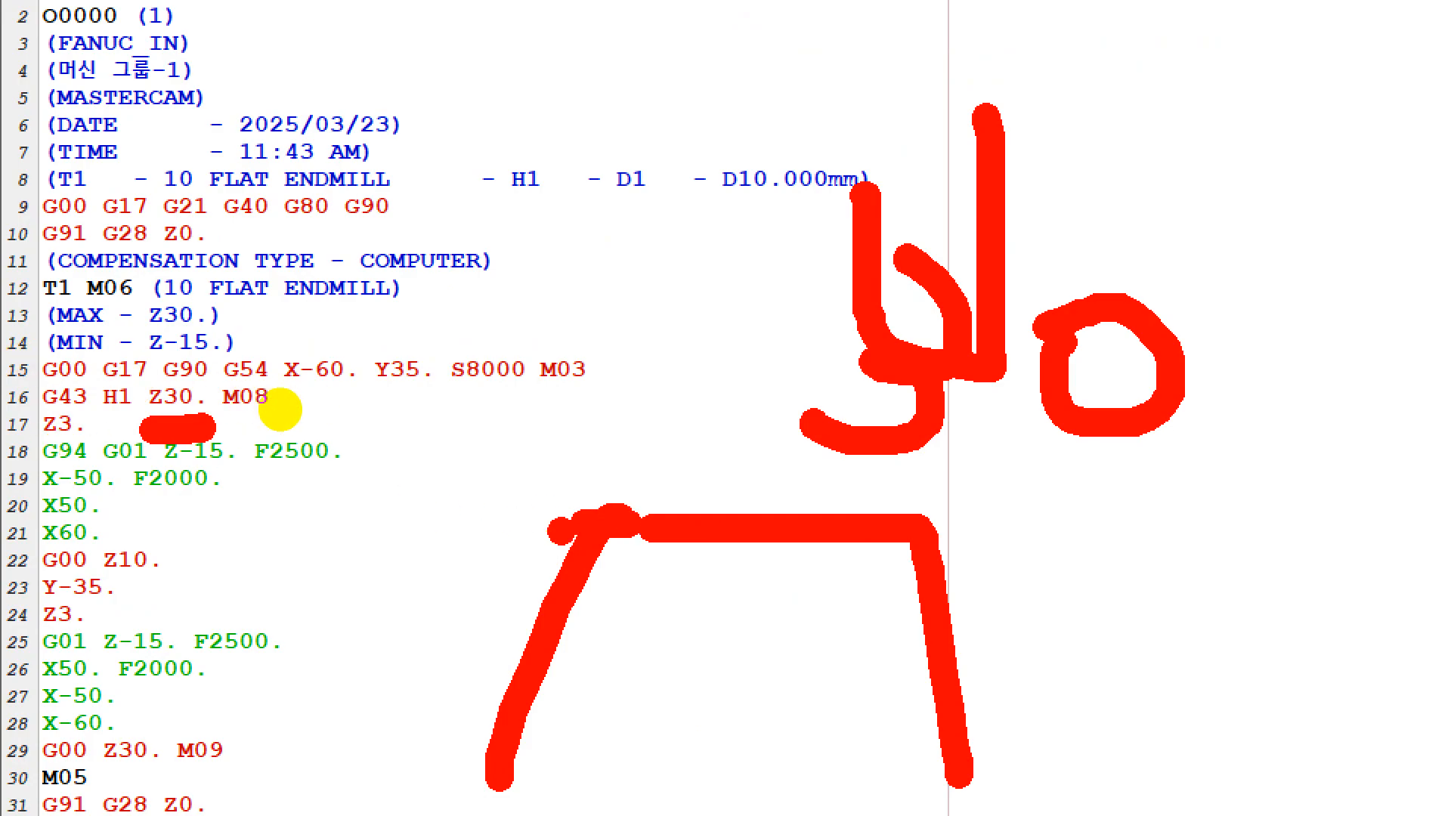
{"action": "key", "text": "Escape"}
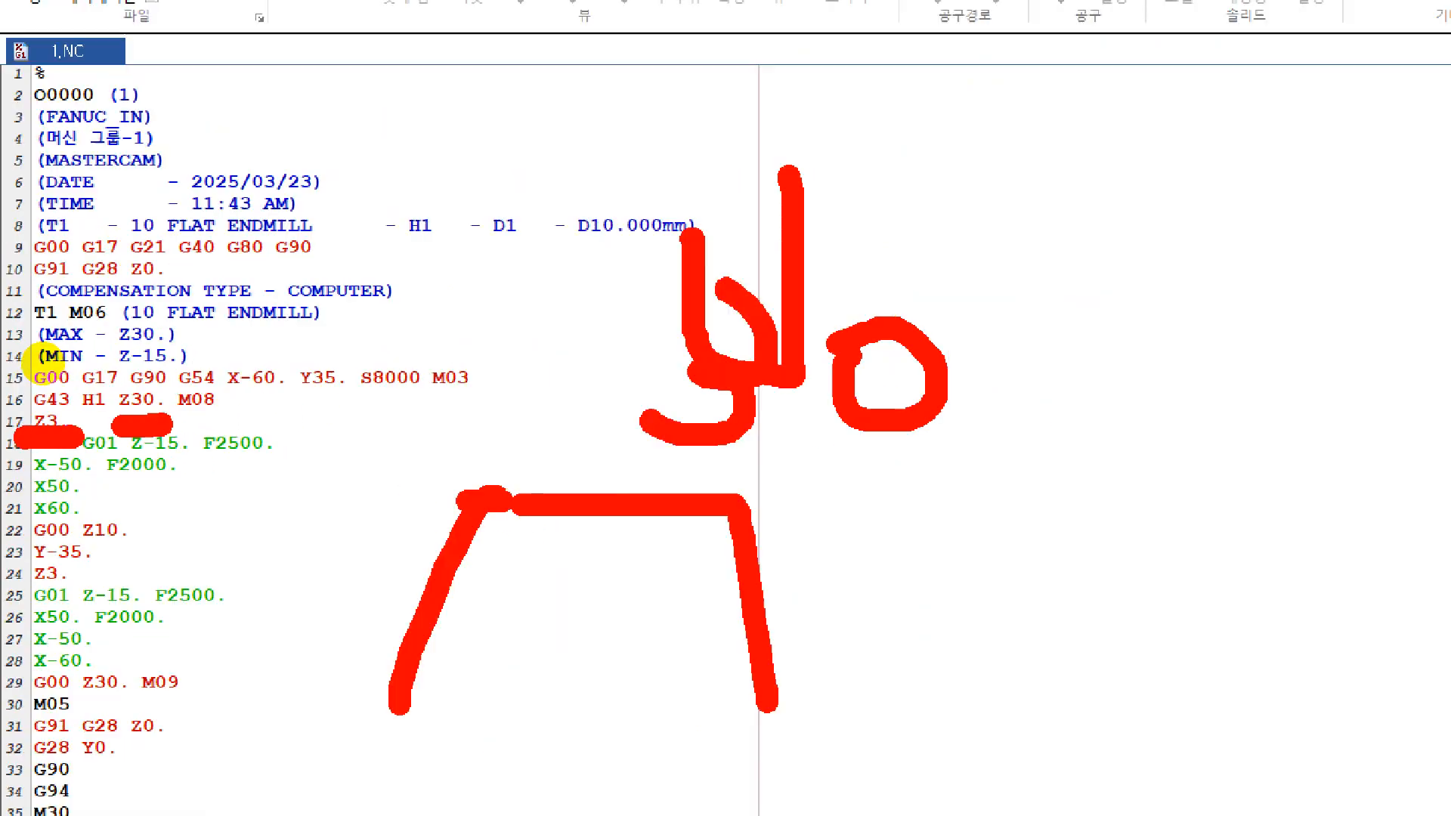
{"action": "mouse_move", "coordinate": [487, 797]}
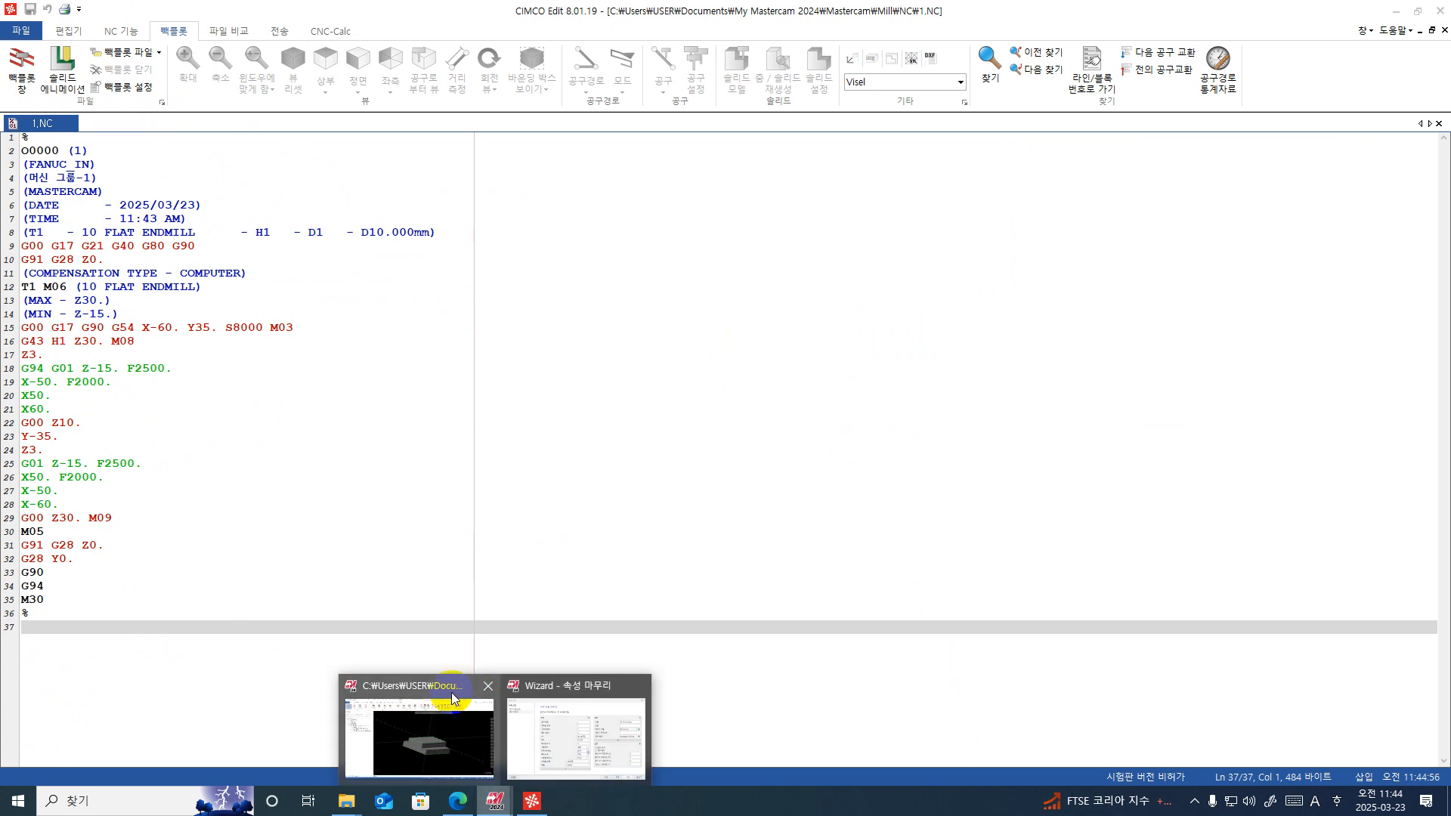
{"action": "left_click", "coordinate": [412, 719]}
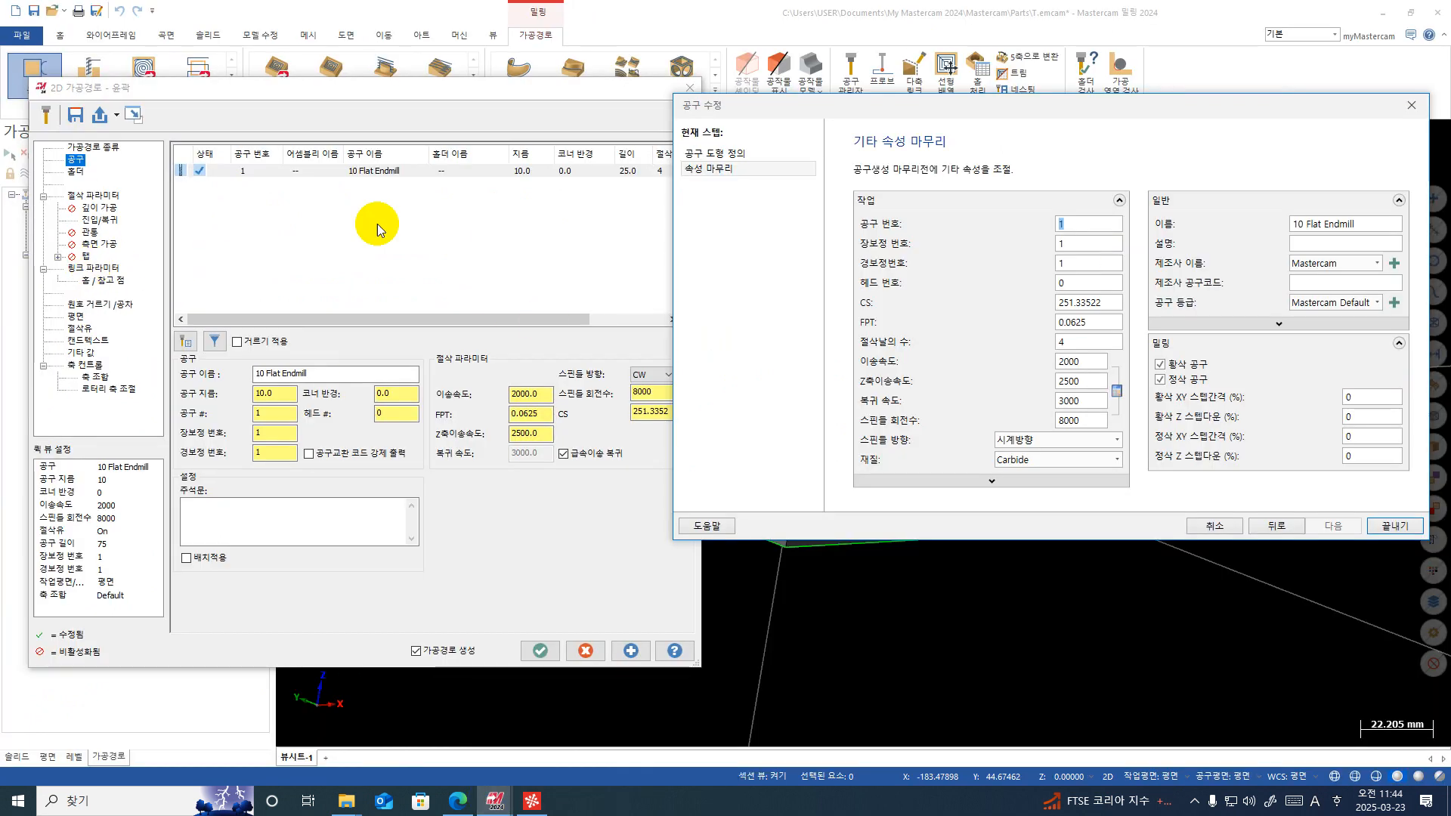
Step: Review the contour's feed plane, top of stock and depth in the linking parameters and compare them with the NC program in CIMCO Edit
{"action": "left_click", "coordinate": [94, 268]}
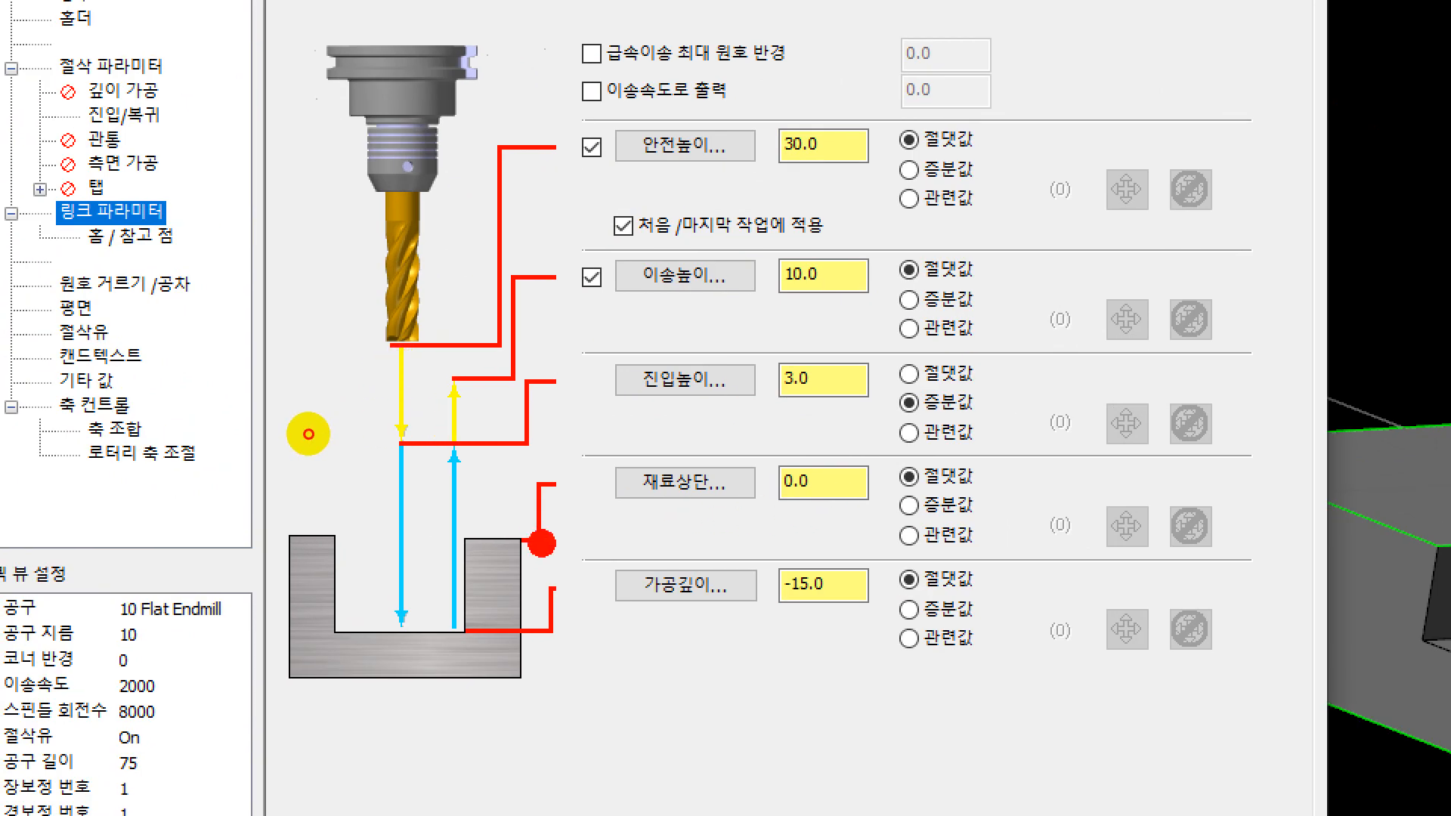
{"action": "mouse_move", "coordinate": [586, 343]}
{"action": "left_mouse_down"}
{"action": "mouse_move", "coordinate": [586, 404]}
{"action": "mouse_move", "coordinate": [797, 425]}
{"action": "mouse_move", "coordinate": [879, 386]}
{"action": "mouse_move", "coordinate": [876, 356]}
{"action": "left_mouse_up"}
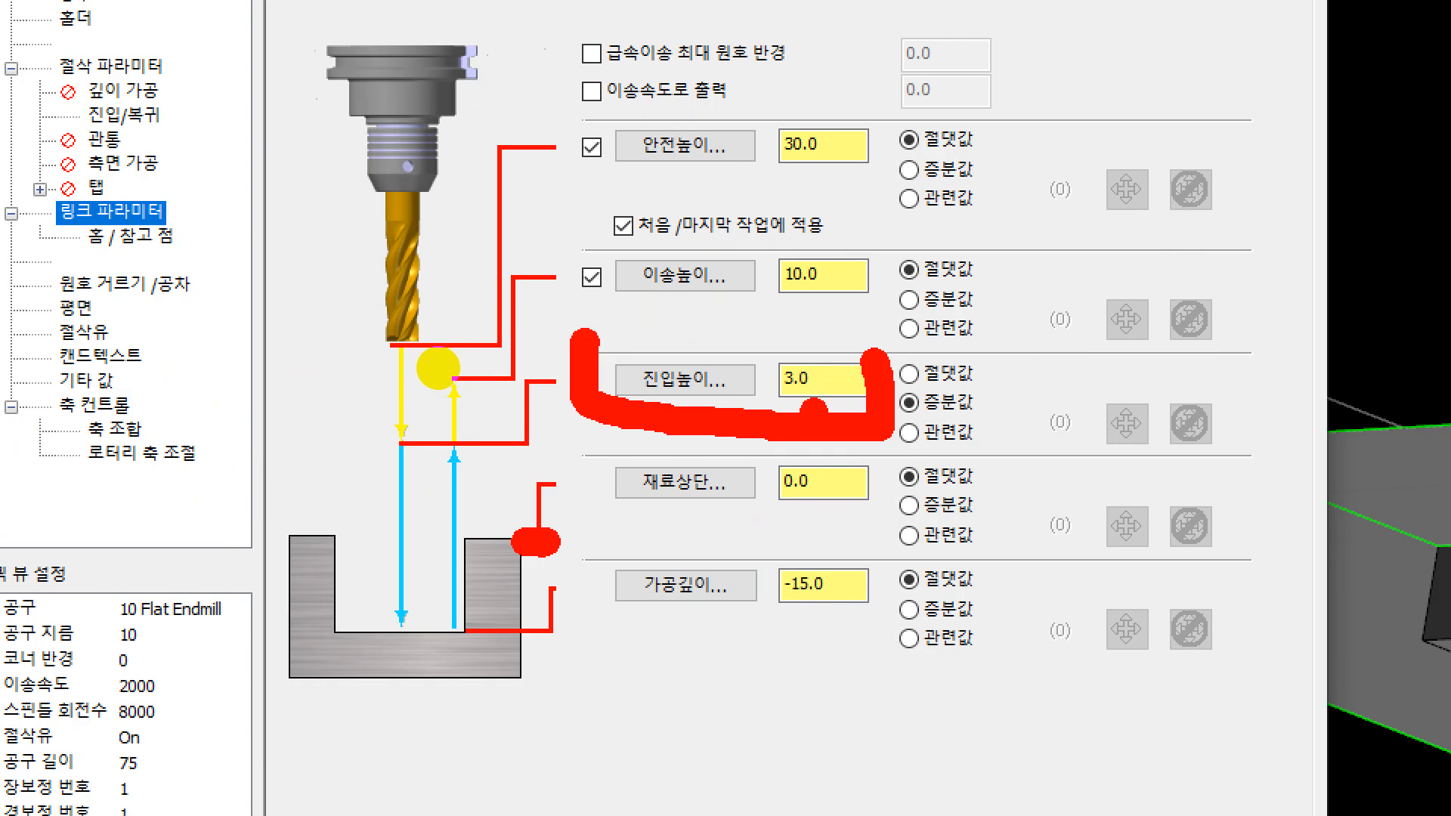
{"action": "mouse_move", "coordinate": [801, 409]}
{"action": "left_mouse_down"}
{"action": "mouse_move", "coordinate": [756, 307]}
{"action": "mouse_move", "coordinate": [846, 401]}
{"action": "left_mouse_up"}
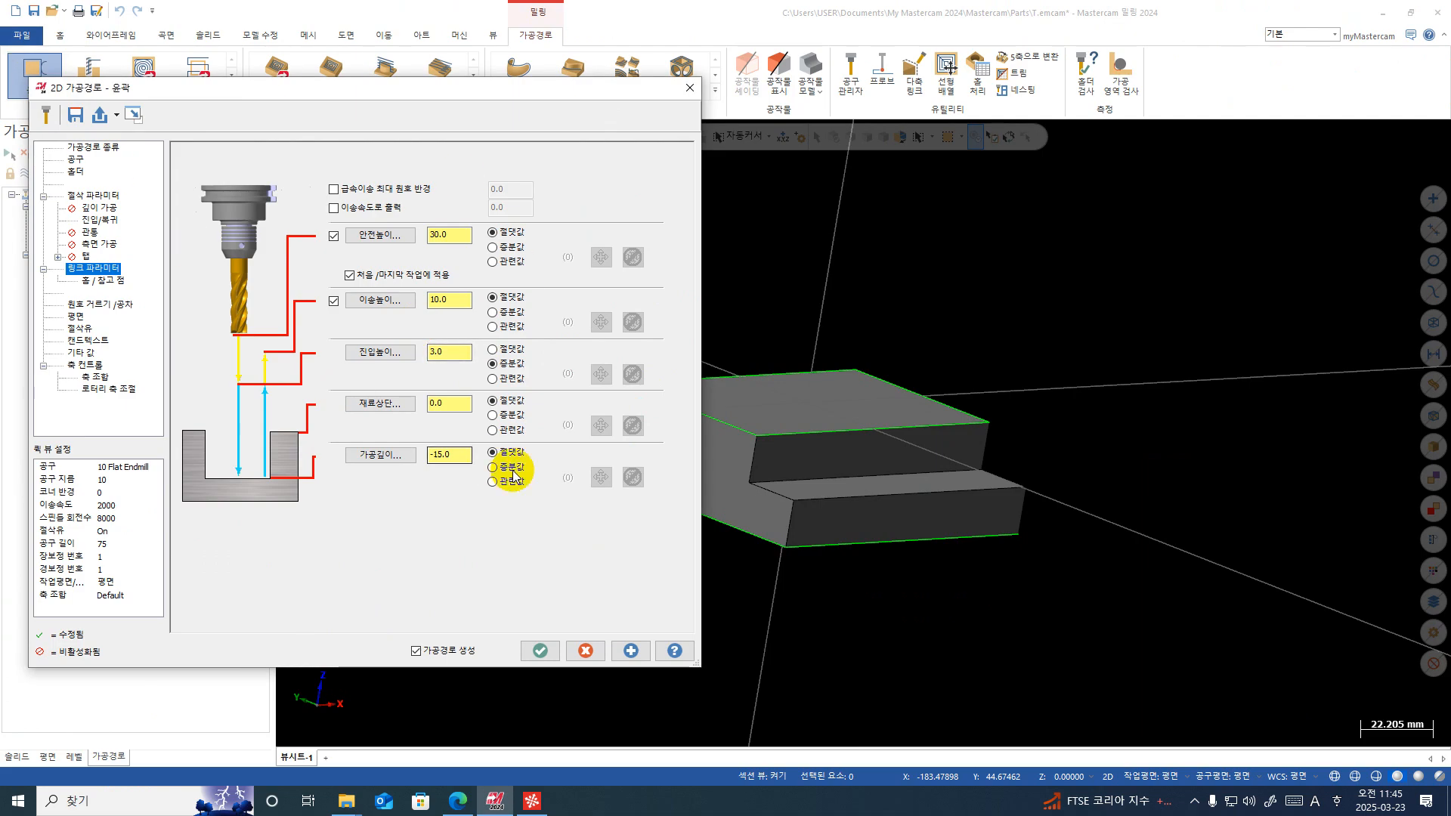
{"action": "left_click", "coordinate": [532, 801]}
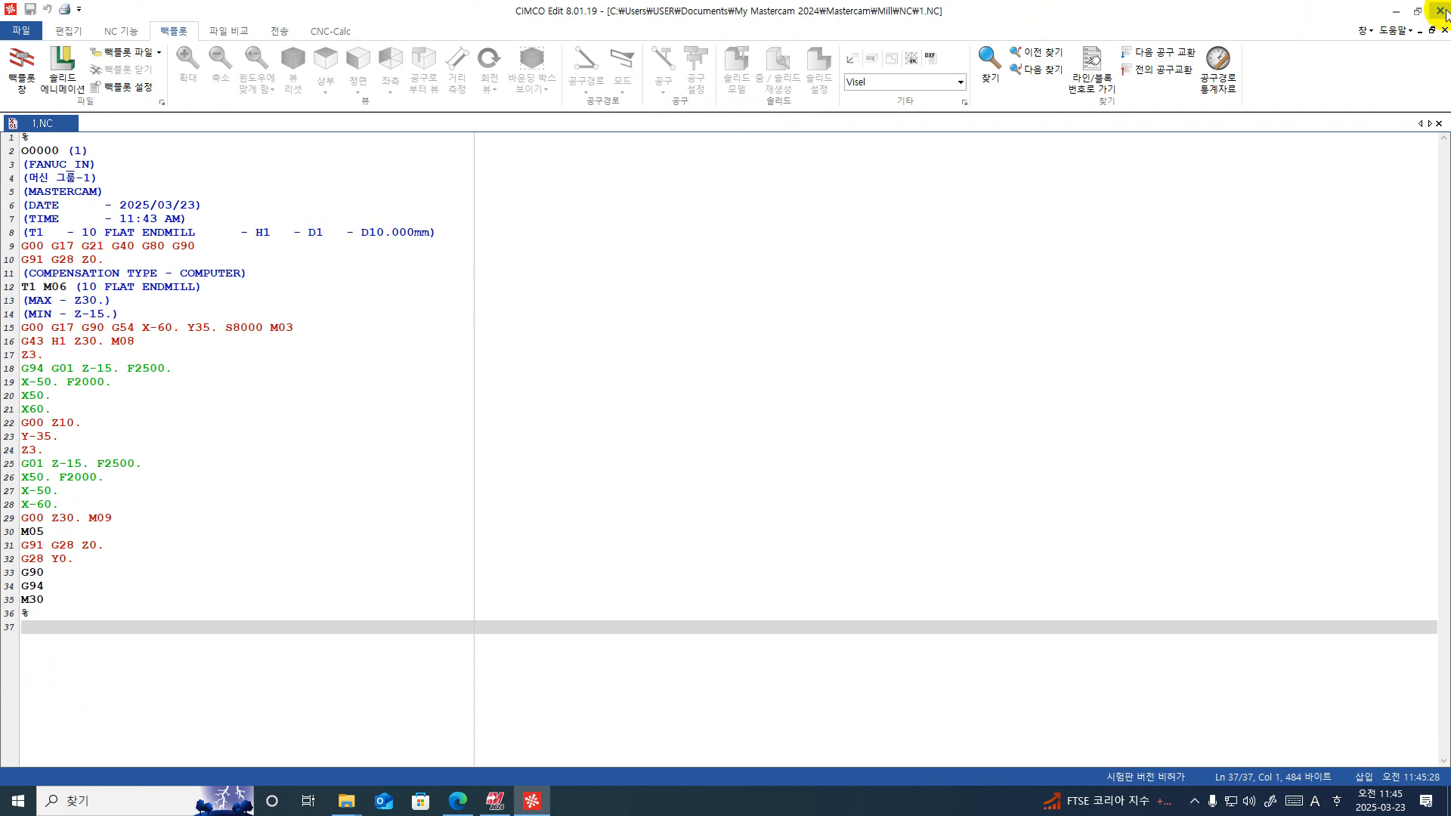
{"action": "left_click", "coordinate": [1401, 13]}
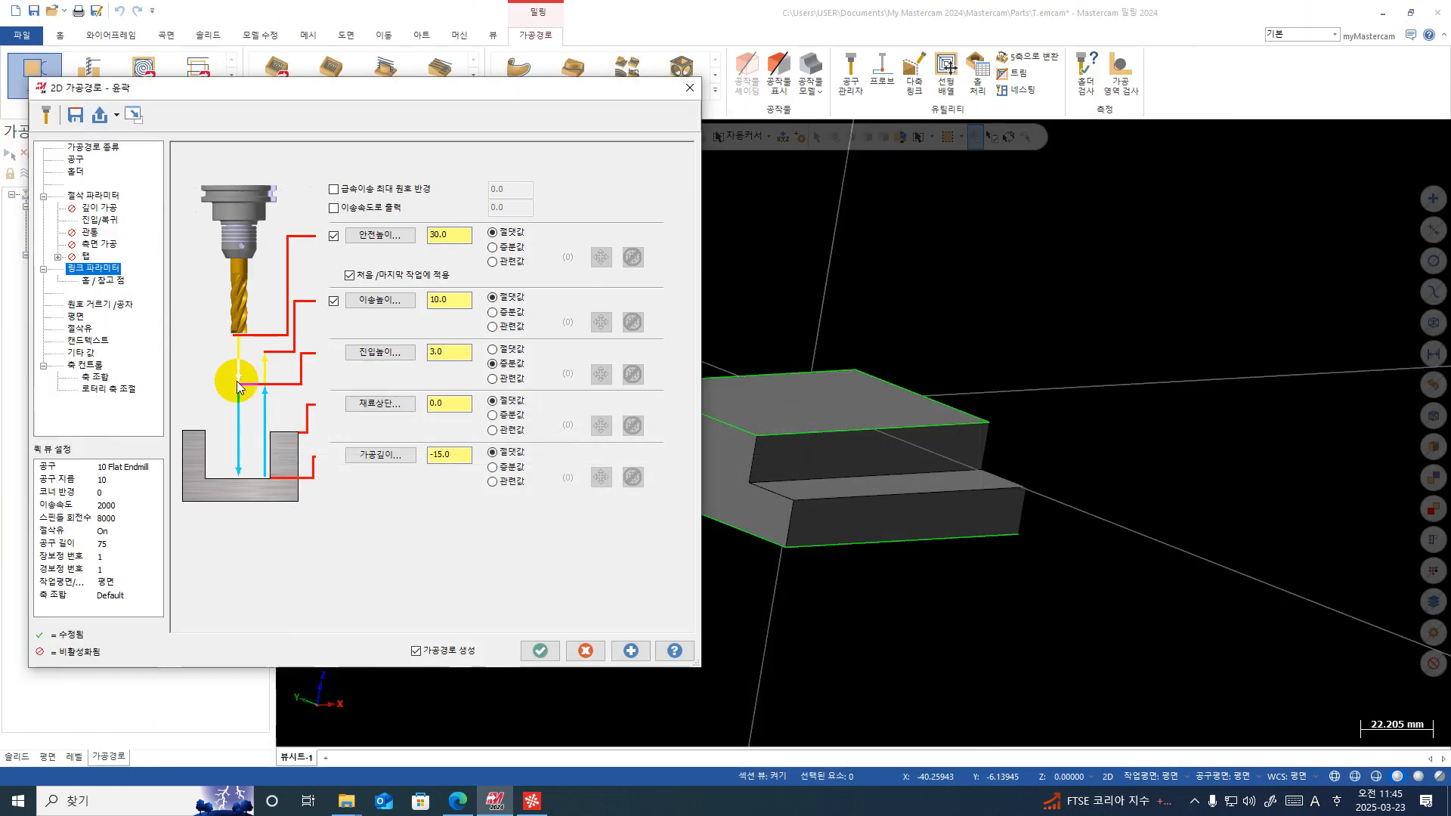
Step: Reopen the flat endmill's finishing properties and compare its feed rates with the plunge, cutting and retract lines of the NC program
{"action": "left_click", "coordinate": [75, 160]}
{"action": "double_click", "coordinate": [295, 171]}
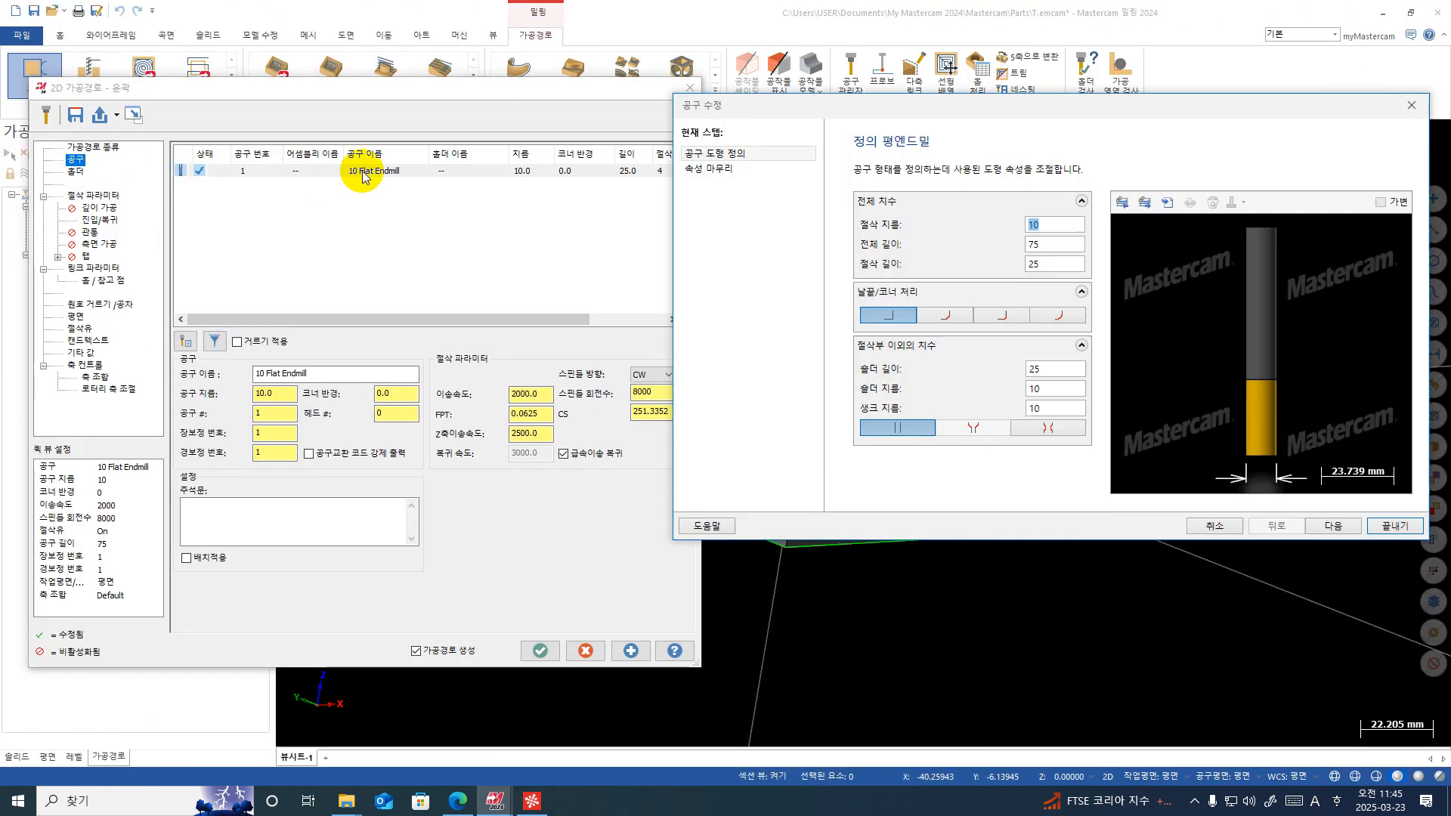
{"action": "left_click", "coordinate": [694, 170]}
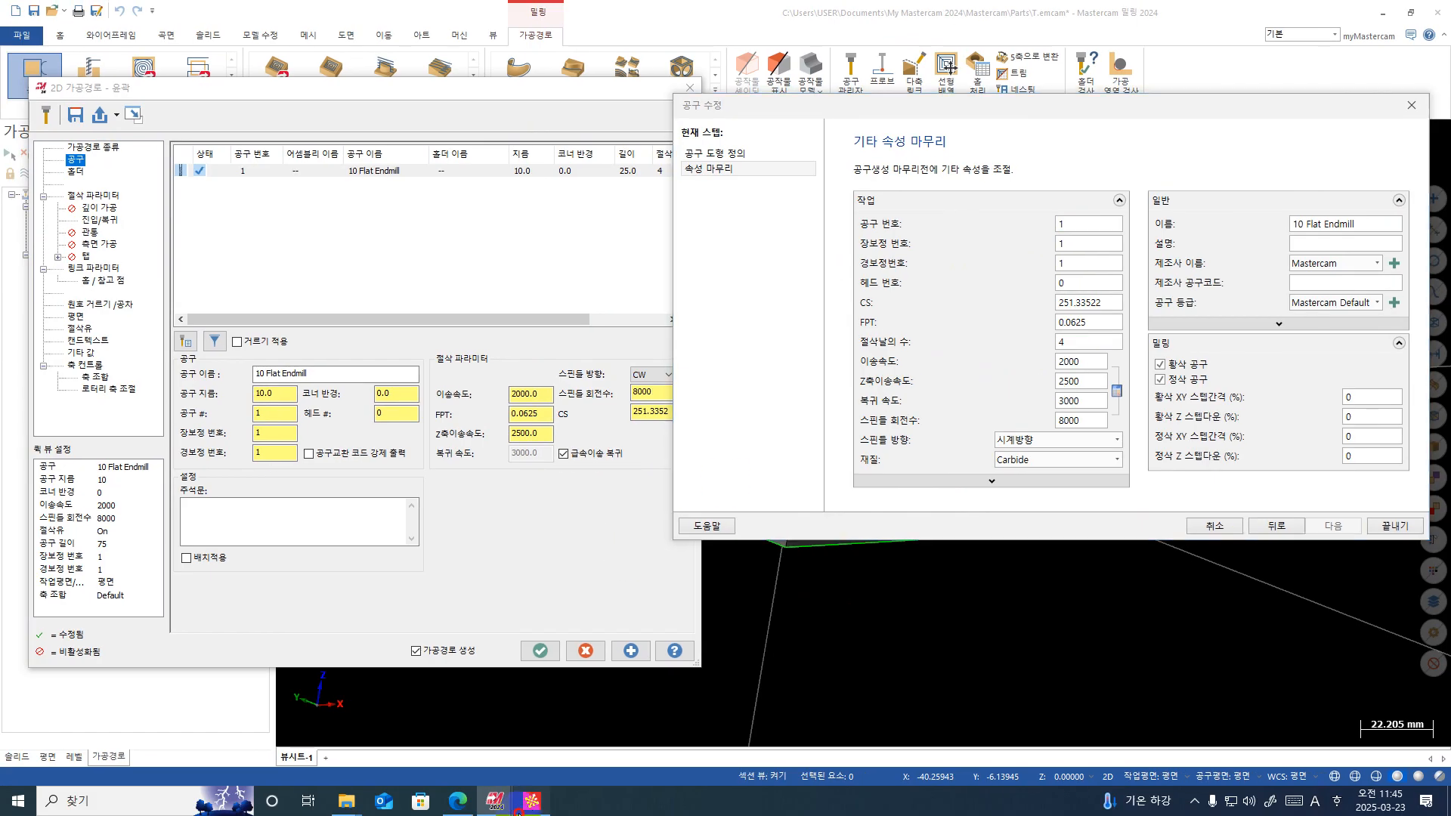
{"action": "left_click", "coordinate": [518, 811]}
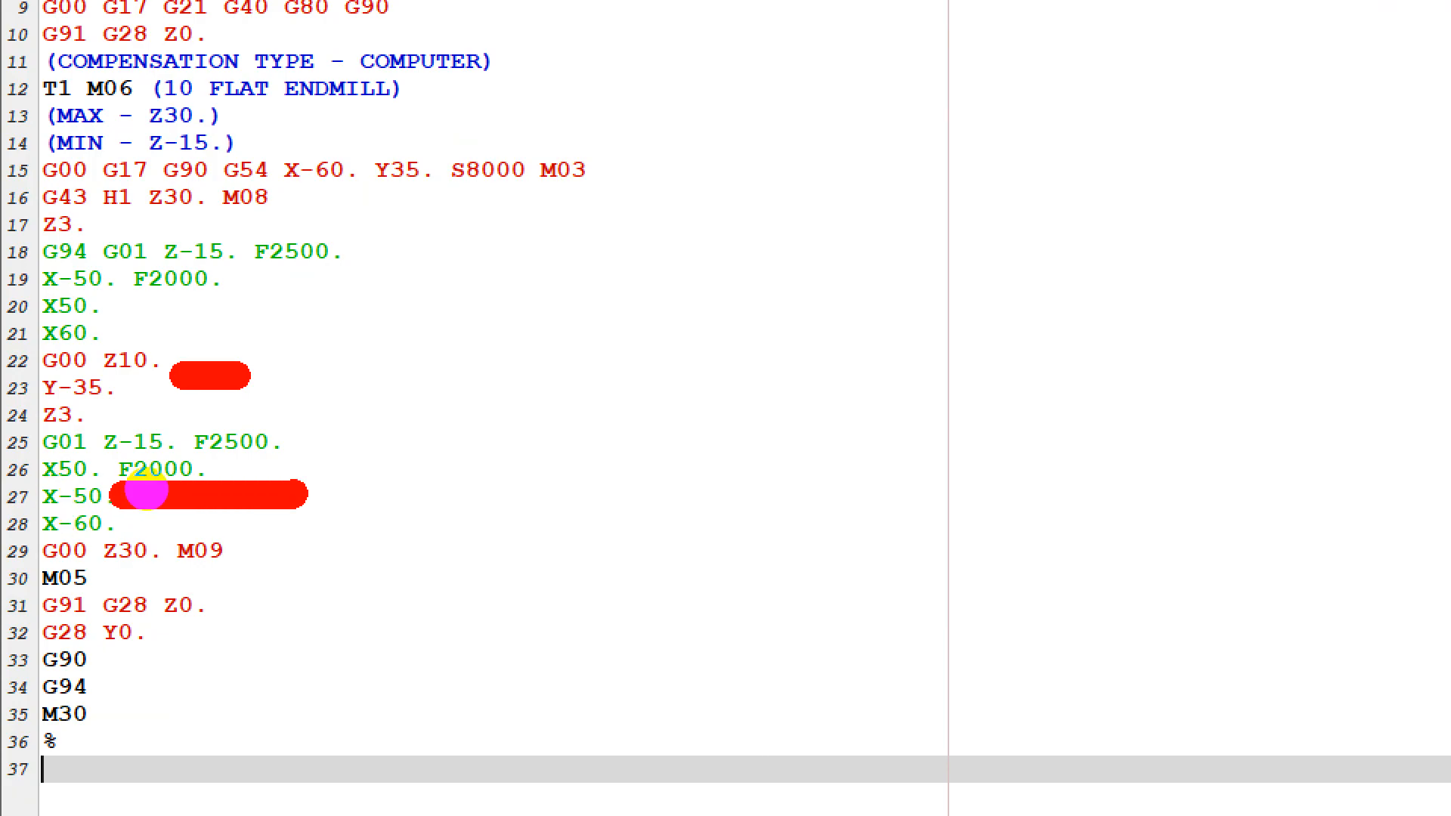
{"action": "left_click_drag", "start_coordinate": [96, 576], "coordinate": [291, 592]}
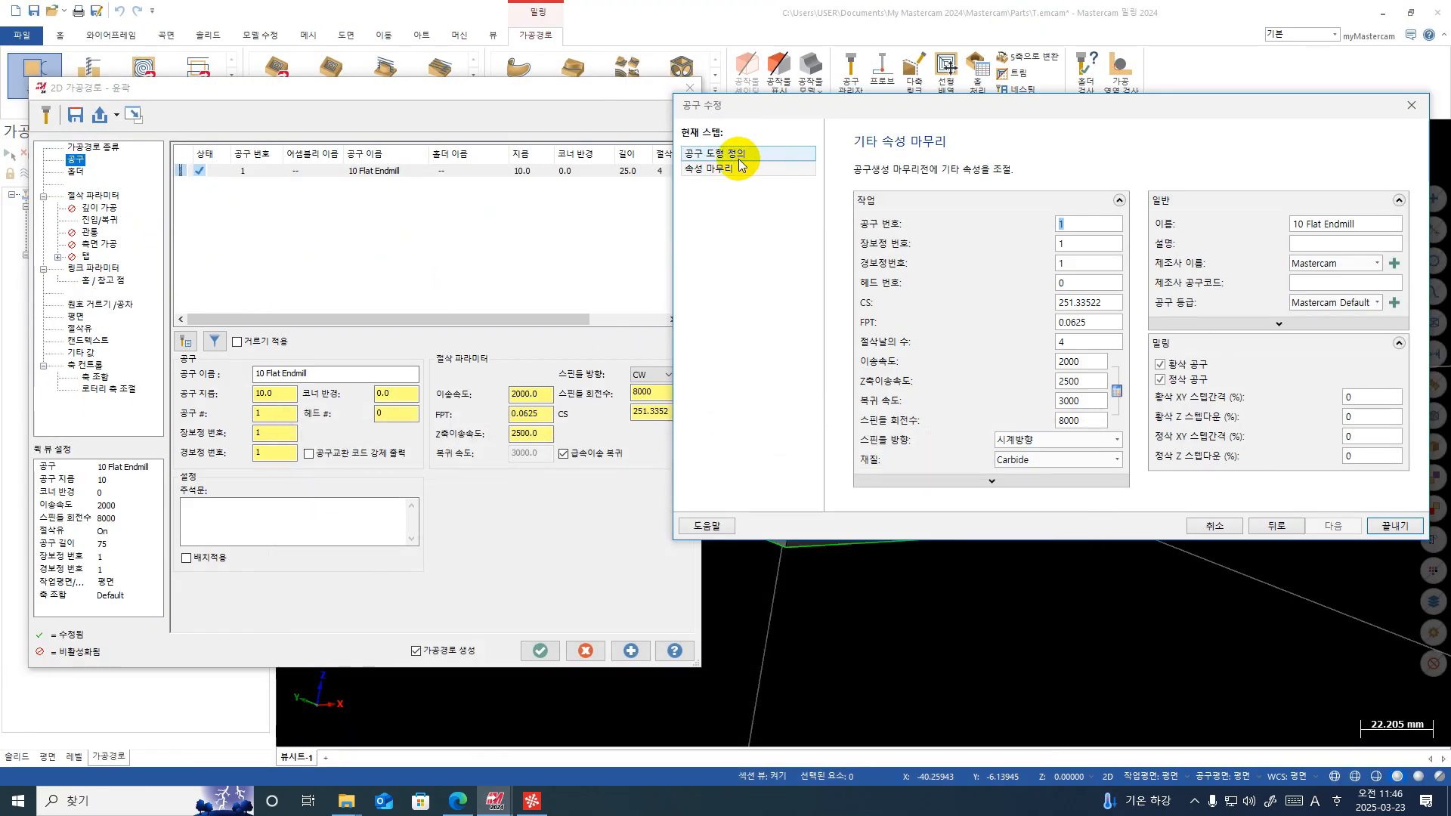
Step: Review the endmill's retract rate and spindle speed in its finishing properties and close the tool editor without changes
{"action": "left_click", "coordinate": [739, 153]}
{"action": "left_click", "coordinate": [726, 167]}
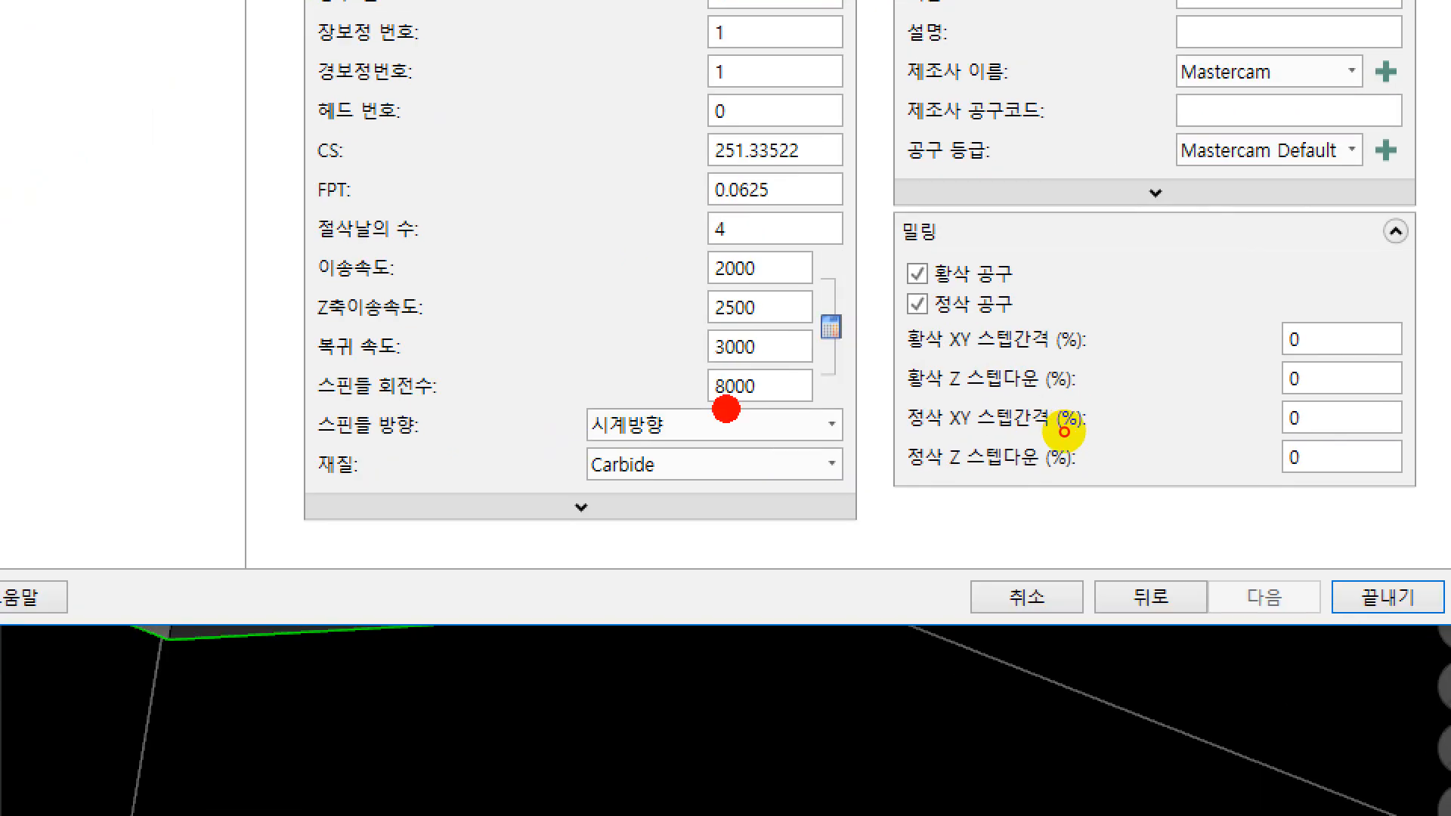
{"action": "mouse_move", "coordinate": [820, 360]}
{"action": "left_mouse_down"}
{"action": "mouse_move", "coordinate": [820, 387]}
{"action": "mouse_move", "coordinate": [672, 409]}
{"action": "mouse_move", "coordinate": [627, 325]}
{"action": "mouse_move", "coordinate": [896, 304]}
{"action": "left_mouse_up"}
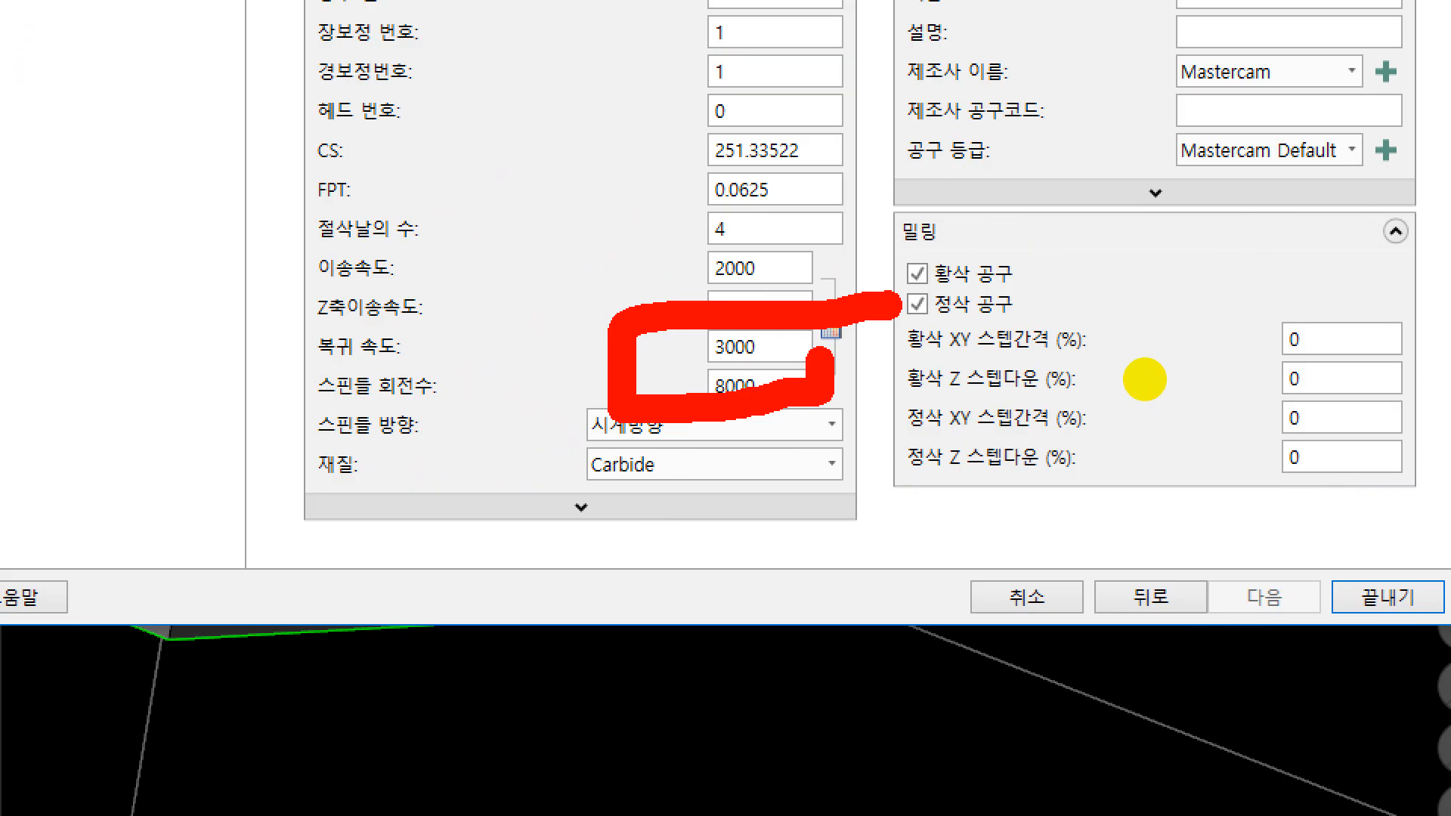
{"action": "key", "text": "Escape"}
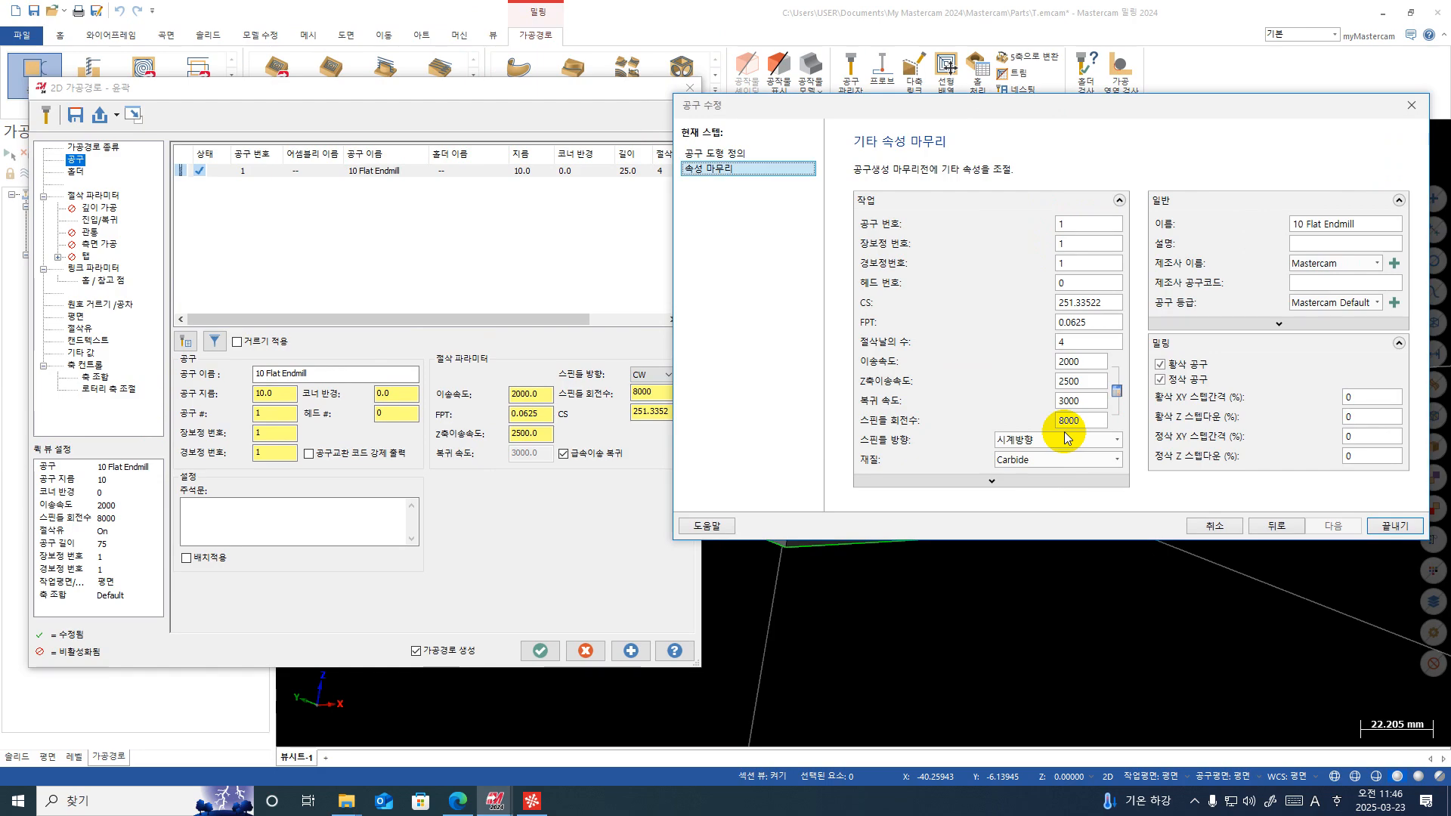
{"action": "left_click", "coordinate": [1411, 105]}
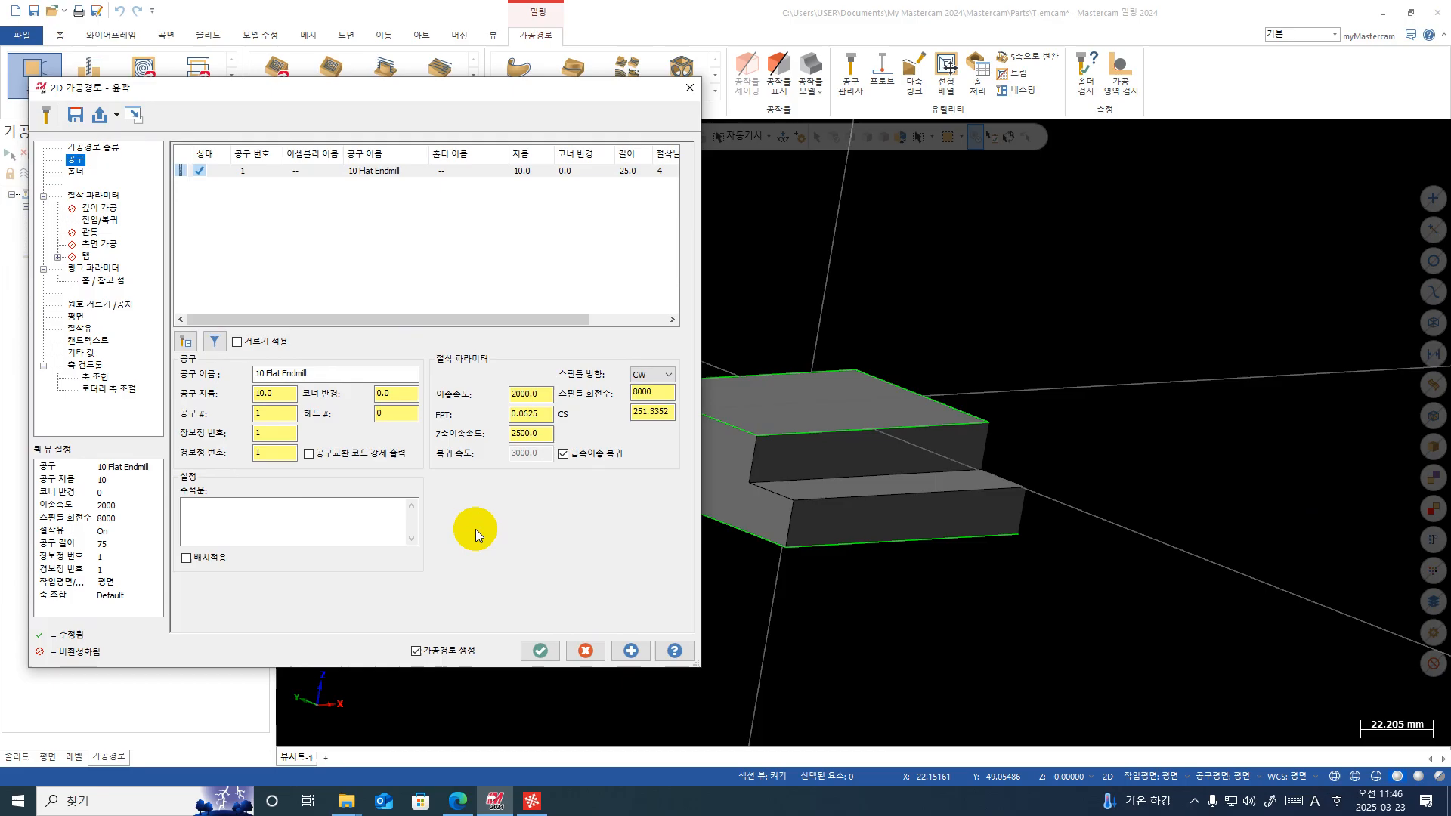
Step: Disable rapid retract for the contour and post the NC program over O0001.NC
{"action": "left_click", "coordinate": [563, 454]}
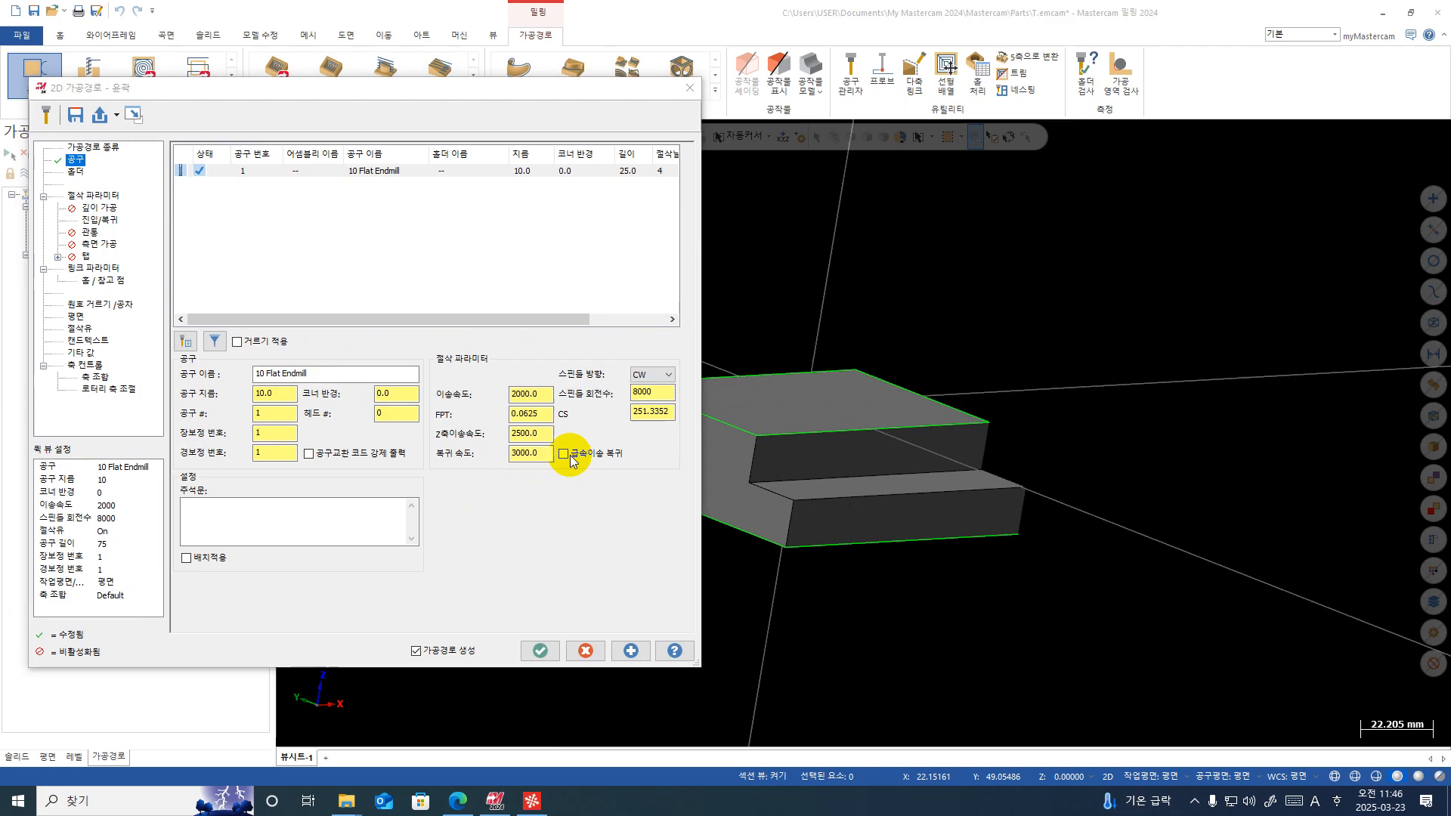
{"action": "left_click", "coordinate": [540, 650]}
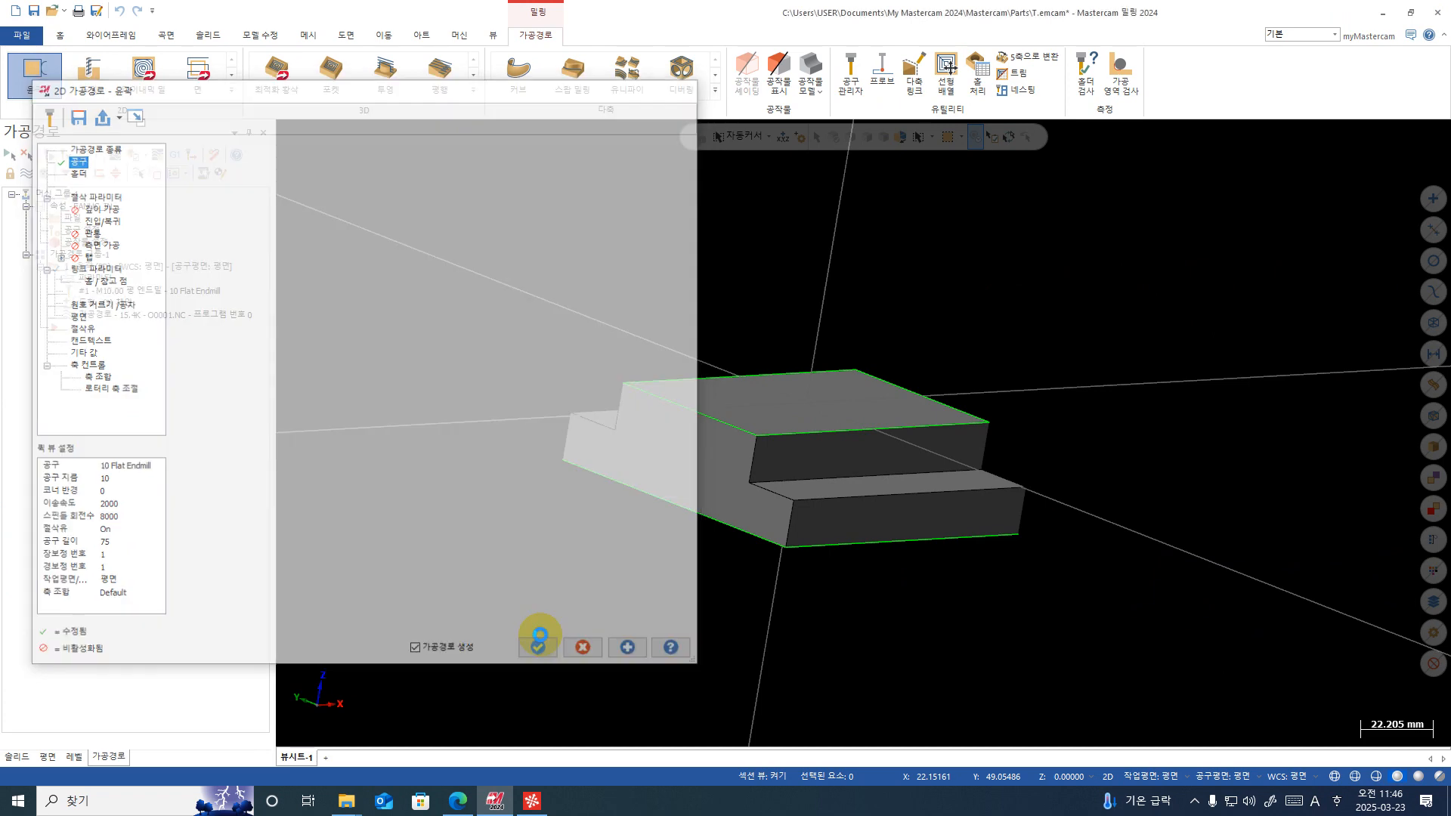
{"action": "left_click", "coordinate": [175, 154]}
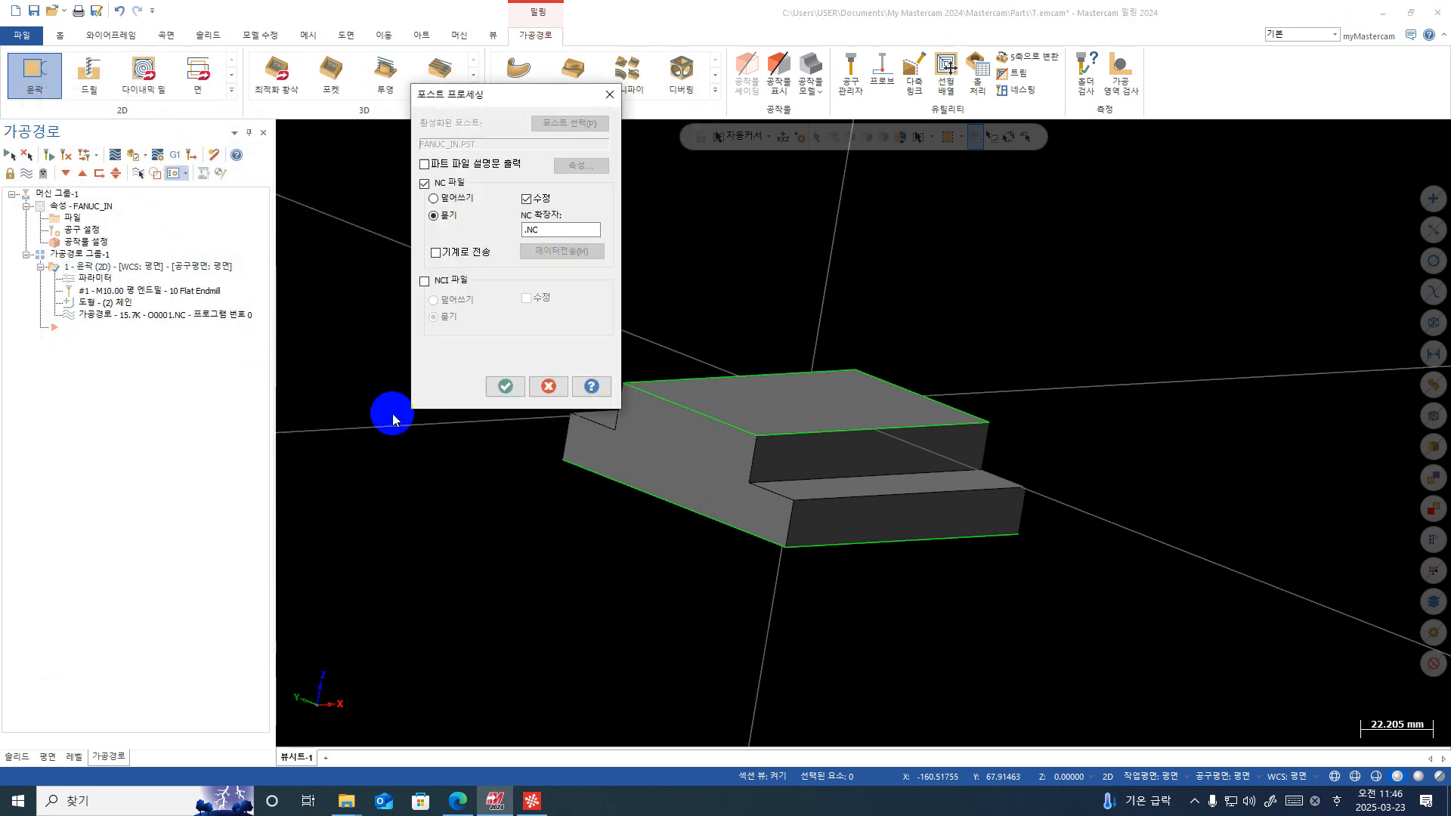
{"action": "left_click", "coordinate": [499, 385]}
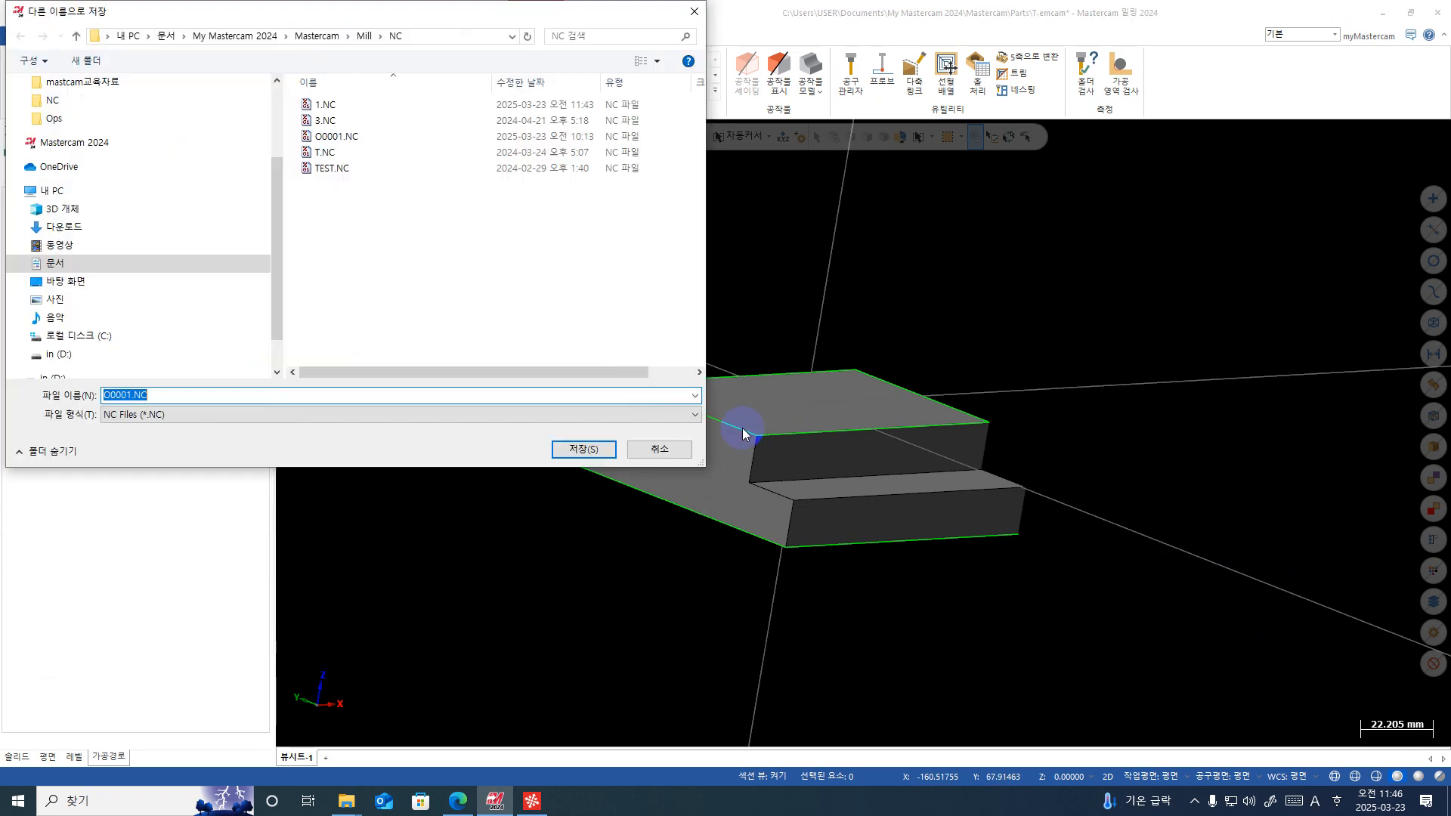
{"action": "key", "text": "Return"}
{"action": "left_click", "coordinate": [773, 388]}
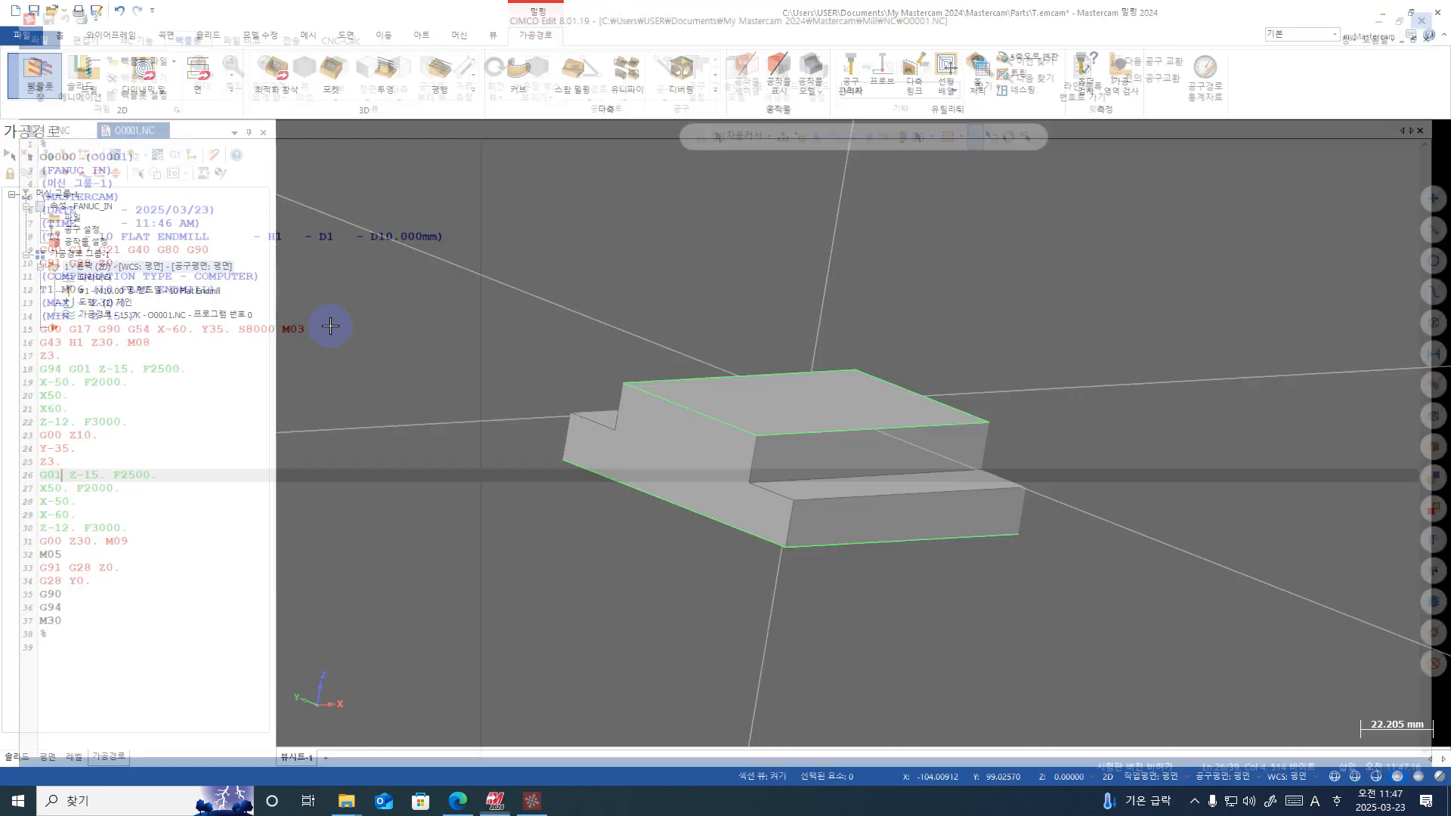
Step: Review the contour's linking heights and the endmill's retract rate in the toolpath parameters, leaving without changes
{"action": "left_click", "coordinate": [76, 278]}
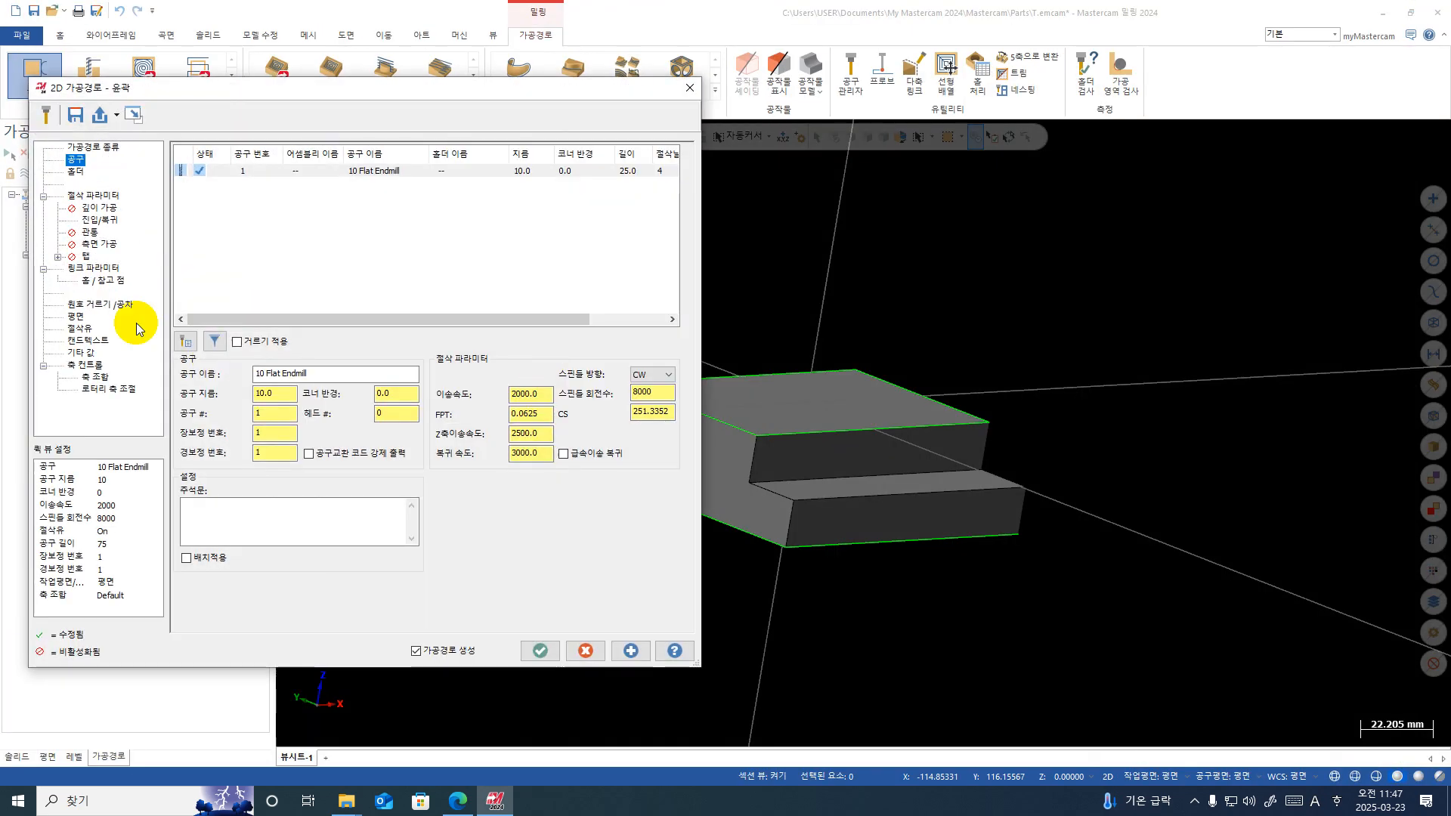
{"action": "left_click", "coordinate": [93, 268]}
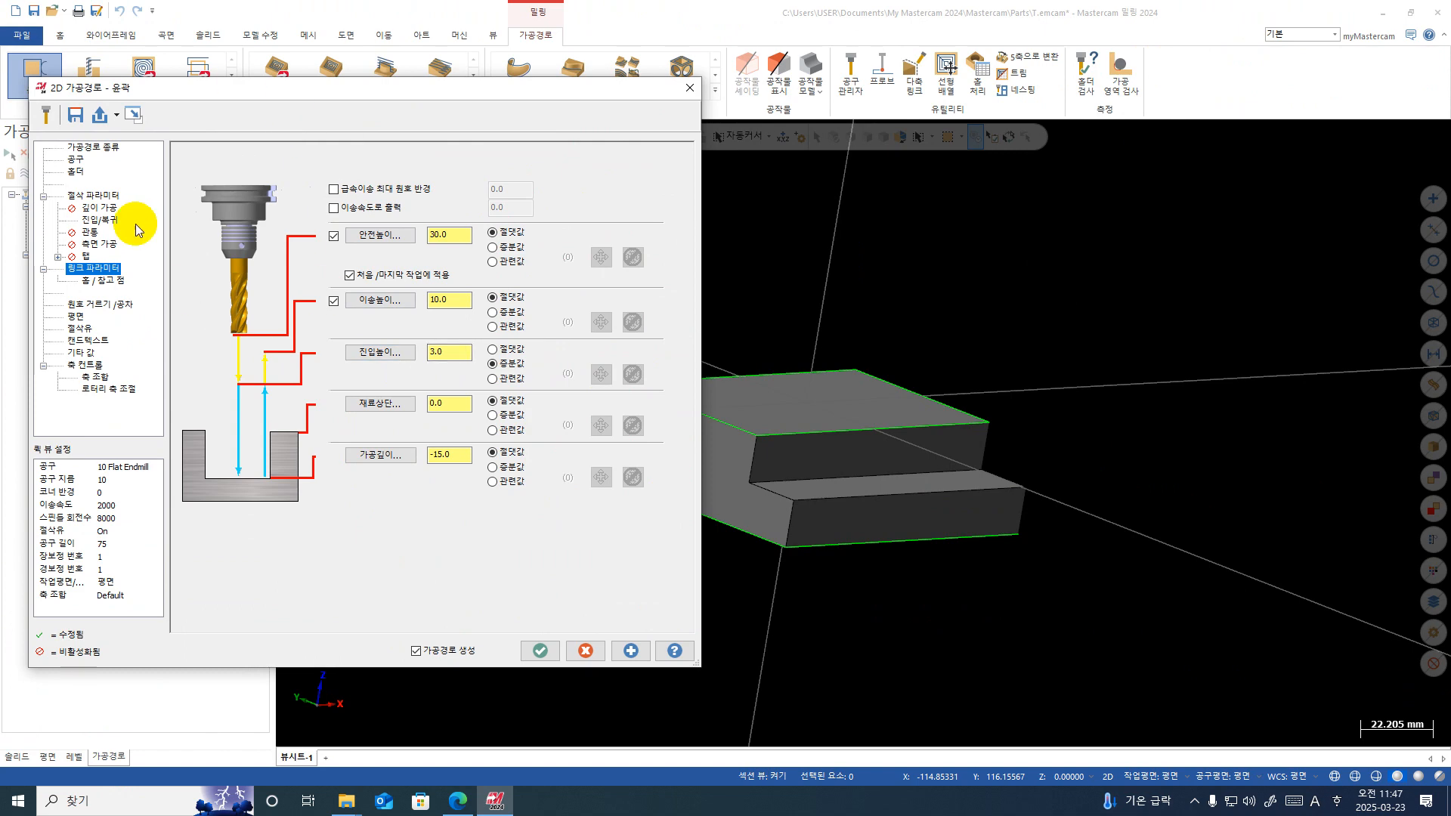
{"action": "left_click", "coordinate": [72, 163]}
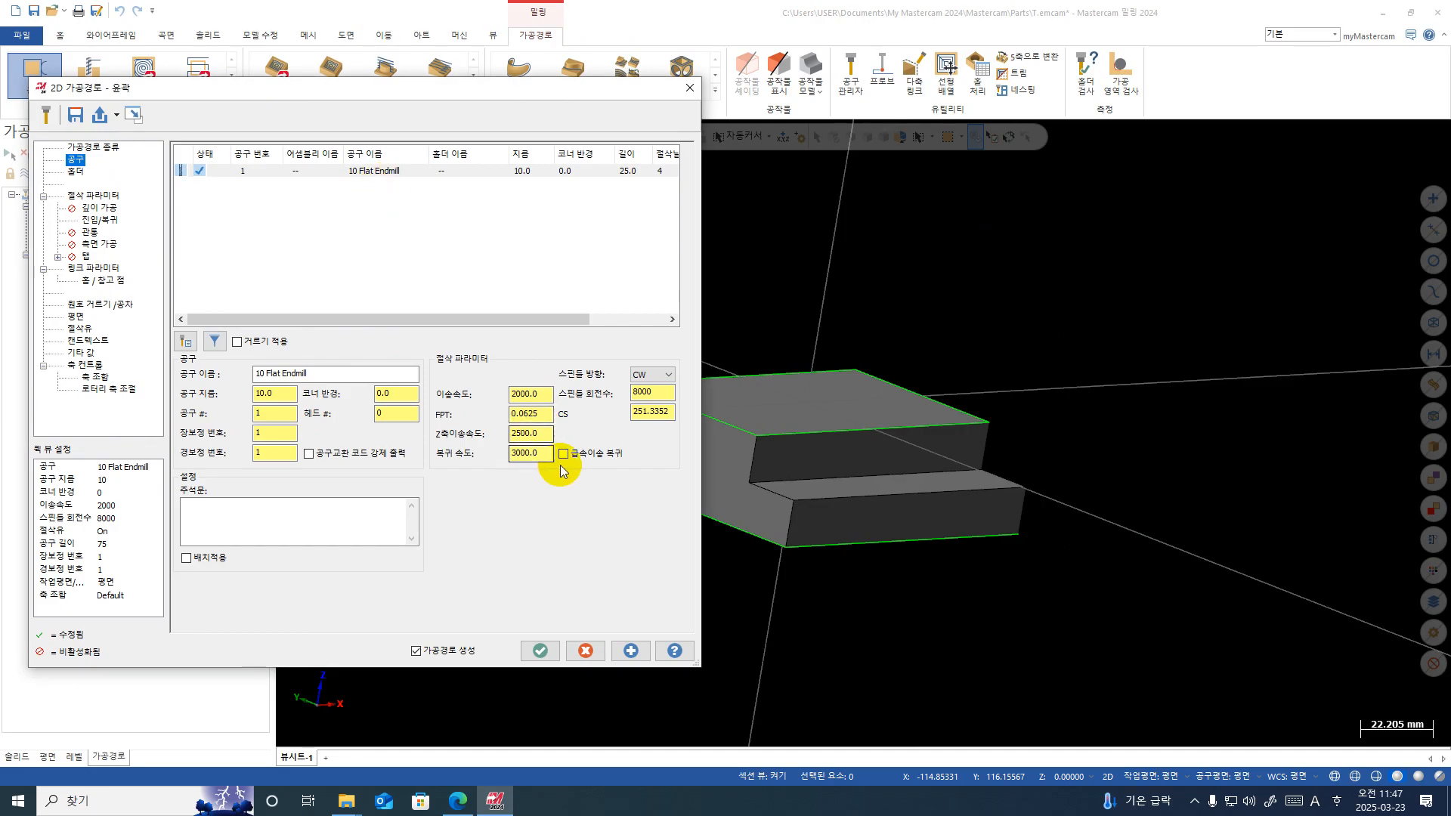
{"action": "left_click", "coordinate": [278, 174]}
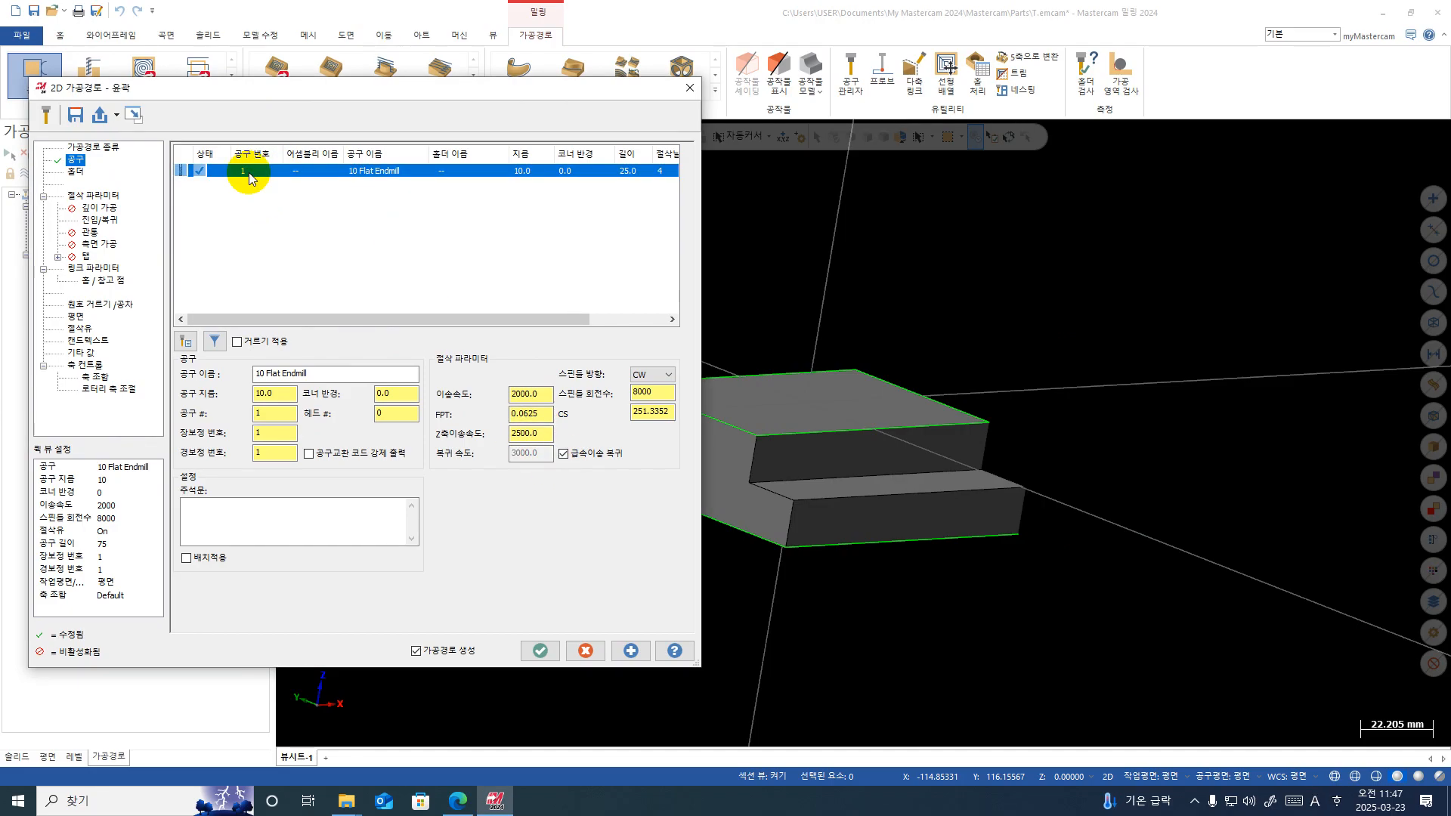
{"action": "key", "text": "Return"}
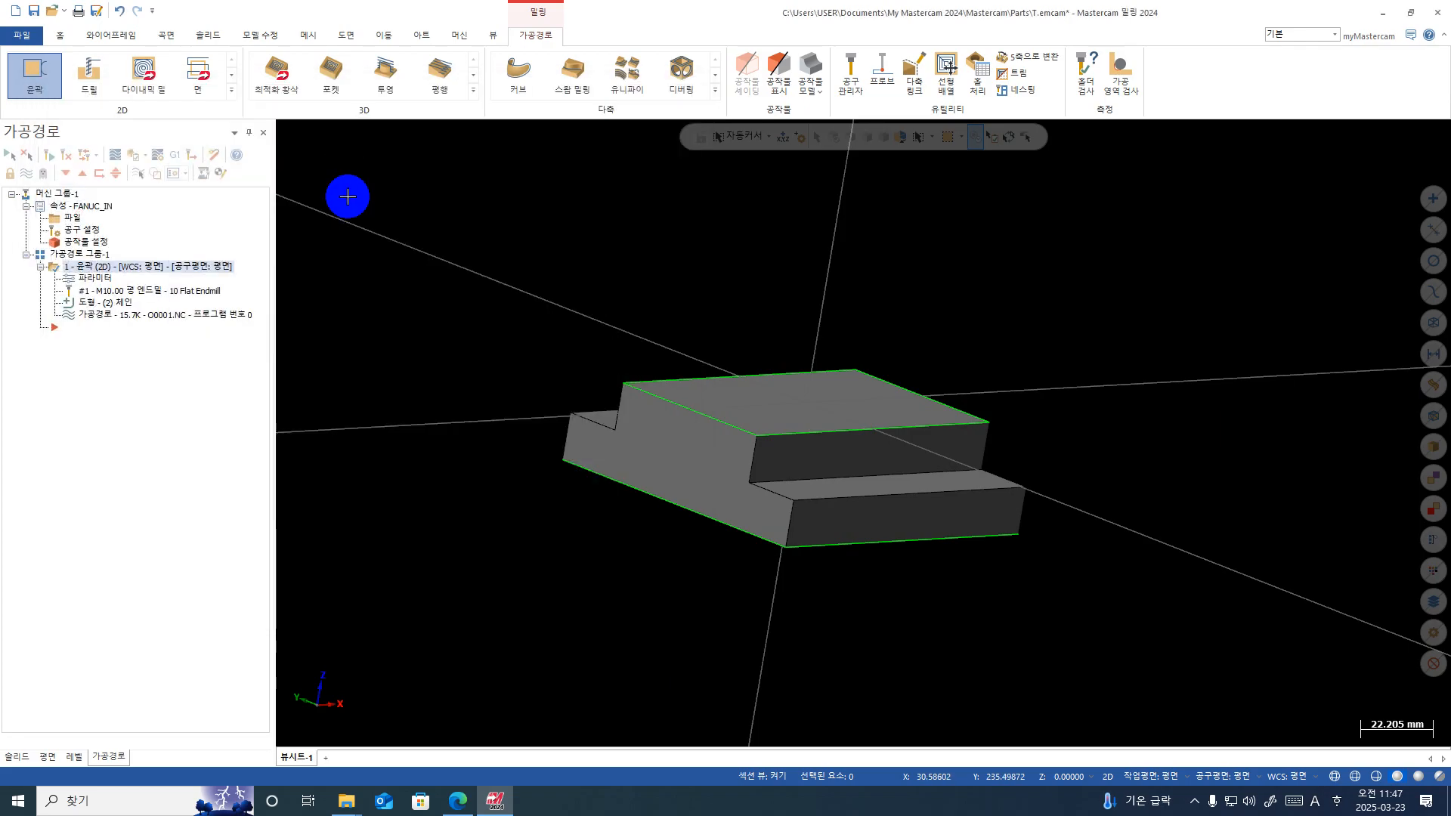
Step: Examine the flat endmill's feed, plunge and retract rates in its finishing properties and close the tool editor
{"action": "left_click", "coordinate": [95, 278]}
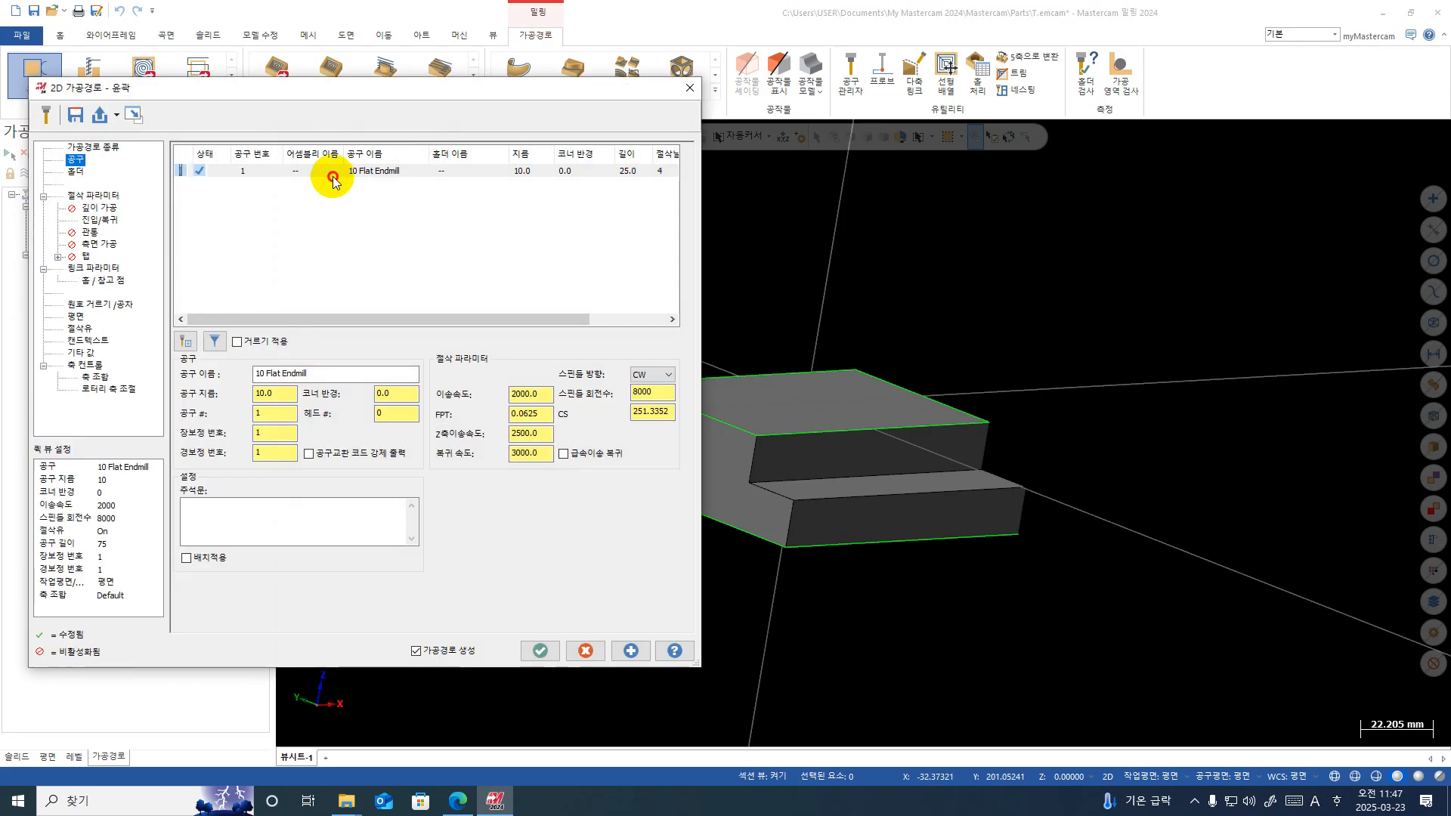
{"action": "double_click", "coordinate": [332, 180]}
{"action": "left_click", "coordinate": [710, 168]}
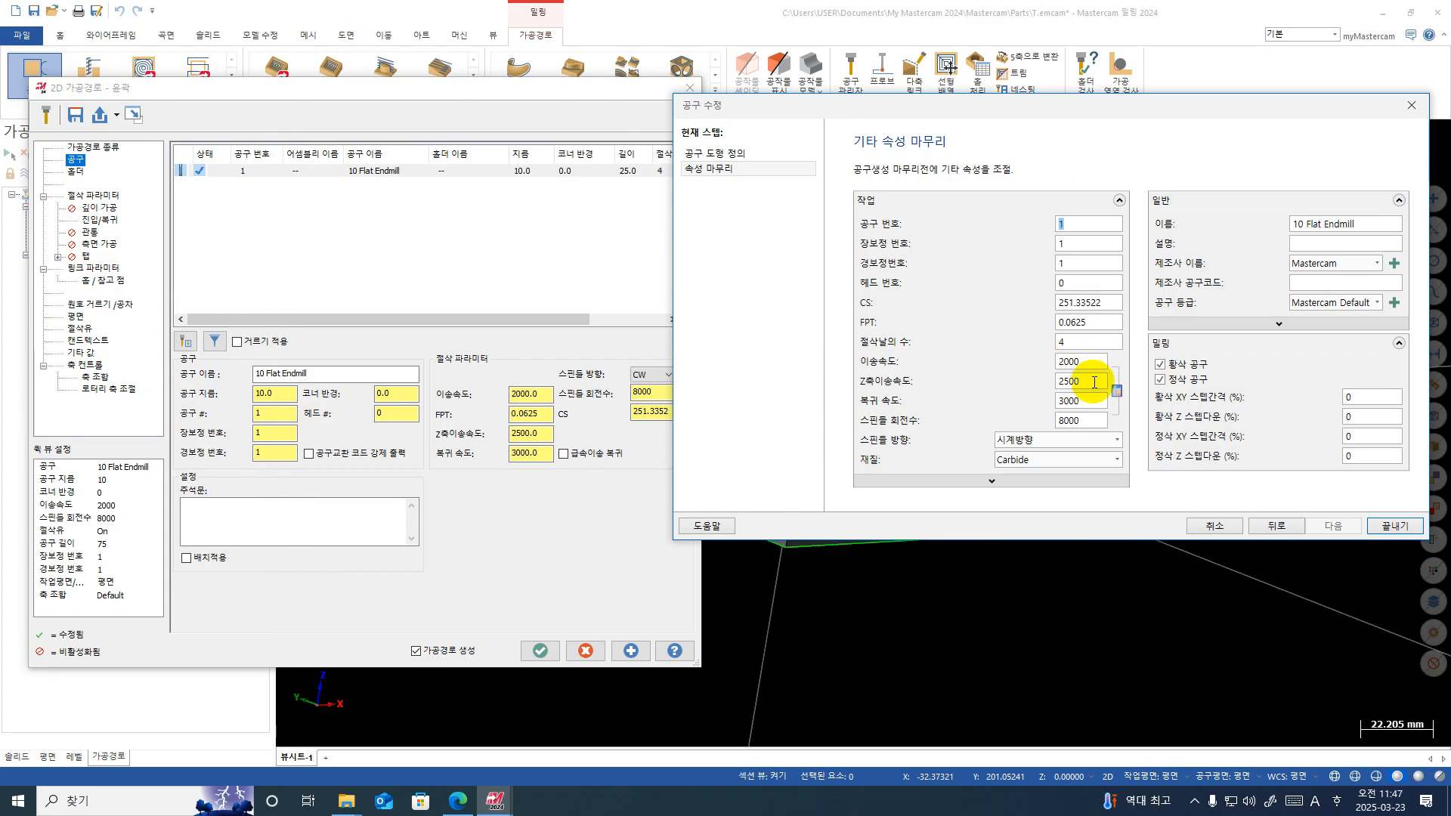
{"action": "key", "text": "Return"}
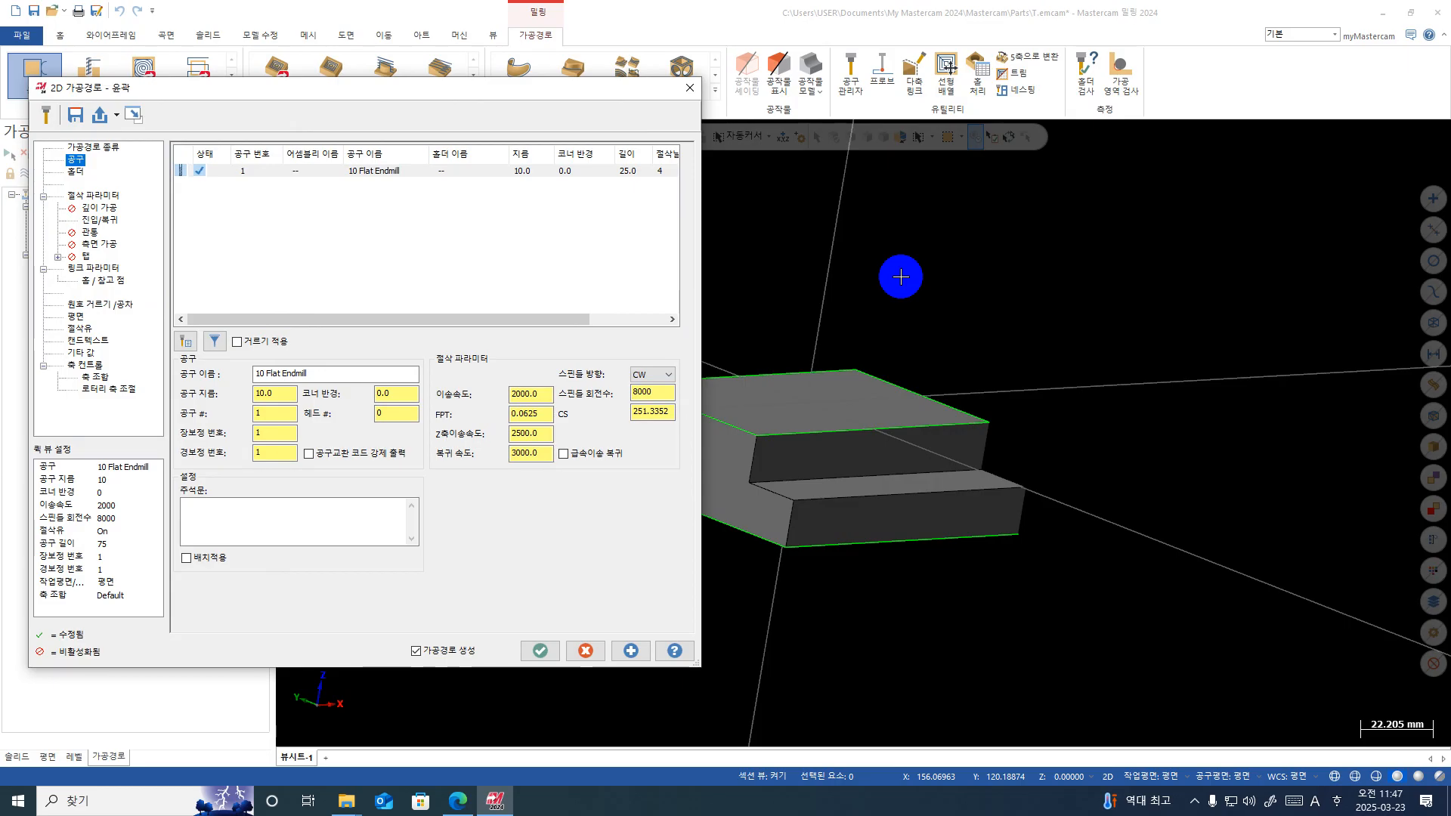
Step: Try a feed rate of 1500 for the contour, restore it to 2000 and close the toolpath parameters
{"action": "scroll", "coordinate": [901, 277], "scroll_direction": "up", "scroll_amount": 1}
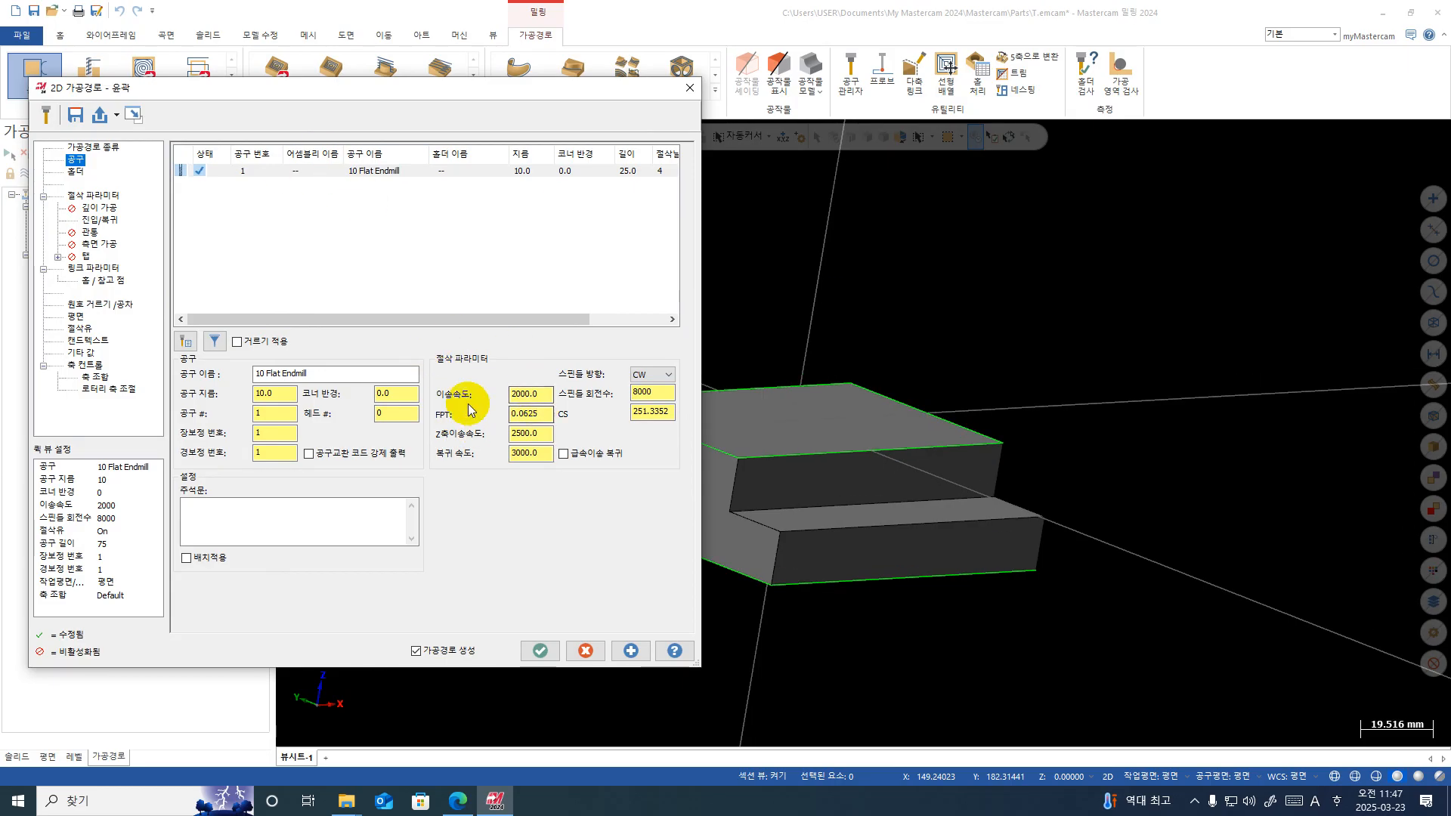
{"action": "double_click", "coordinate": [514, 393]}
{"action": "type", "text": "1500"}
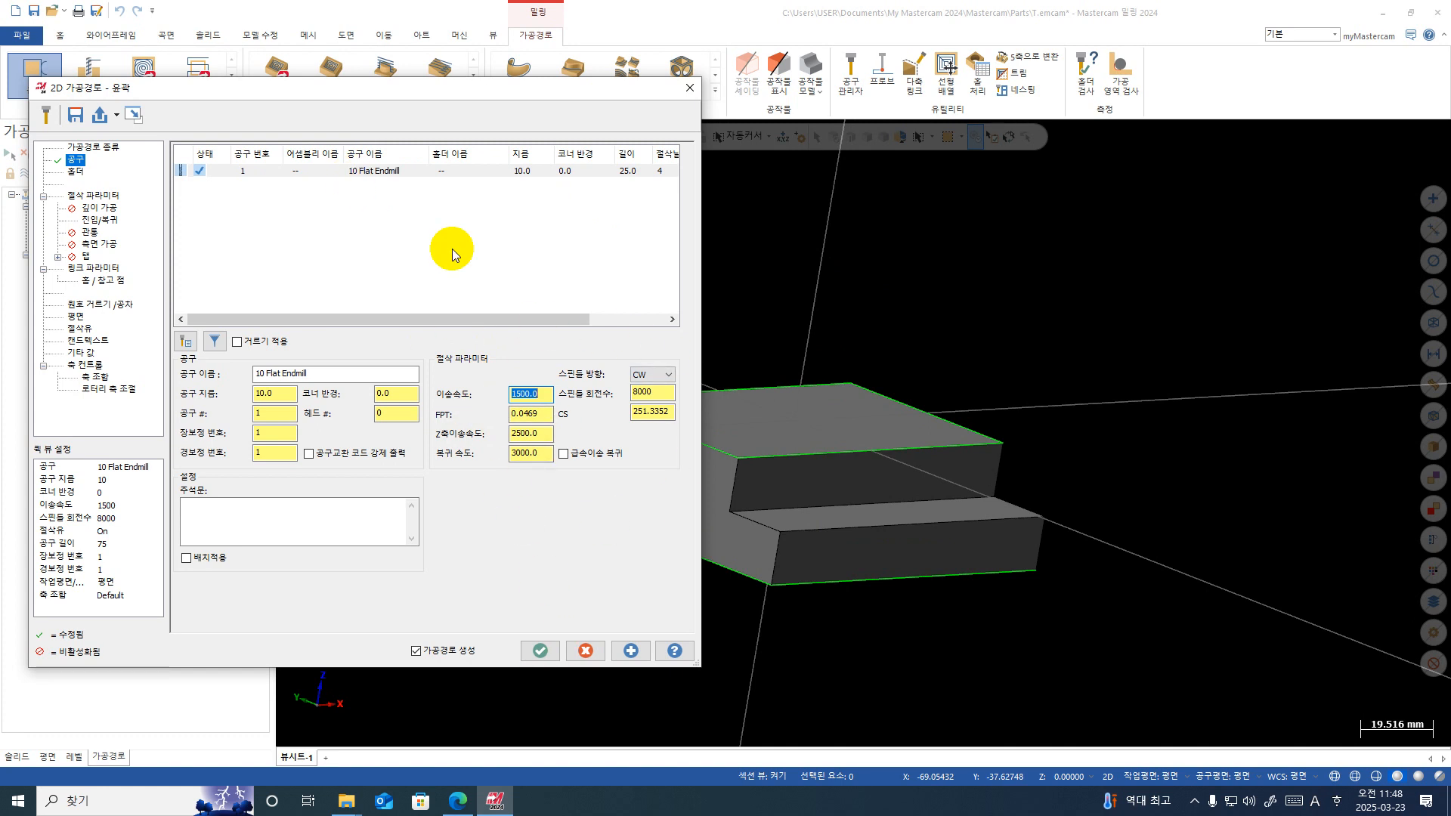
{"action": "type", "text": "2000"}
{"action": "left_click", "coordinate": [363, 170]}
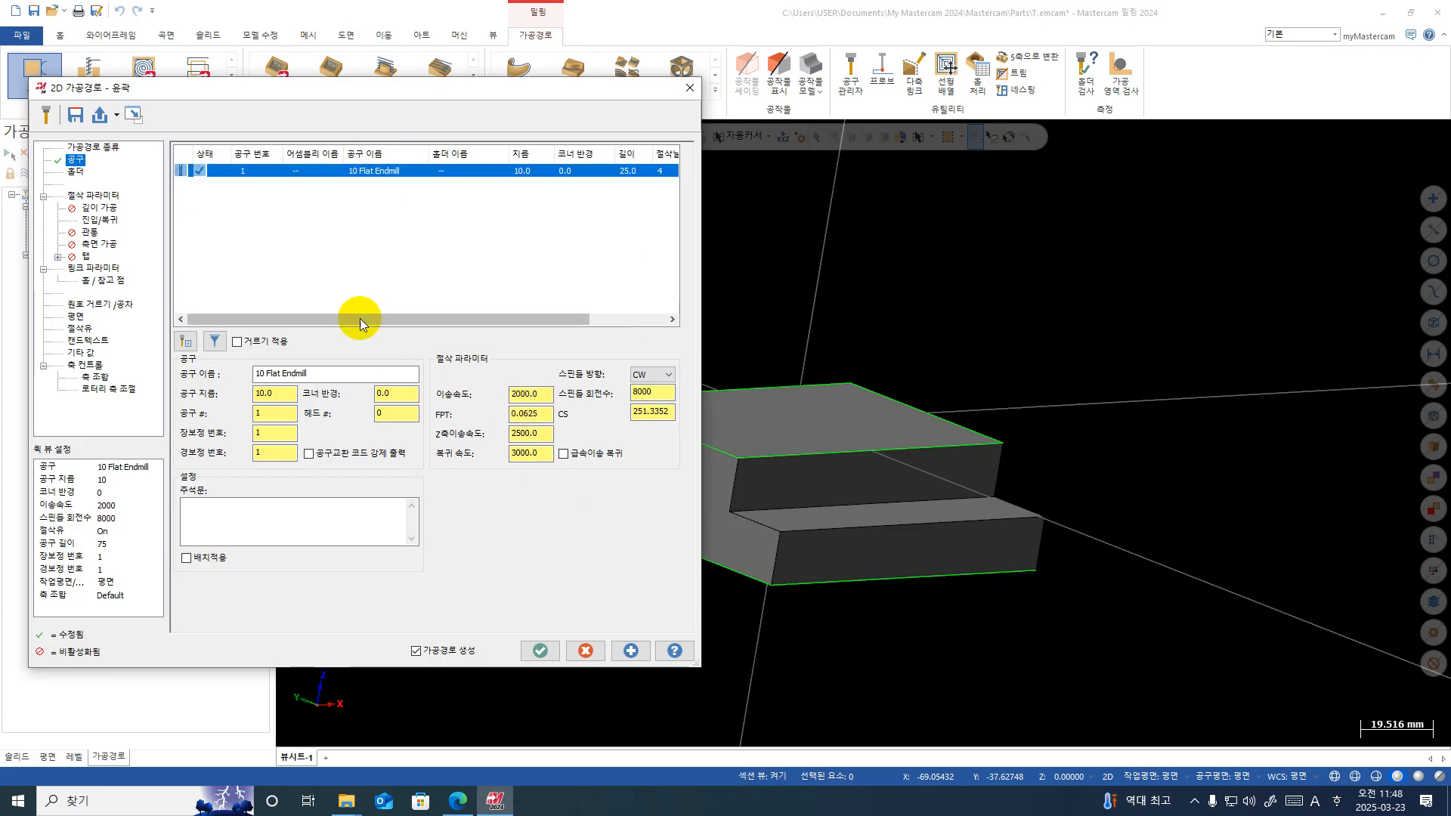
{"action": "left_click", "coordinate": [540, 651]}
Step: Examine the toolpath options in the system configuration and close it without changes
{"action": "left_click", "coordinate": [21, 35]}
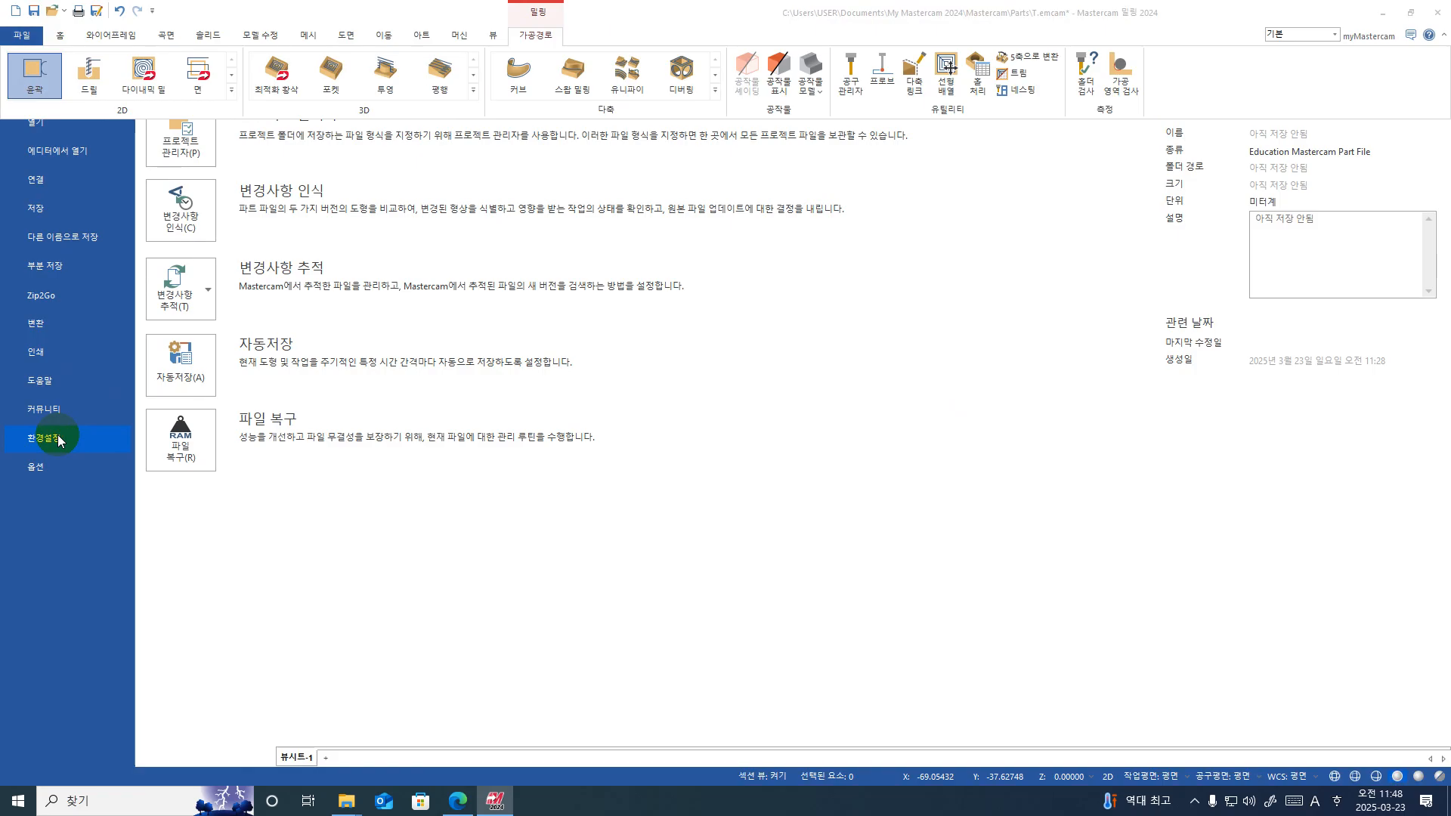
{"action": "scroll", "coordinate": [337, 285], "scroll_direction": "up", "scroll_amount": 2}
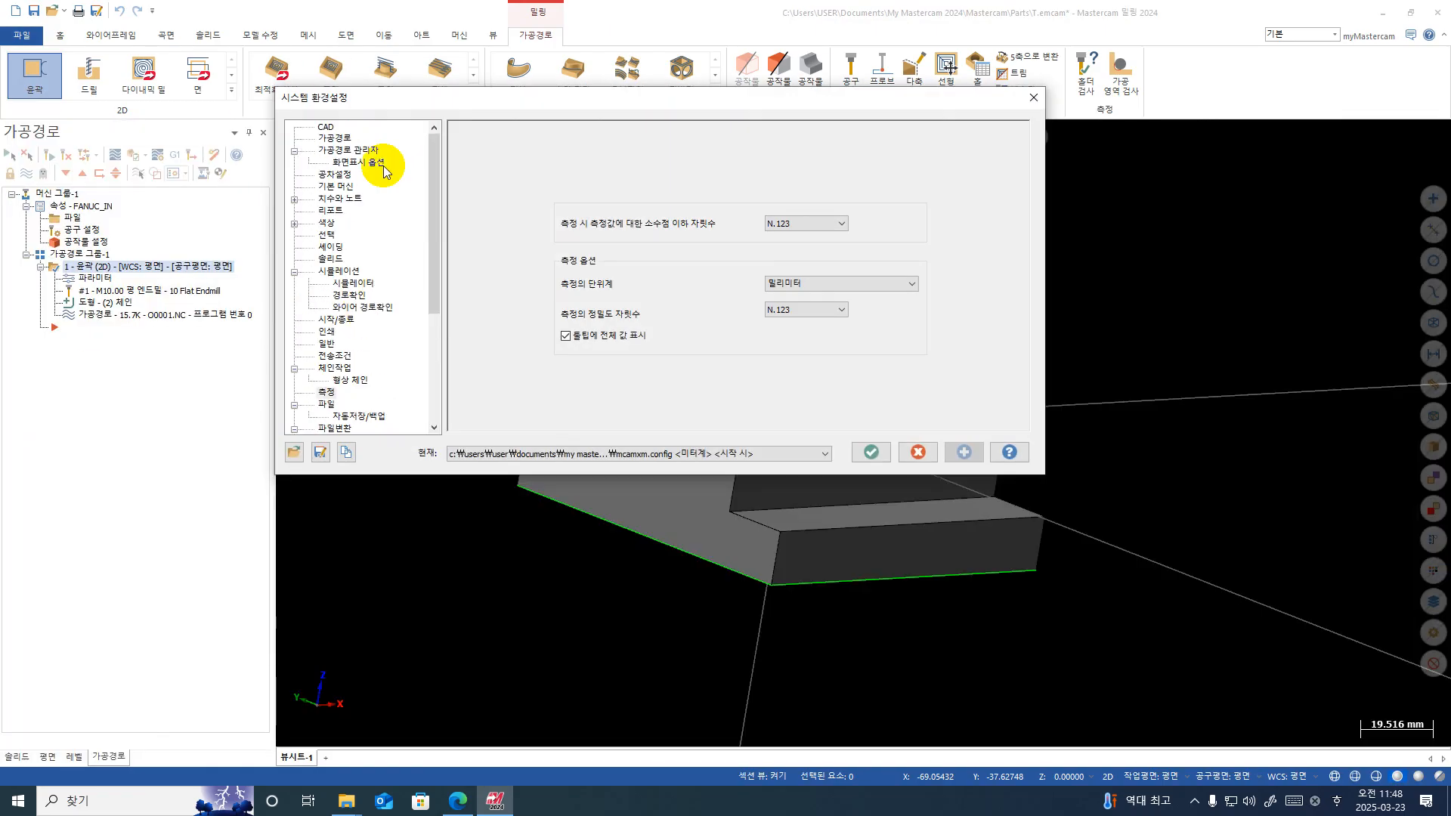
{"action": "left_click", "coordinate": [335, 139]}
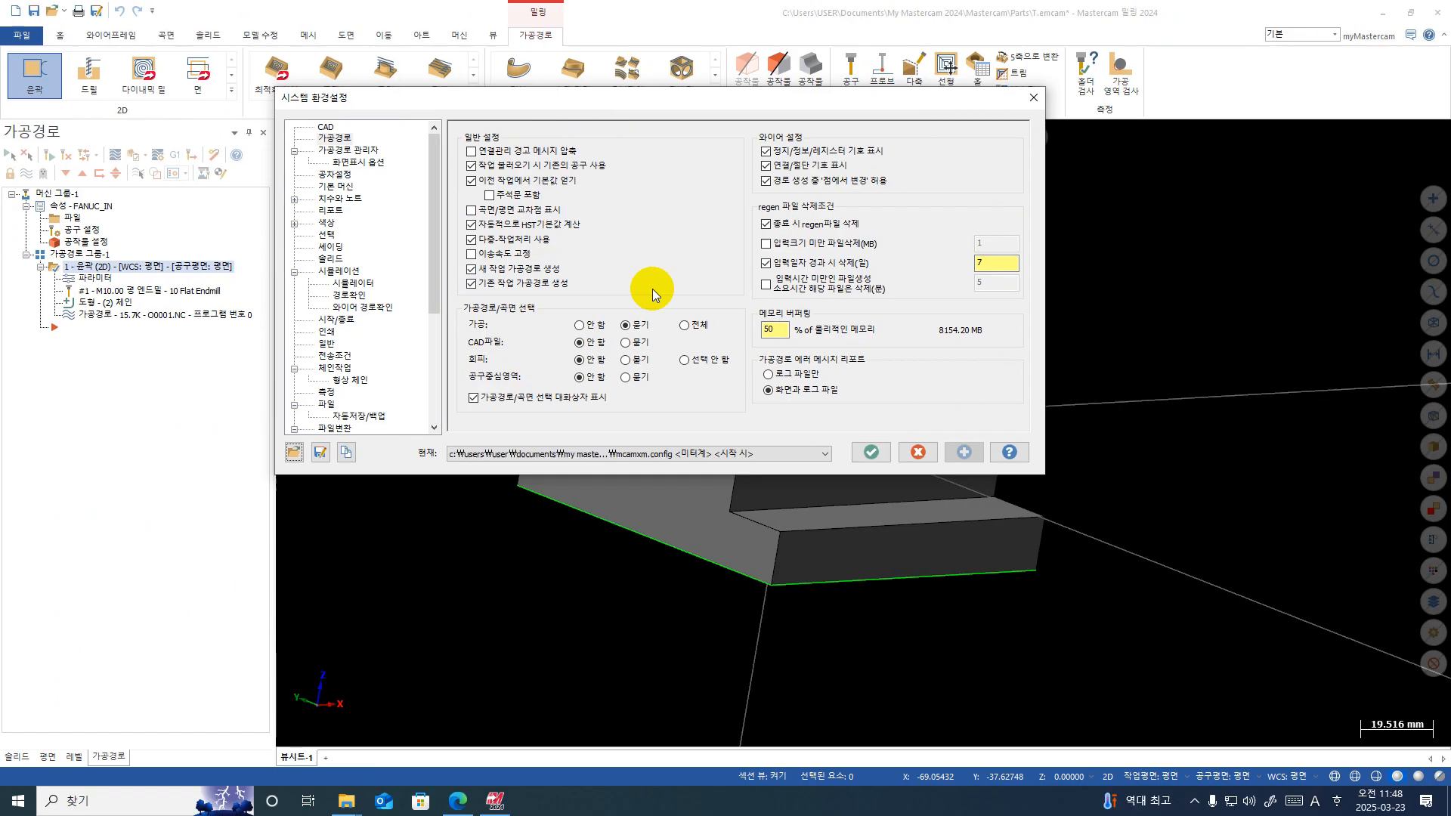
{"action": "left_click", "coordinate": [1043, 92]}
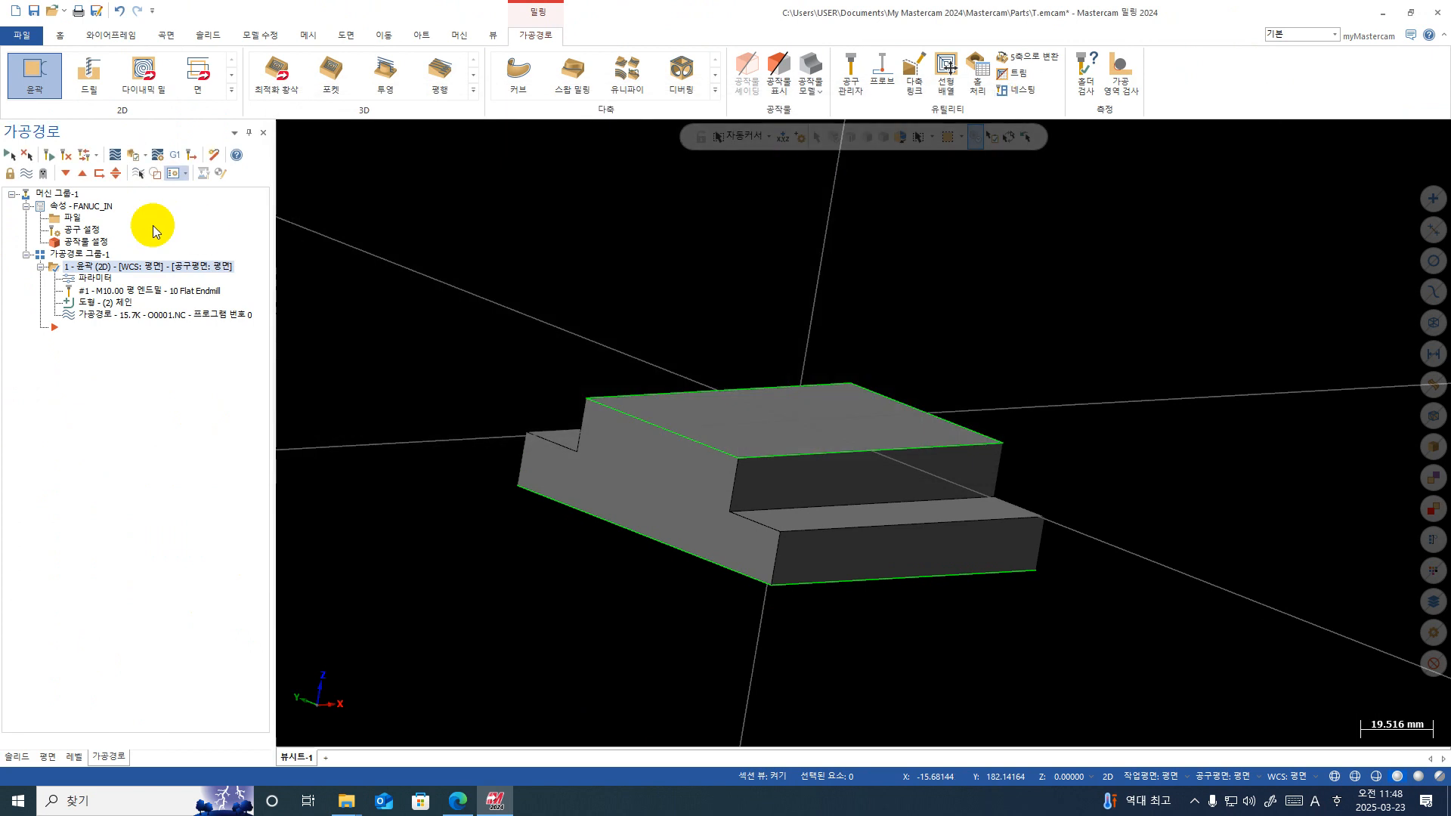
Step: Enable rapid retract for the contour, check the endmill's finishing properties and accept the toolpath parameters
{"action": "left_click", "coordinate": [95, 280]}
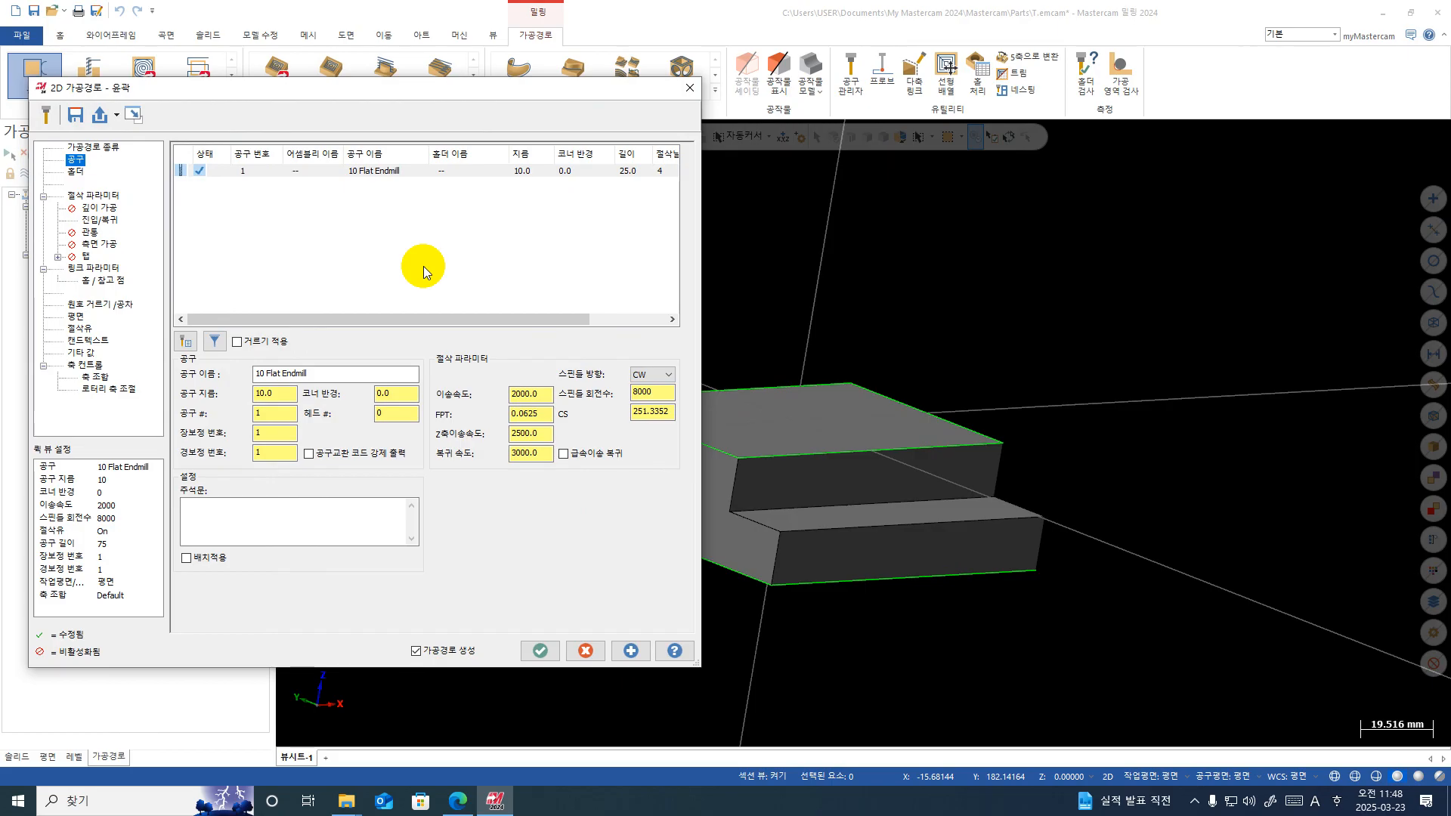
{"action": "left_click", "coordinate": [563, 454]}
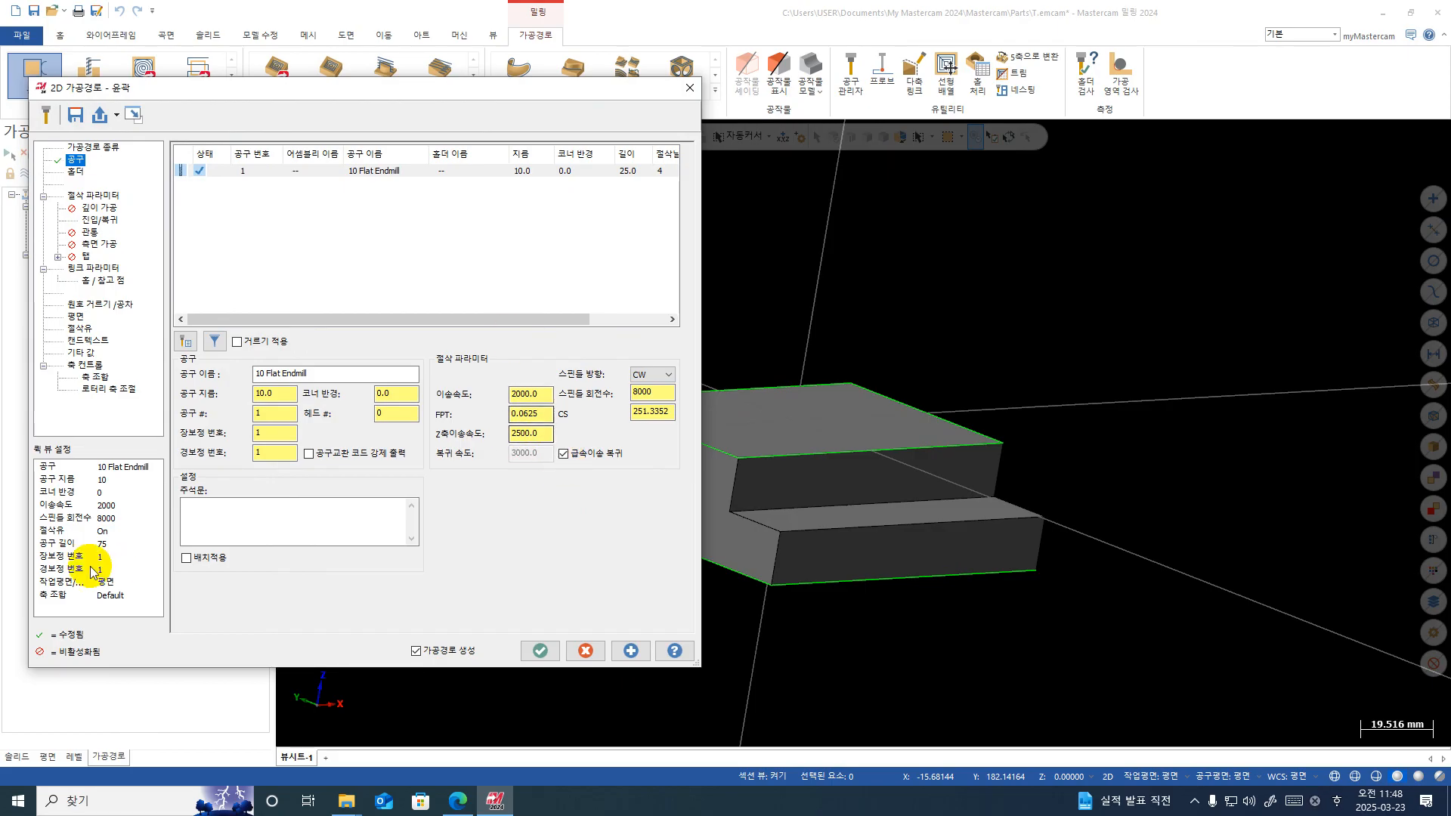
{"action": "double_click", "coordinate": [287, 171]}
{"action": "left_click", "coordinate": [726, 170]}
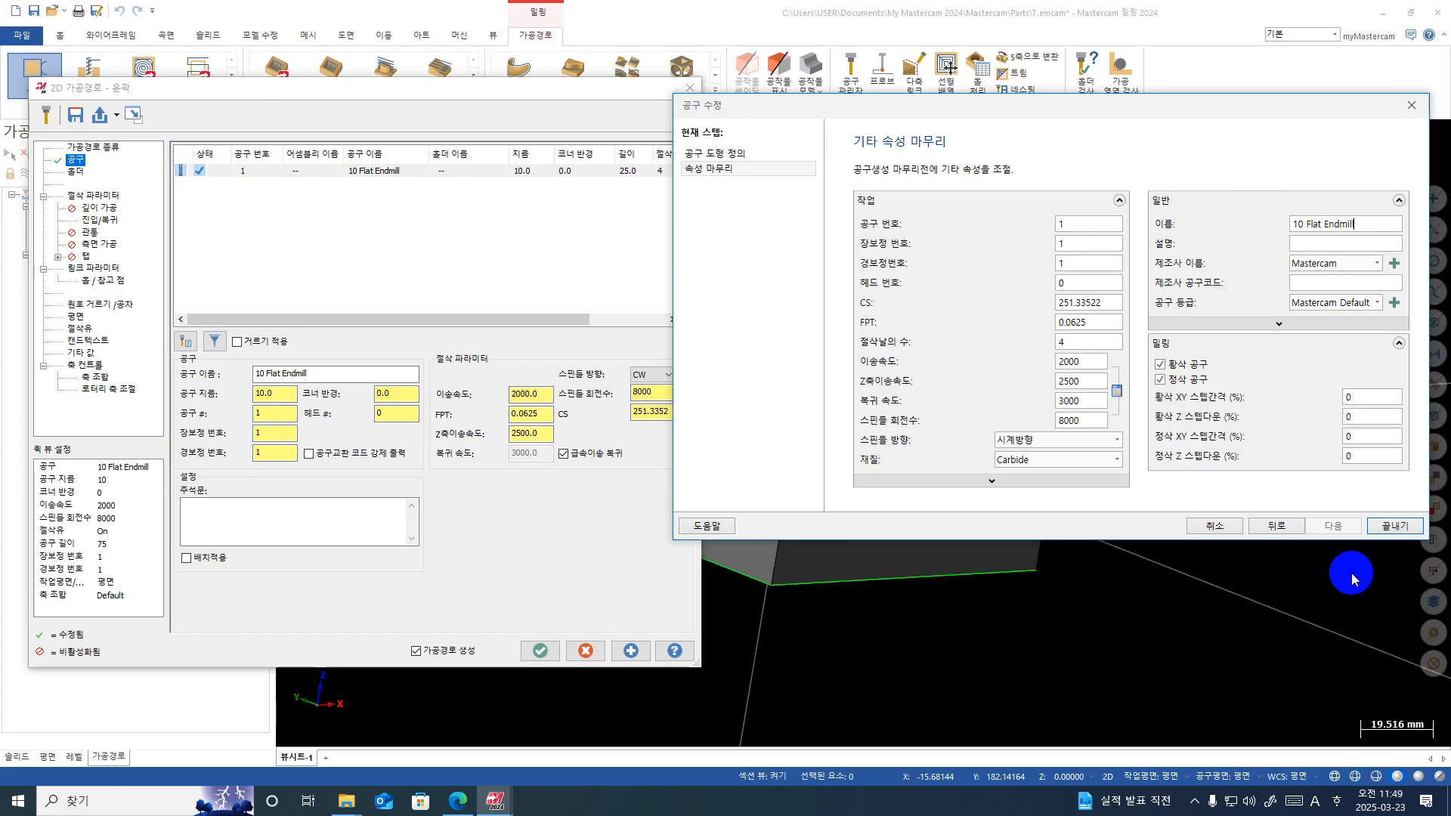
{"action": "left_click", "coordinate": [1395, 525]}
{"action": "left_click", "coordinate": [539, 654]}
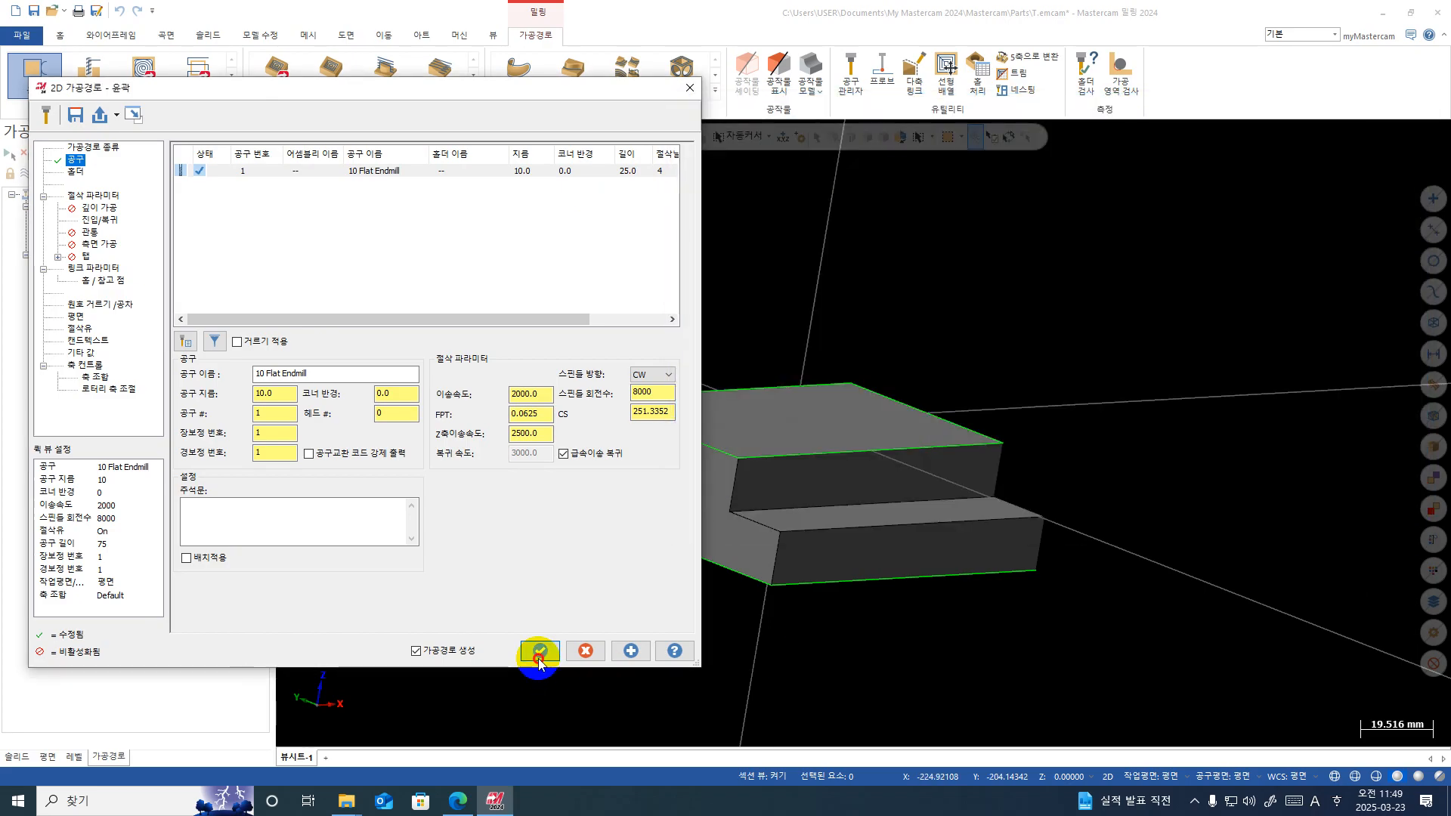
Step: Post the NC program over O0001.NC, examine its tool-change comment in CIMCO Edit and close the editor
{"action": "left_click", "coordinate": [173, 155]}
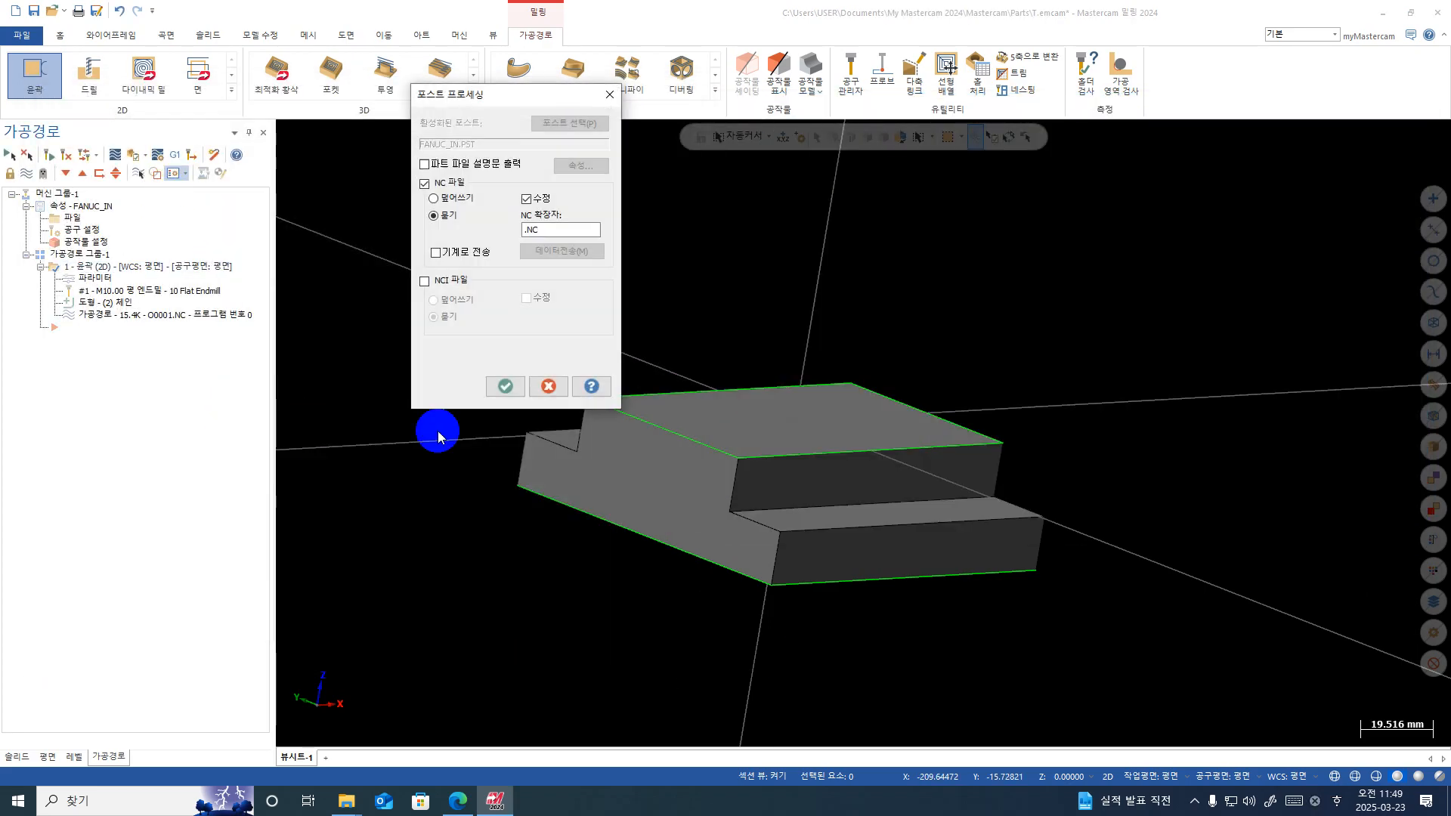
{"action": "left_click", "coordinate": [505, 386]}
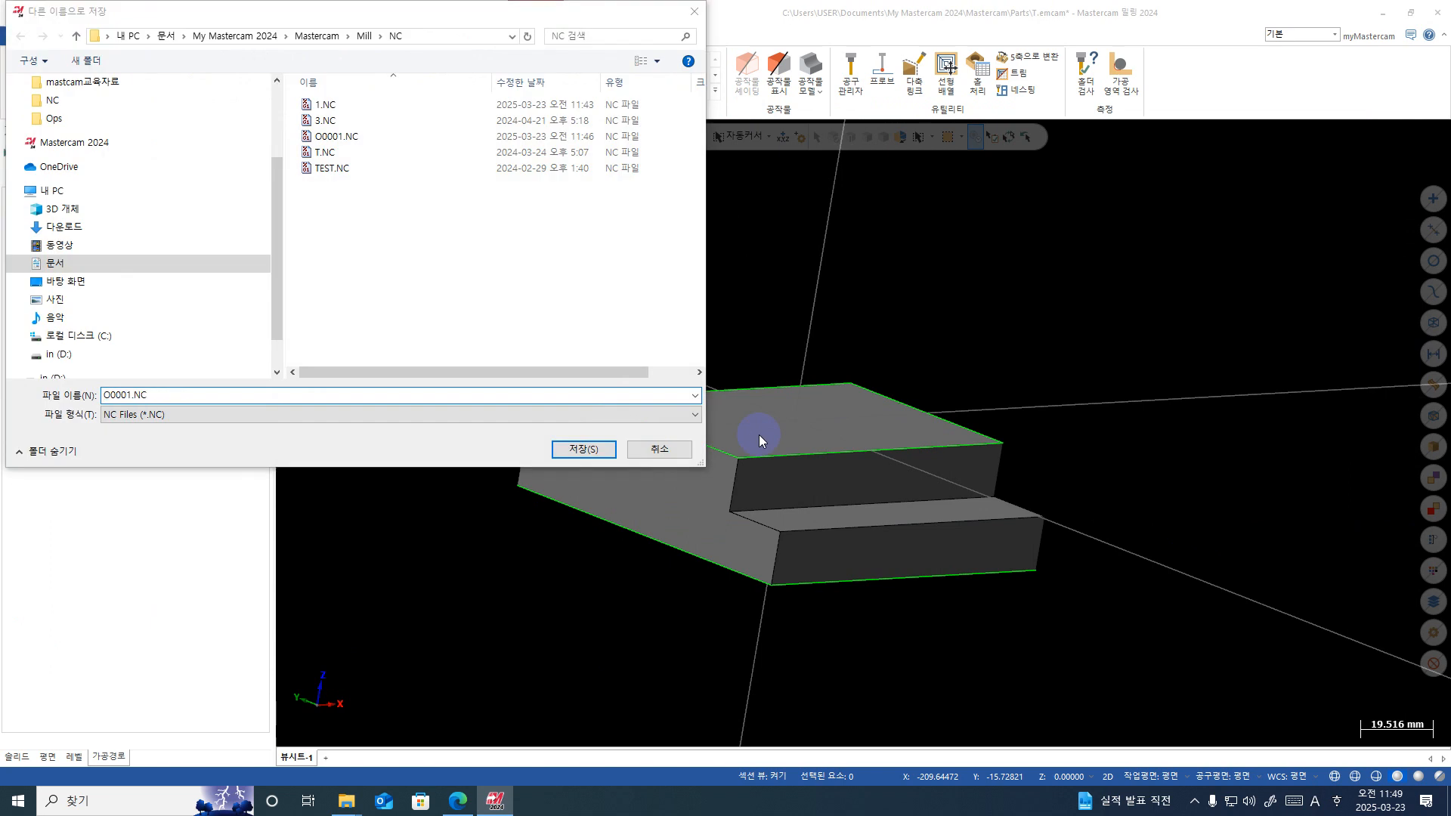
{"action": "key", "text": "Return"}
{"action": "left_click", "coordinate": [762, 406]}
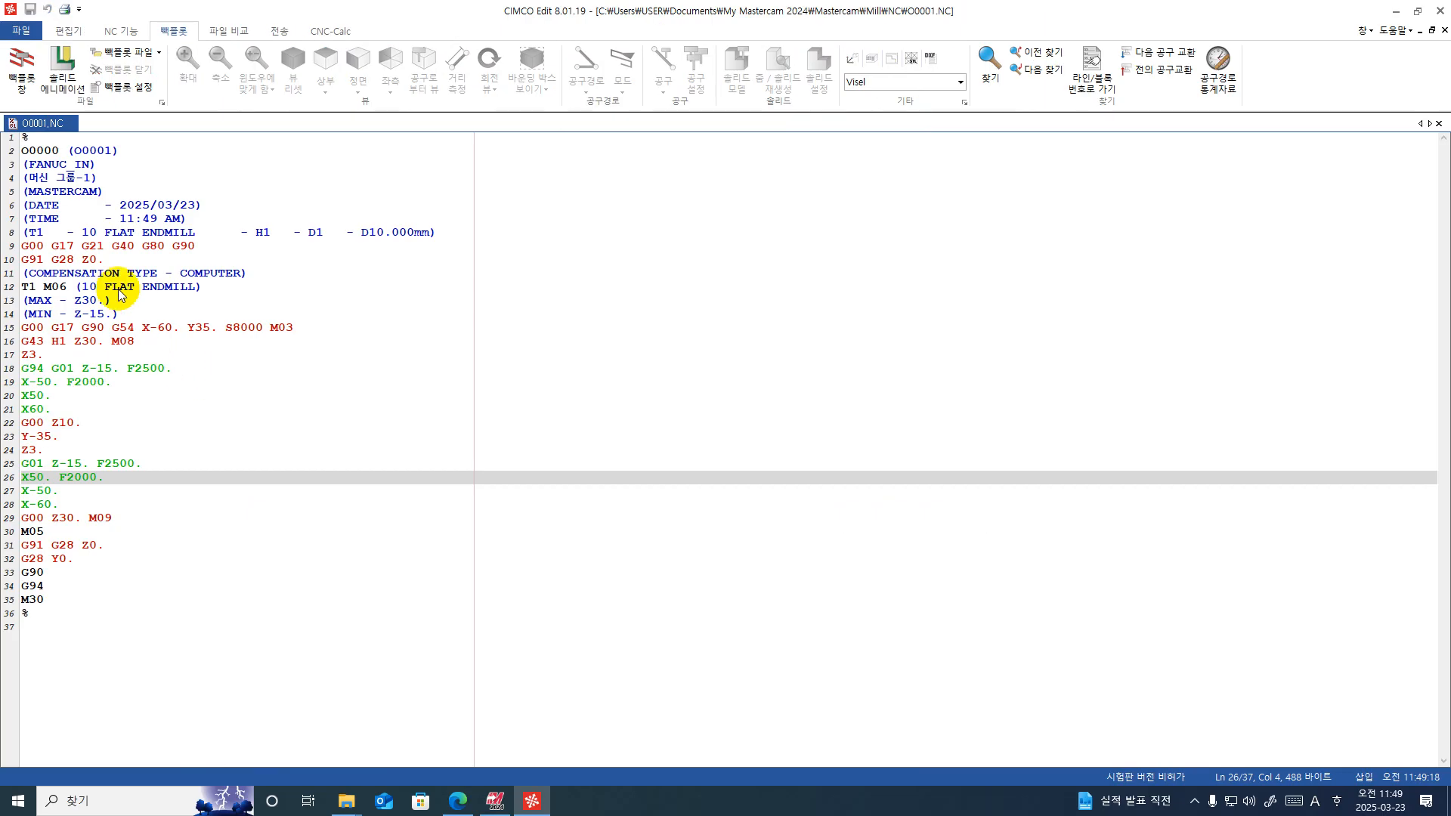
{"action": "left_click_drag", "start_coordinate": [75, 286], "coordinate": [195, 295]}
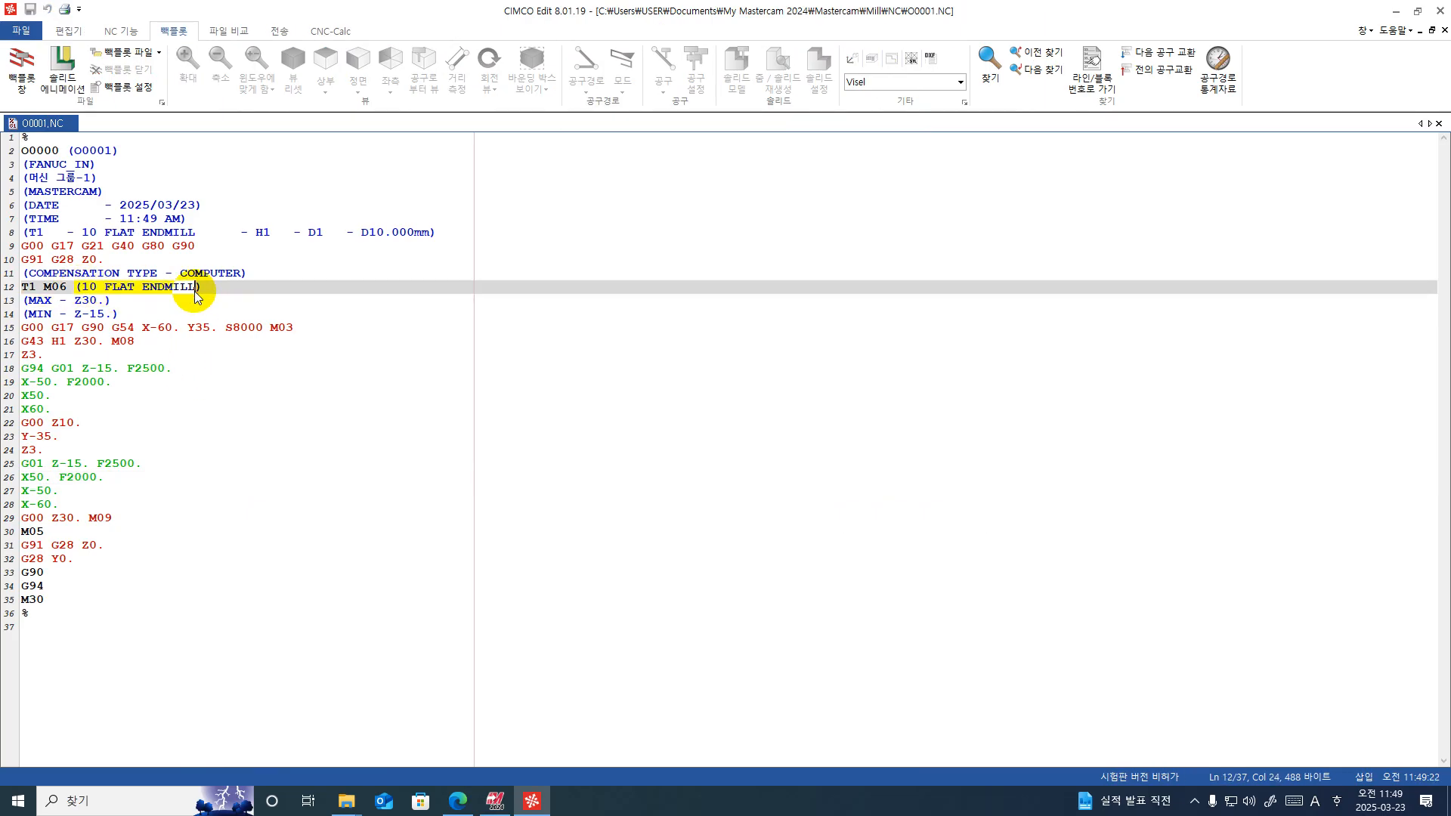
{"action": "left_click", "coordinate": [1438, 10]}
Step: Duplicate the 2D contour operation below the original in the same toolpath group
{"action": "left_click", "coordinate": [89, 281]}
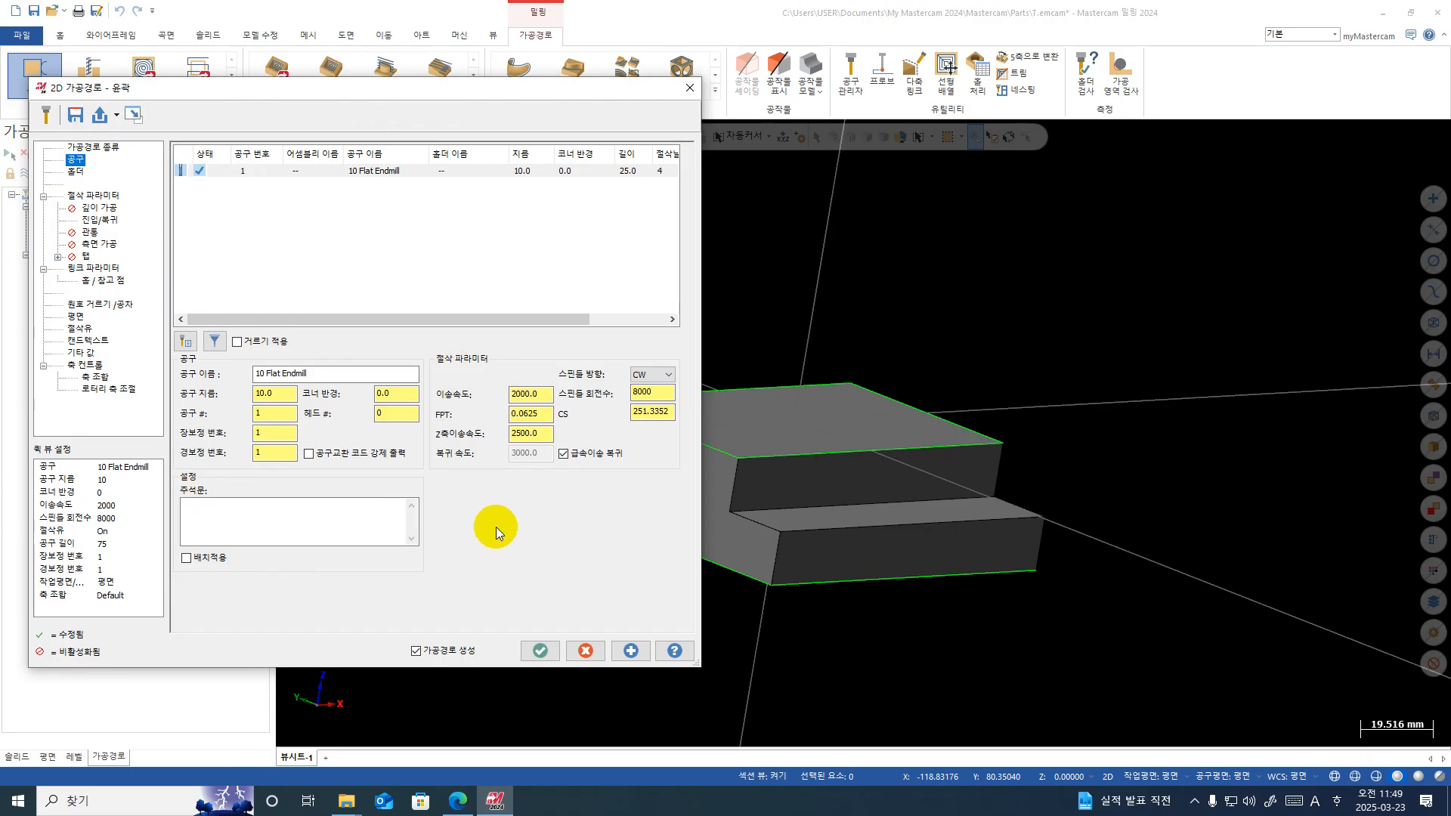
{"action": "left_click", "coordinate": [690, 87]}
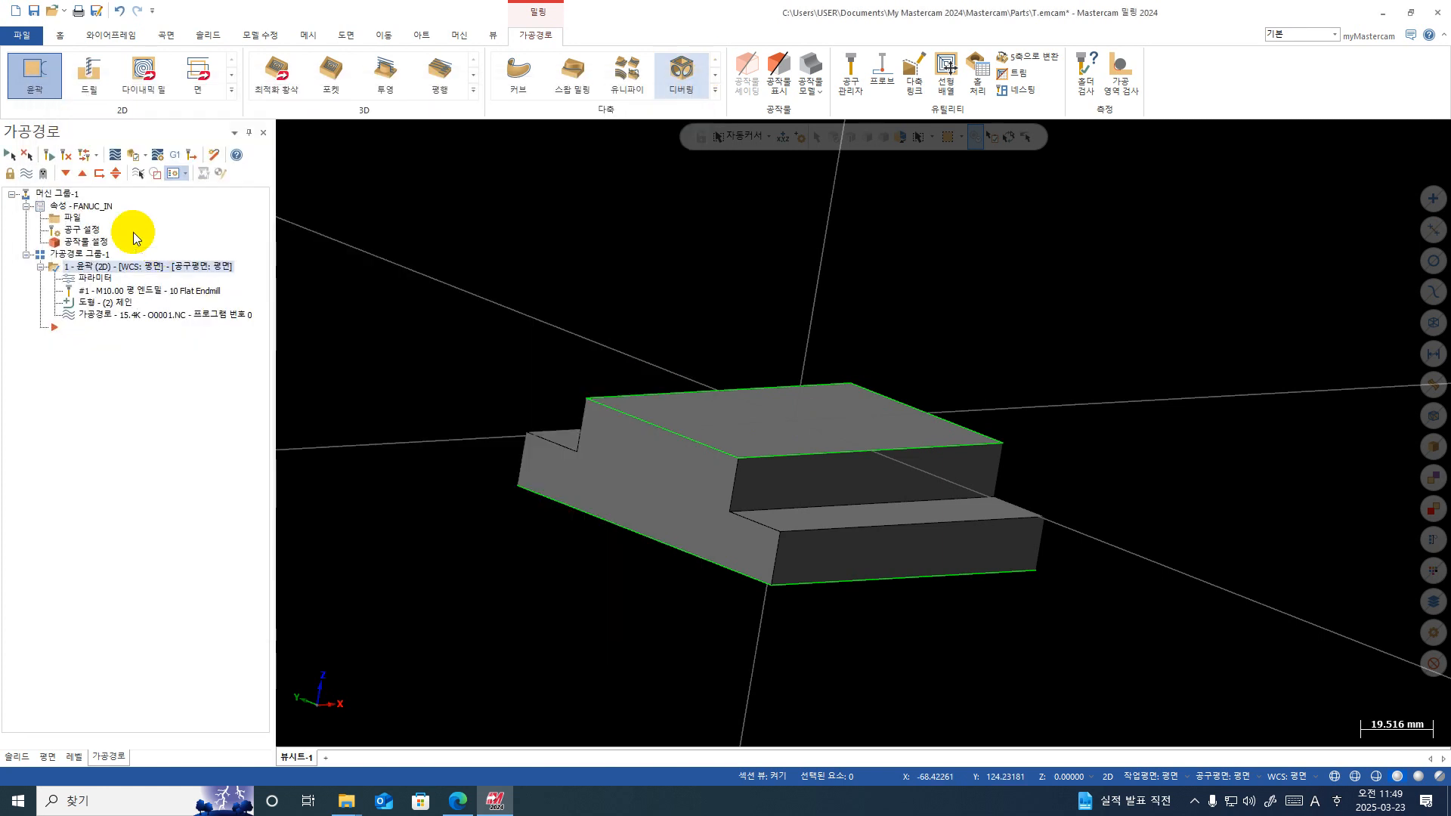
{"action": "left_click_drag", "start_coordinate": [79, 271], "coordinate": [88, 346]}
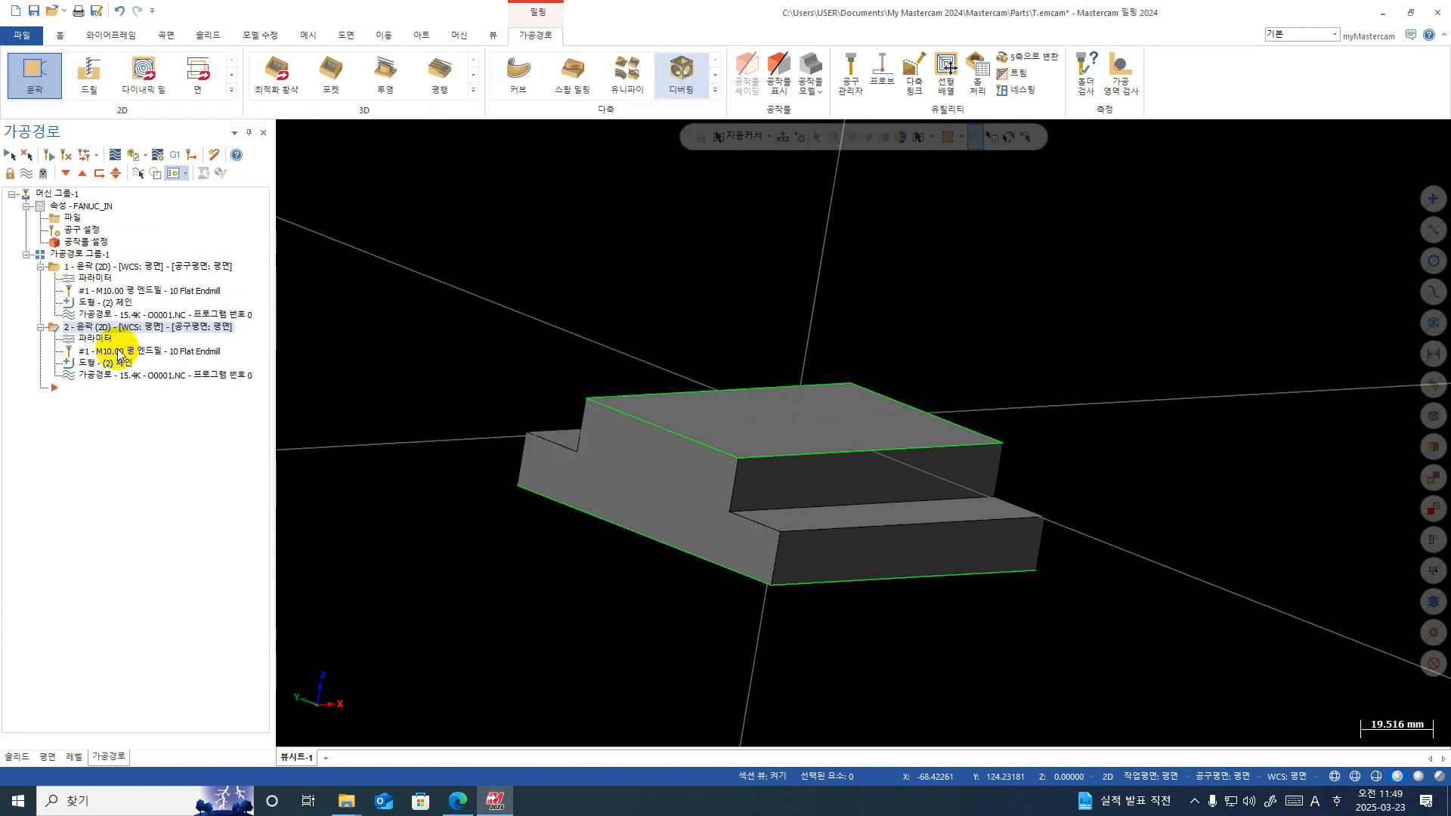
Step: Set the duplicated contour's depth to -20 in its linking parameters and enter "DP-20." as its comment
{"action": "left_click", "coordinate": [91, 346]}
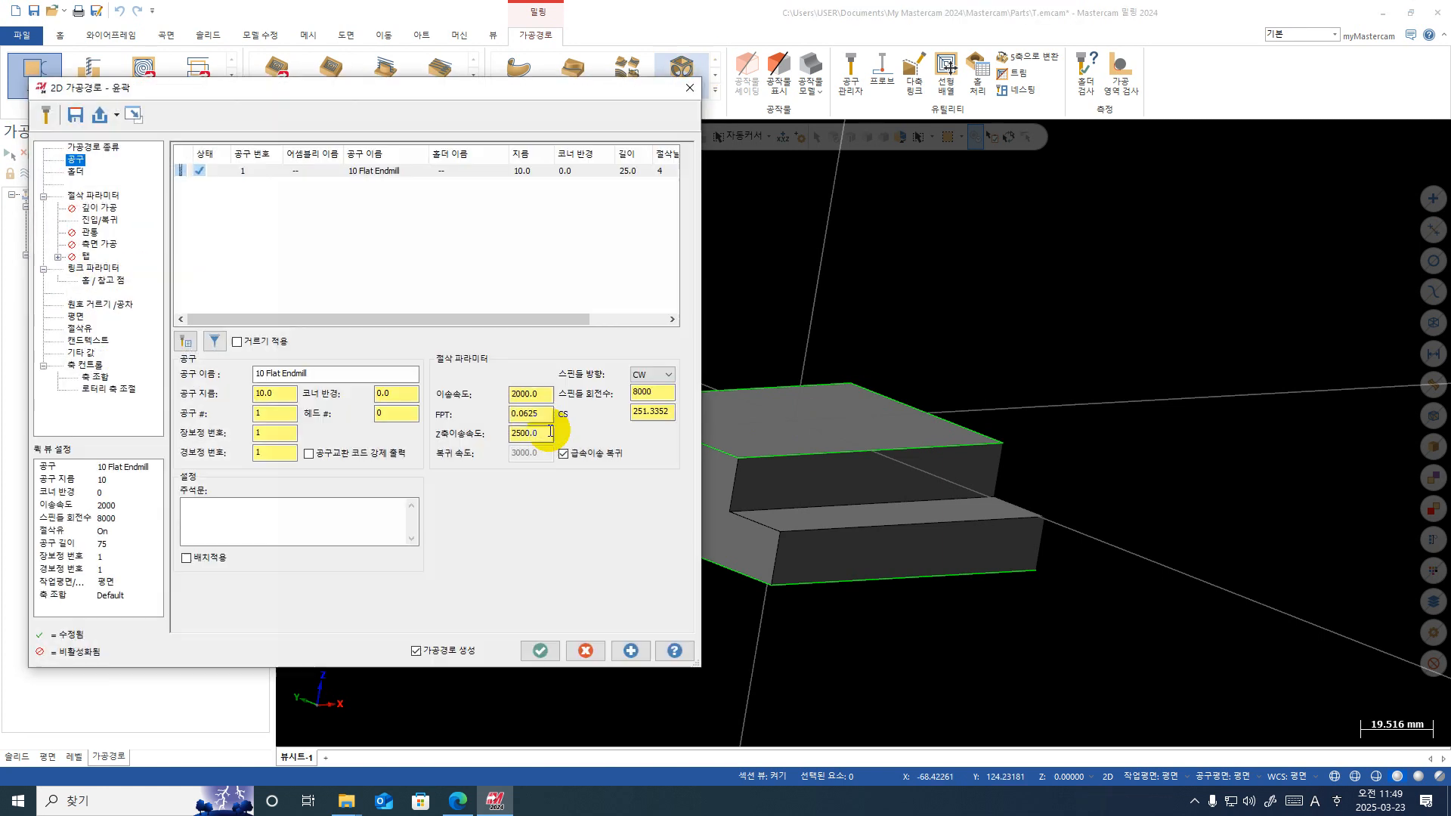
{"action": "left_click", "coordinate": [93, 268]}
{"action": "left_click", "coordinate": [449, 454]}
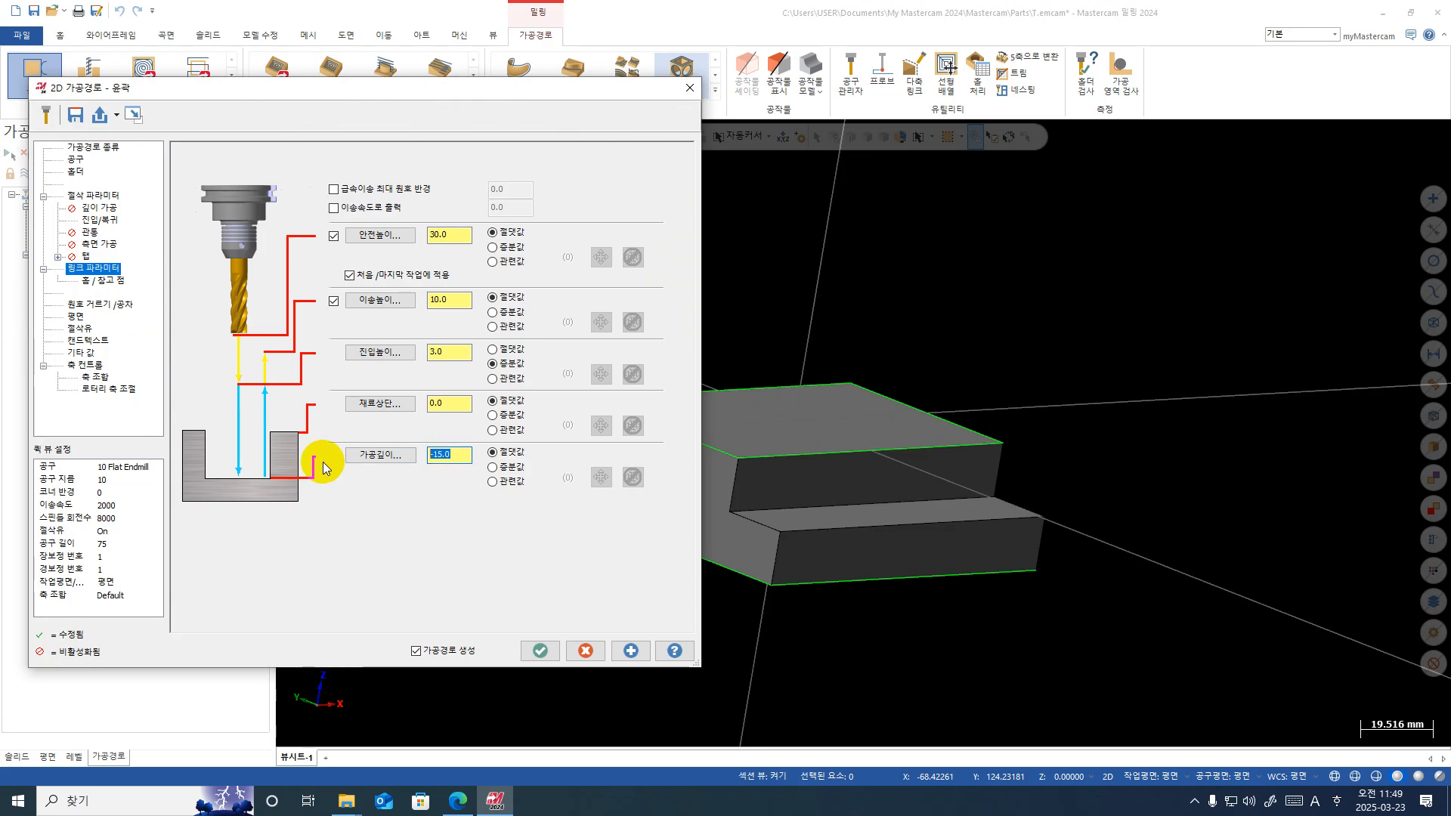
{"action": "type", "text": "-20"}
{"action": "key", "text": "Return"}
{"action": "left_click", "coordinate": [74, 159]}
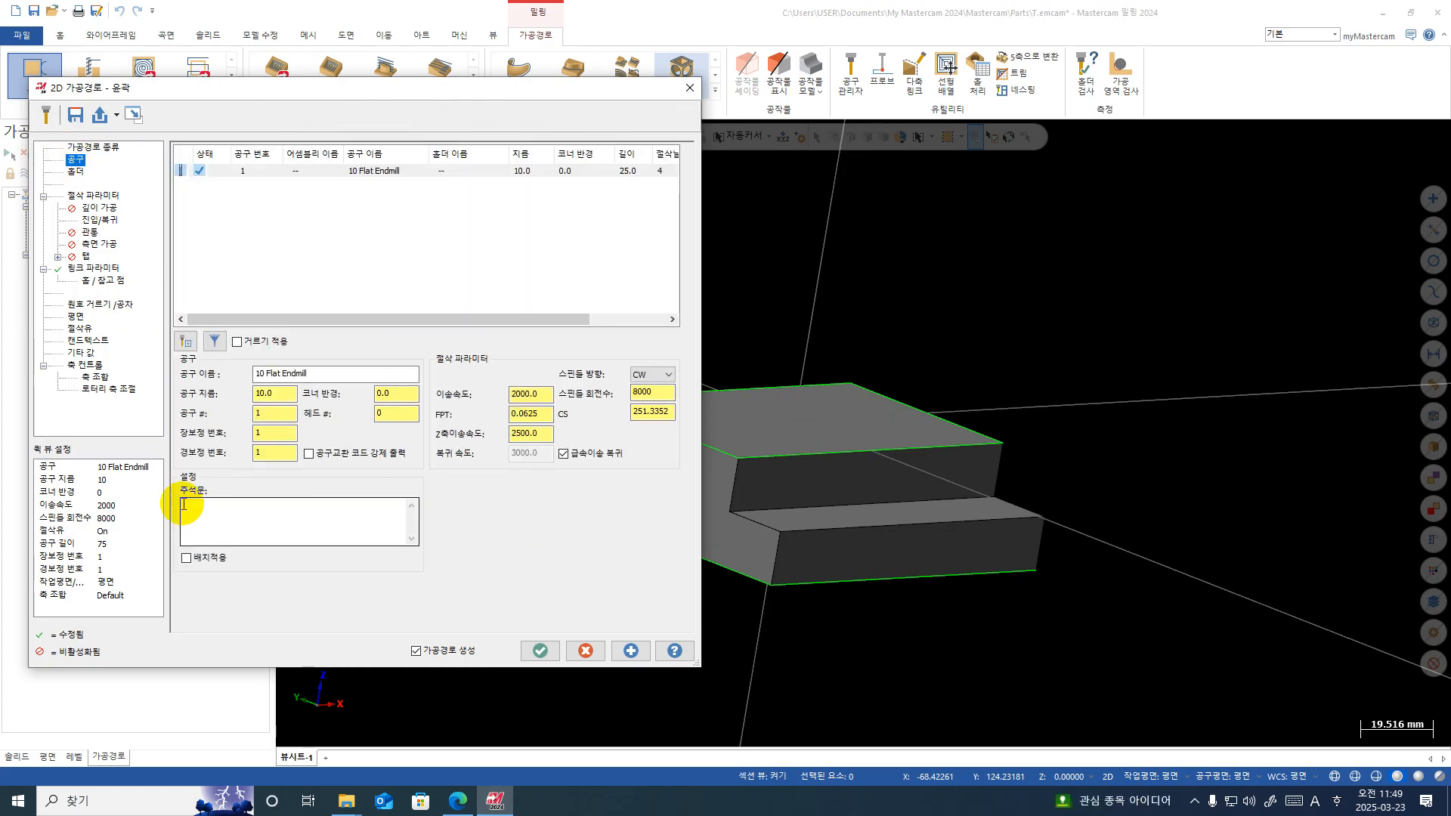
{"action": "left_click", "coordinate": [269, 529]}
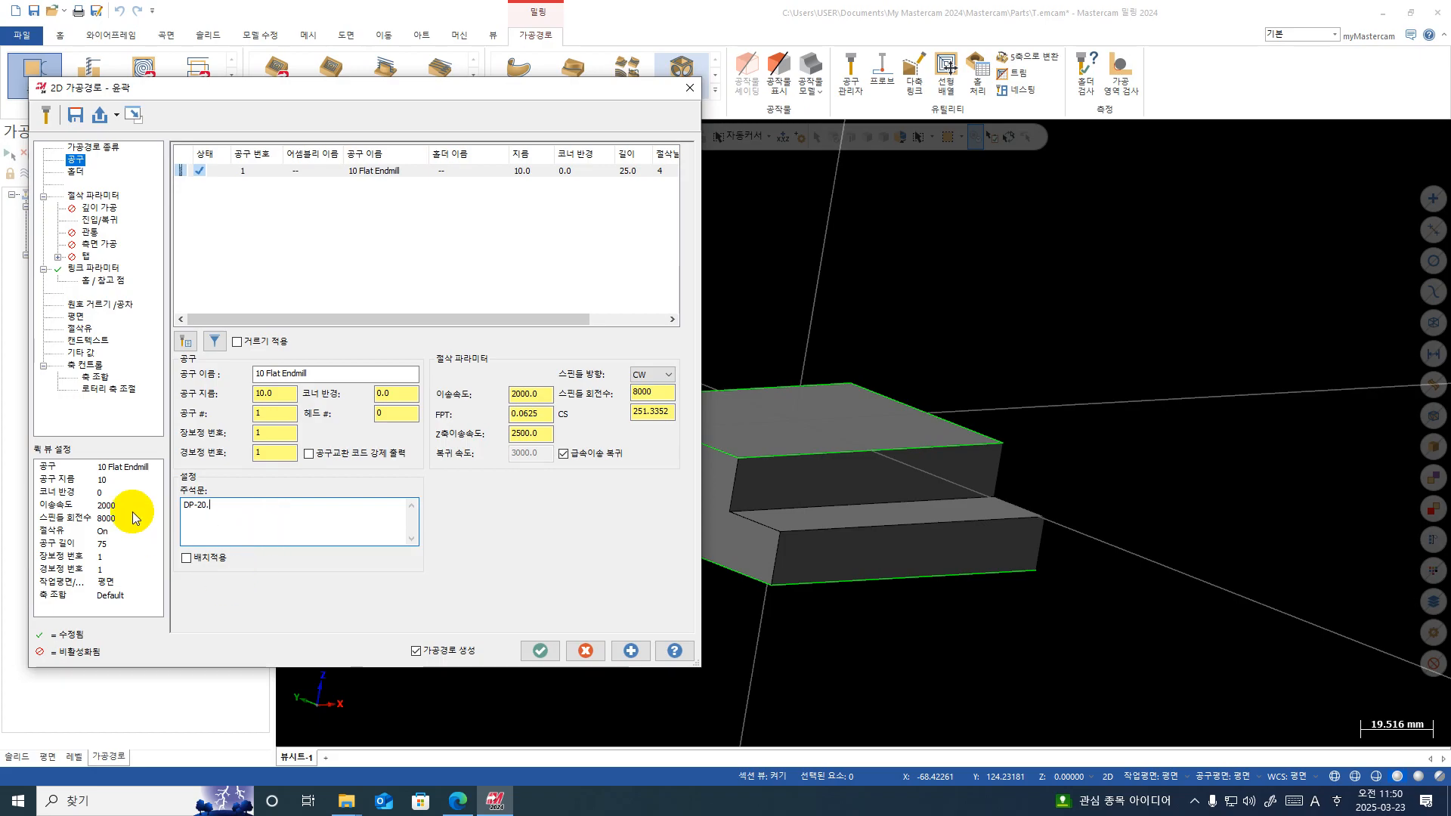
Step: Accept the duplicated contour's parameters and post the whole toolpath group as an NC program, overwriting O0001.NC
{"action": "left_click", "coordinate": [610, 676]}
{"action": "left_click", "coordinate": [545, 648]}
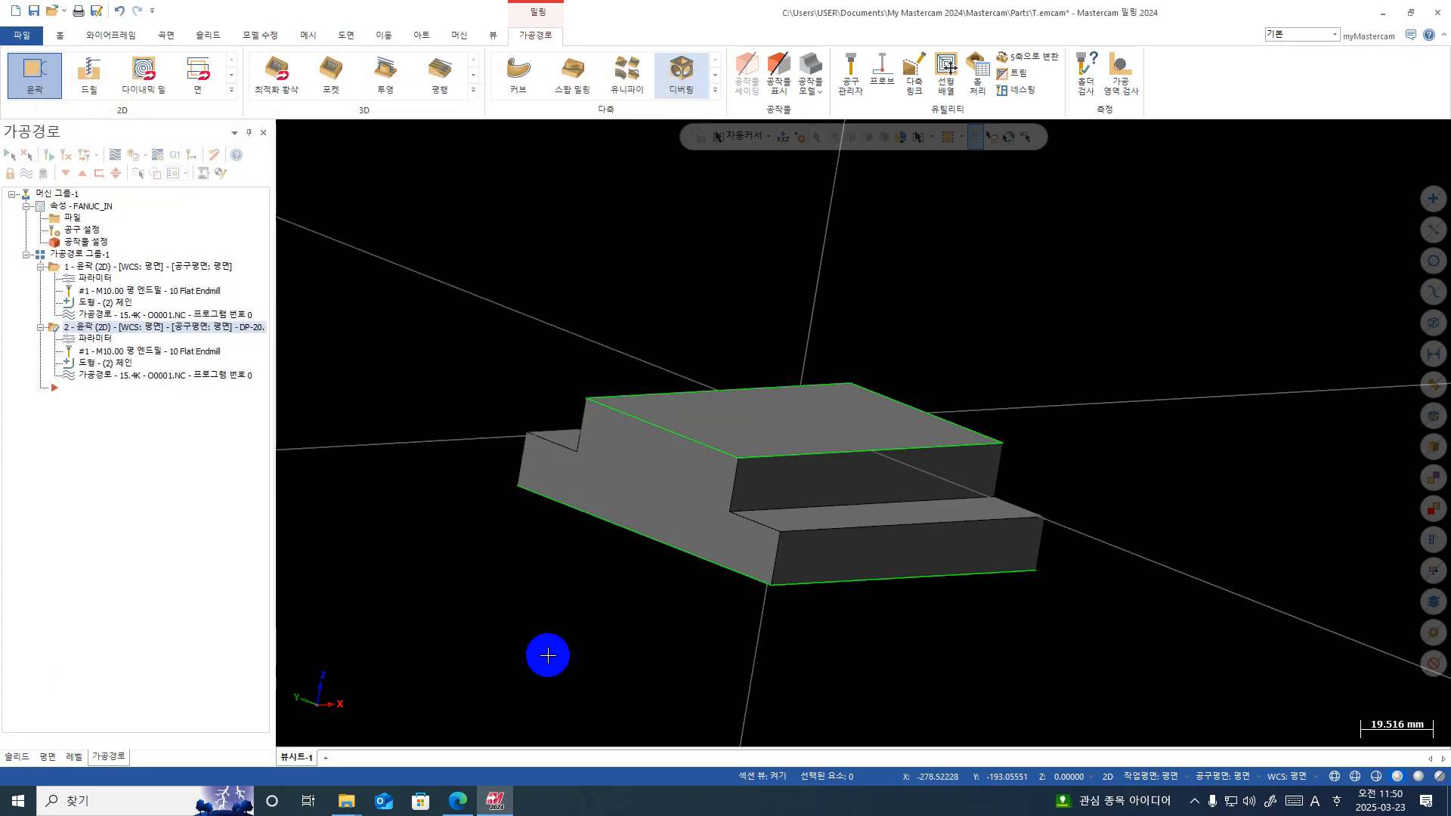
{"action": "left_click", "coordinate": [41, 266]}
{"action": "left_click", "coordinate": [75, 254]}
{"action": "left_click", "coordinate": [219, 174]}
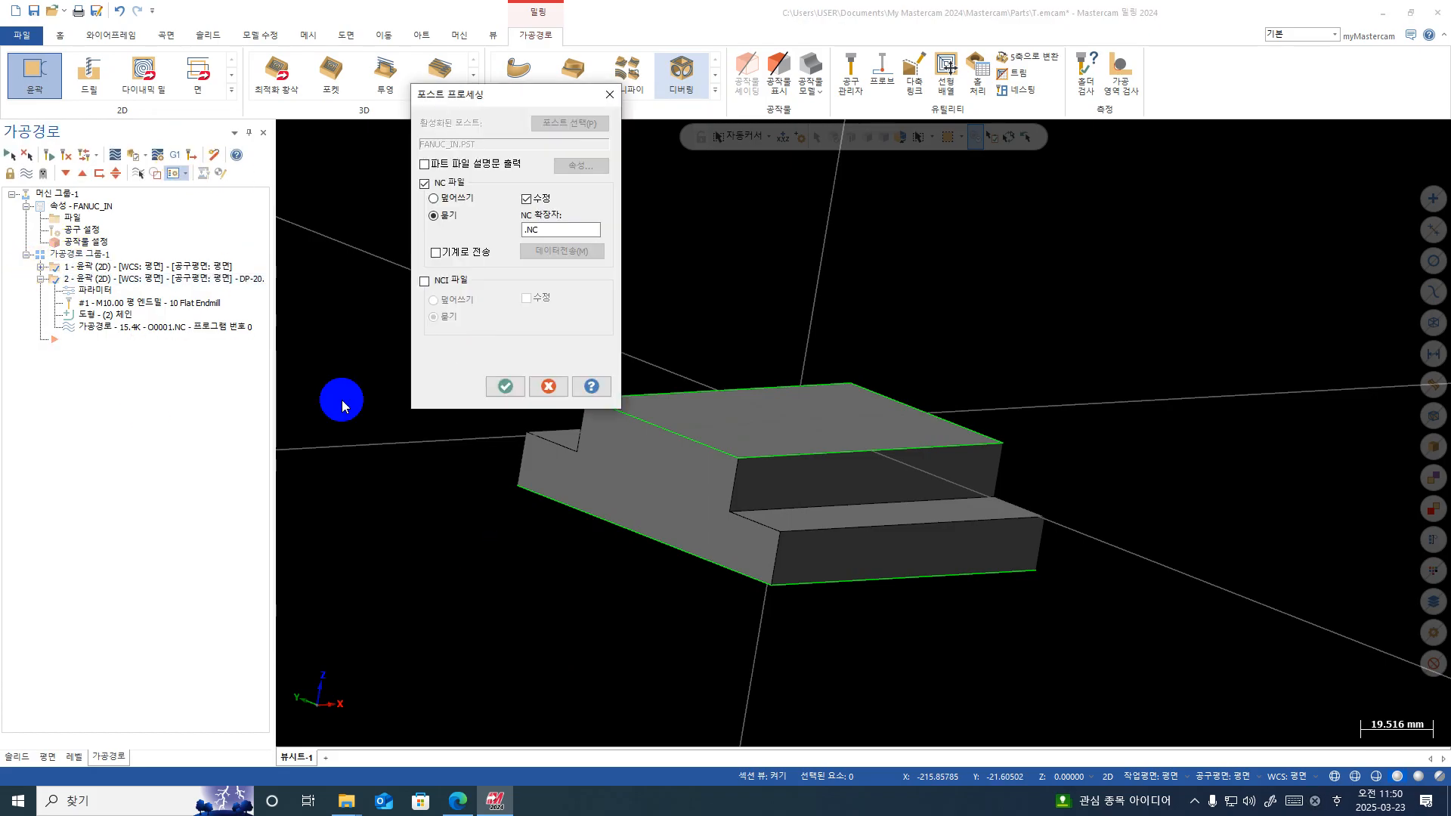
{"action": "left_click", "coordinate": [504, 387]}
{"action": "key", "text": "Return"}
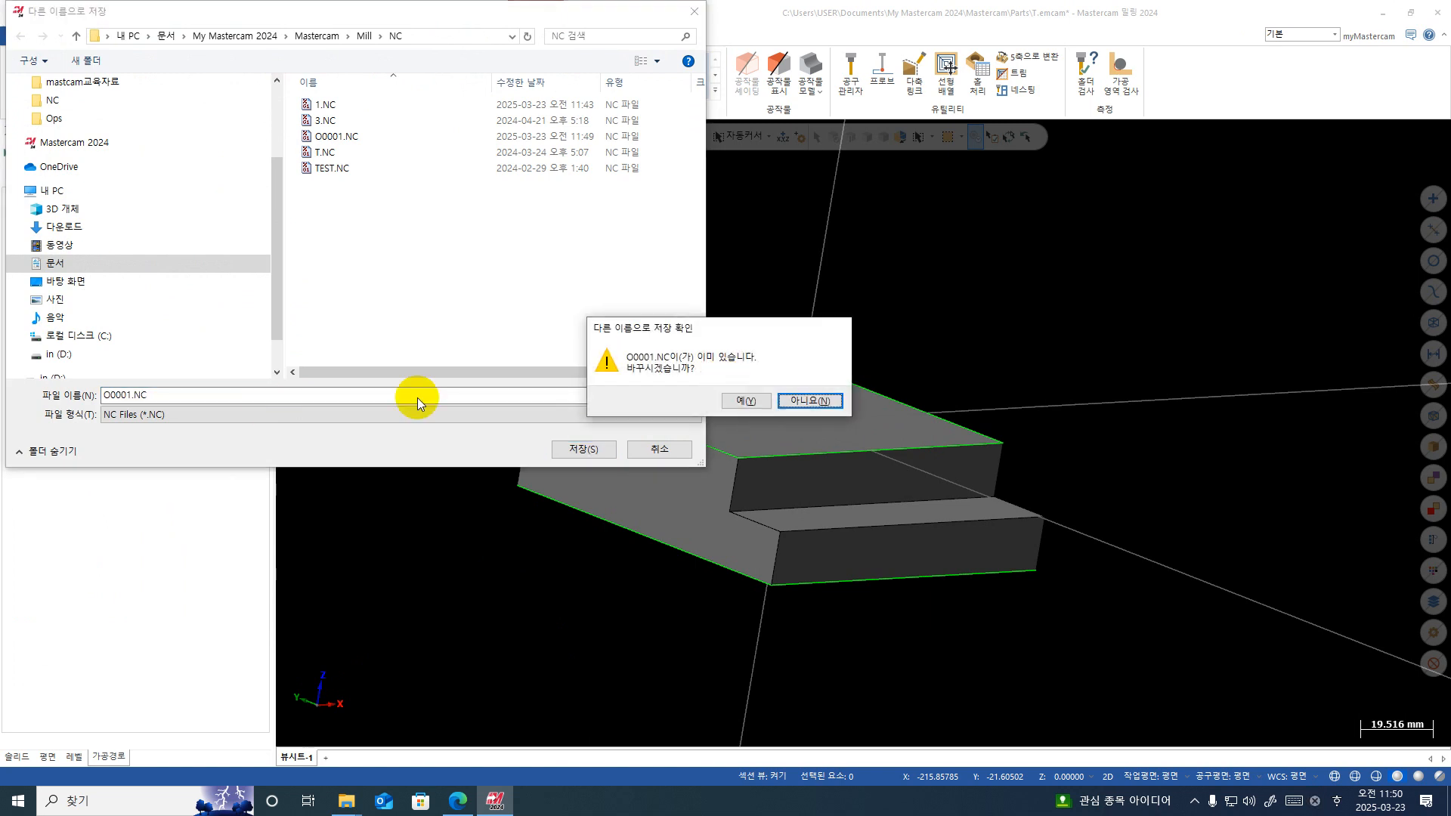
{"action": "left_click", "coordinate": [746, 400]}
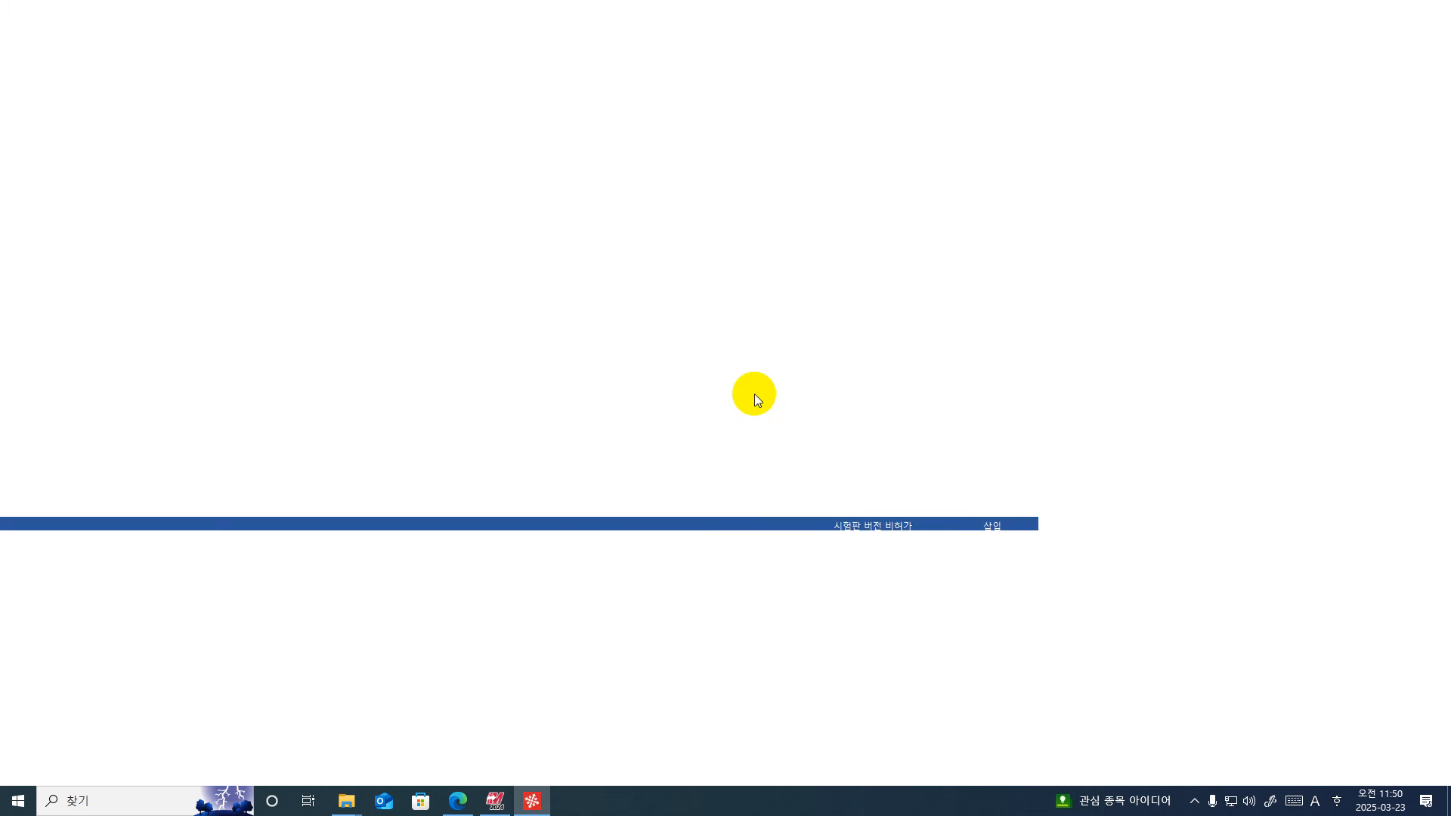
Step: Examine how the second contour's comment is output in the posted NC code and close the editor
{"action": "scroll", "coordinate": [146, 551], "scroll_direction": "down", "scroll_amount": 2}
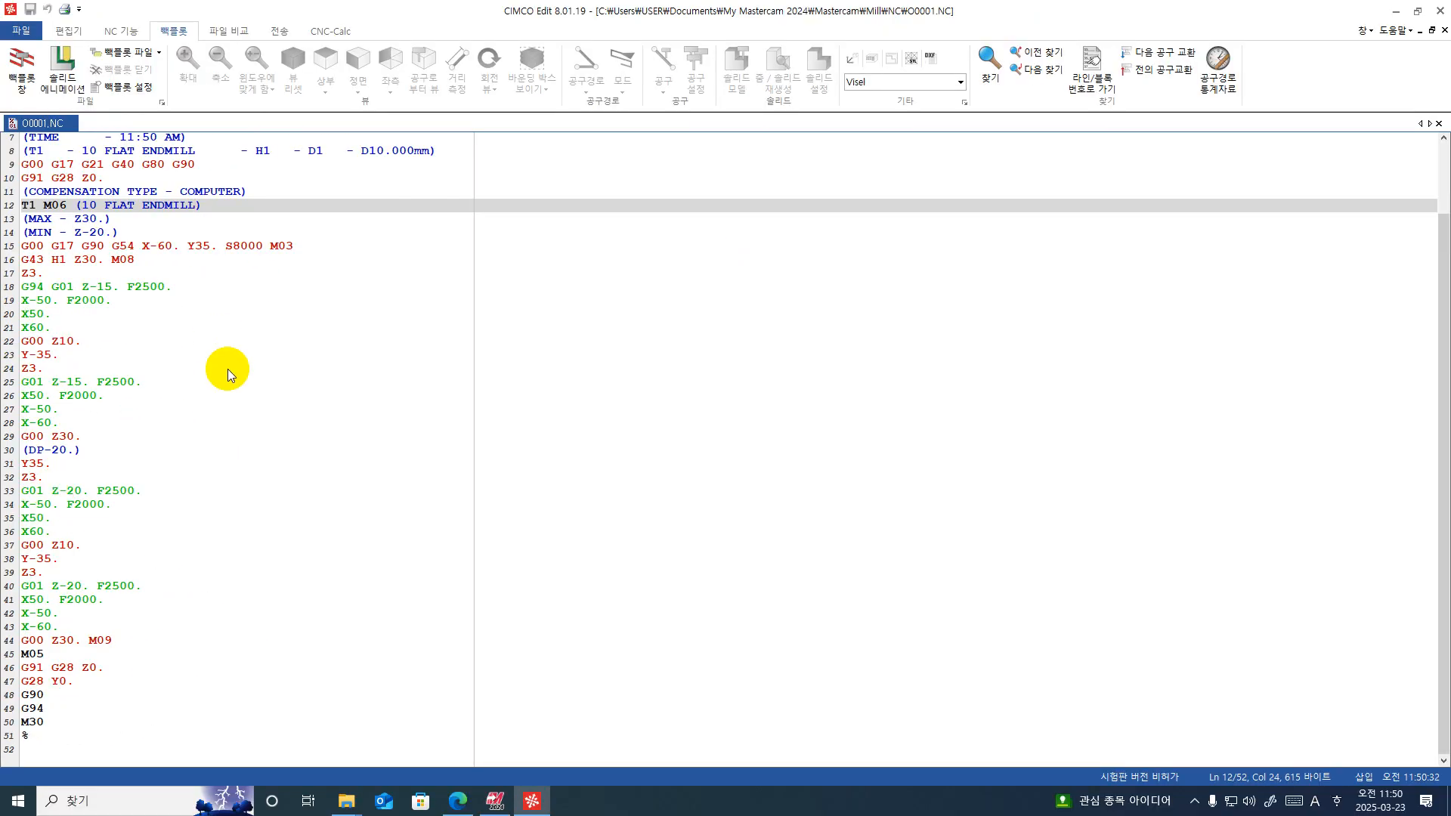
{"action": "left_click", "coordinate": [1440, 11]}
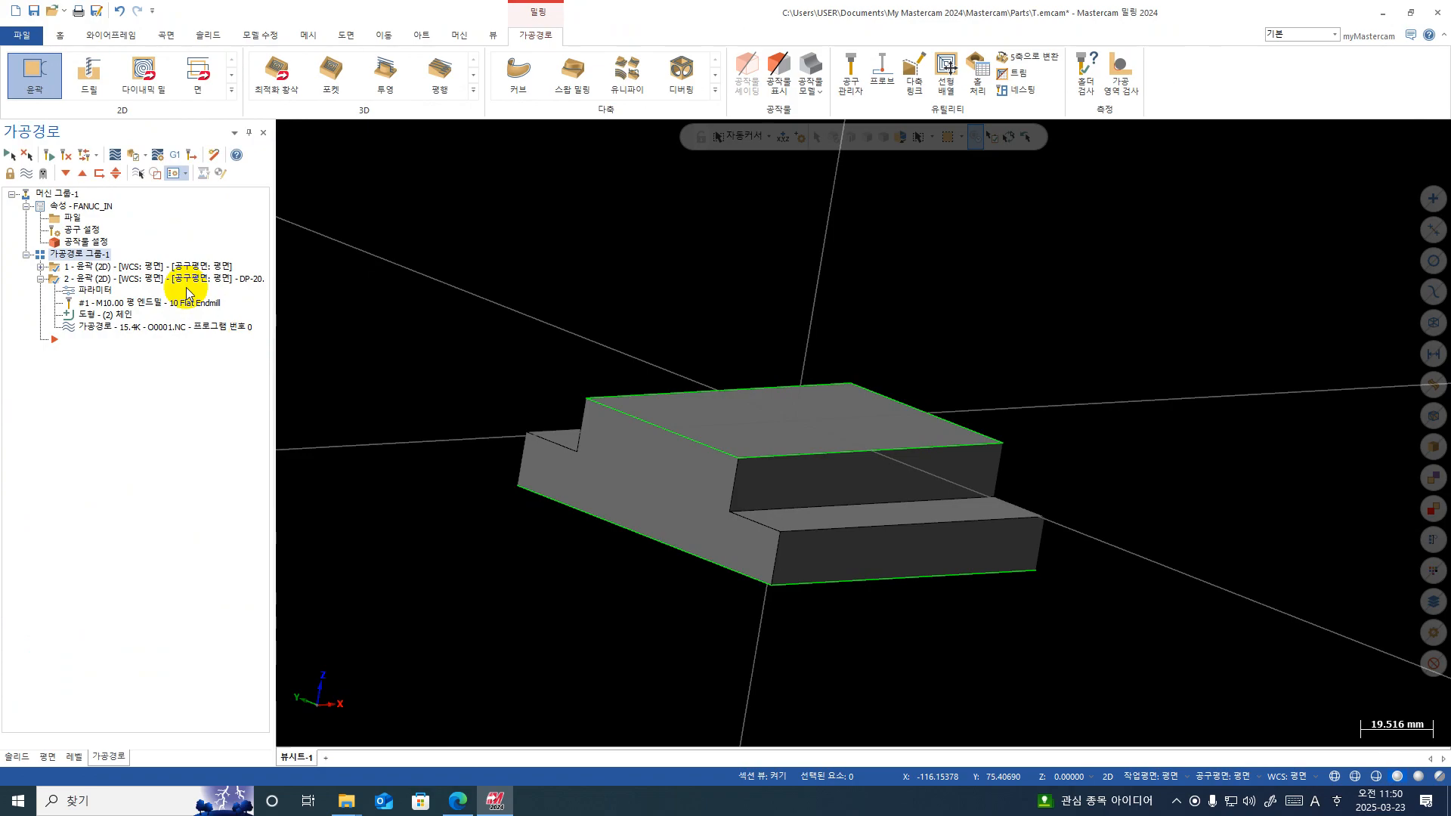
Step: Open the parameters of the second contour operation for editing
{"action": "left_click", "coordinate": [84, 289]}
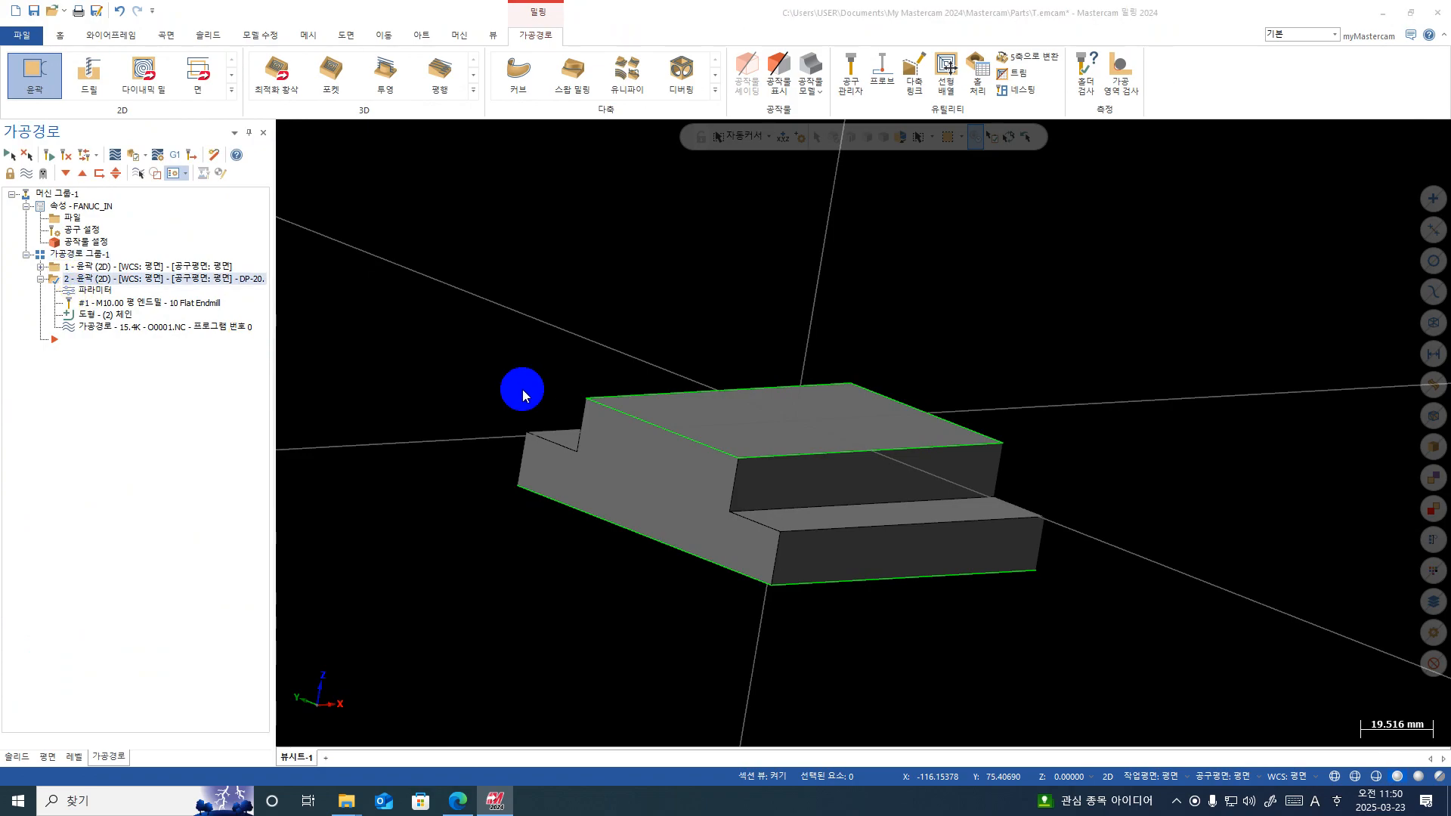